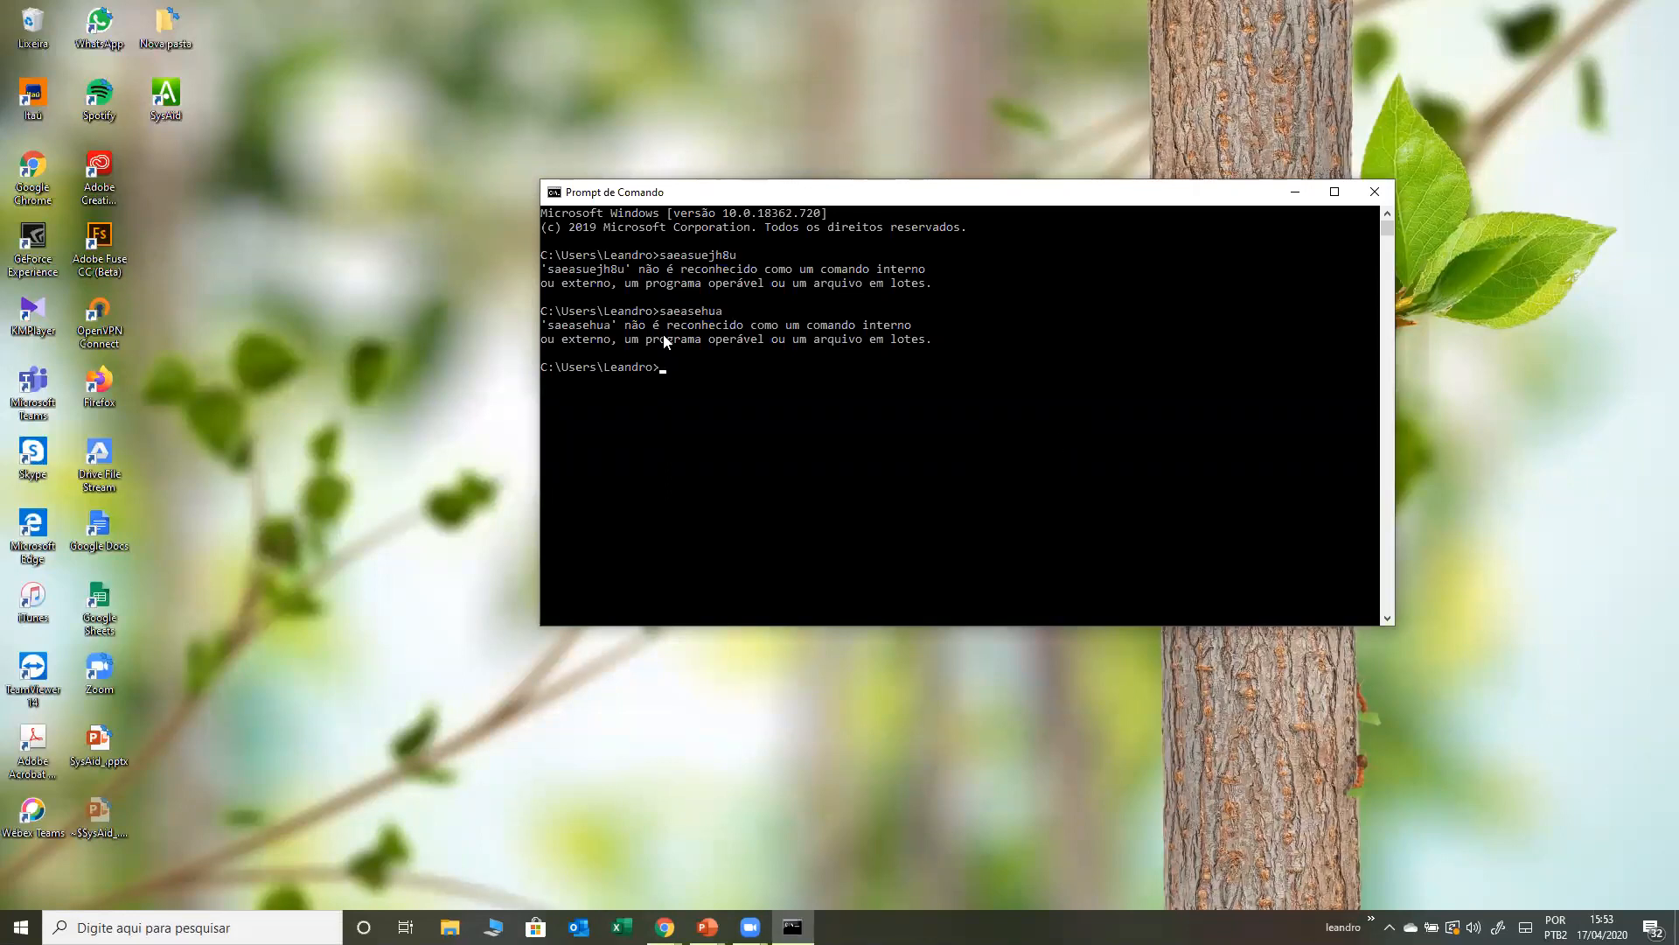
- Launch the SysAid agent from the desktop and start recording a video for a new ticket
drag(825, 195, 831, 221)
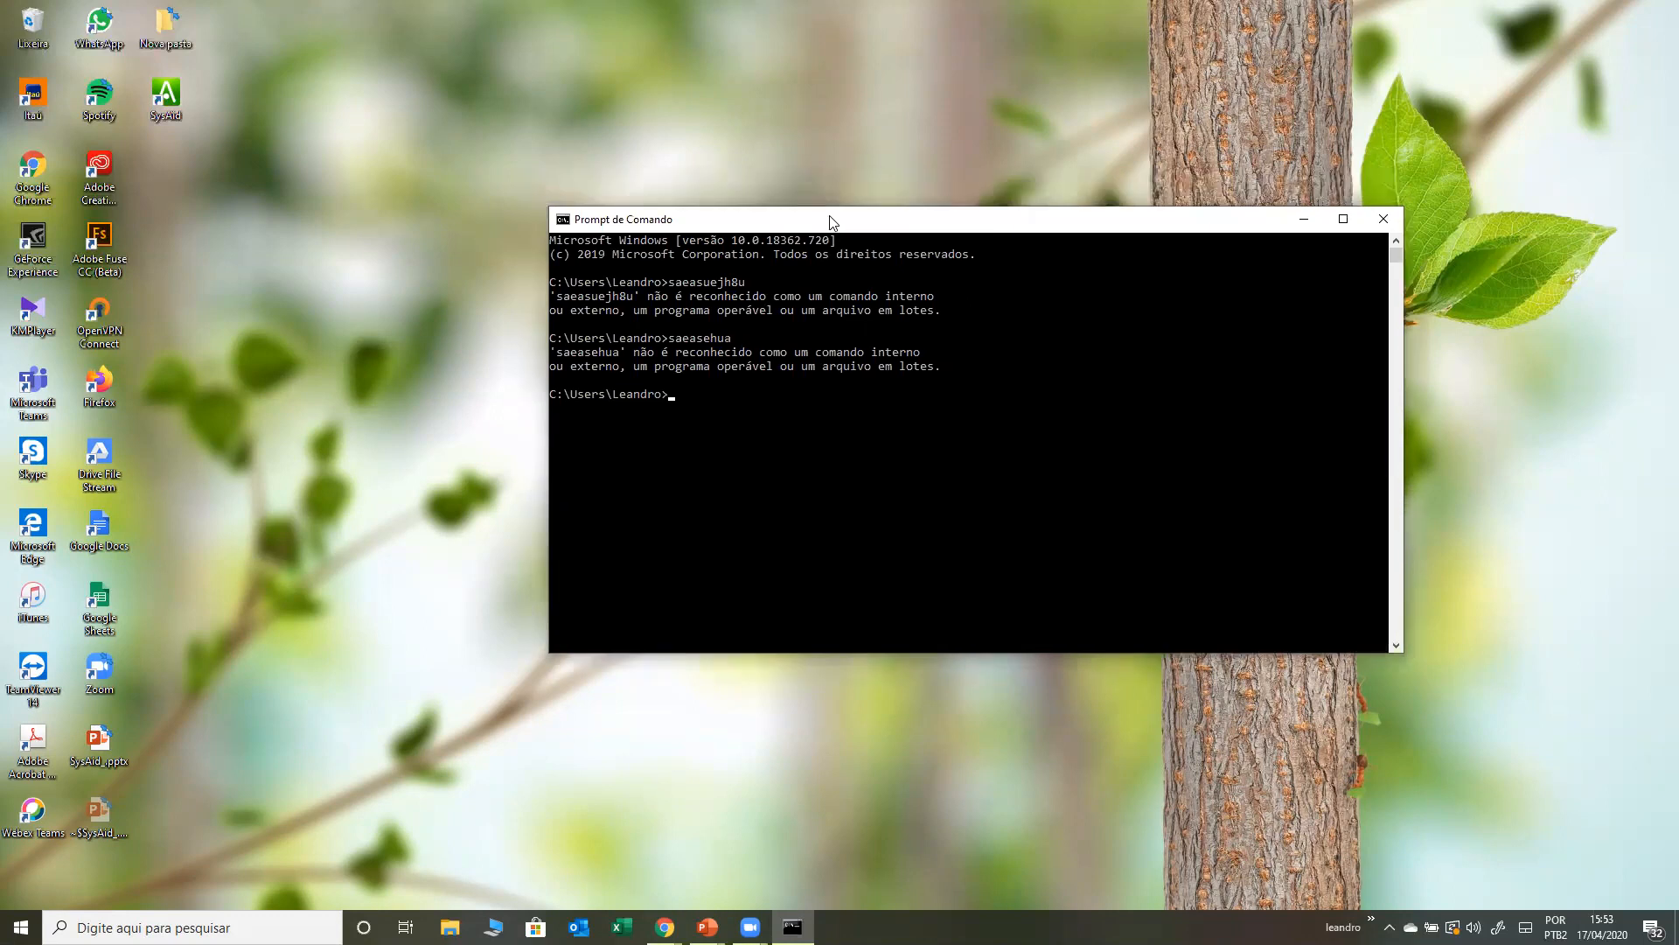
click(156, 134)
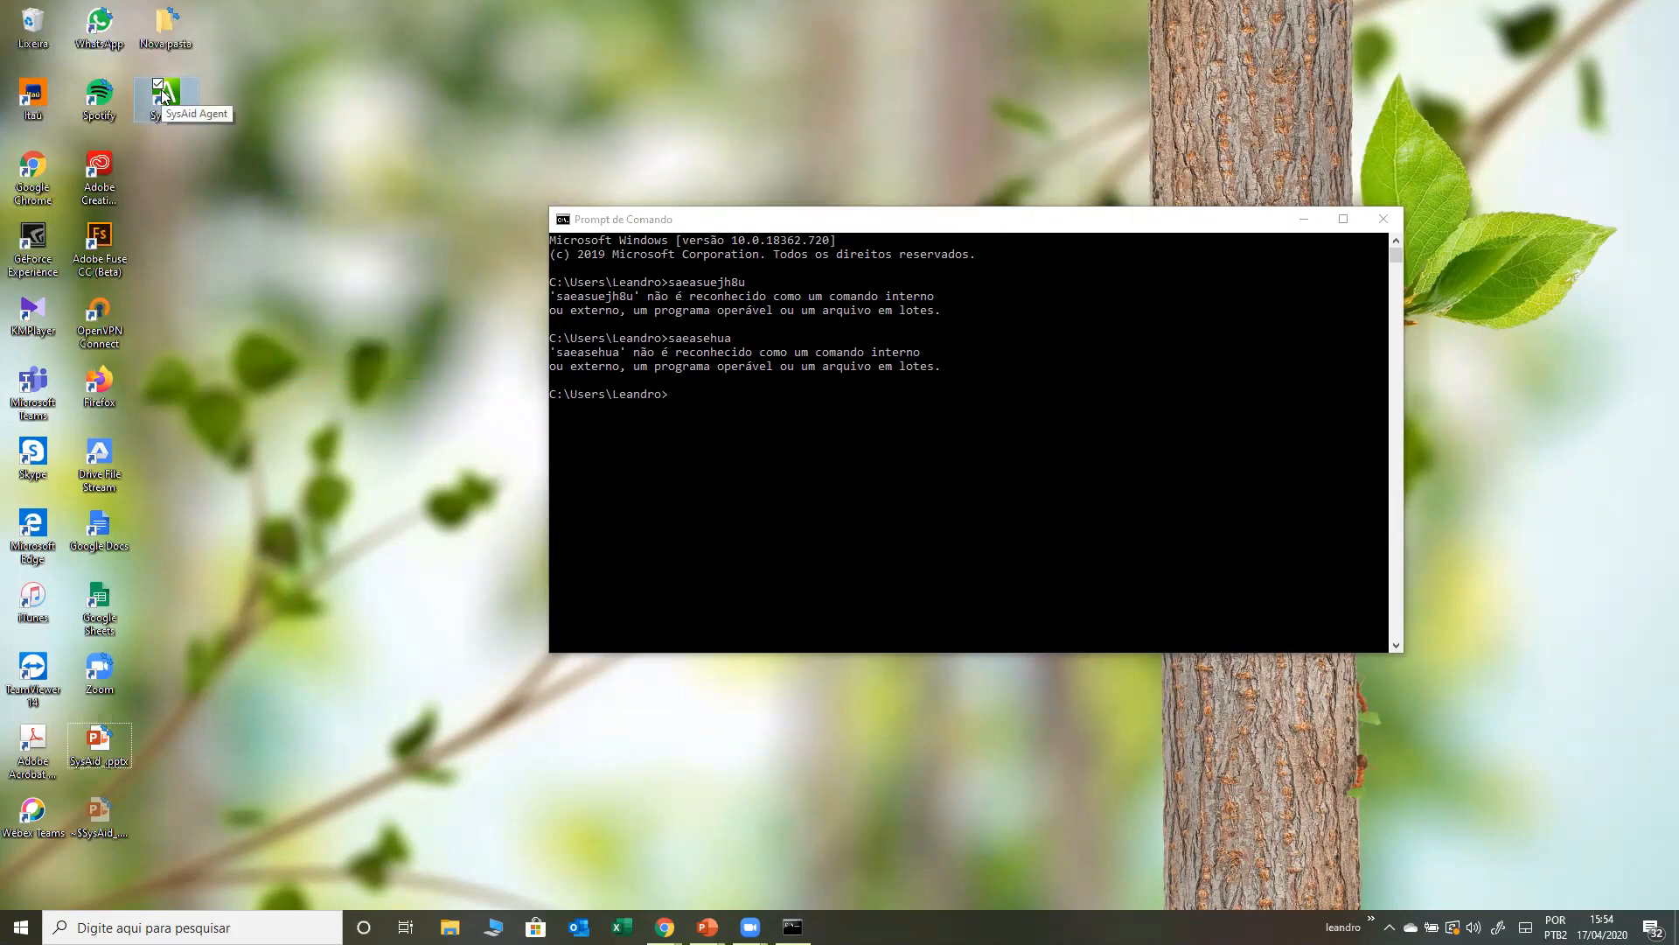
drag(740, 218, 728, 210)
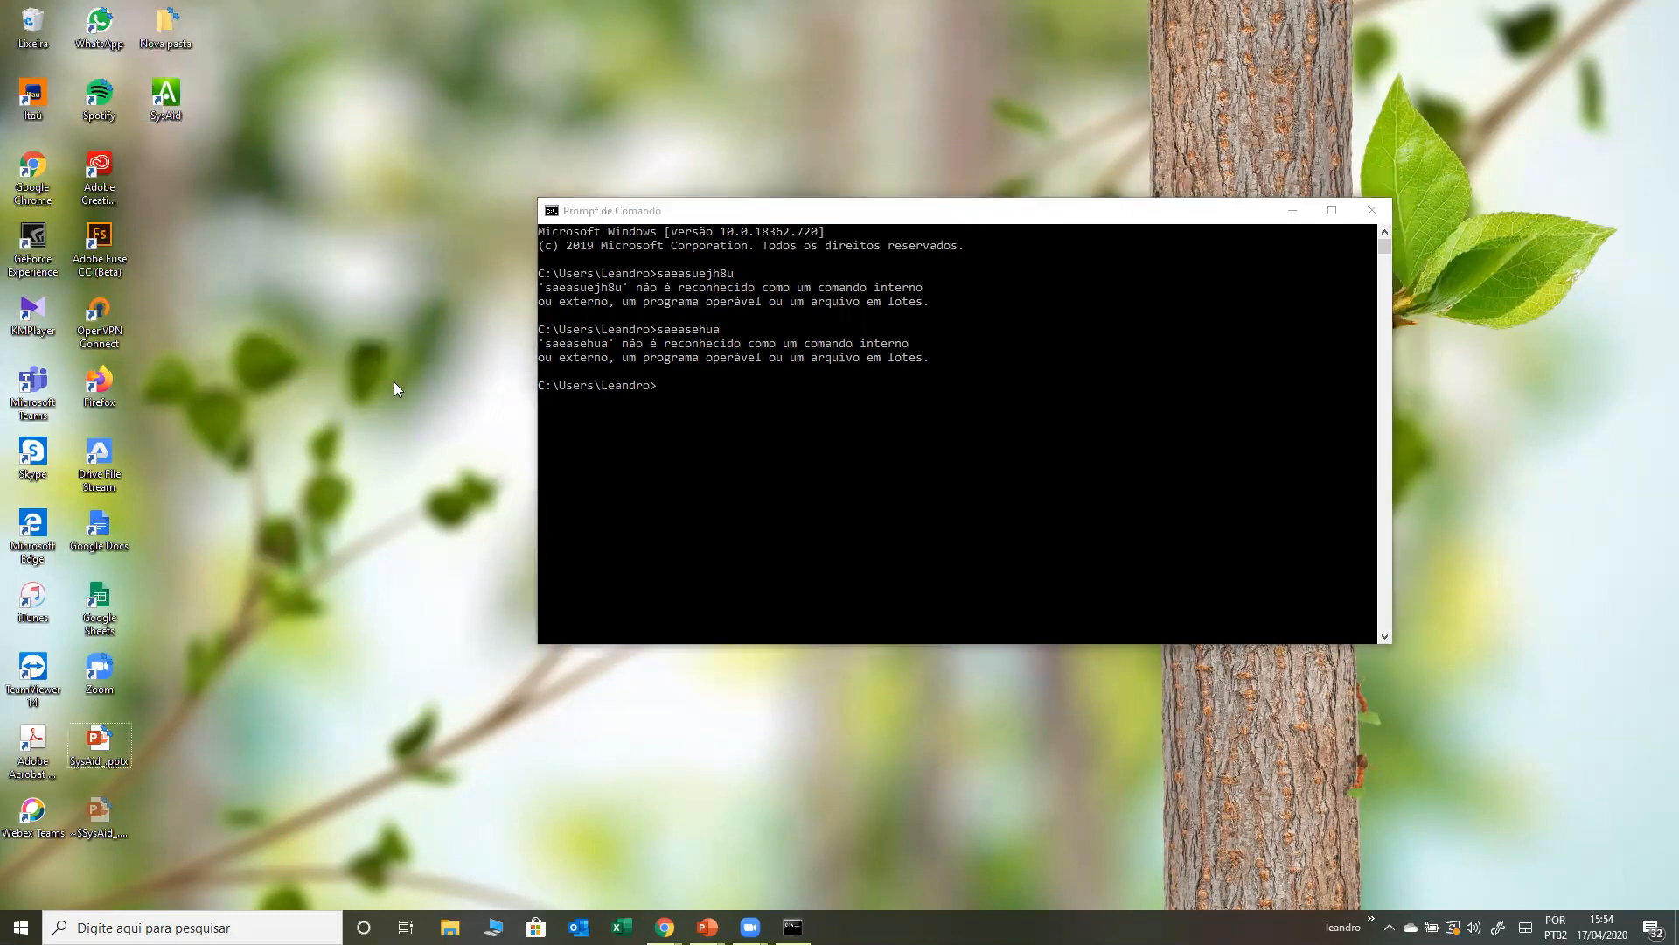
double_click(165, 95)
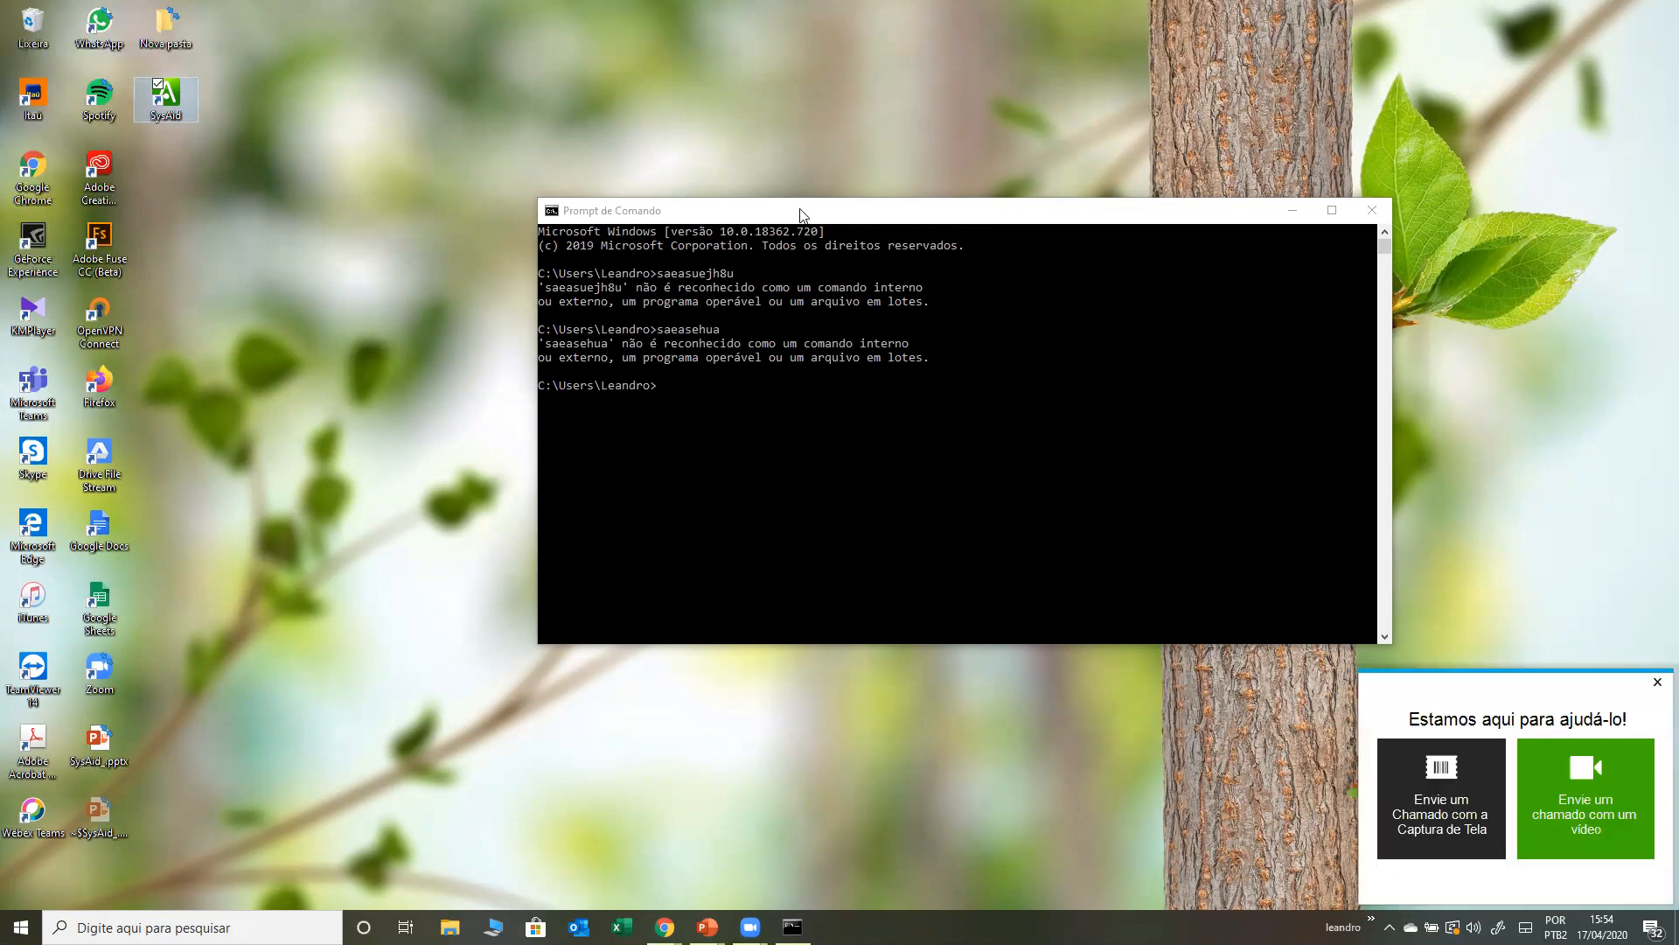
drag(795, 207, 752, 175)
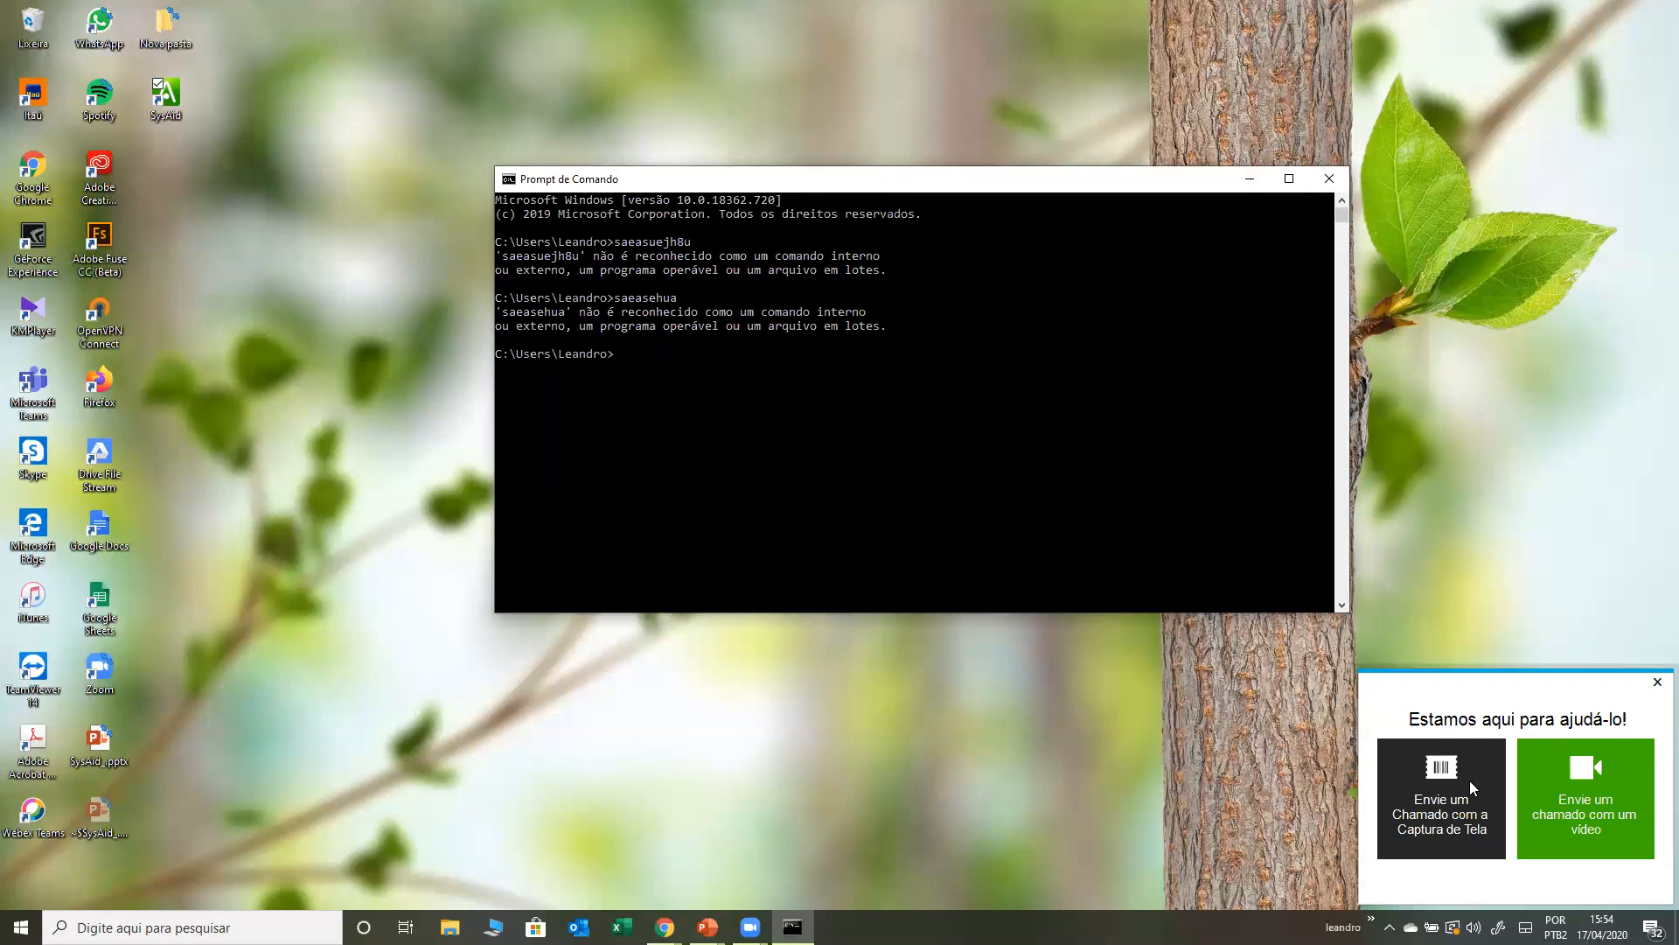
click(1588, 805)
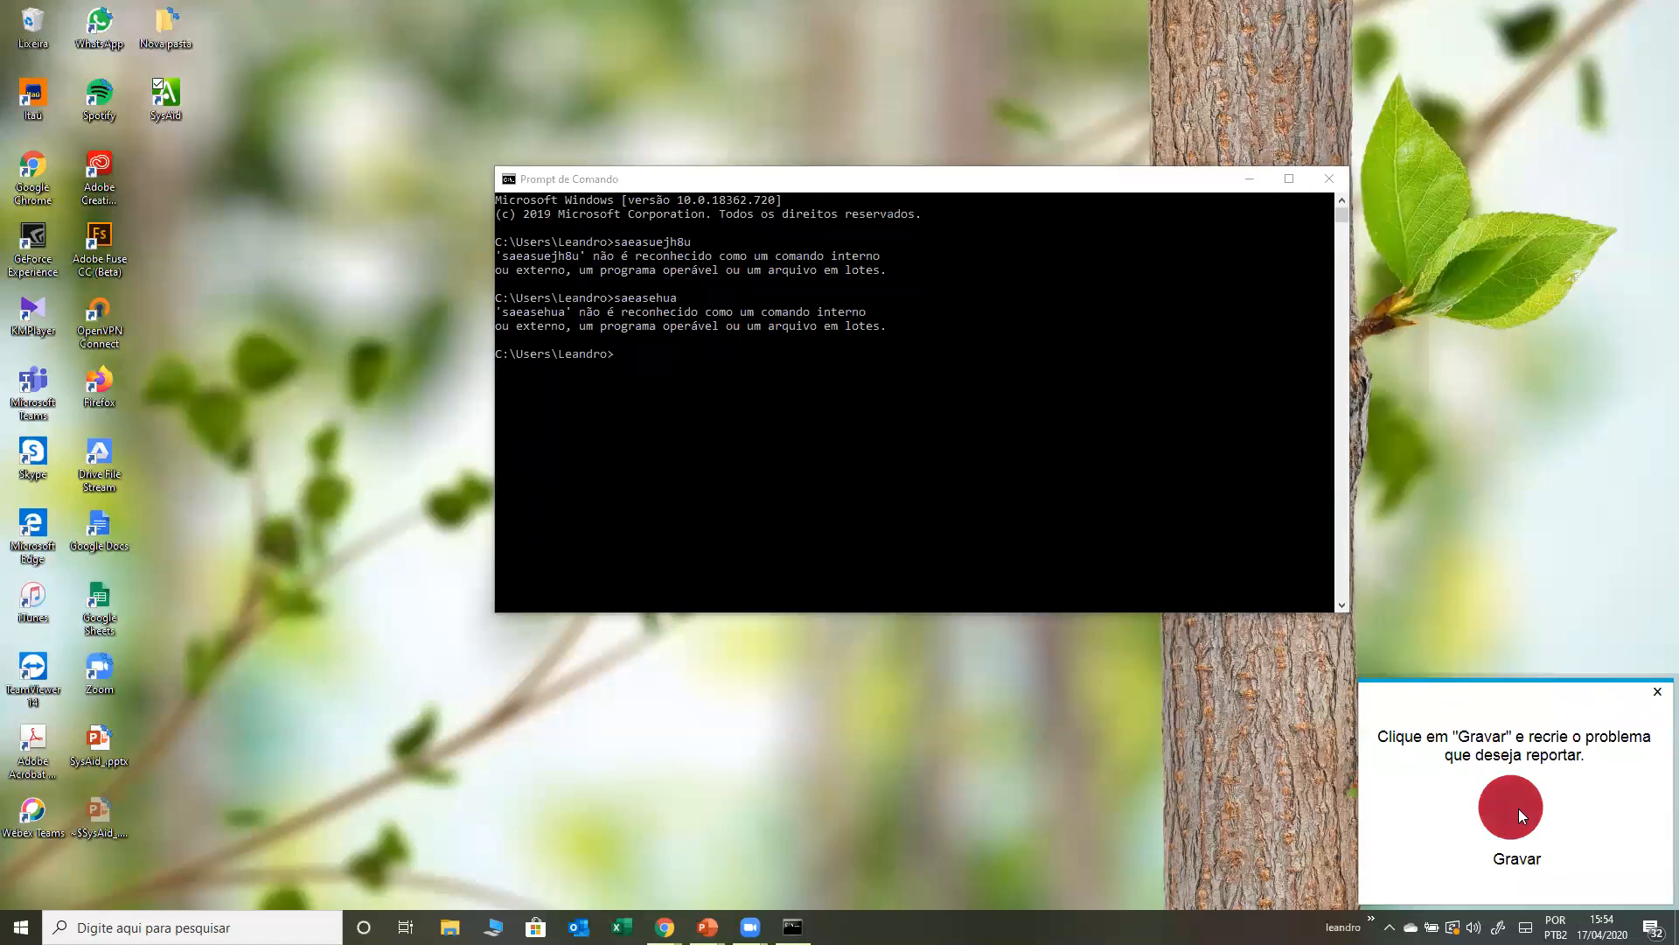
click(1519, 808)
- Run the invalid commands "ajuedhaueds" and "sajeause" in the Command Prompt and reposition its window
click(918, 397)
text(ajuedhaueds)
key(Return)
text(sajeause)
key(Return)
drag(885, 175, 830, 153)
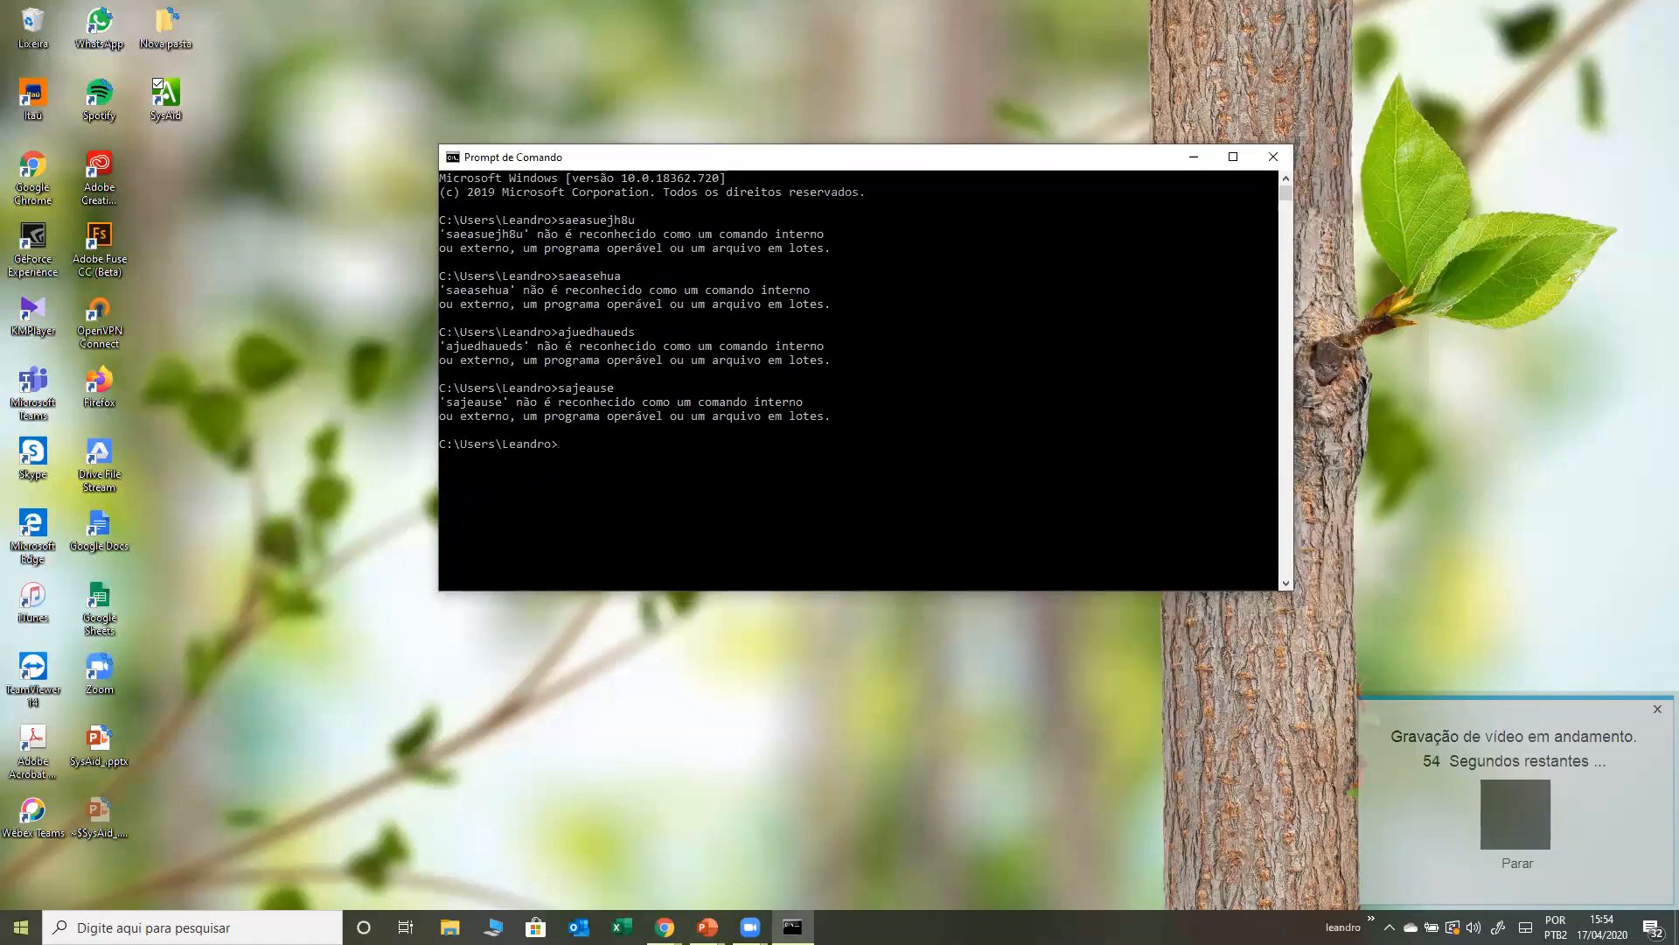
- Open Notepad and write "saeseas asease" in the blank document
key(super)
text(notepad)
key(Return)
text(saeseas asease)
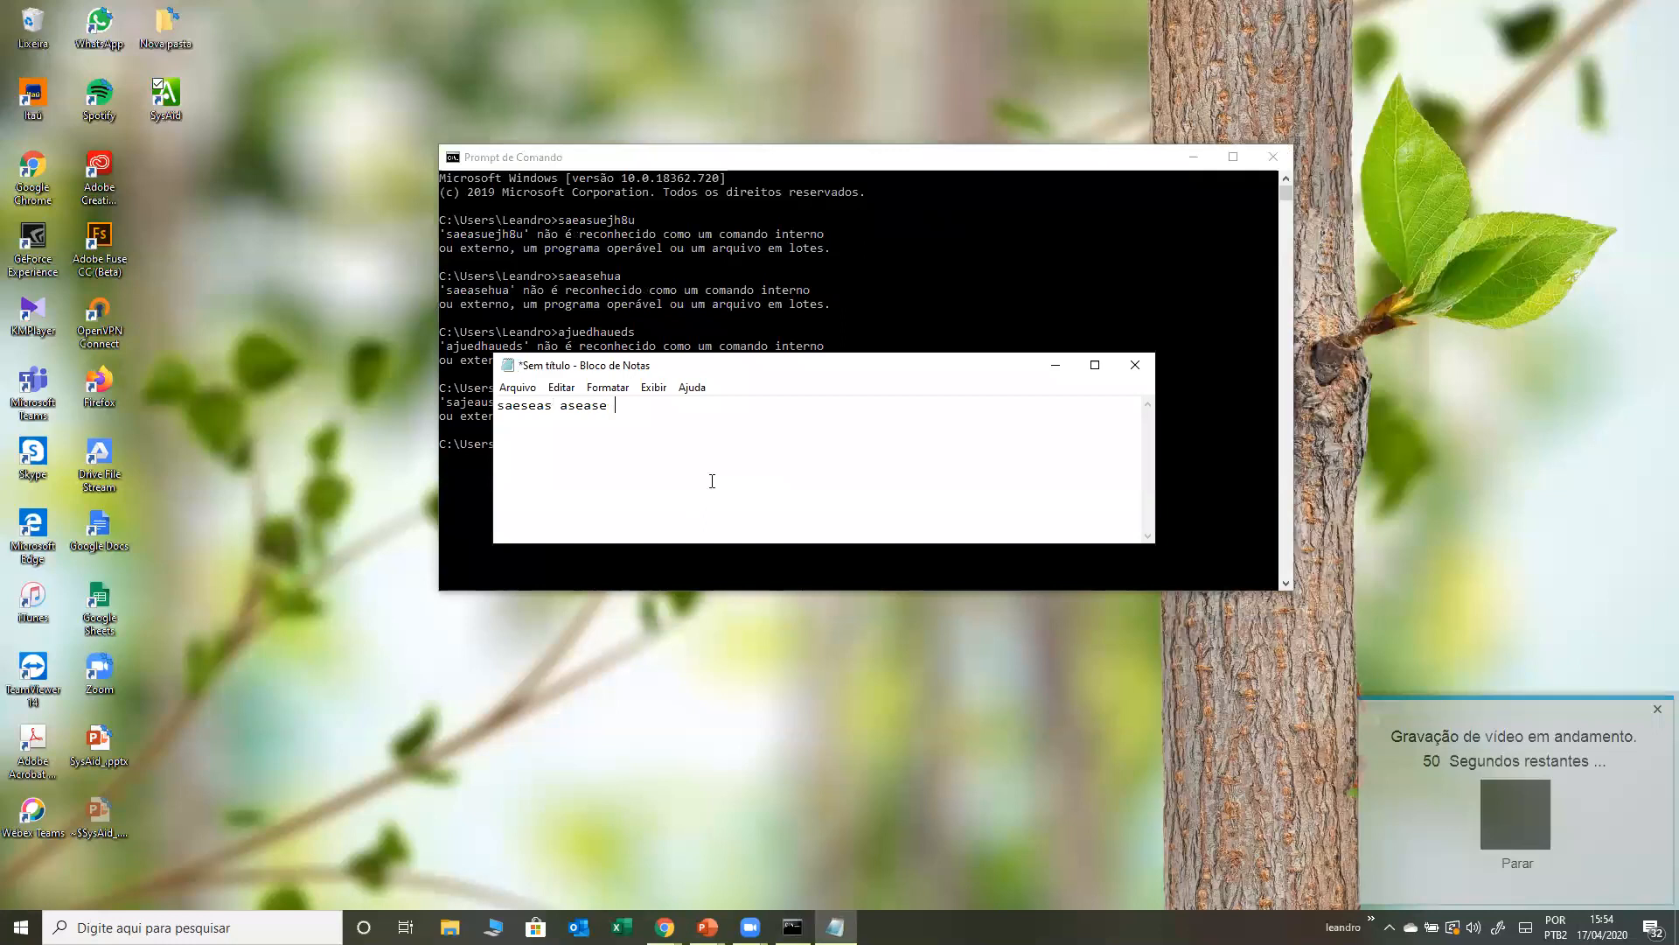
- Stop the video recording and send it to the self-service portal
click(1531, 810)
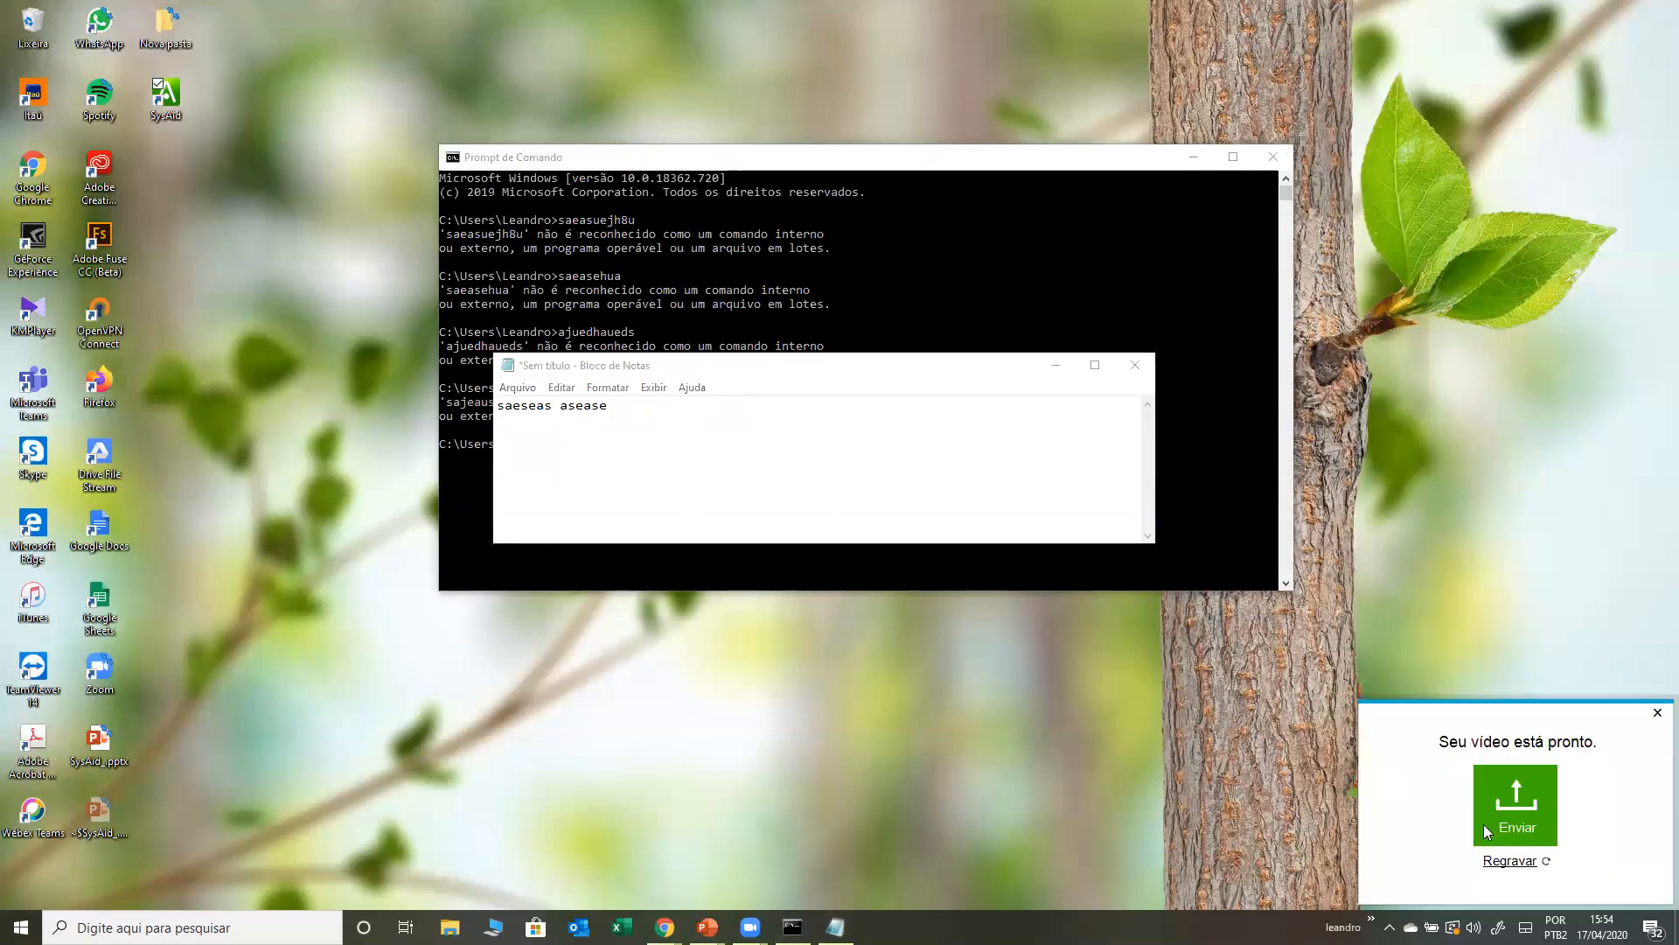
click(1505, 805)
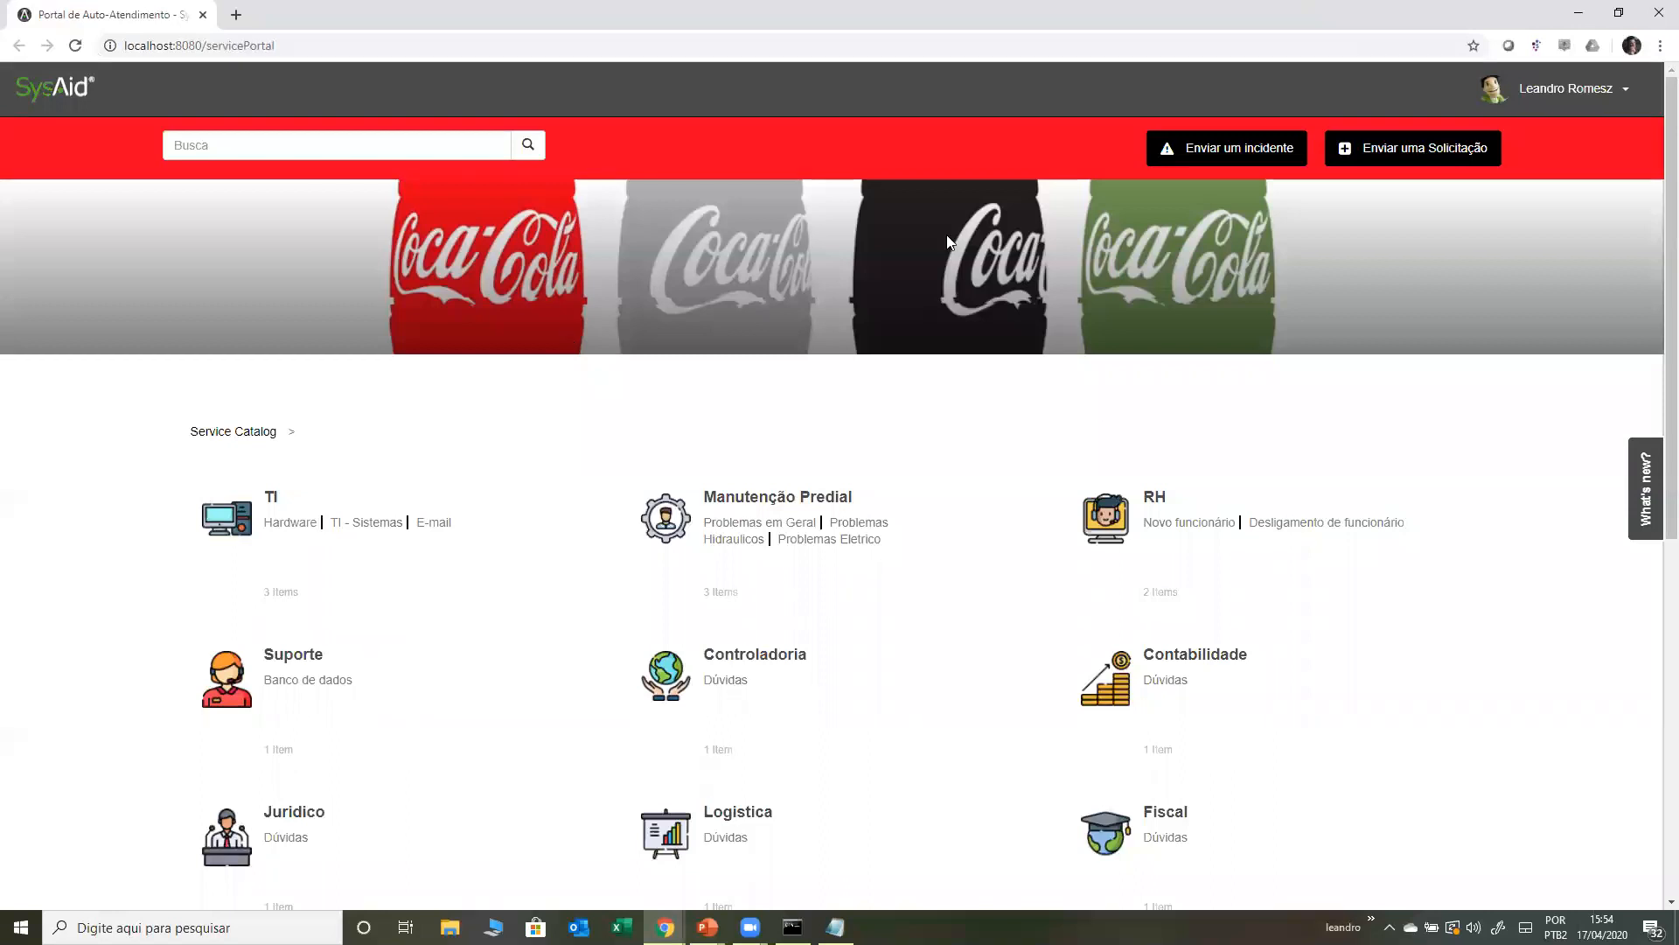
- Examine the self-service portal's home page, including the service categories, search field, ticket lists and FAQ section
scroll(918, 496, down, 7)
scroll(918, 496, up, 7)
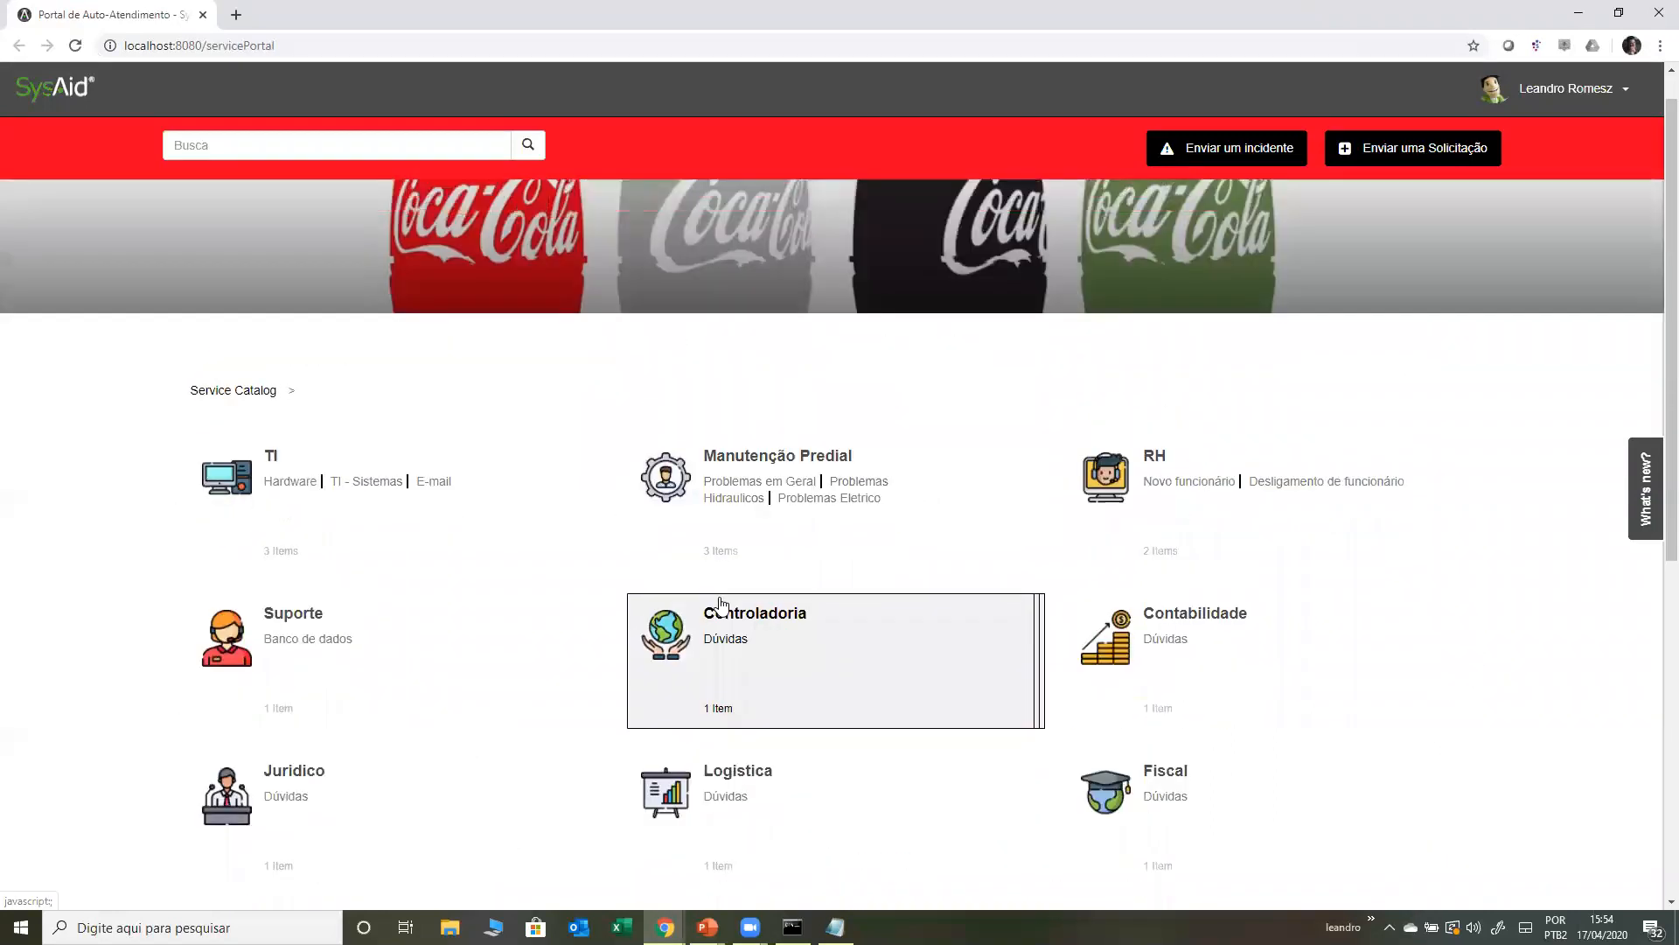
scroll(560, 410, down, 1)
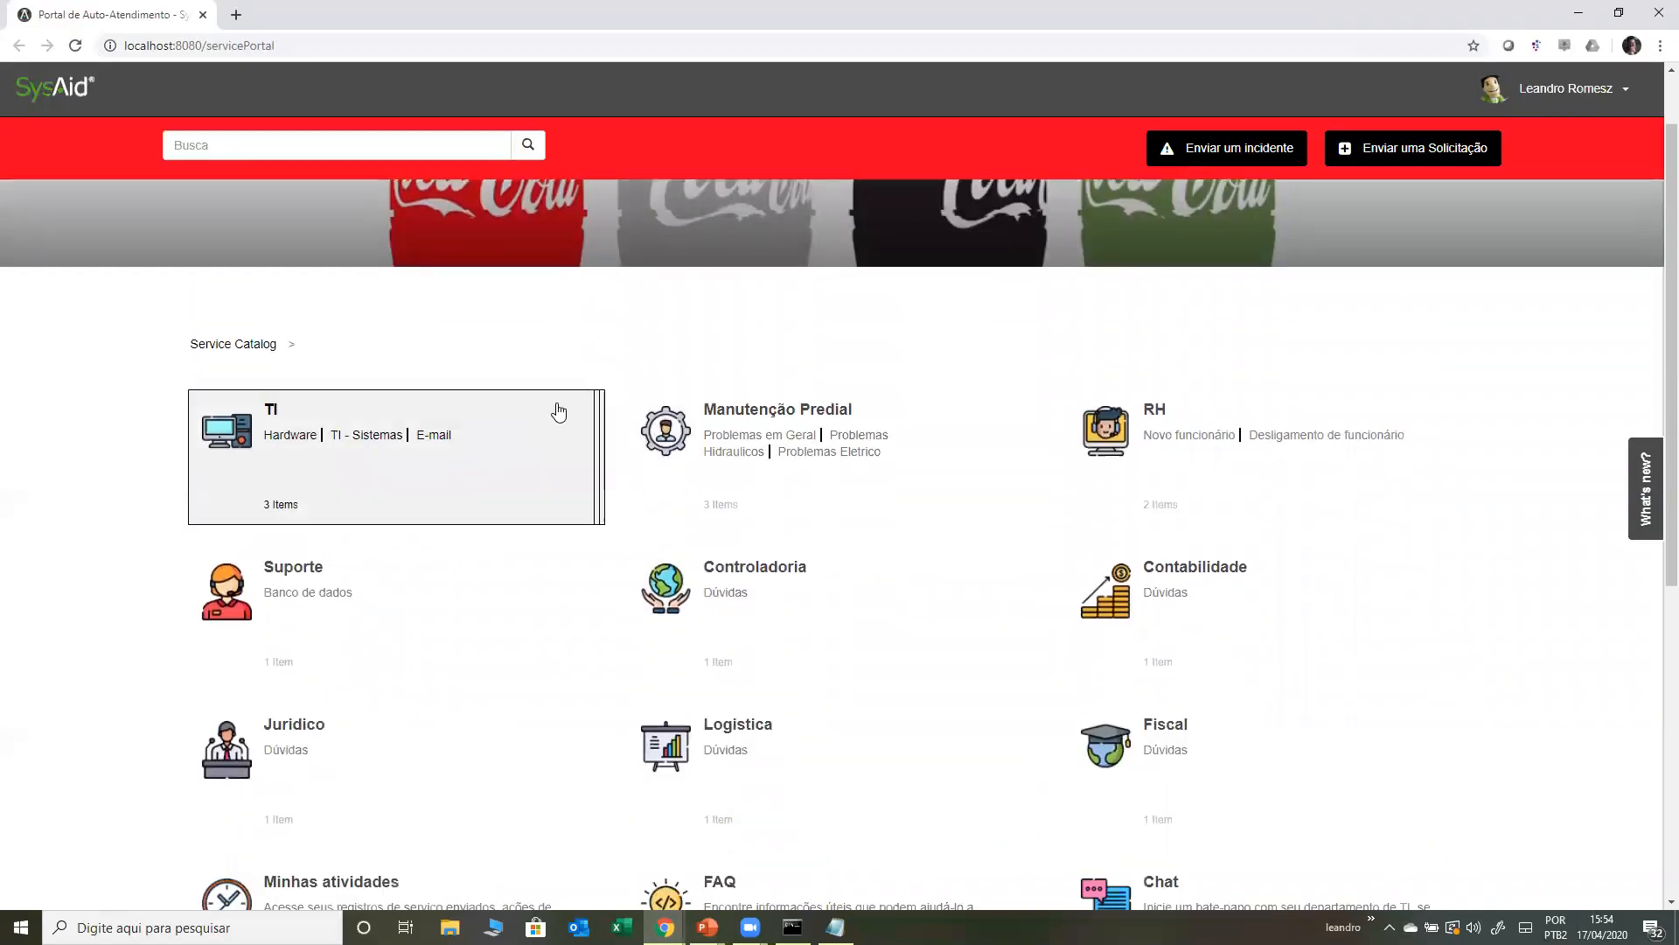
scroll(559, 410, down, 1)
scroll(560, 410, up, 2)
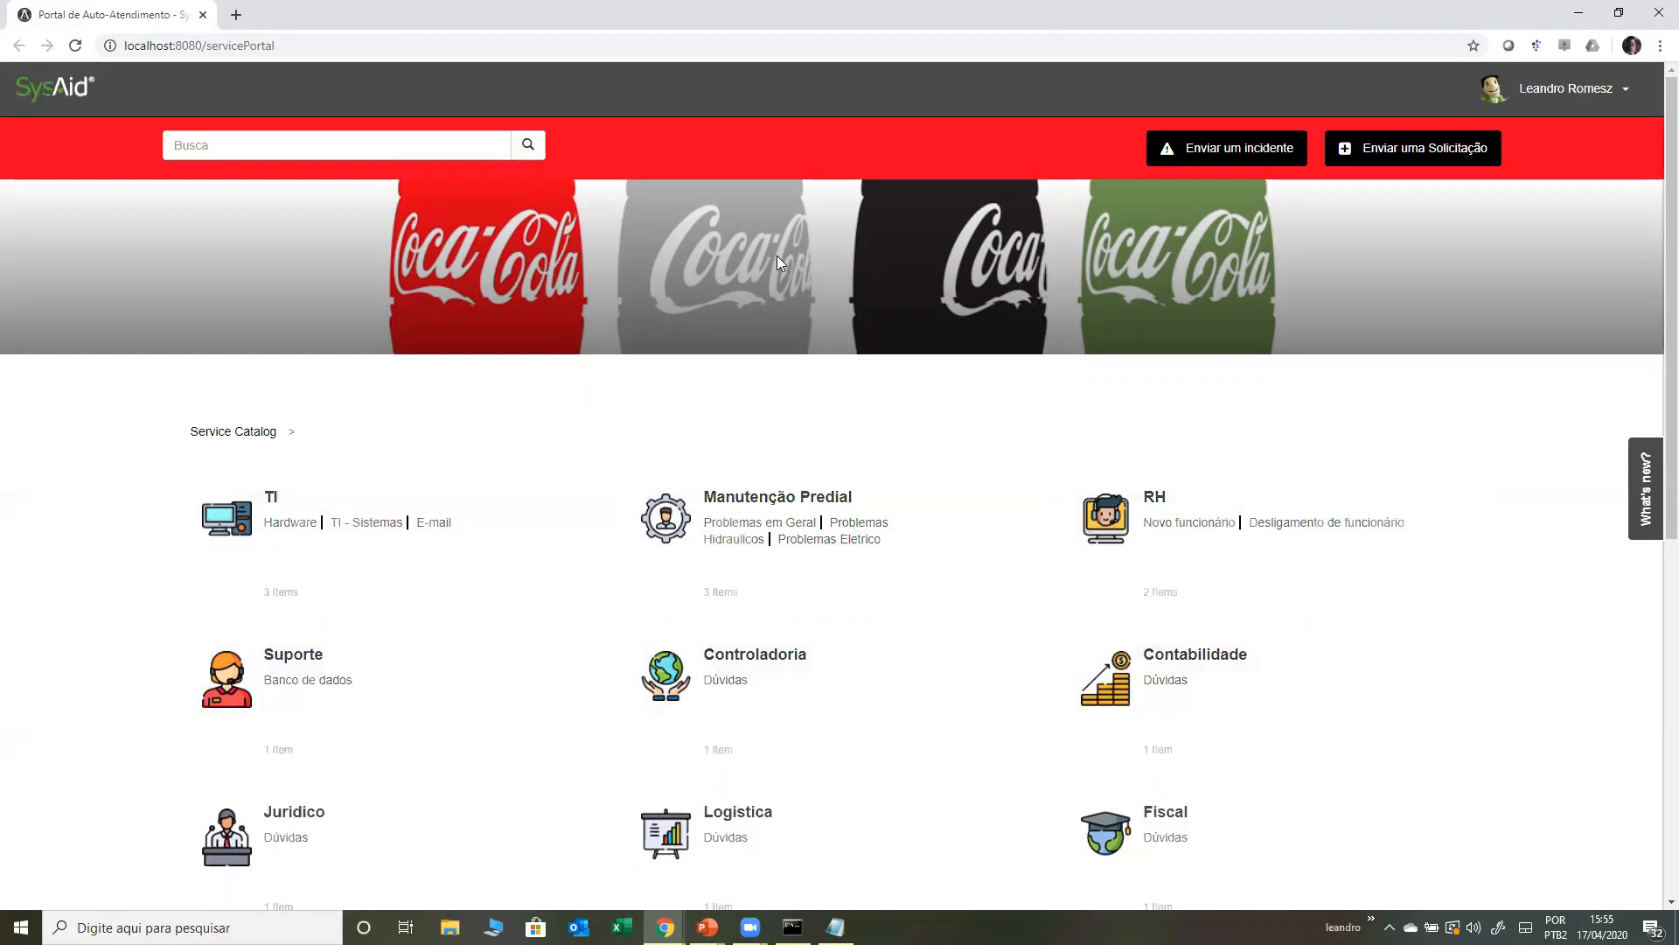
click(322, 154)
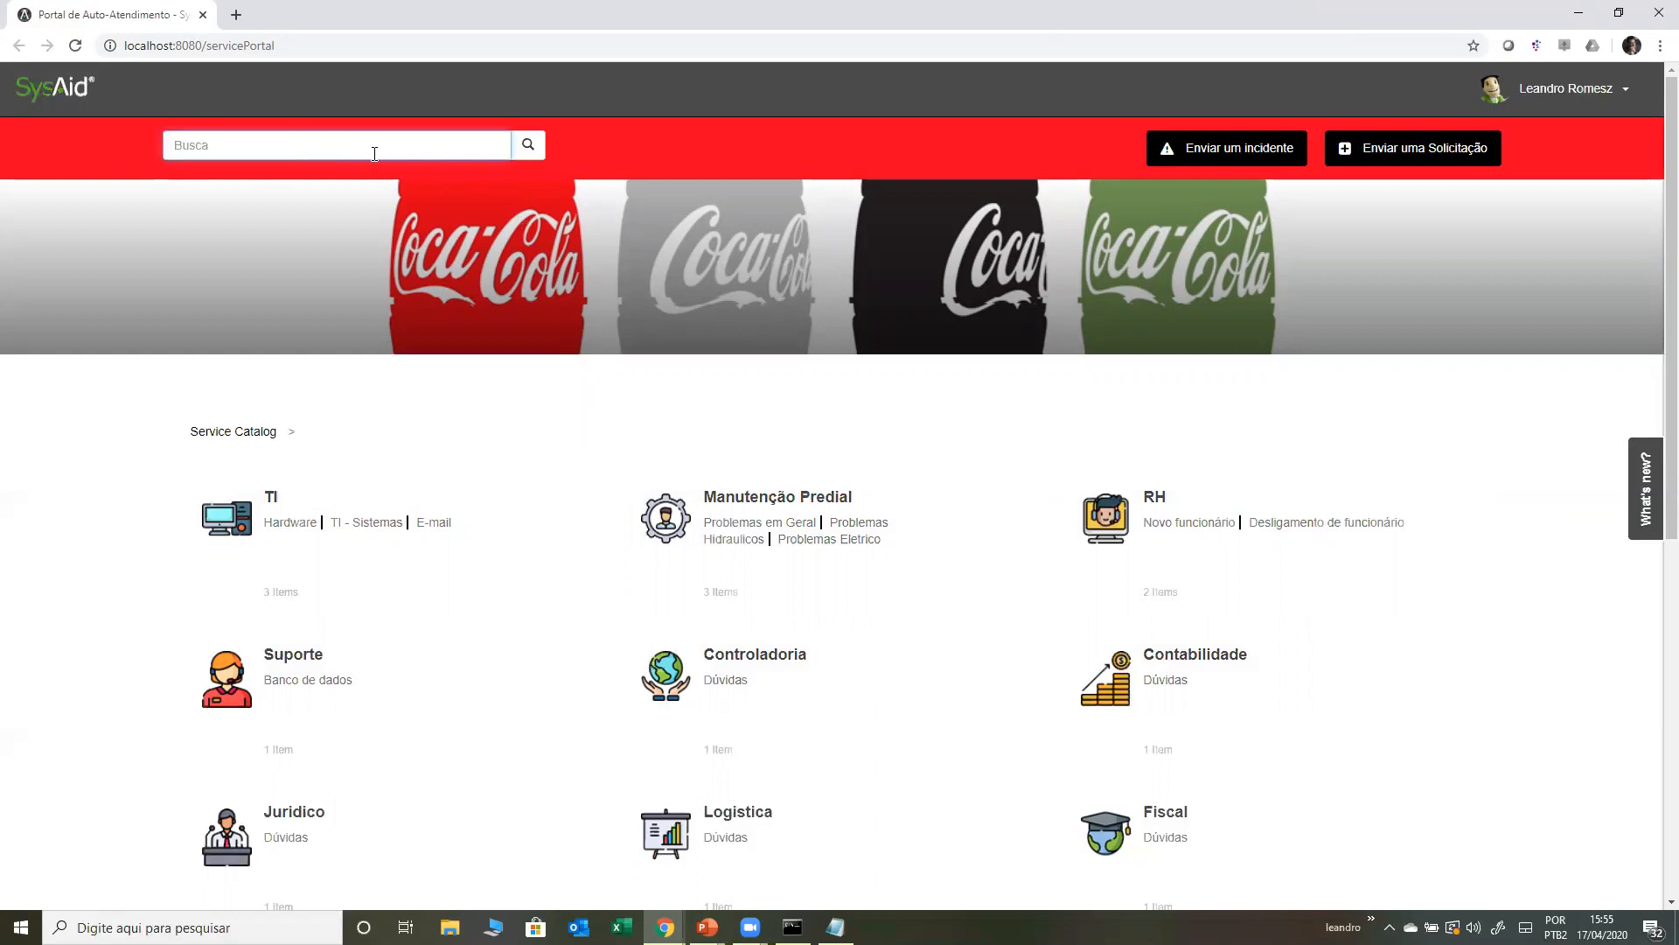
click(820, 364)
scroll(674, 364, down, 5)
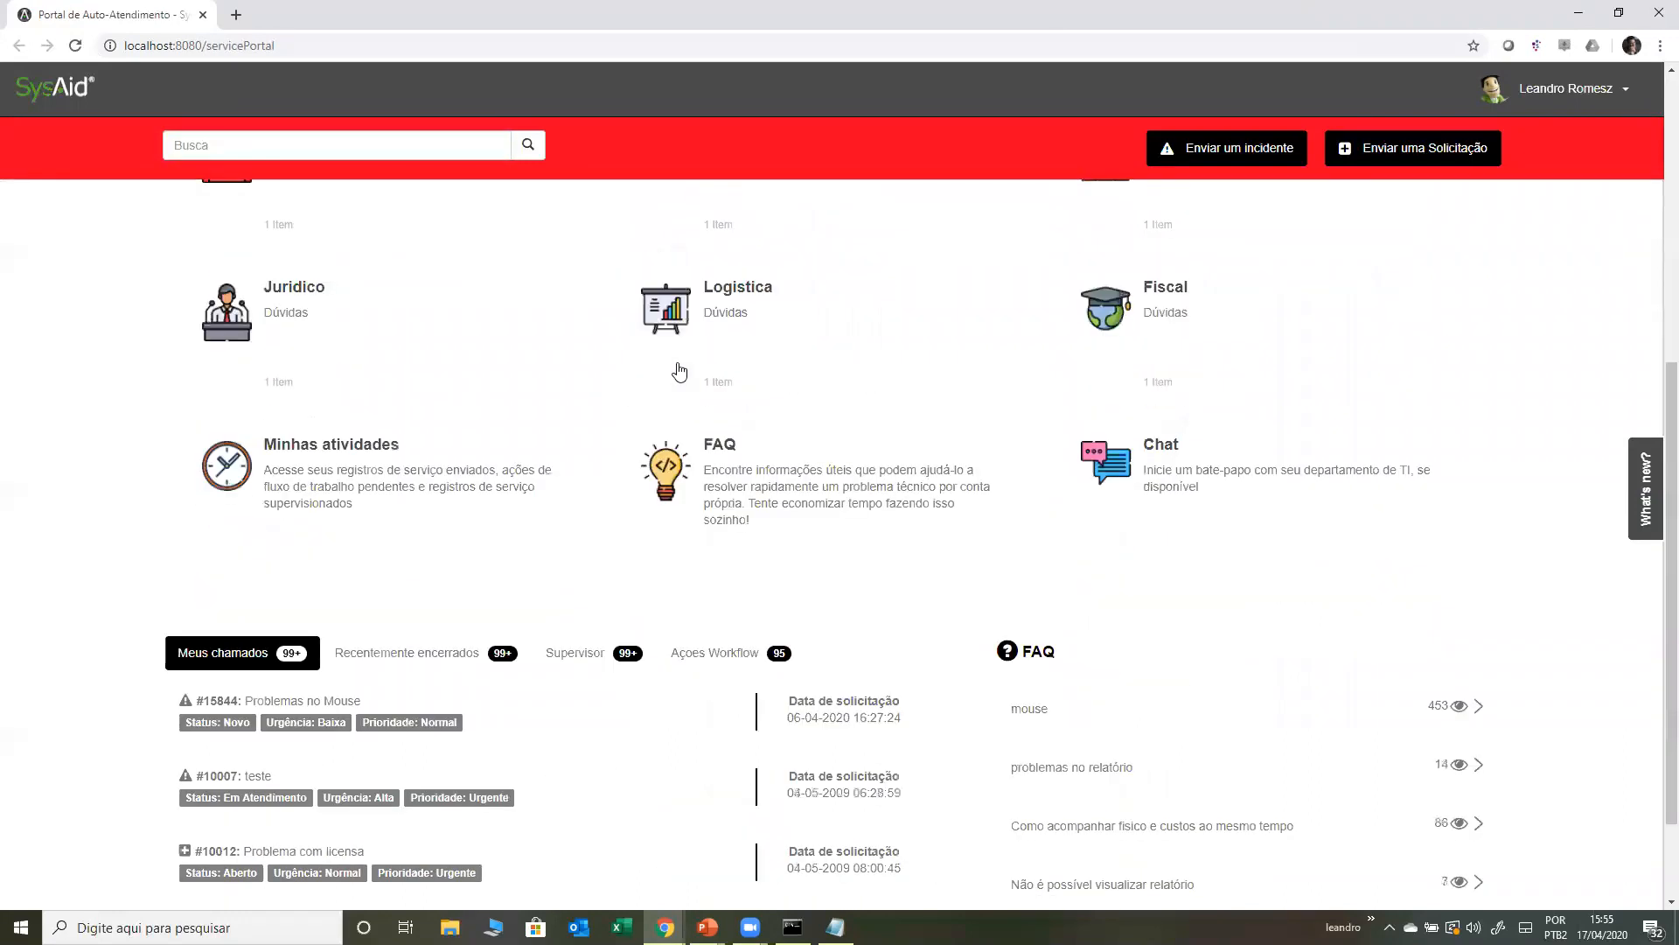
scroll(673, 463, up, 4)
scroll(673, 477, down, 3)
scroll(673, 474, up, 3)
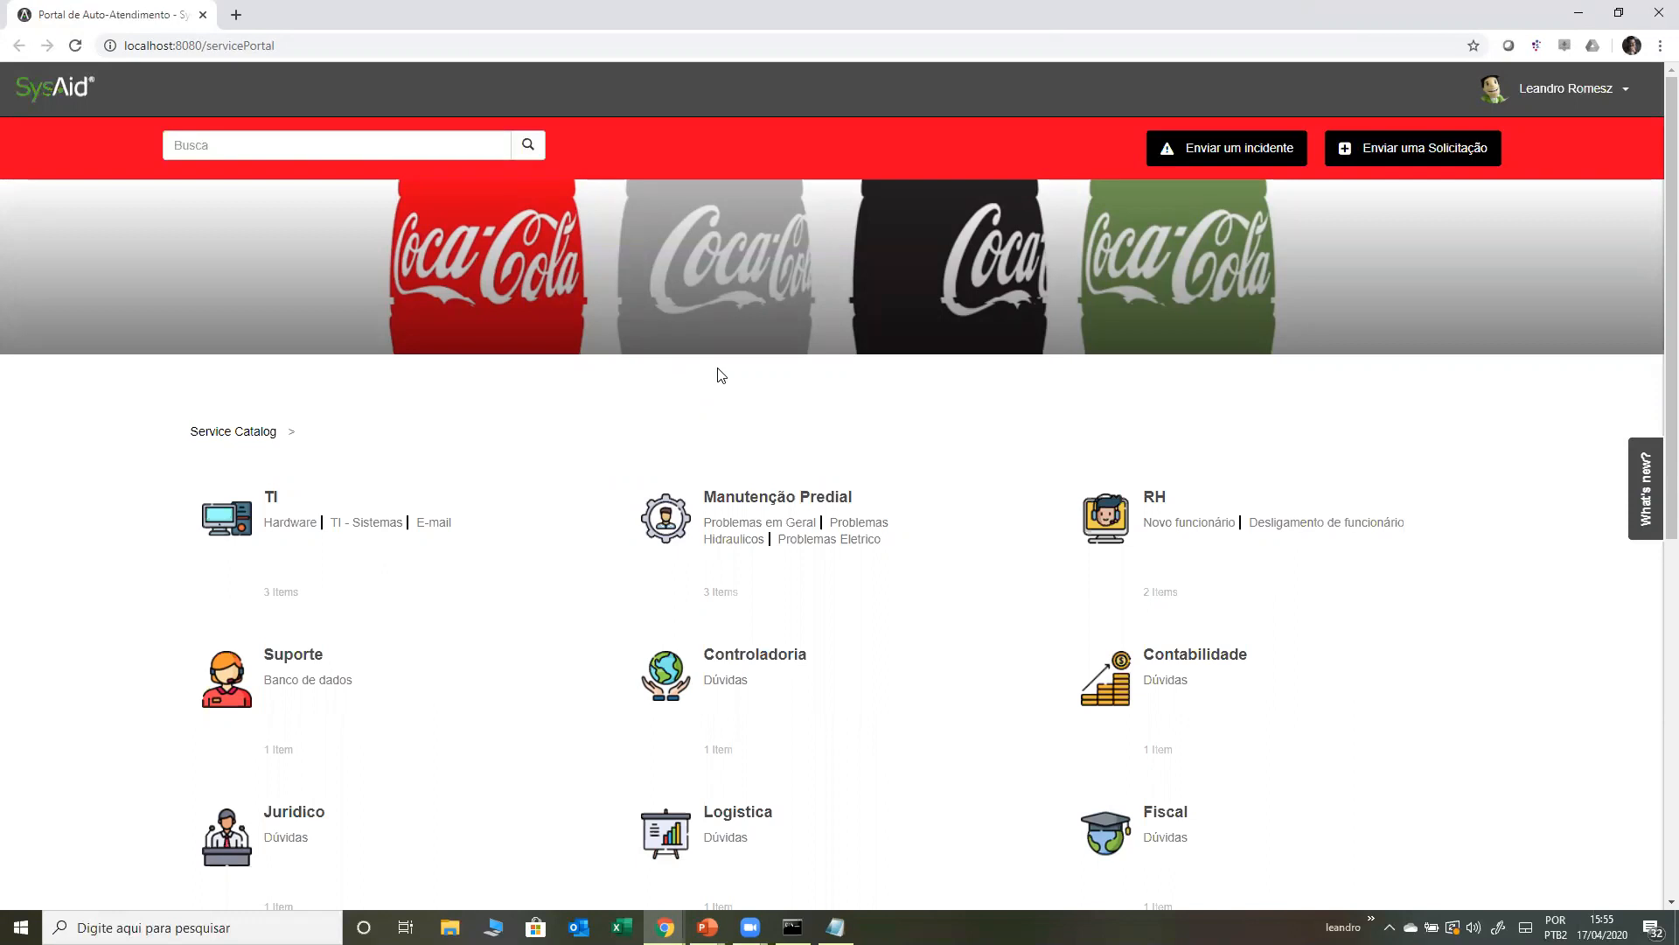
- Open the incident form for the Mouse item in the Hardware group of the TI service category
click(273, 516)
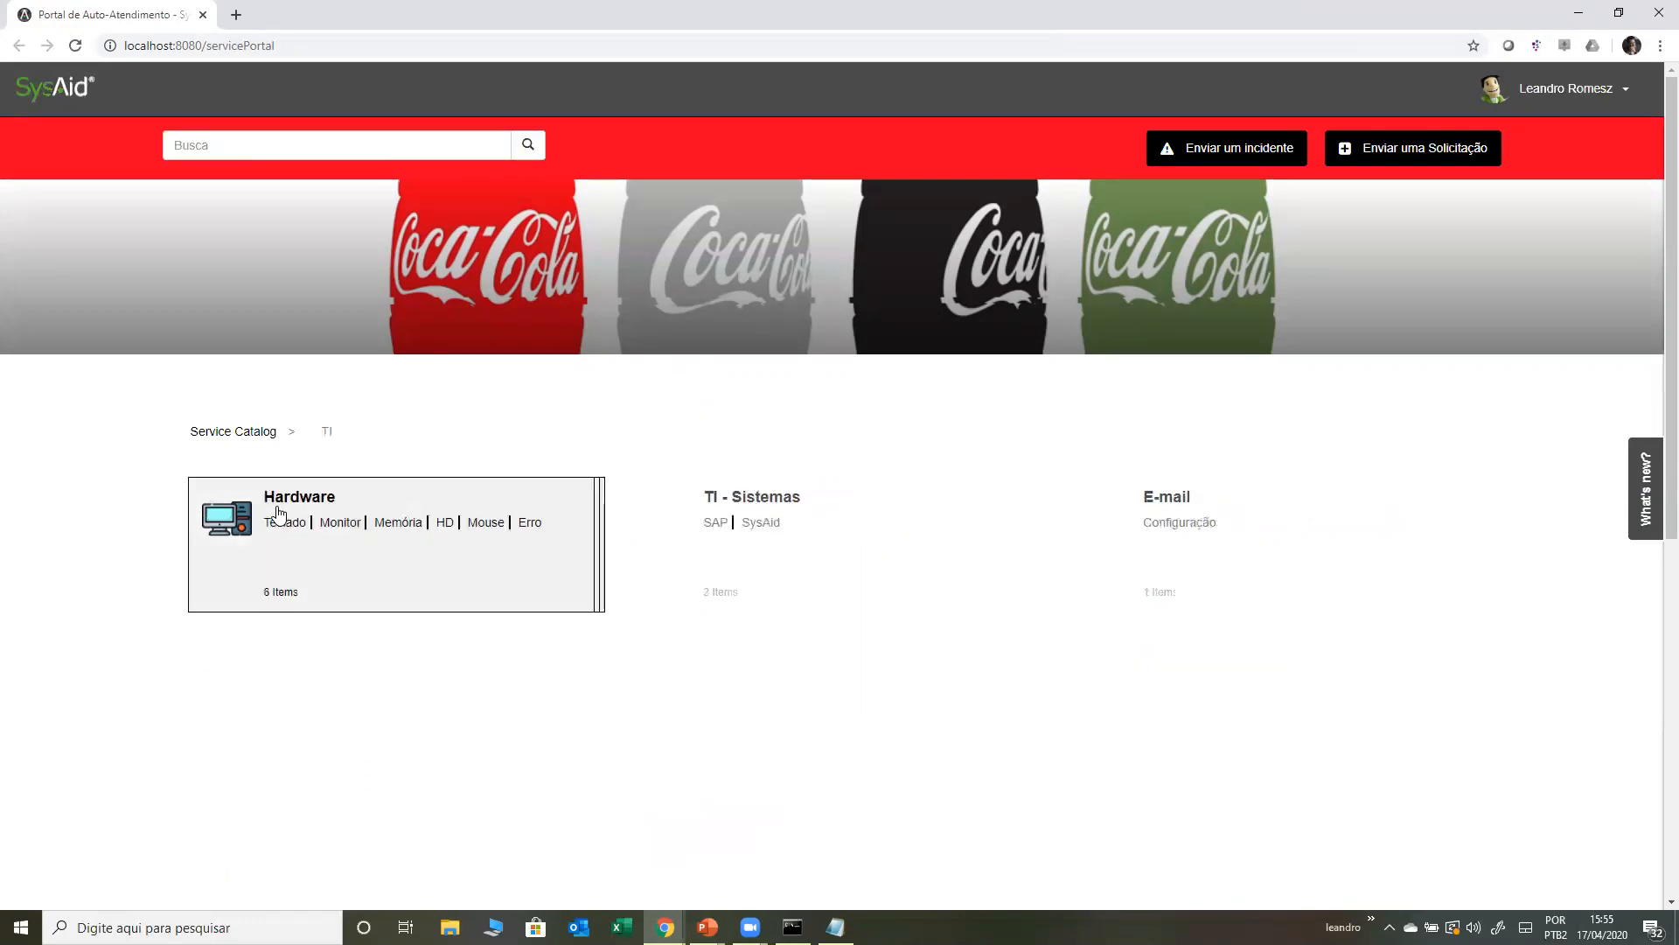
click(331, 536)
click(726, 678)
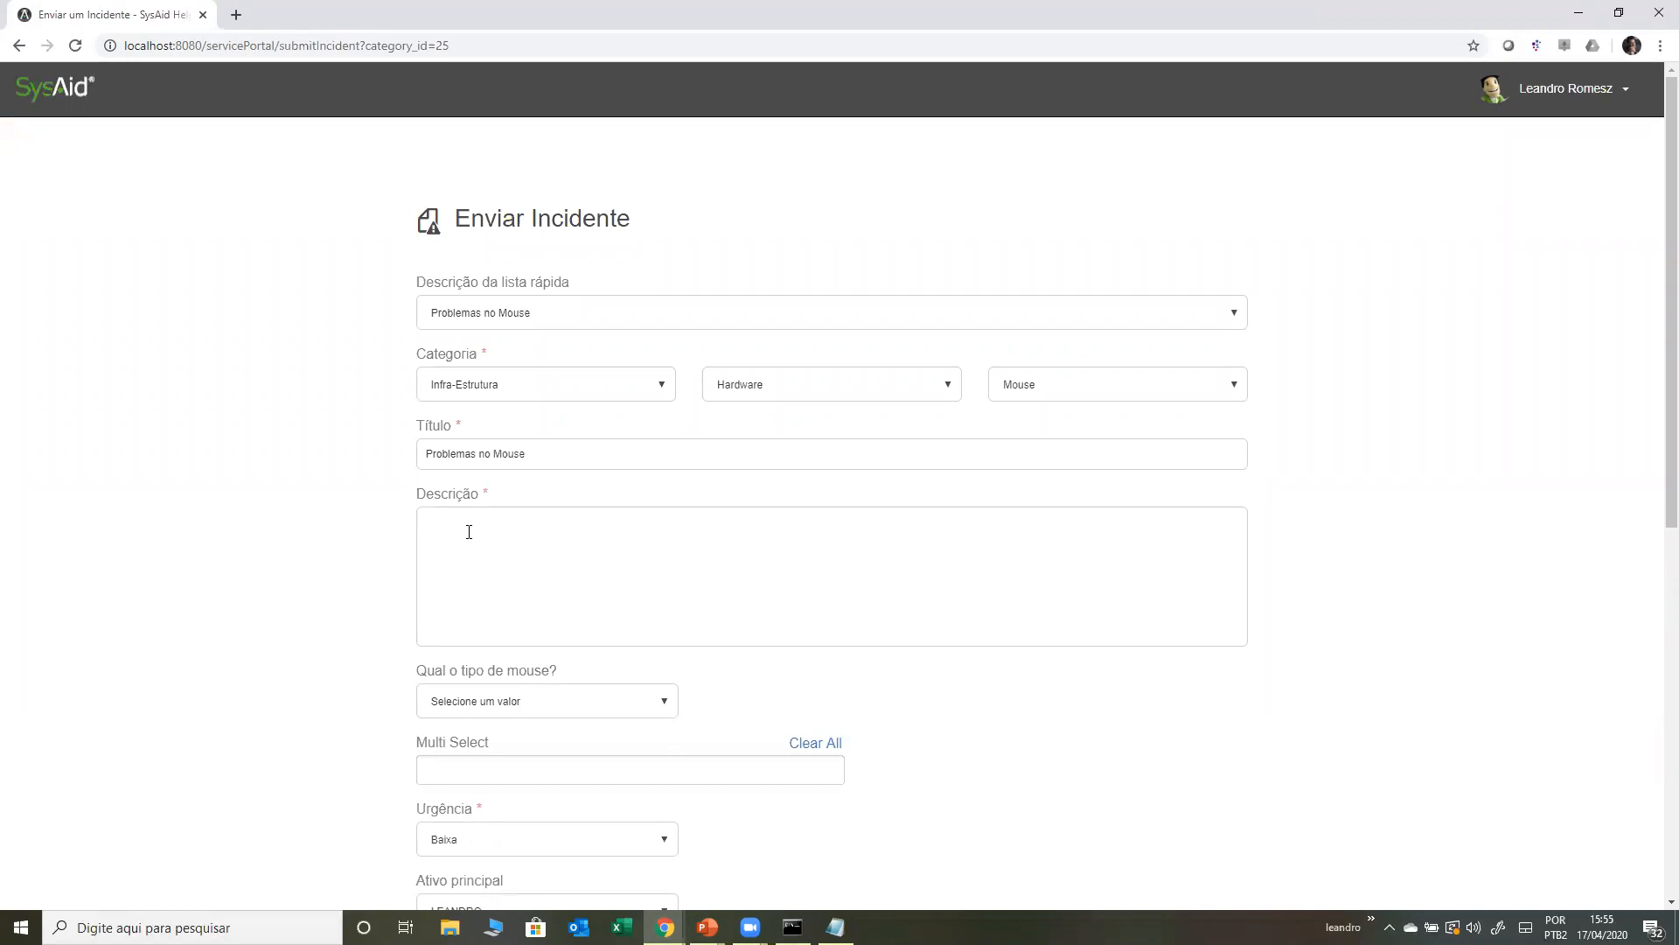
scroll(468, 532, down, 1)
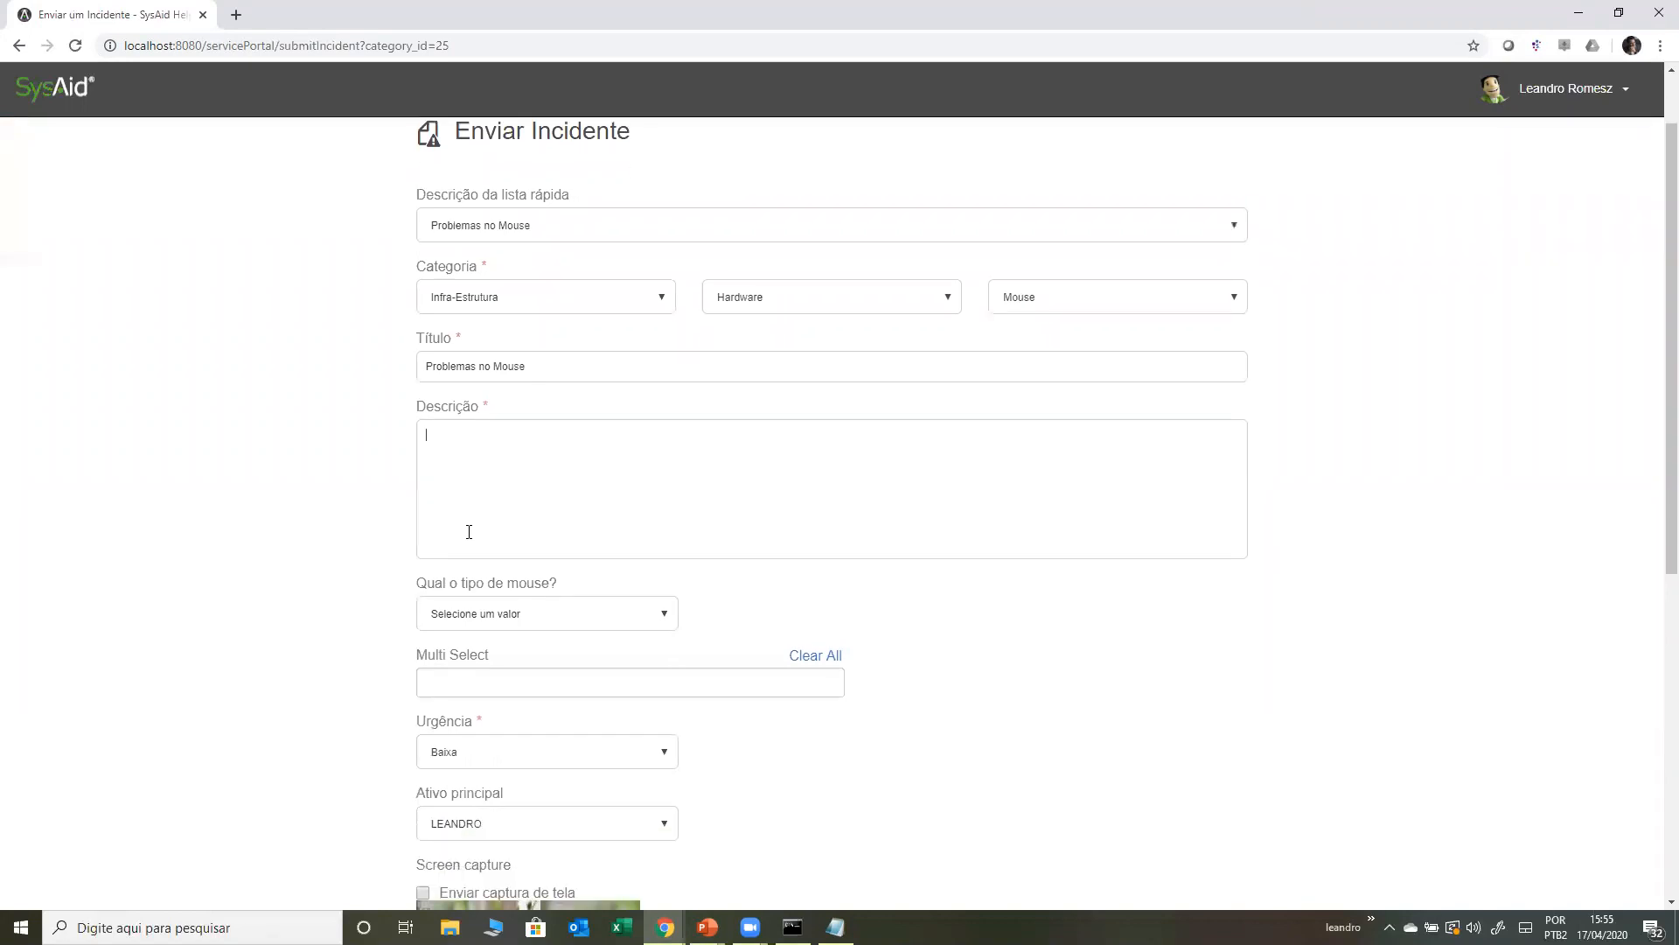
text(pr)
key(BackSpace)
key(BackSpace)
key(BackSpace)
key(BackSpace)
key(BackSpace)
- Replace the incident title with "mouse"
click(581, 359)
key(ctrl+a)
key(BackSpace)
text(mou)
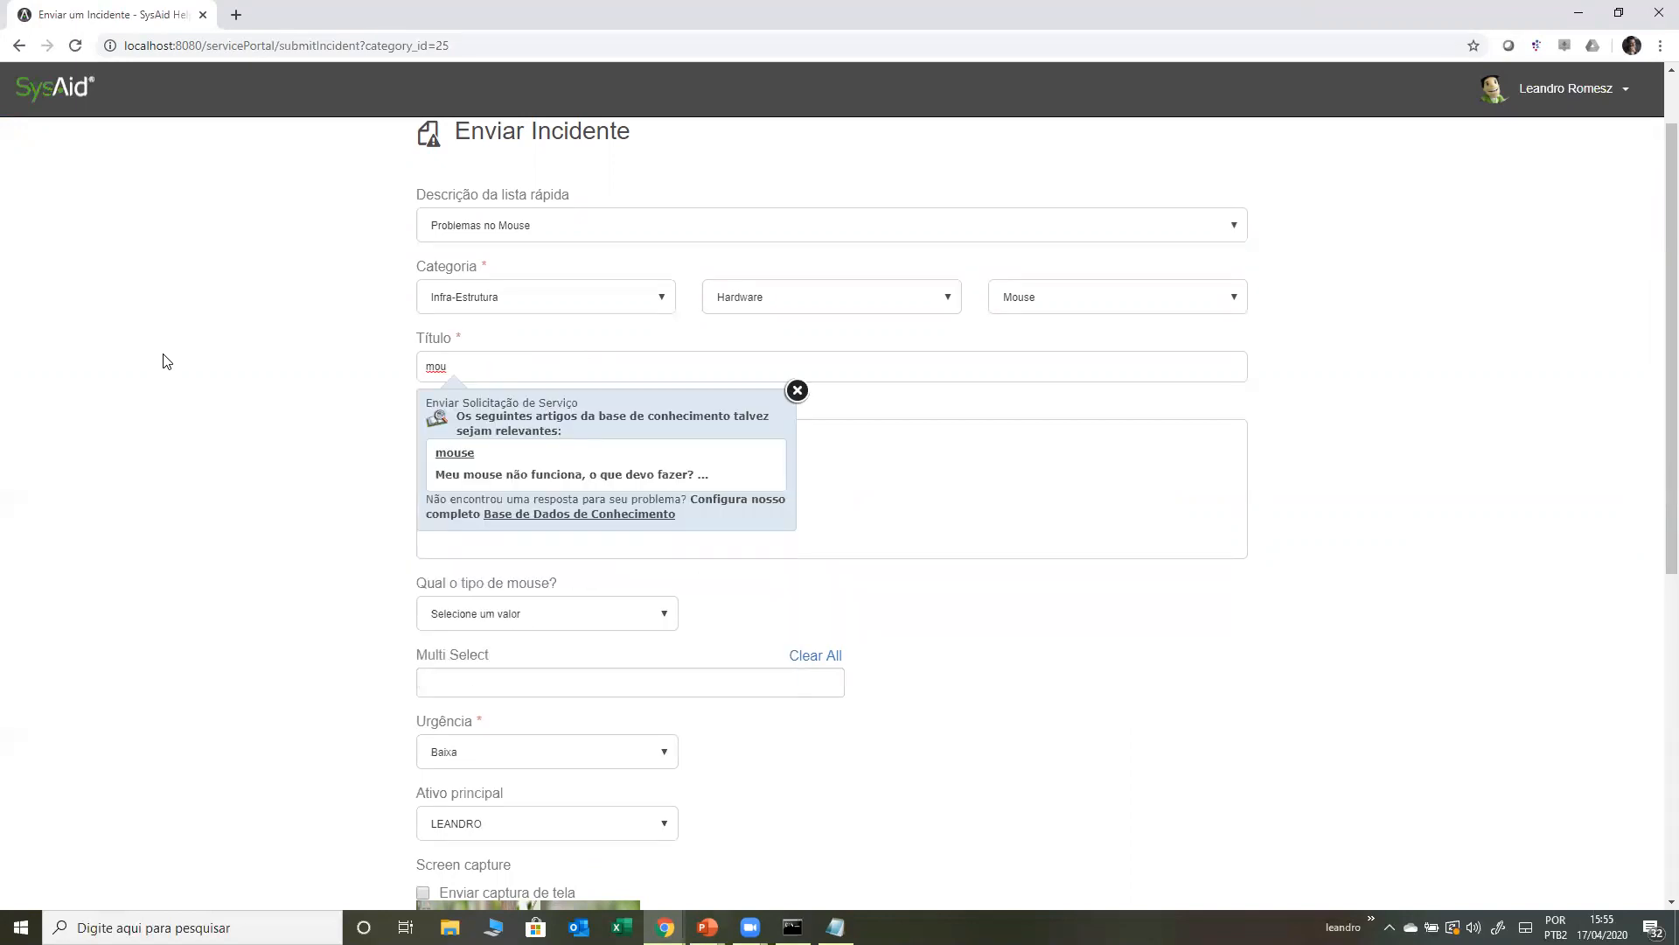
text(se)
- Read through the suggested knowledge base article "mouse" and close its window
click(452, 453)
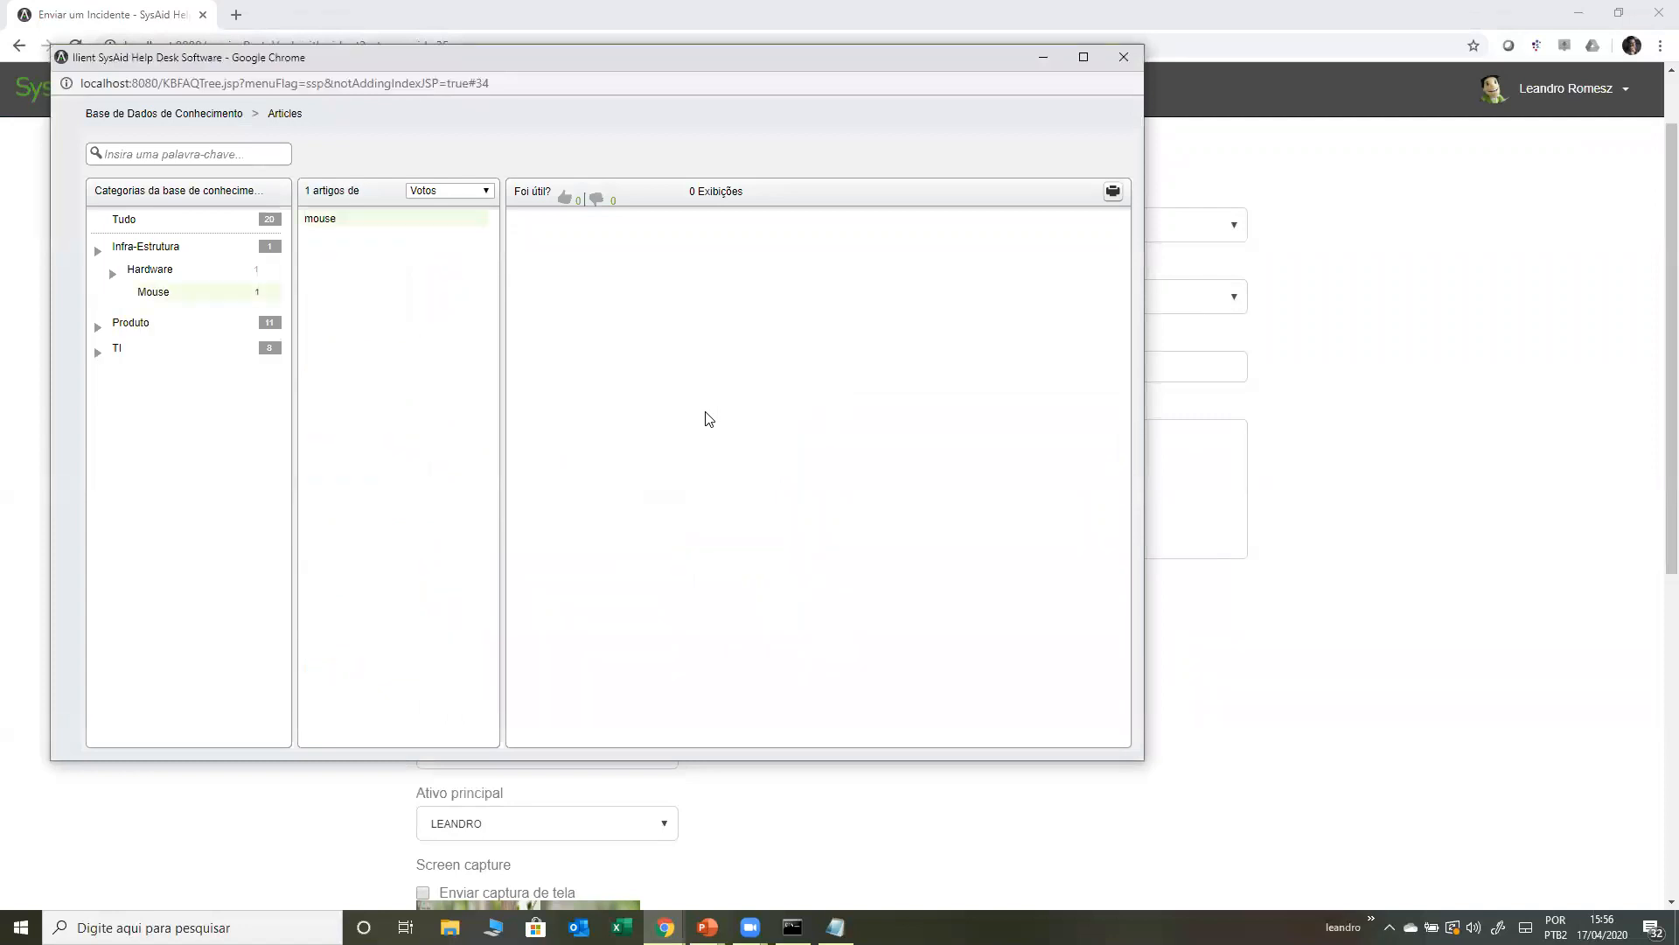
scroll(940, 433, down, 2)
scroll(932, 472, down, 2)
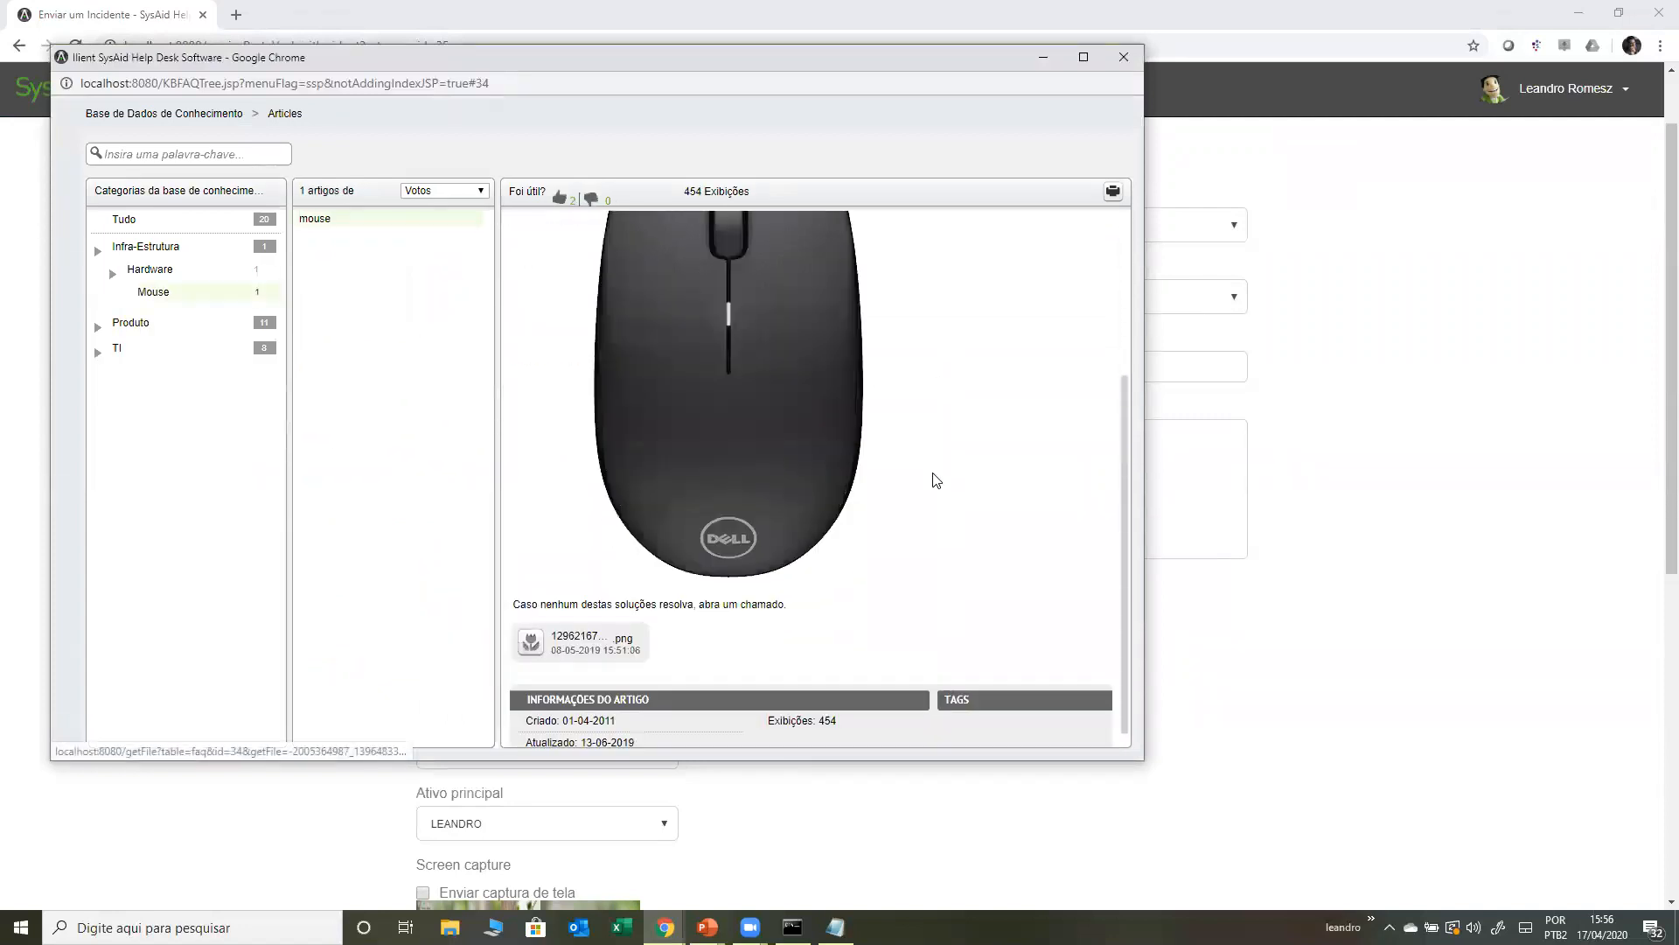
scroll(930, 481, up, 4)
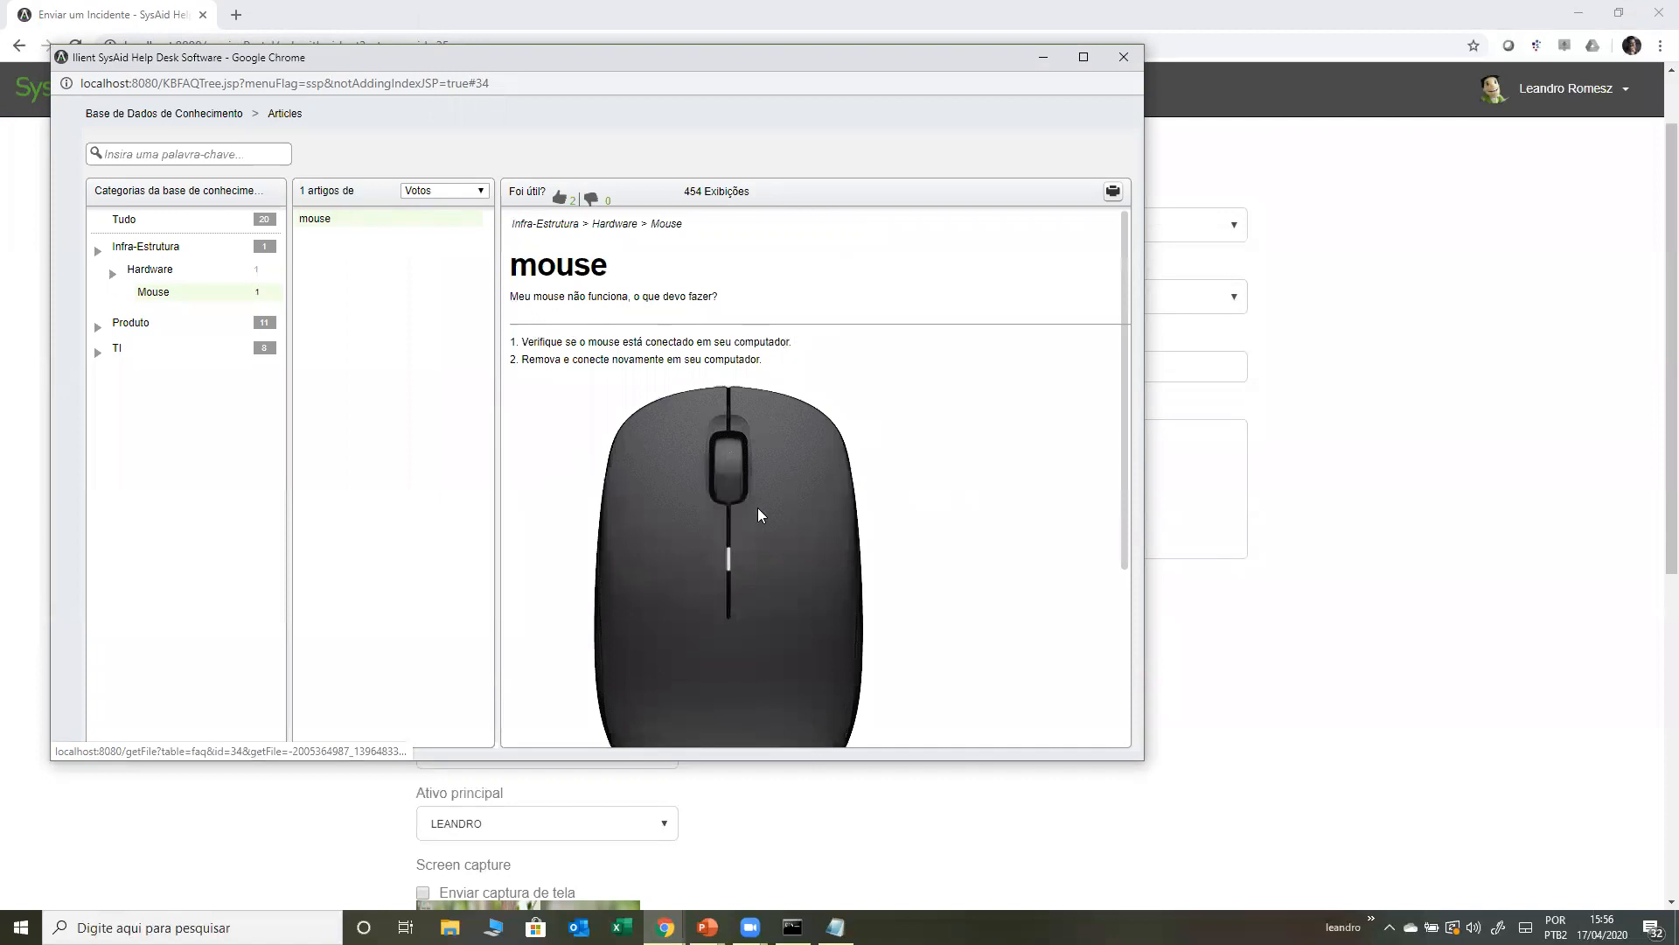
scroll(671, 544, down, 3)
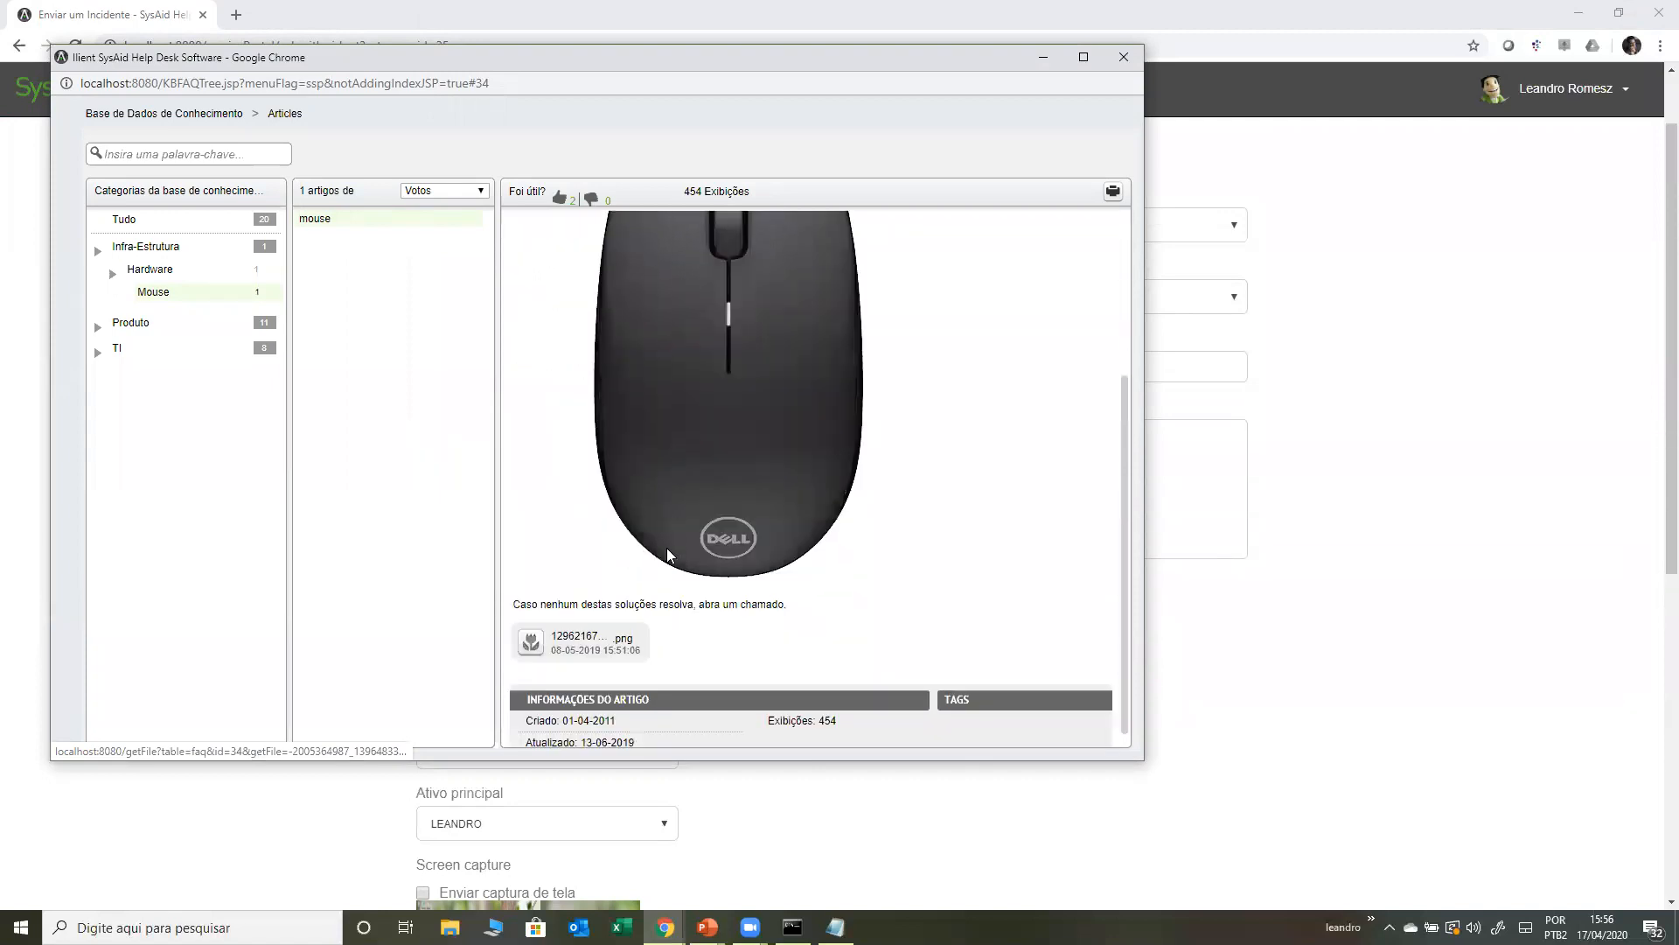
scroll(670, 547, up, 4)
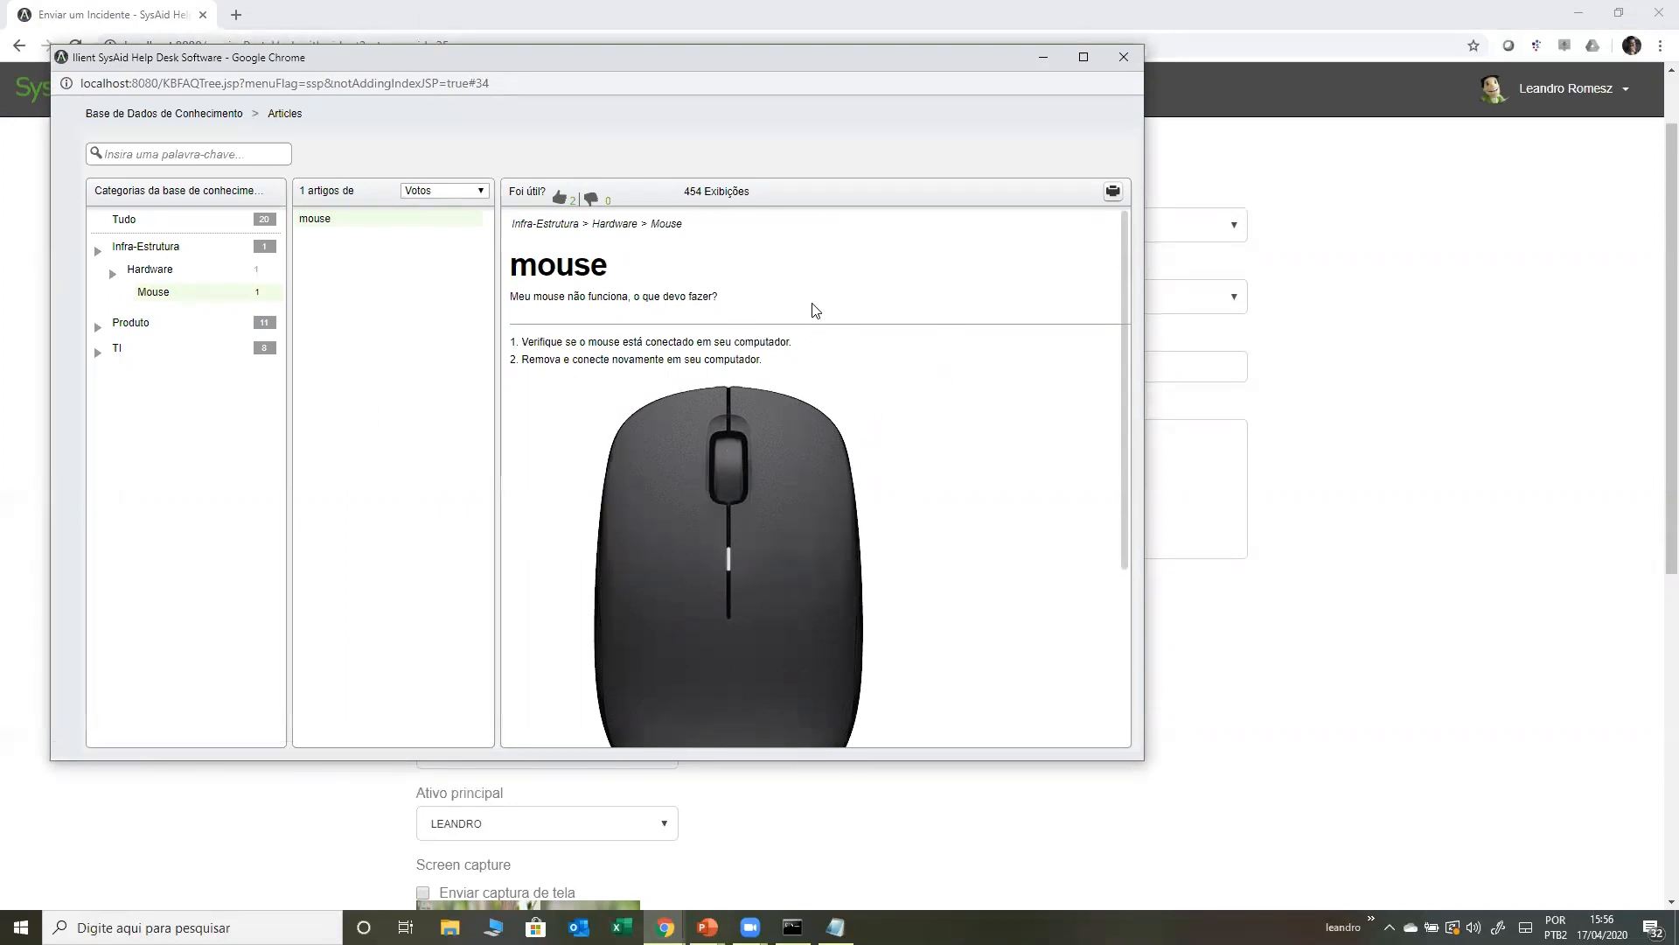
click(1125, 58)
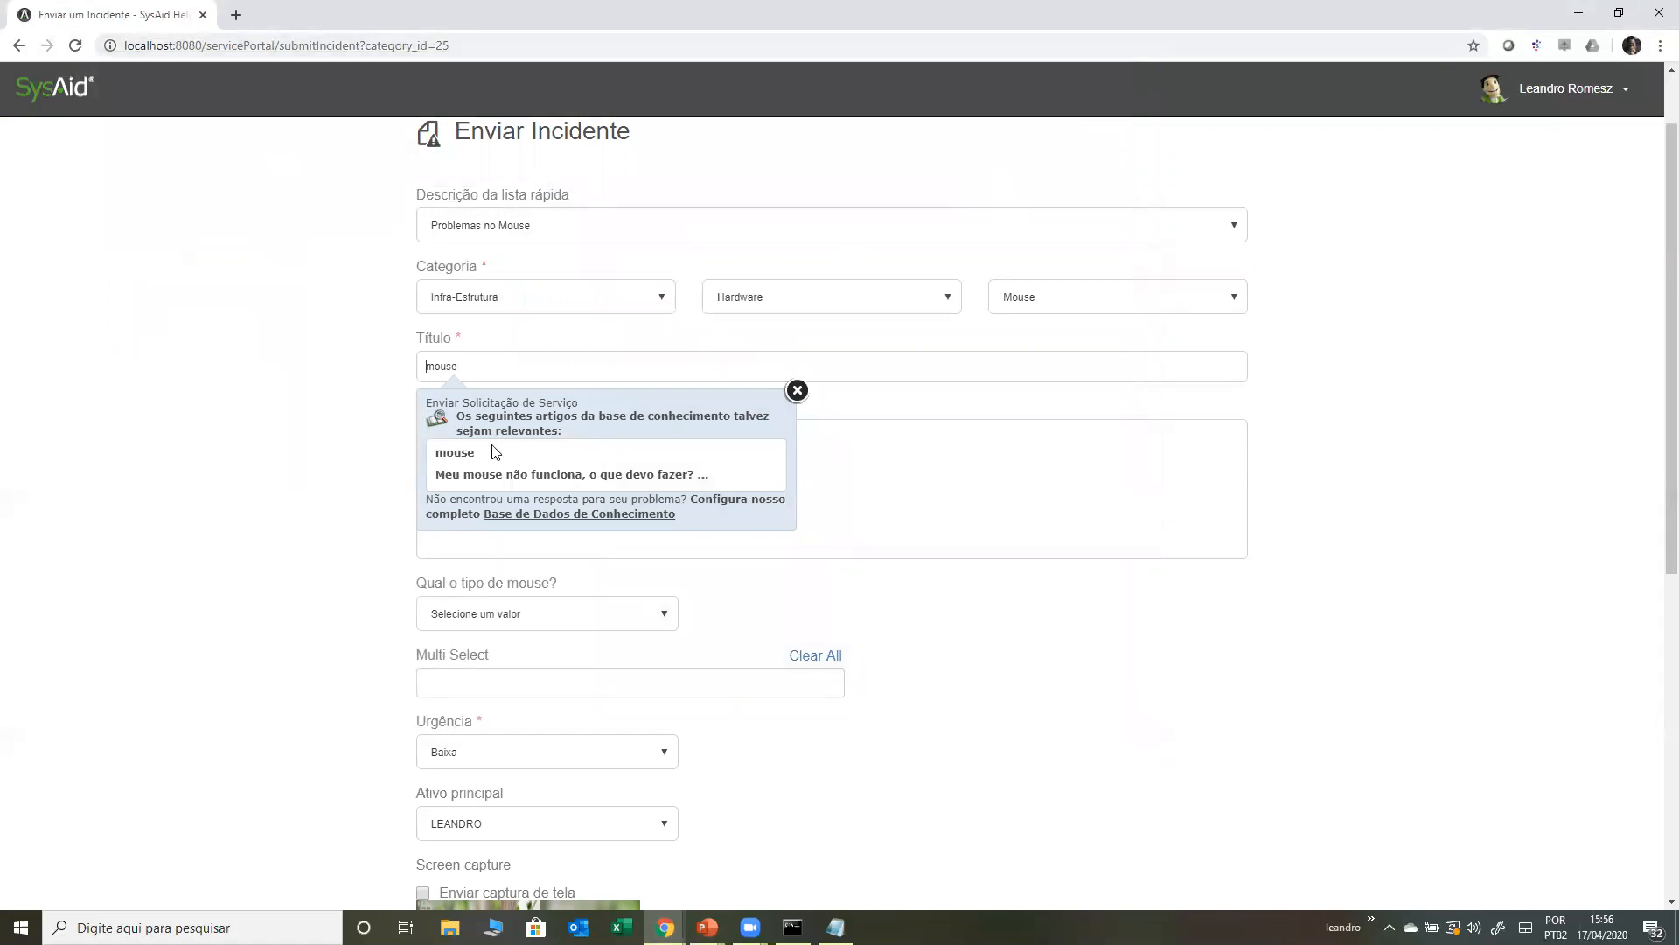
- Extend the incident title to "problemas no mouse" and copy that text into the description
key(Home)
text(problemas no)
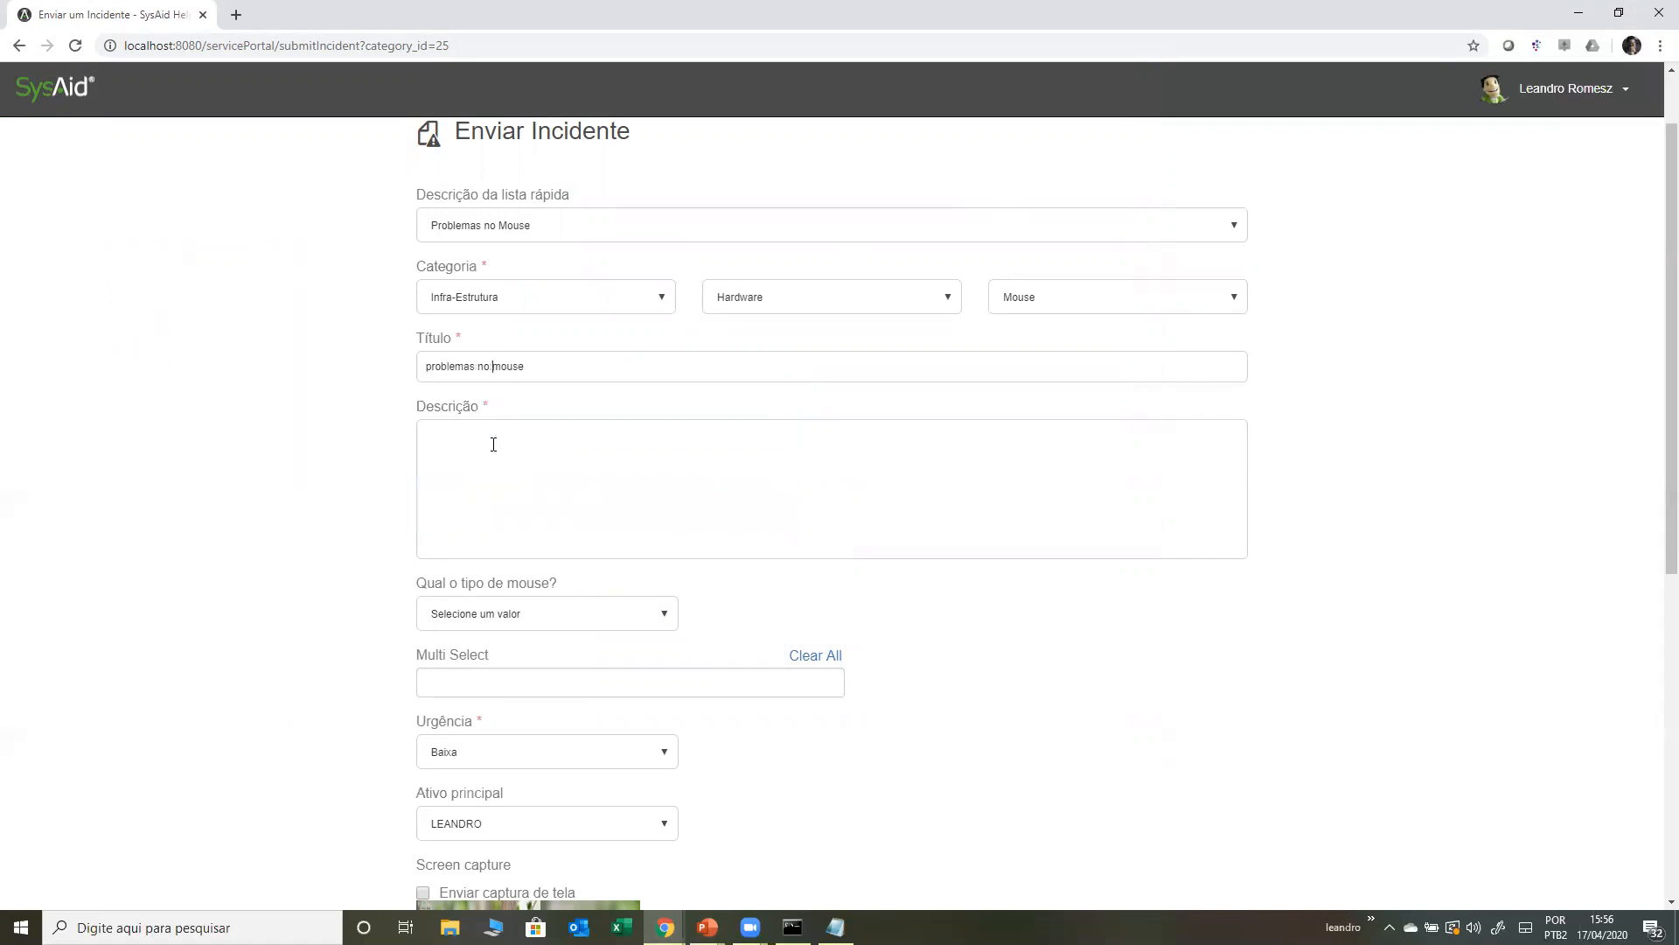
drag(536, 370, 390, 379)
key(ctrl+c)
click(464, 438)
key(ctrl+v)
- Set the mouse type of the incident to "Laser com fio"
scroll(350, 457, down, 2)
scroll(367, 469, up, 3)
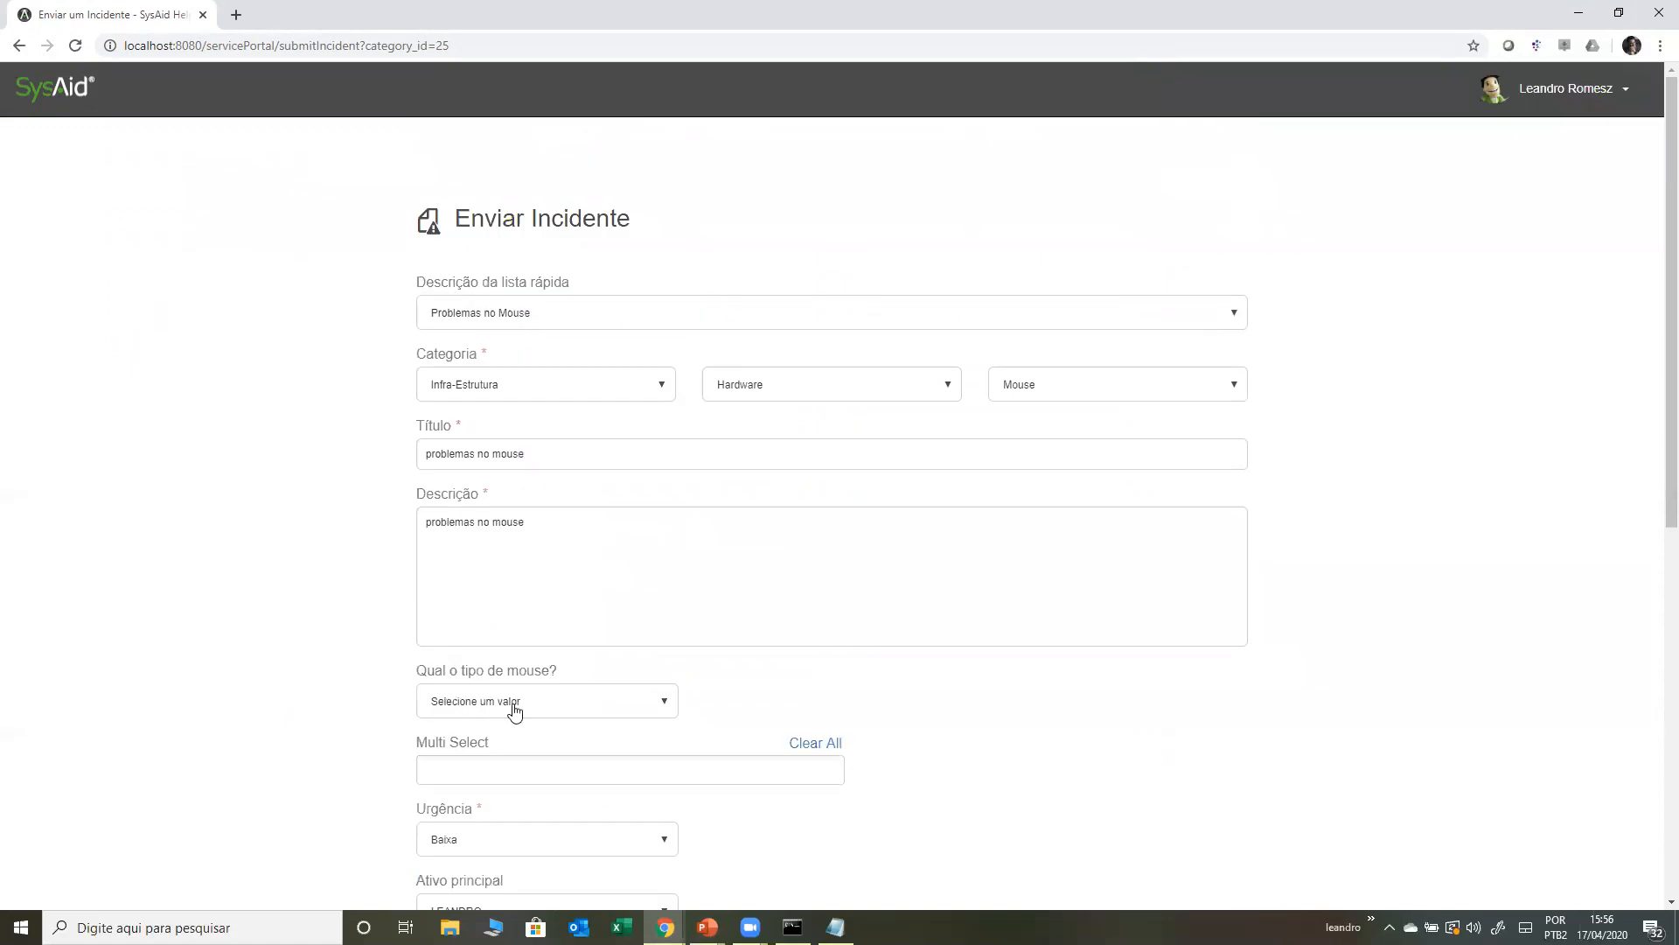
scroll(472, 667, down, 1)
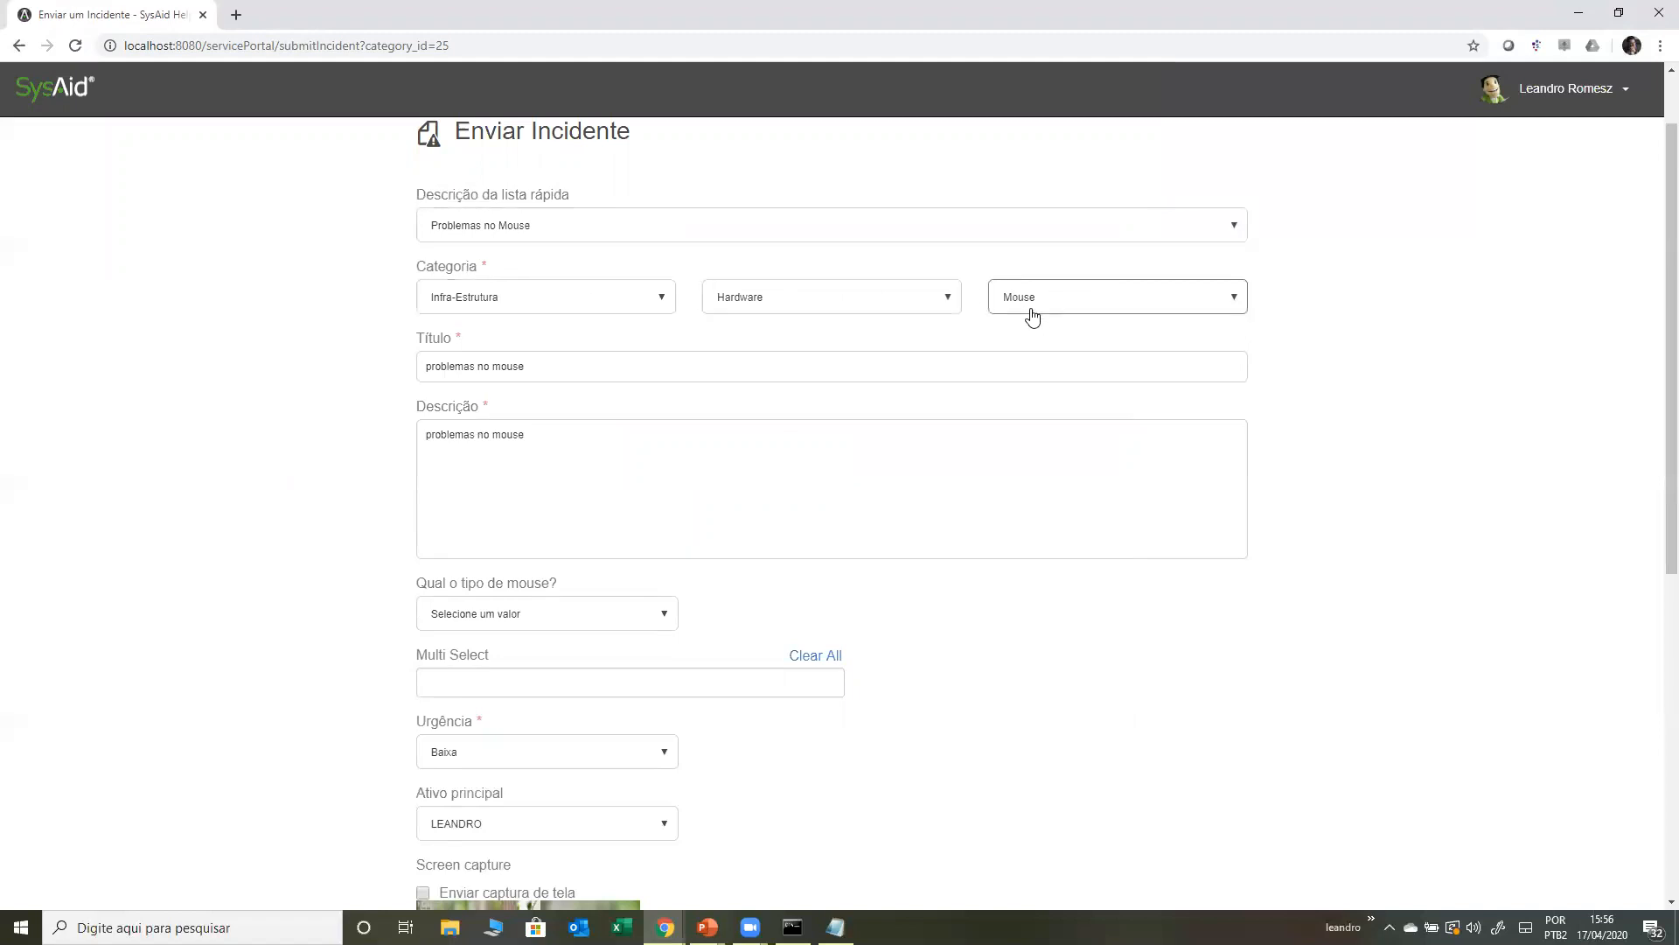
click(500, 621)
click(525, 618)
click(495, 619)
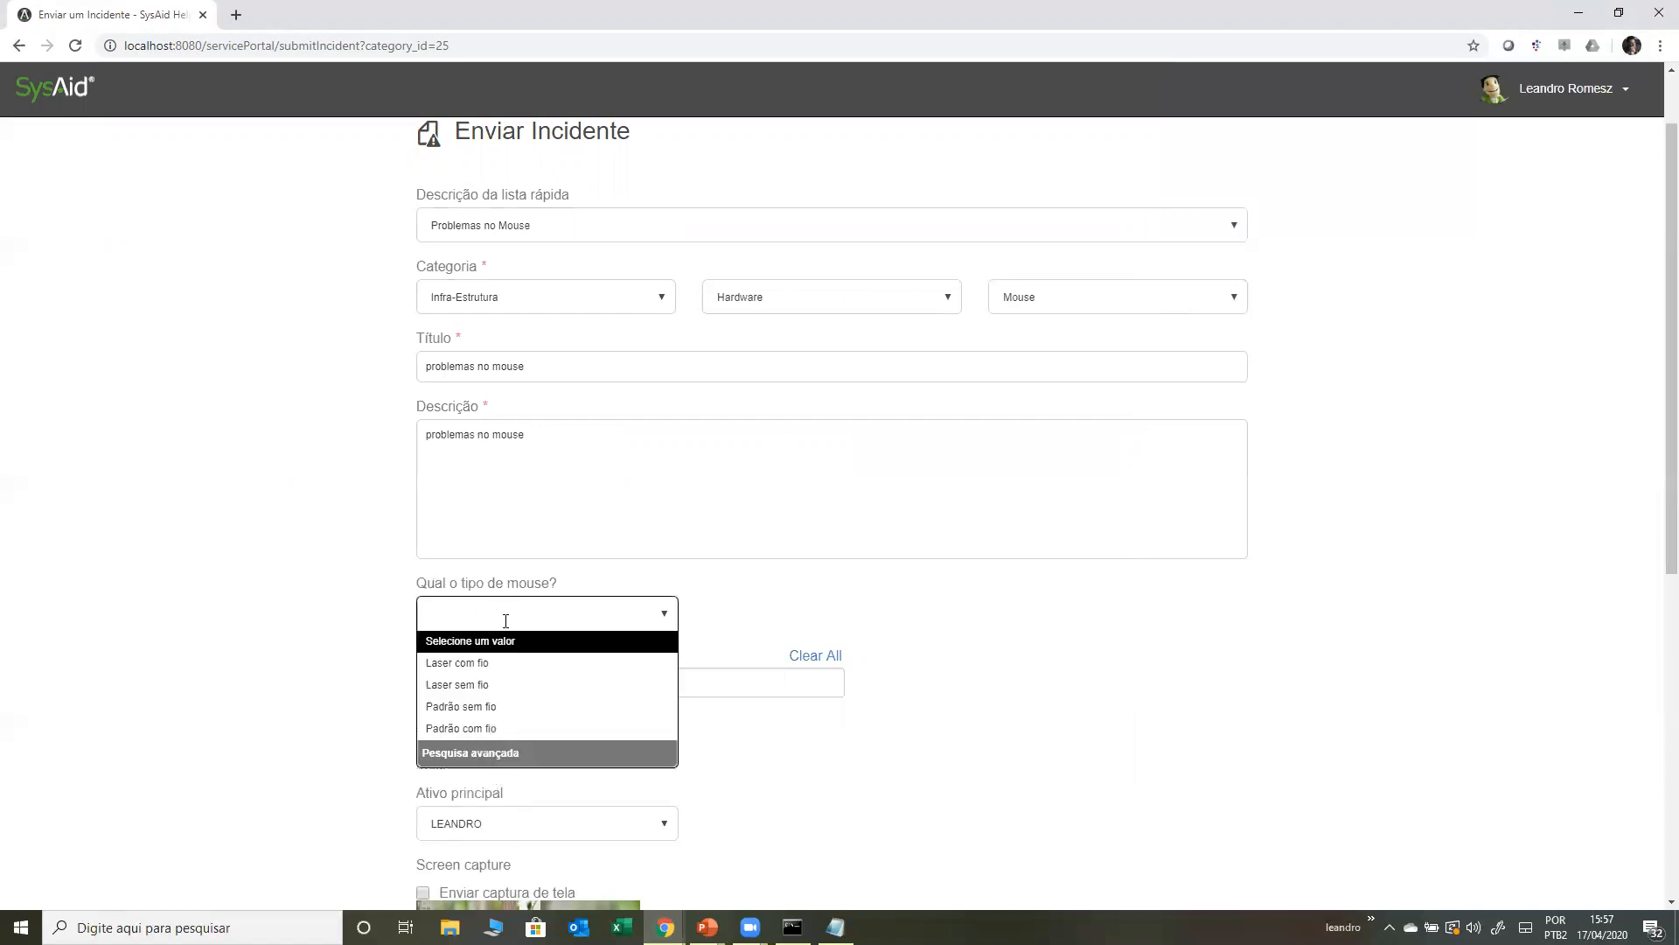
click(497, 667)
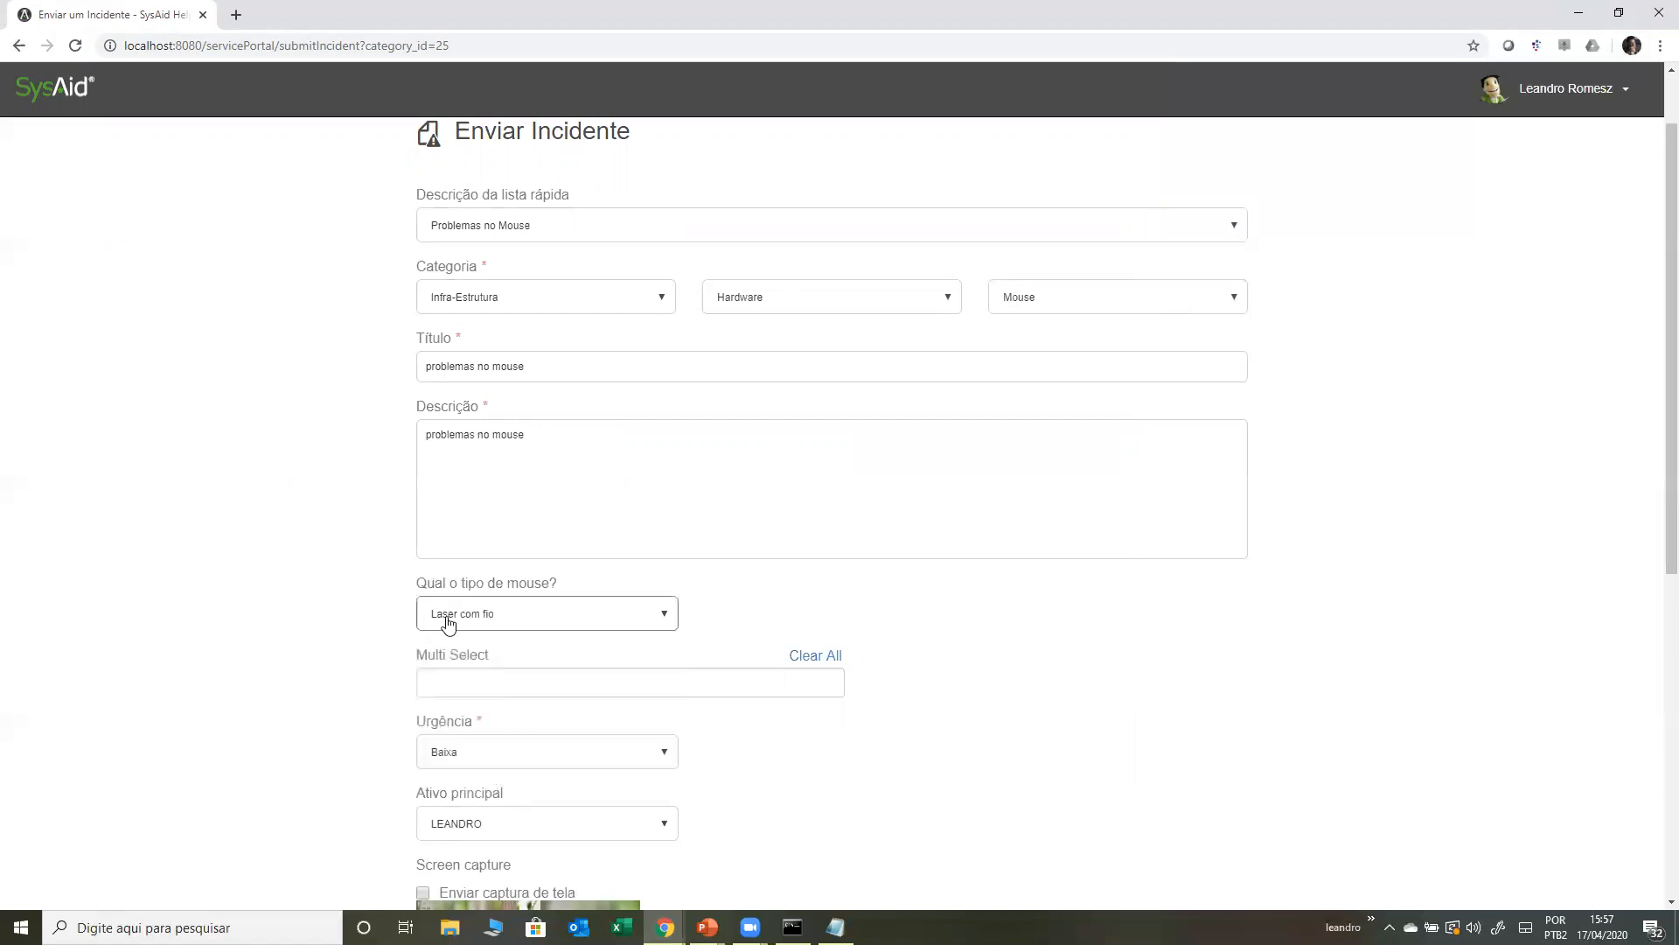
- Add Exemplo1 and Exemplo3 to the incident's Multi Select field
click(533, 684)
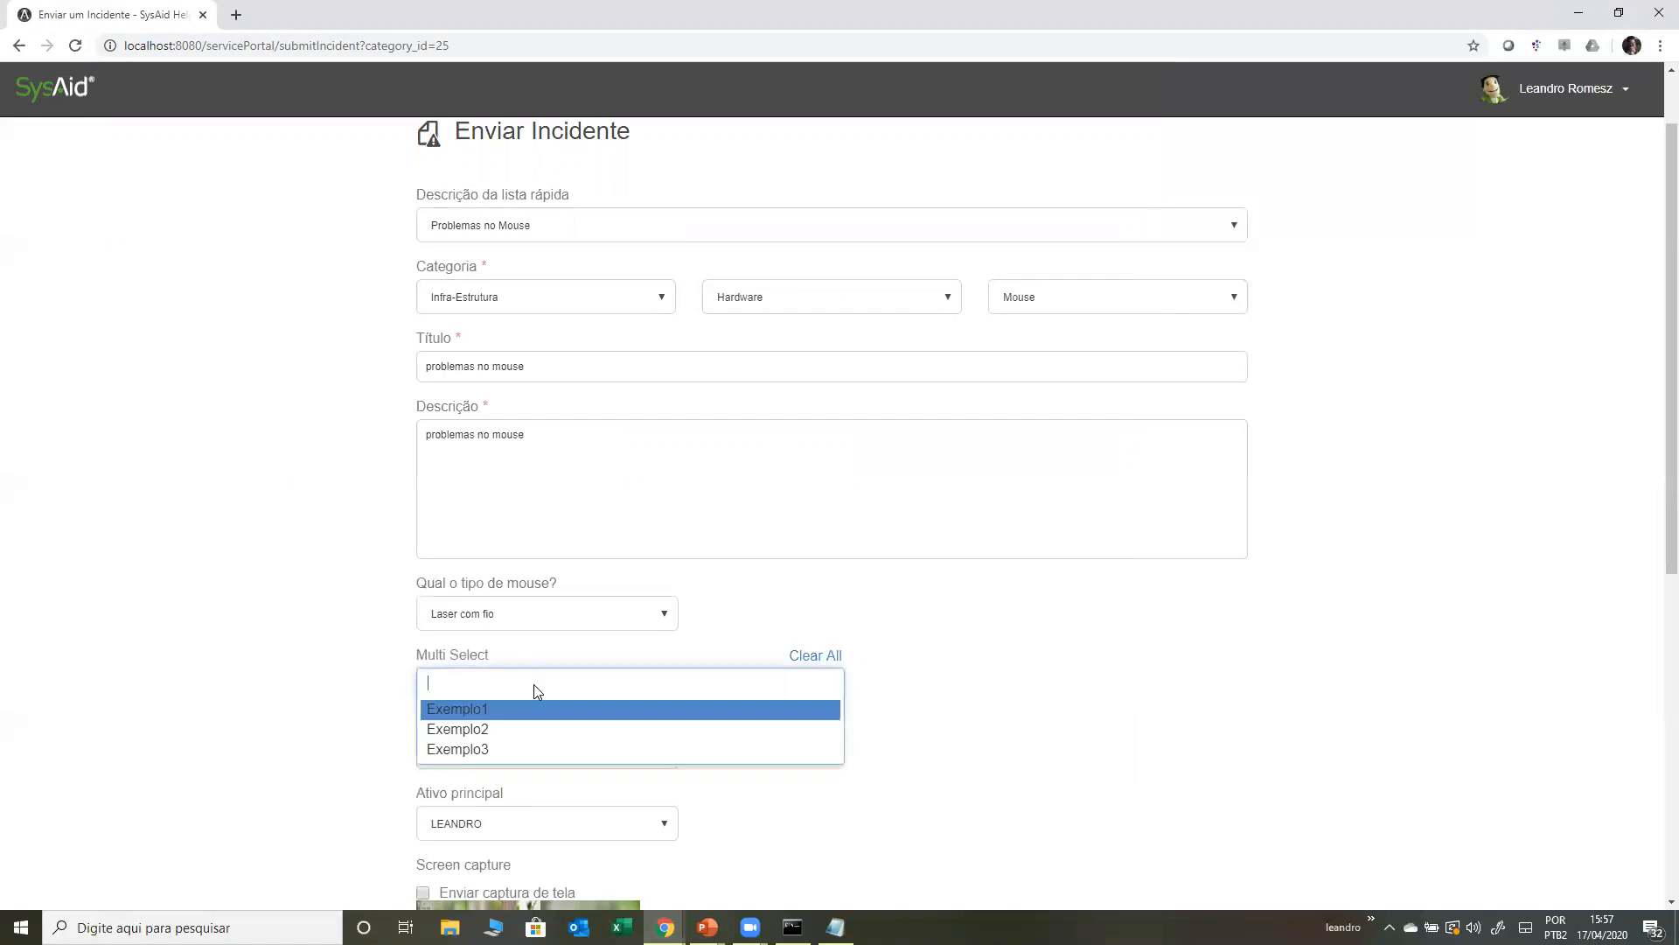
click(466, 716)
click(527, 730)
click(348, 654)
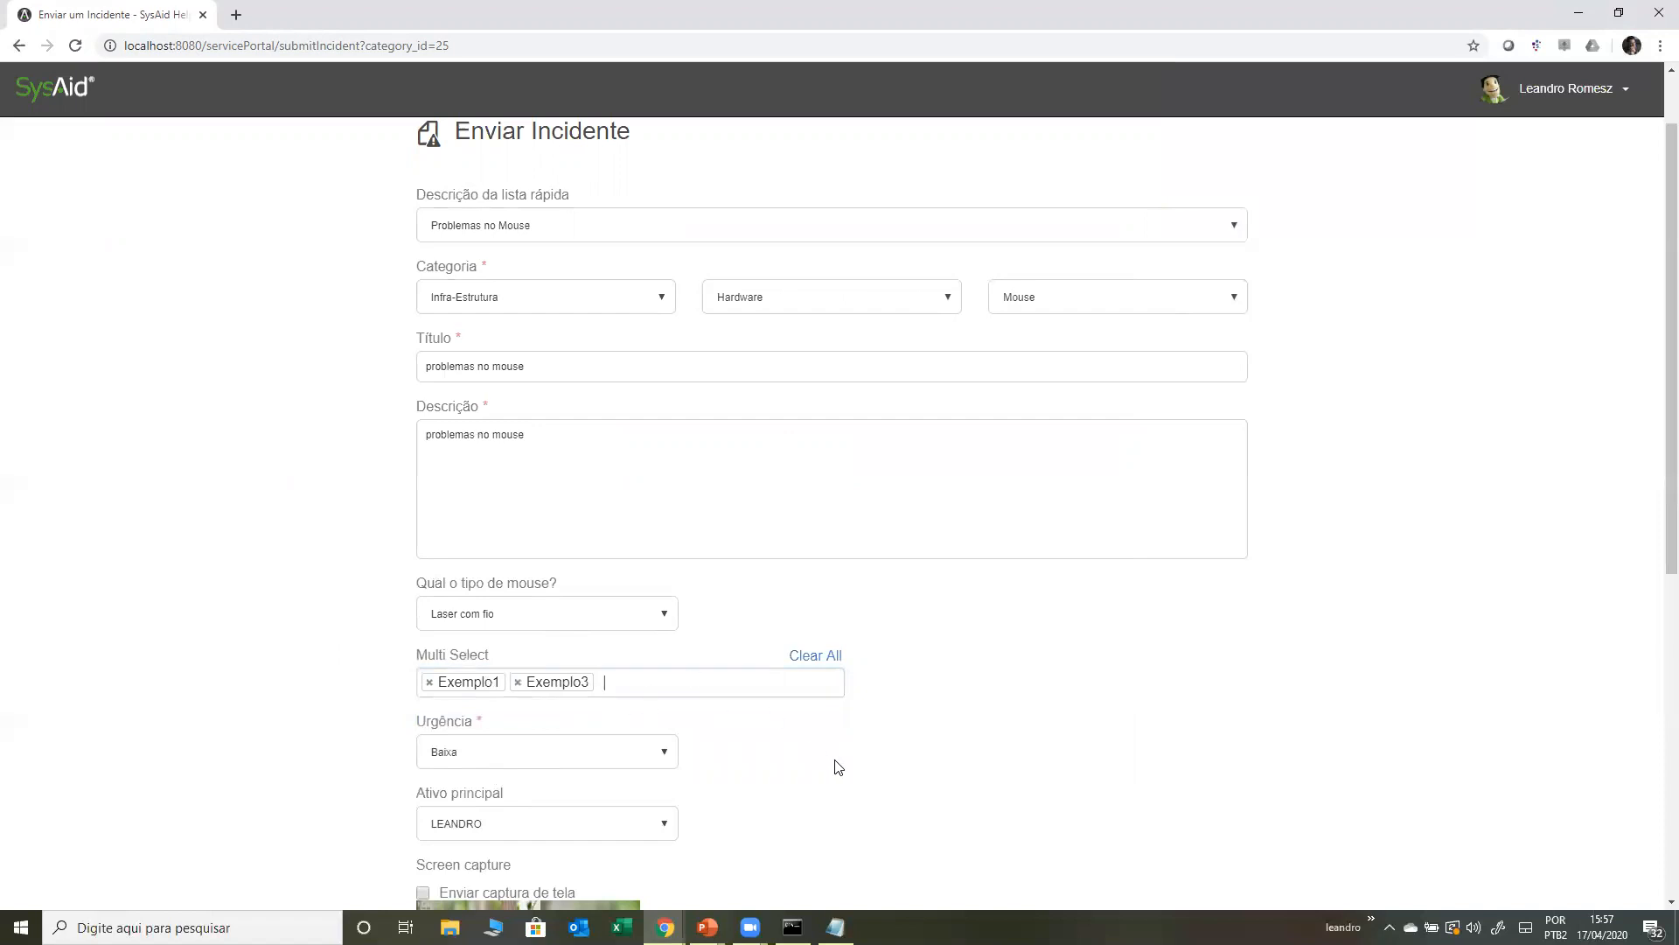
- Set the urgency of the incident to "Urgente"
scroll(955, 771, down, 1)
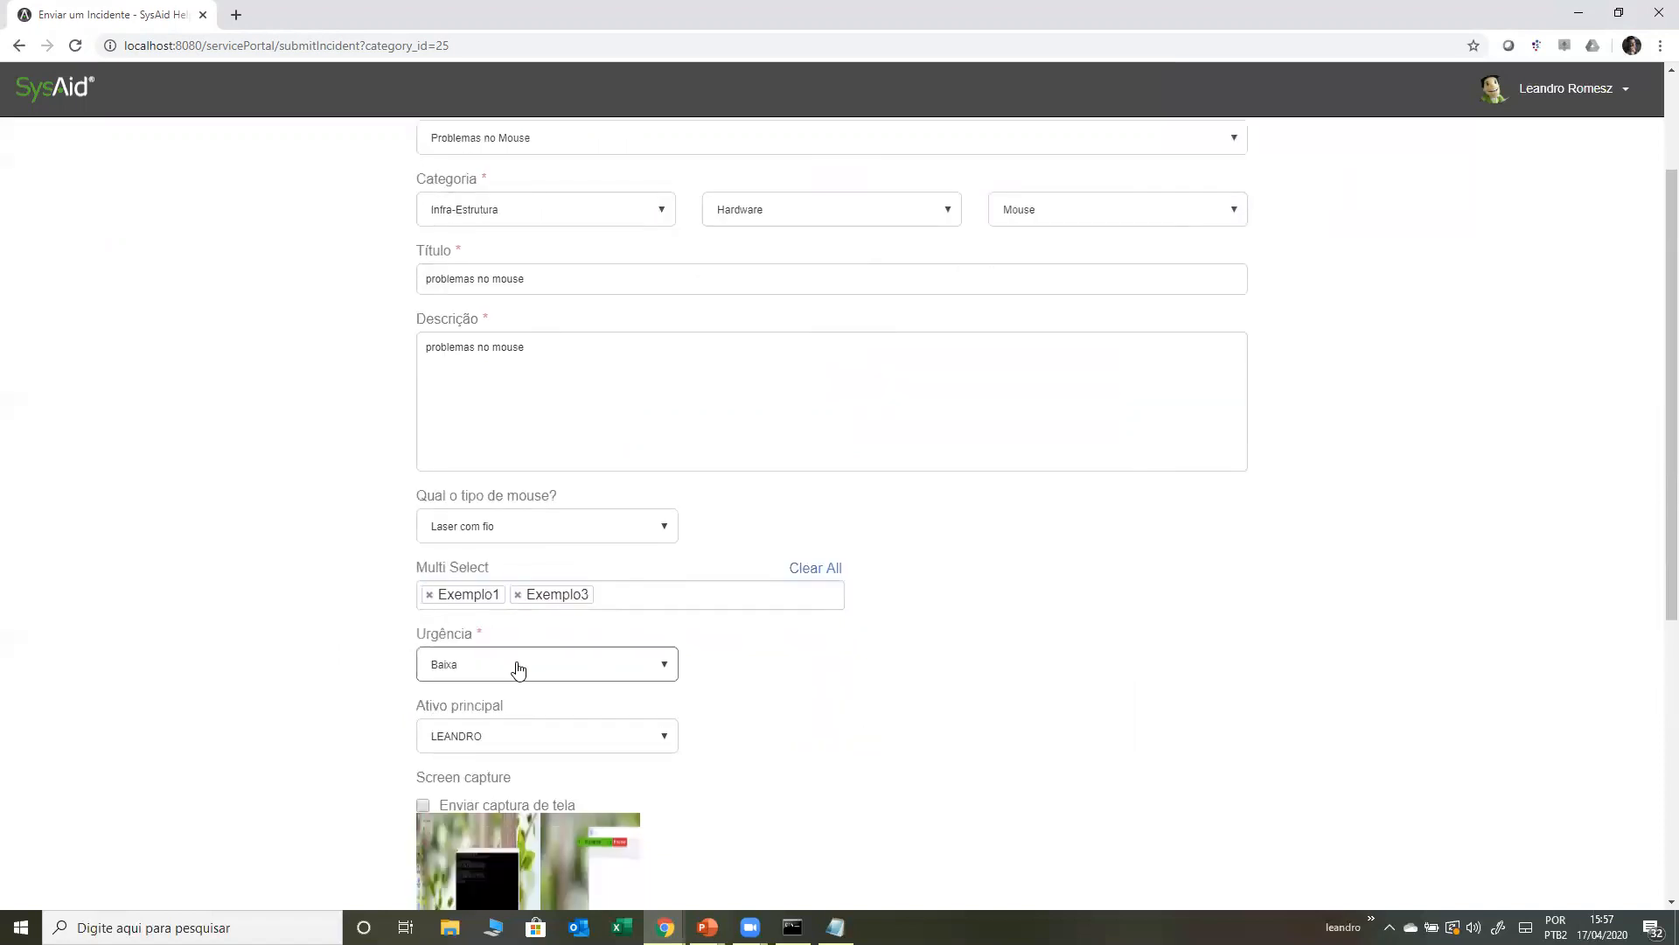
scroll(518, 668, down, 2)
click(530, 490)
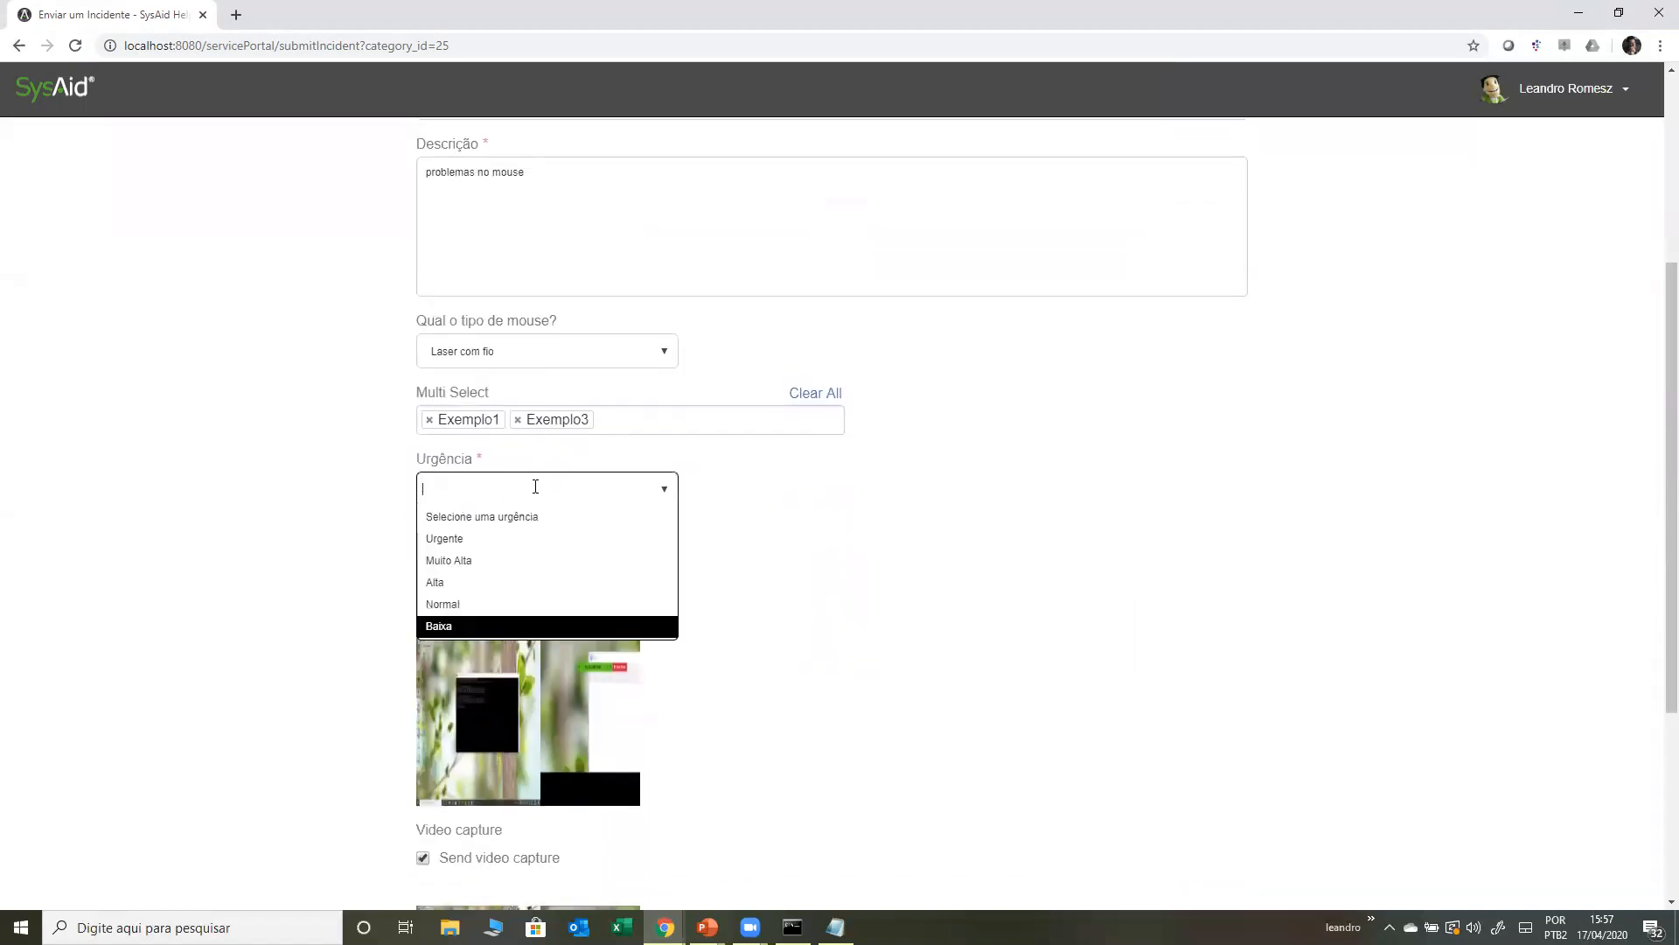
click(529, 539)
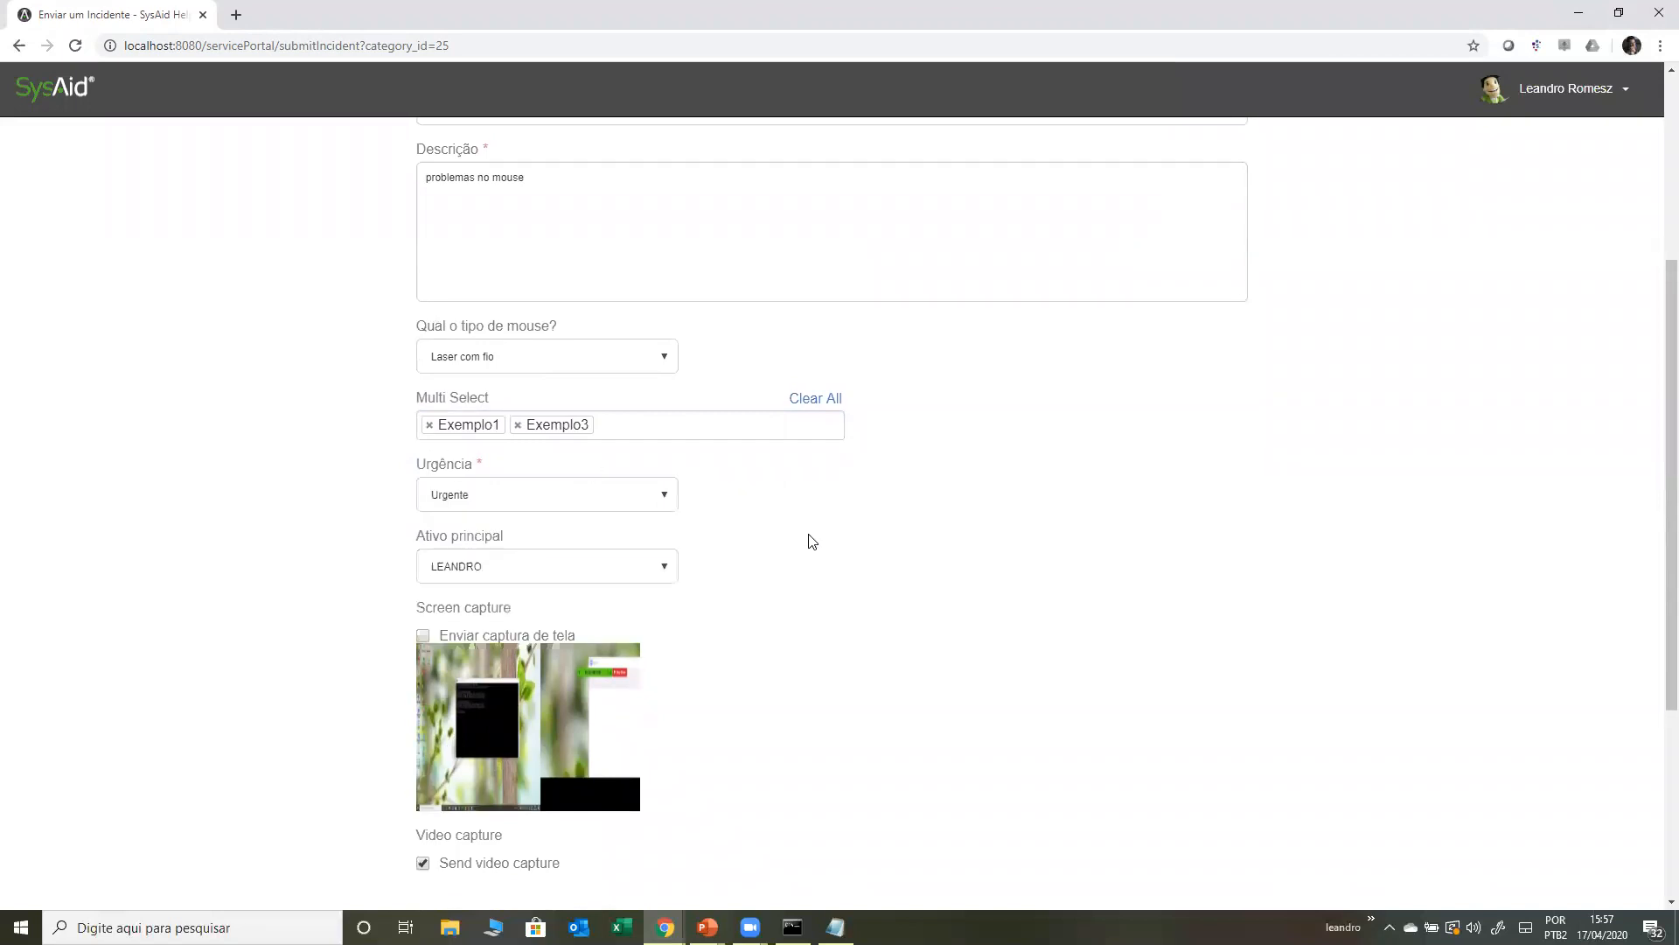
- Review the filled-in fields of the incident form, paying attention to the urgency and the main asset
scroll(535, 584, up, 2)
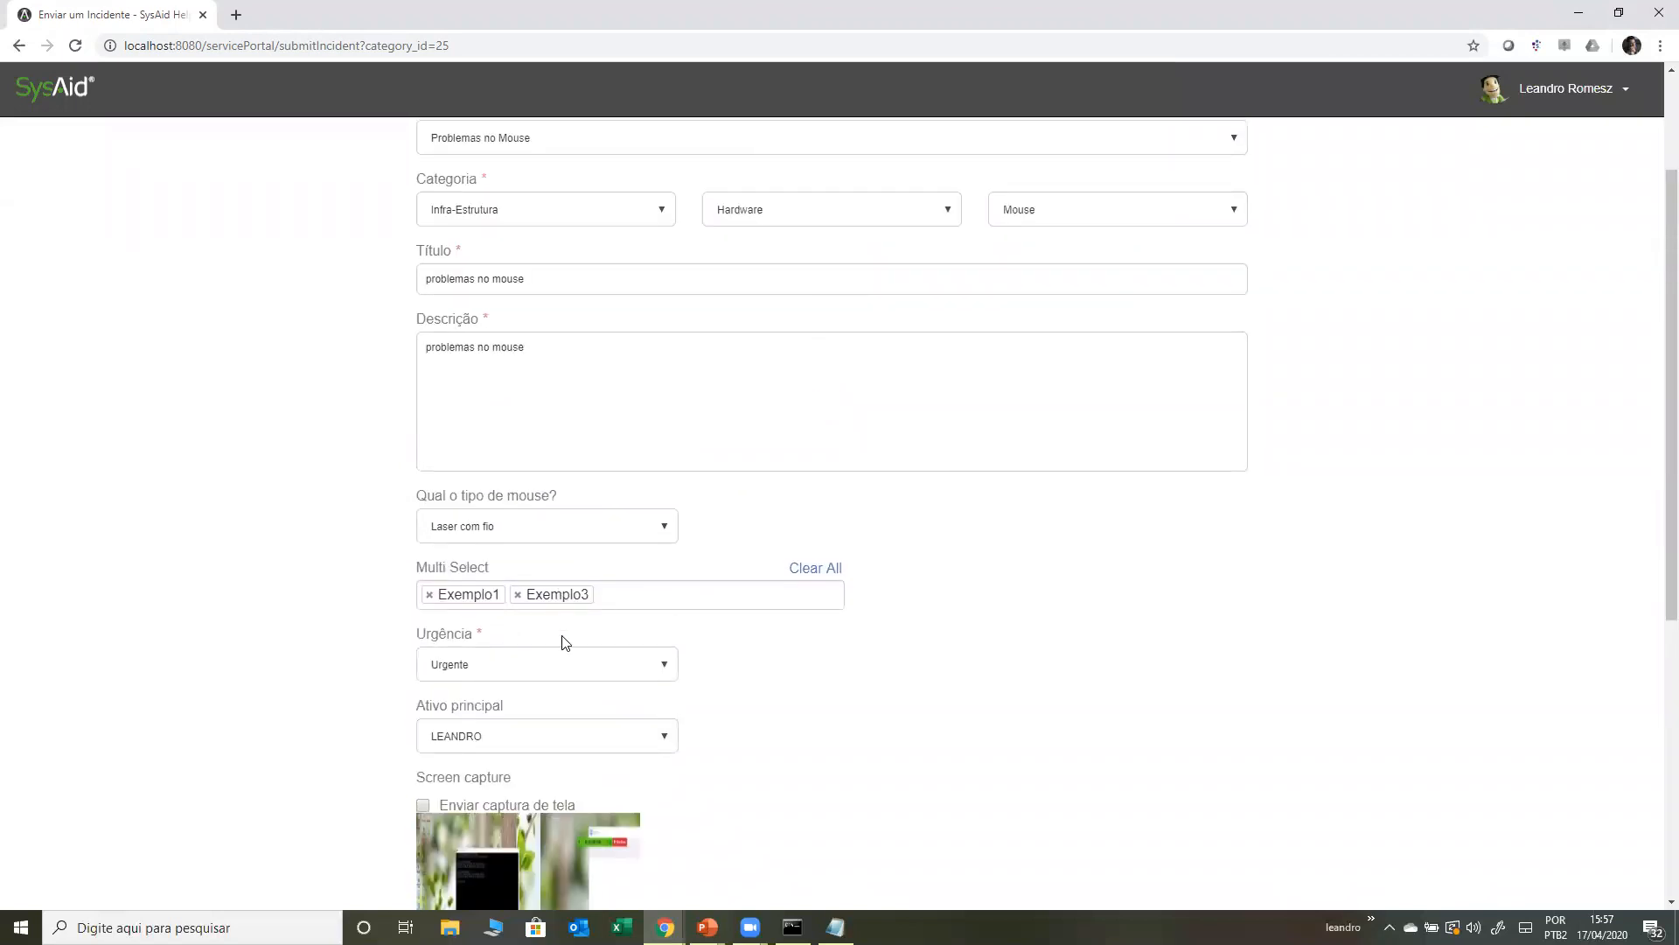
scroll(781, 673, up, 1)
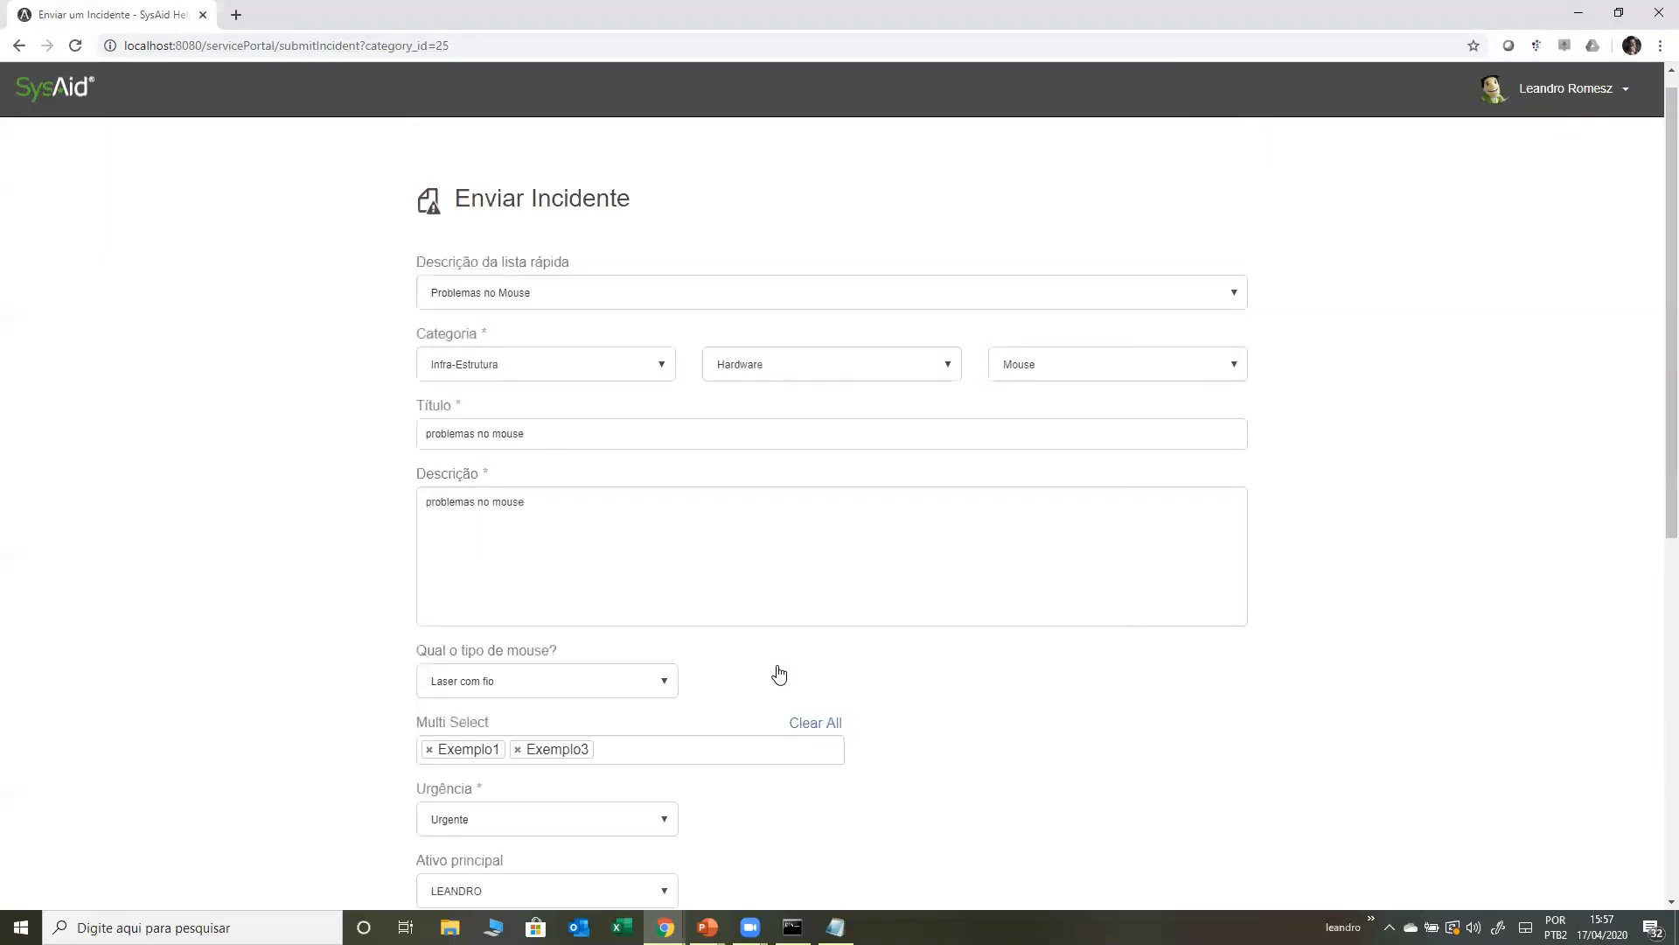
scroll(781, 672, down, 1)
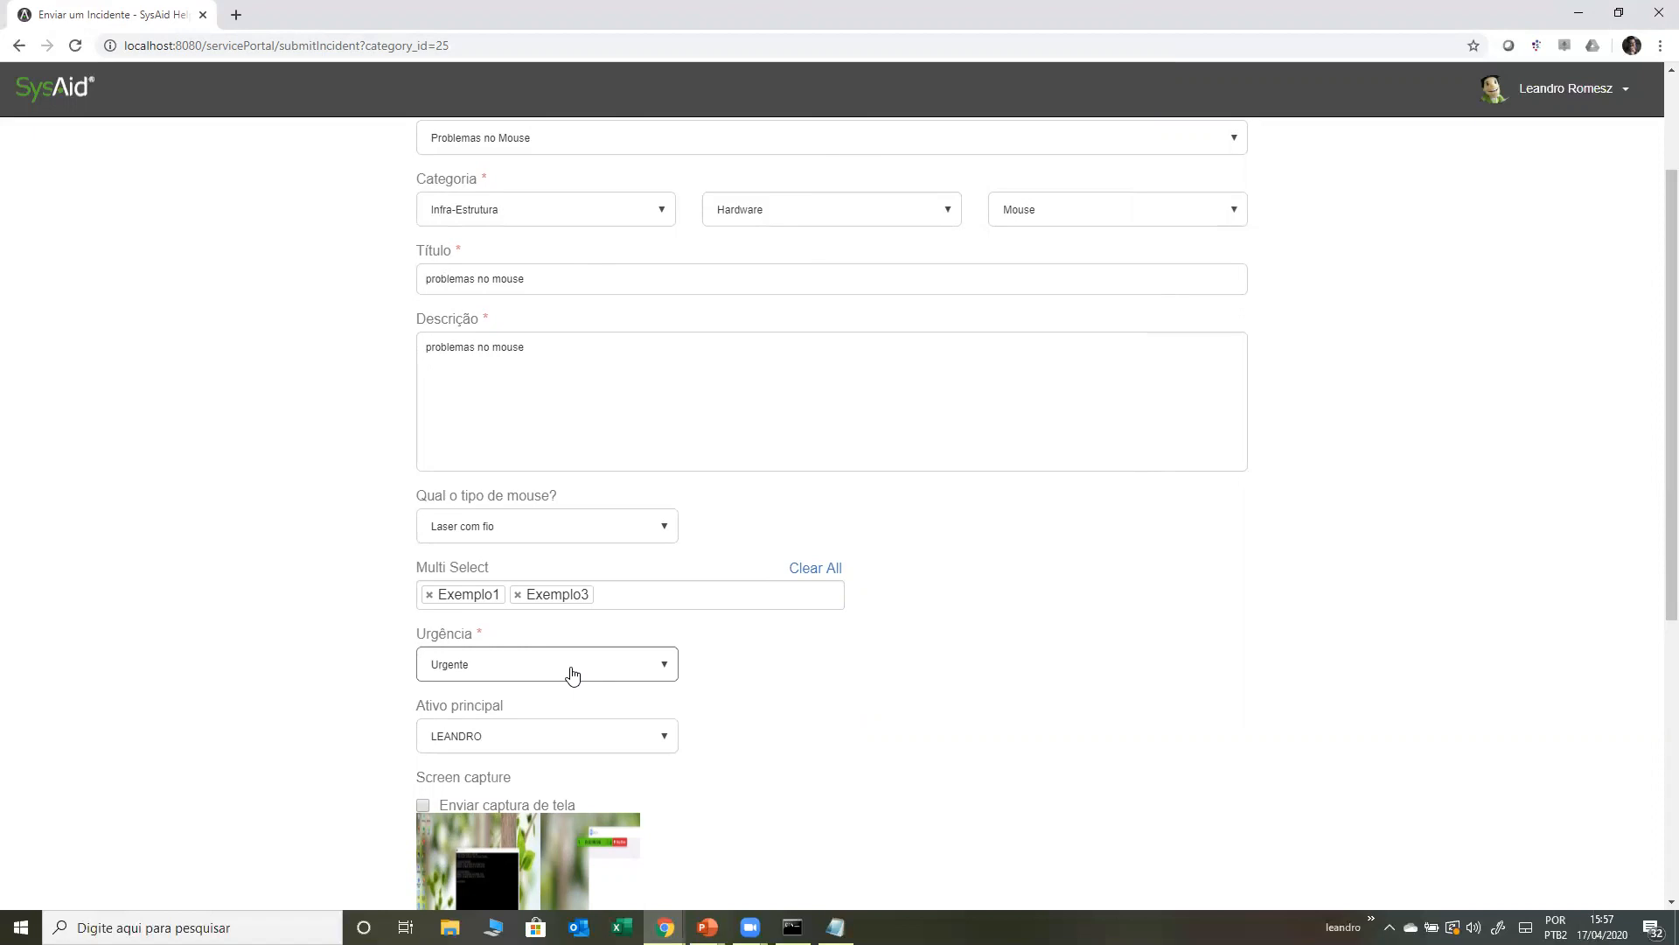
scroll(854, 599, down, 1)
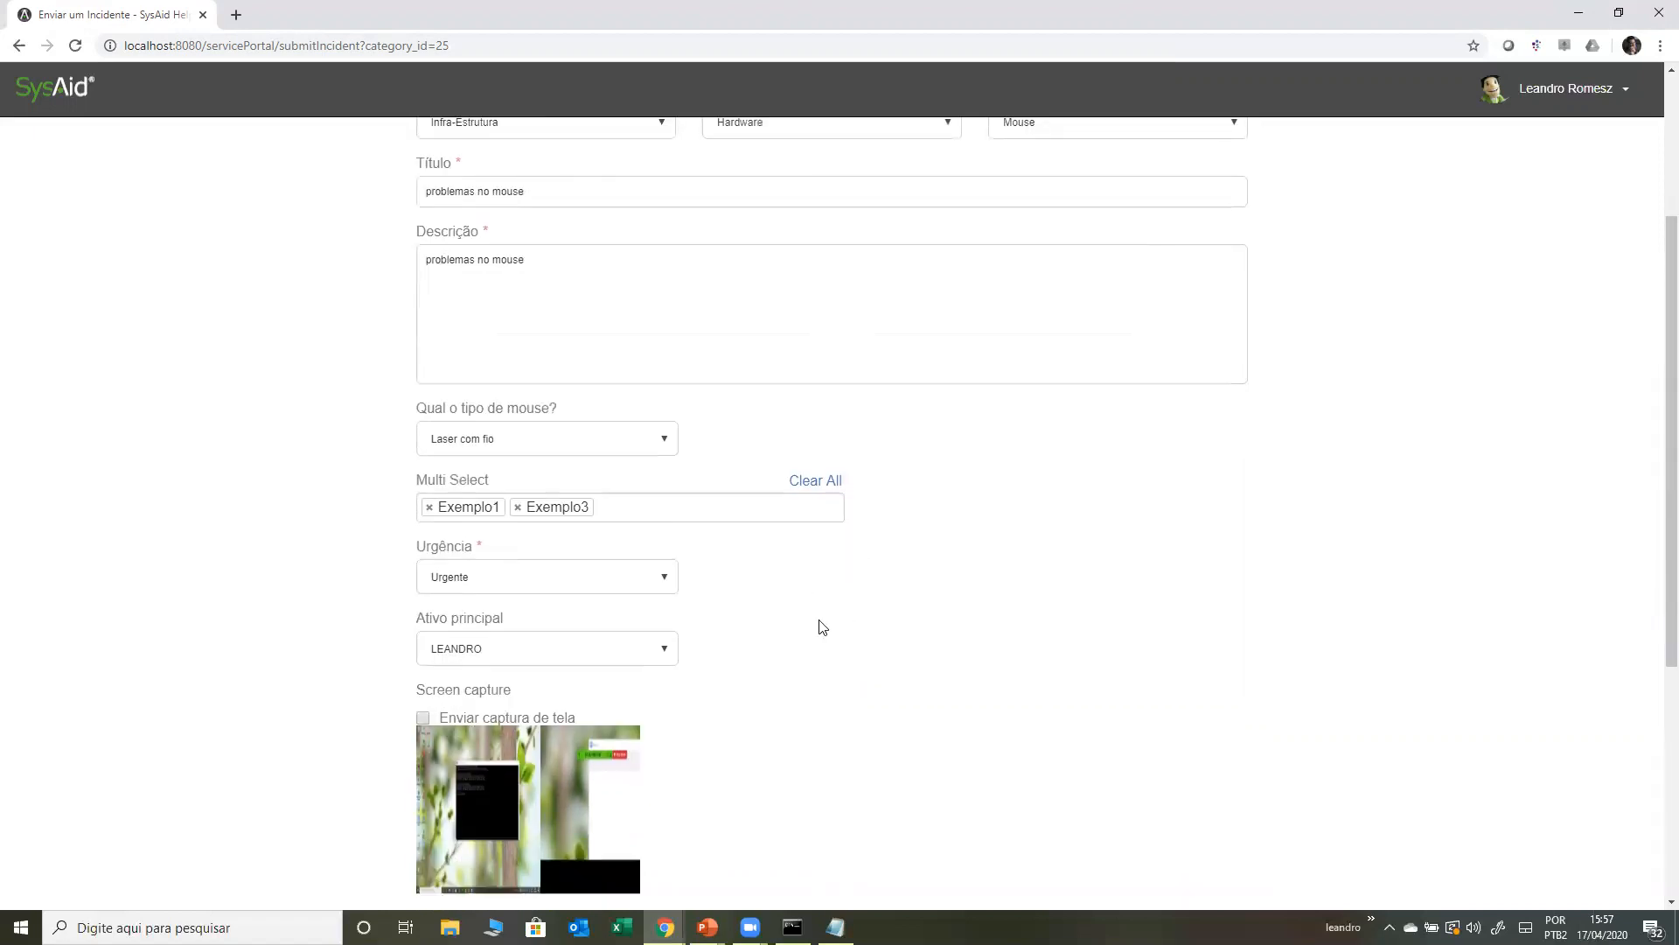
scroll(822, 627, down, 1)
drag(500, 527, 802, 543)
click(394, 540)
click(794, 554)
click(536, 542)
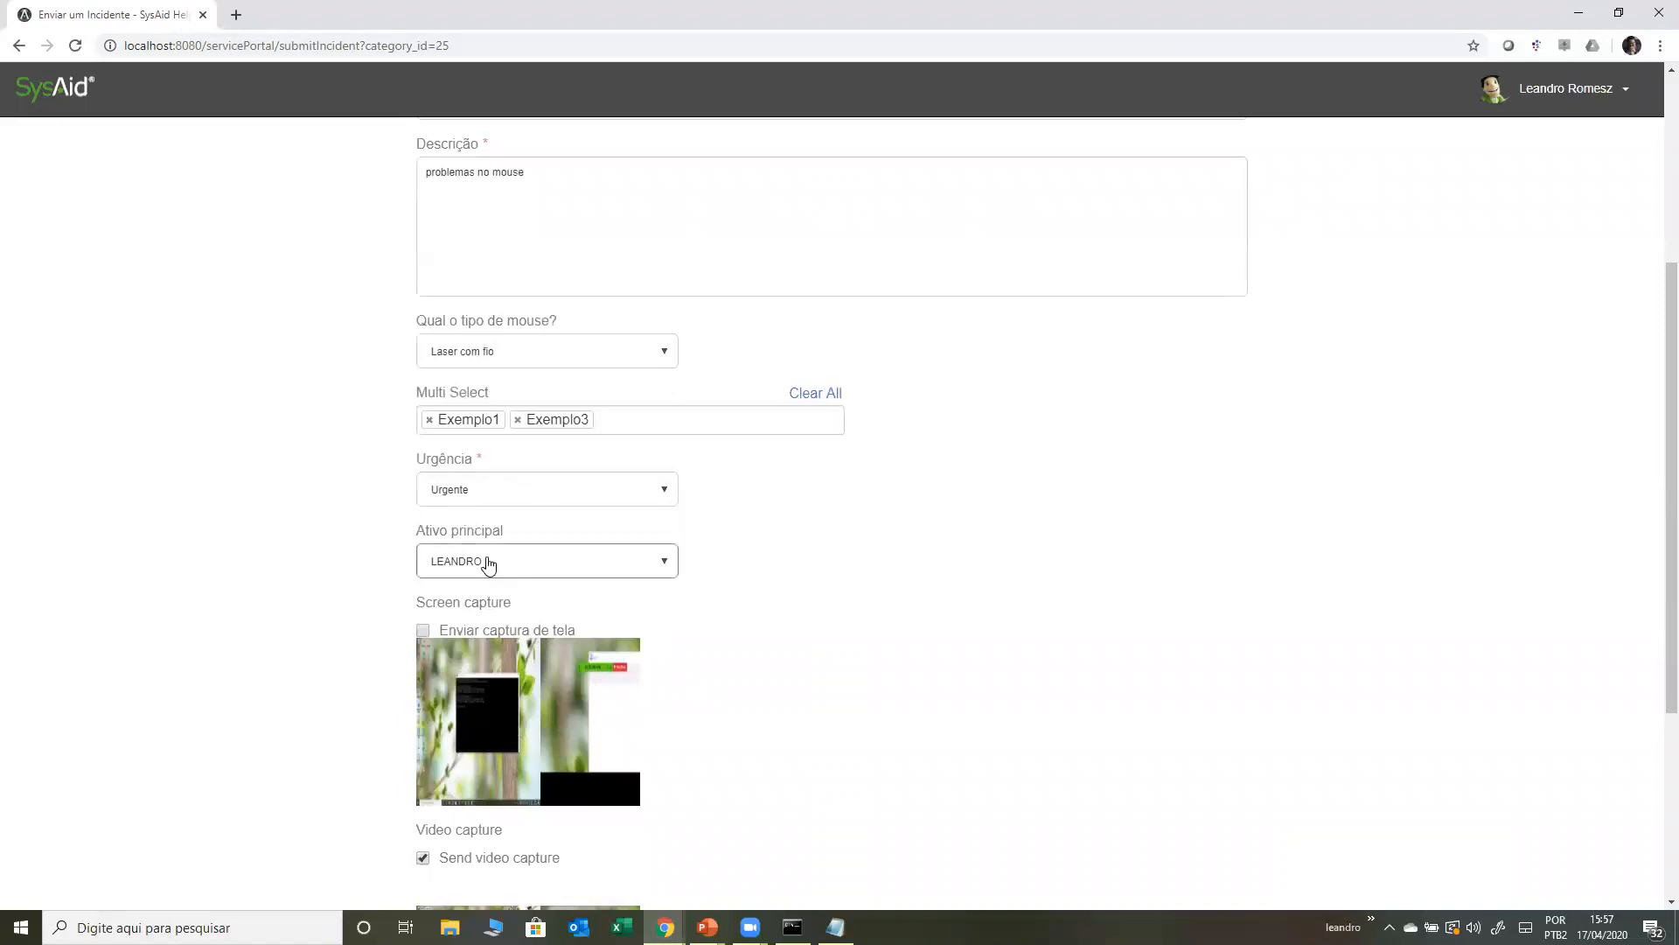
scroll(480, 563, up, 1)
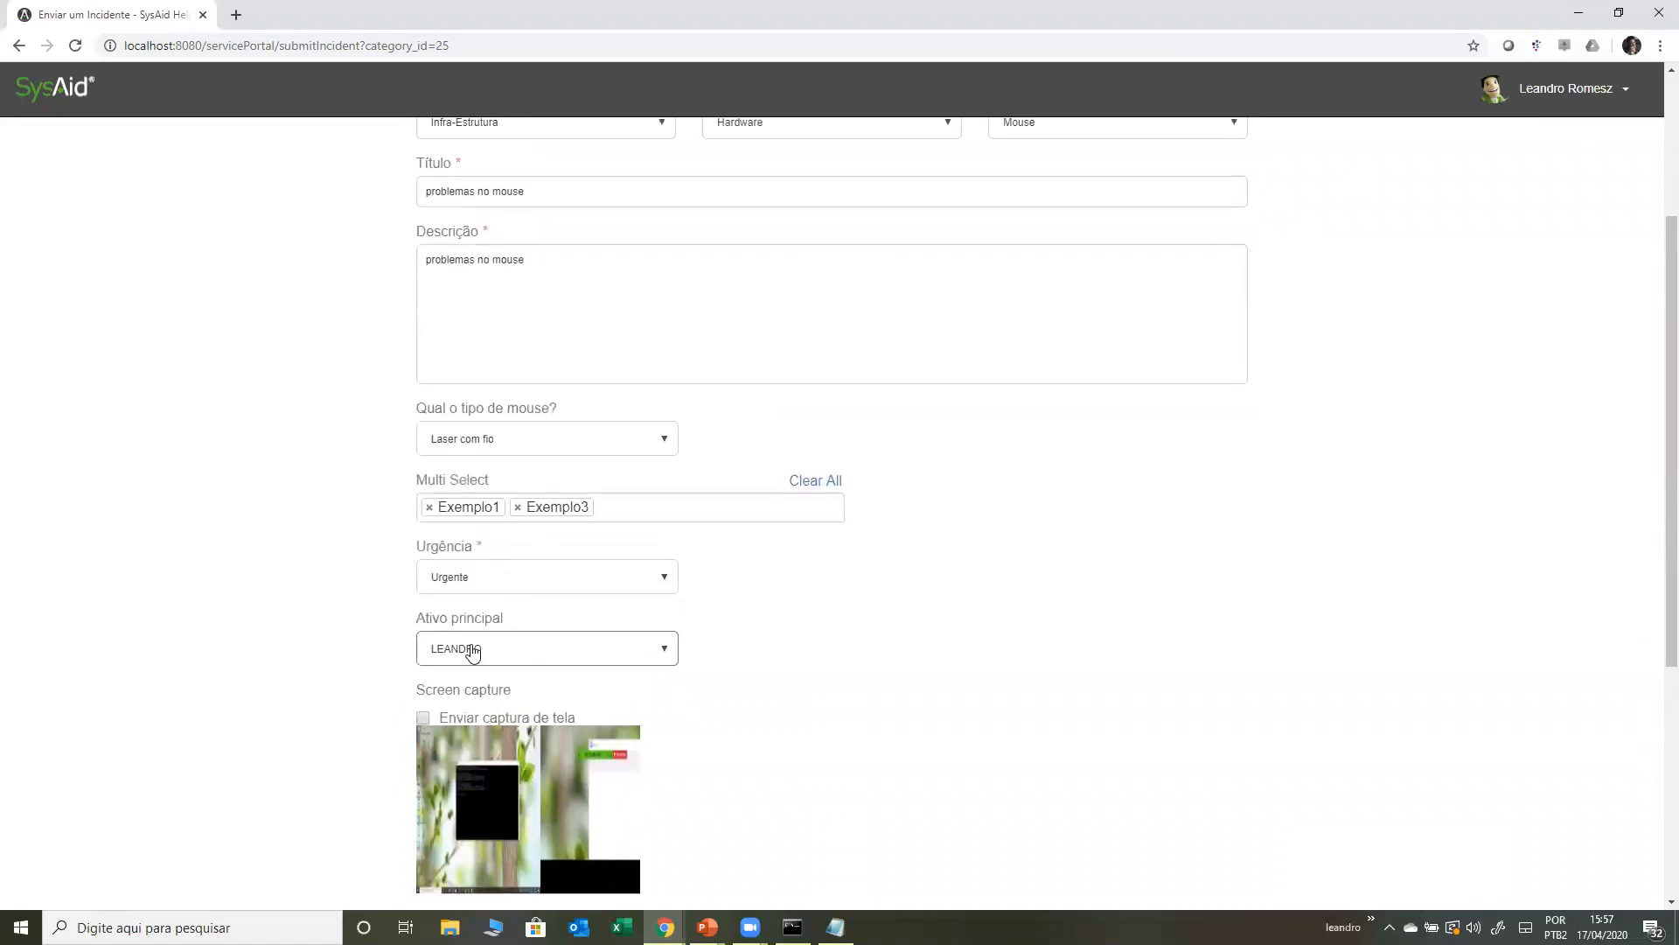
scroll(472, 652, up, 2)
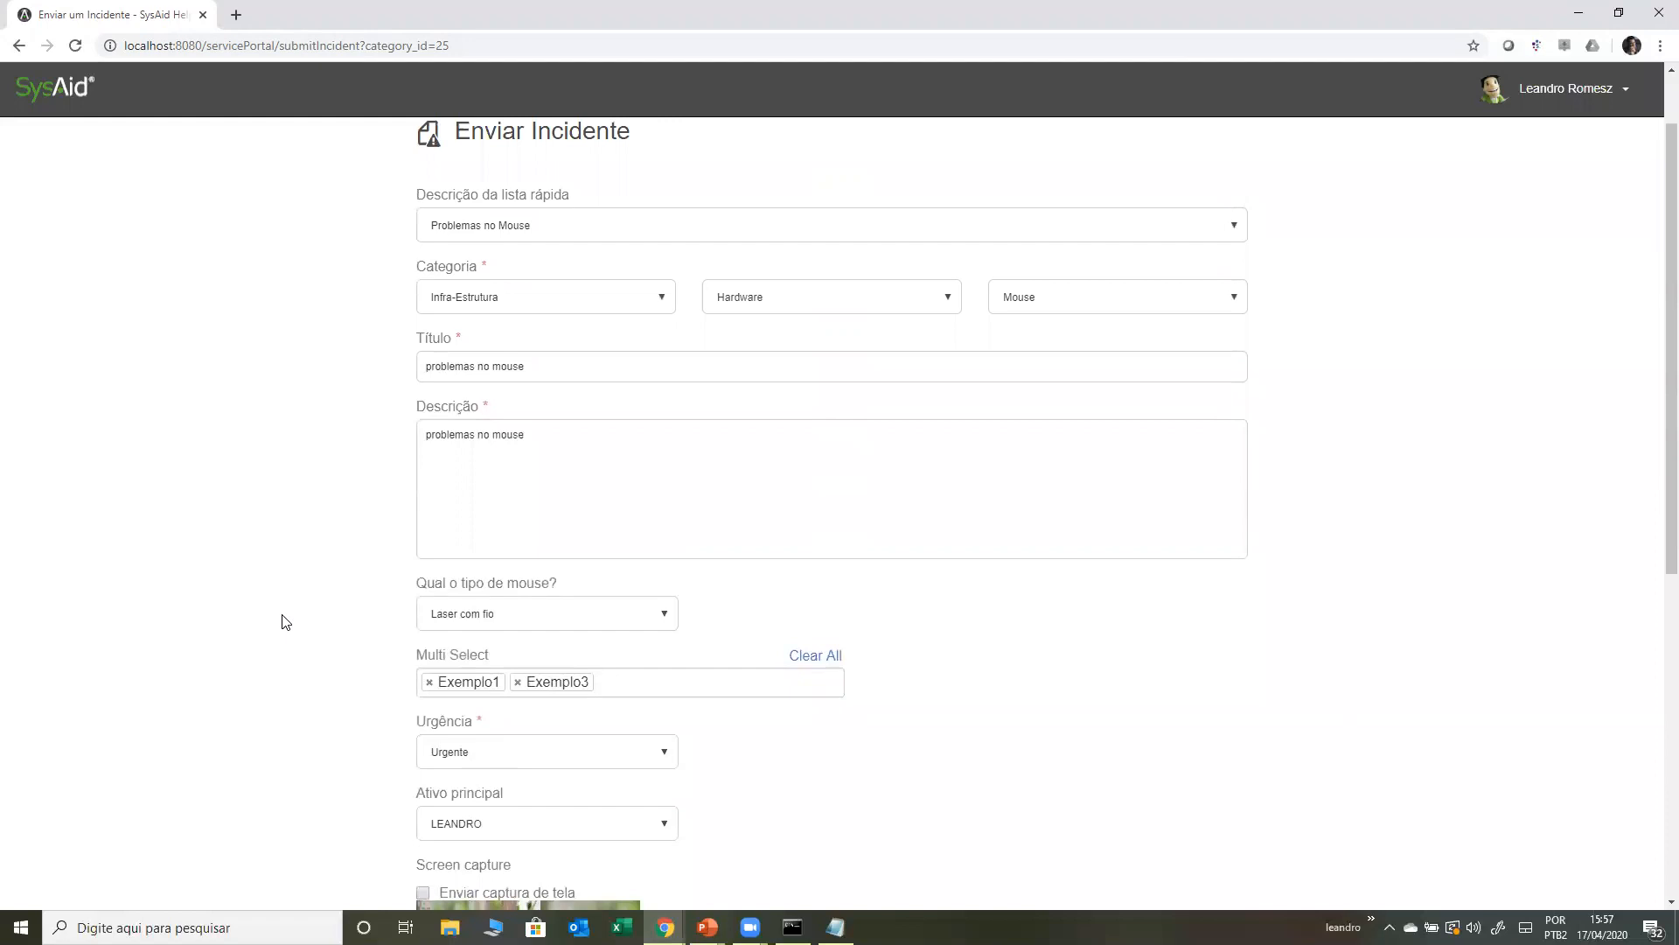
- Include the screen capture in the incident, view it at full size and close the image
scroll(338, 641, down, 1)
scroll(487, 746, down, 2)
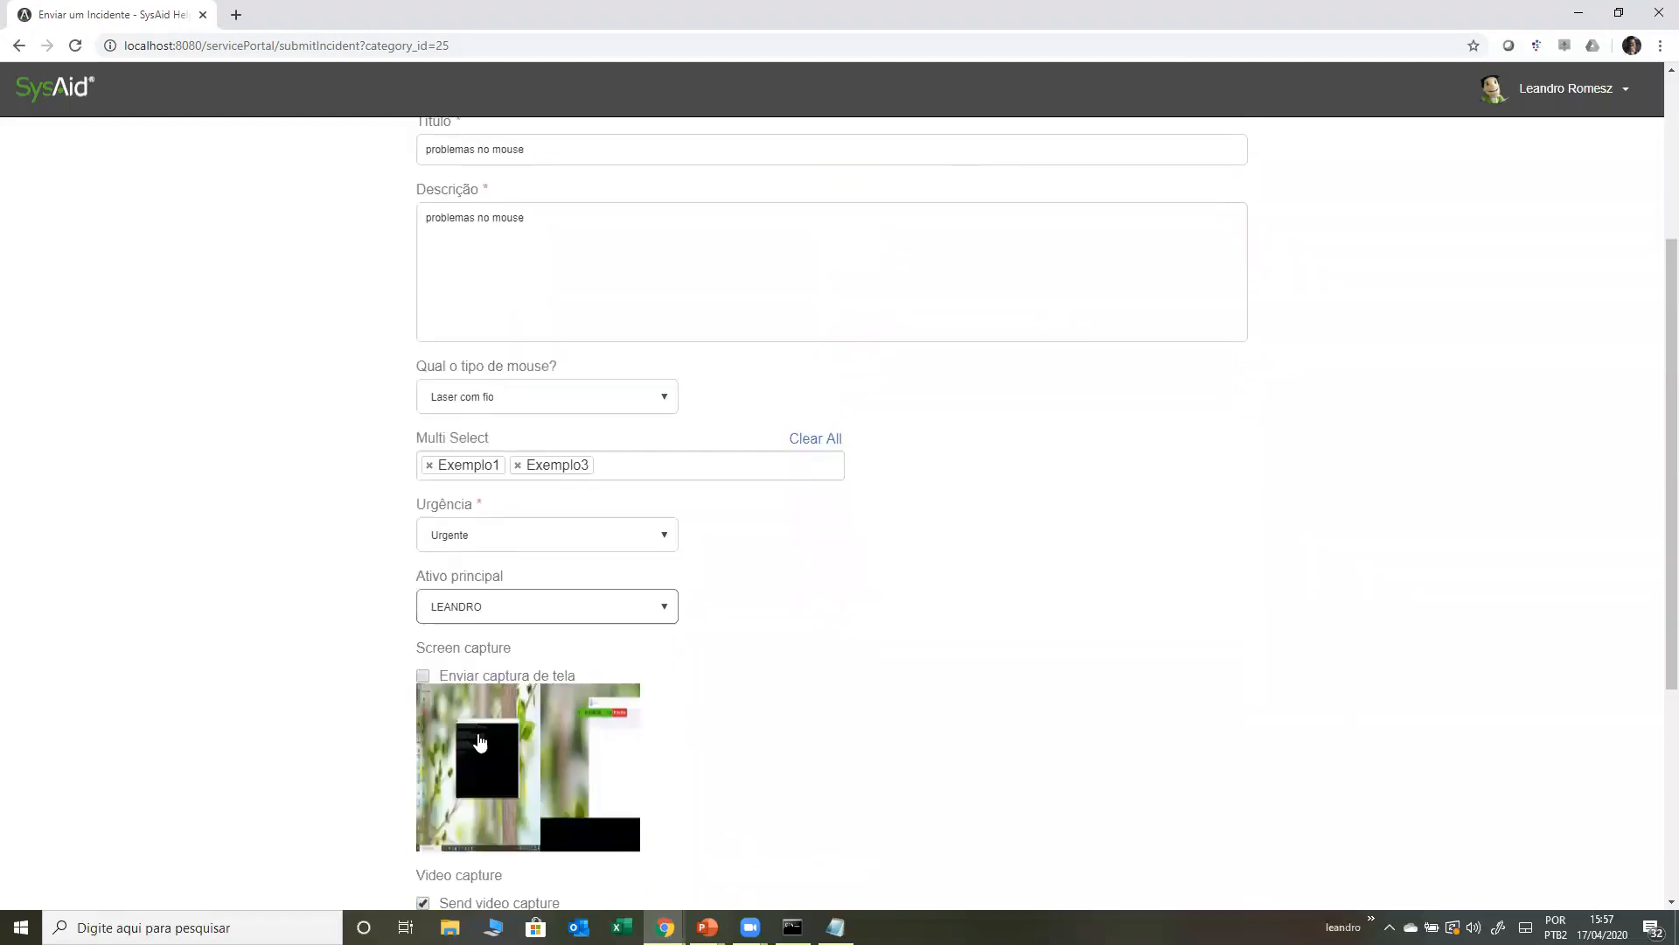
scroll(480, 741, down, 1)
click(422, 630)
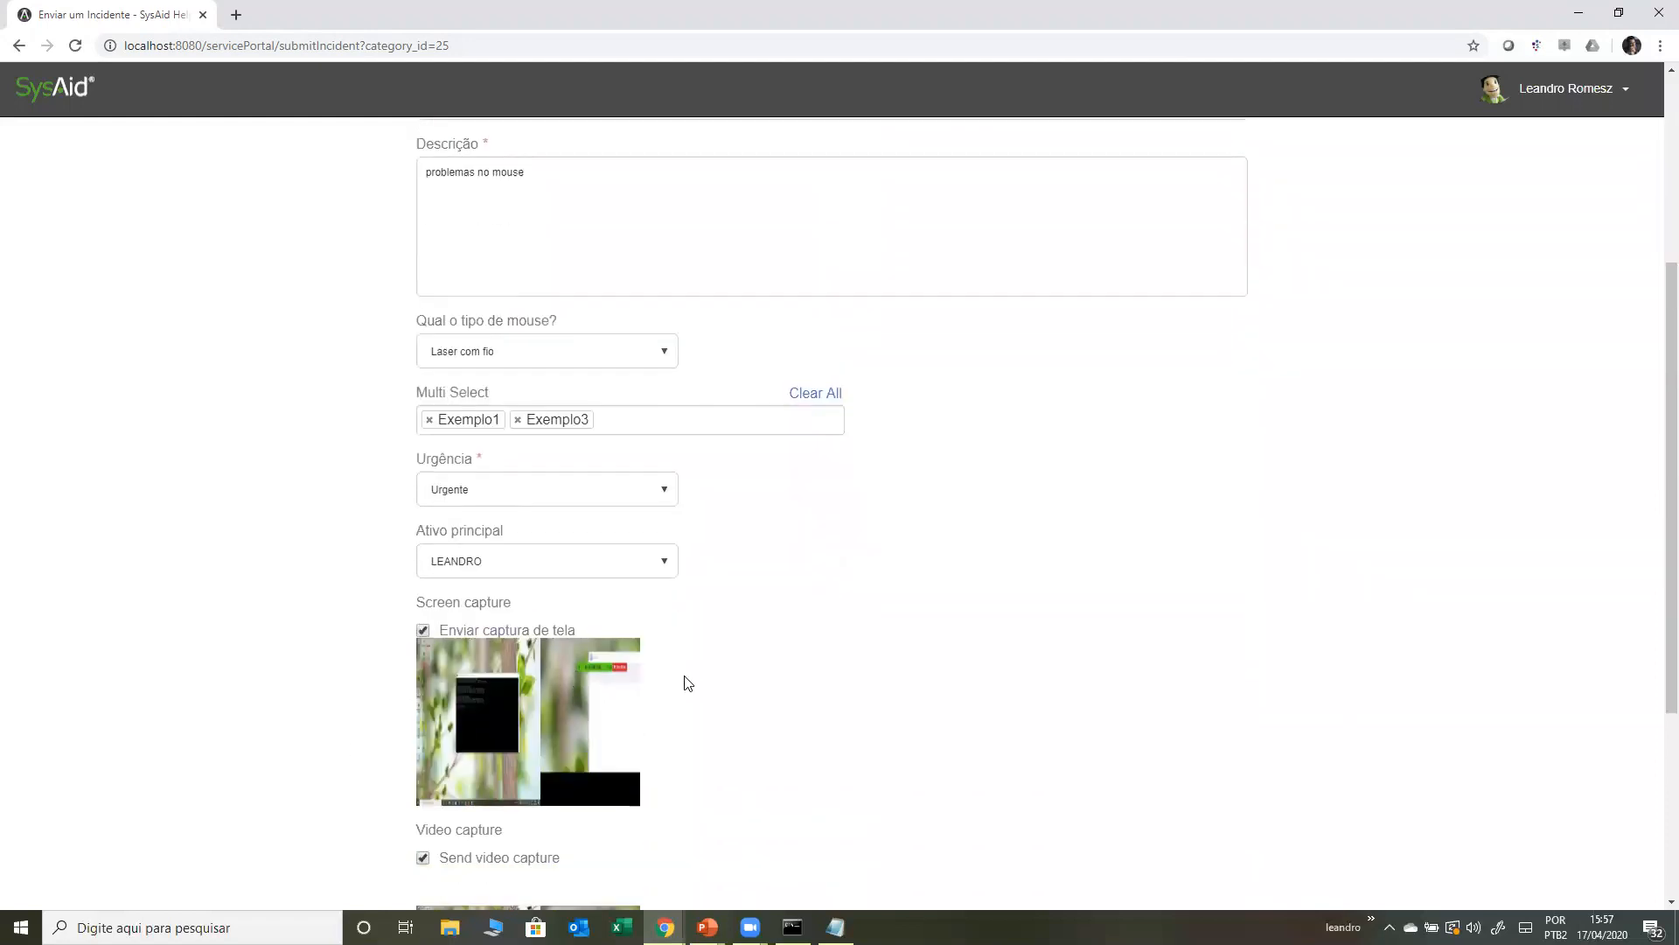
click(531, 695)
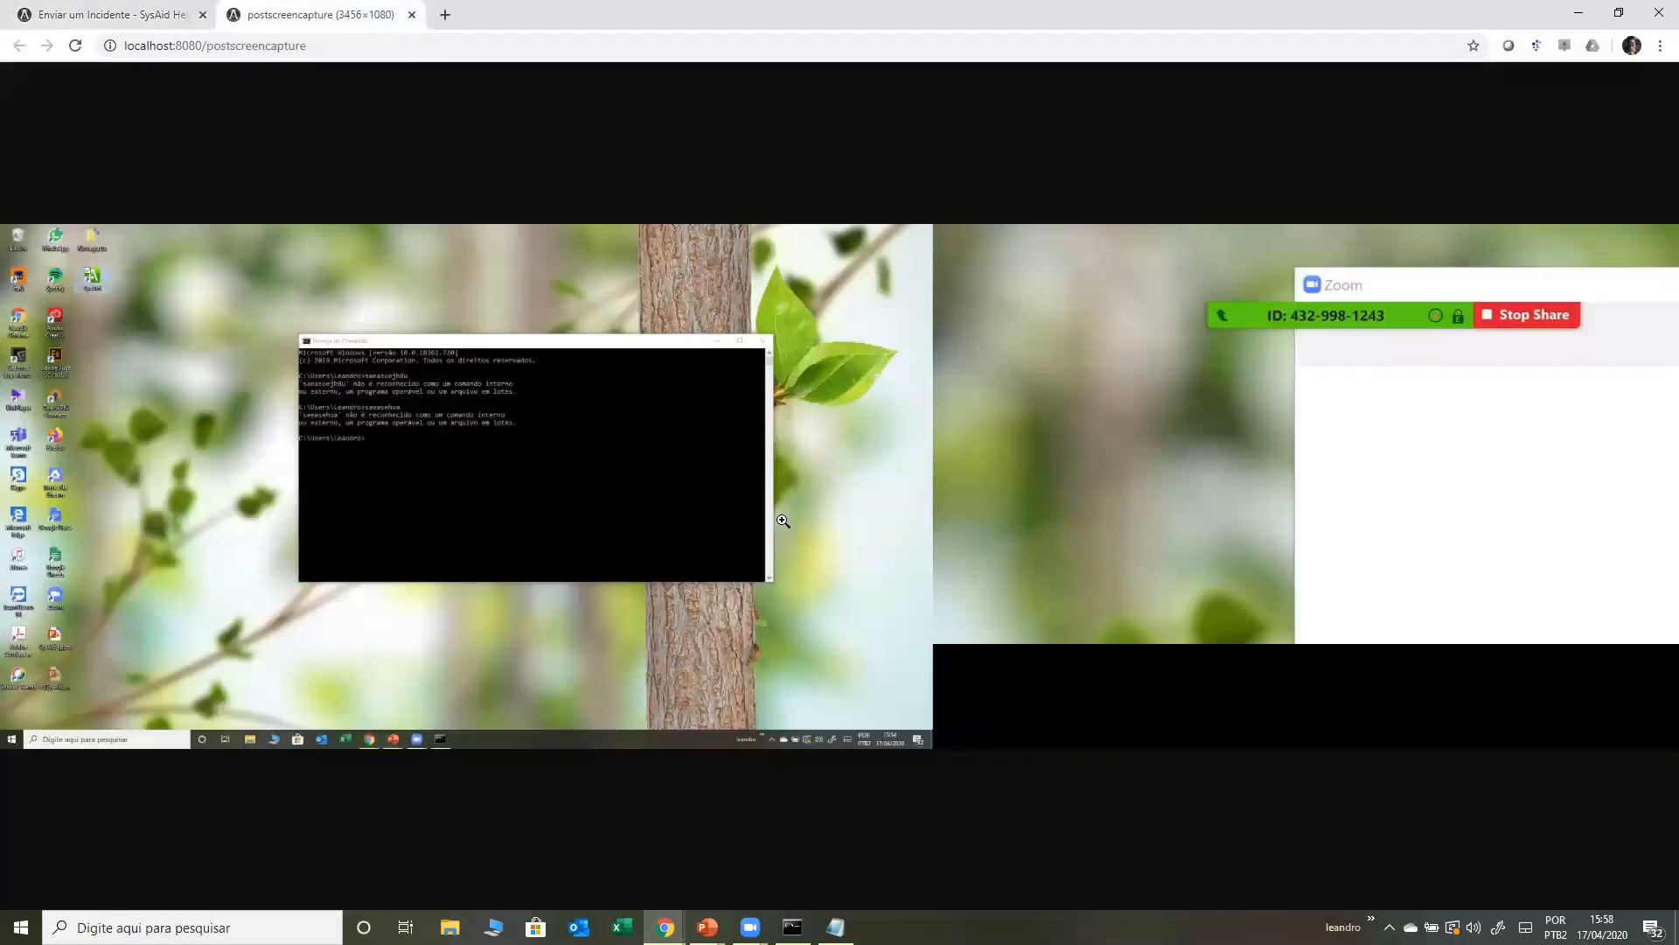
click(414, 22)
- Play a few seconds of the attached video capture, pause it and submit the incident
scroll(506, 525, down, 3)
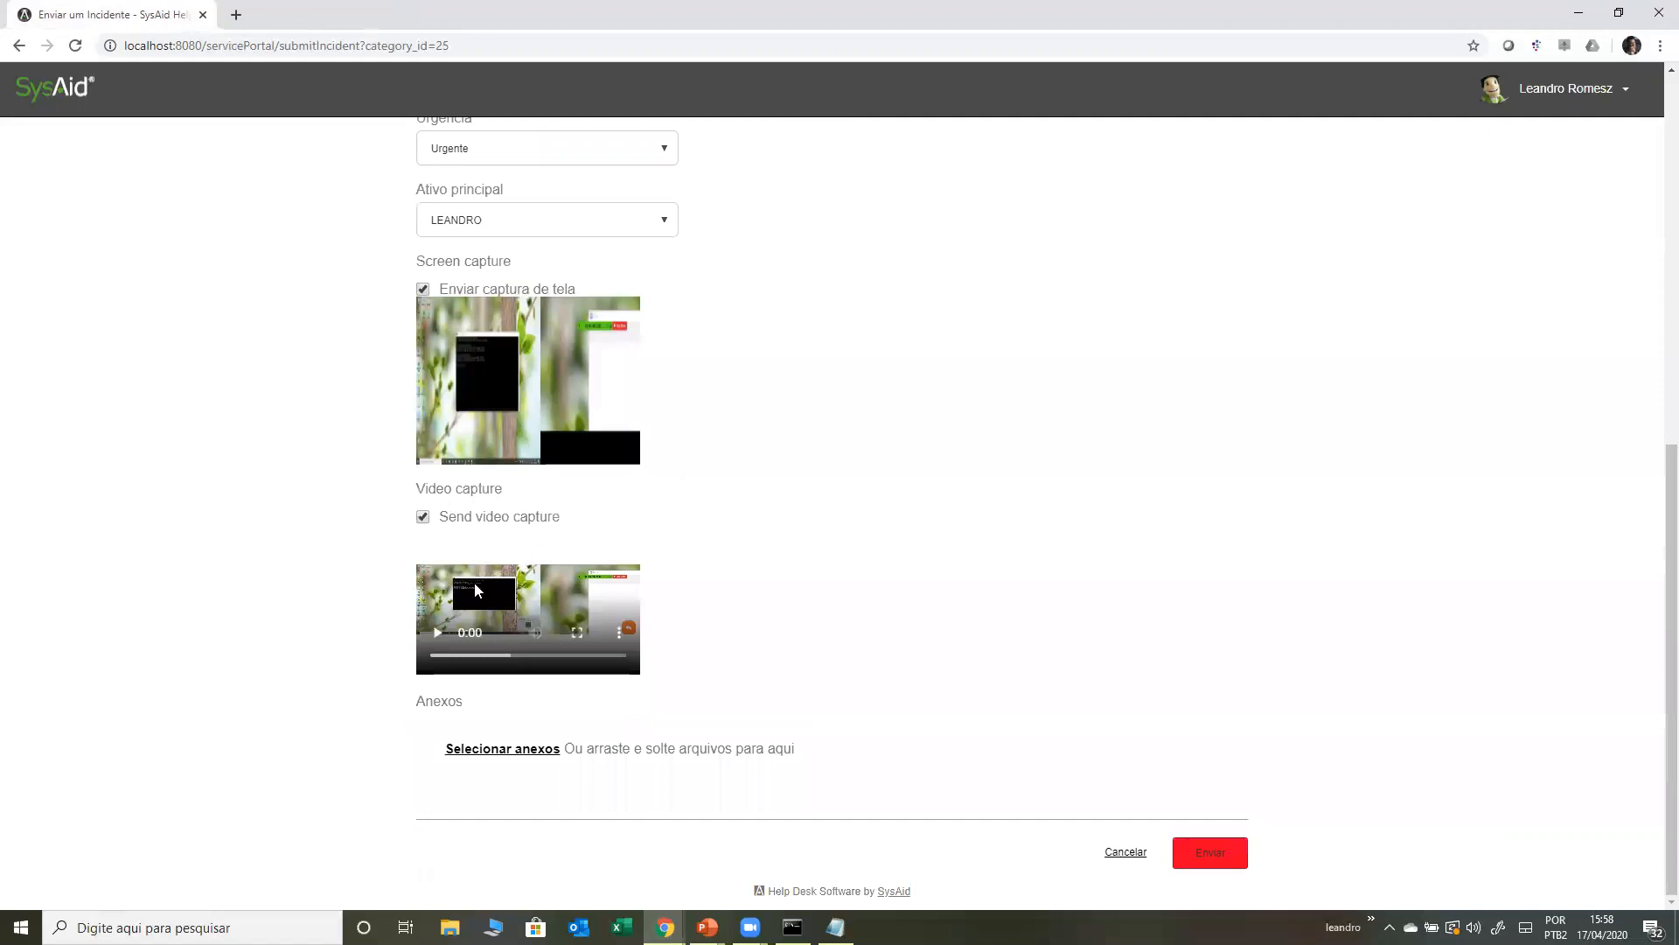
click(446, 632)
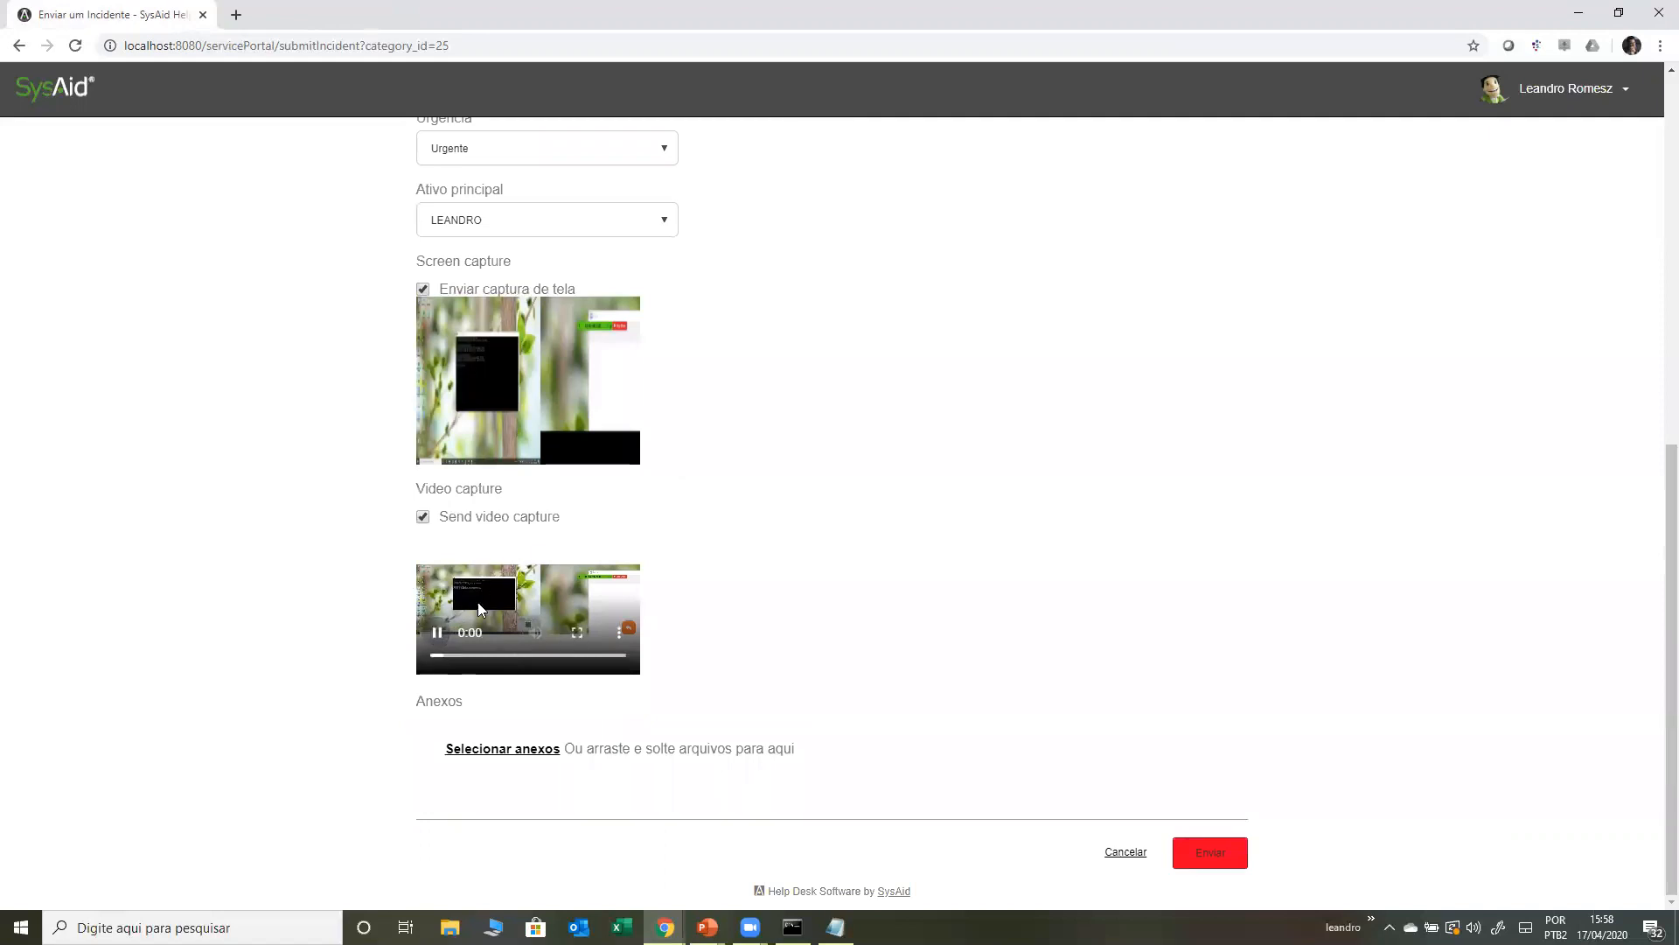
click(438, 632)
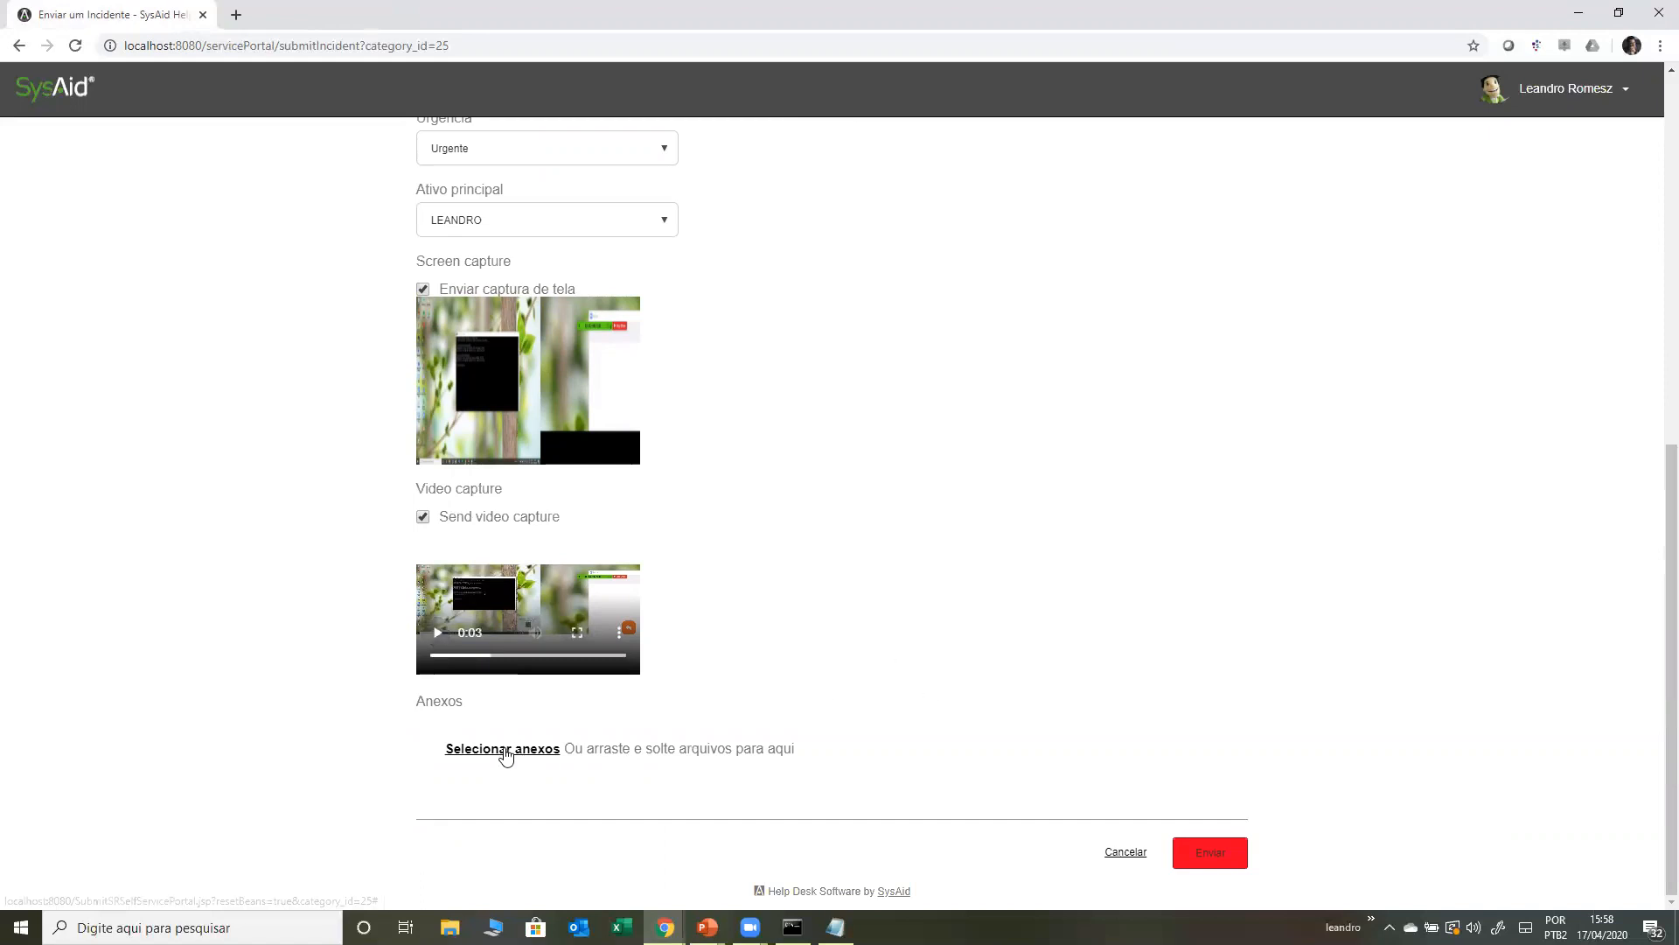
click(1223, 861)
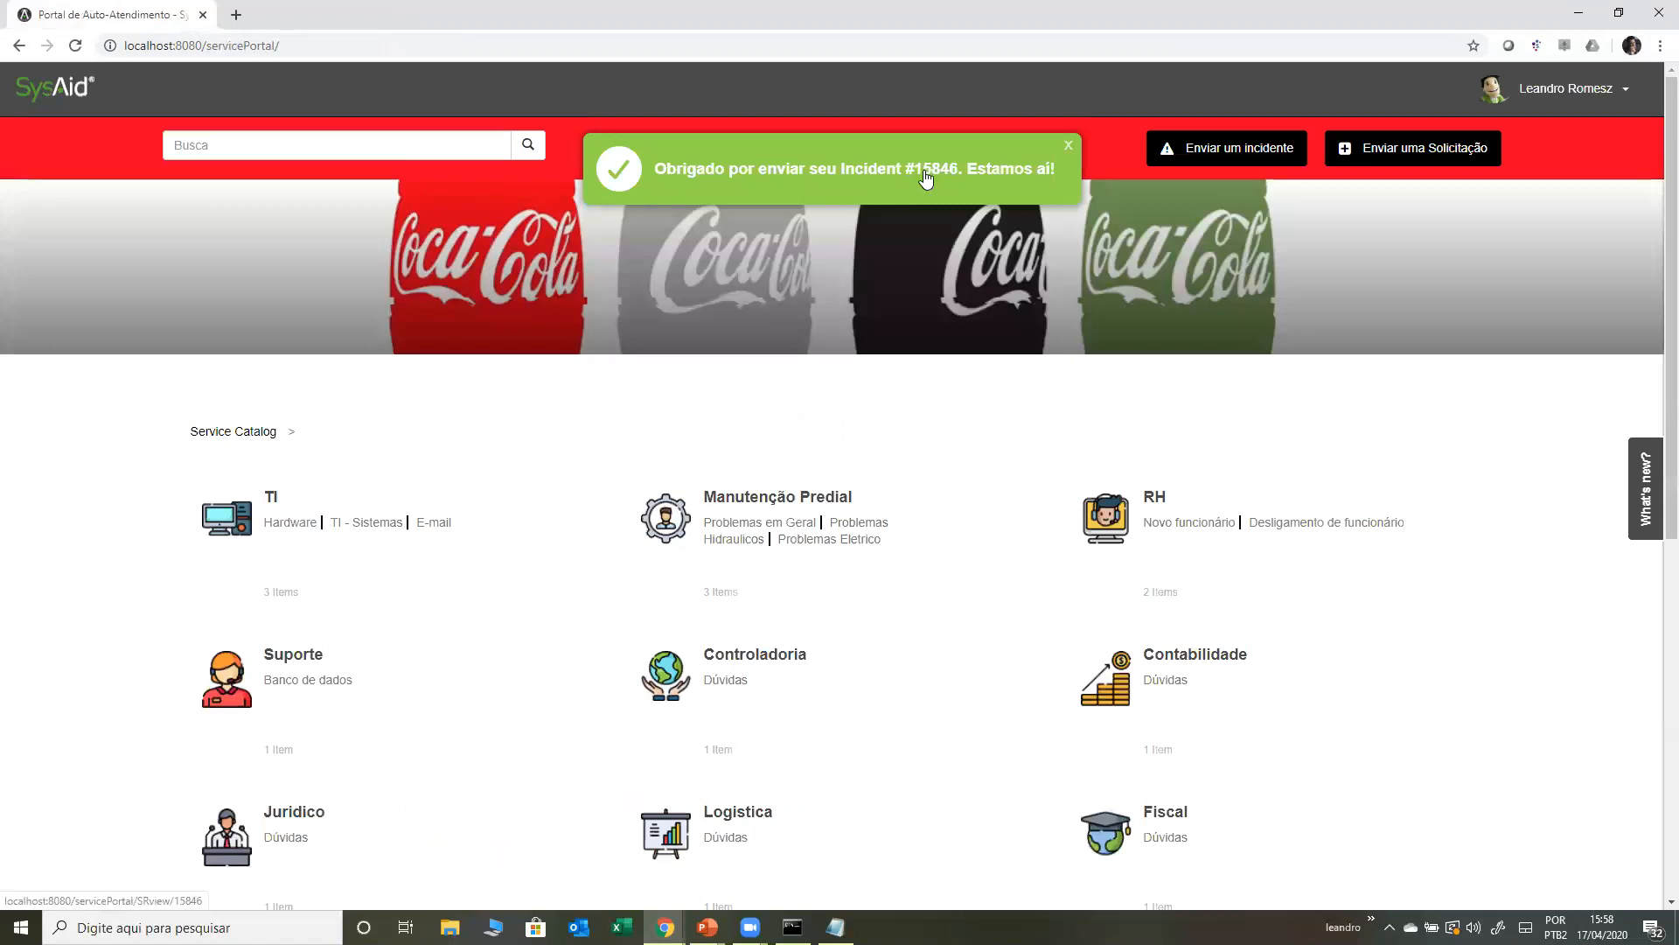
- Open the newly submitted incident "problemas no mouse" from my tickets and review its SLA deadline, administration group and company
scroll(787, 562, down, 7)
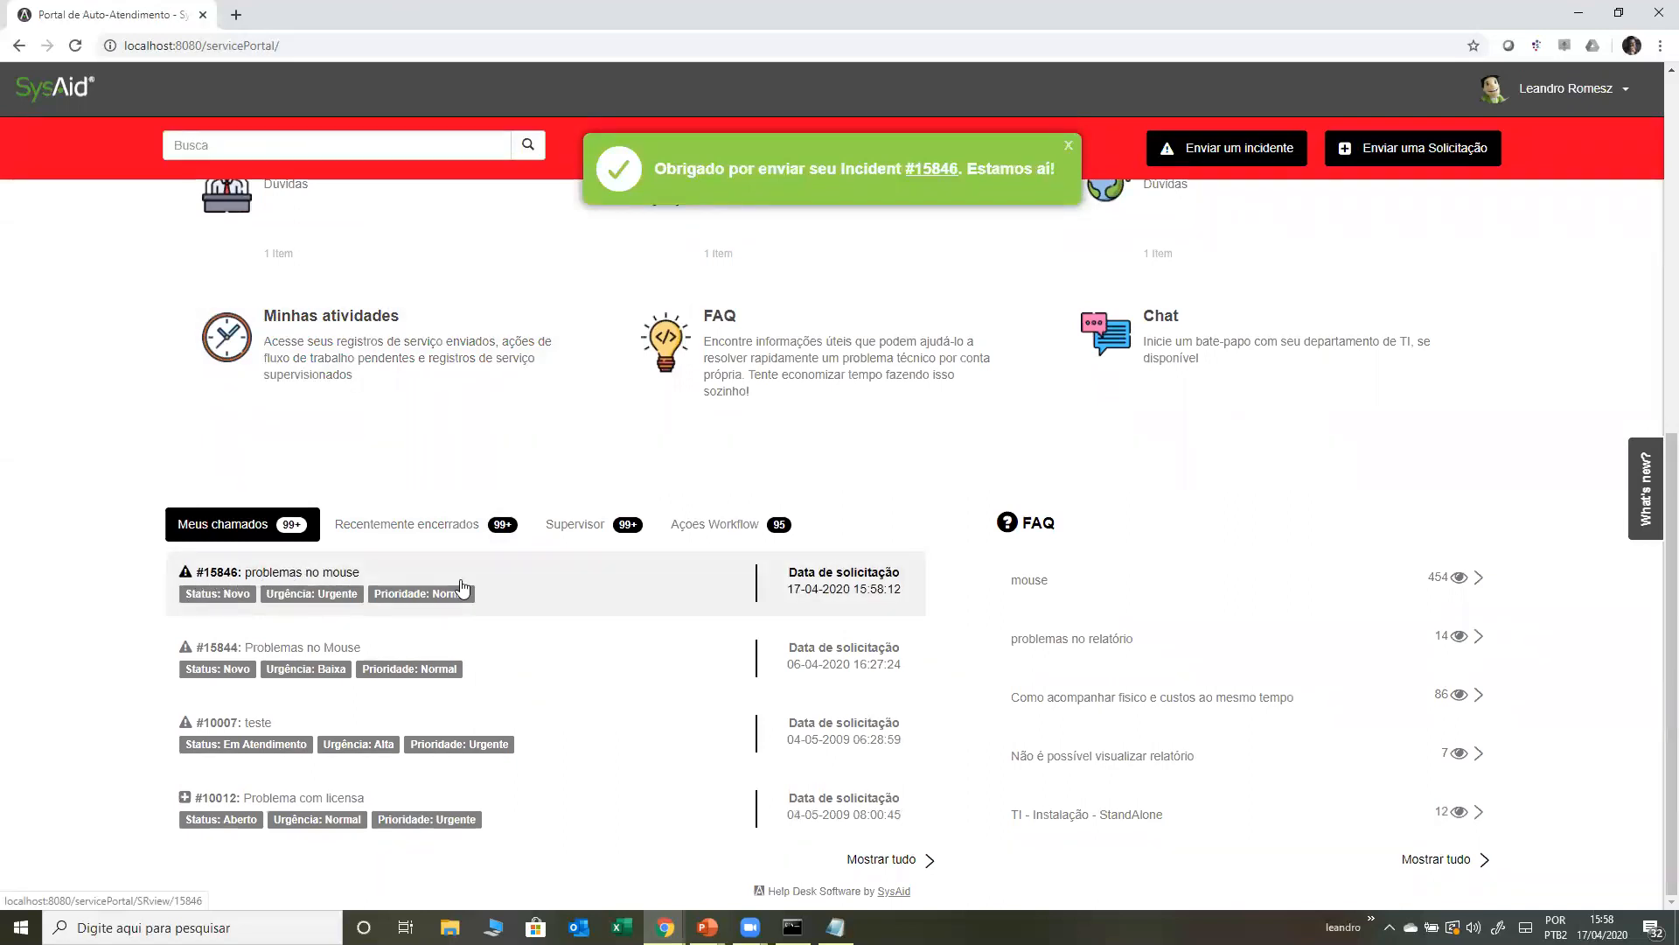
scroll(838, 671, up, 3)
scroll(933, 678, down, 3)
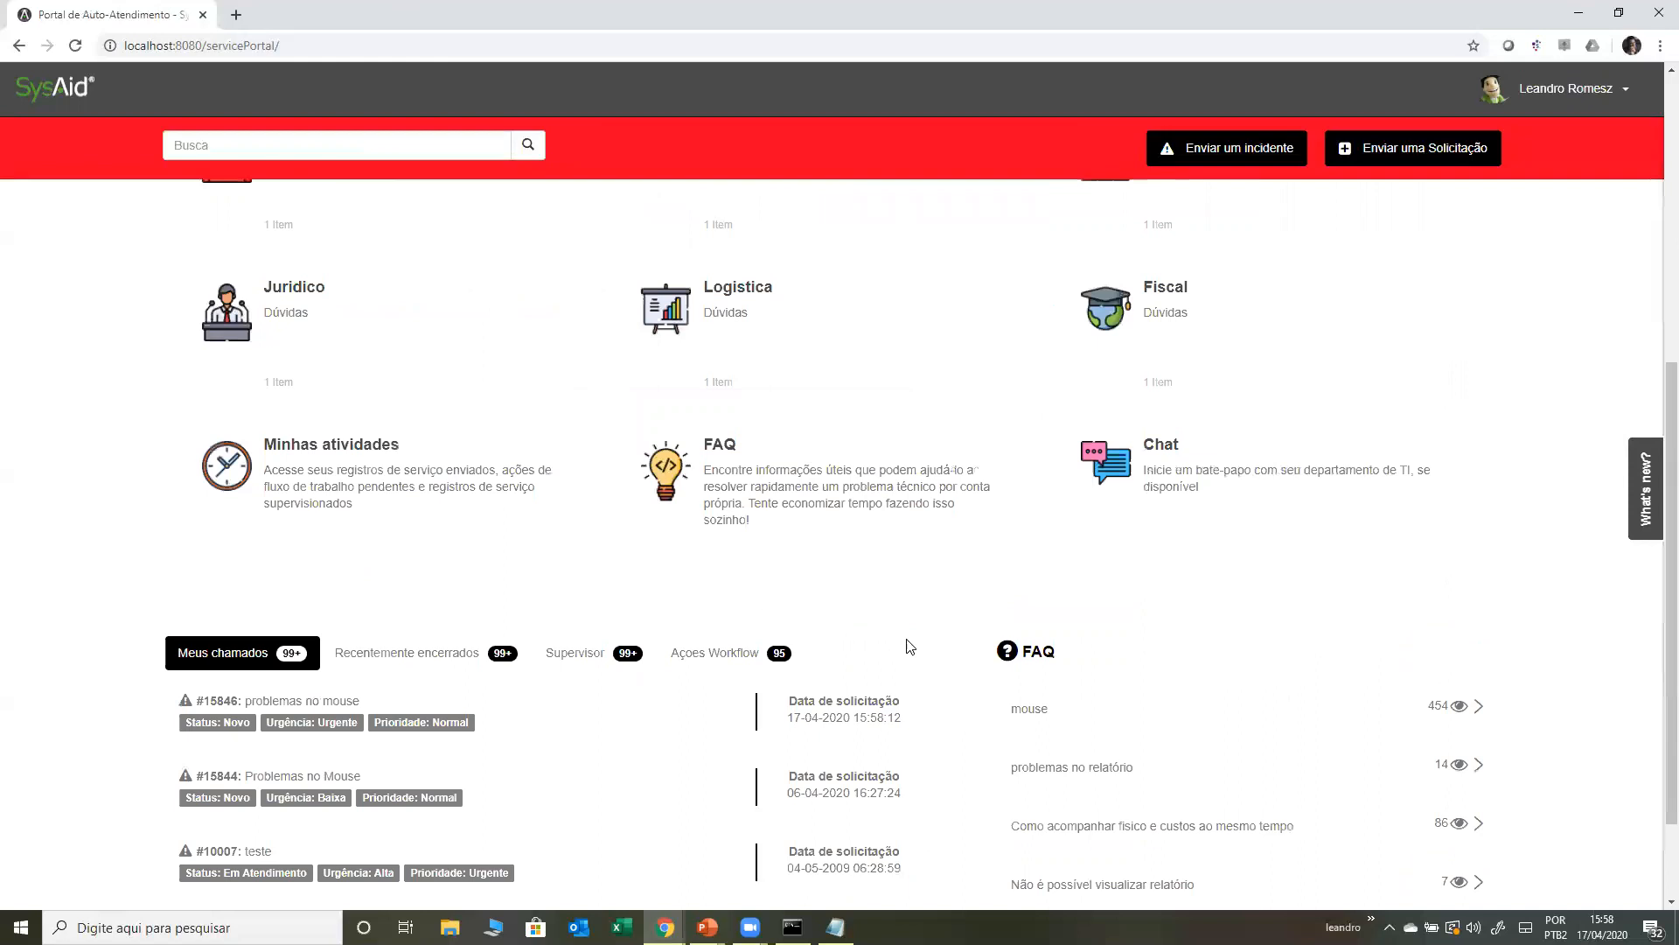
click(459, 586)
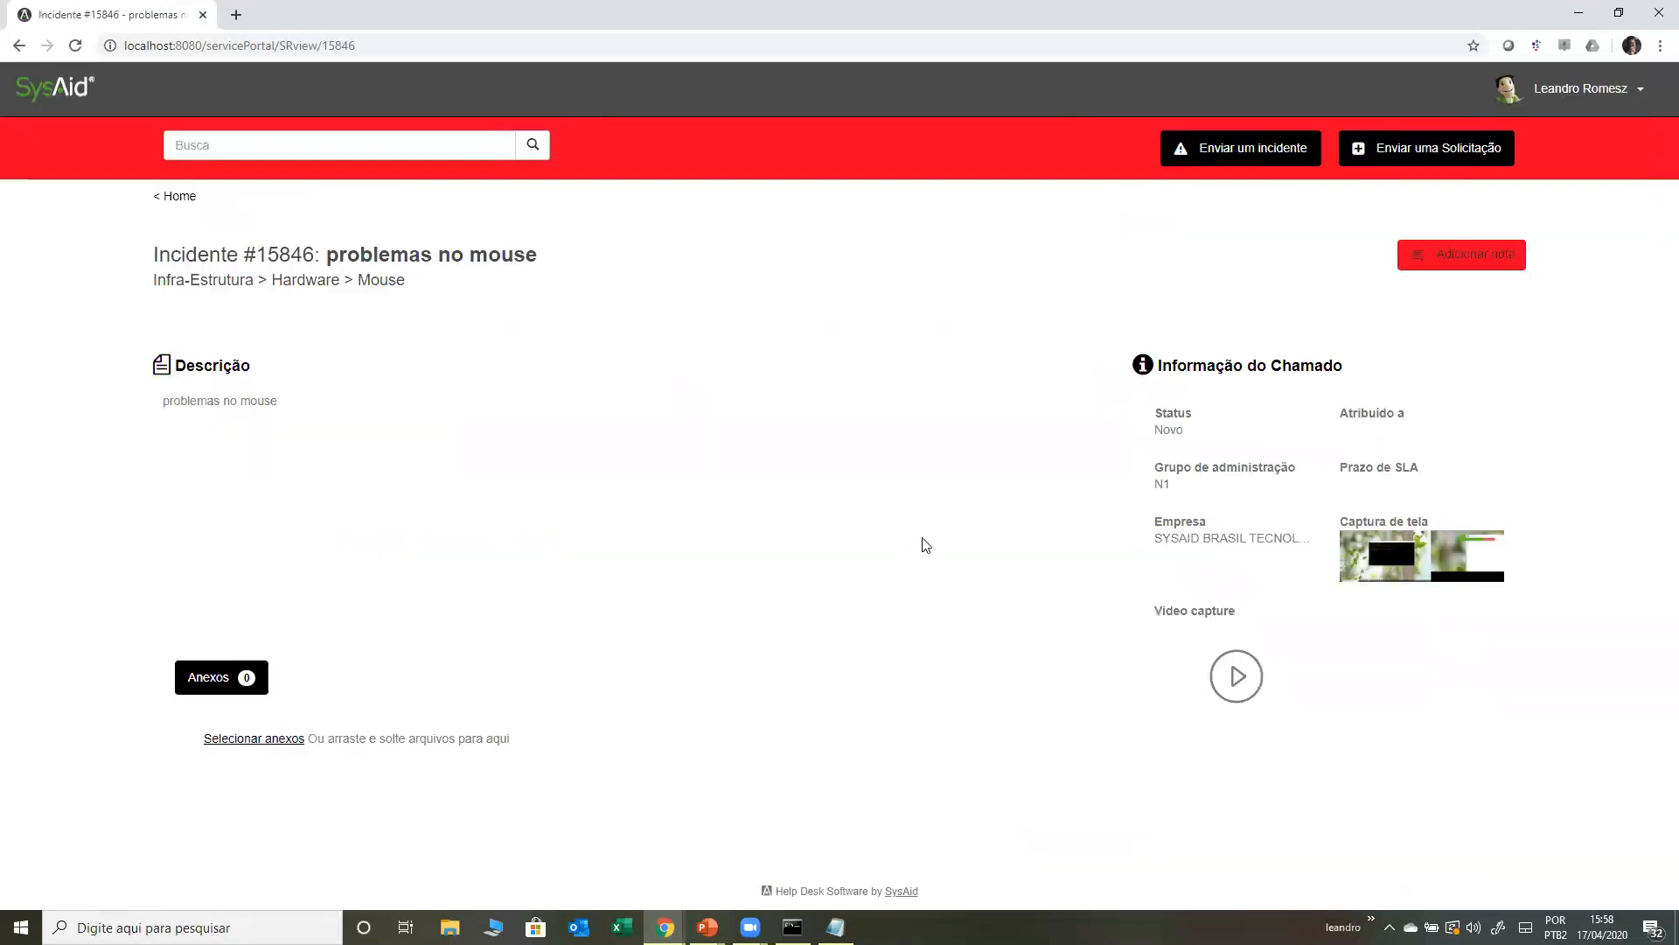
drag(1365, 468, 1432, 458)
click(1330, 476)
drag(1172, 460, 1209, 547)
click(1192, 537)
click(1208, 538)
- Add the note "como esta o meu chamado?" to the incident and send it
click(1456, 256)
text(c)
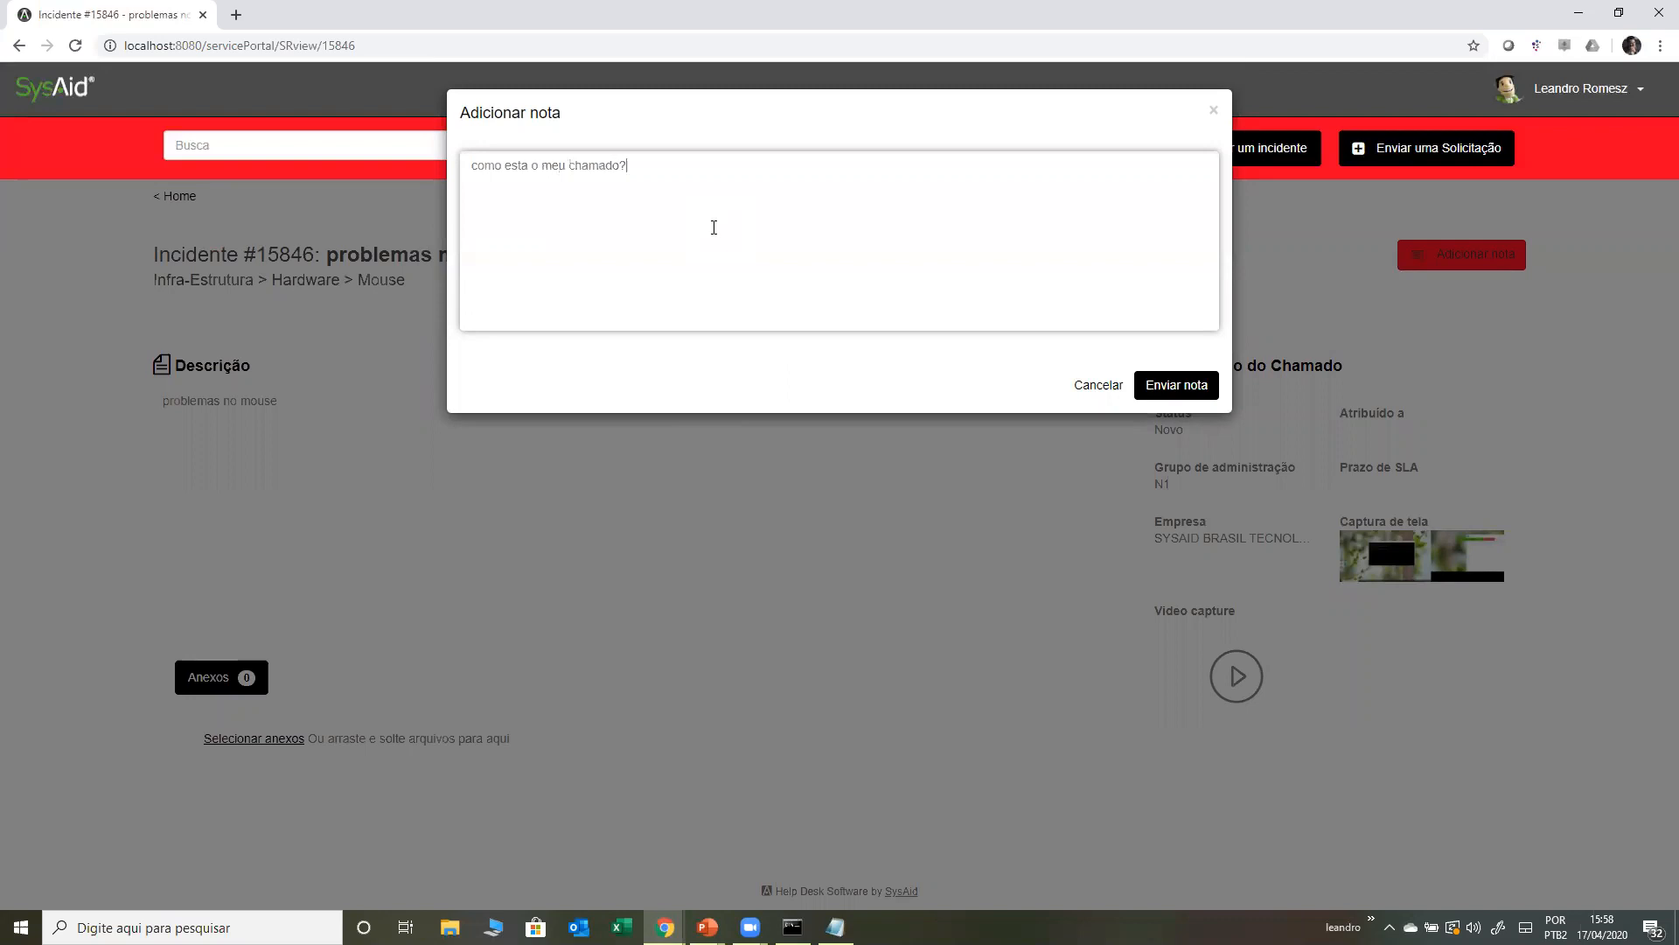
click(1195, 388)
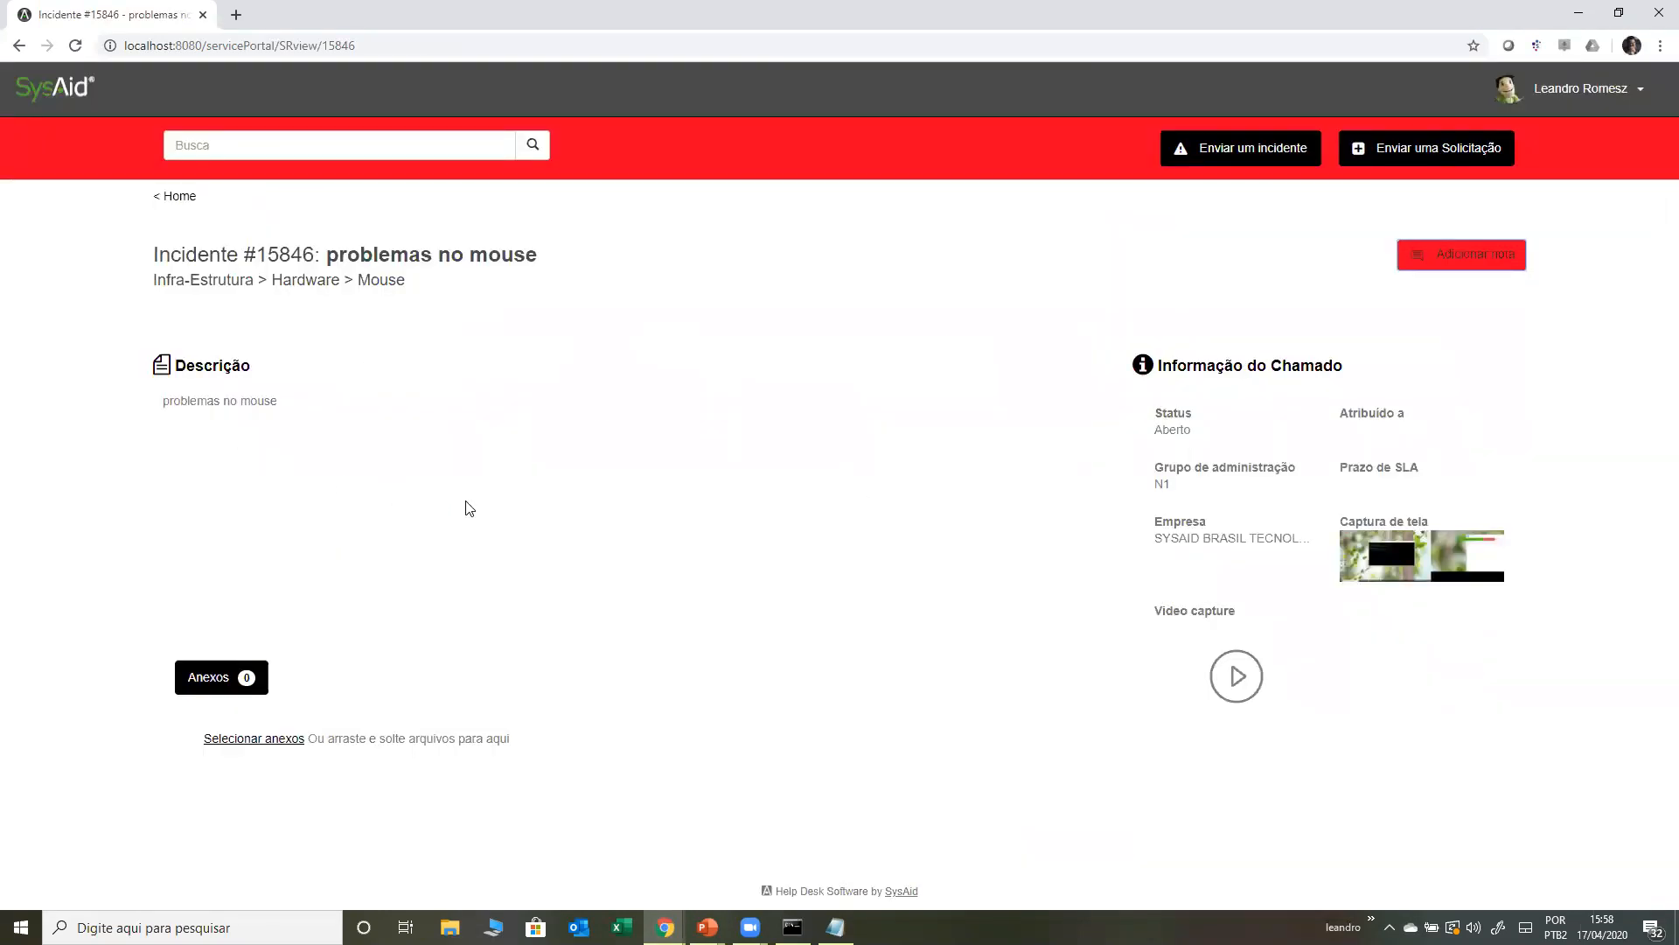
- Return to the portal home page, open the FAQ knowledge base to view its articles, and close its window
click(180, 197)
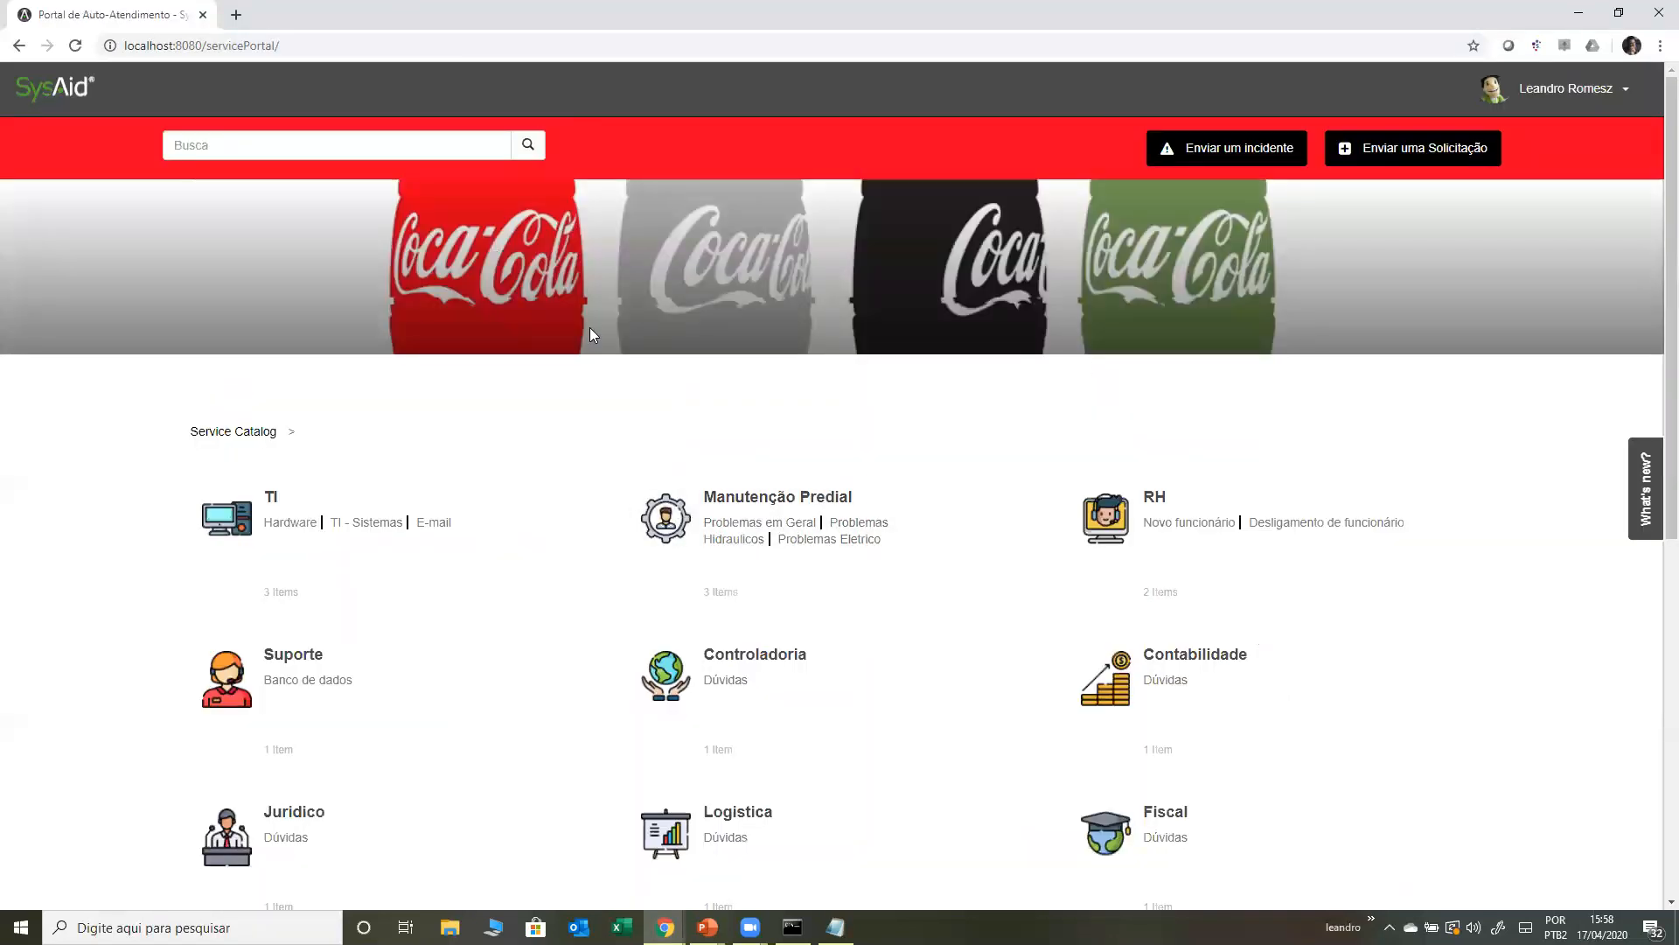
scroll(861, 630, down, 7)
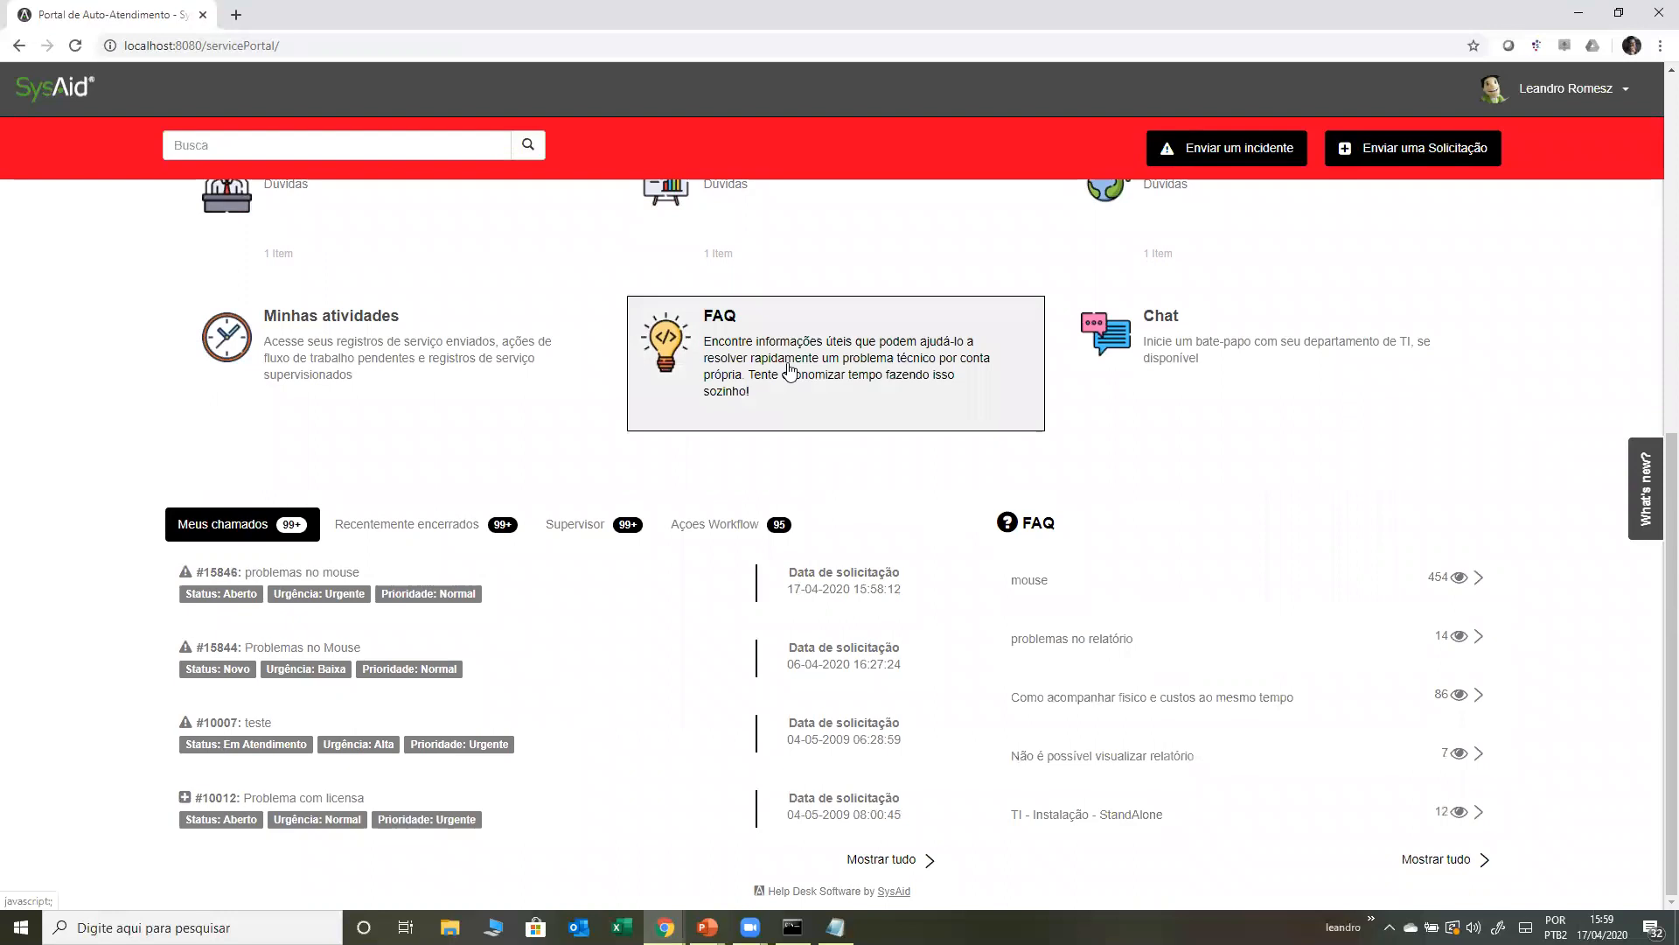
click(790, 371)
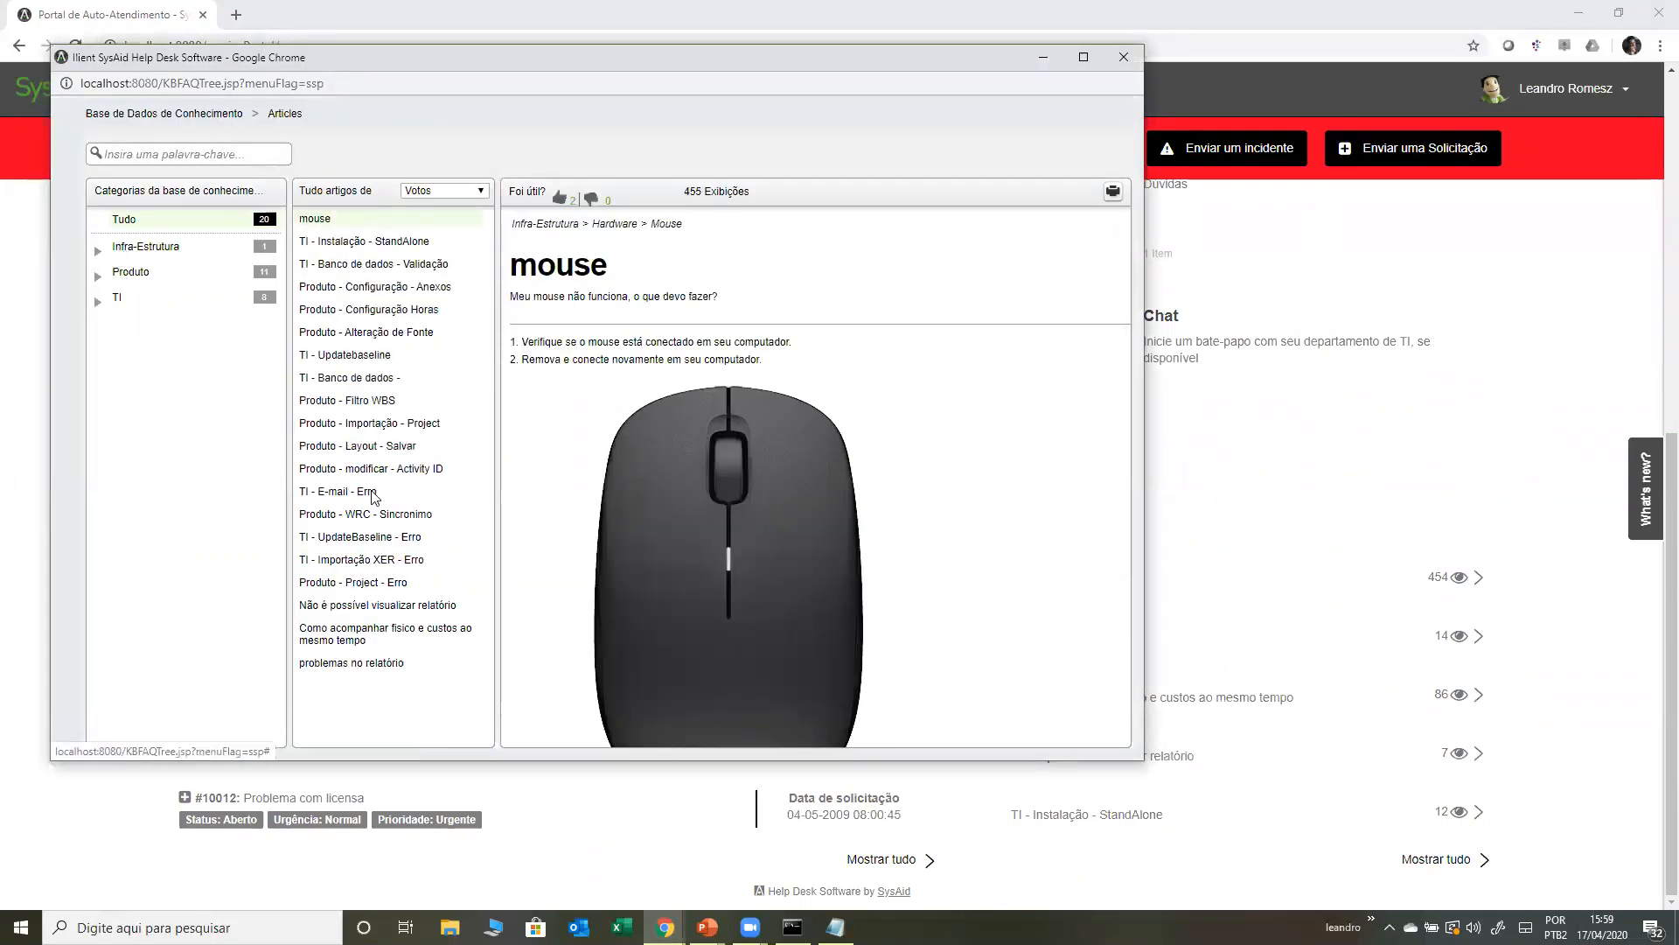
click(1123, 56)
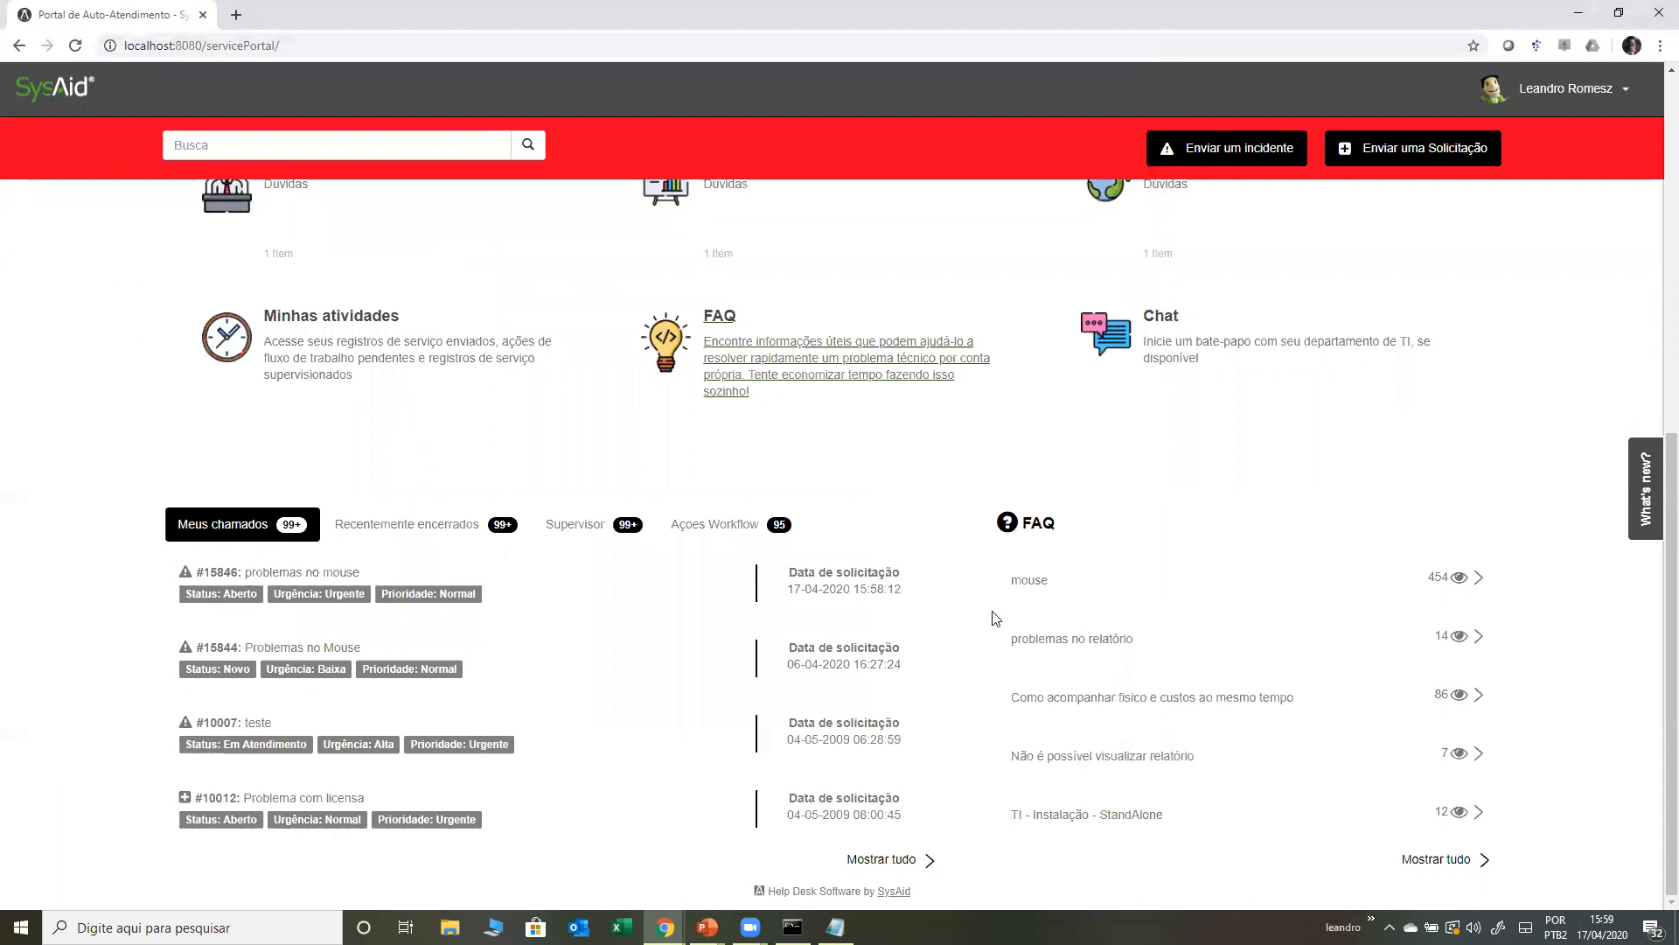
scroll(451, 637, up, 8)
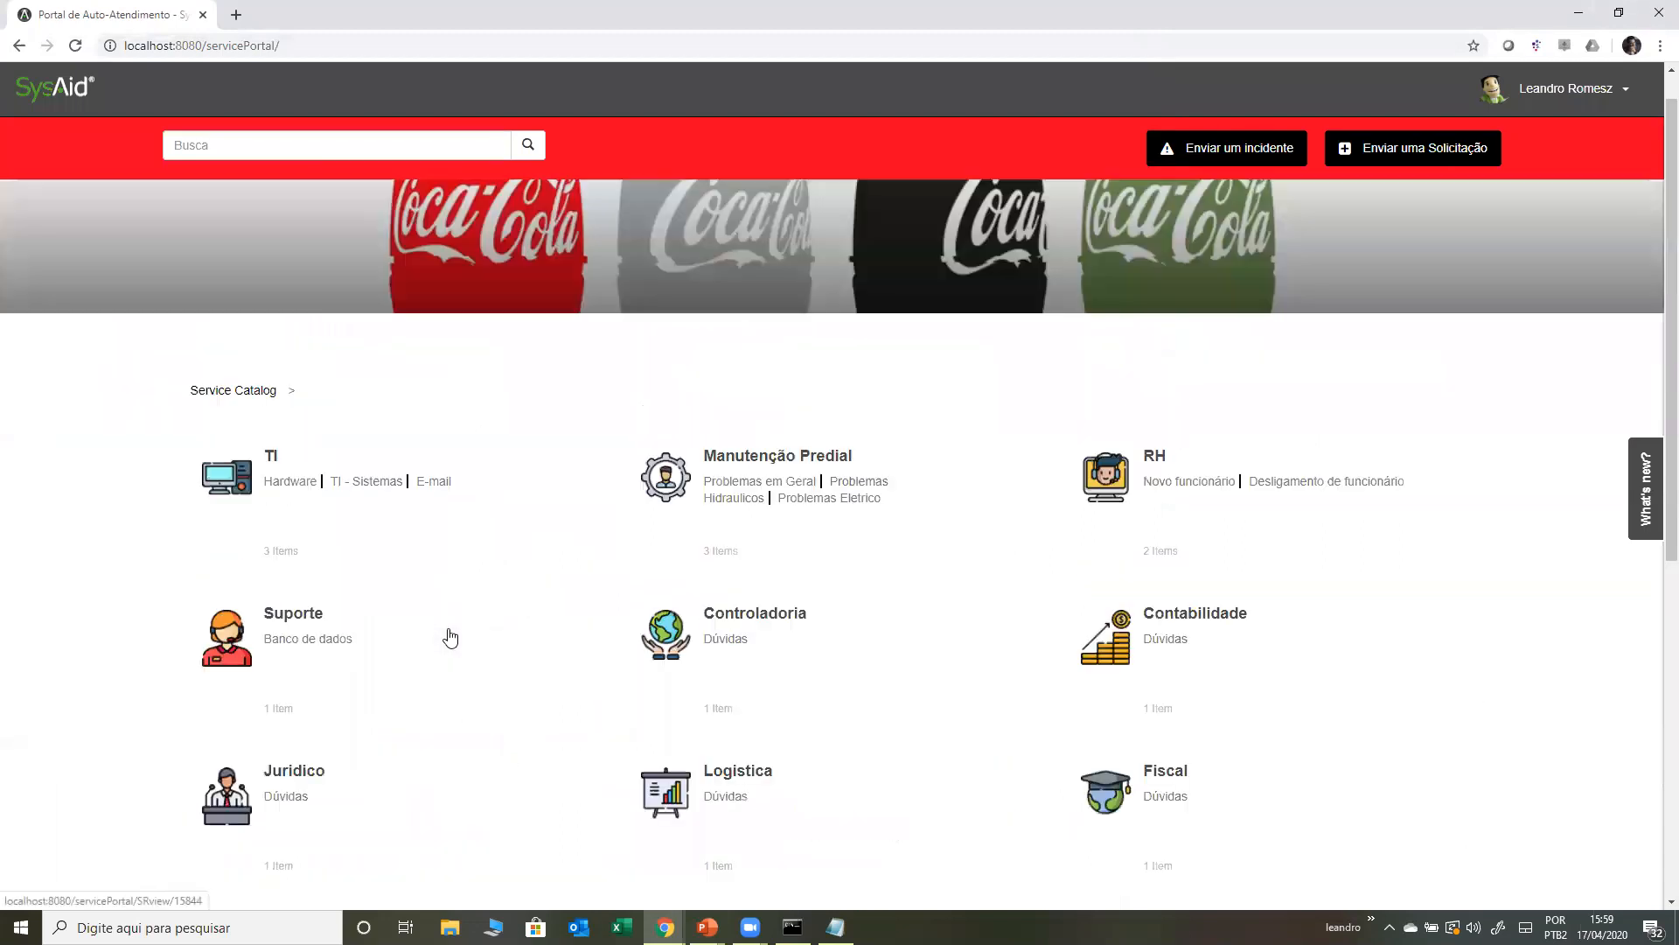
- Switch to the browser window with the sample customer portals and look through the service categories of the Cacau Show portal
mouse_move(665, 927)
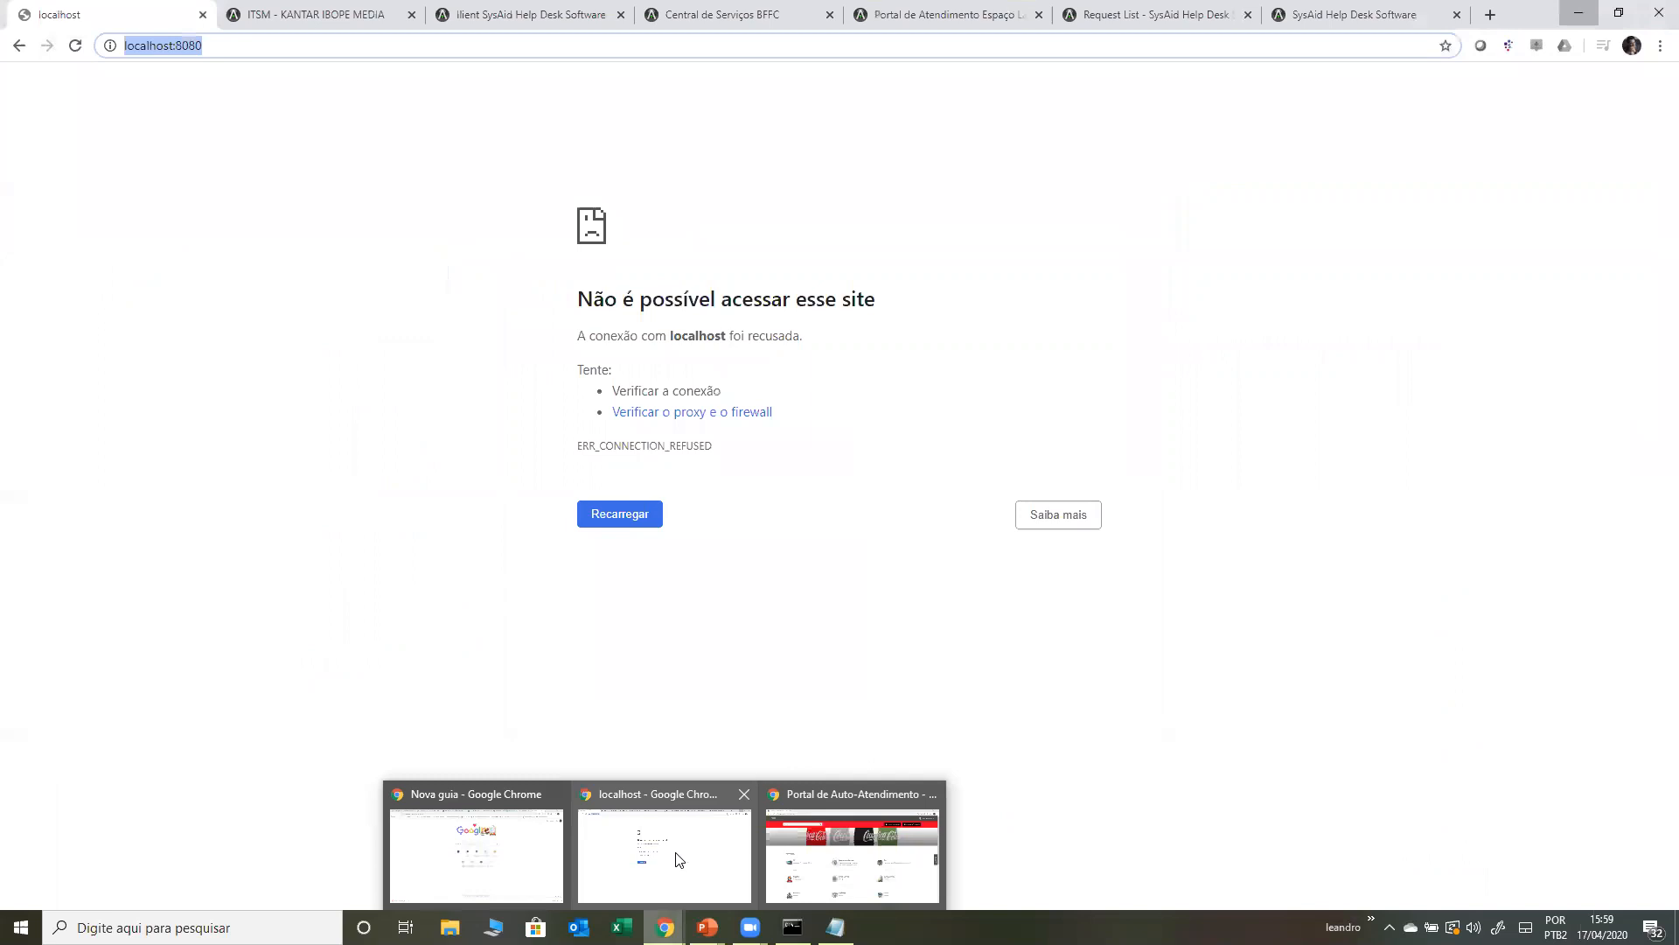
click(676, 859)
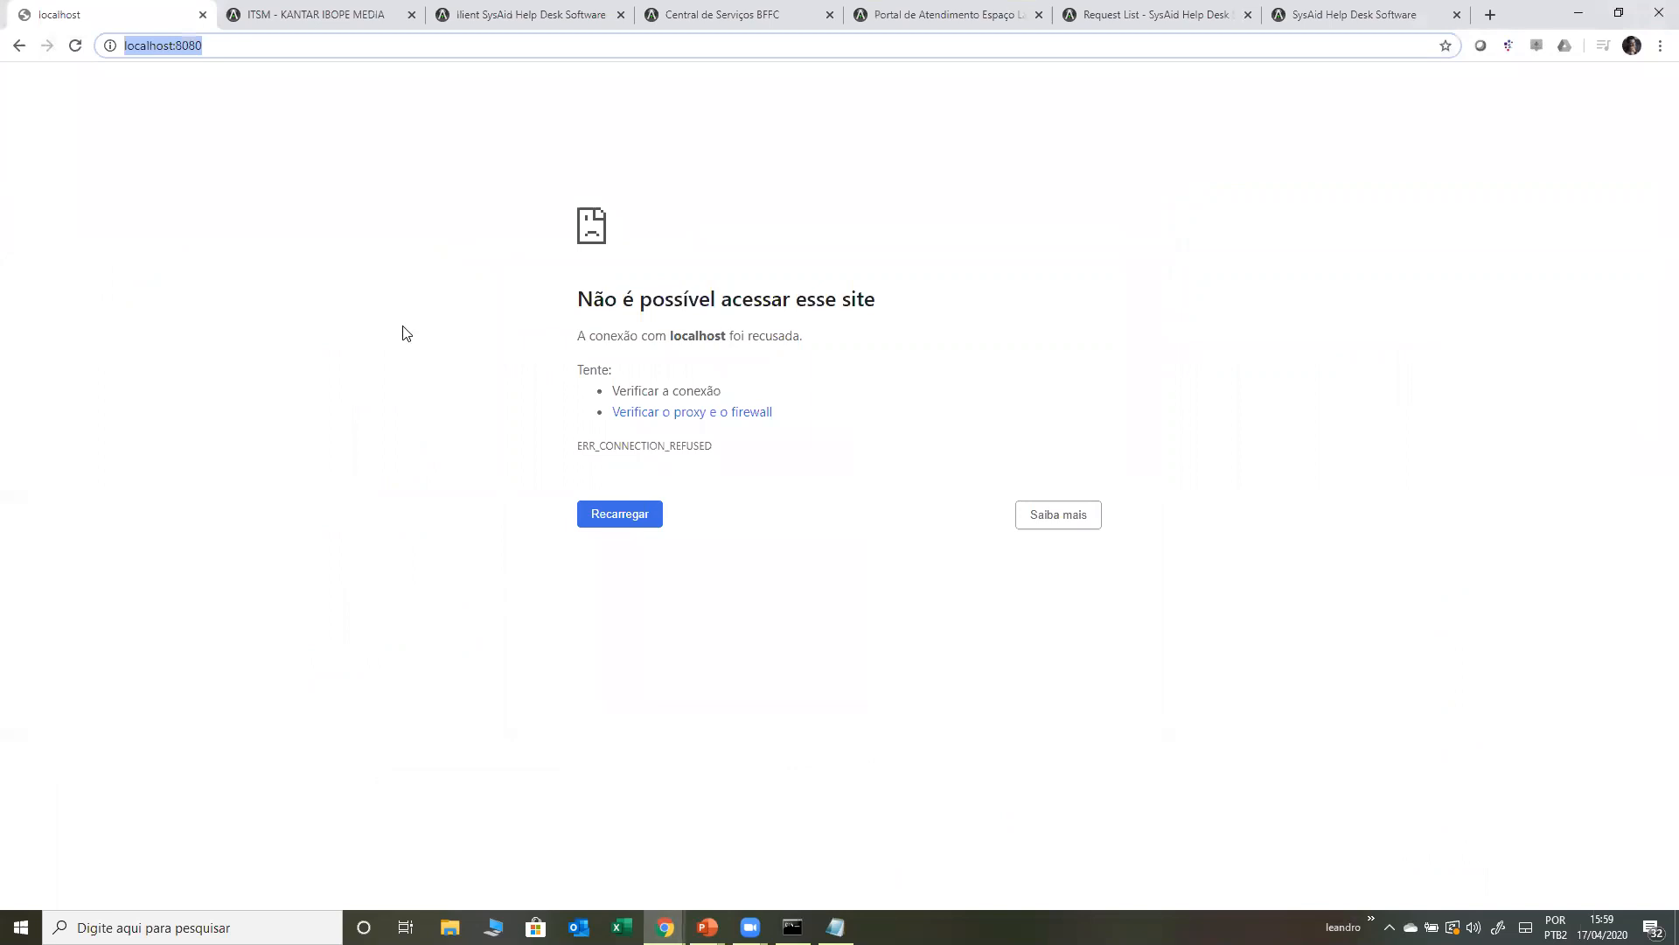
click(494, 10)
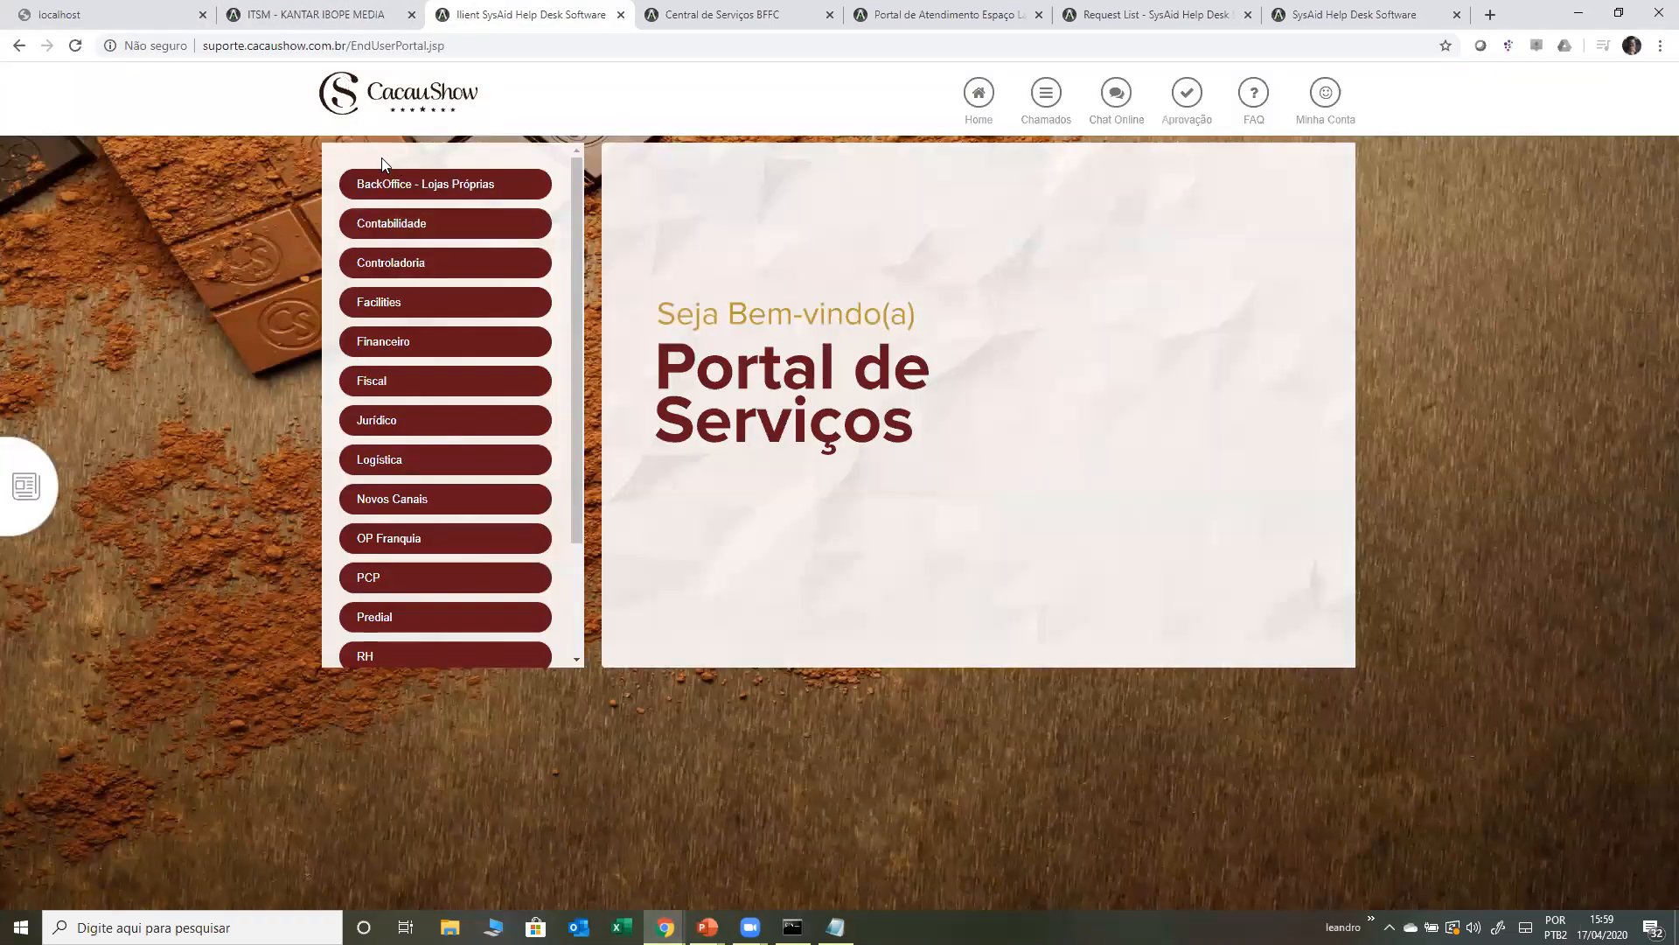
scroll(437, 560, down, 3)
scroll(433, 595, up, 3)
scroll(455, 393, down, 2)
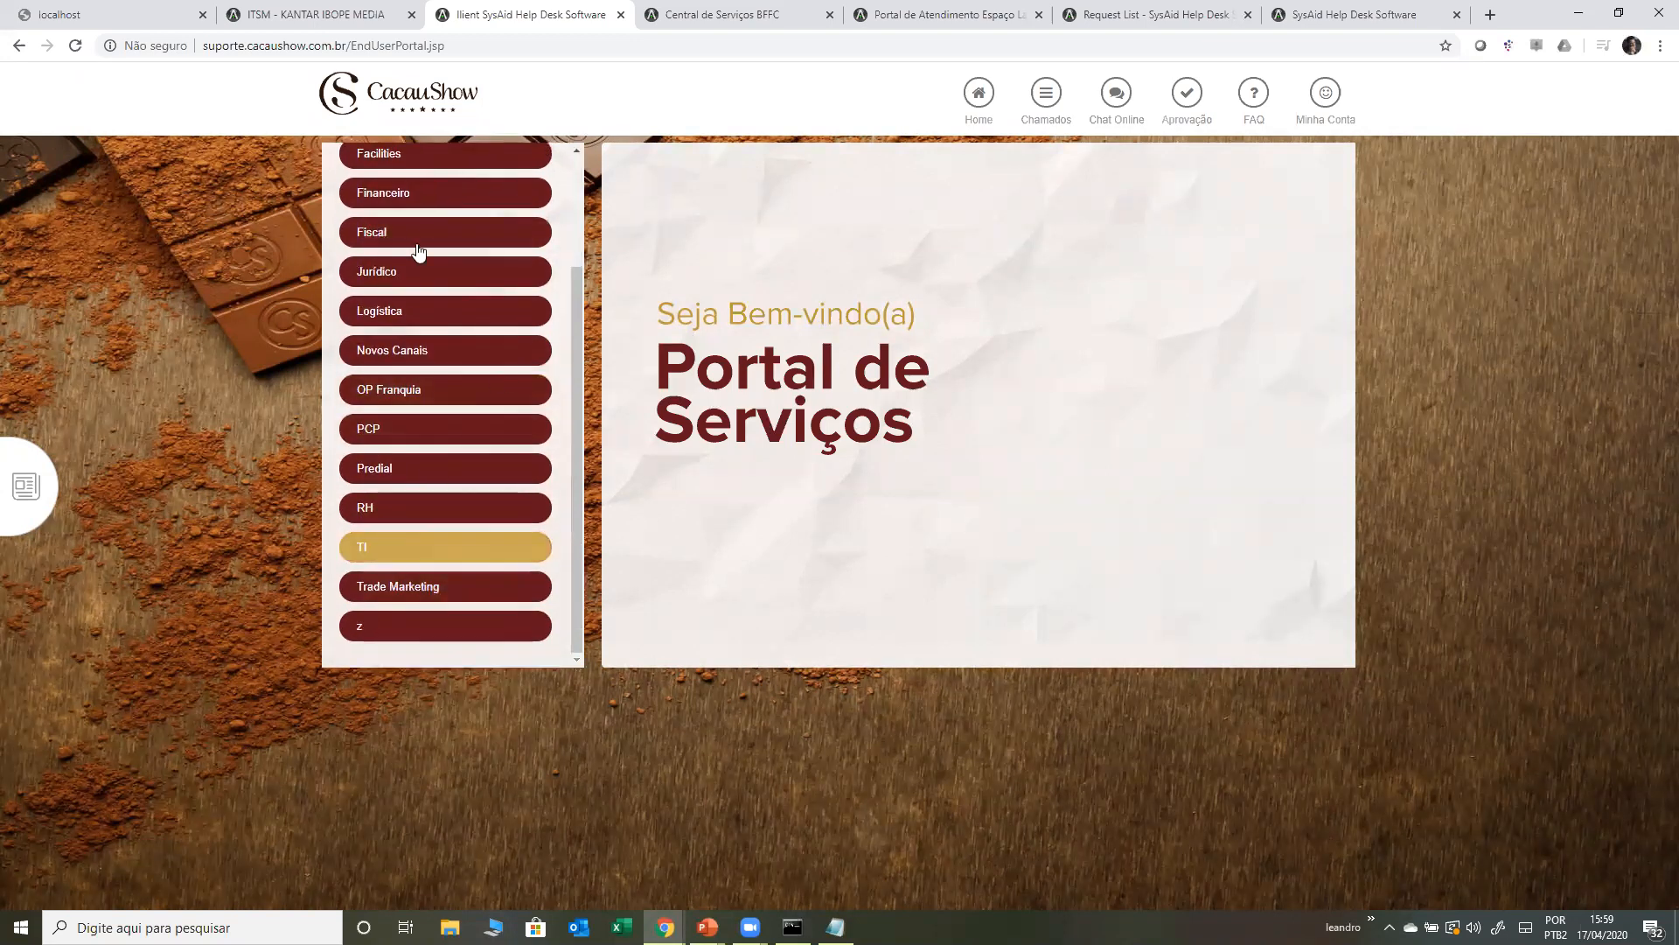
- Open the Sistemas services under the TI category of the Cacau Show portal and look over the page
click(420, 547)
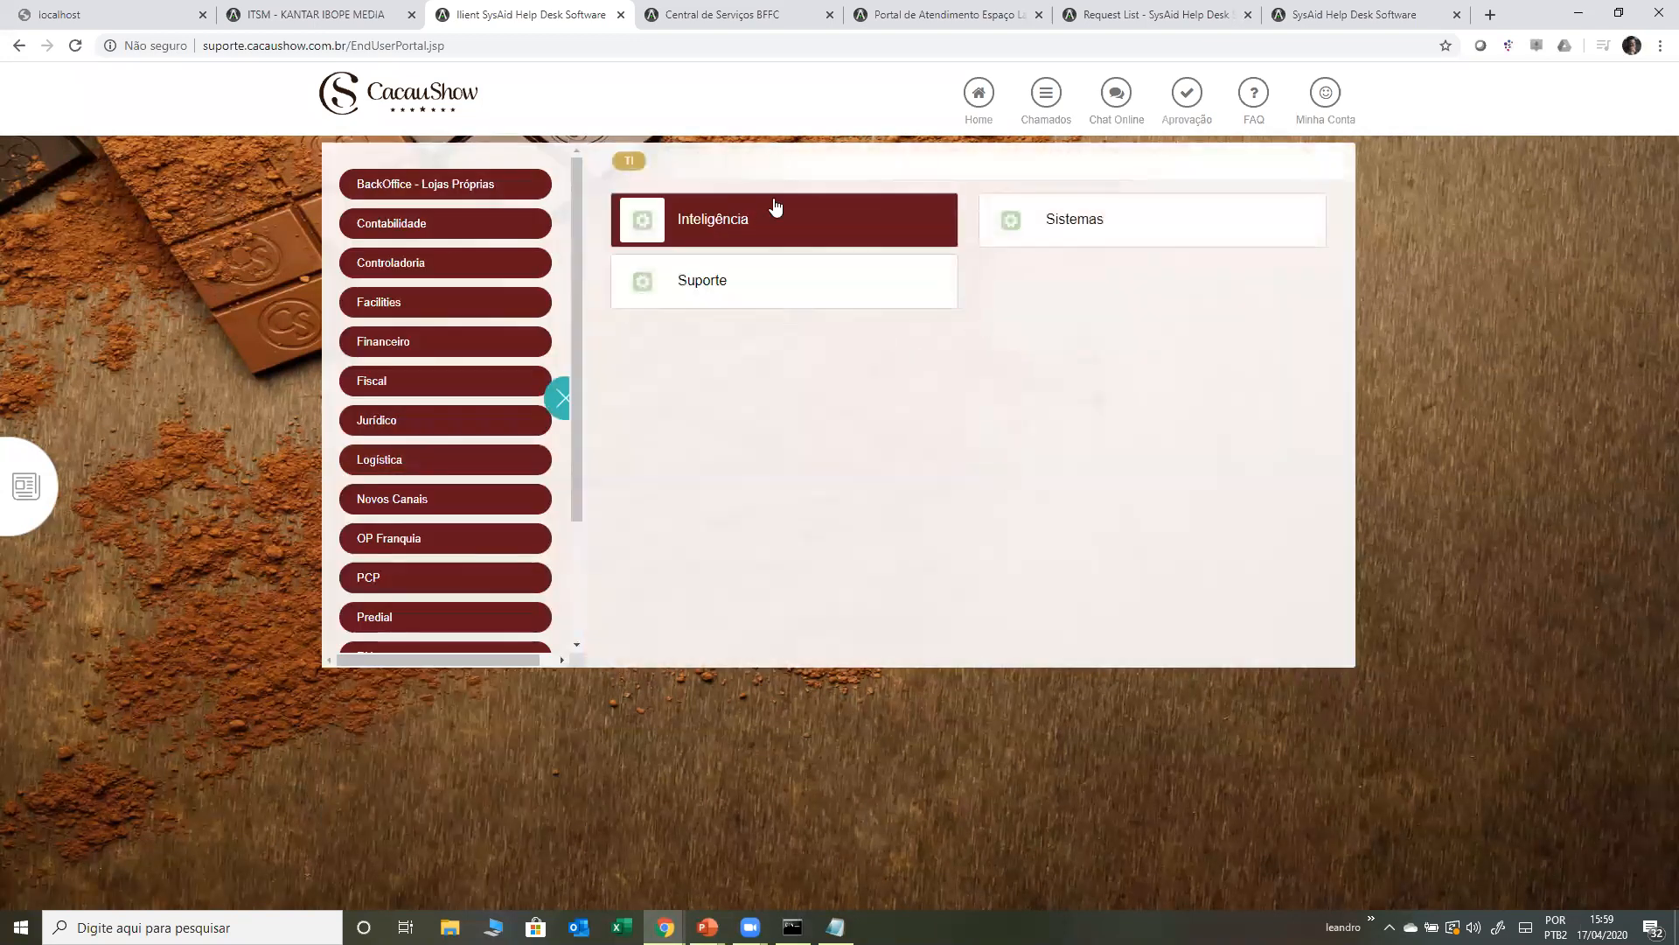
click(1146, 241)
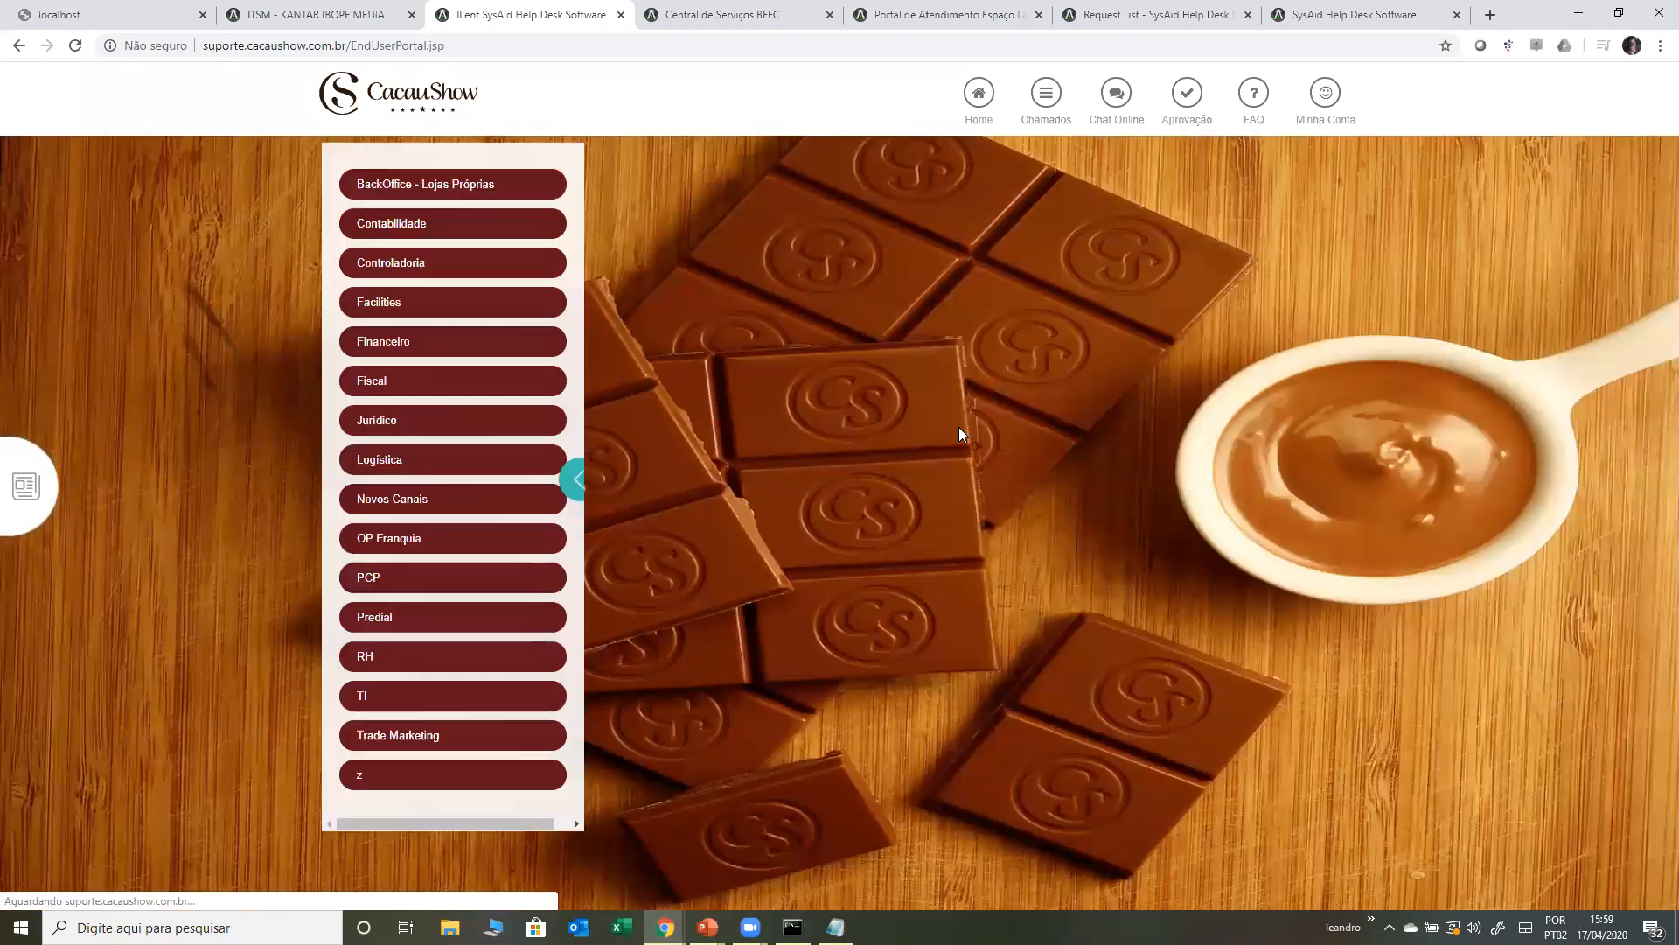
scroll(911, 513, down, 5)
scroll(913, 554, up, 10)
- Log in to the Bob's service portal with the saved credentials
click(767, 17)
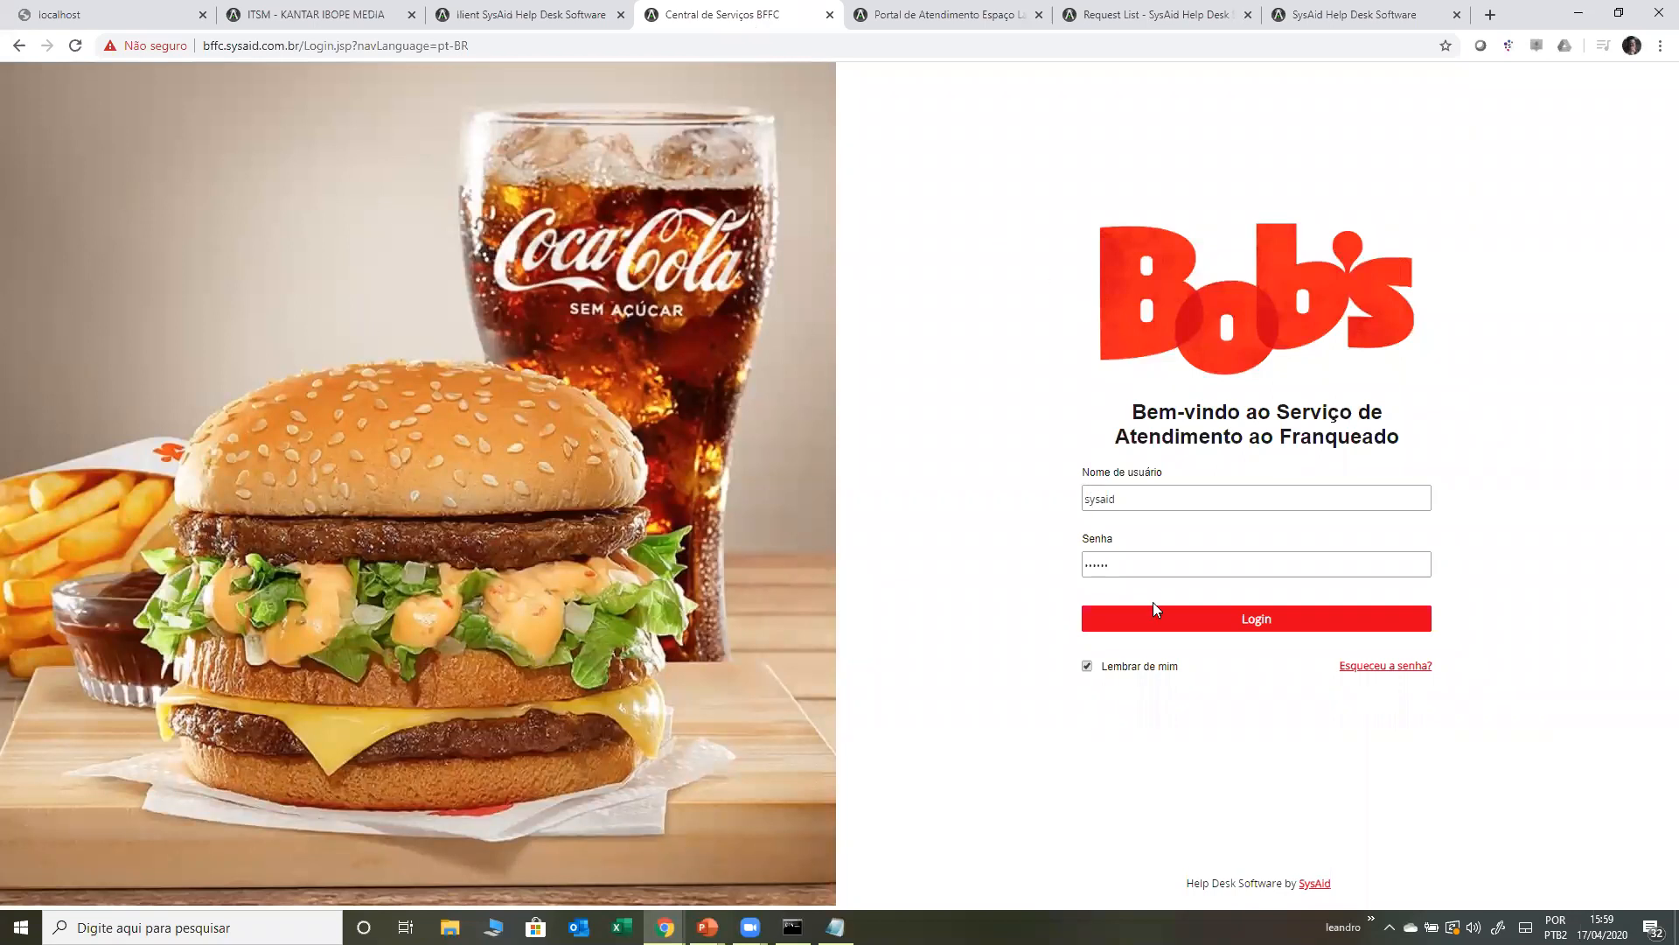
click(1170, 621)
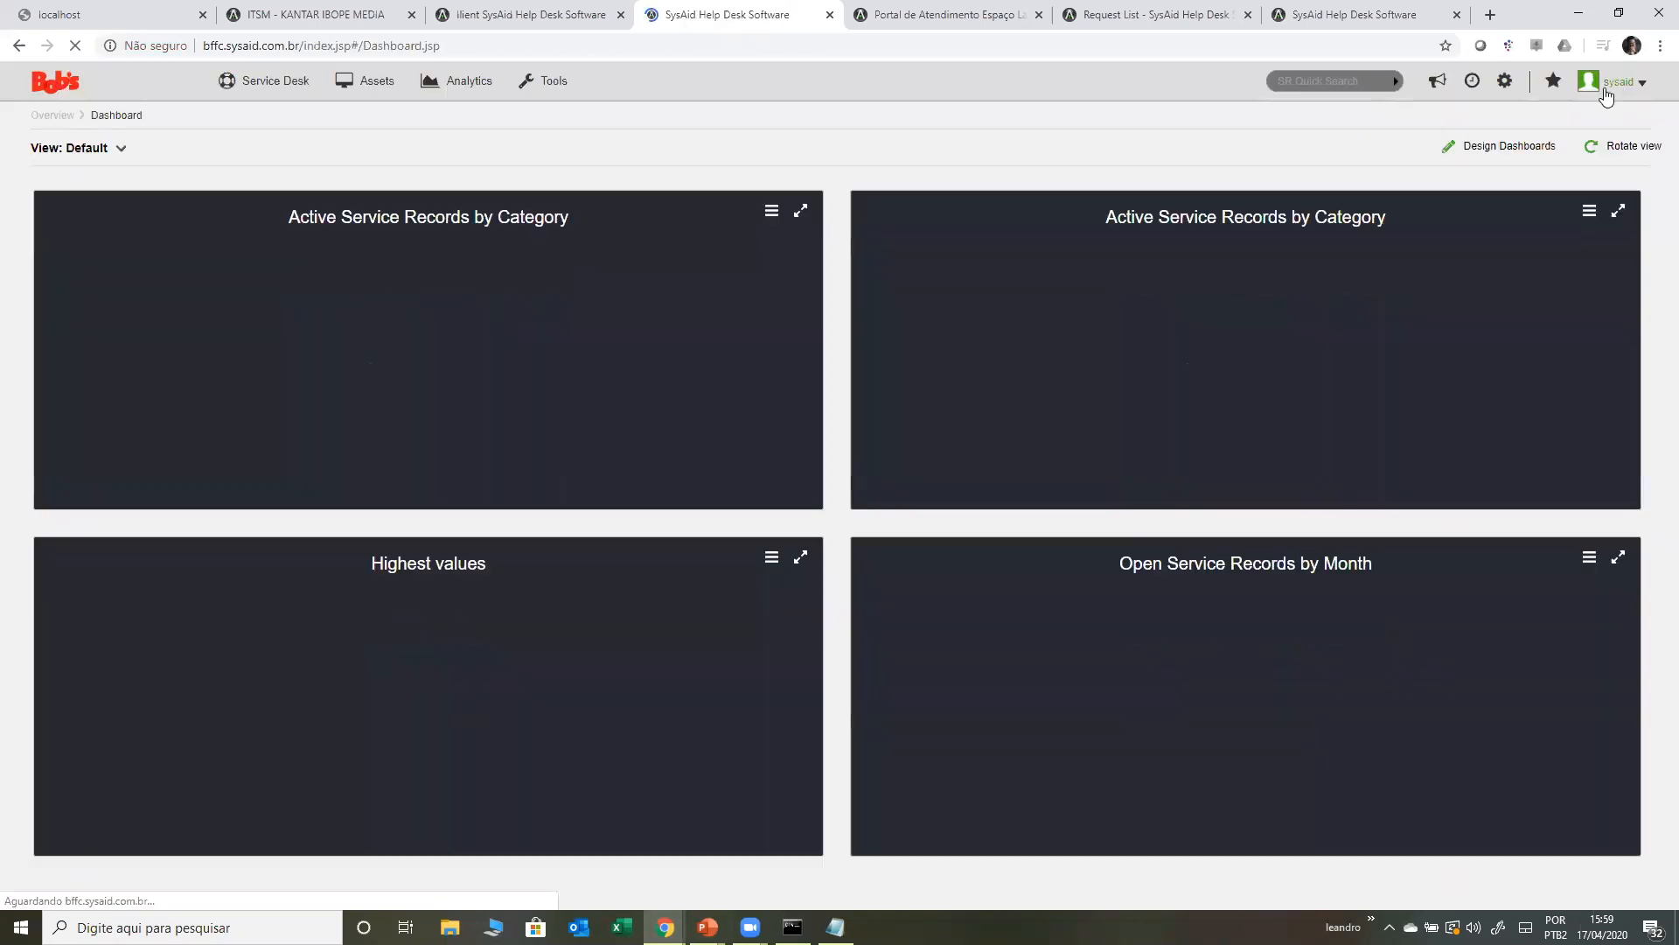
- Dismiss the password-saving offer, open the Bob's Self-Service Portal from the account options, and look through its service catalog
mouse_move(1607, 87)
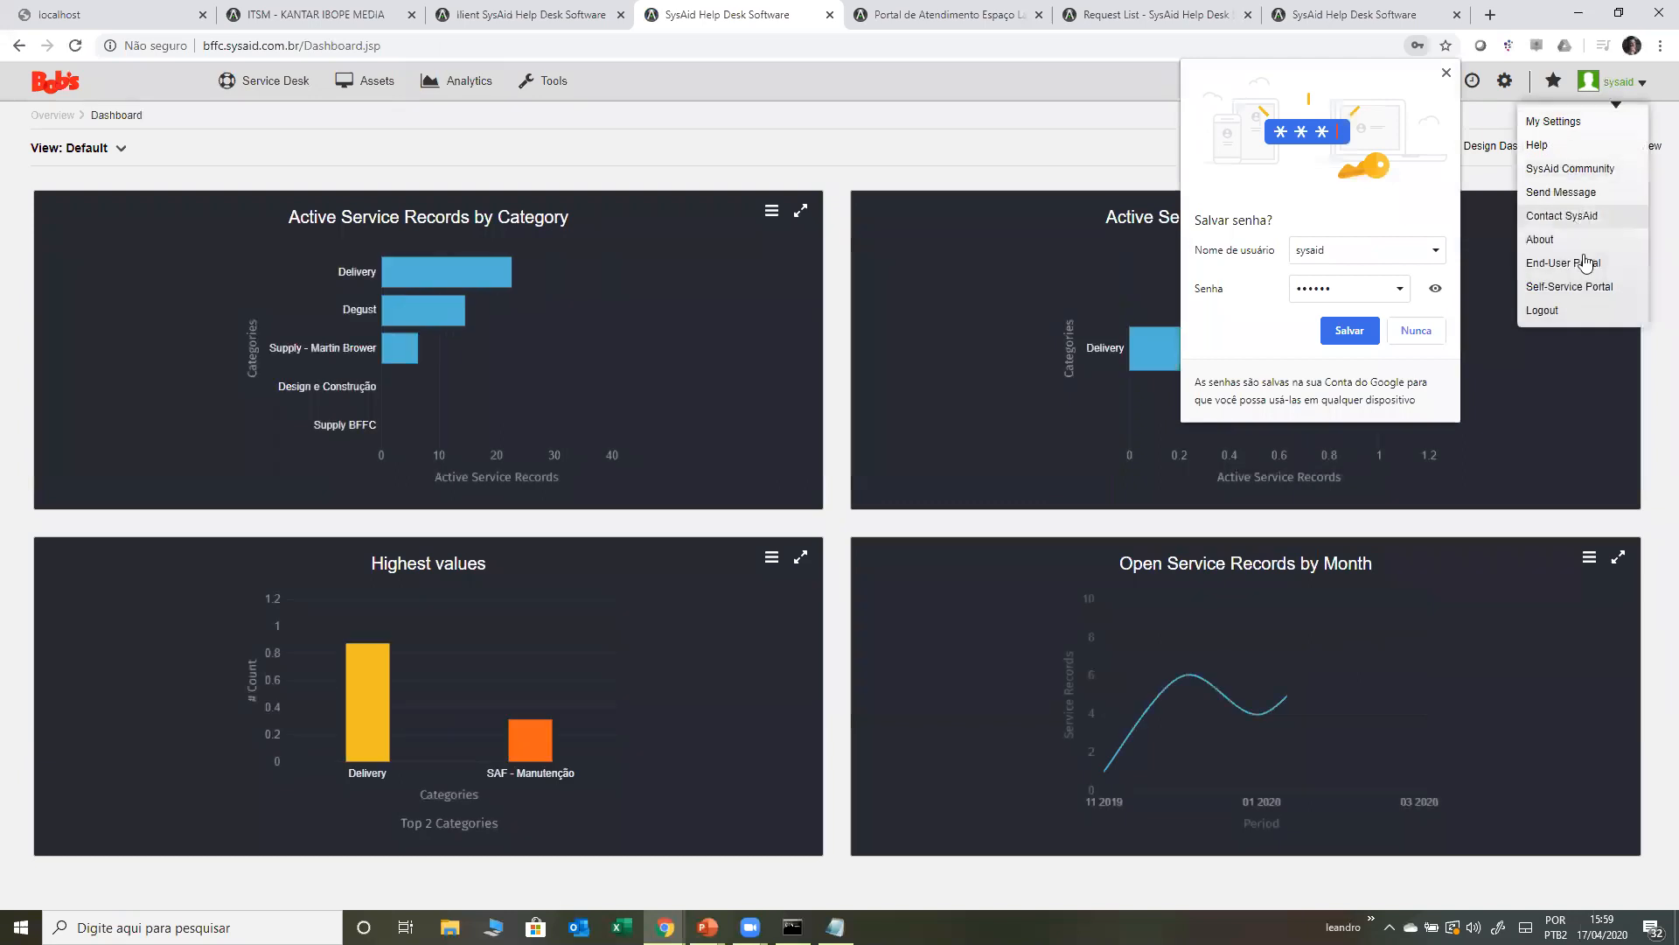
click(1446, 72)
click(1573, 286)
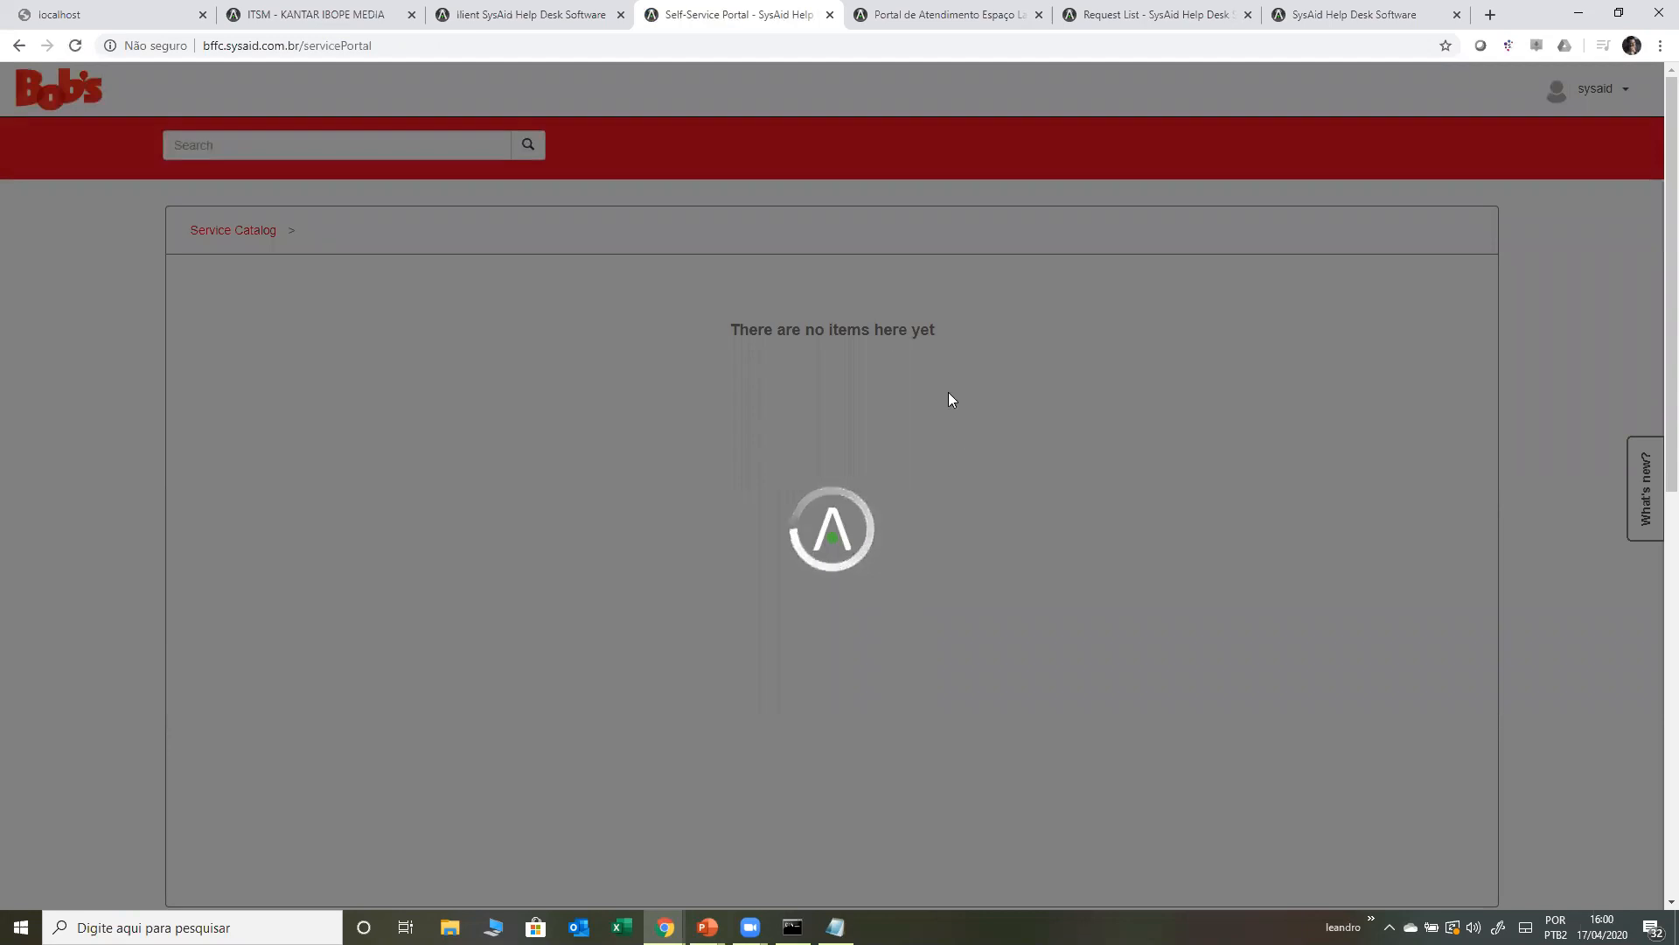
scroll(1173, 532, down, 3)
scroll(1173, 615, up, 3)
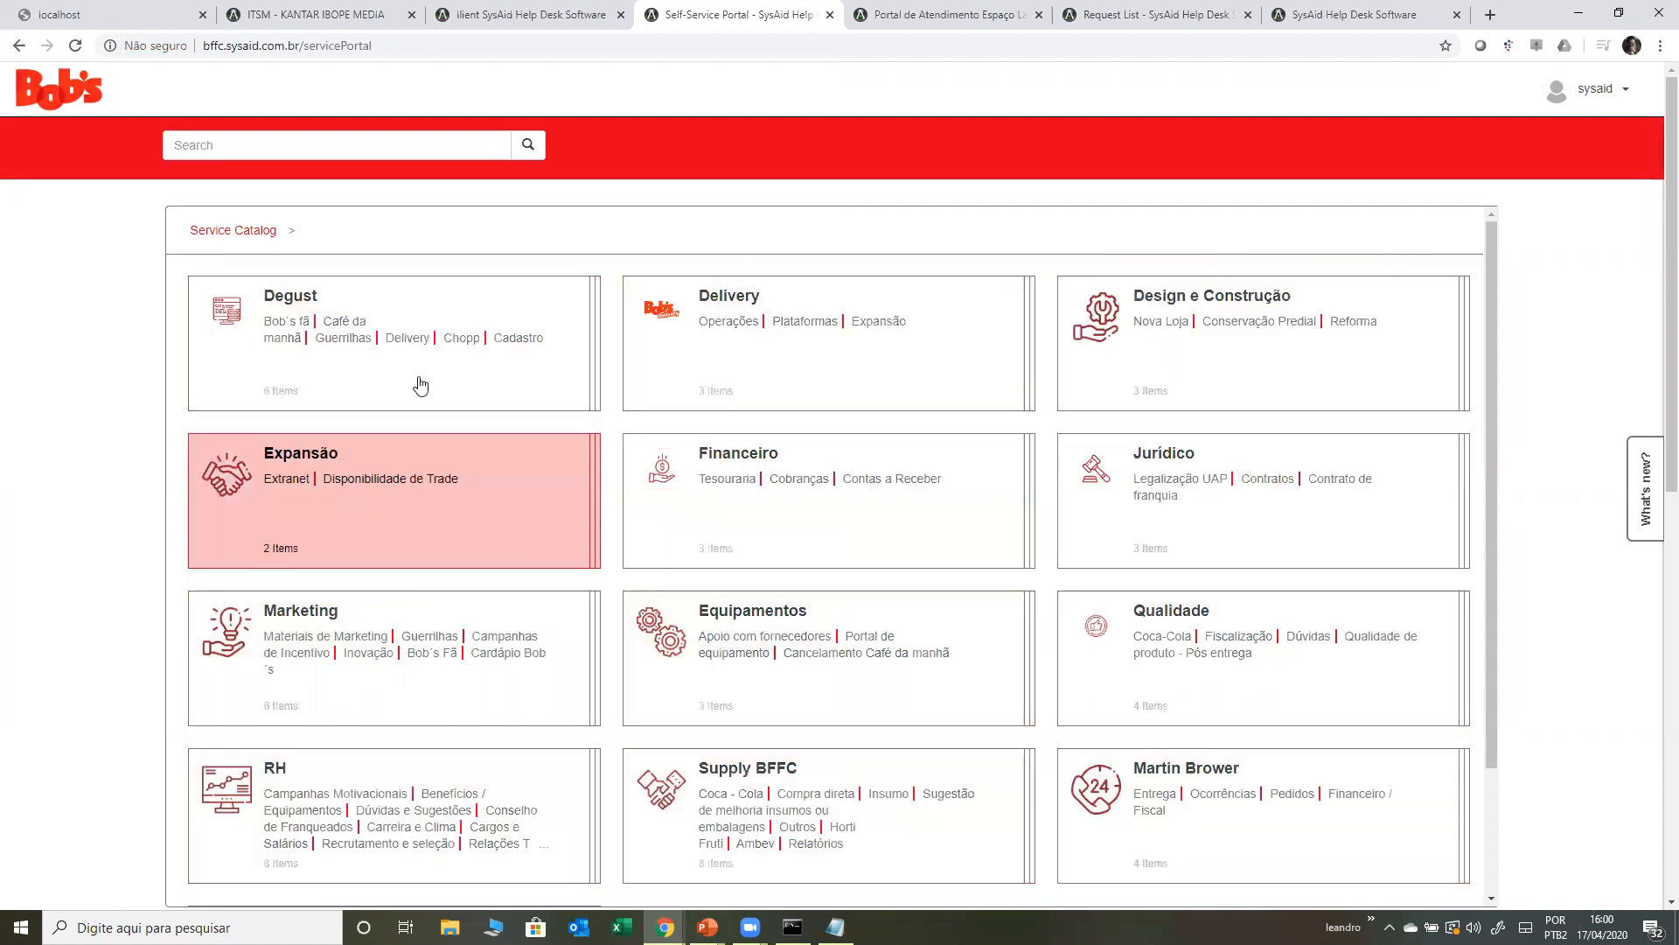
- Look at the services inside the Degust and Supply BFFC categories and return to the Bob's service catalog
click(567, 328)
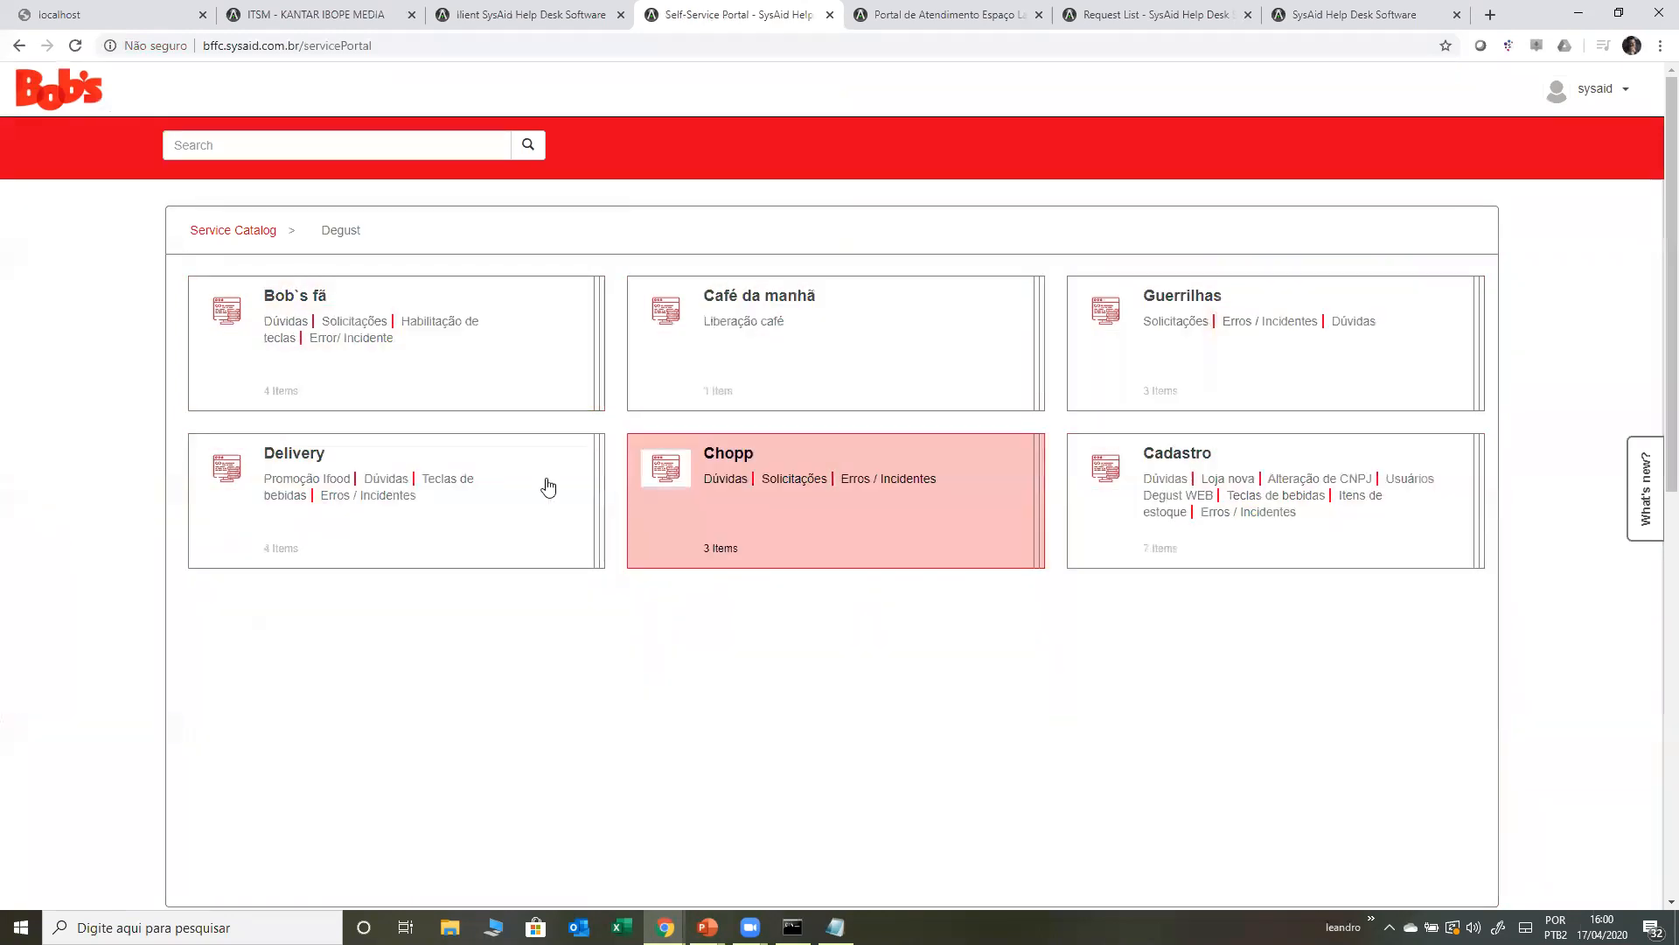
click(232, 234)
scroll(700, 408, down, 1)
scroll(699, 408, up, 1)
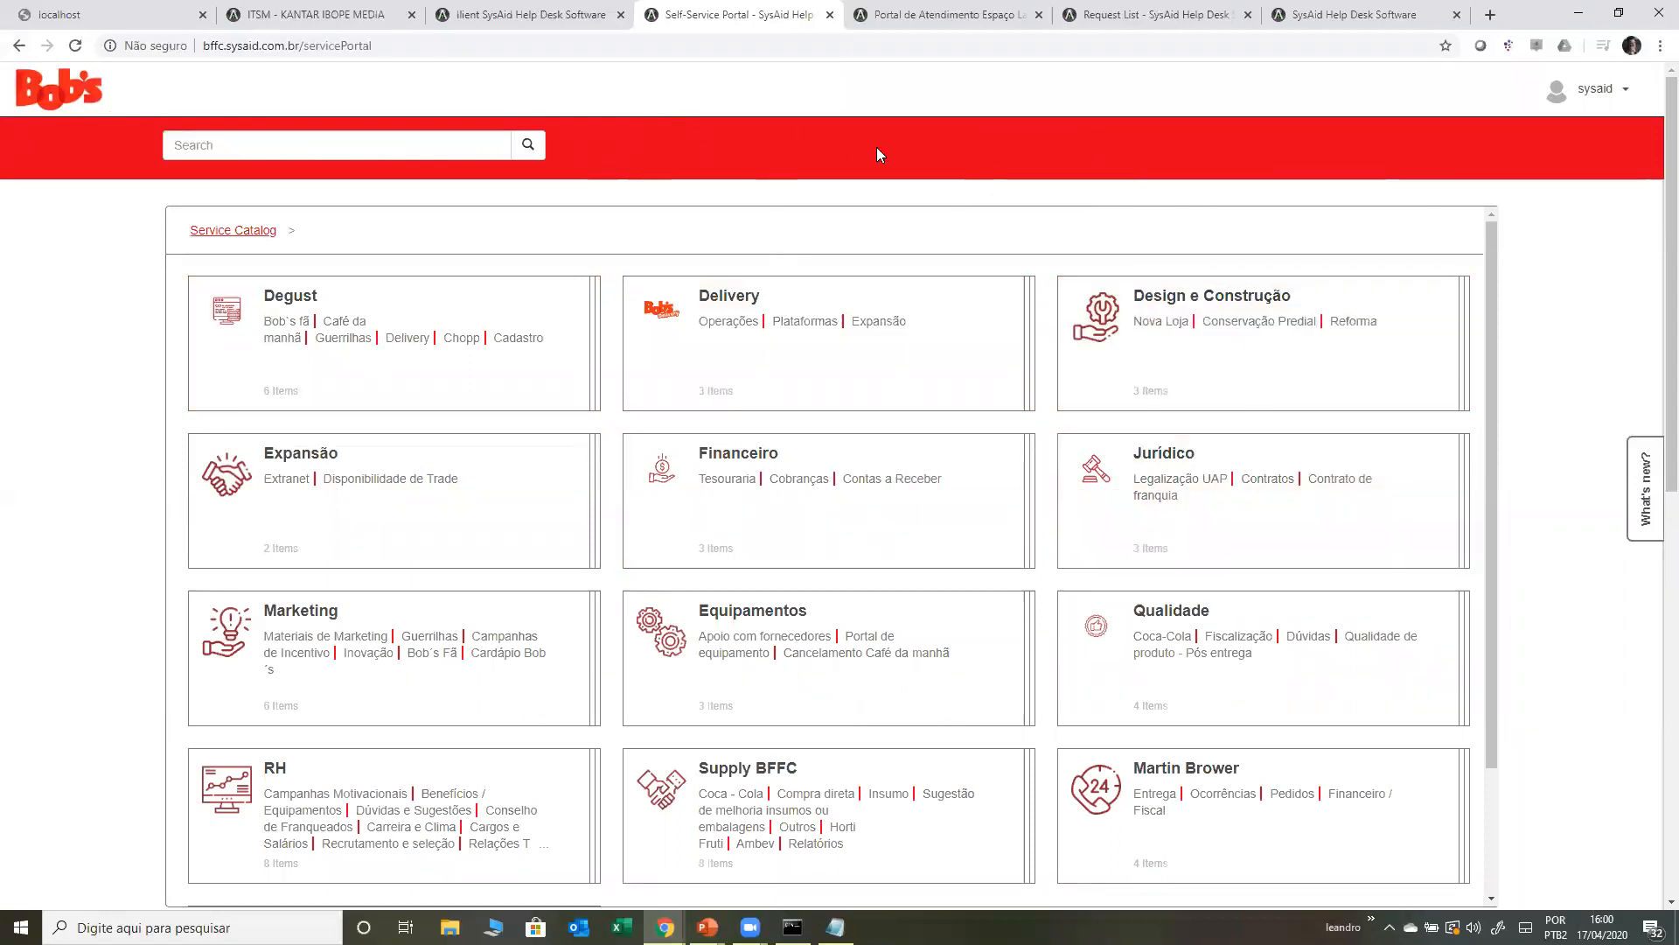
scroll(1372, 569, down, 2)
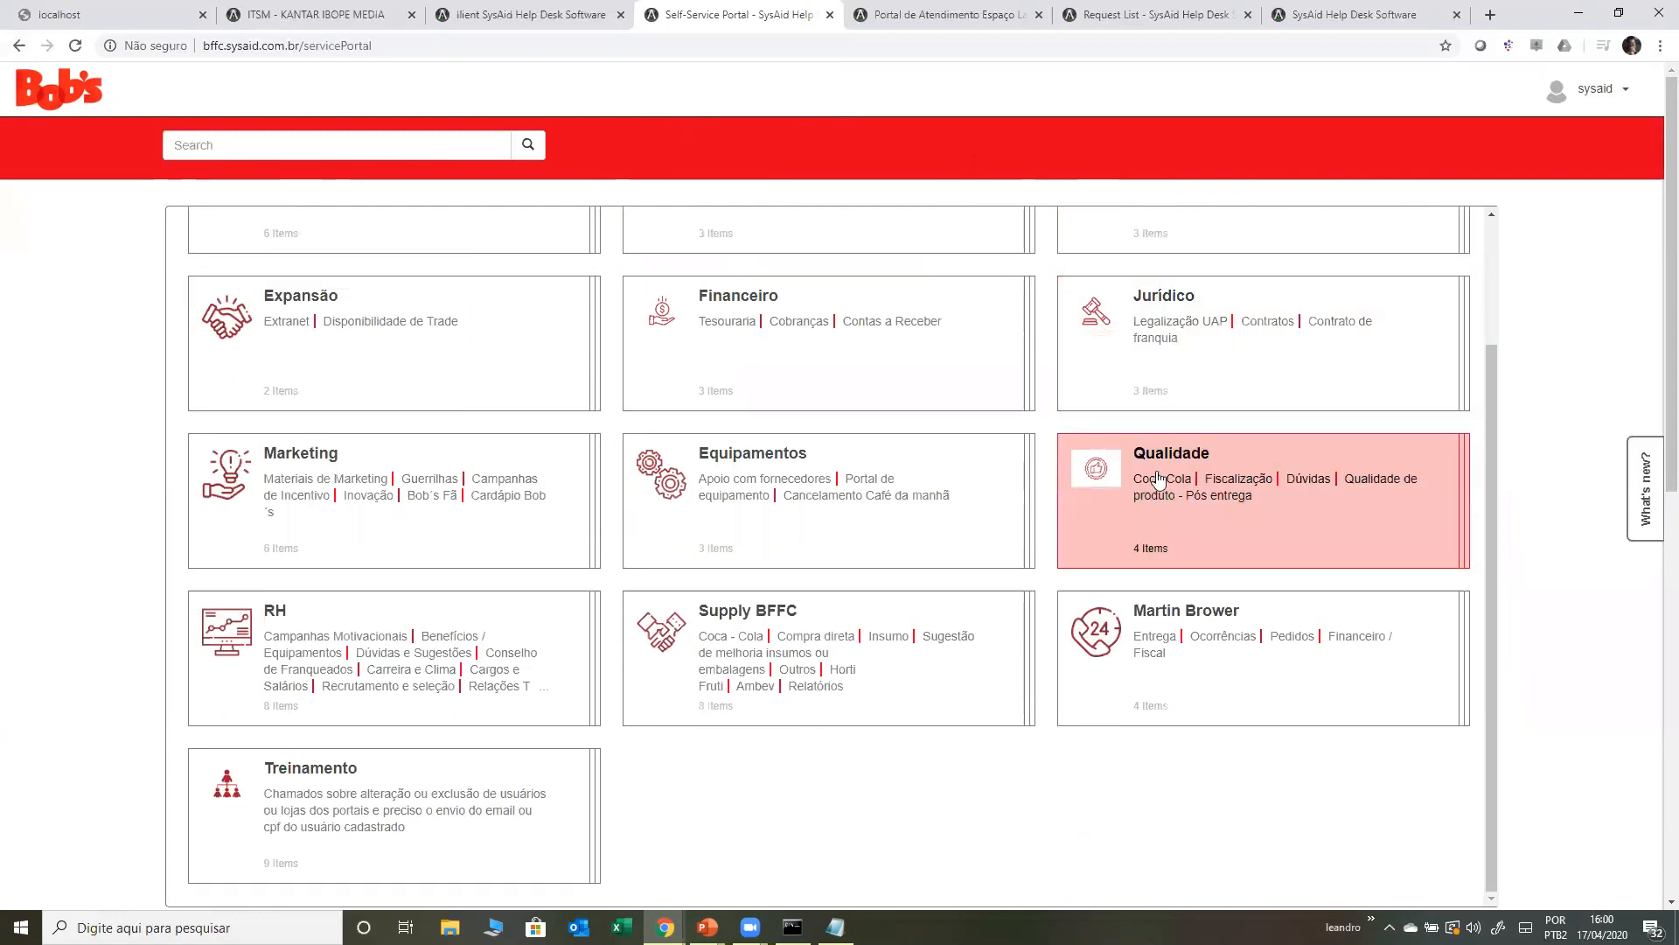
click(703, 620)
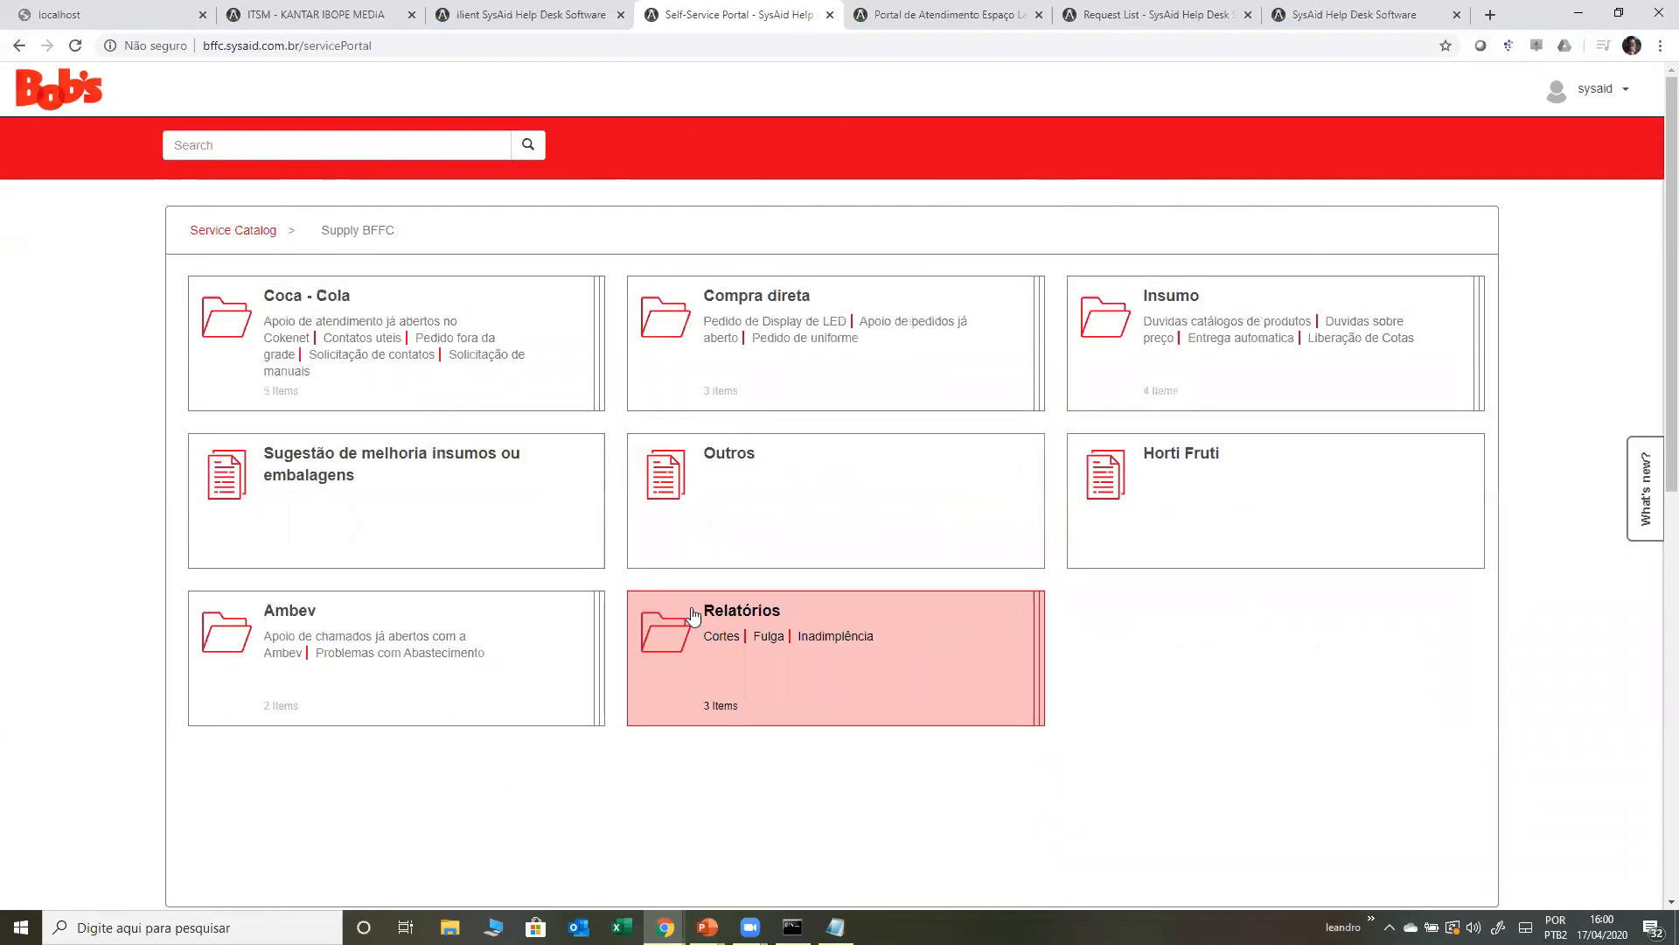
click(212, 232)
- Log in to the Espaço Laser portal with the saved credentials and open its Tecnologia da informação category
click(949, 15)
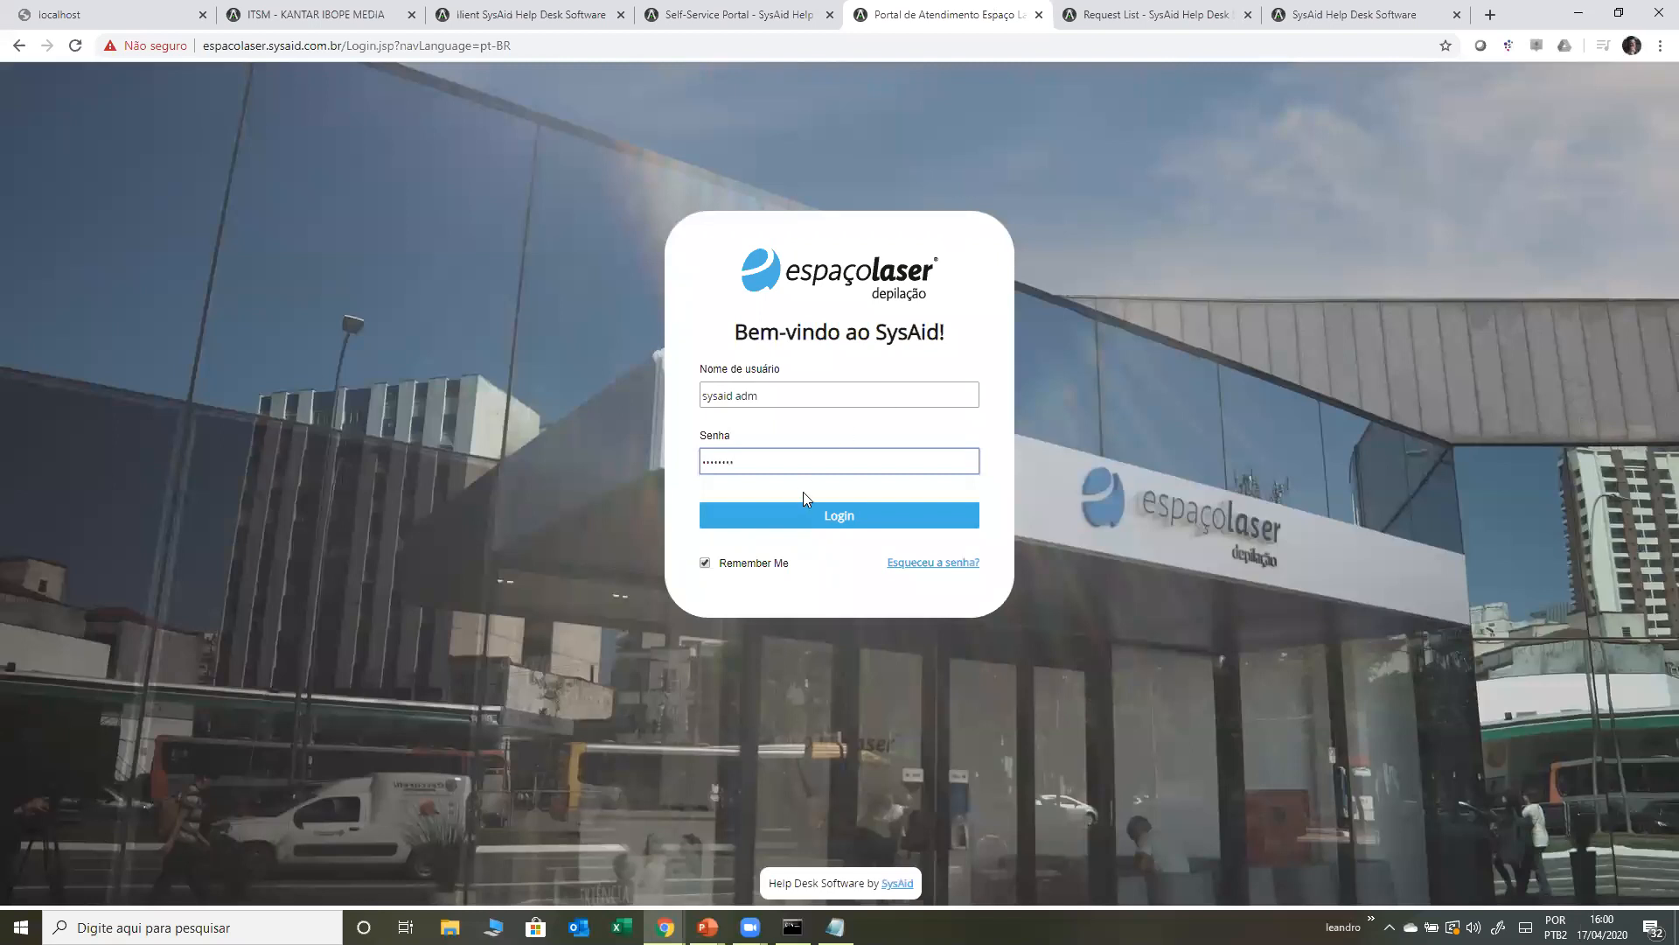
click(833, 514)
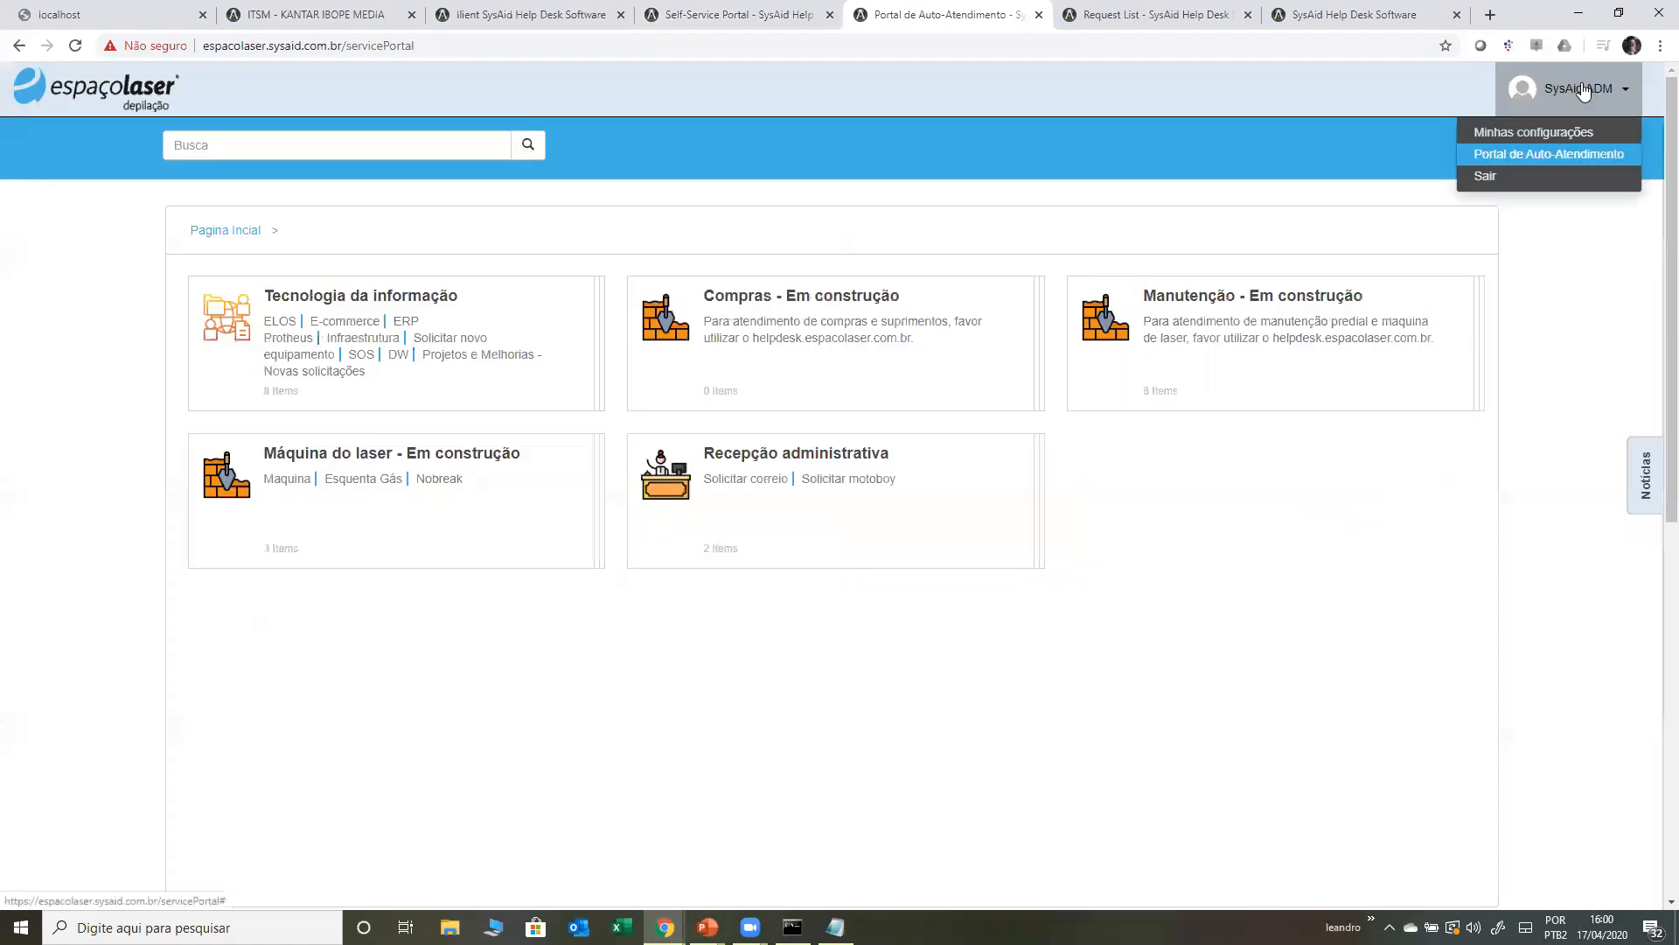
click(501, 315)
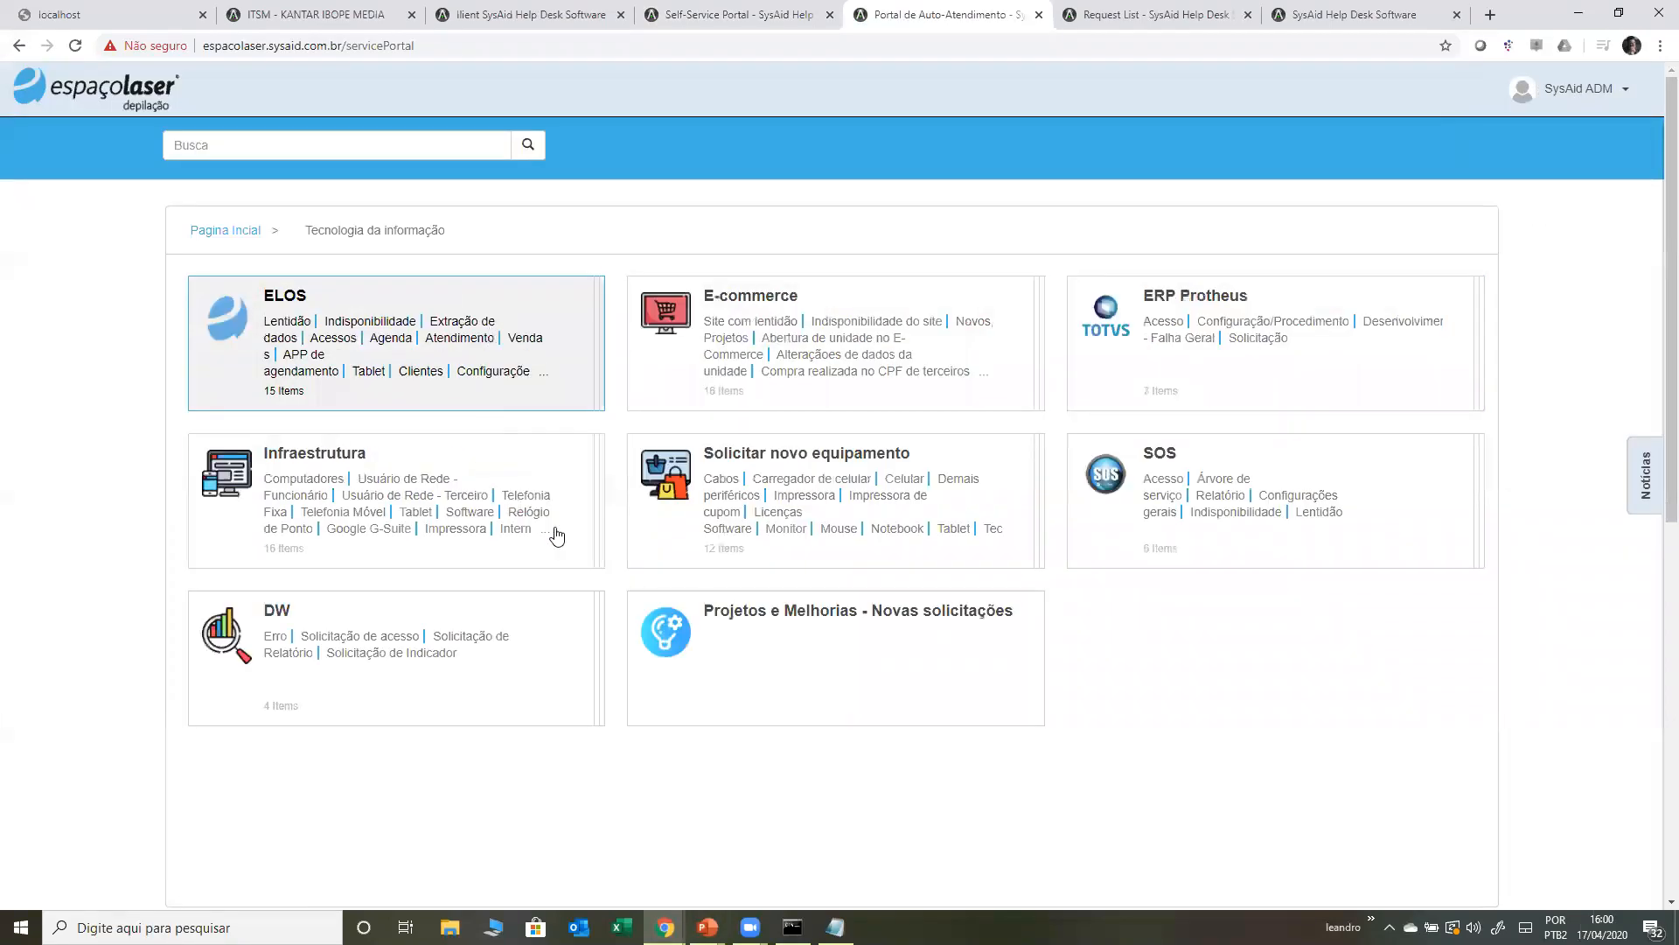
- Look through the ELOS services and open the incident form for Lentidão
click(408, 297)
scroll(823, 665, down, 2)
scroll(393, 367, up, 2)
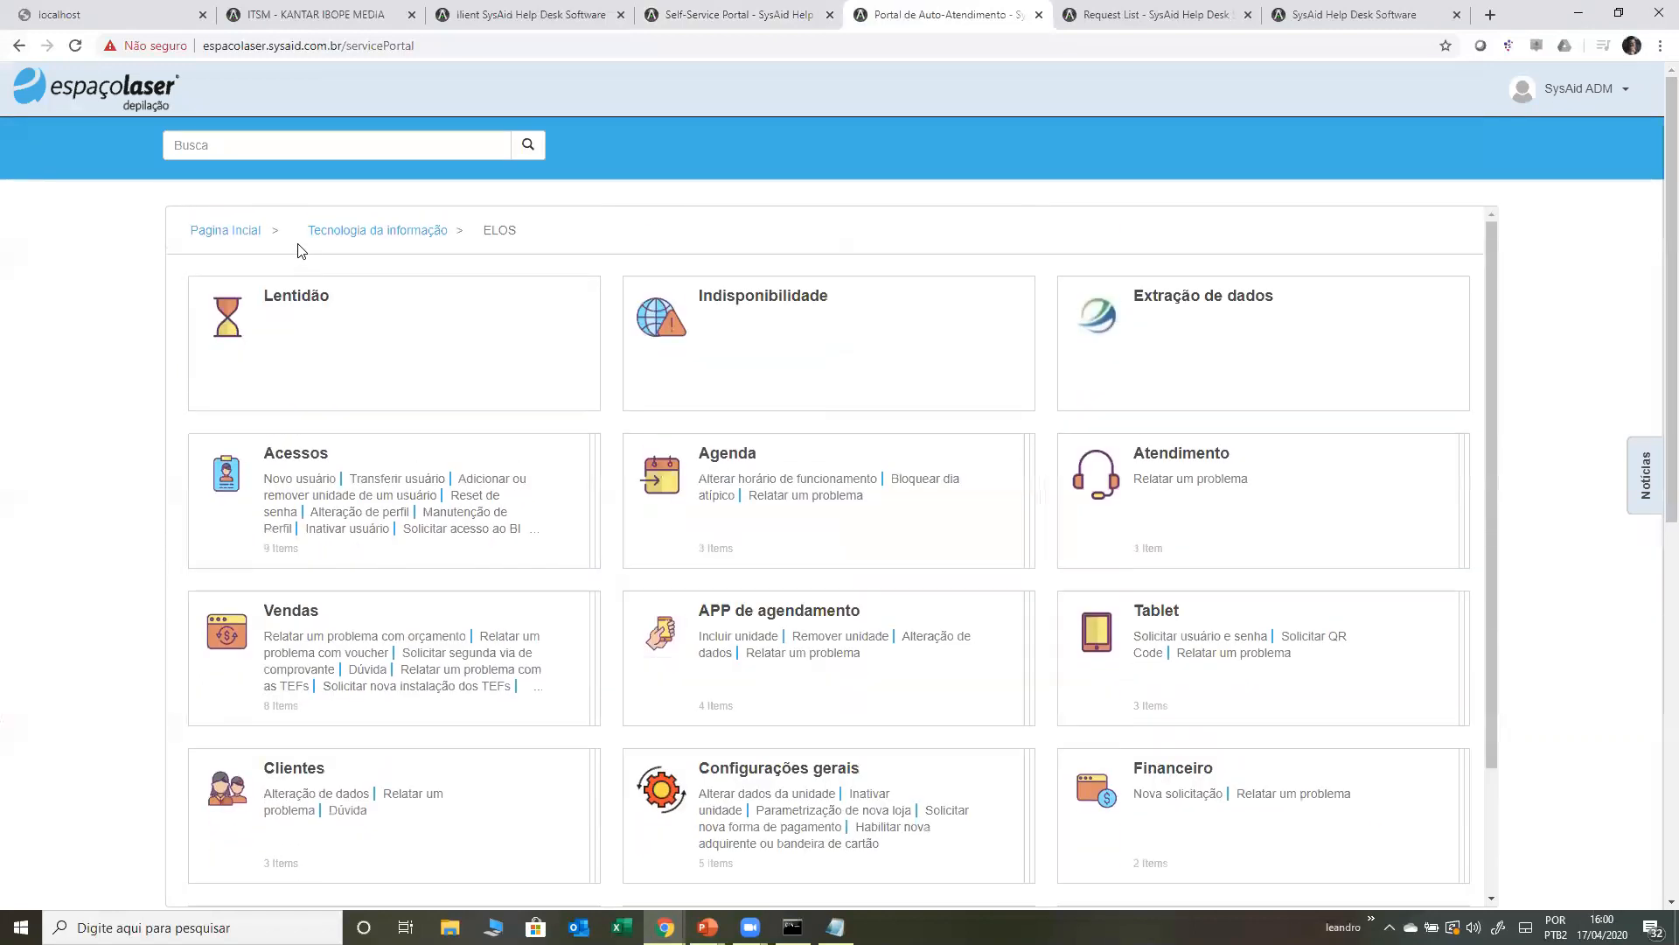
click(397, 388)
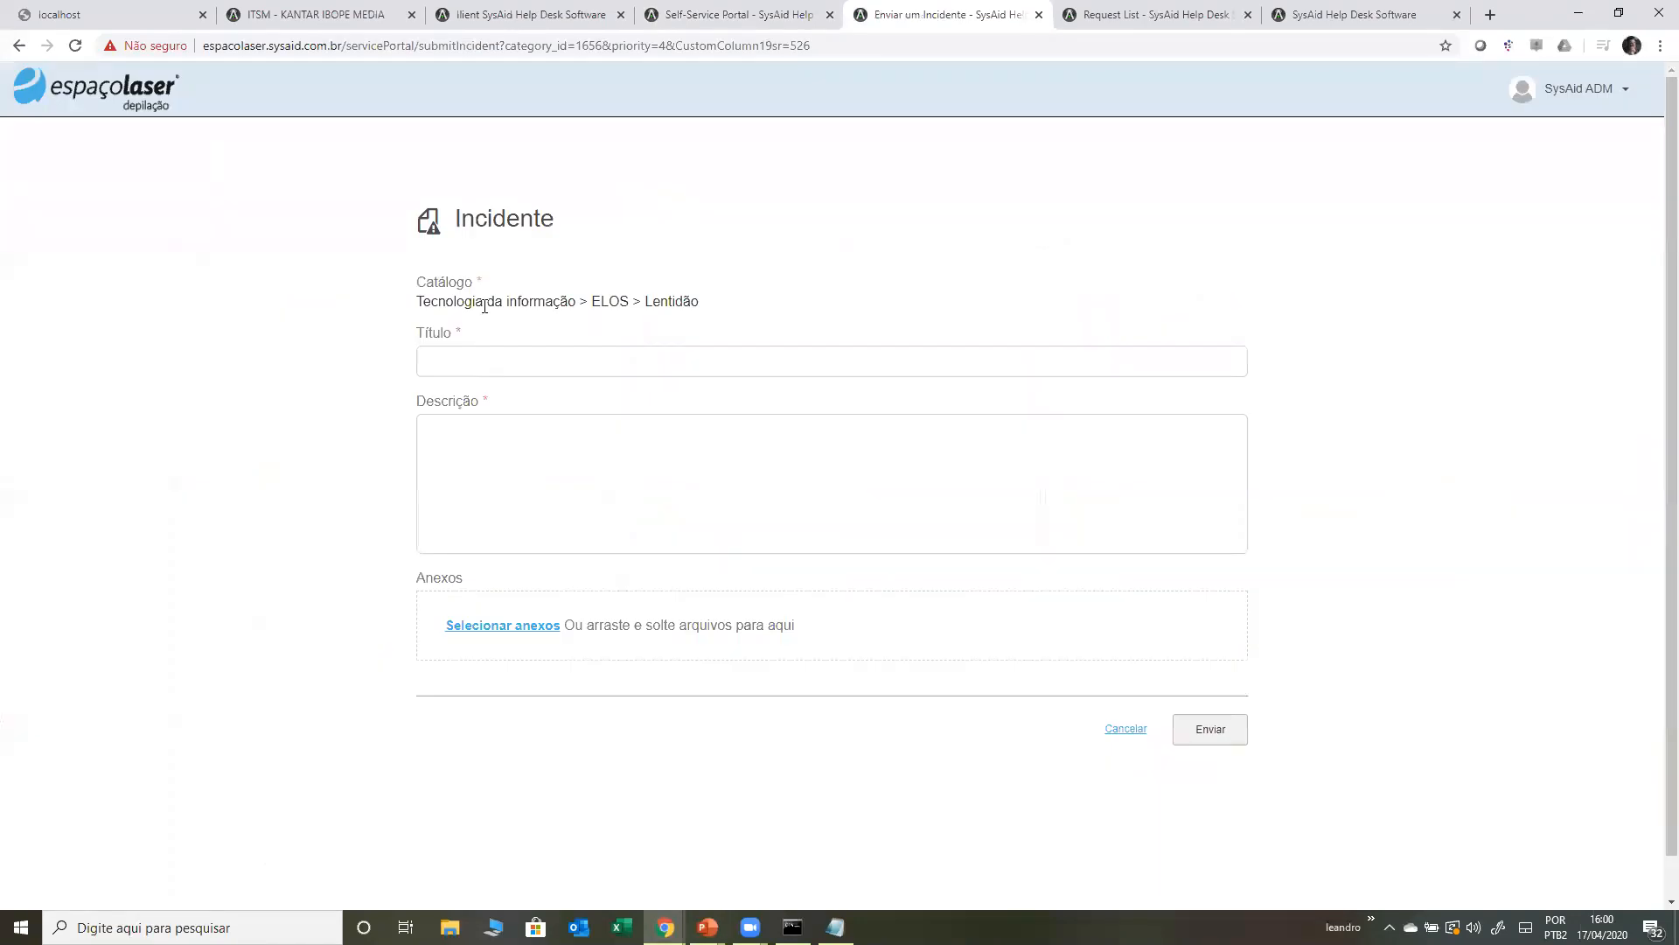
- Leave the Lentidão incident form and return to the home page of the Espaço Laser portal
click(1156, 9)
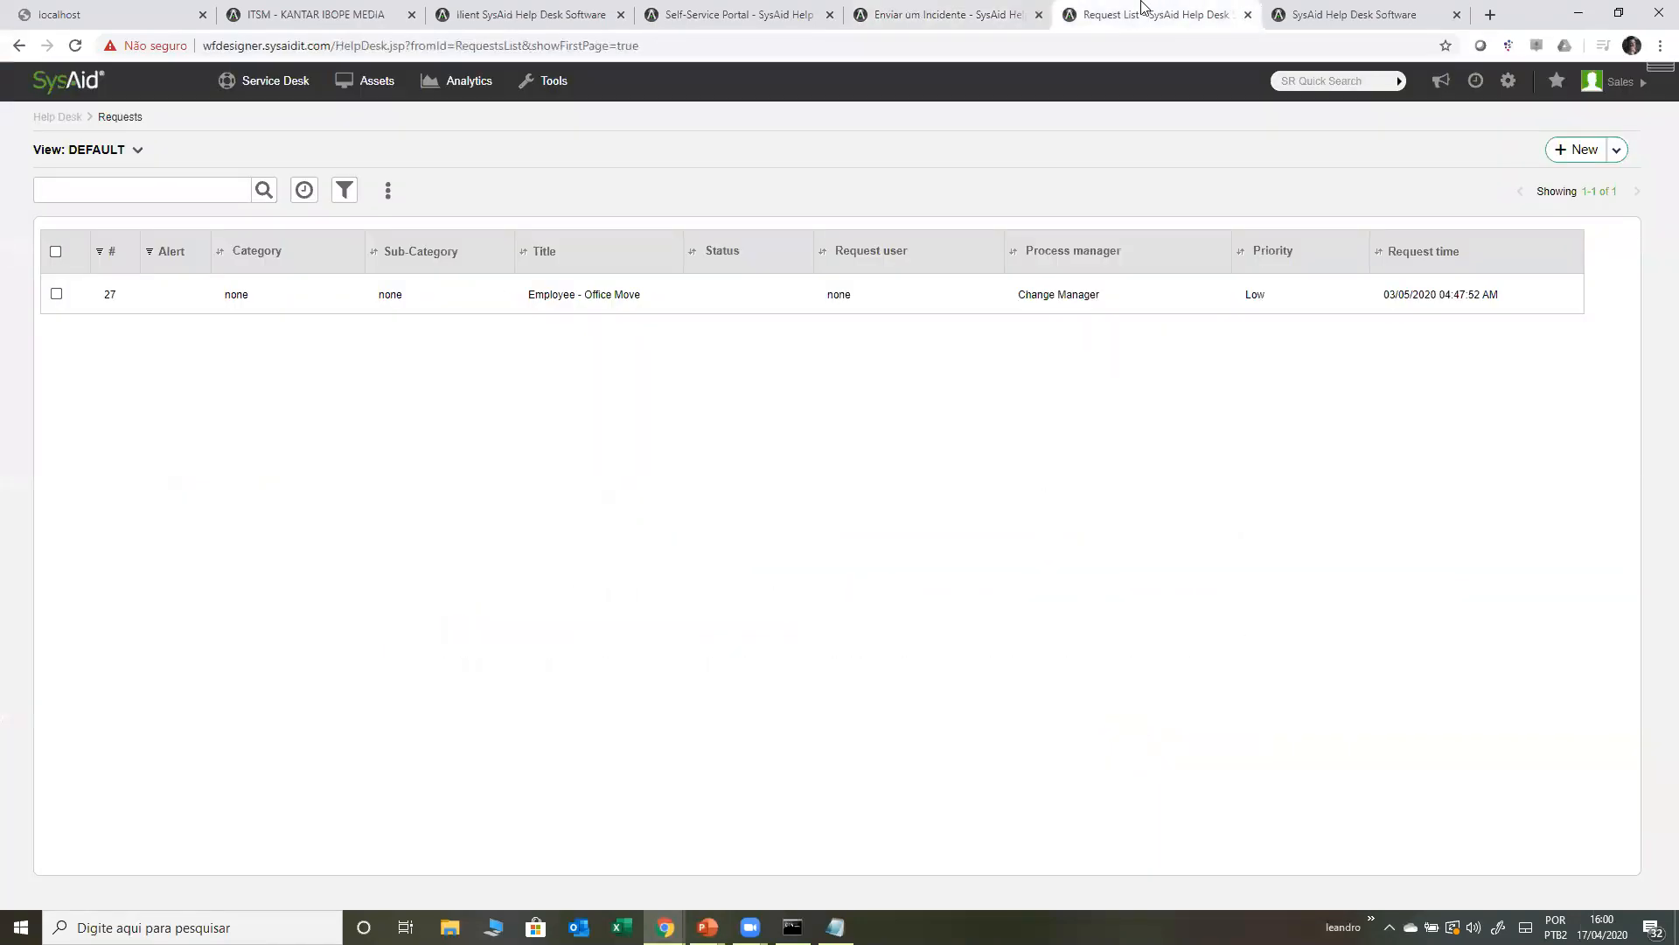
click(1015, 10)
click(100, 95)
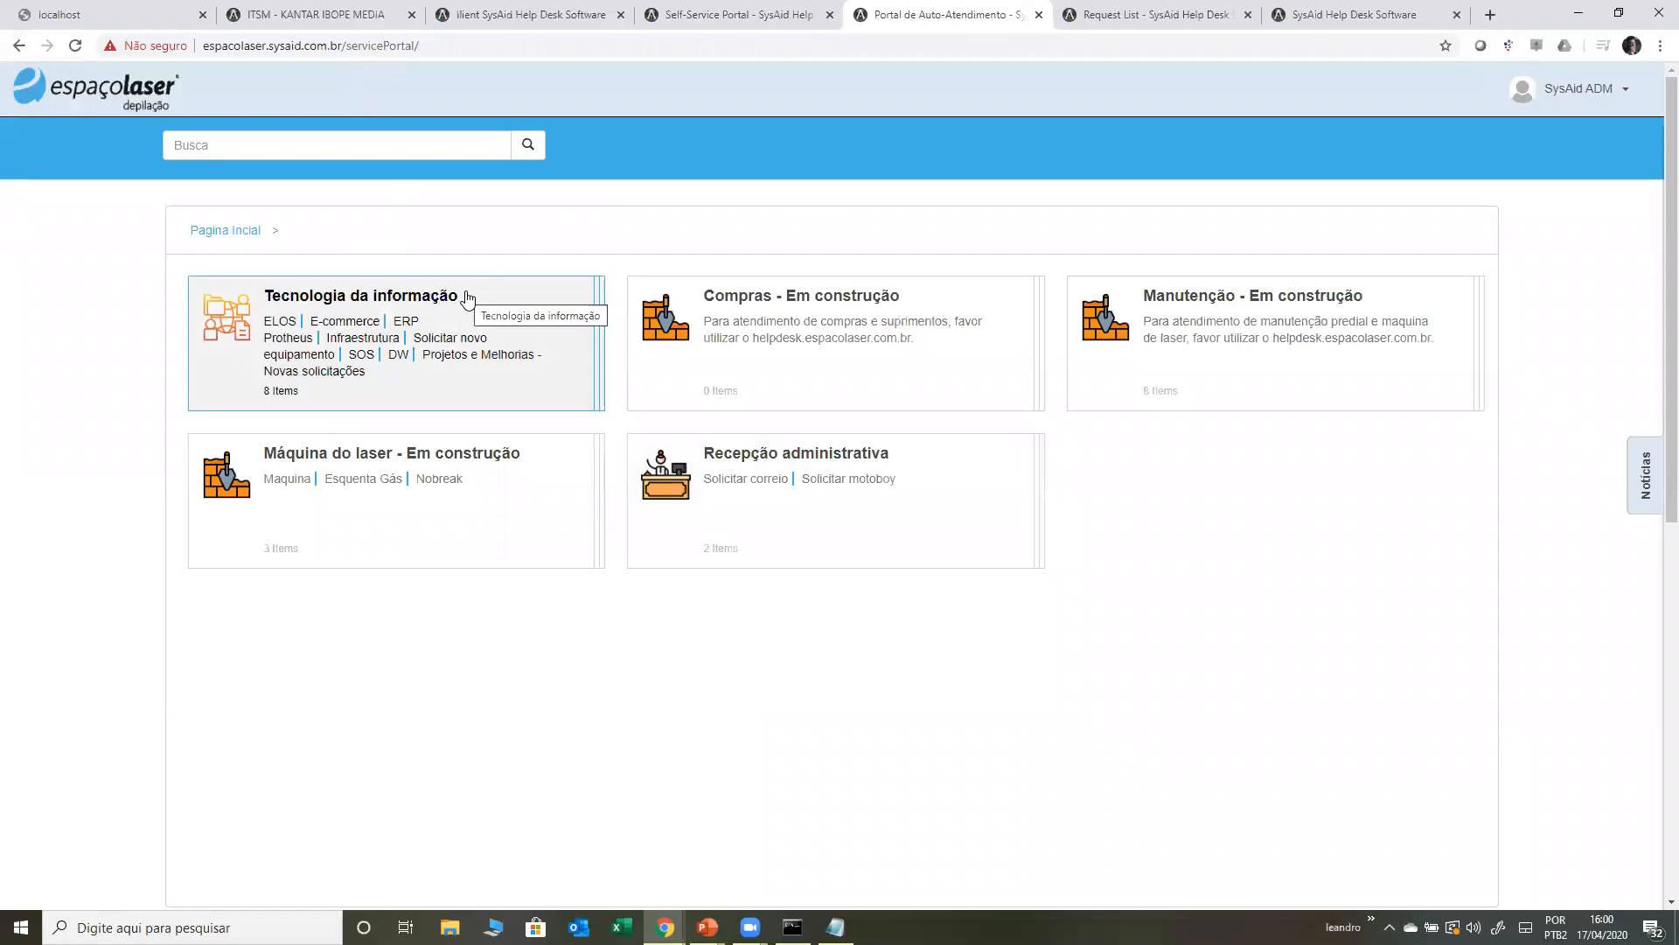
- Check the open Bob's portal, BI Analytics, request list and localhost:8080 pages
click(798, 7)
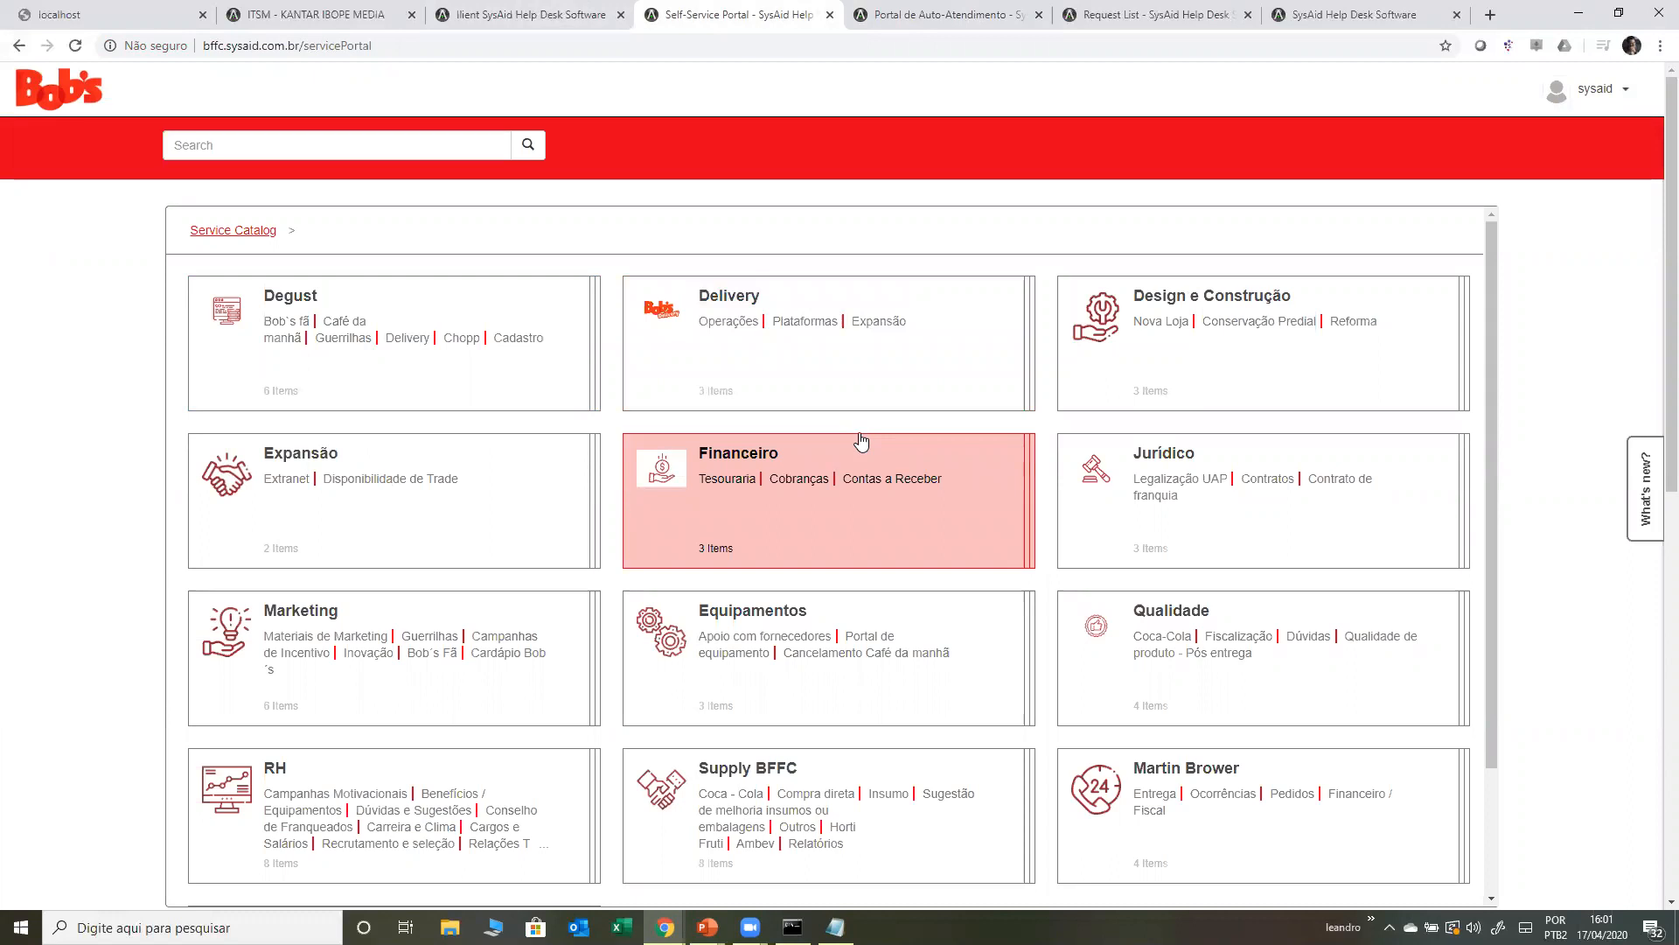
click(1303, 11)
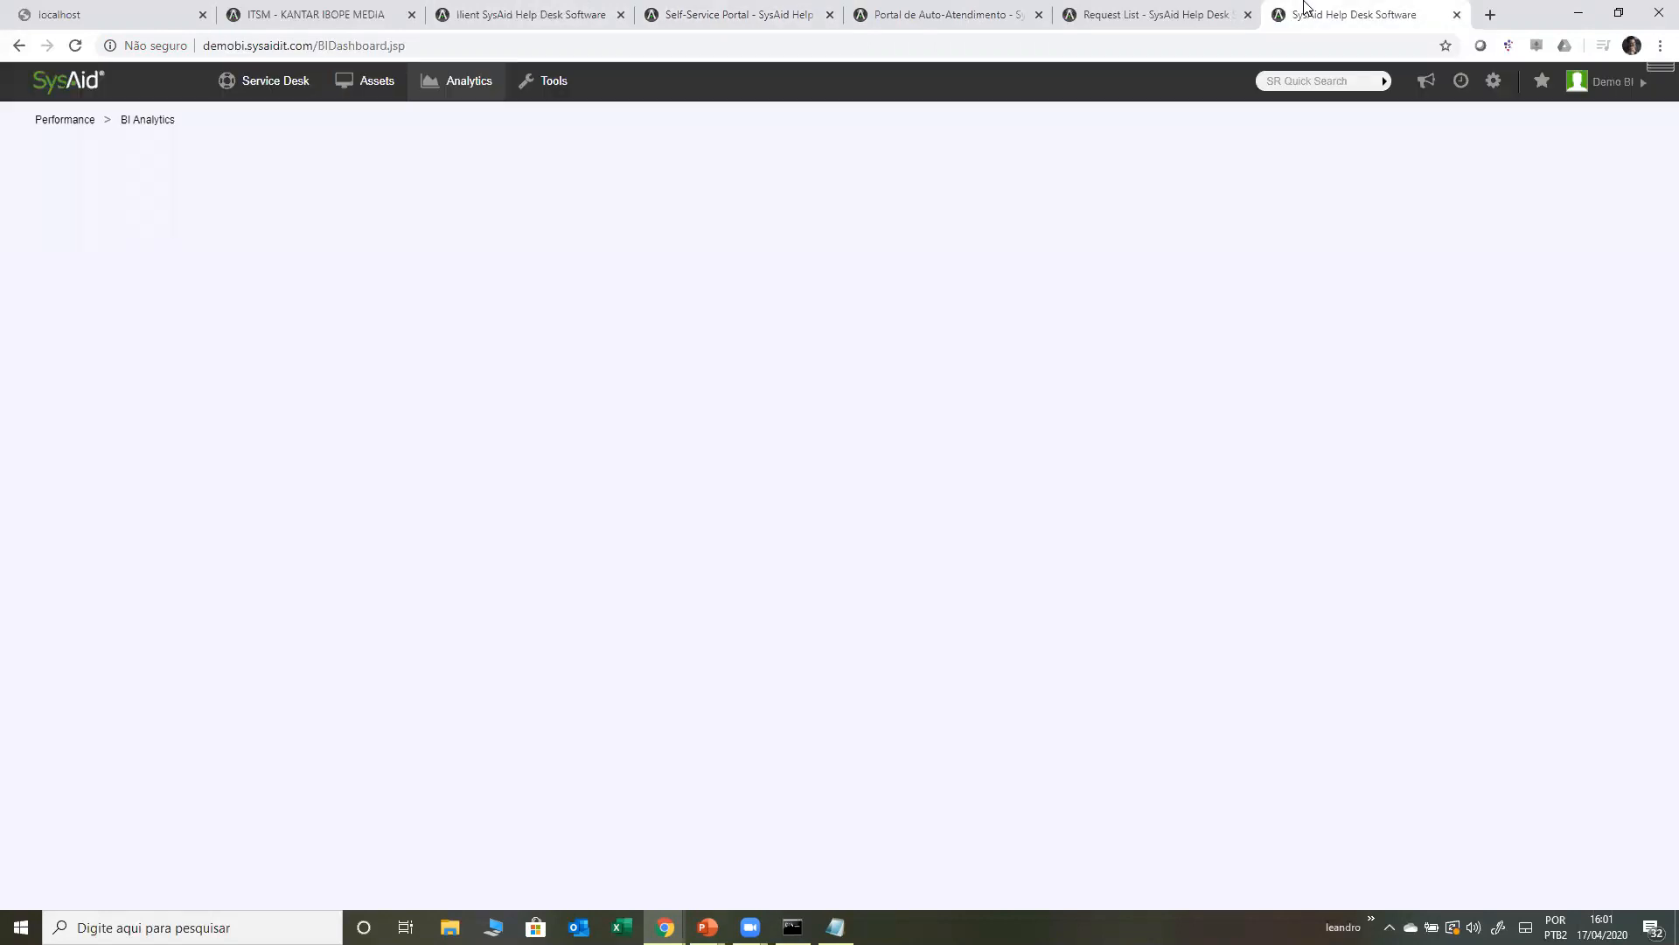
click(1178, 9)
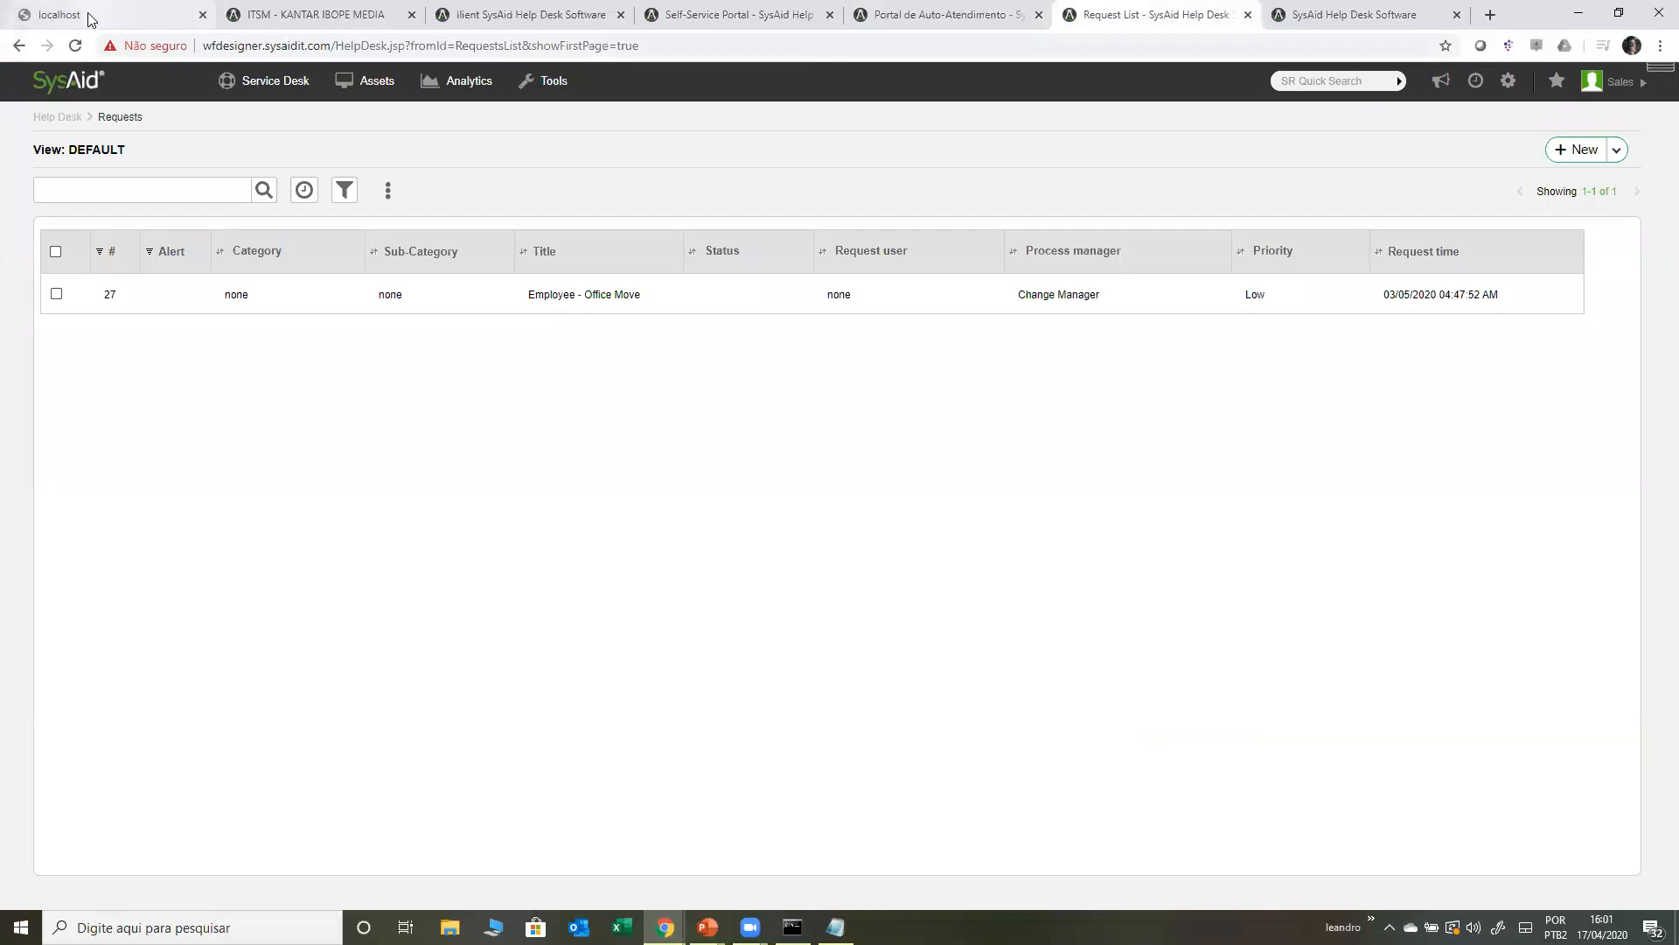
click(131, 14)
click(203, 48)
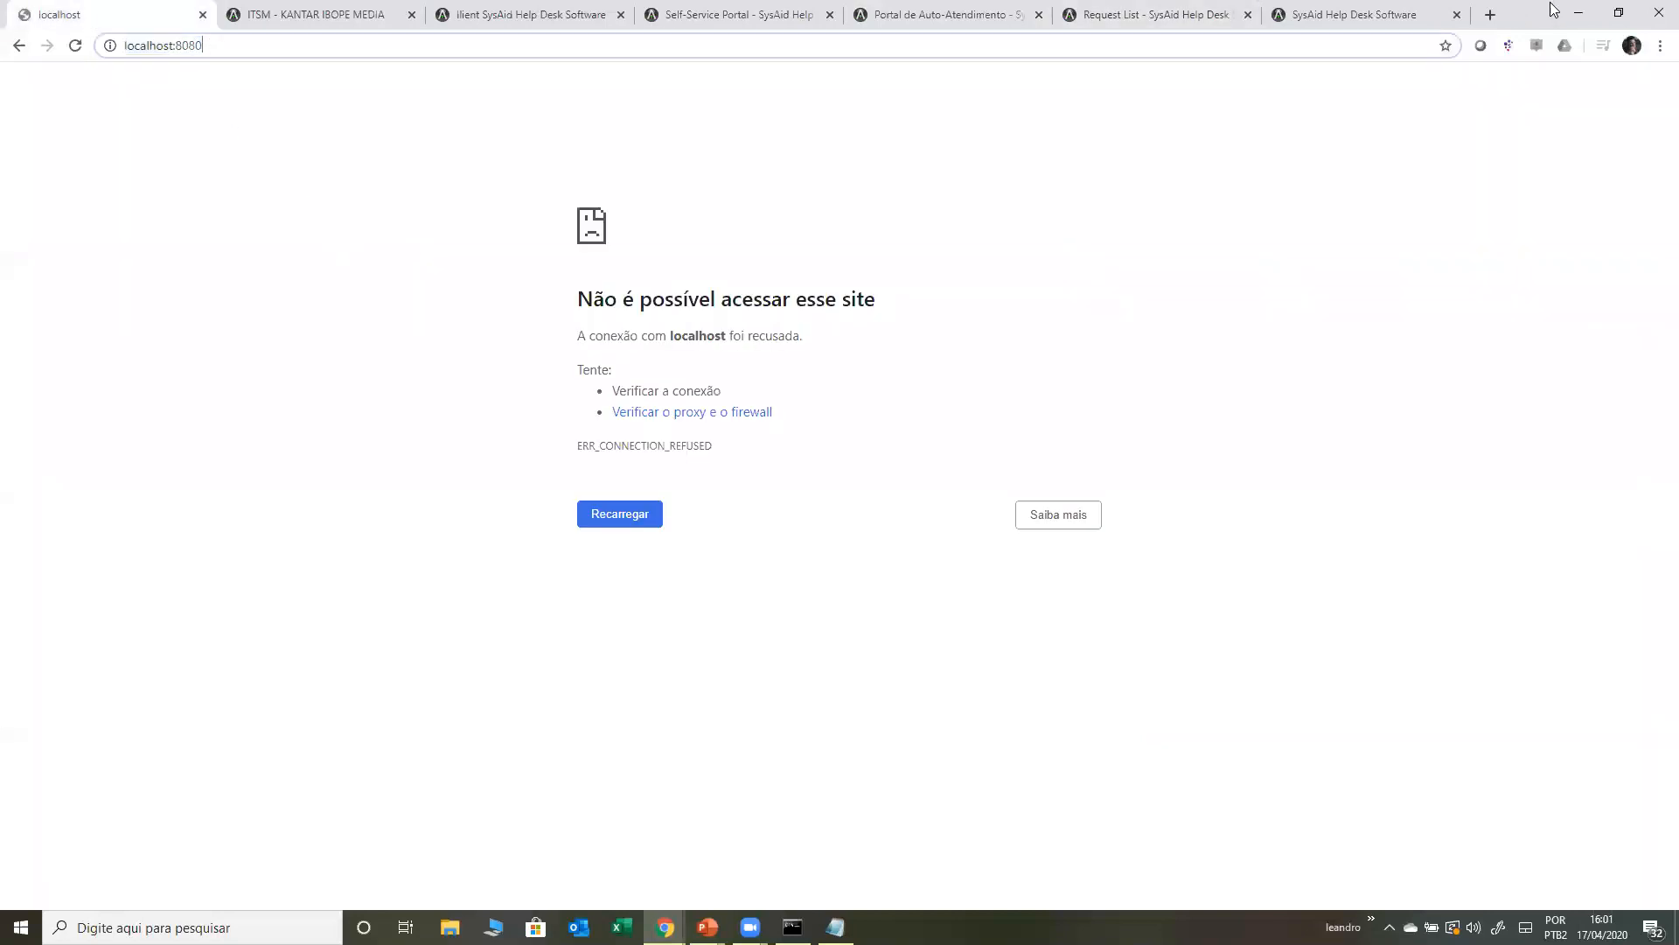
- Switch to the window with the Coca-Cola themed portal, log out, and log in to the SysAid manager dashboard
mouse_move(664, 926)
click(848, 853)
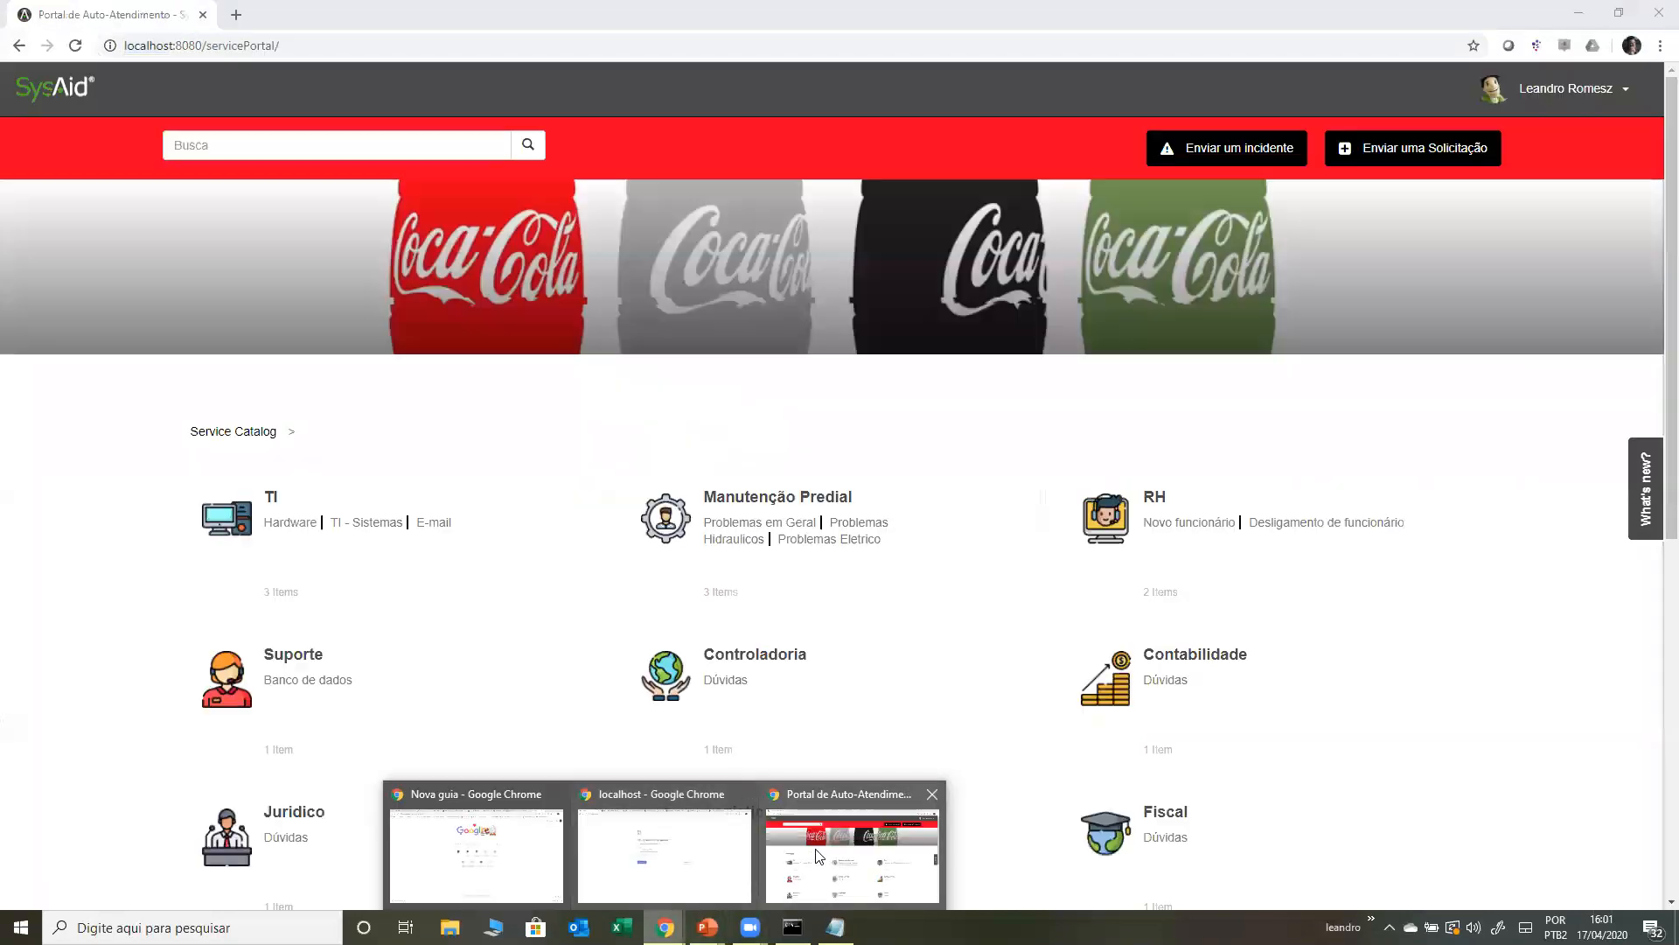
click(1572, 102)
click(1523, 230)
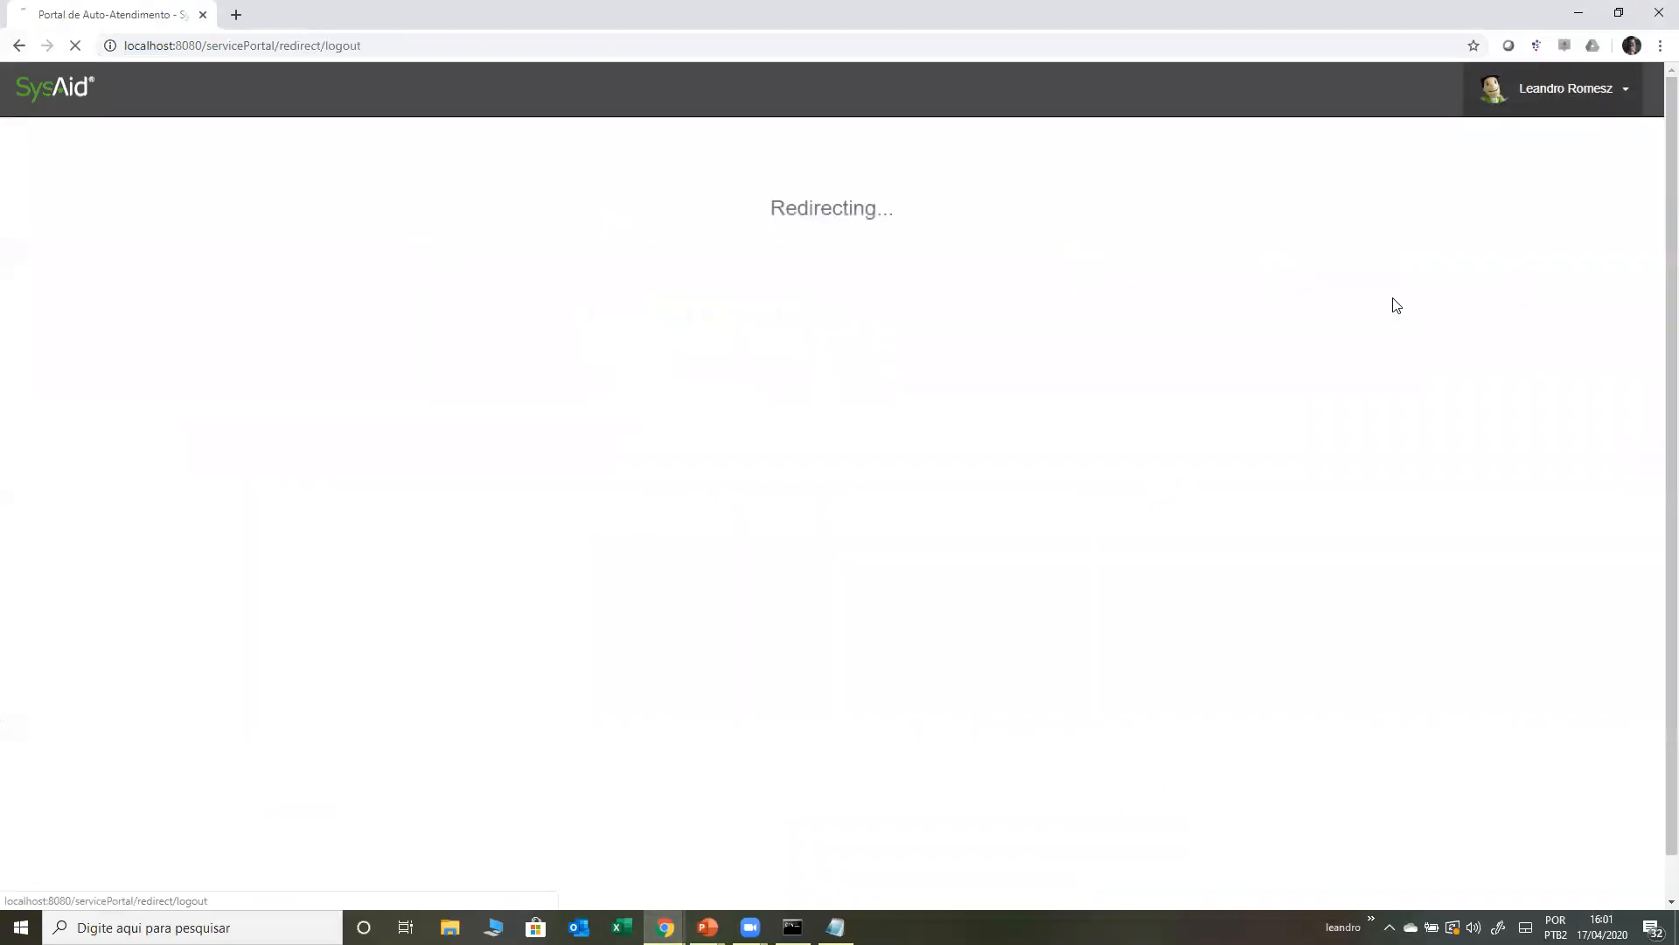
click(1276, 393)
click(1251, 459)
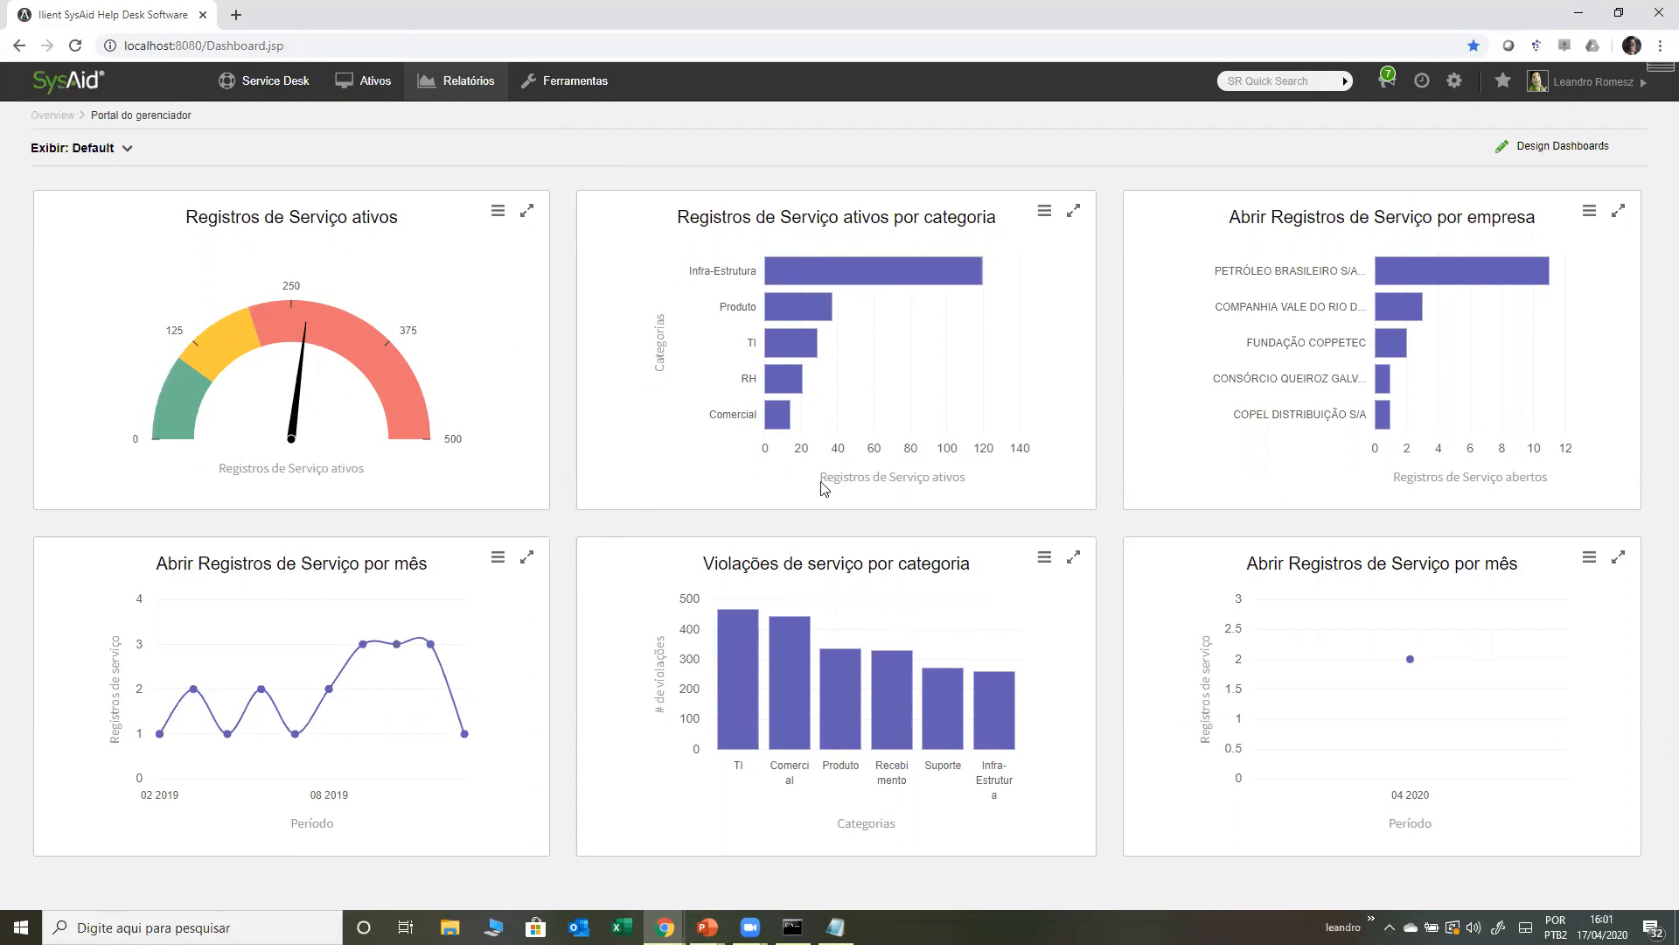
- Examine the dashboard charts of active service records, records by category, and open records by company
mouse_move(299, 385)
mouse_move(902, 290)
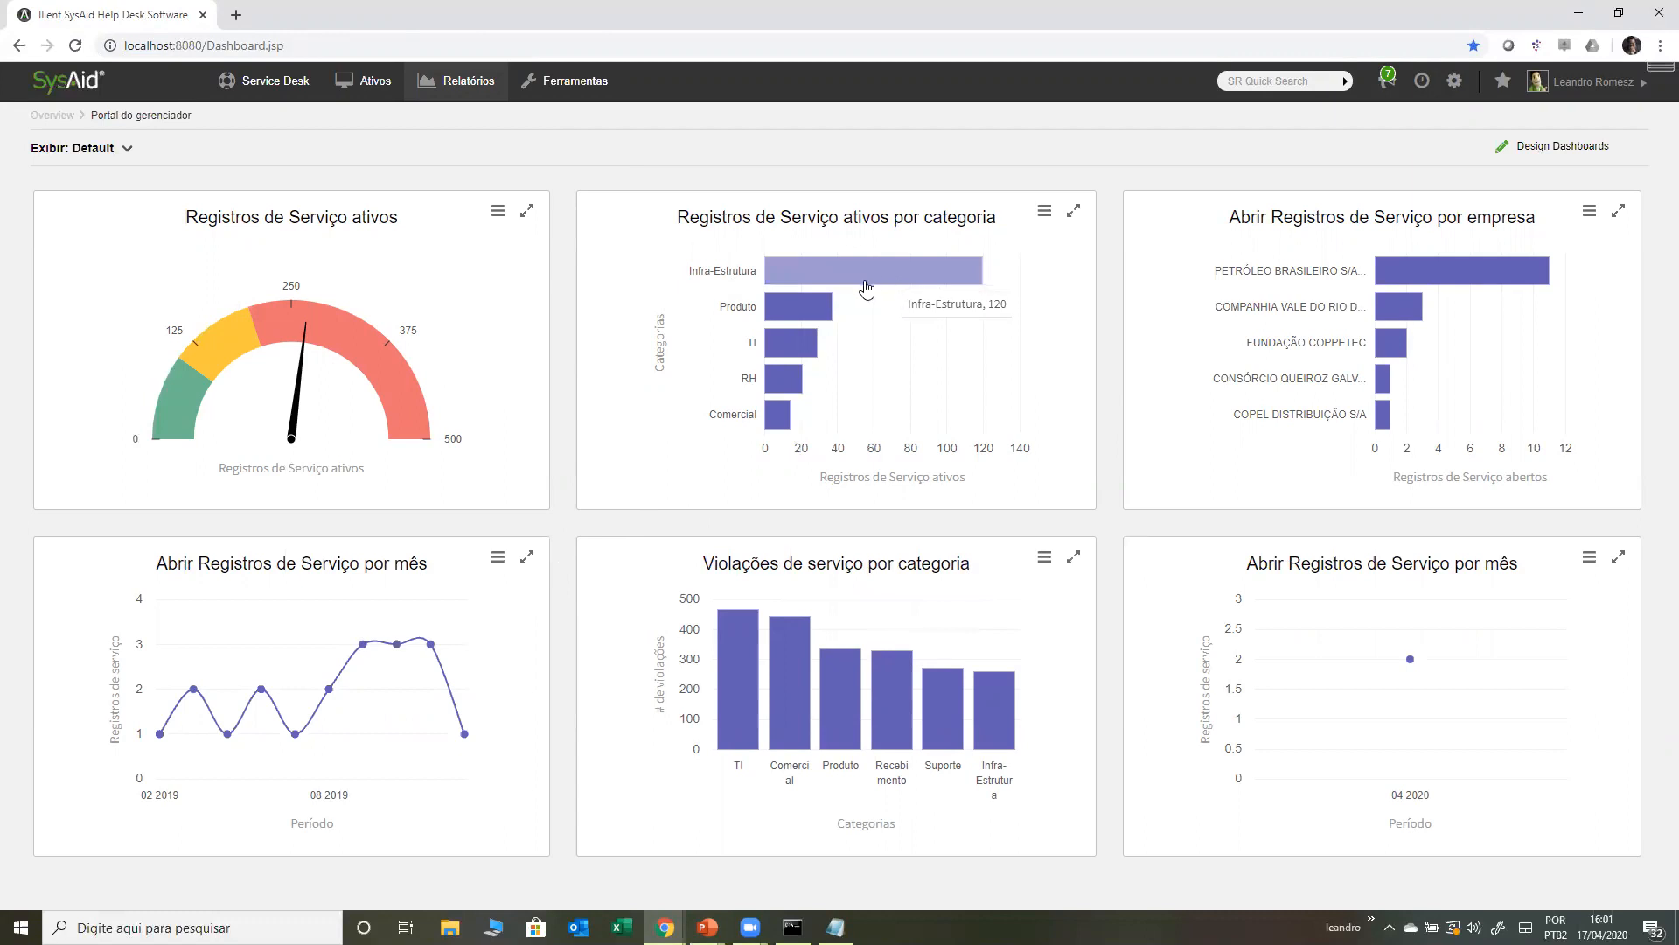
mouse_move(818, 313)
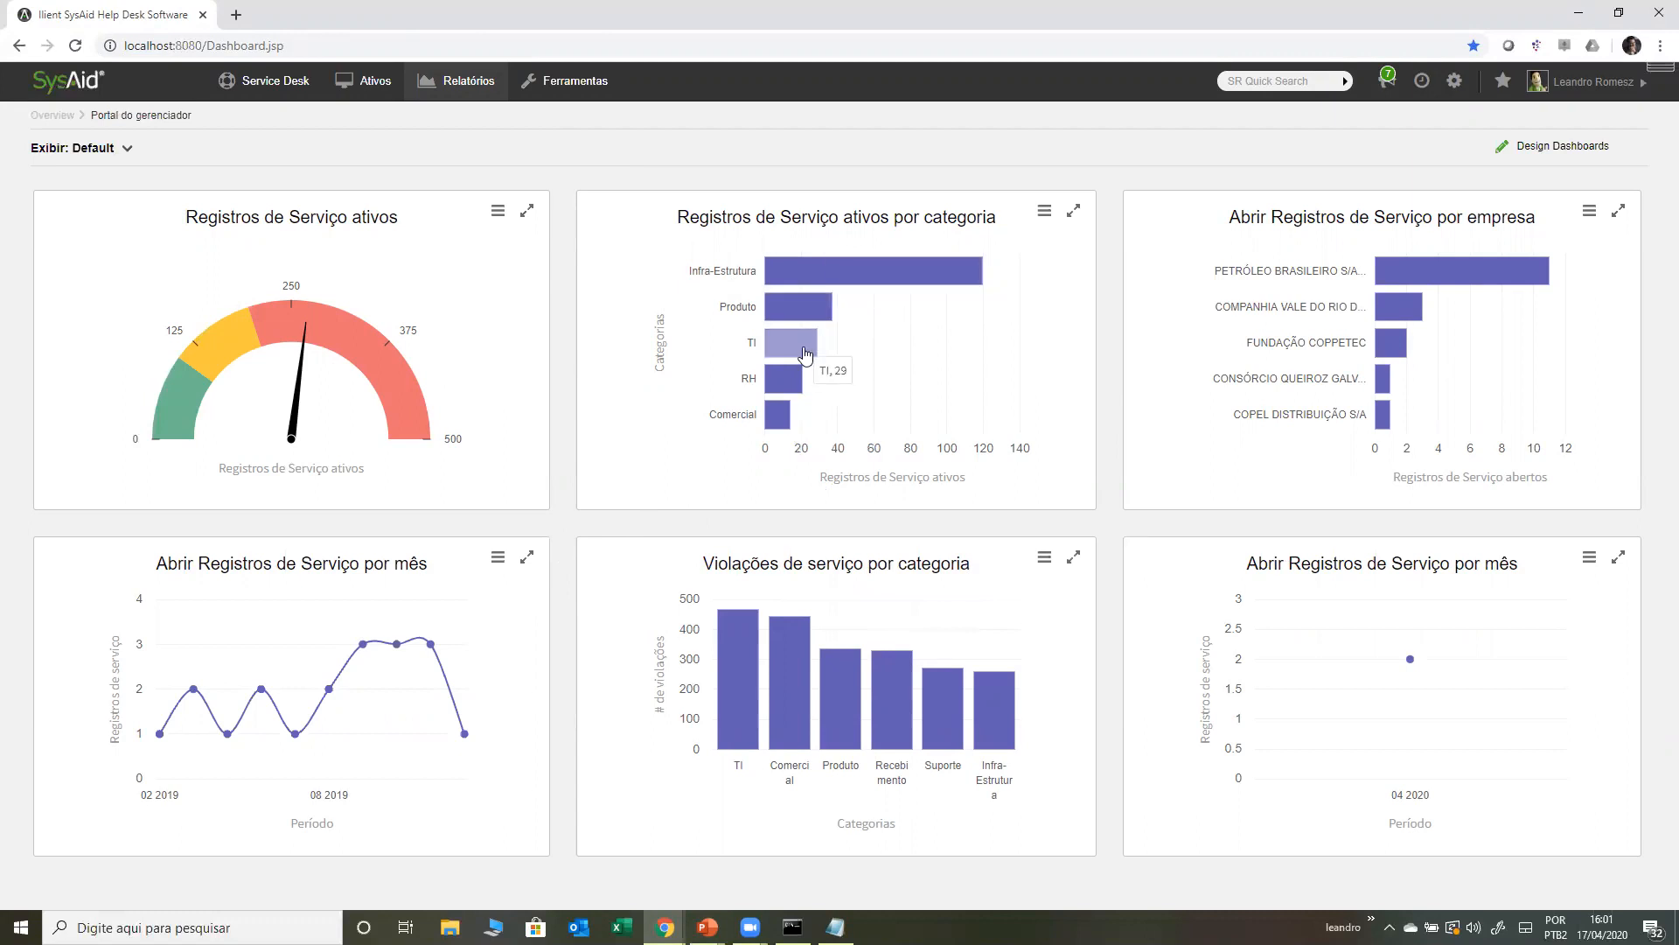
mouse_move(786, 425)
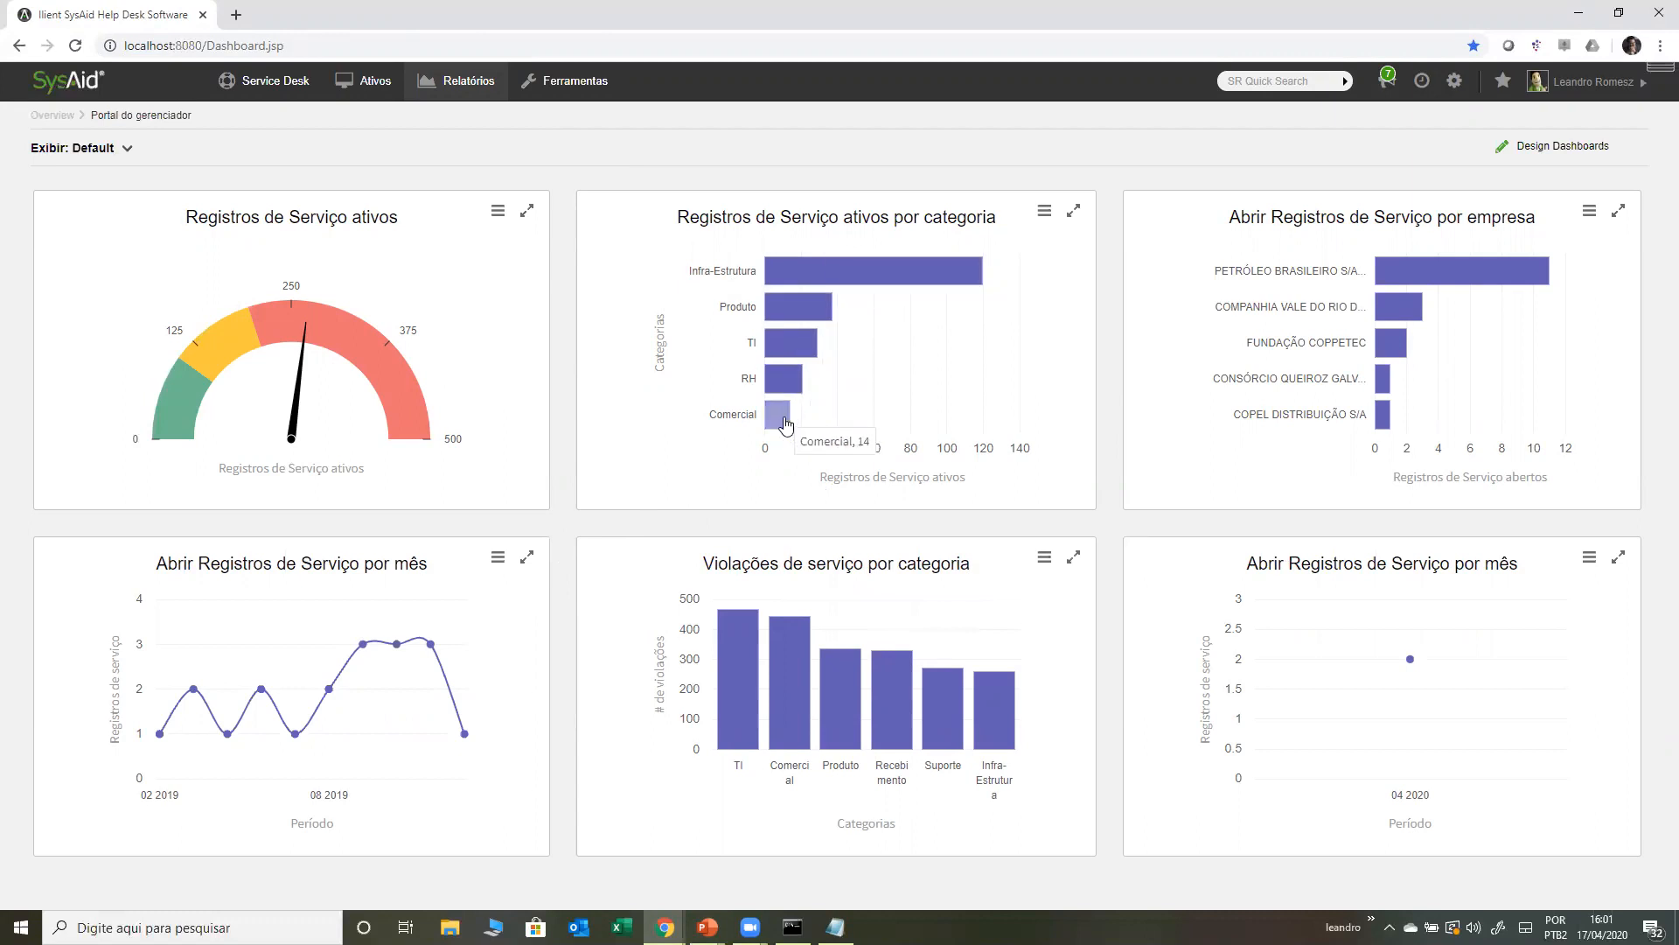
mouse_move(1400, 340)
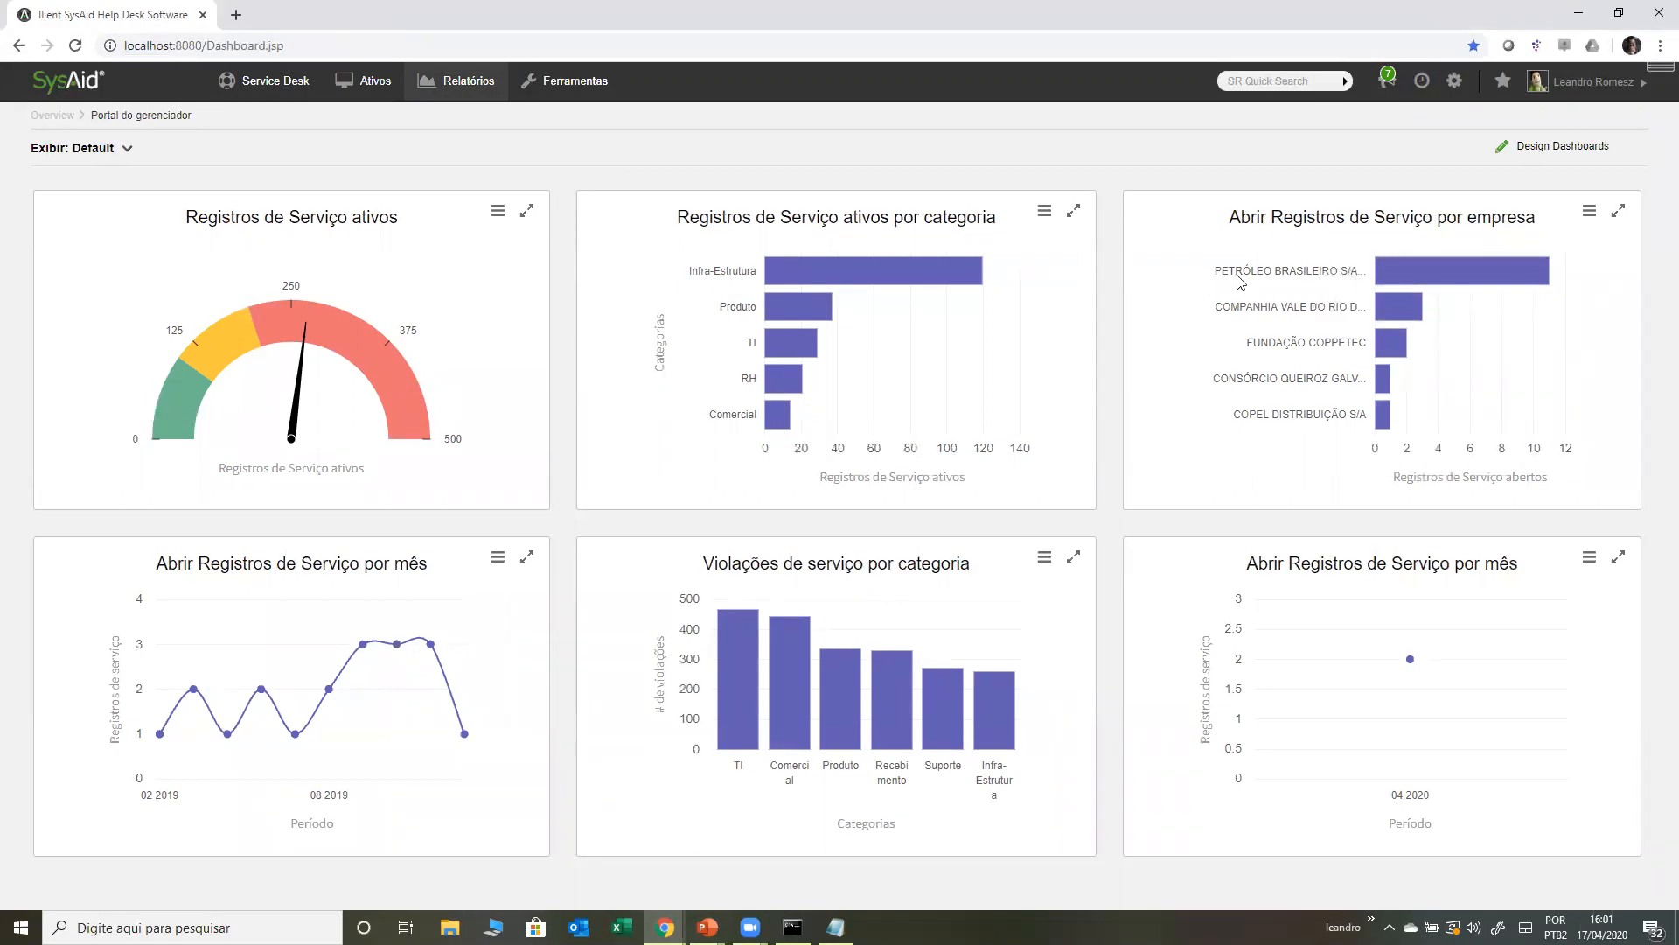
mouse_move(1477, 289)
- Switch to the Kantar Ibope Media dashboard and examine its SLA volumetry table and the Tickets Closed by Months chart
click(667, 926)
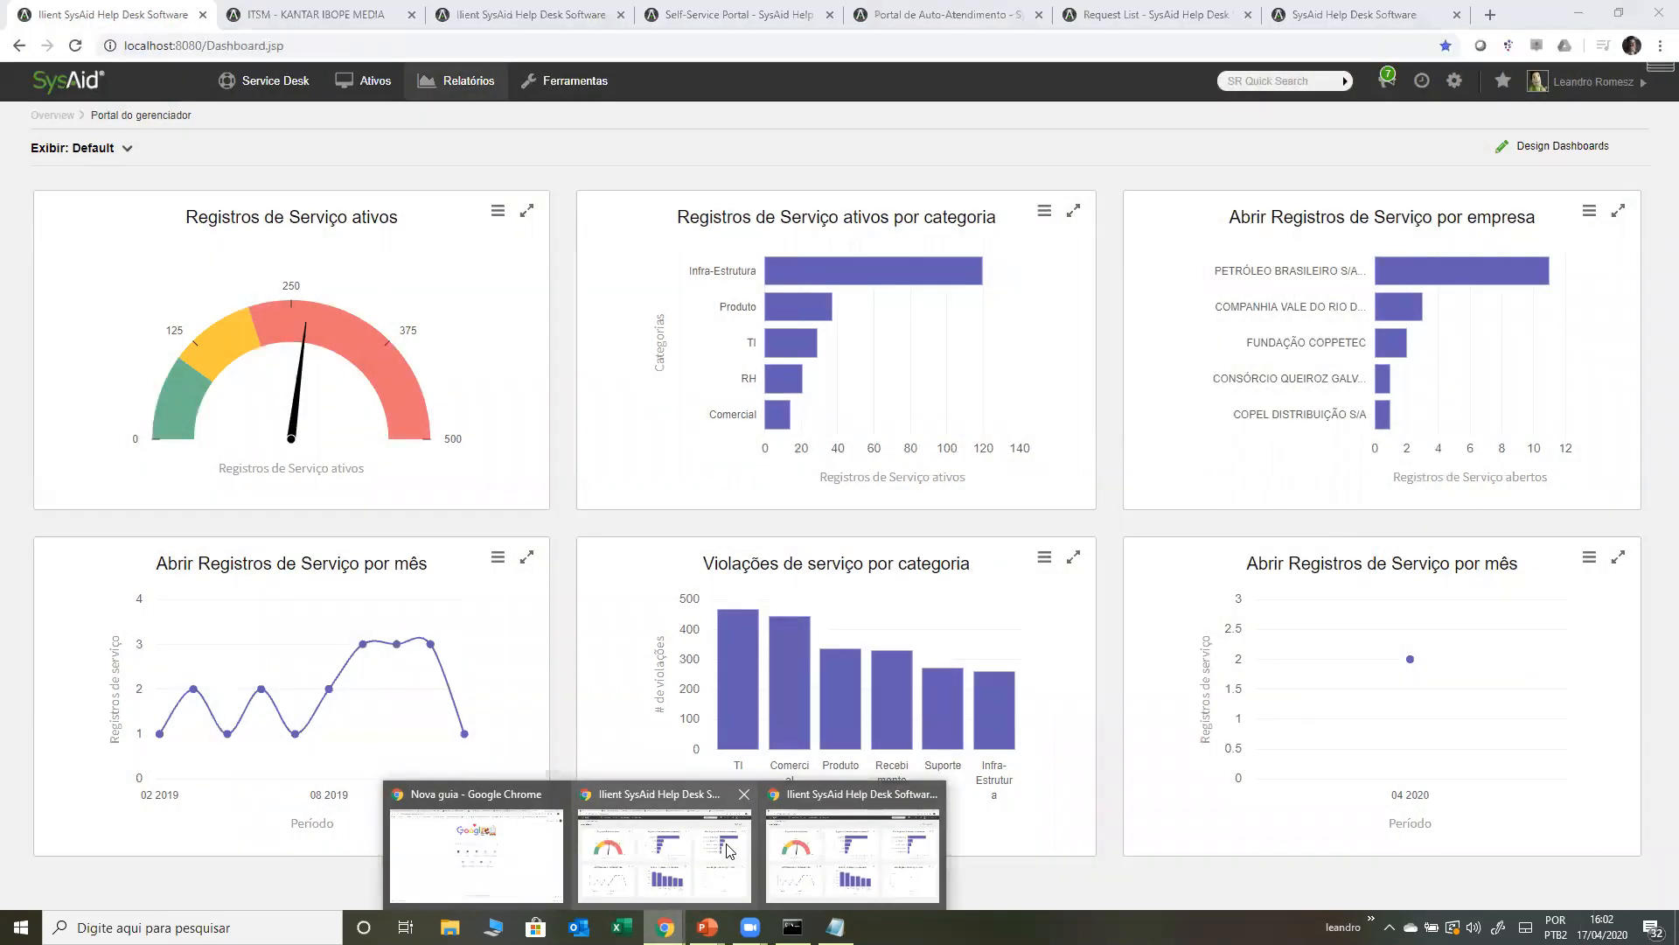
click(731, 848)
click(370, 9)
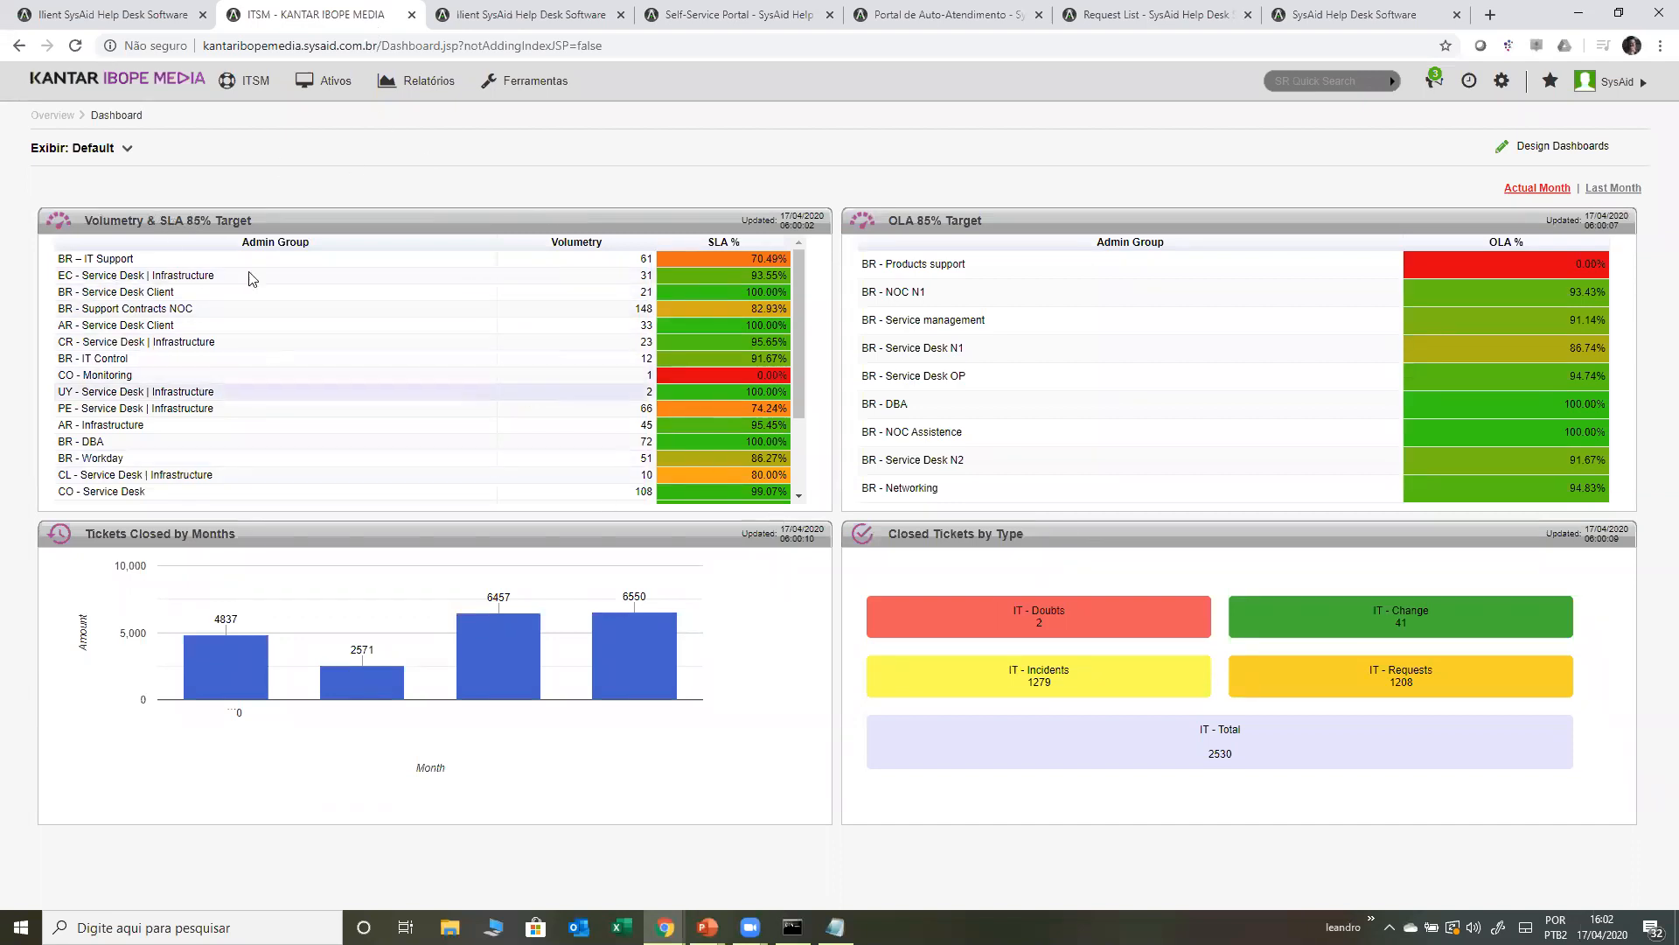
scroll(367, 443, down, 3)
scroll(350, 497, up, 3)
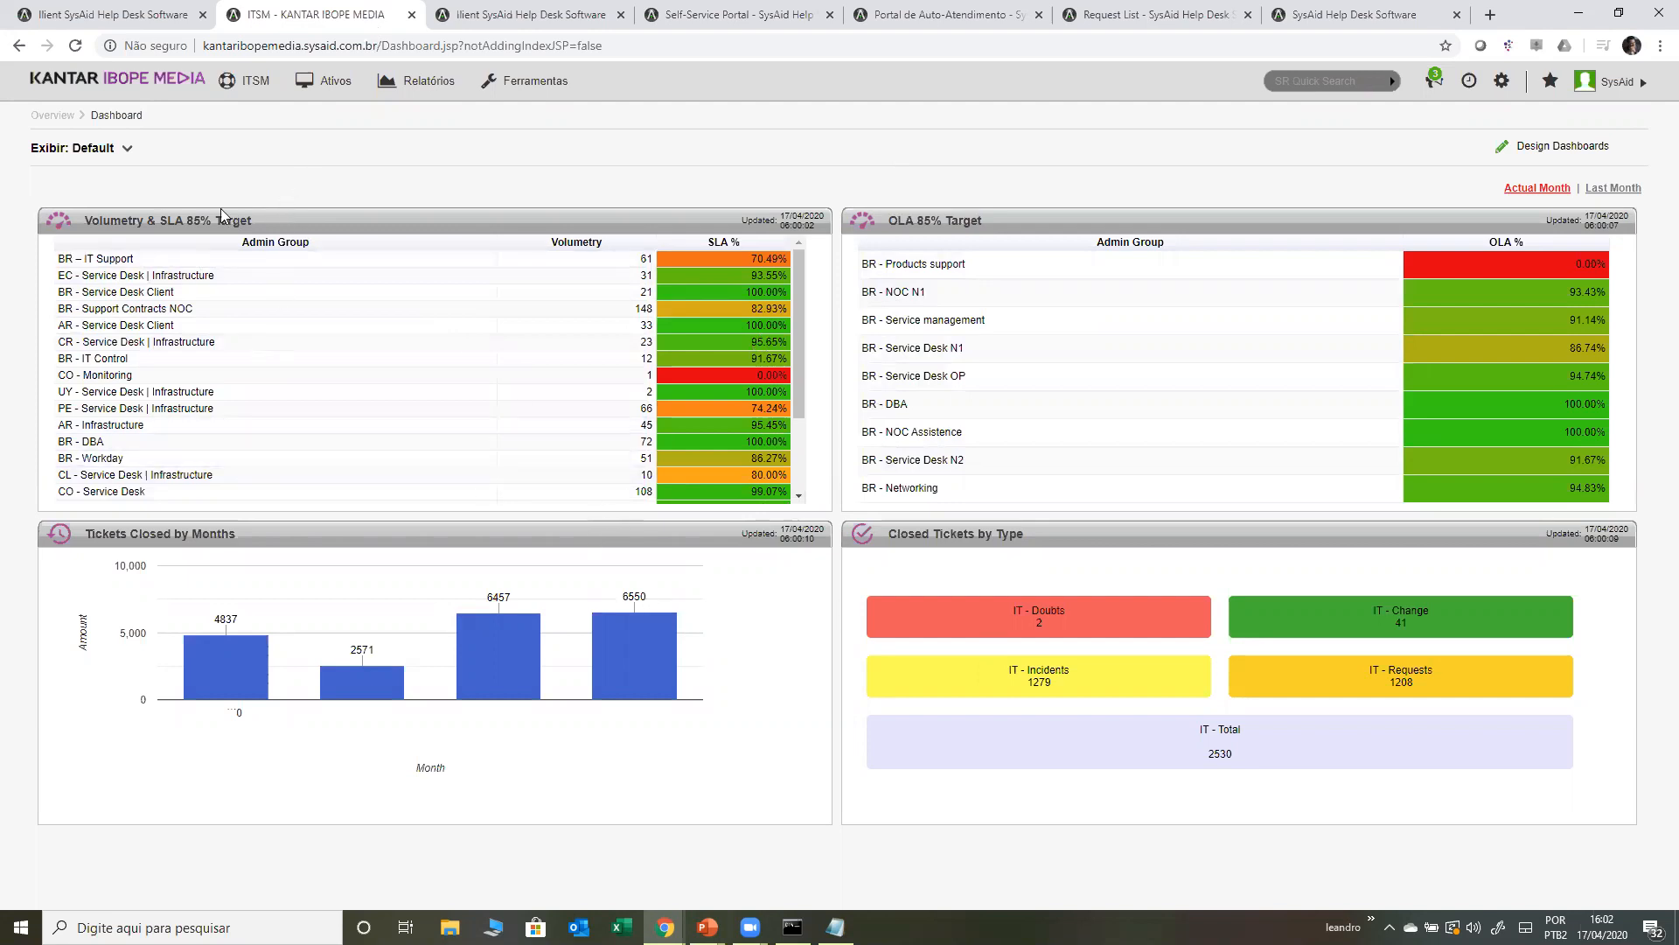
scroll(297, 388, down, 1)
scroll(301, 386, up, 1)
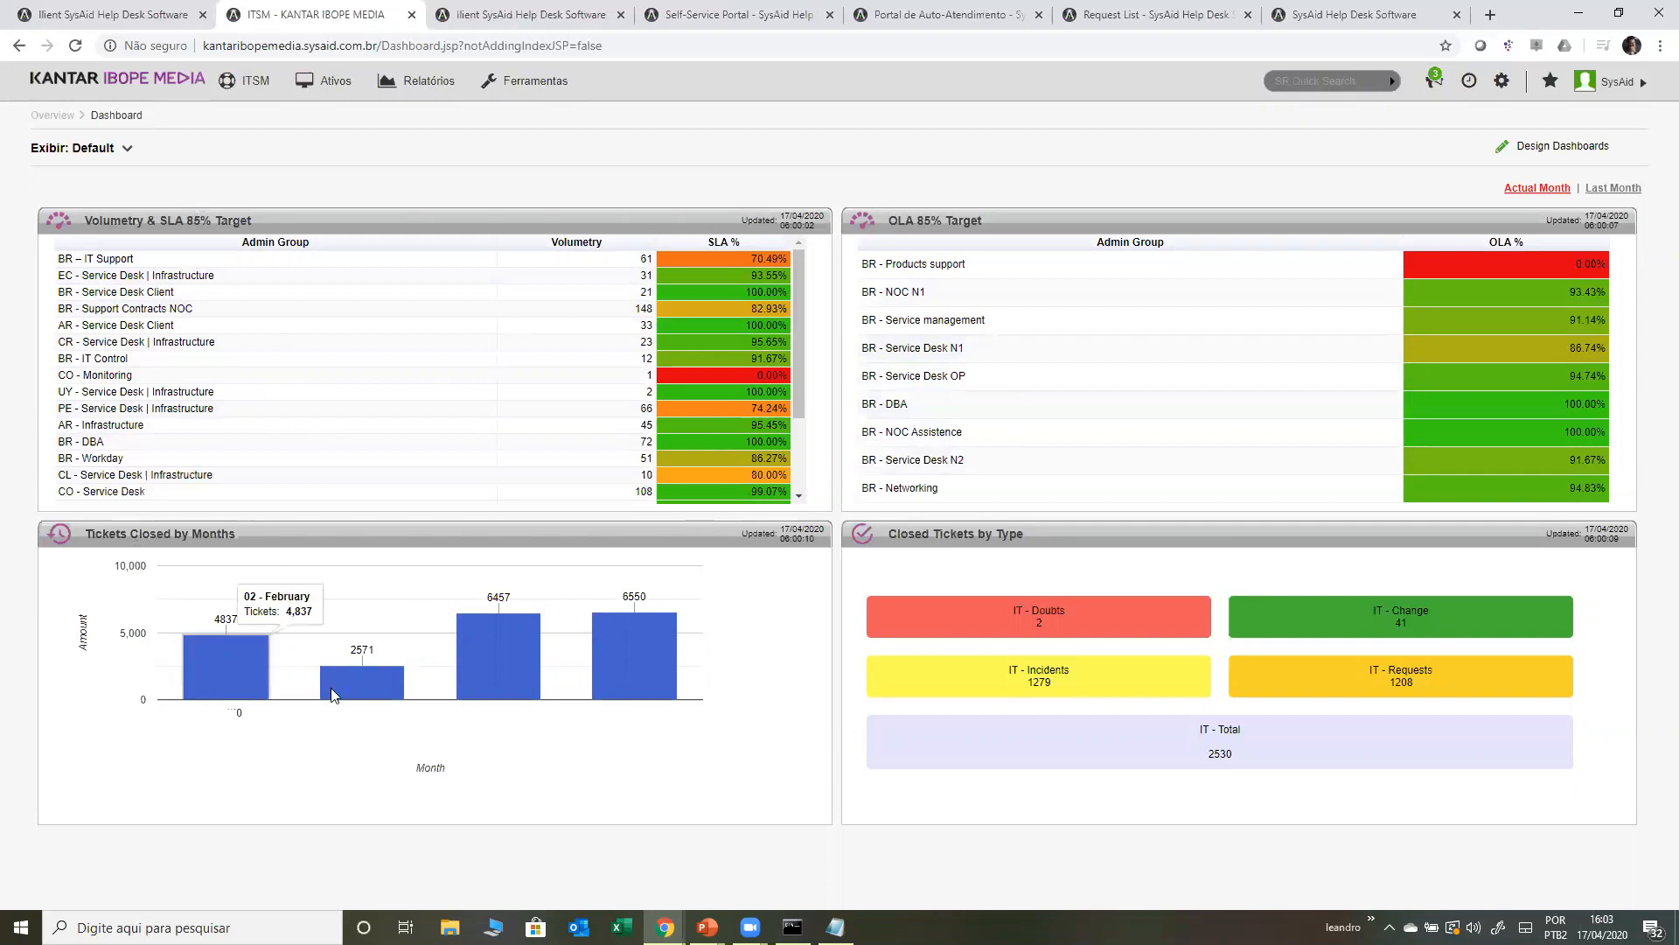
mouse_move(639, 672)
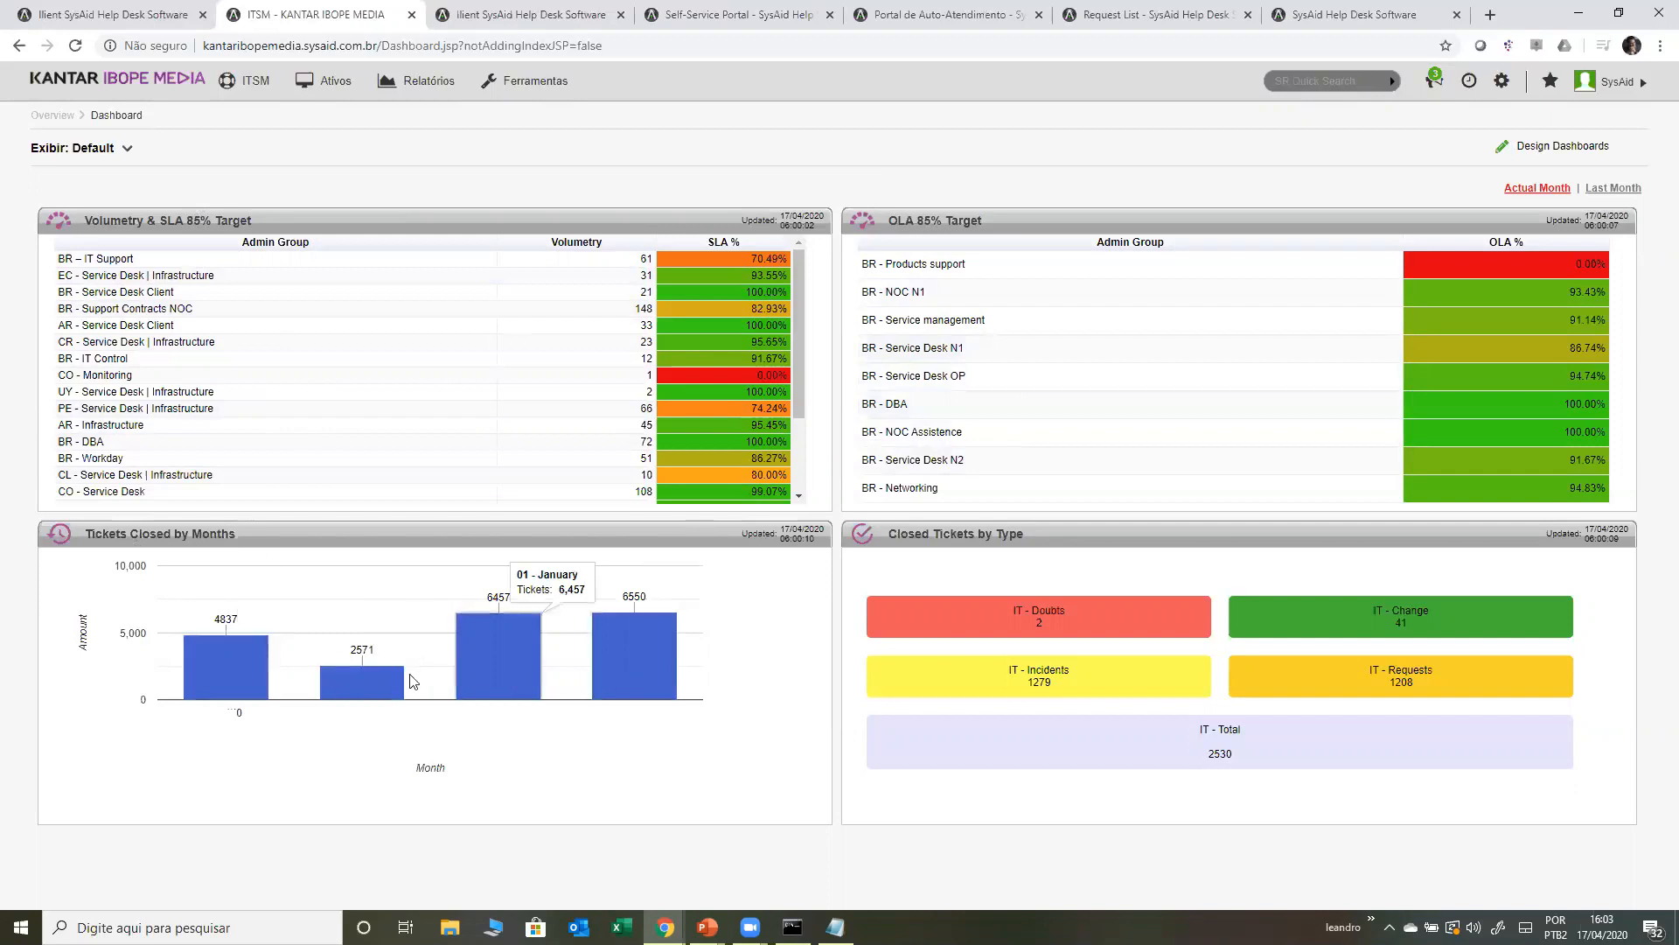
mouse_move(376, 676)
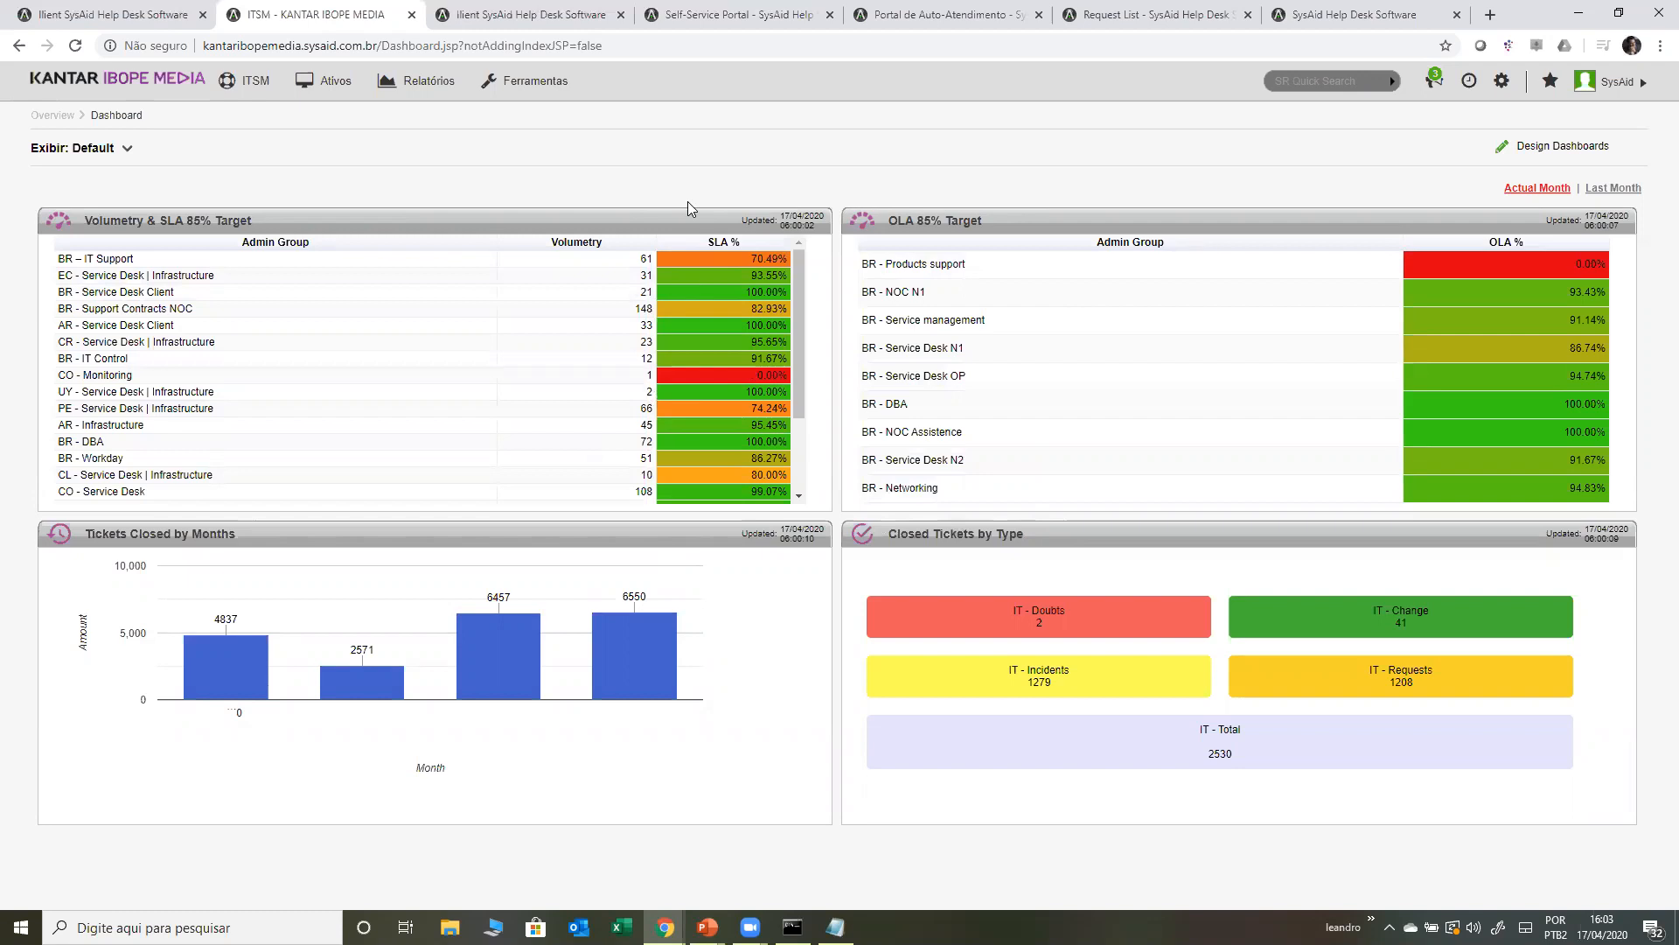
- View the BI Analytics overview of active SRs, and open the Service Desk list of all service records in the localhost SysAid window
click(1358, 9)
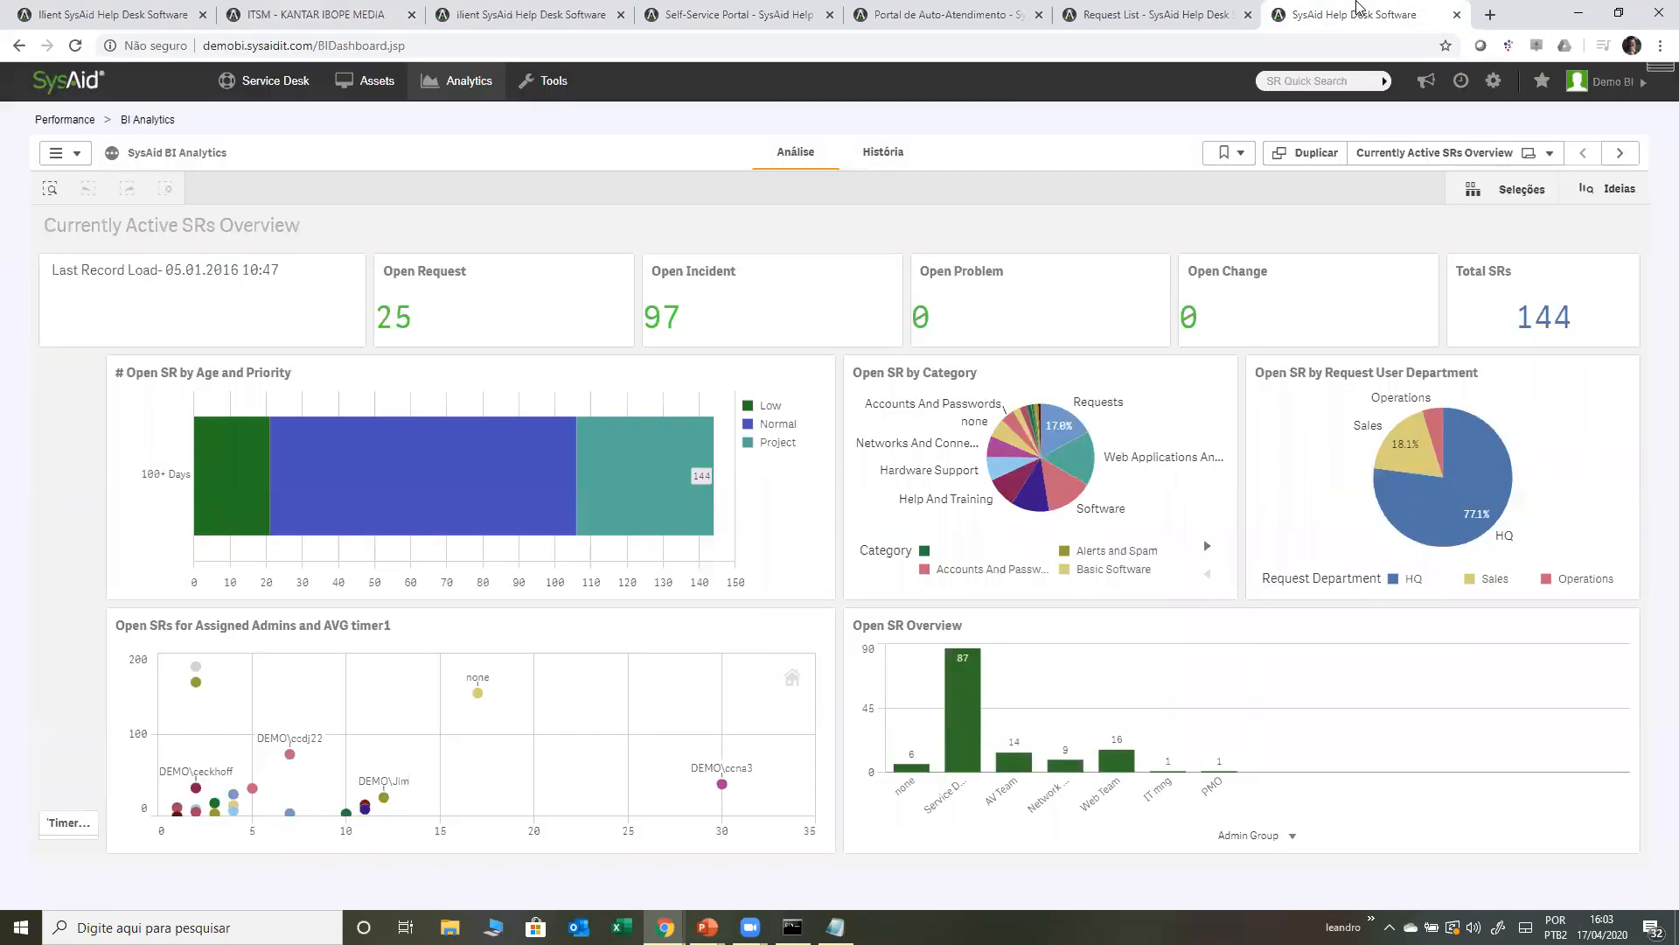
mouse_move(665, 927)
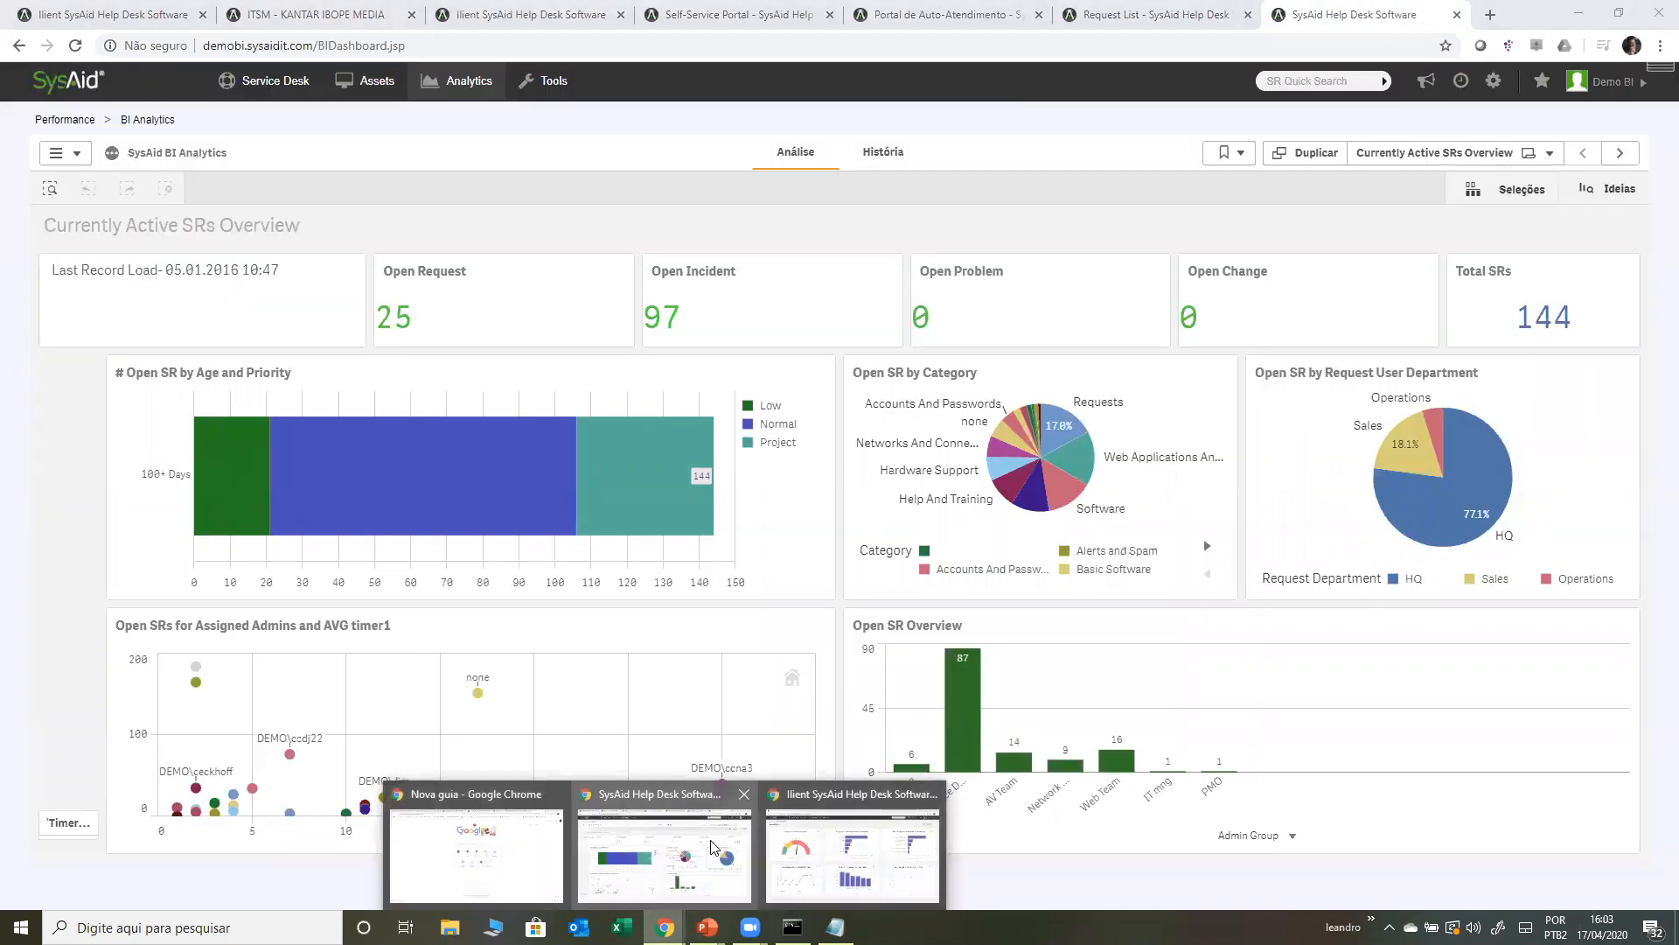
click(825, 844)
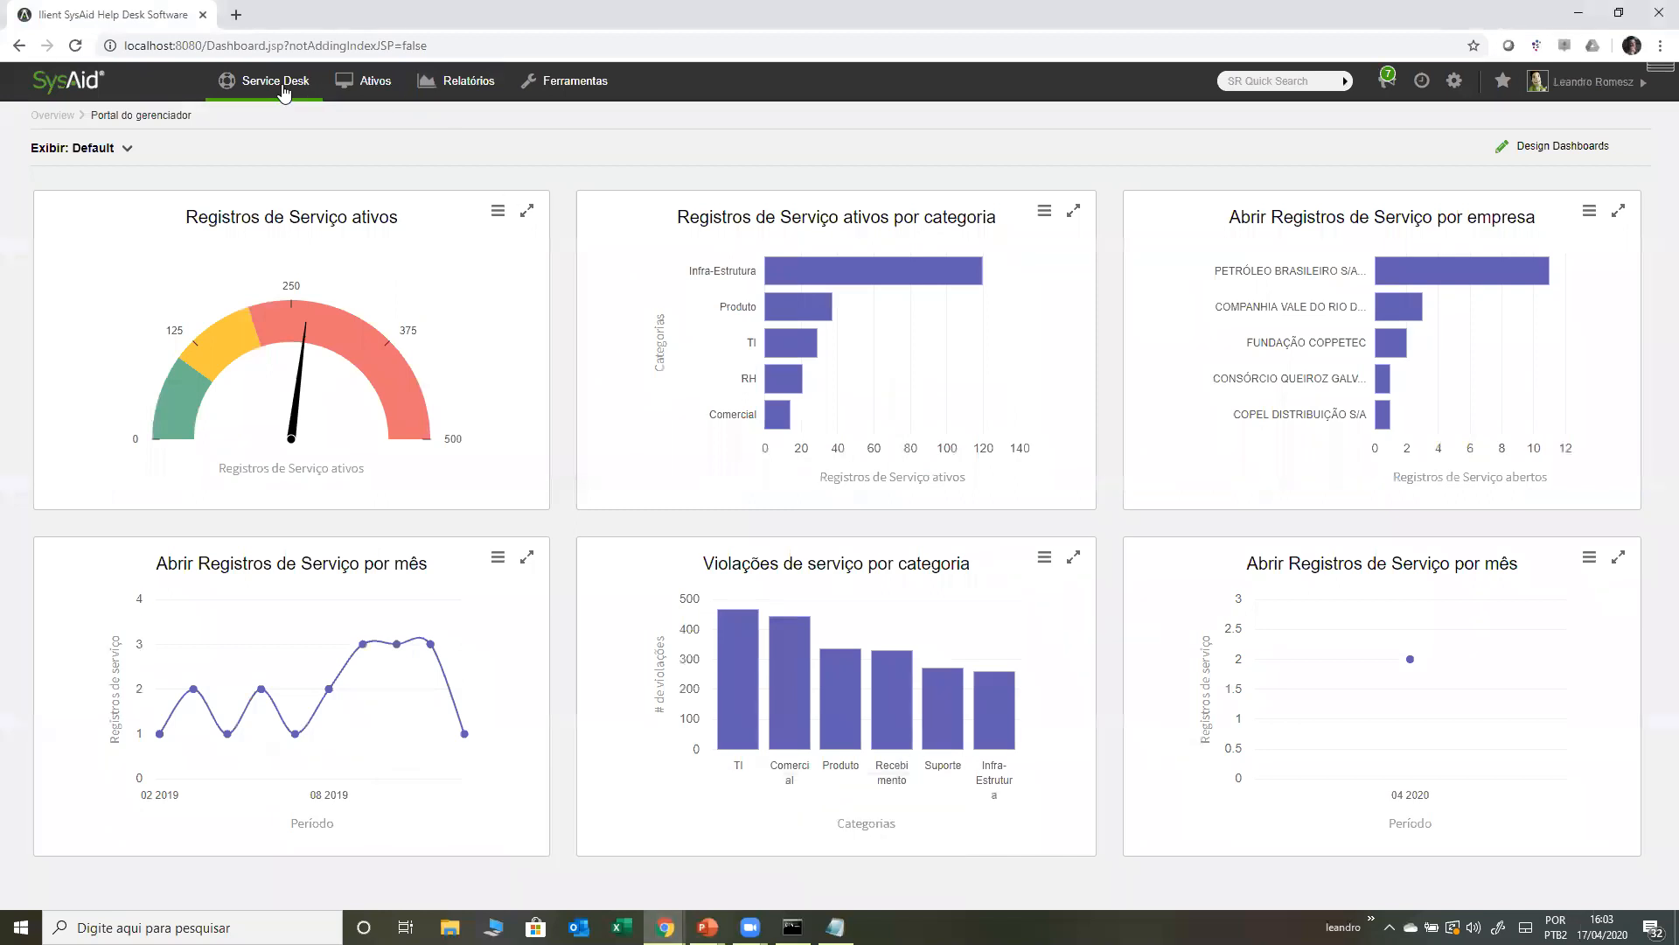
mouse_move(275, 81)
click(276, 150)
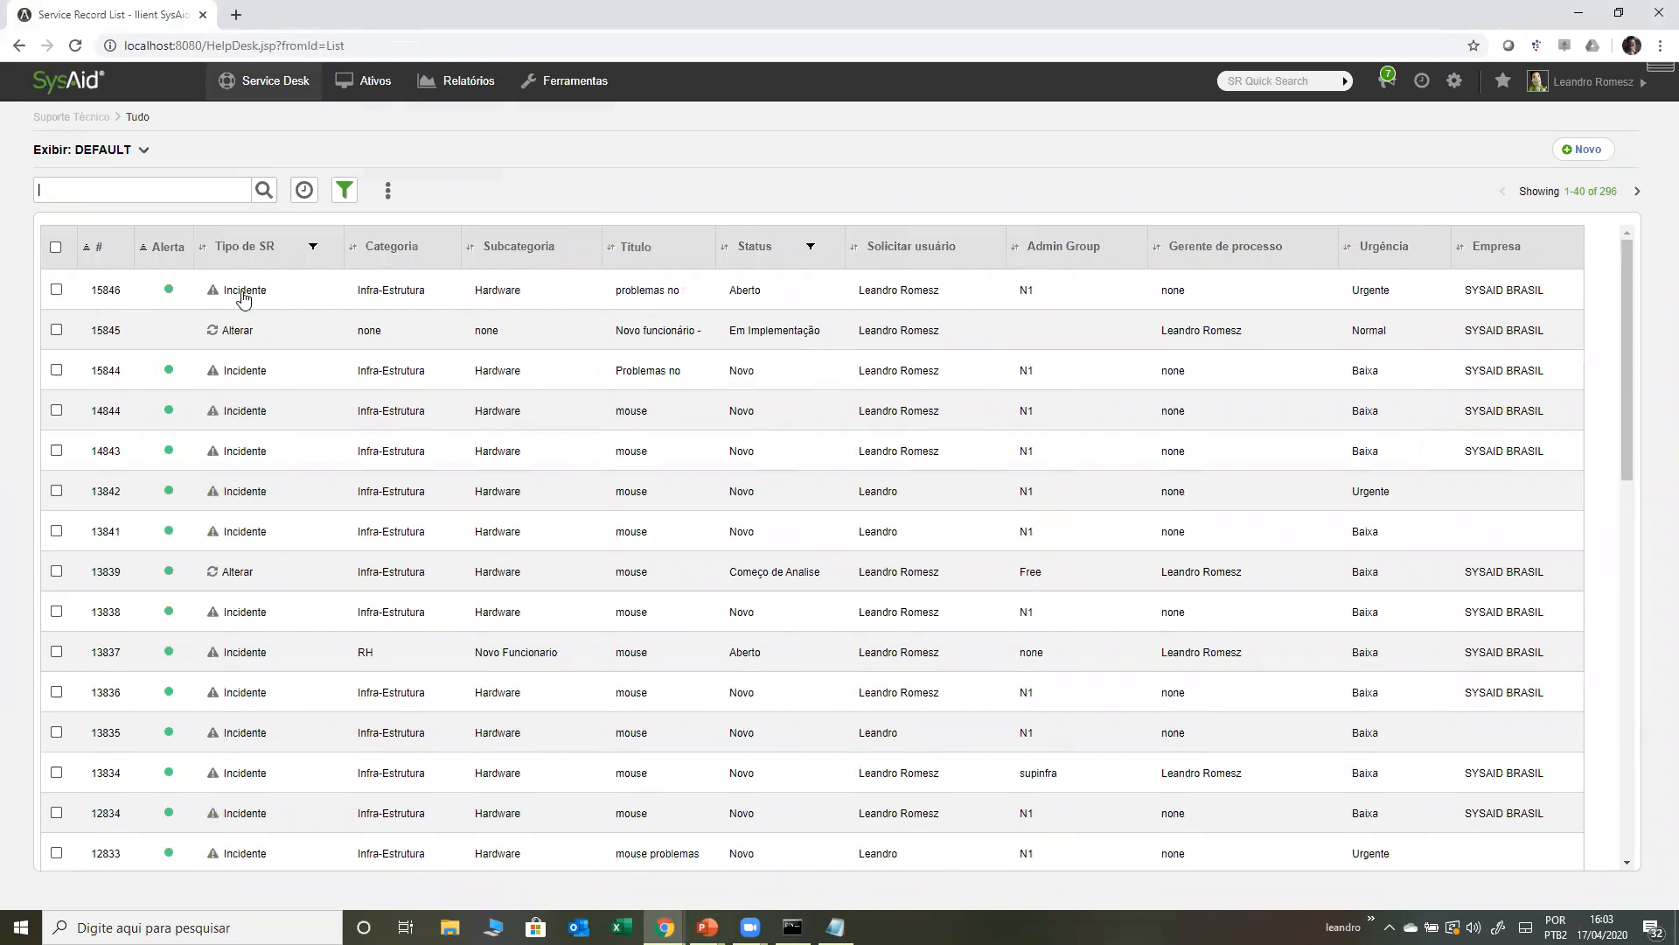
- Filter the service records by category Software Básico and Manutenção Predial, and restore Todas as categorias
scroll(686, 536, down, 3)
scroll(669, 604, up, 3)
scroll(669, 604, up, 1)
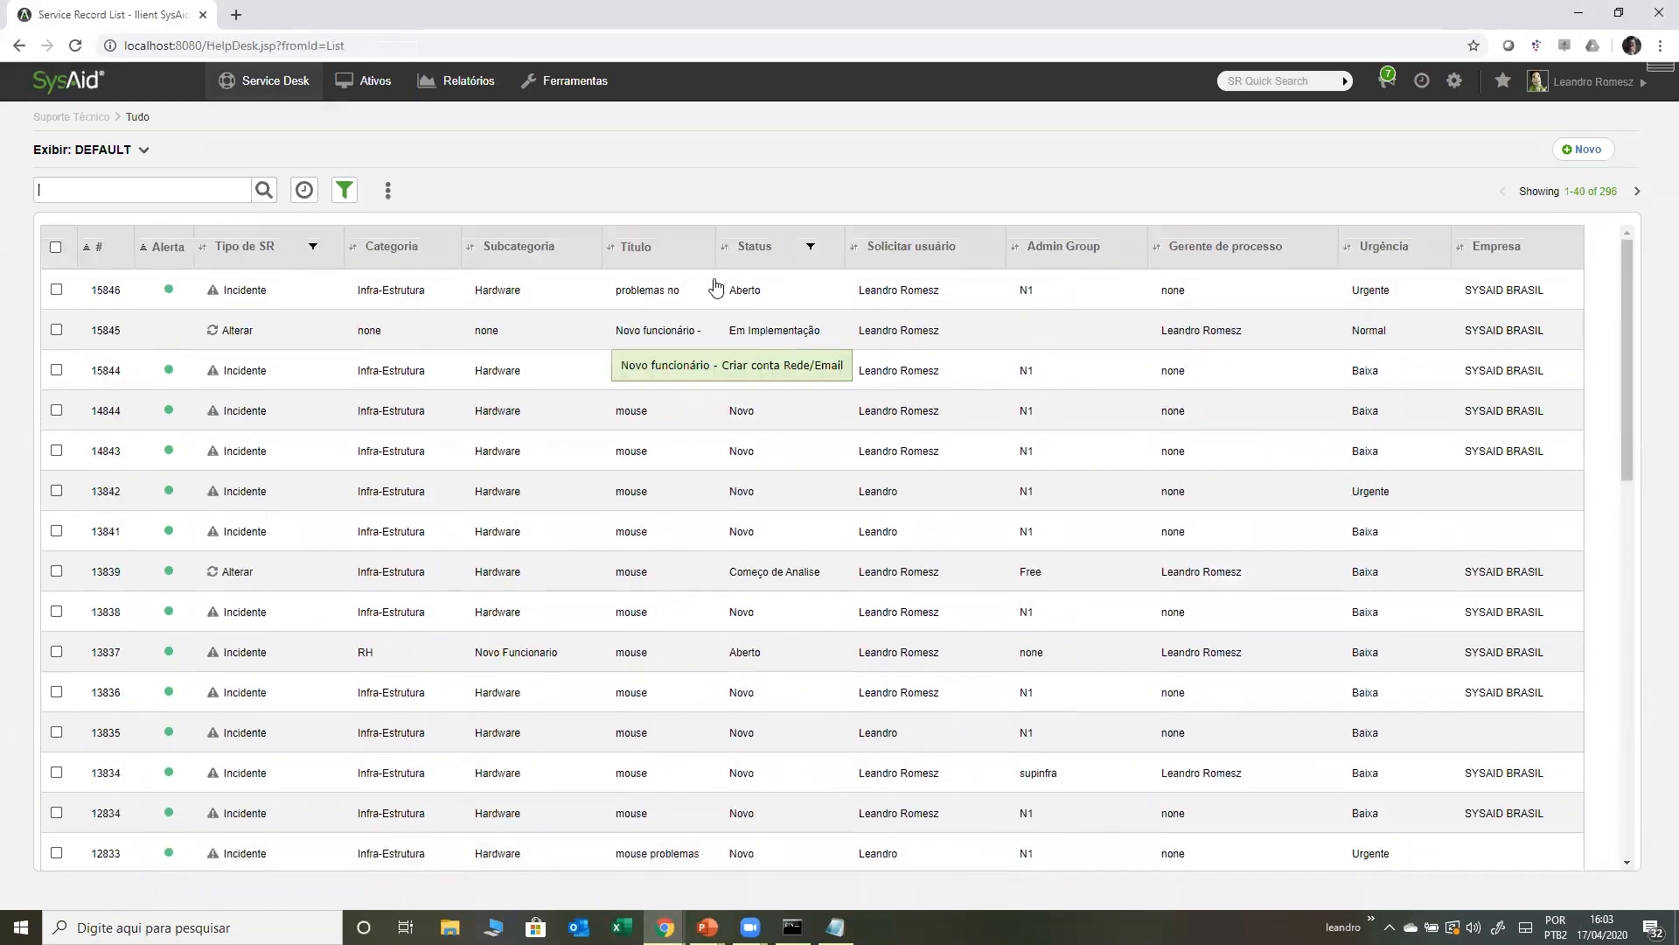
click(779, 248)
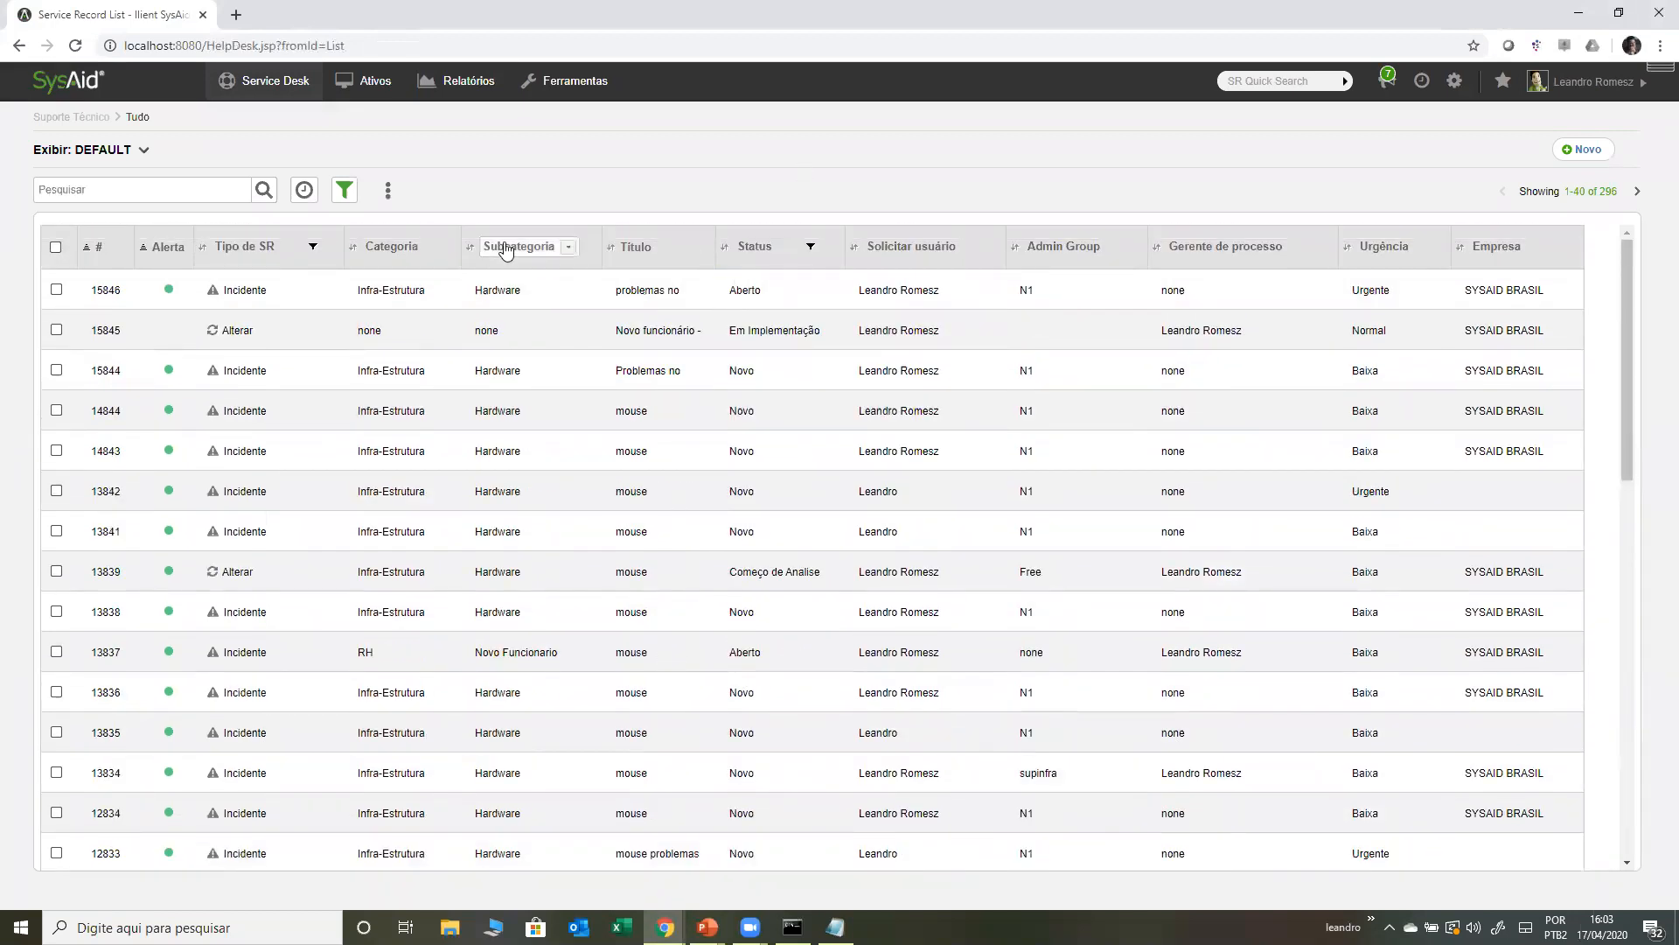
click(423, 248)
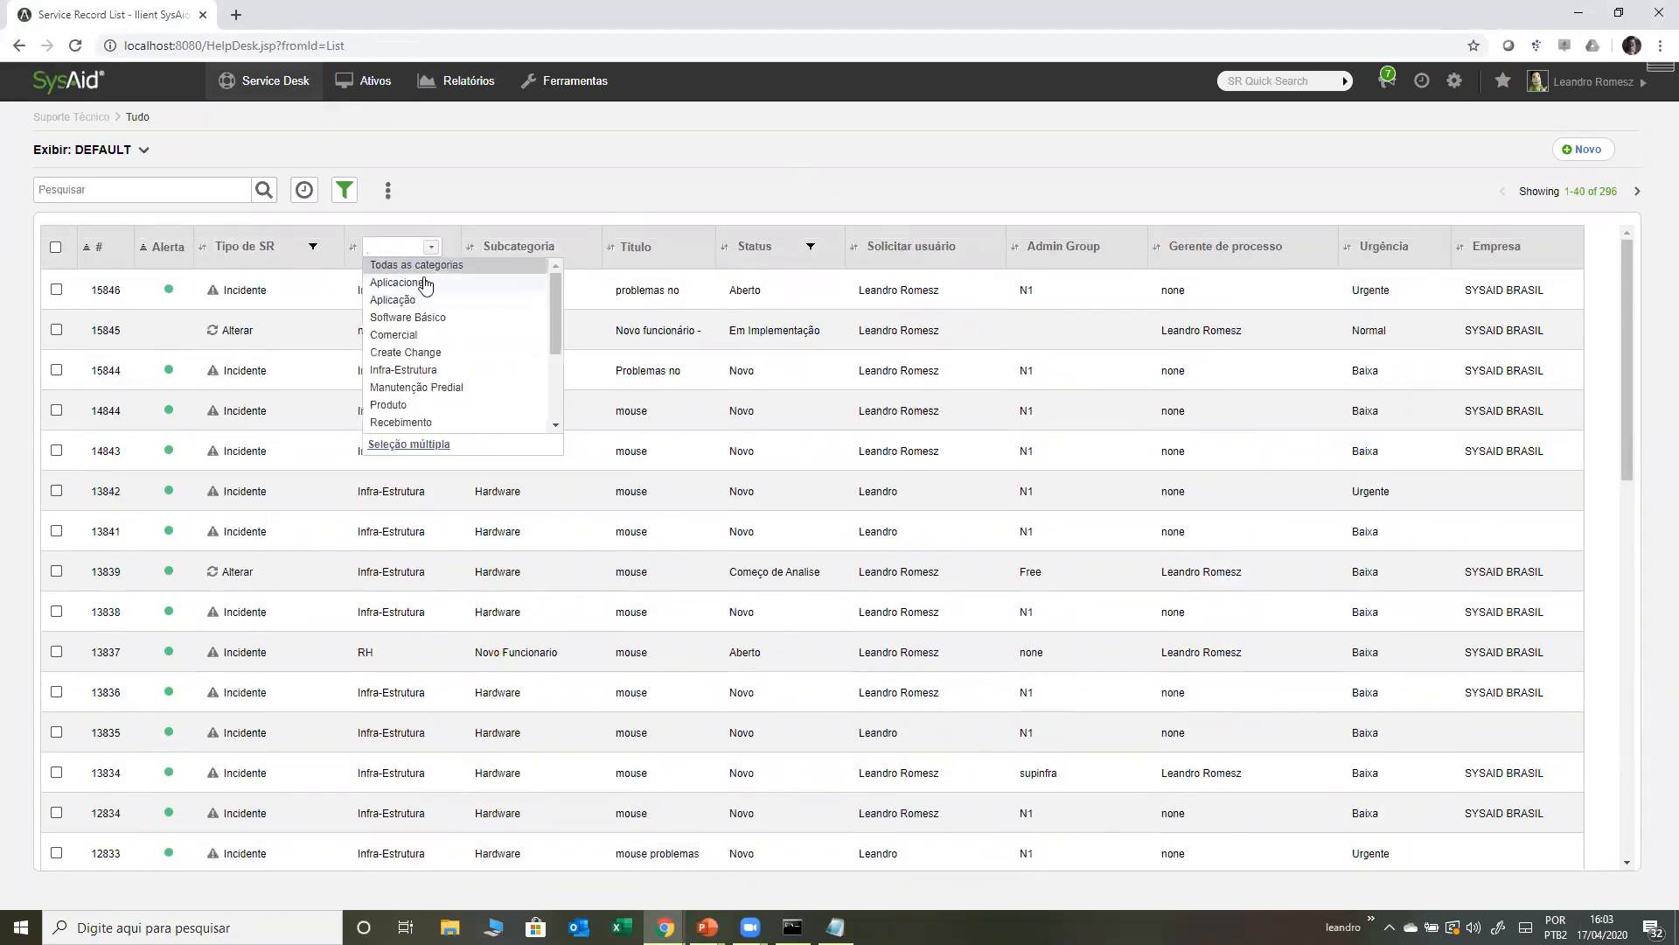
click(427, 318)
click(421, 252)
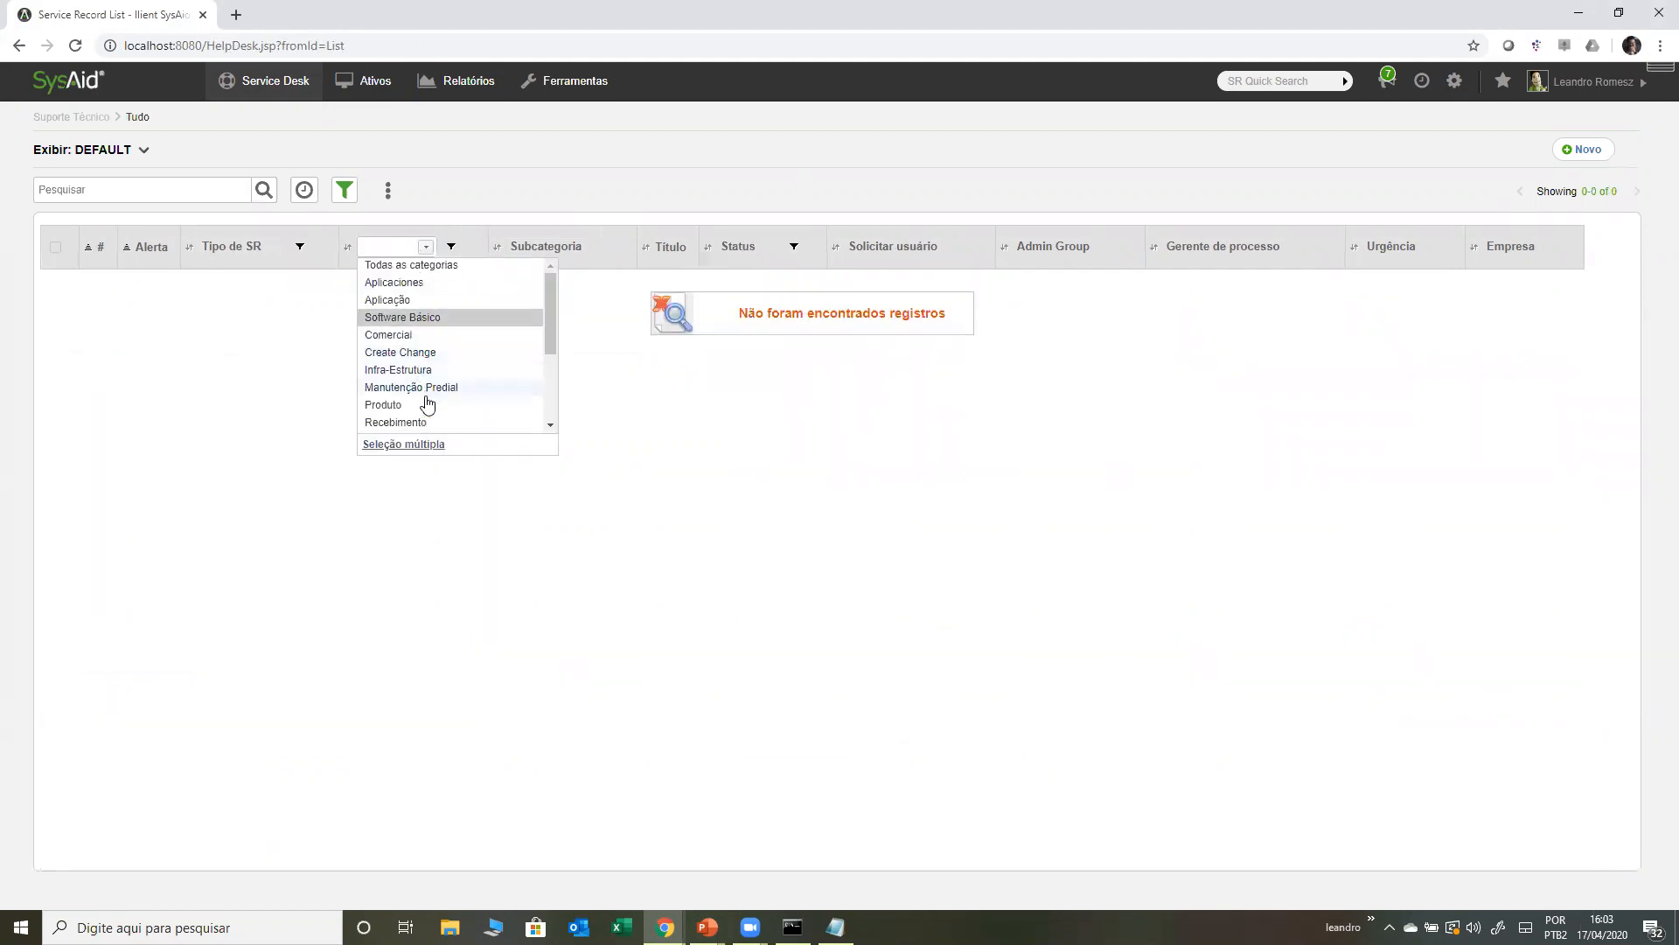
click(424, 389)
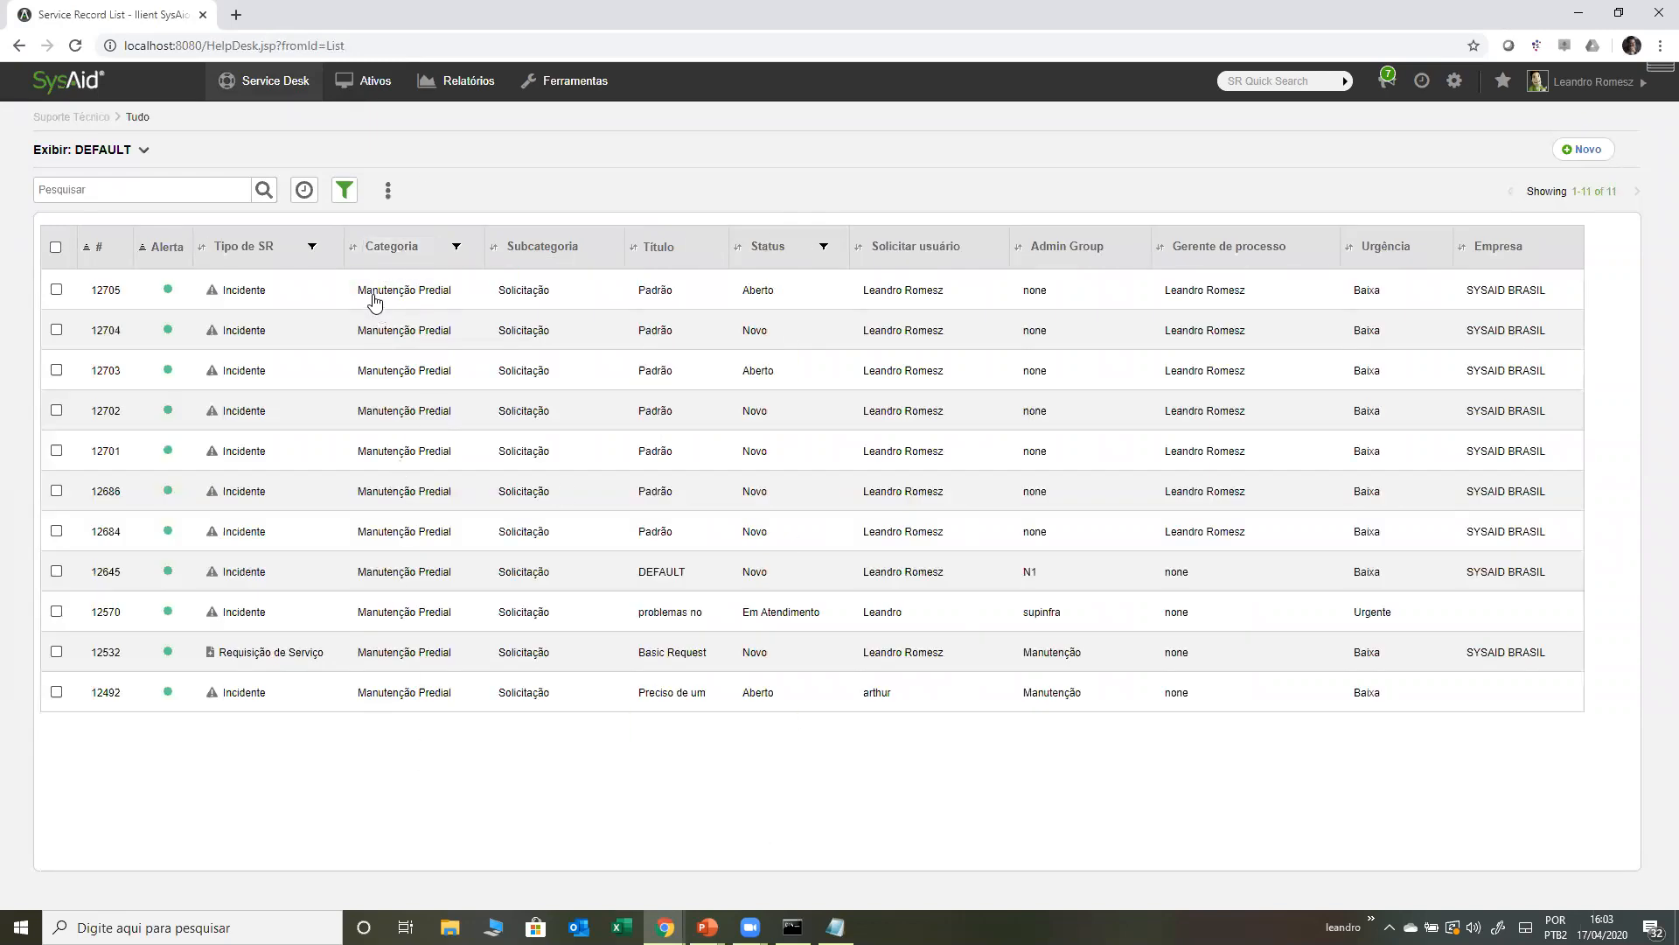
click(411, 247)
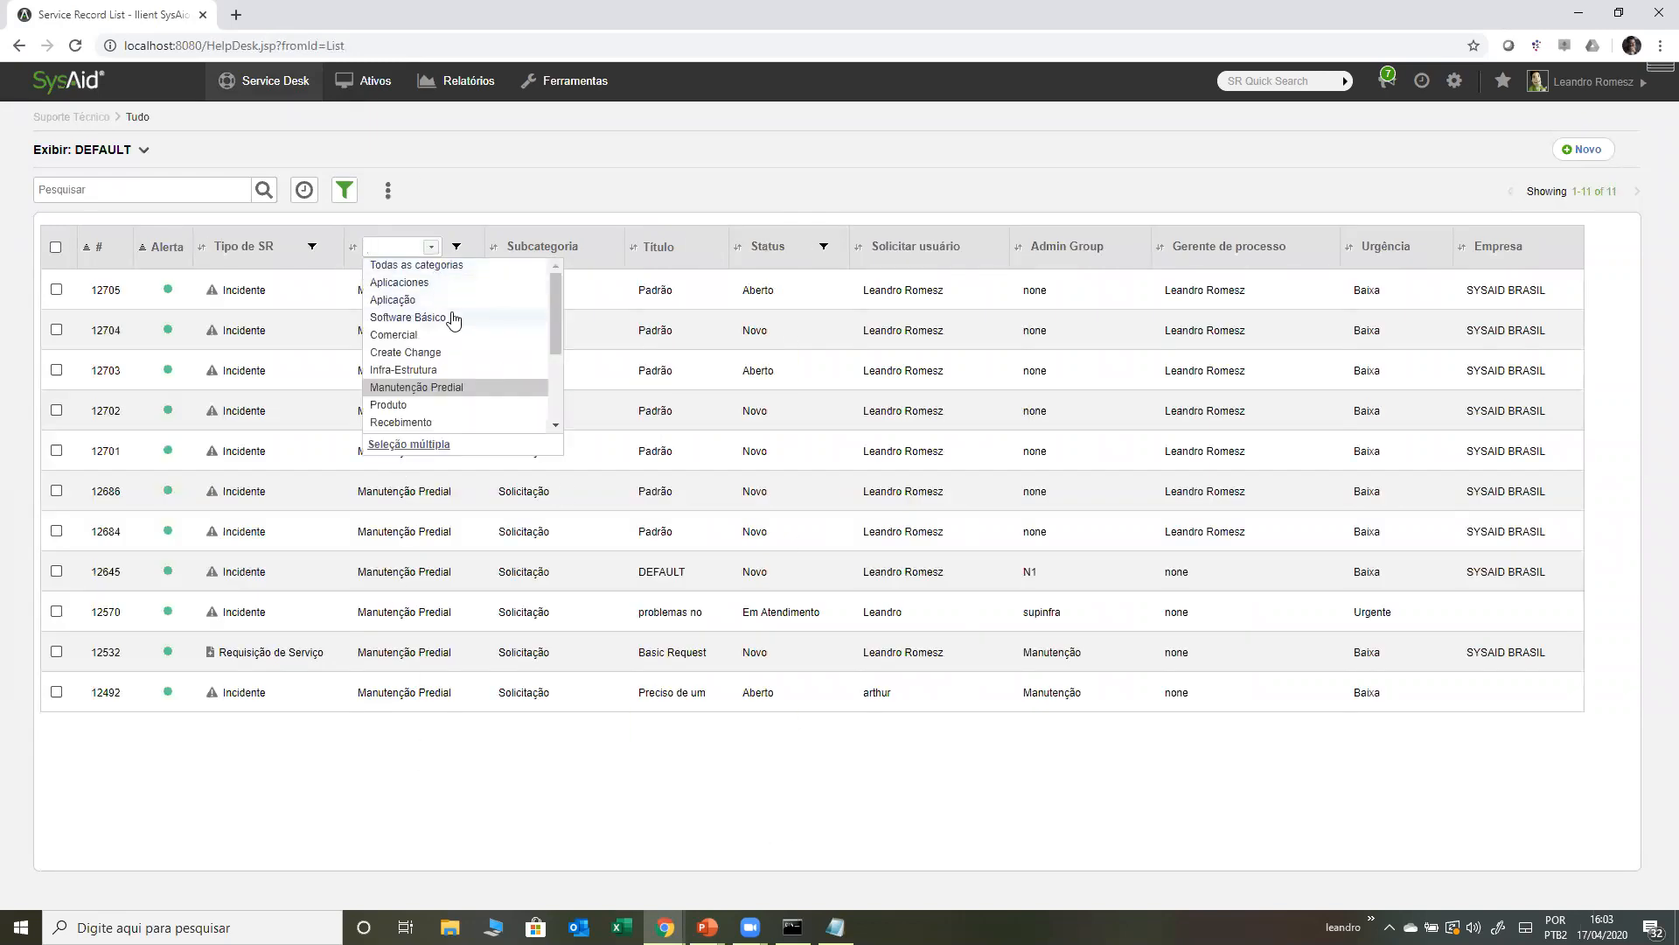
click(424, 265)
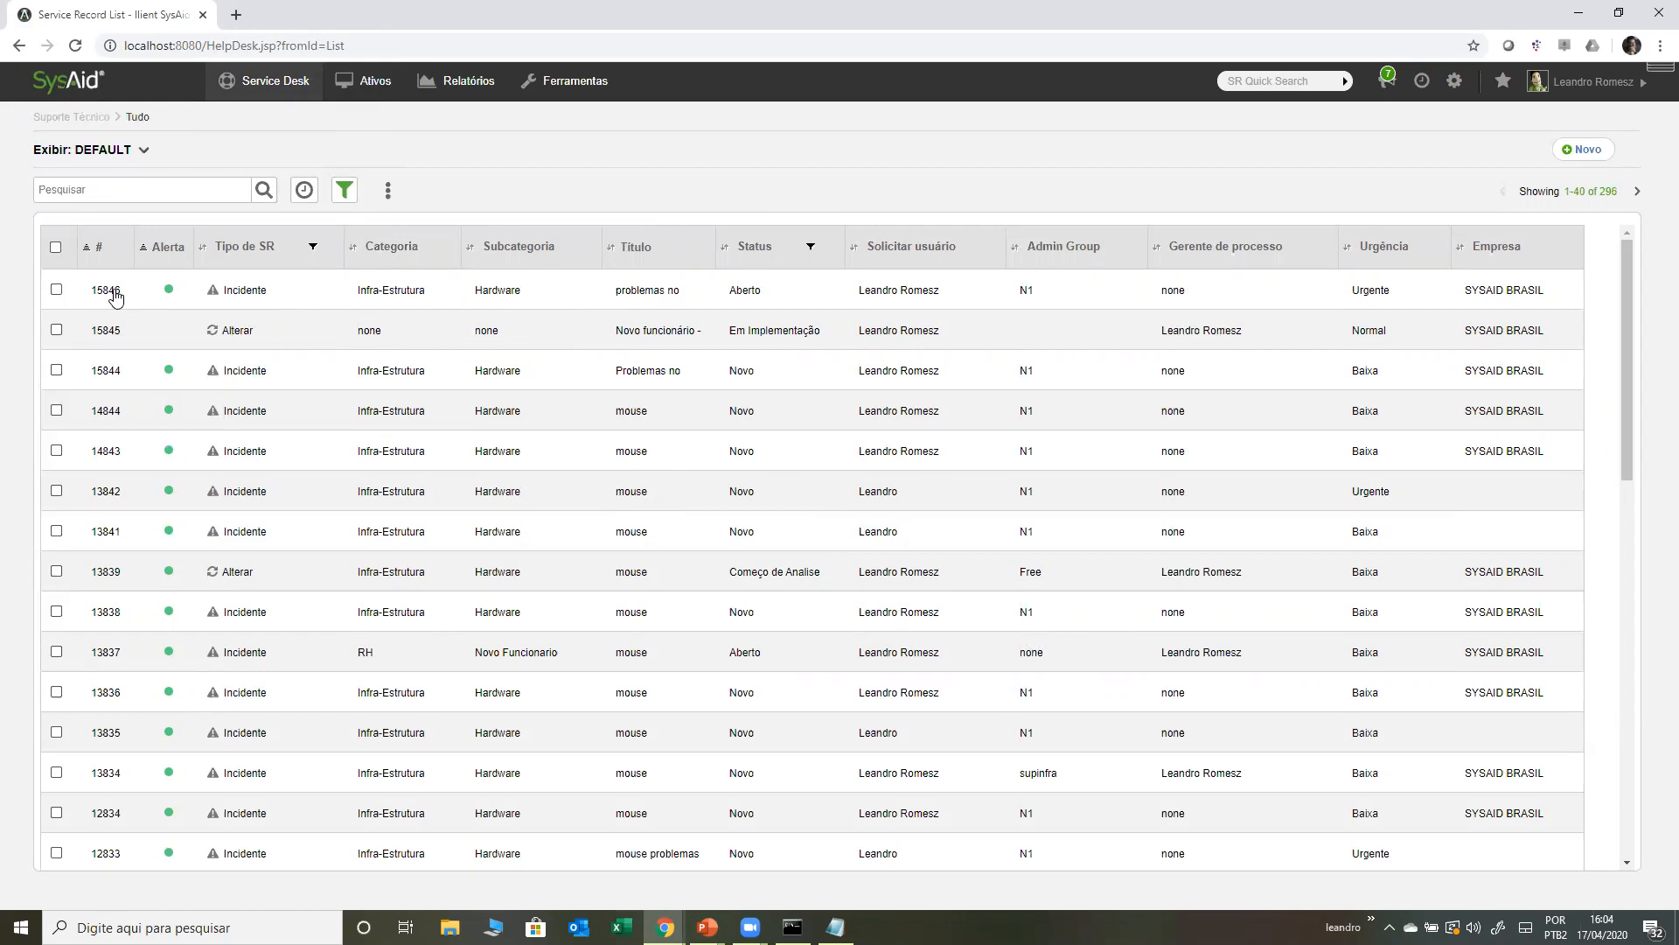
- Open the newest incident, "problemas no mouse", and examine the Insight Panel charts on closed, open and similar records and SR times
click(586, 303)
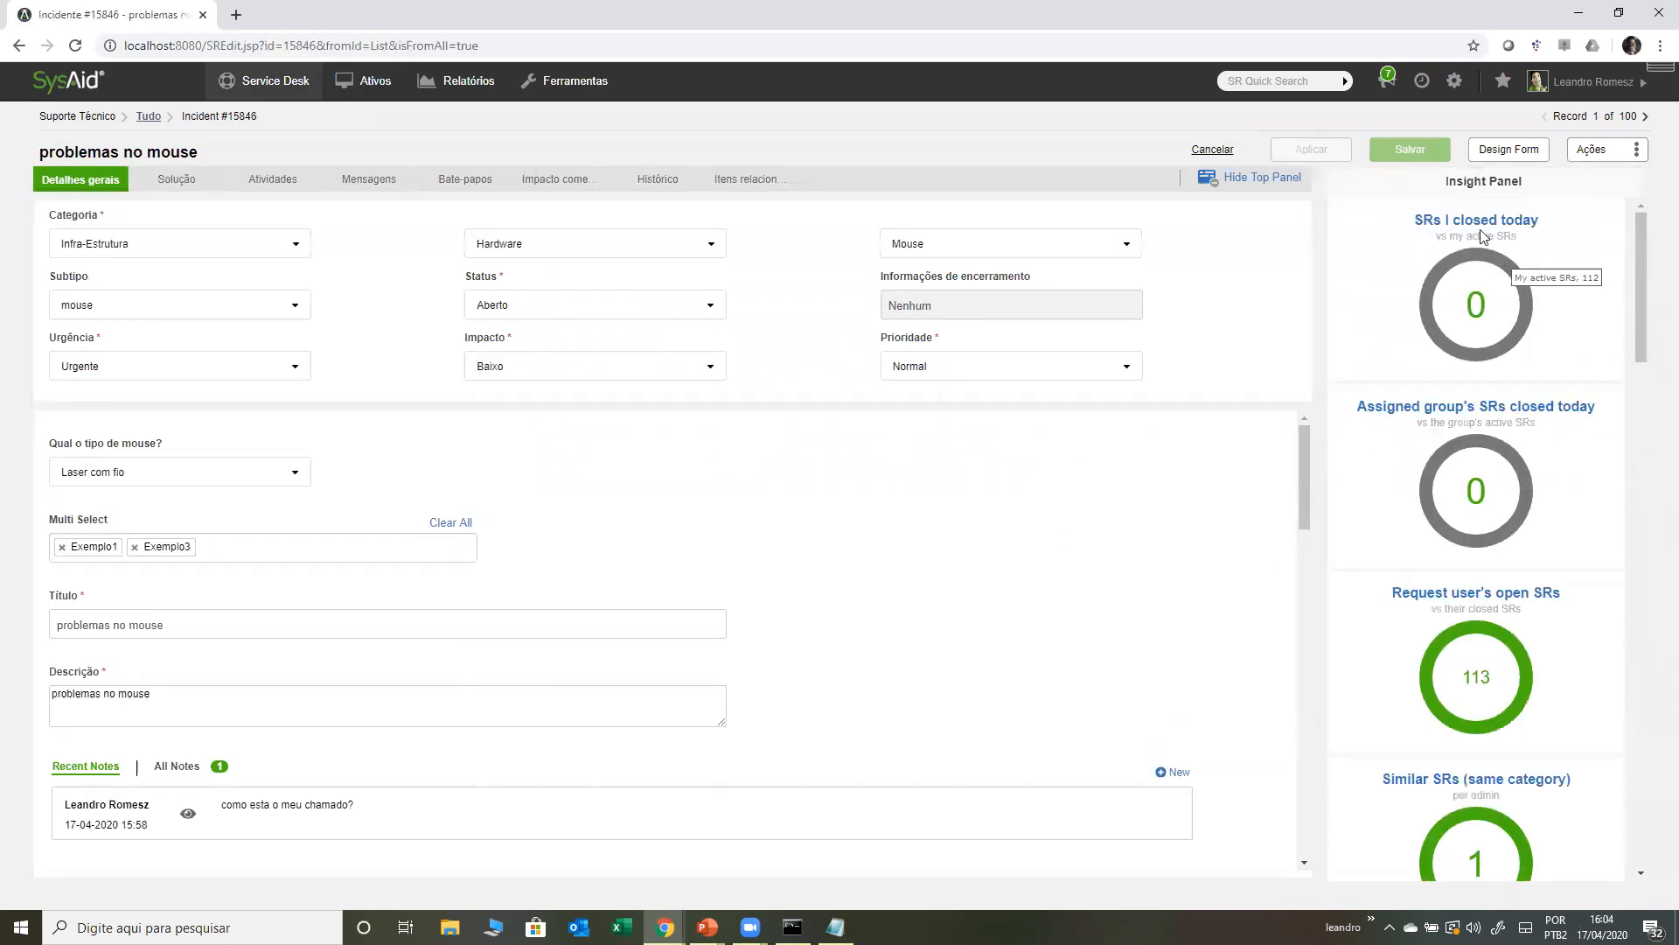
drag(1641, 292, 1641, 244)
scroll(1487, 656, down, 6)
scroll(1514, 656, up, 5)
scroll(1500, 639, down, 4)
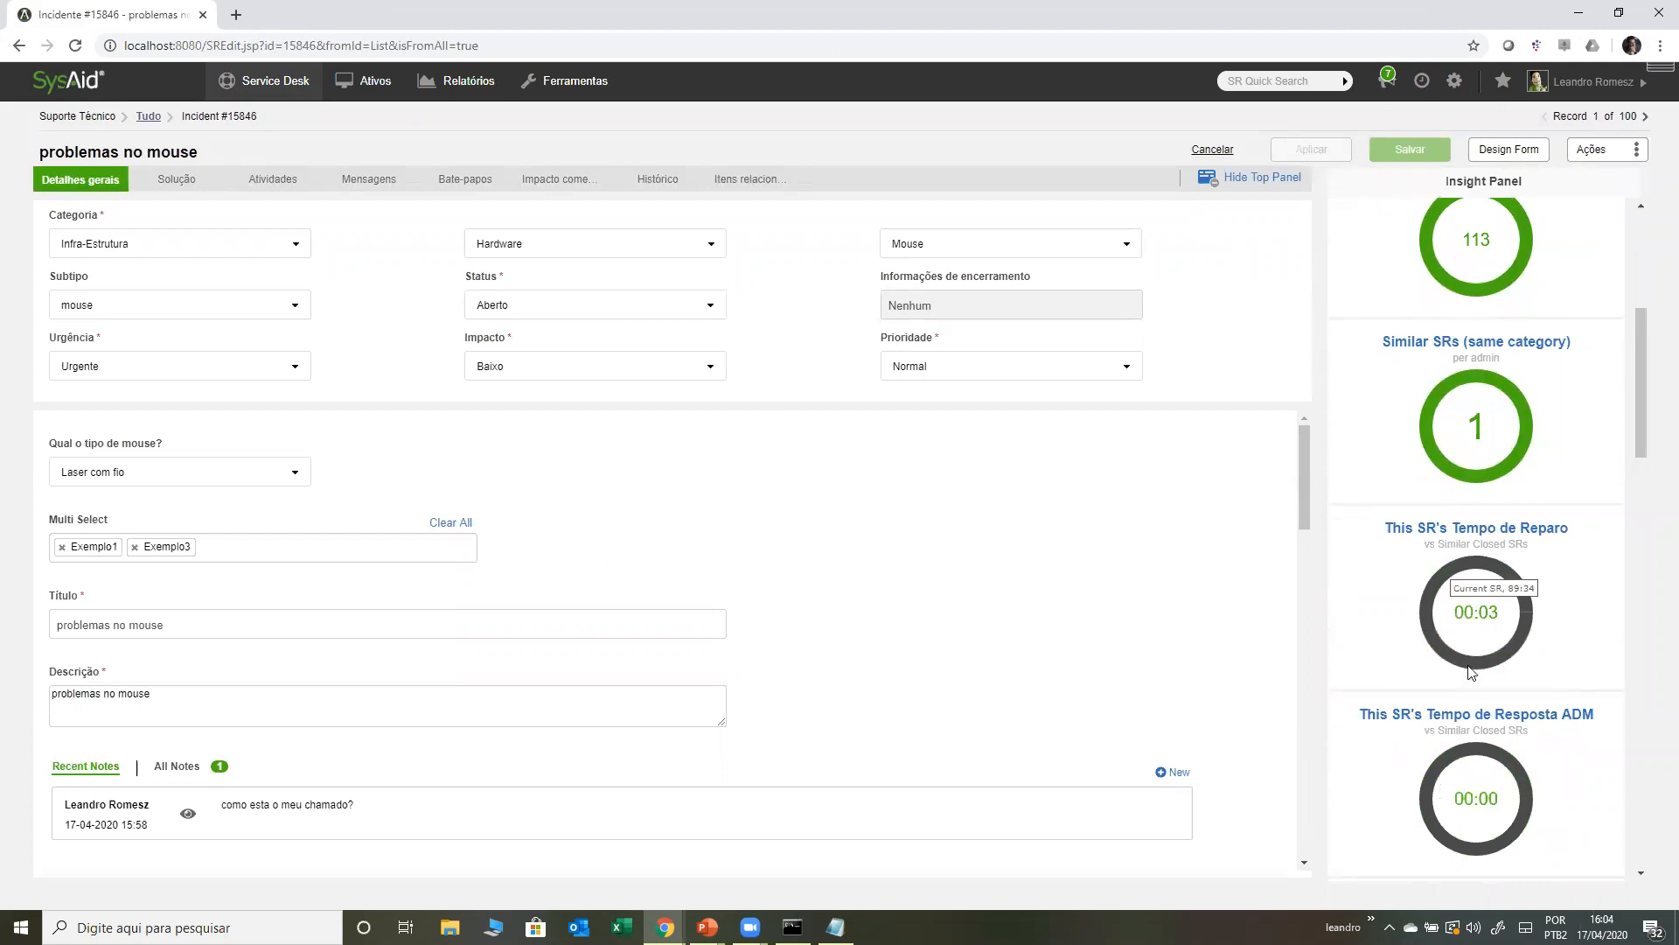
scroll(1552, 578, down, 3)
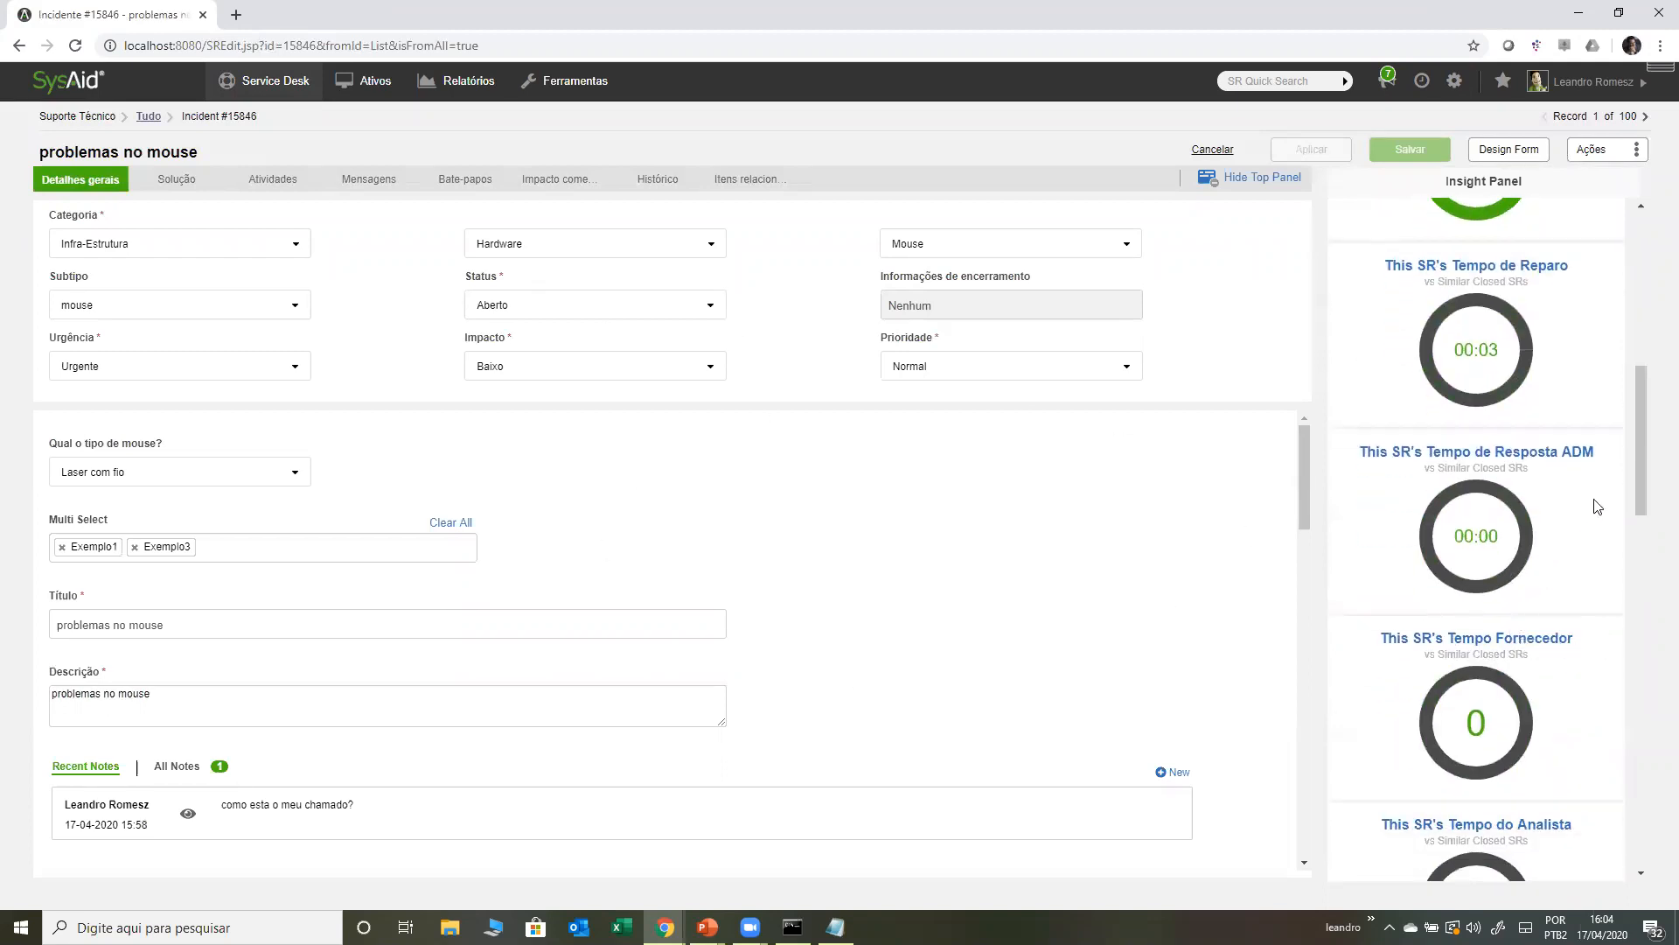
drag(1649, 468, 1655, 225)
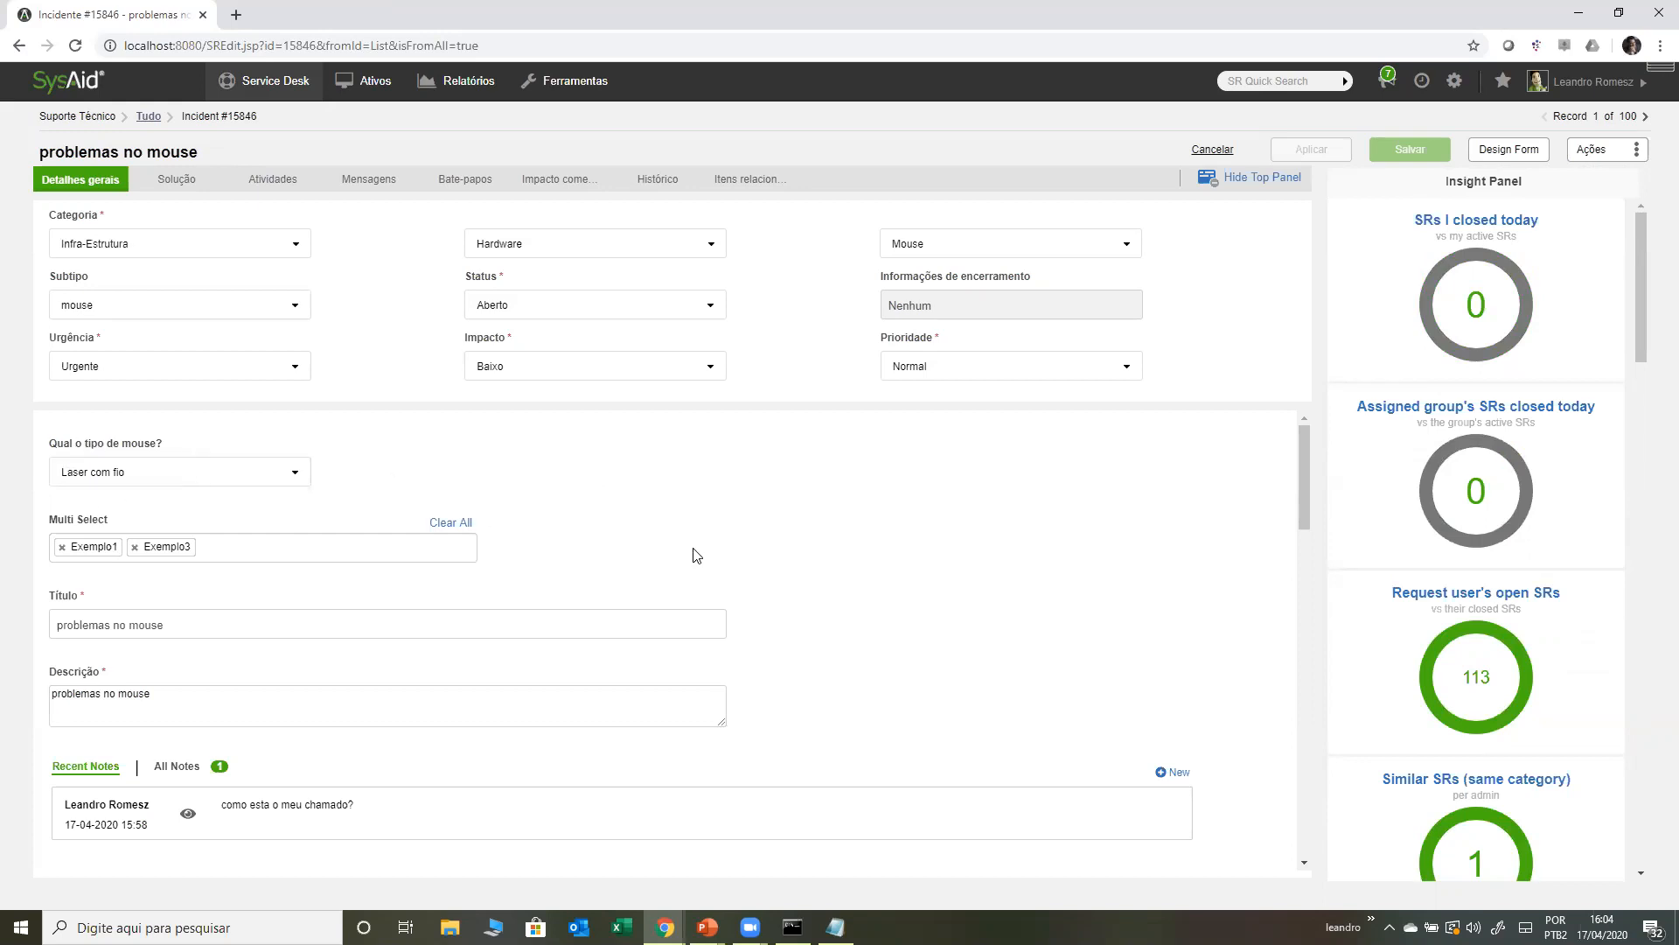
- Review the incident's mouse type question, Multi Select field and recent note asking about the ticket
drag(55, 445, 273, 442)
drag(46, 518, 166, 524)
click(164, 524)
scroll(727, 564, down, 2)
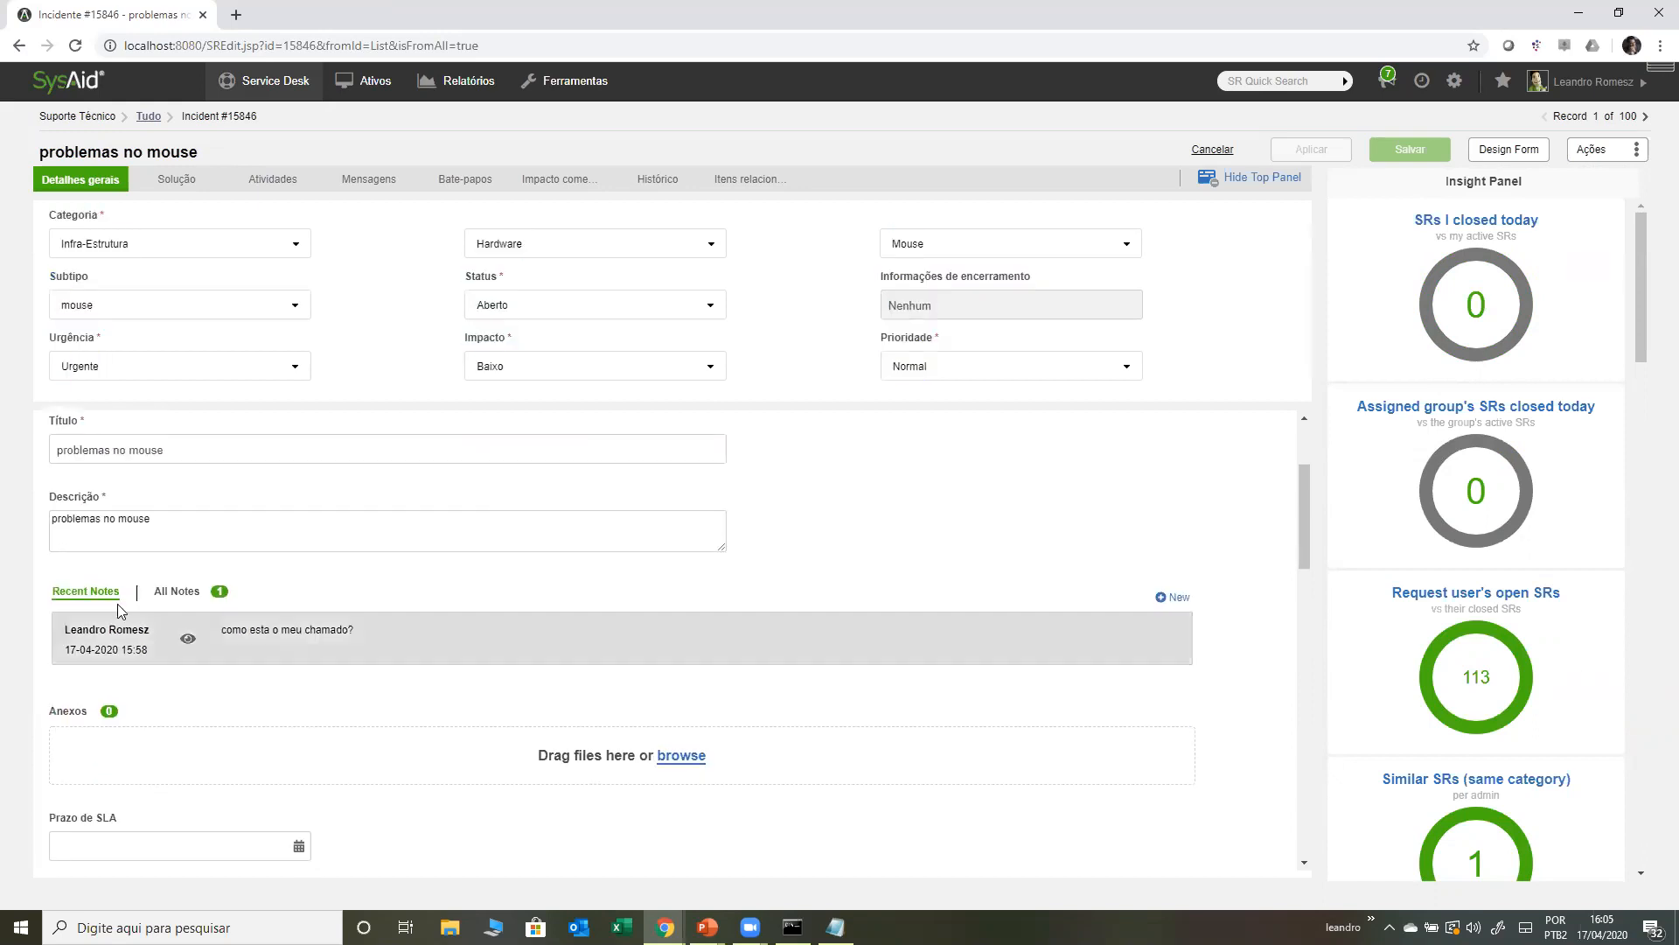
drag(226, 630, 323, 629)
click(450, 594)
scroll(539, 597, down, 3)
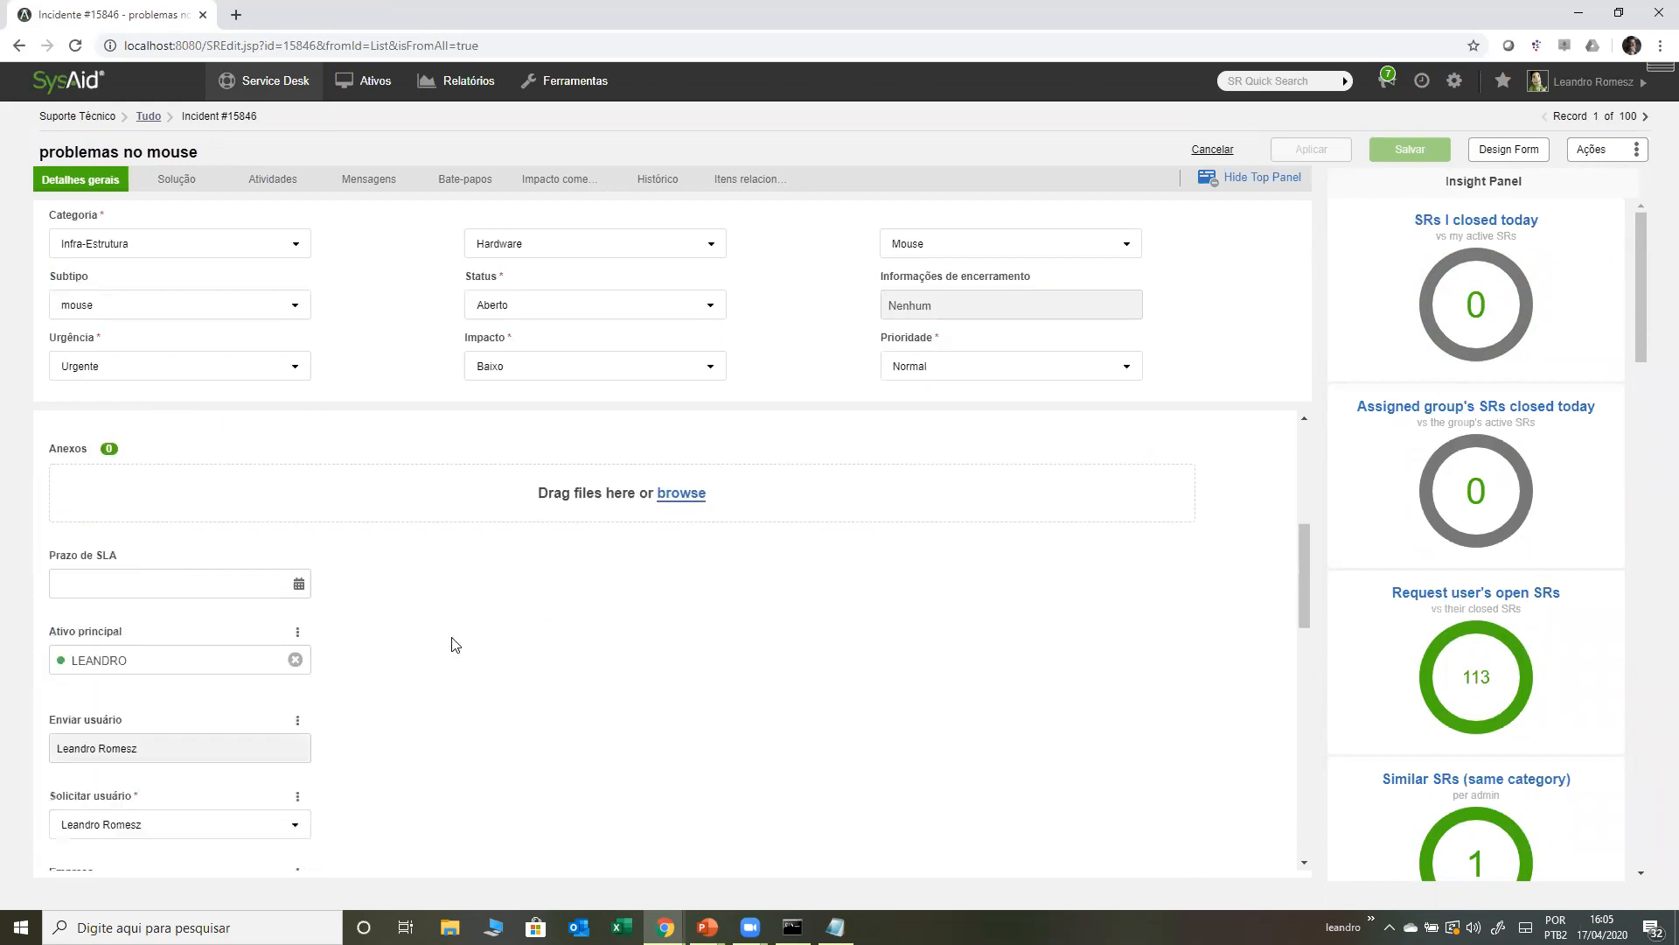
- Find the Ativo principal field in the incident and display the details of the linked asset
scroll(453, 644, down, 1)
drag(70, 544, 149, 546)
click(678, 583)
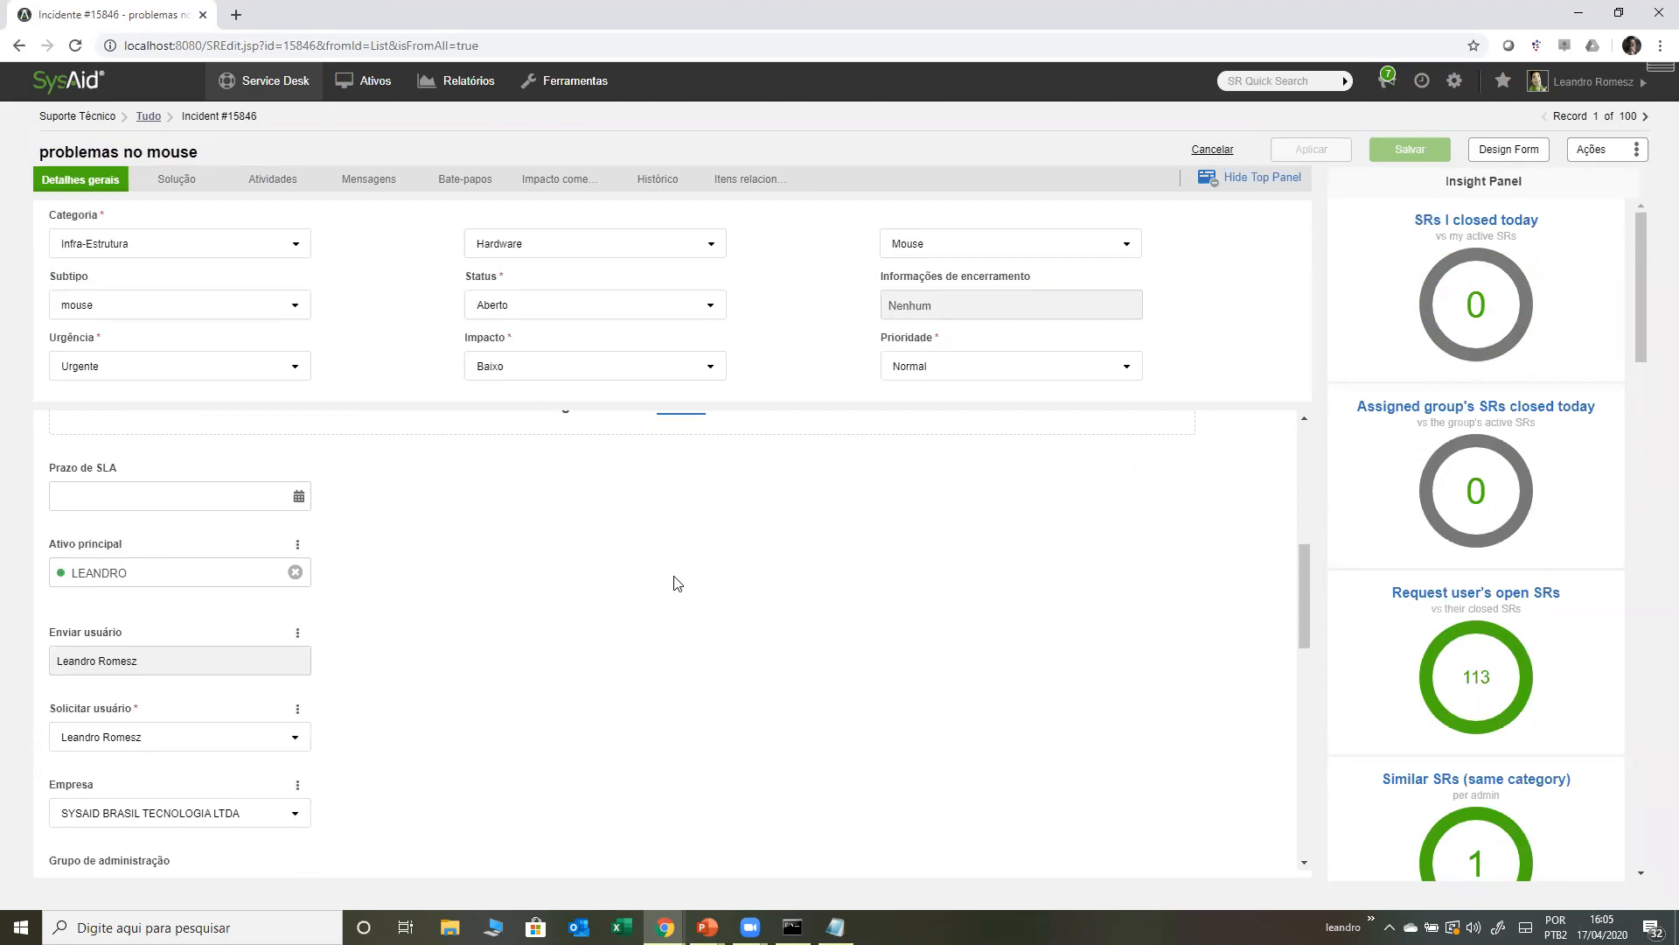
scroll(678, 583, down, 1)
scroll(678, 584, up, 1)
click(300, 711)
click(299, 549)
click(59, 573)
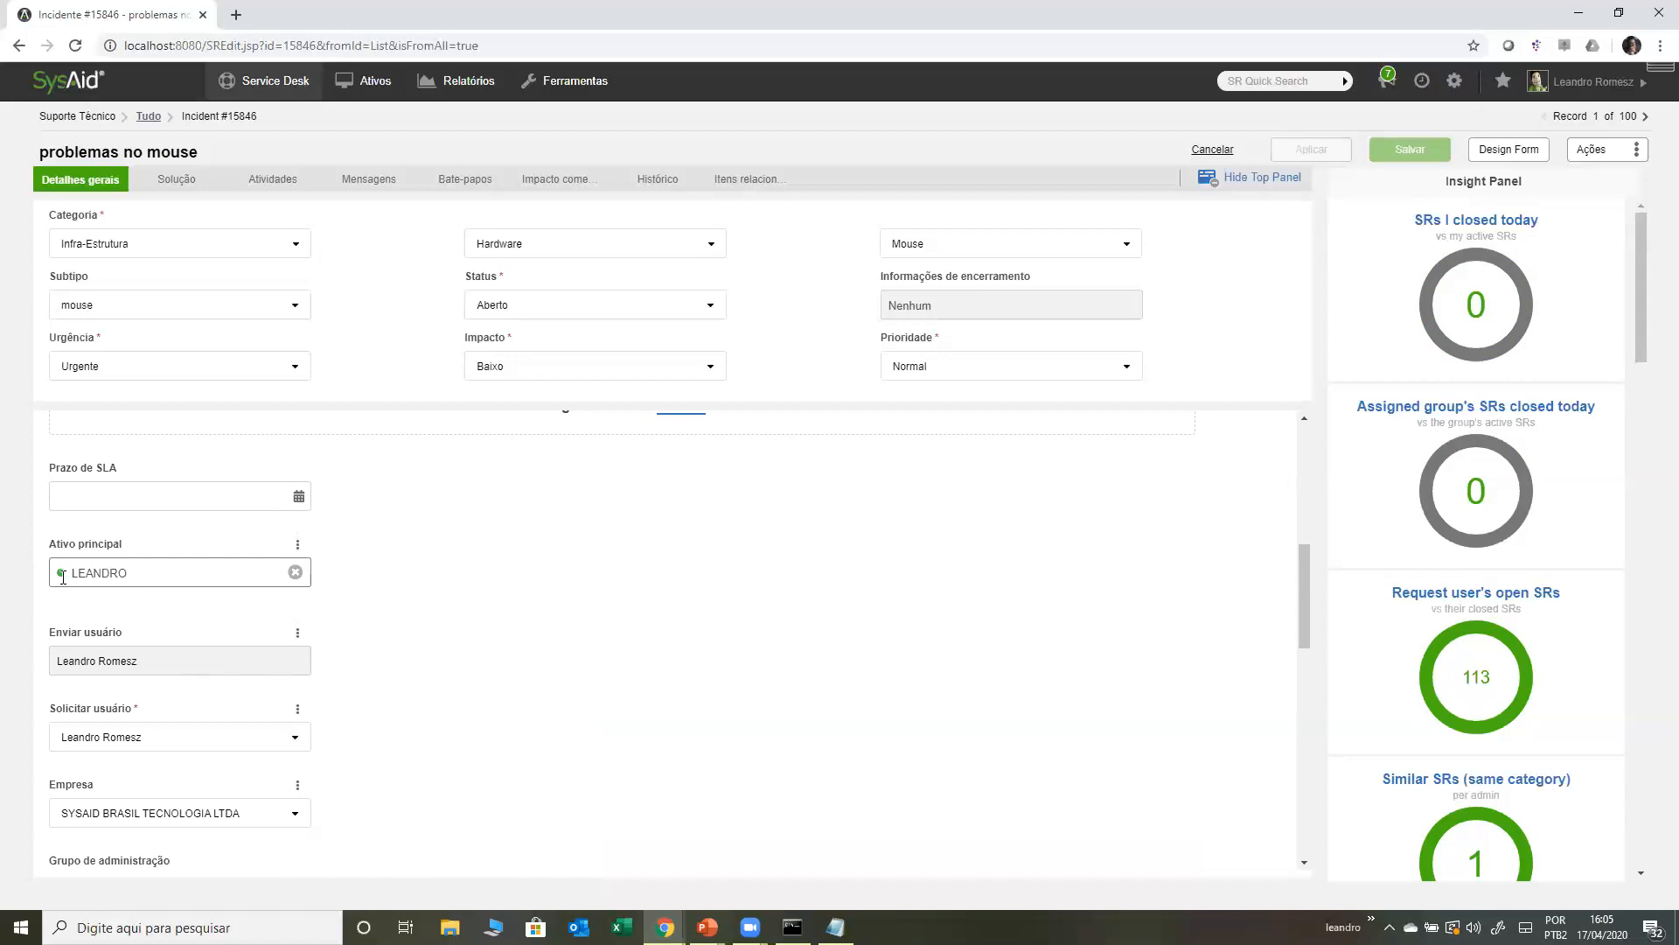
click(298, 544)
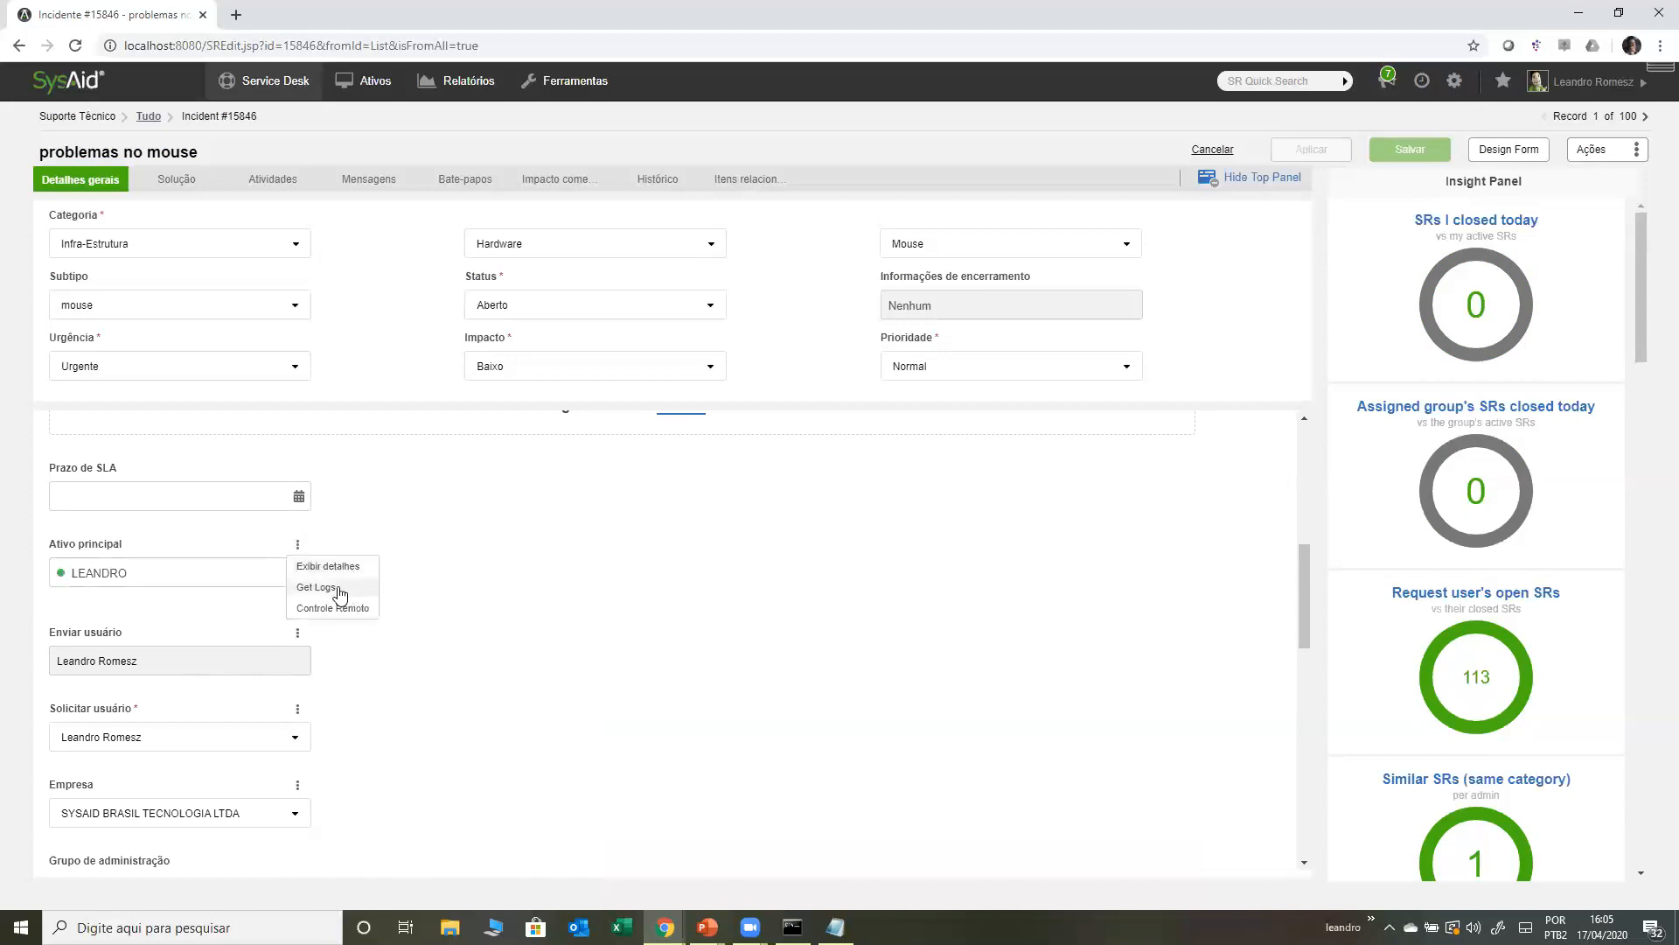
click(350, 566)
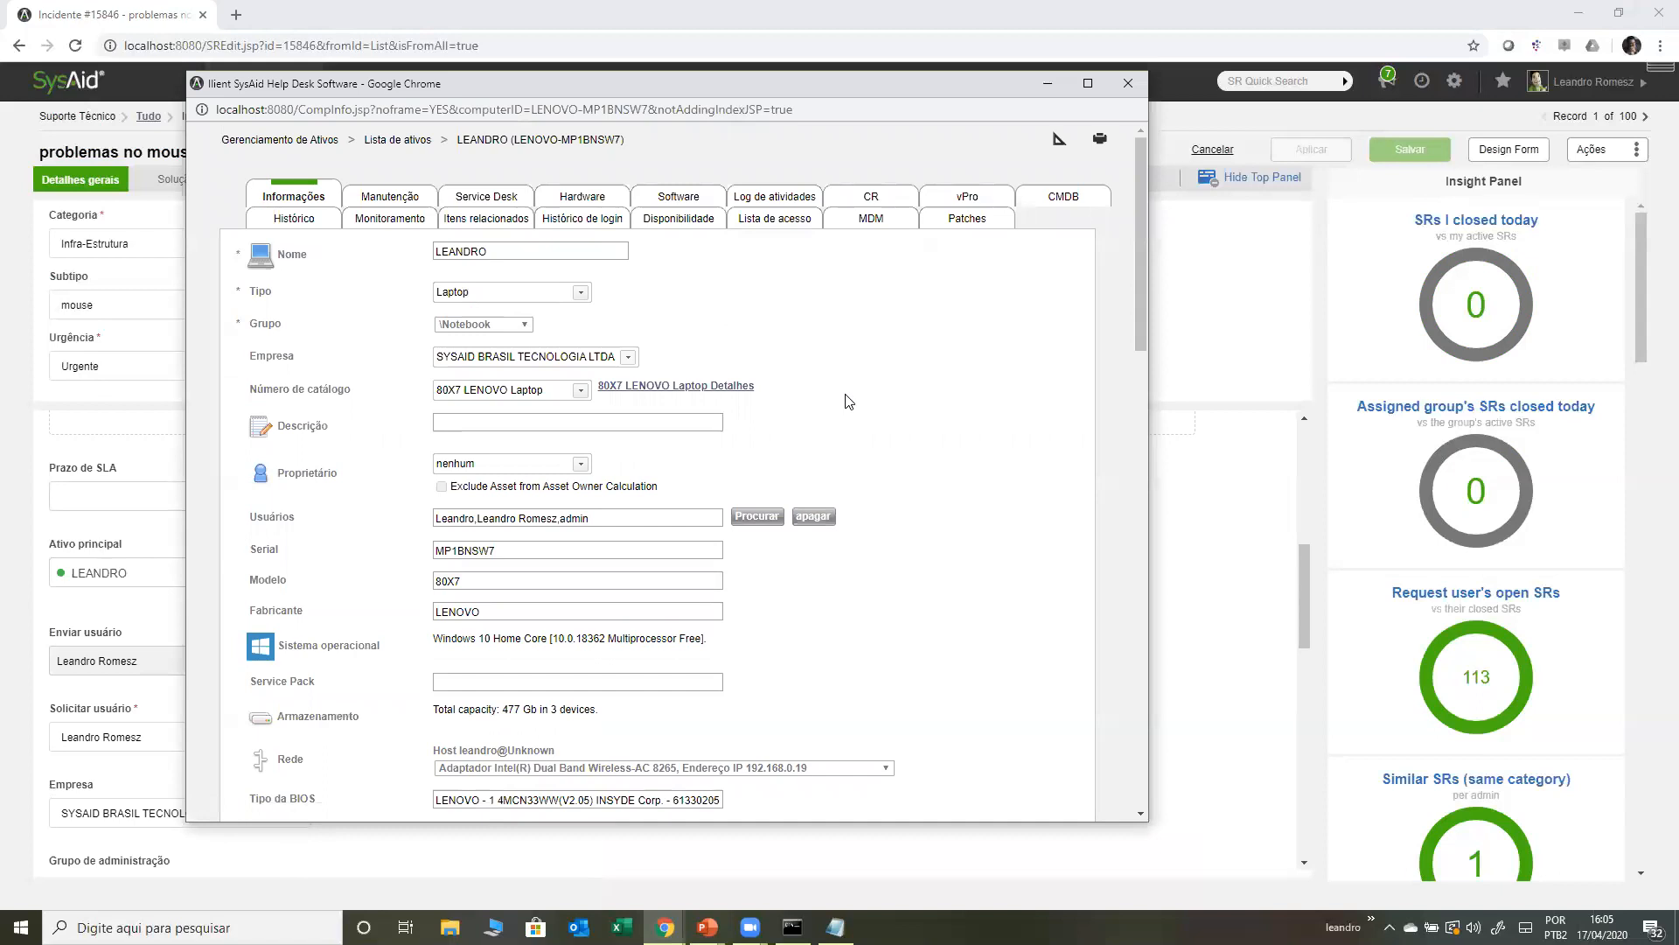
- Examine the laptop's general information, especially its CPU details and the free space on drive C
scroll(841, 420, down, 15)
scroll(818, 573, up, 8)
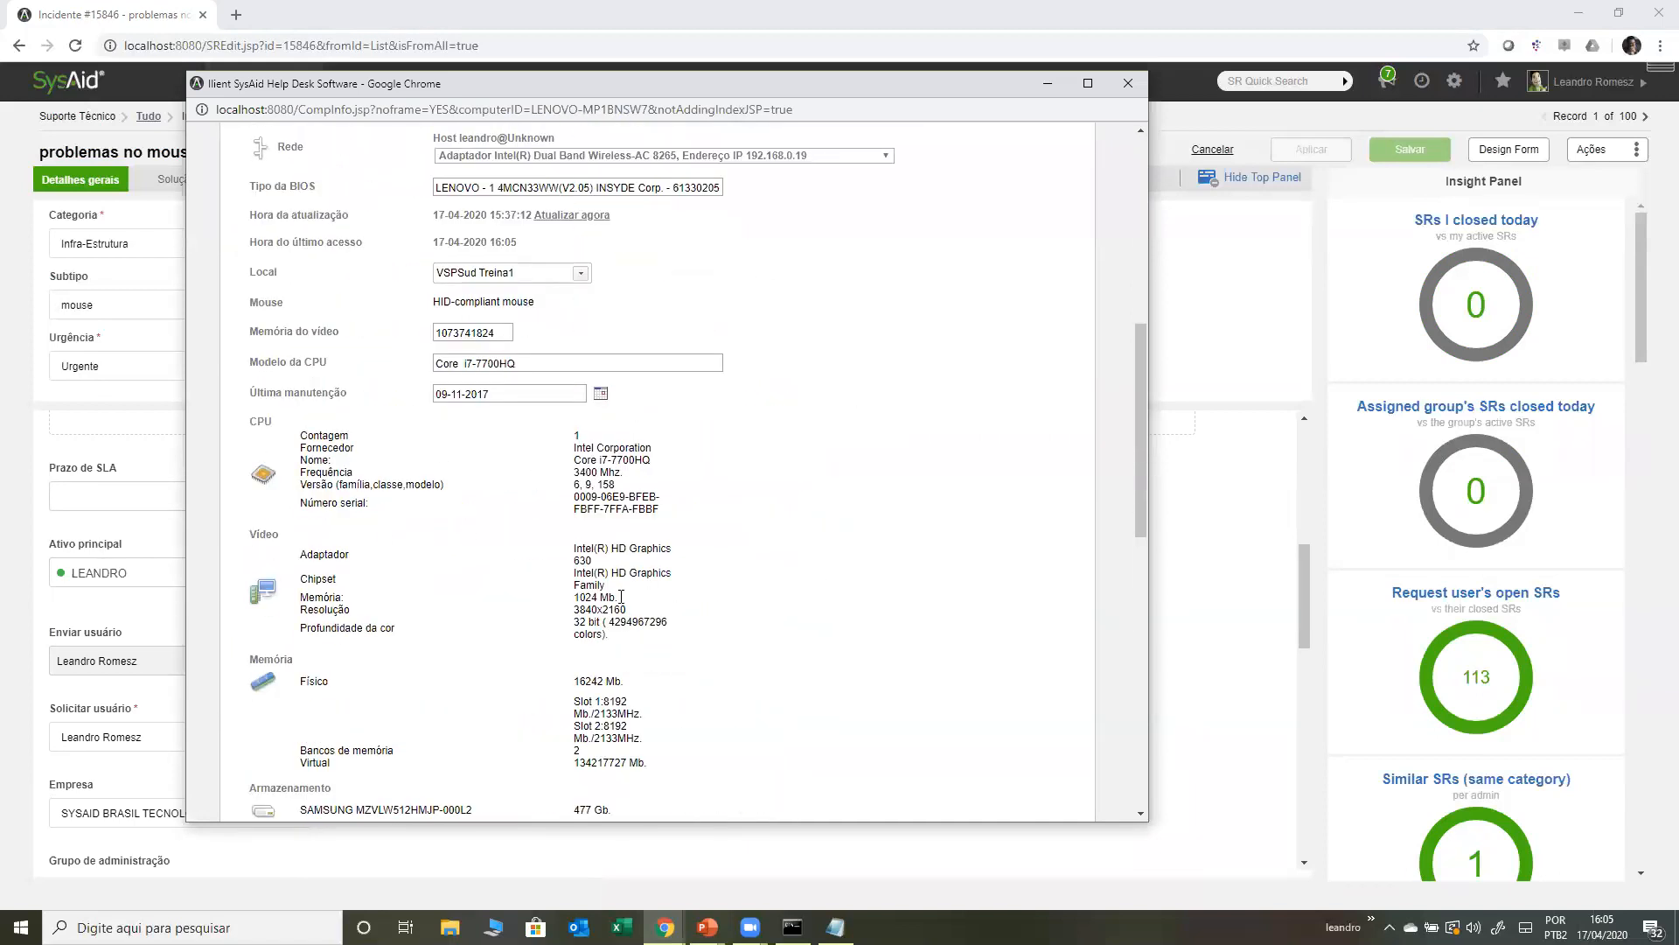
scroll(540, 702, down, 3)
drag(585, 421, 651, 468)
click(650, 516)
drag(573, 642, 749, 647)
click(678, 650)
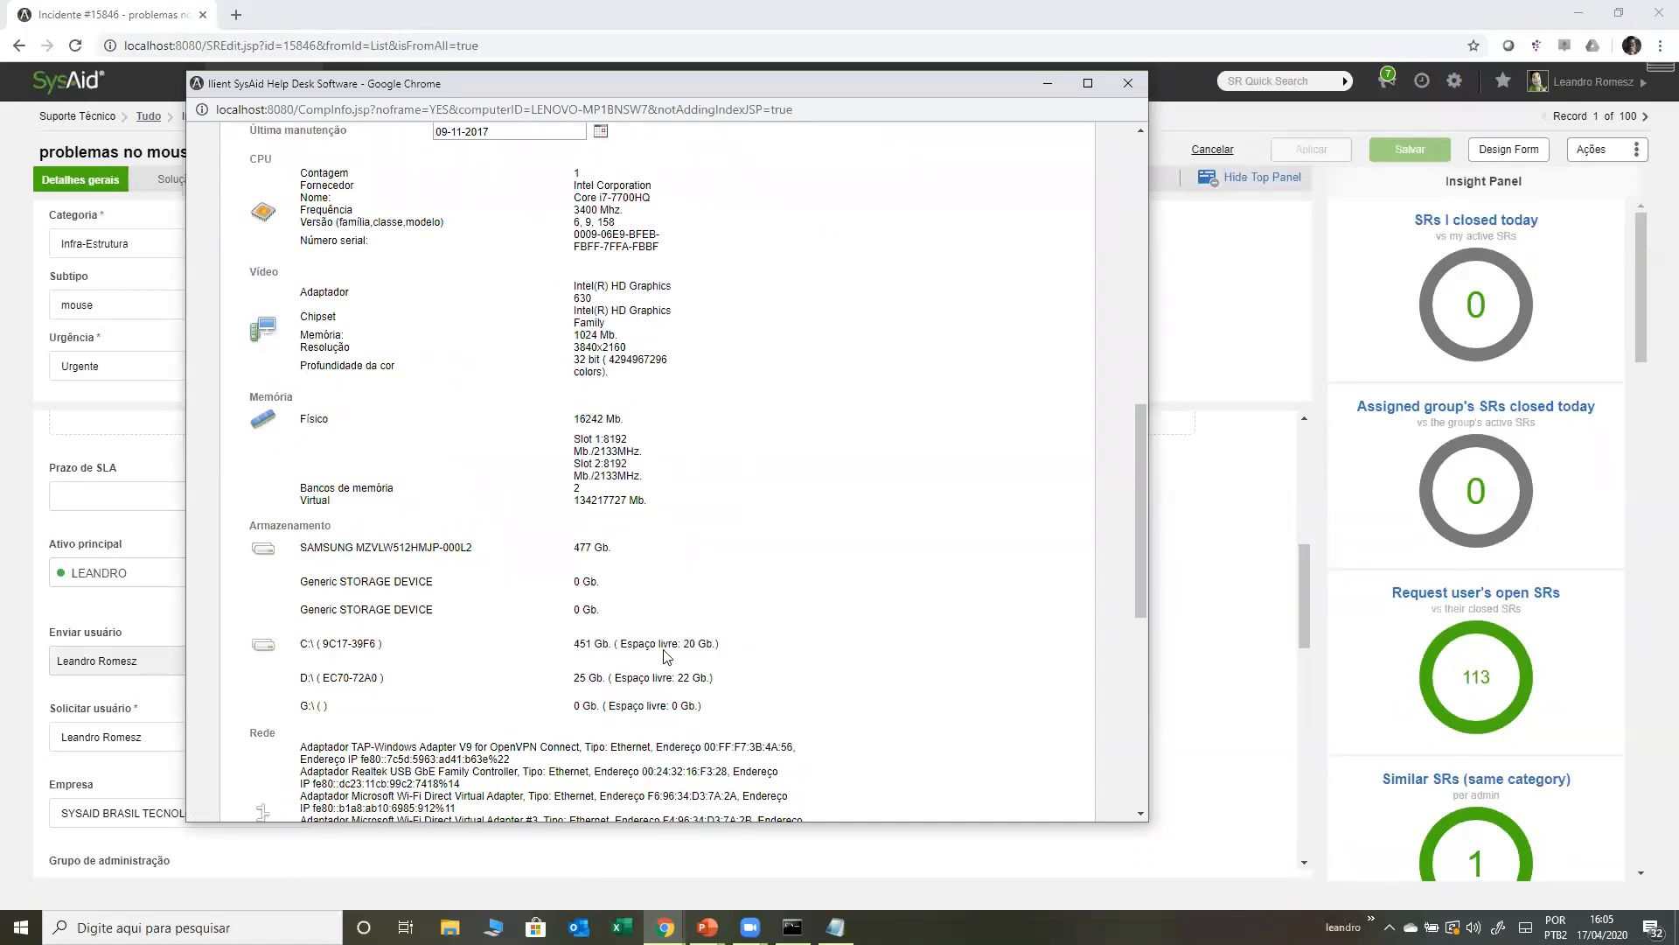
drag(587, 643, 725, 637)
click(687, 666)
- Examine the laptop's network adapters, monitor, IP address and serial fields, and return to the start of its information page
scroll(644, 691, down, 5)
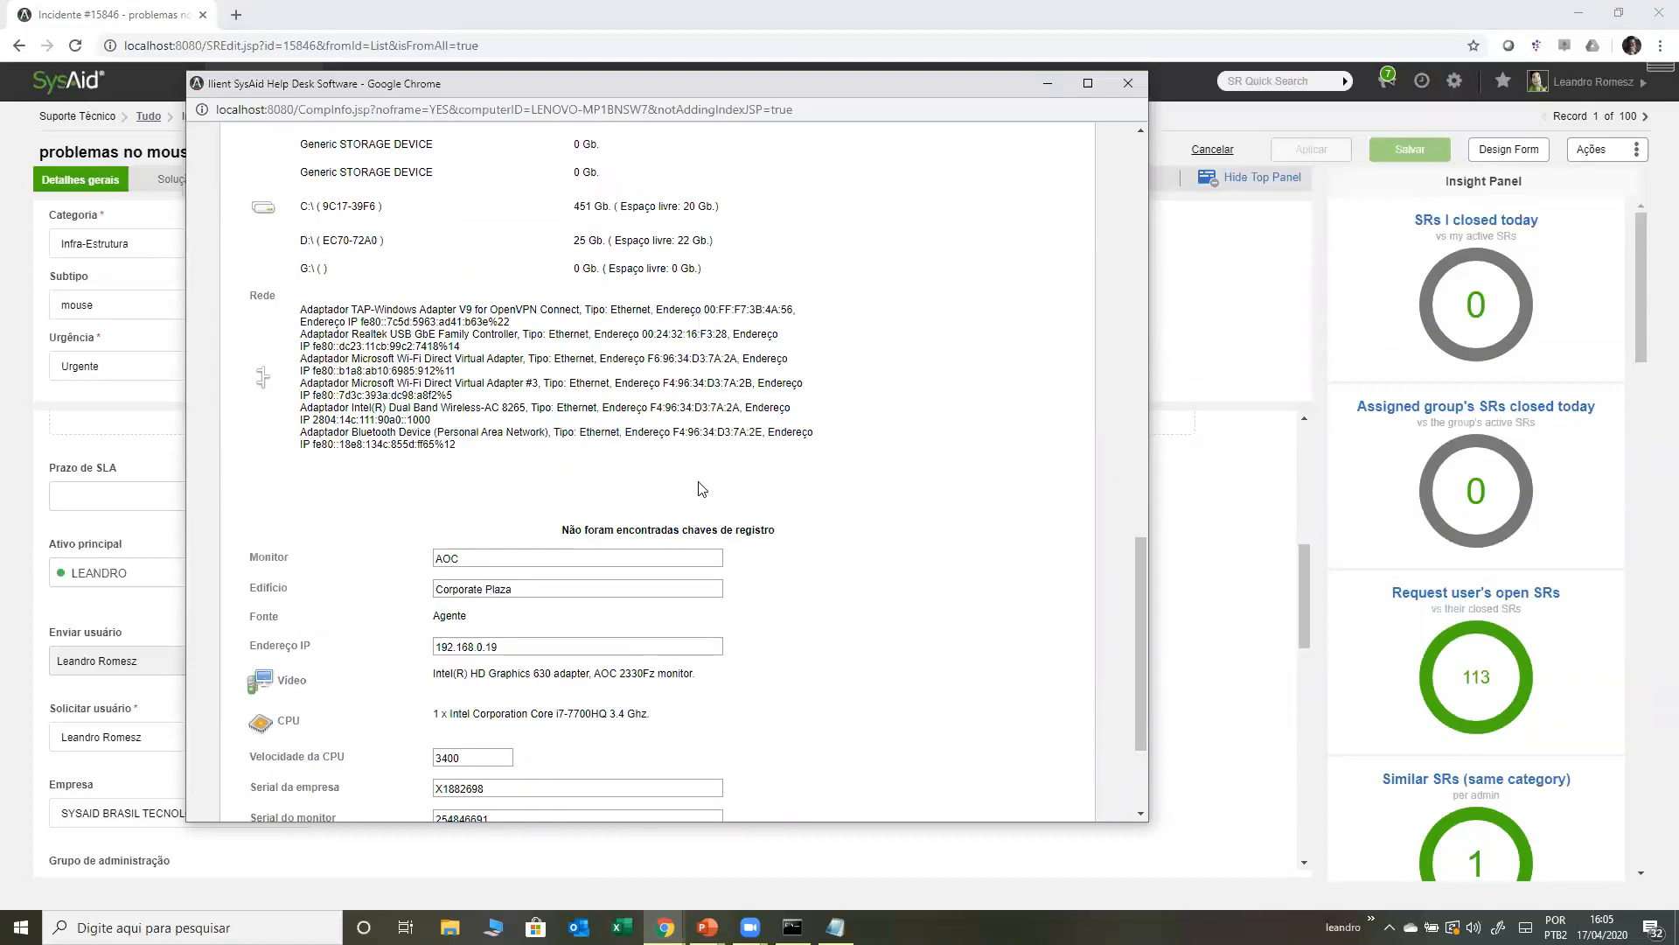
scroll(471, 327, down, 3)
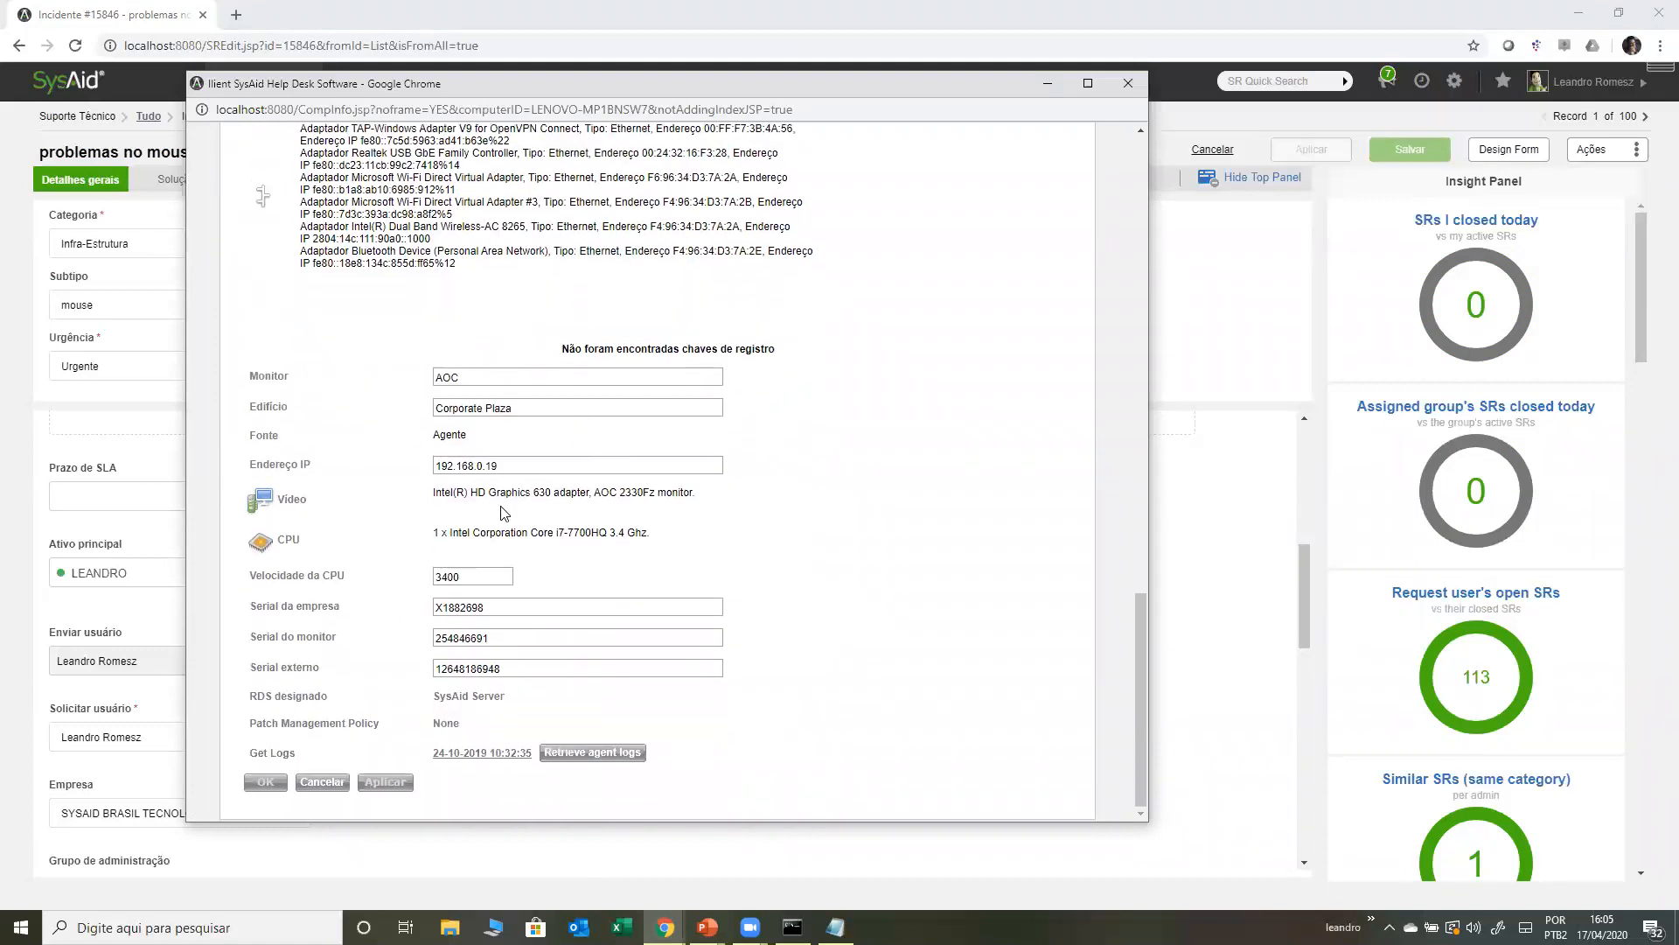
scroll(490, 461, up, 10)
scroll(504, 451, down, 6)
scroll(504, 451, up, 15)
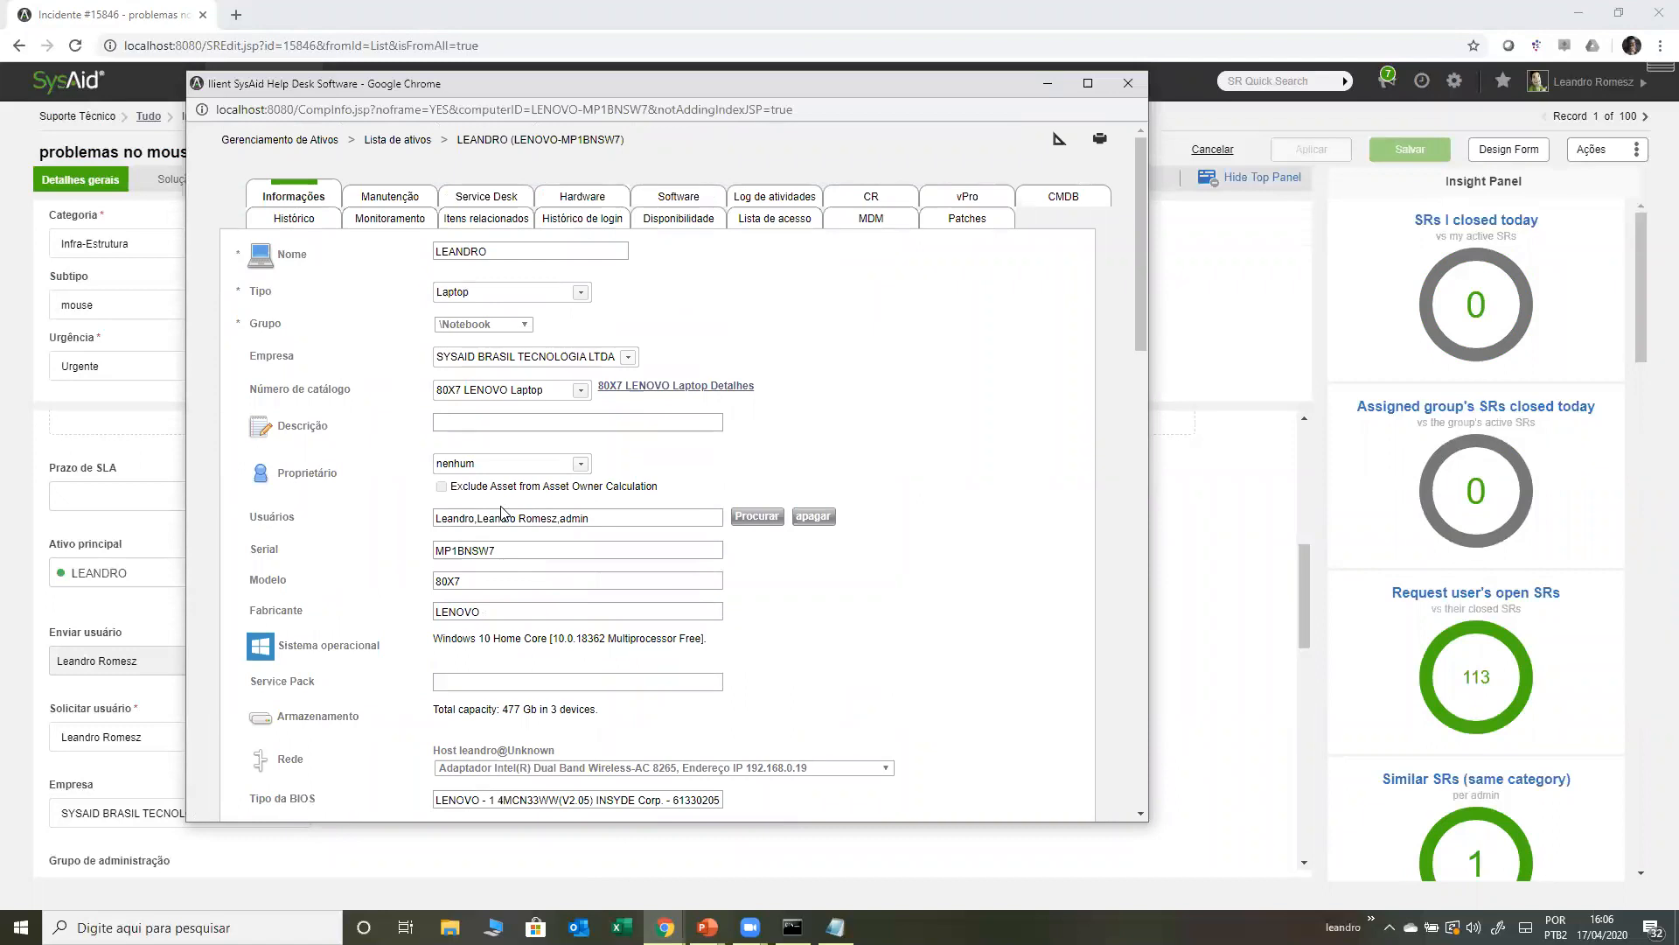
scroll(503, 513, down, 6)
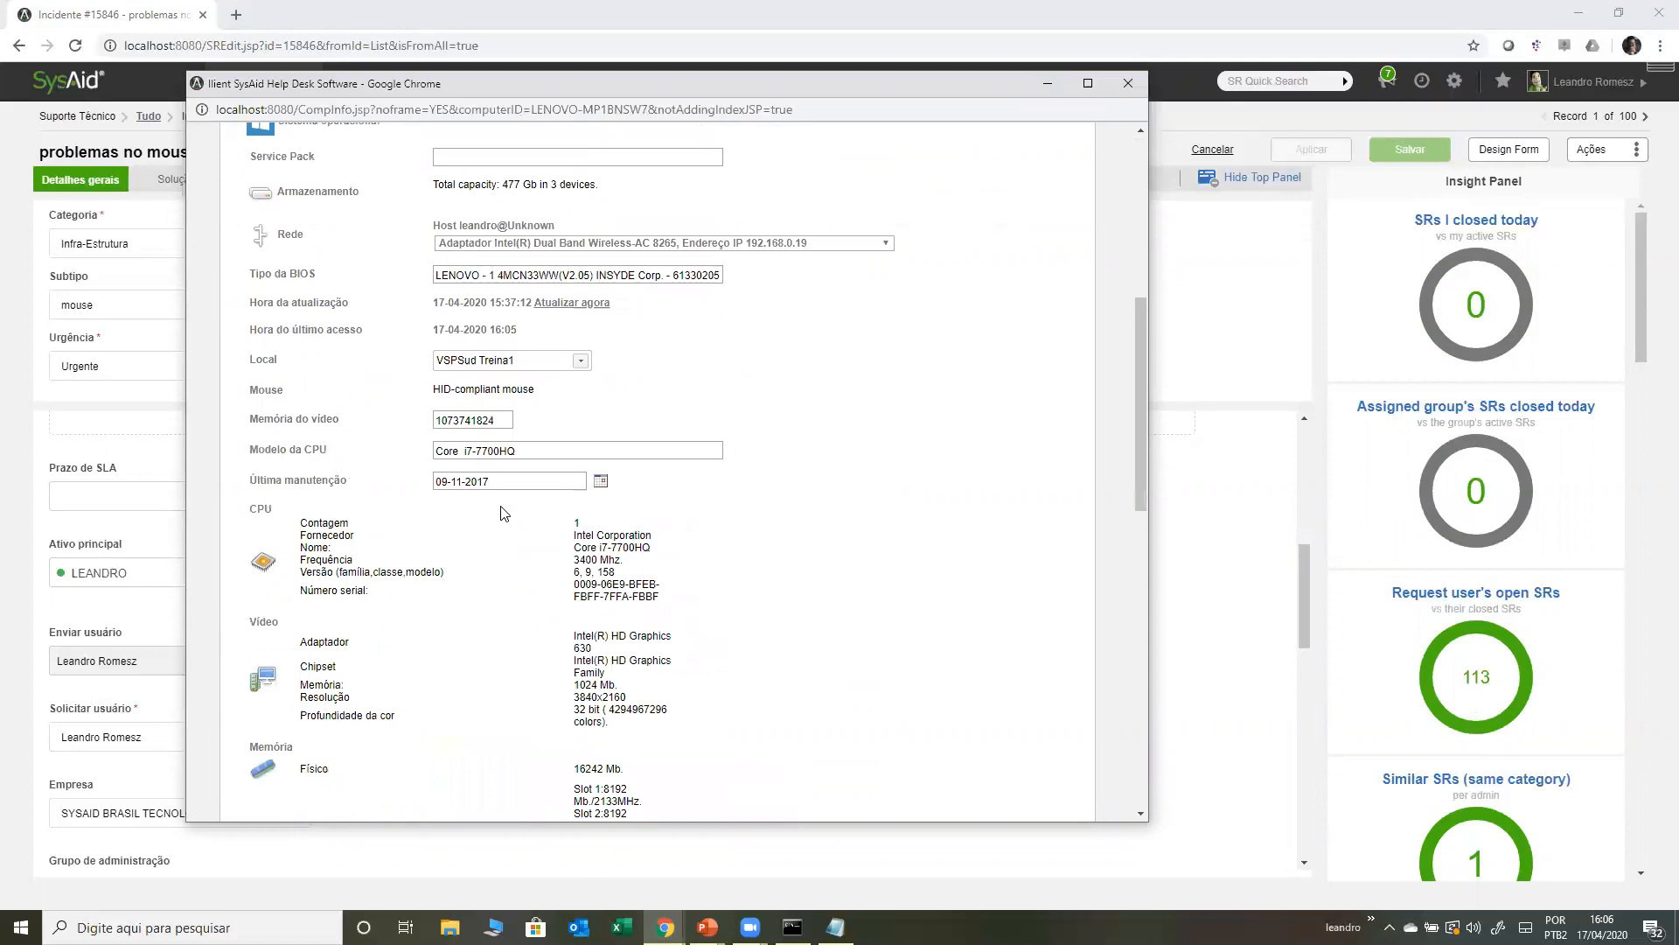
drag(1141, 376, 1141, 174)
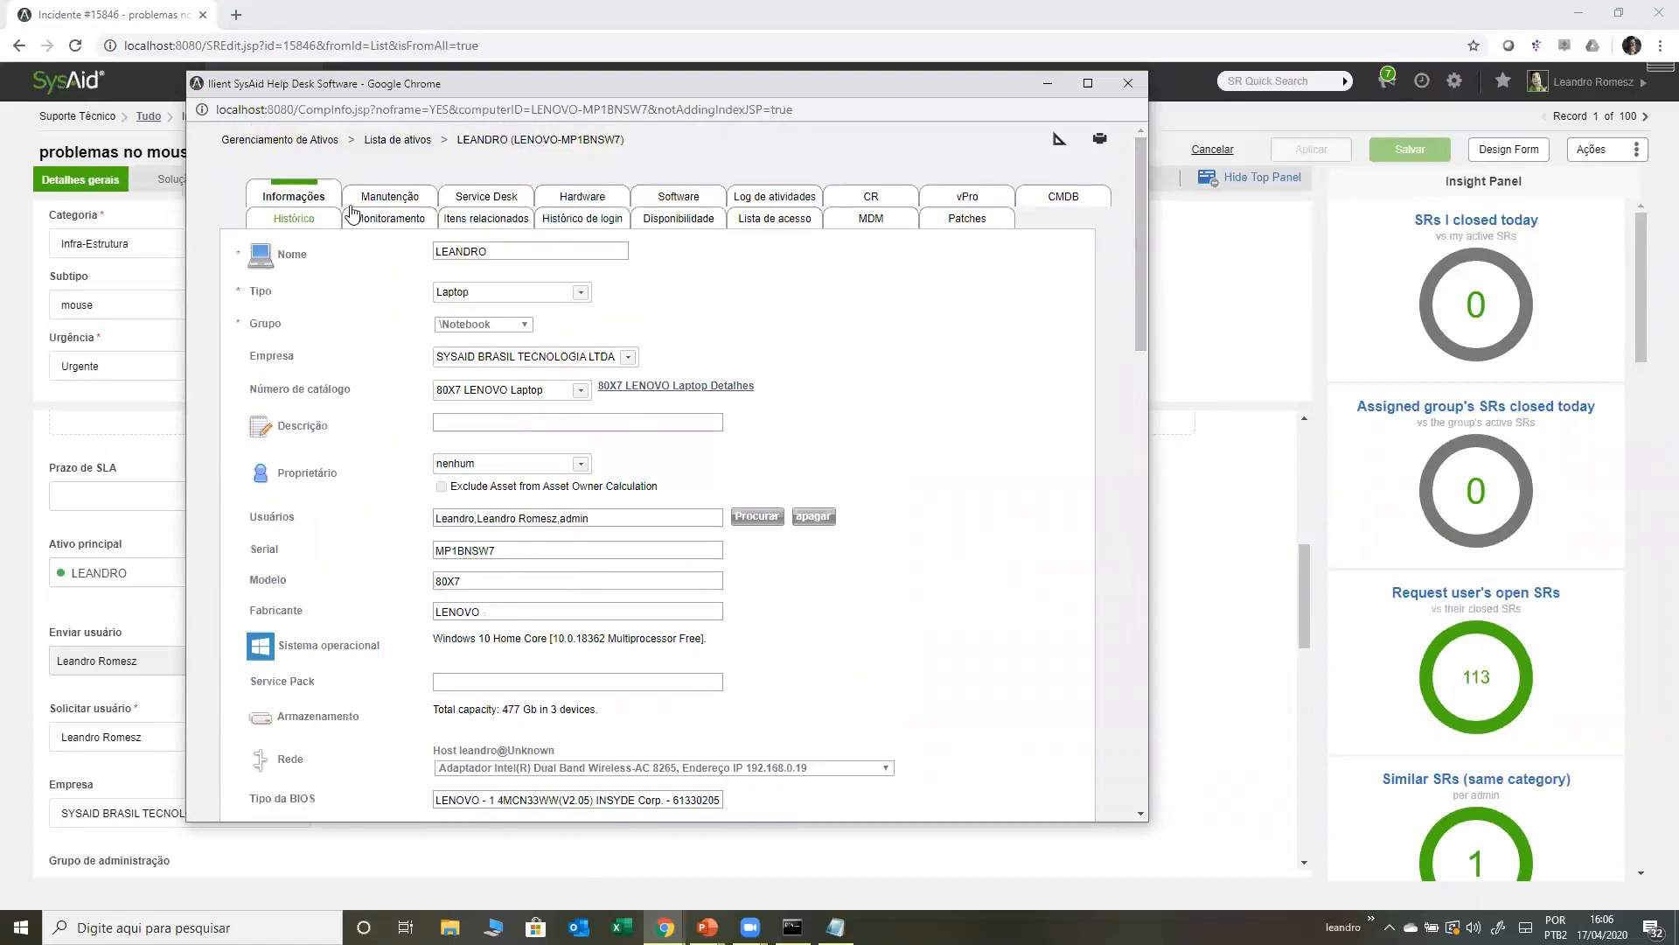
- View the asset's maintenance data, and browse its Service Desk records in a maximized window
click(386, 198)
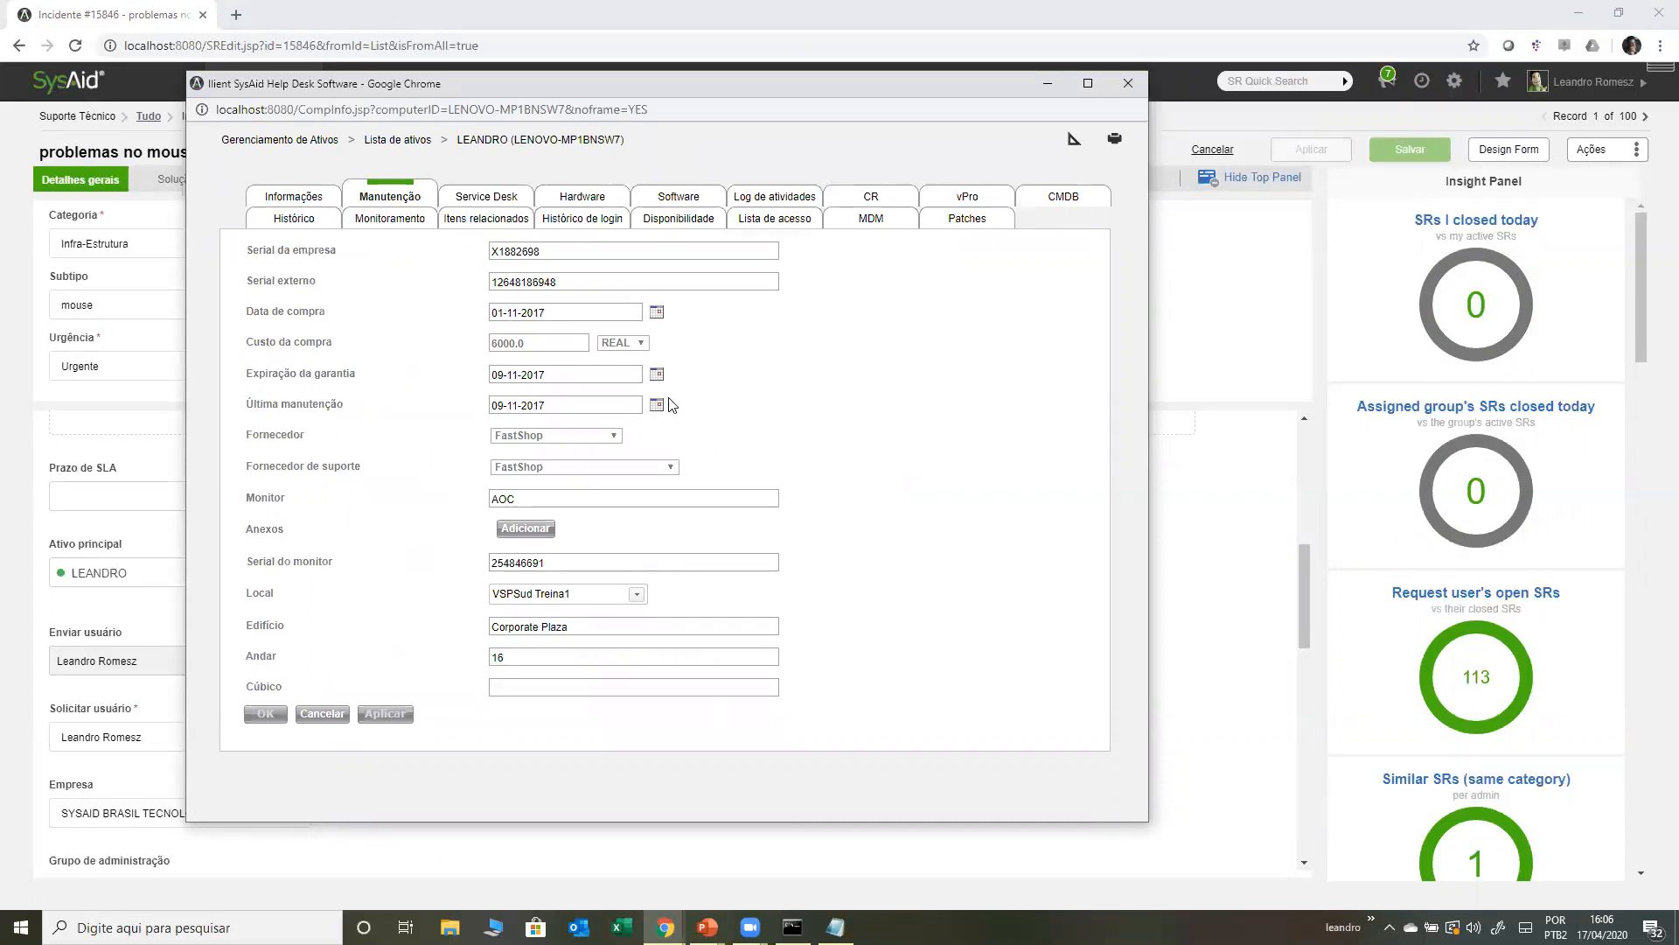
click(493, 198)
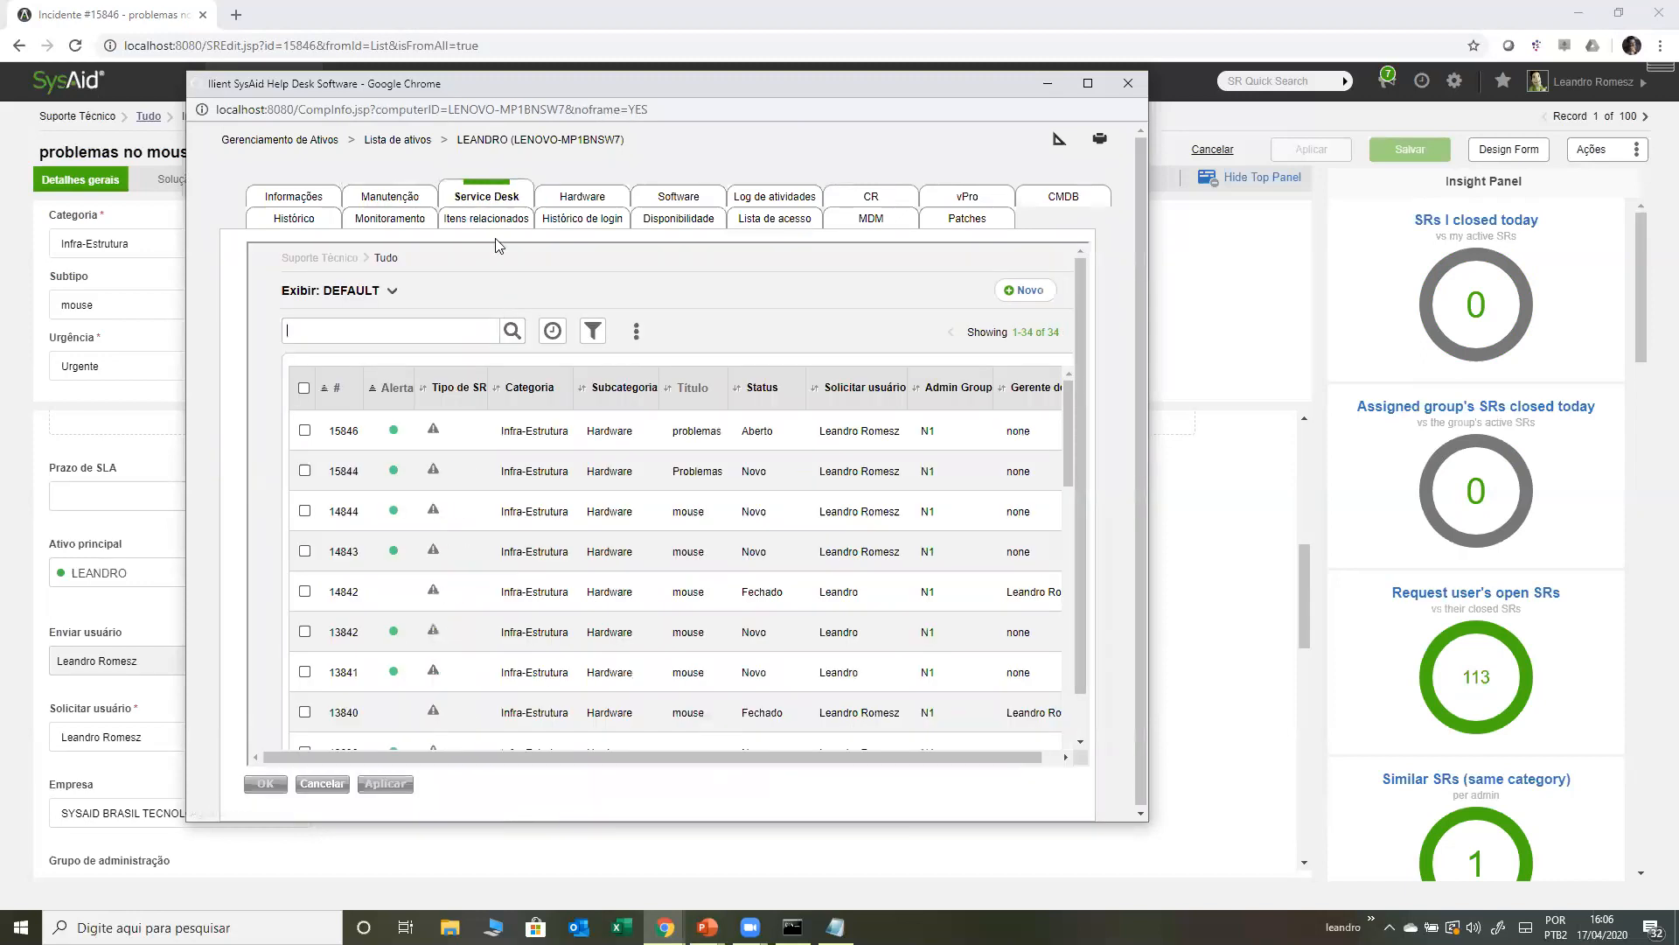
click(1089, 83)
scroll(1137, 455, down, 5)
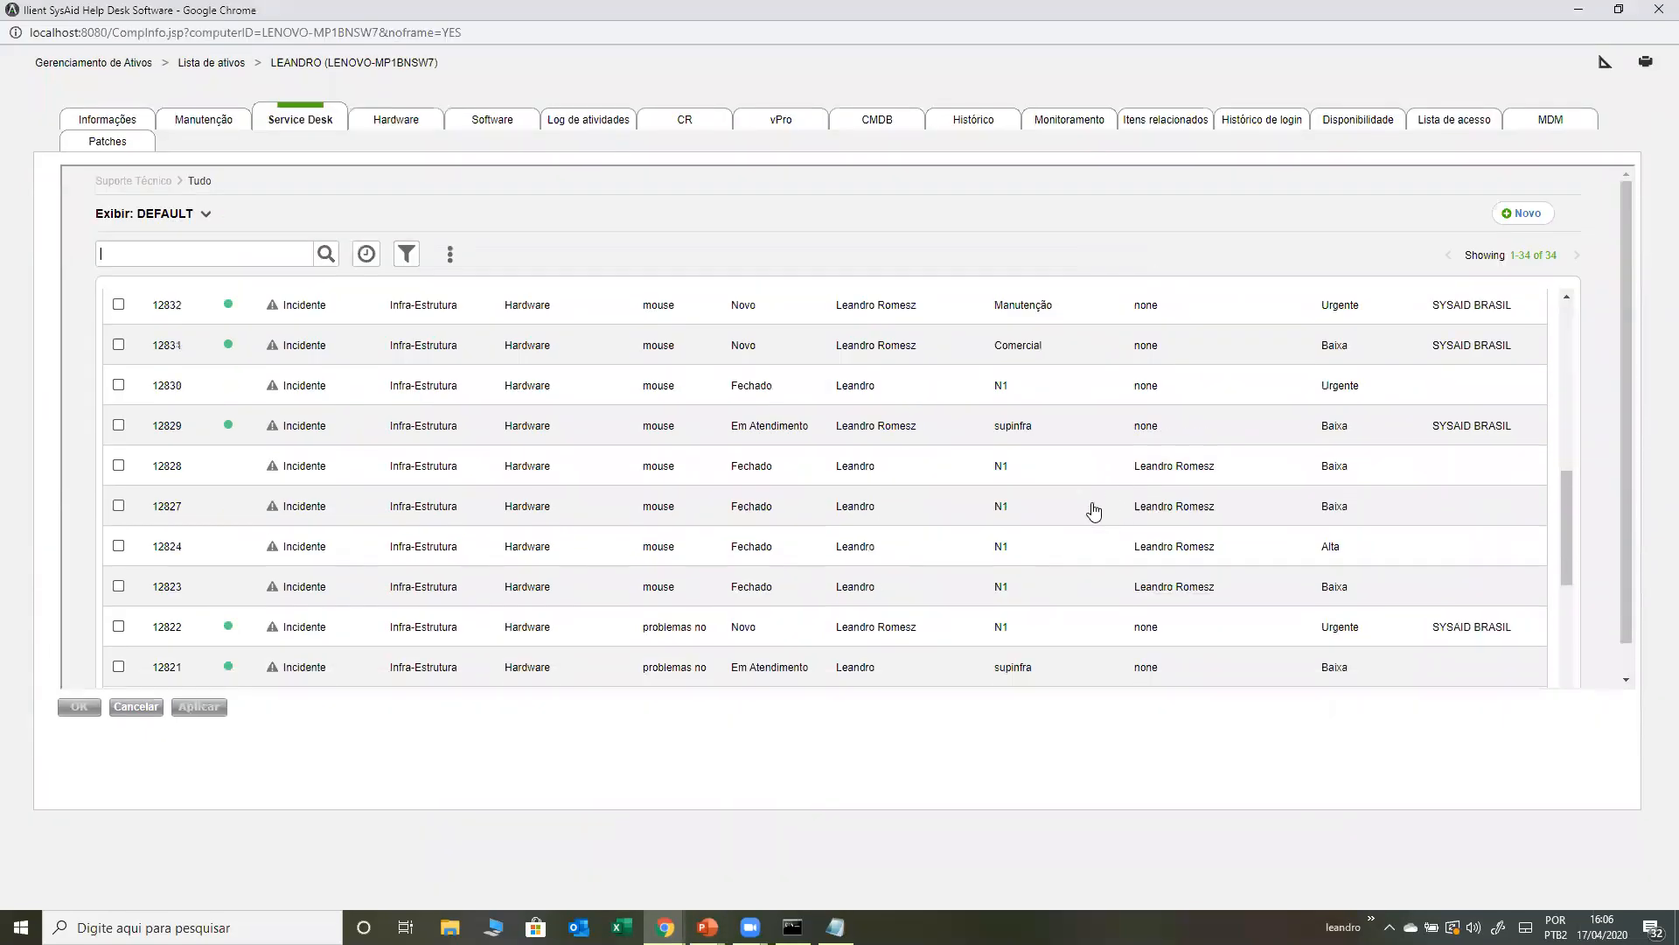
scroll(994, 555, up, 5)
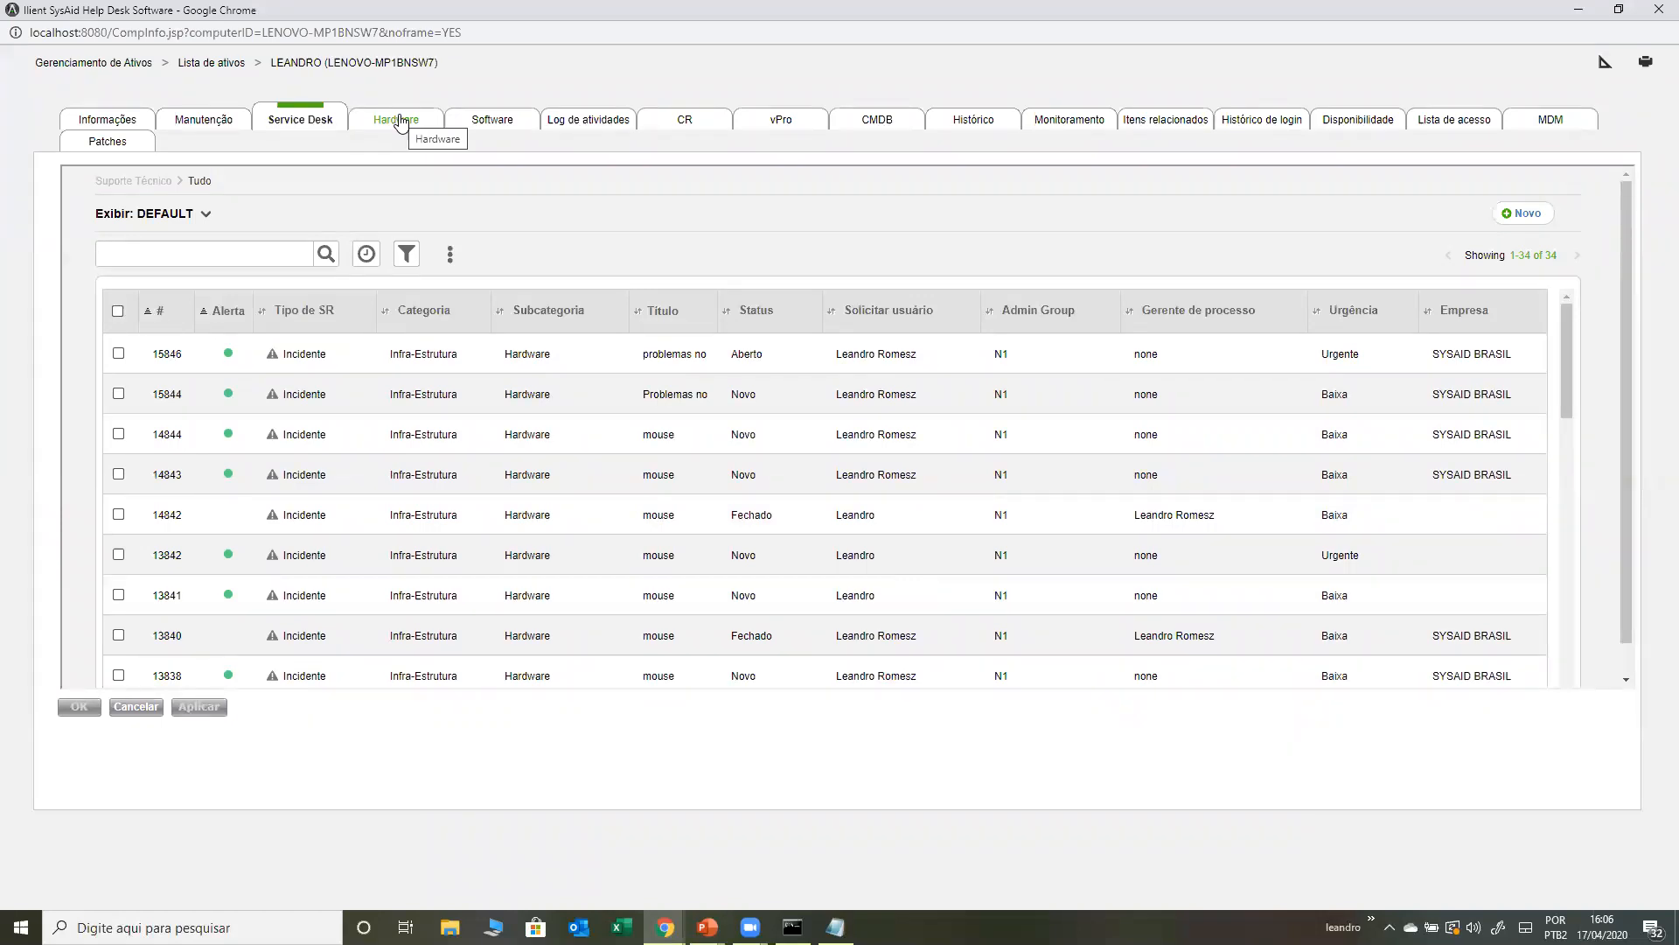
- Examine the asset's hardware inventory, including CPU, video, memory, storage and network
click(399, 122)
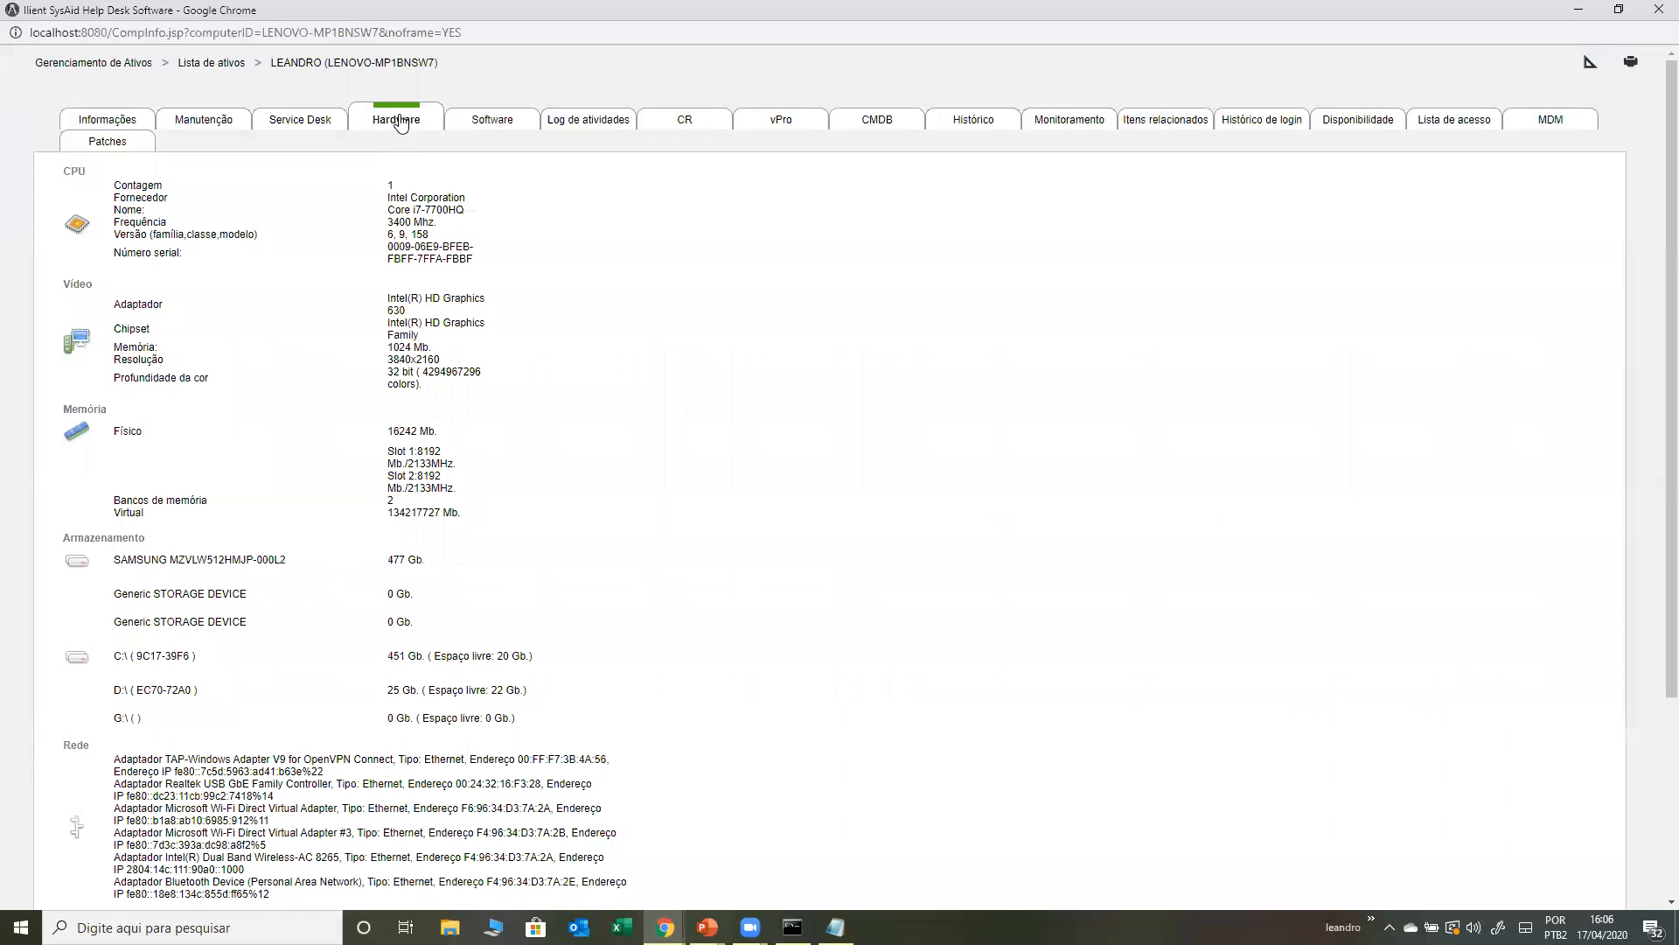
scroll(498, 455, down, 5)
scroll(499, 523, up, 5)
- Browse the full list of software products and versions installed on the asset
click(495, 122)
drag(1668, 186, 1632, 182)
scroll(483, 443, down, 6)
scroll(486, 480, up, 3)
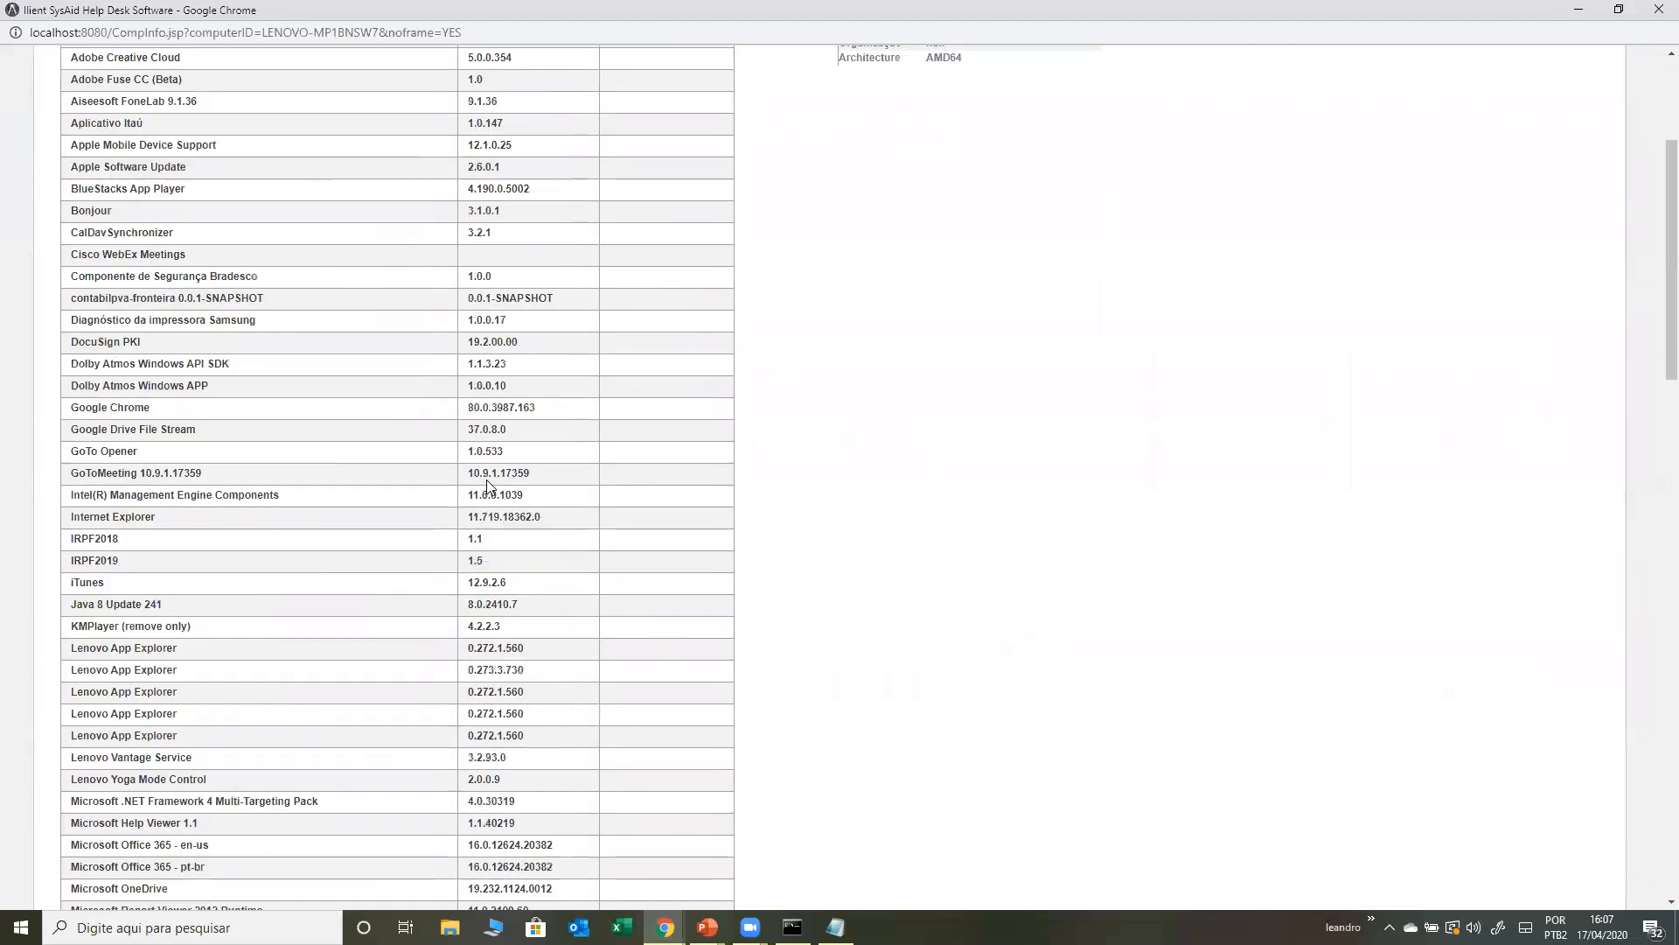
scroll(488, 487, up, 3)
scroll(648, 438, down, 20)
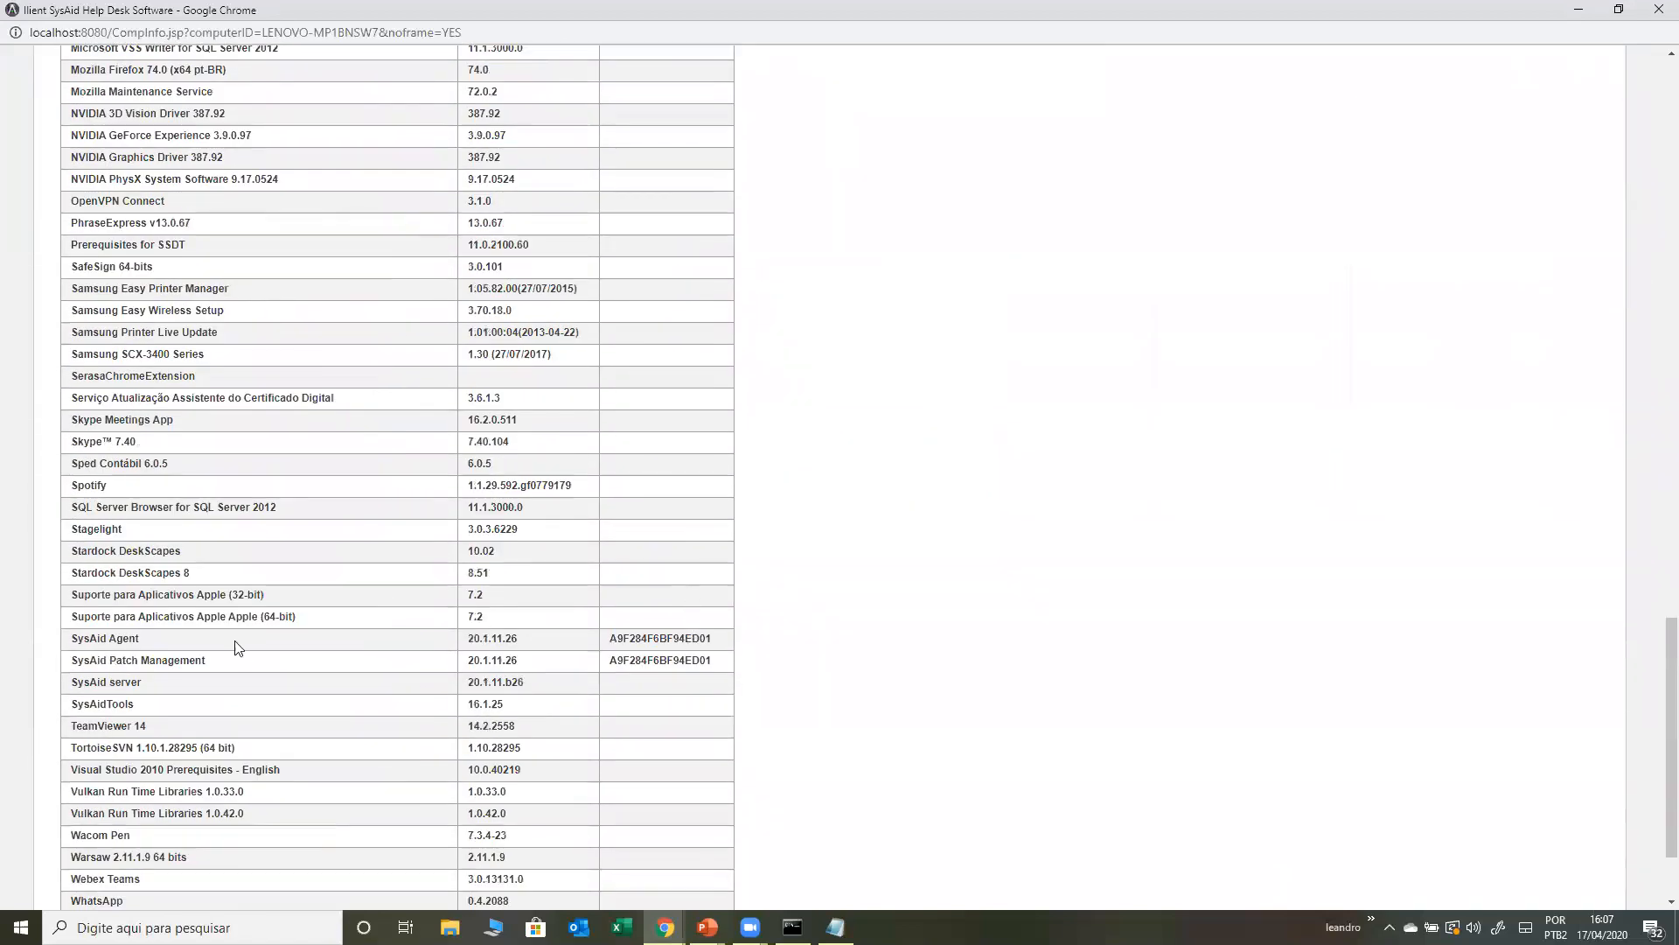
scroll(675, 652, down, 3)
scroll(581, 459, up, 6)
scroll(581, 458, up, 20)
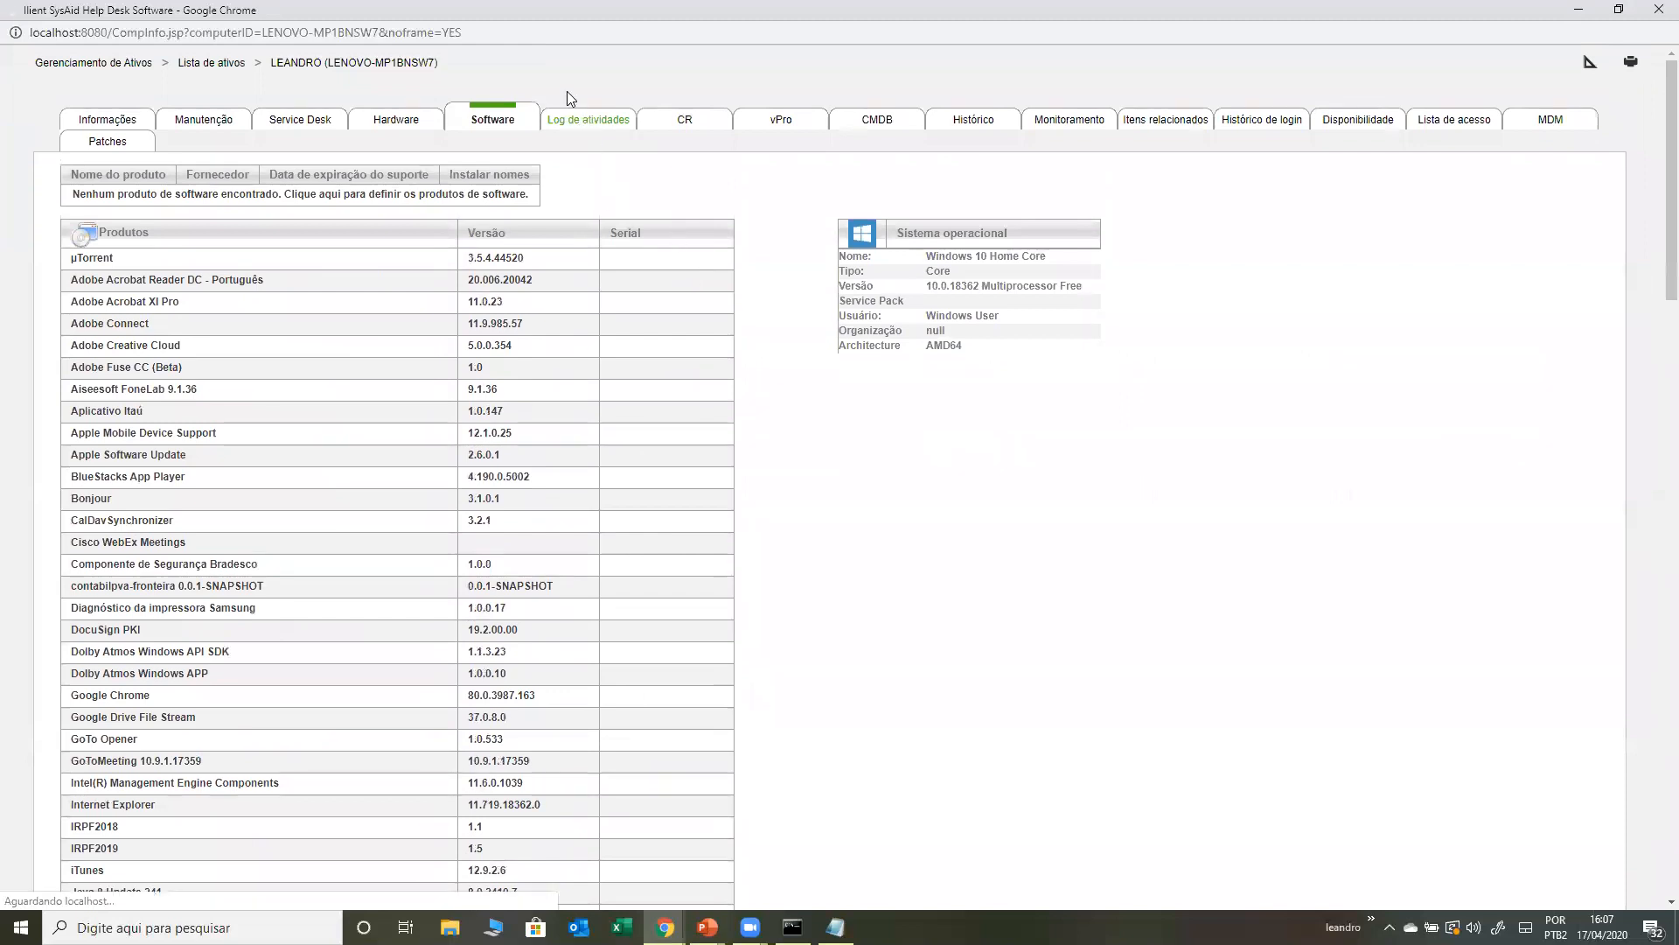
- Open the asset's activity log and examine the Office 365, OneDrive and Zoom version changes in the 17/04/20 15:37 inventory entry
click(602, 124)
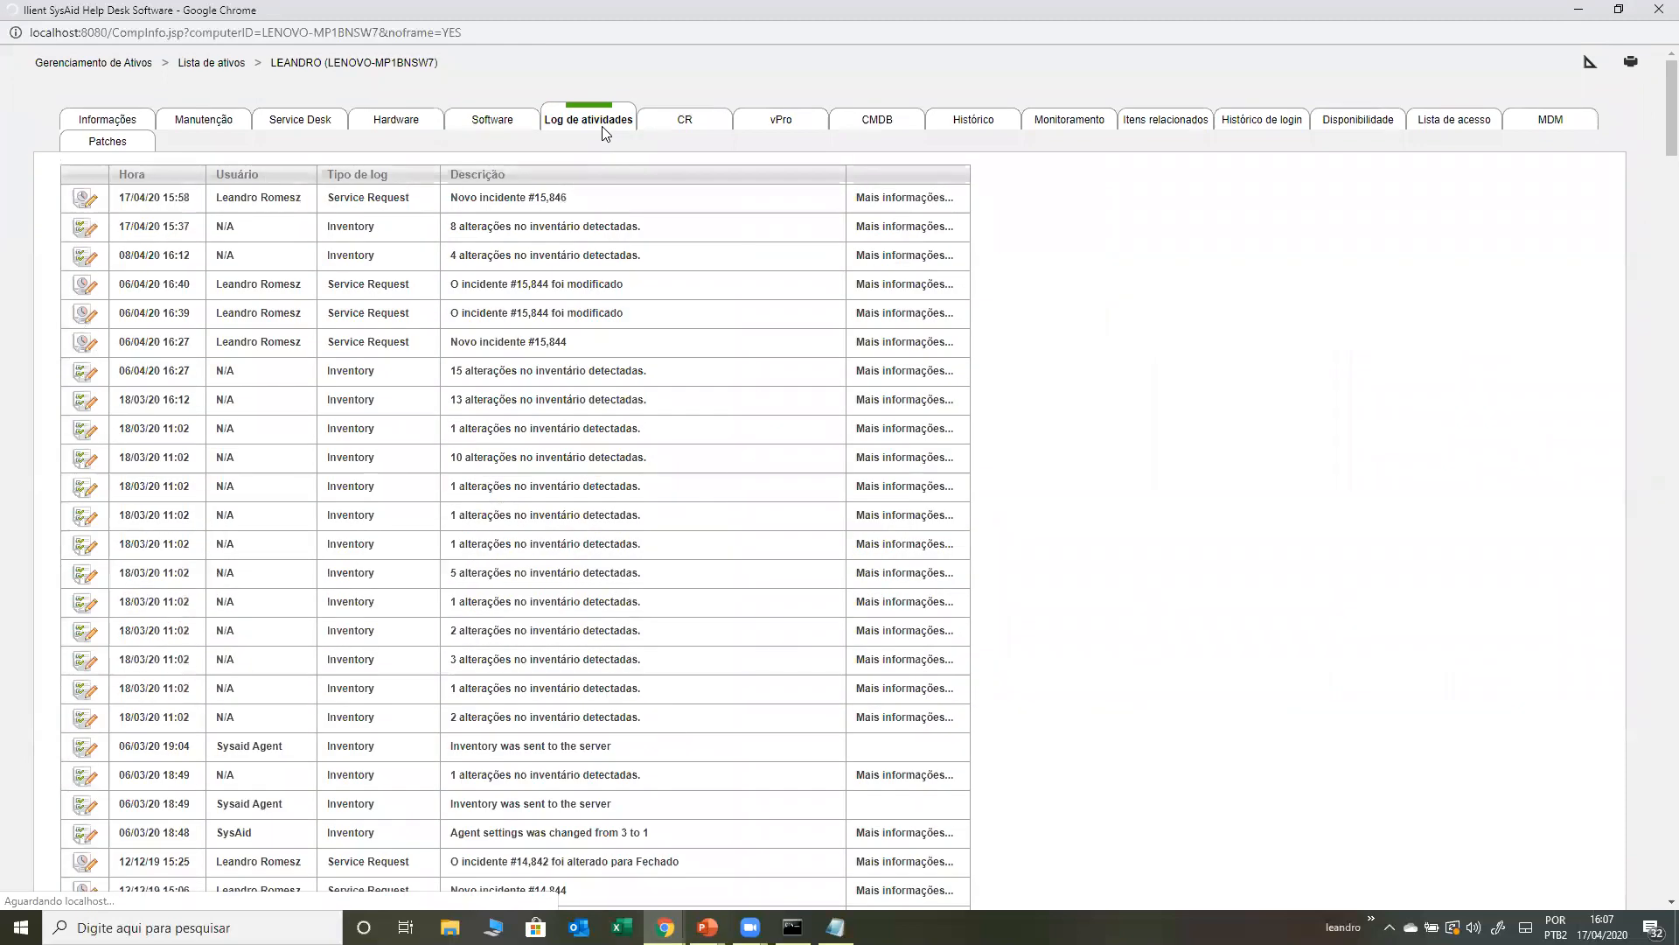
click(914, 227)
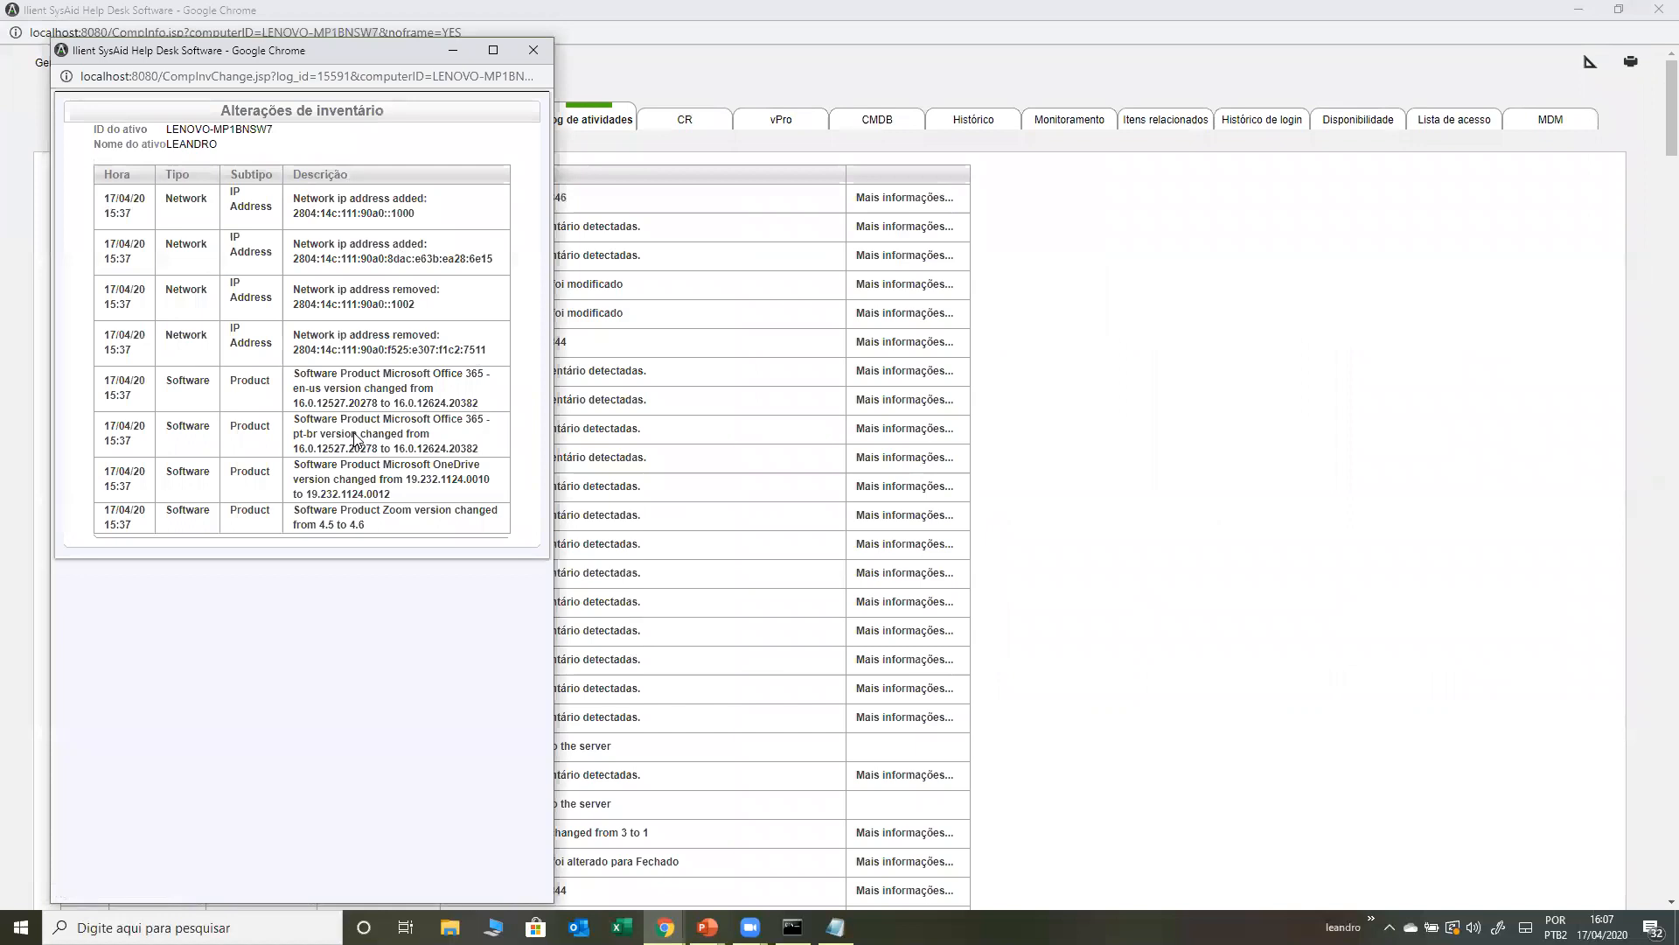
drag(322, 421, 493, 442)
click(468, 436)
drag(392, 422, 492, 470)
click(468, 442)
click(492, 470)
drag(311, 515, 444, 522)
click(463, 526)
click(444, 521)
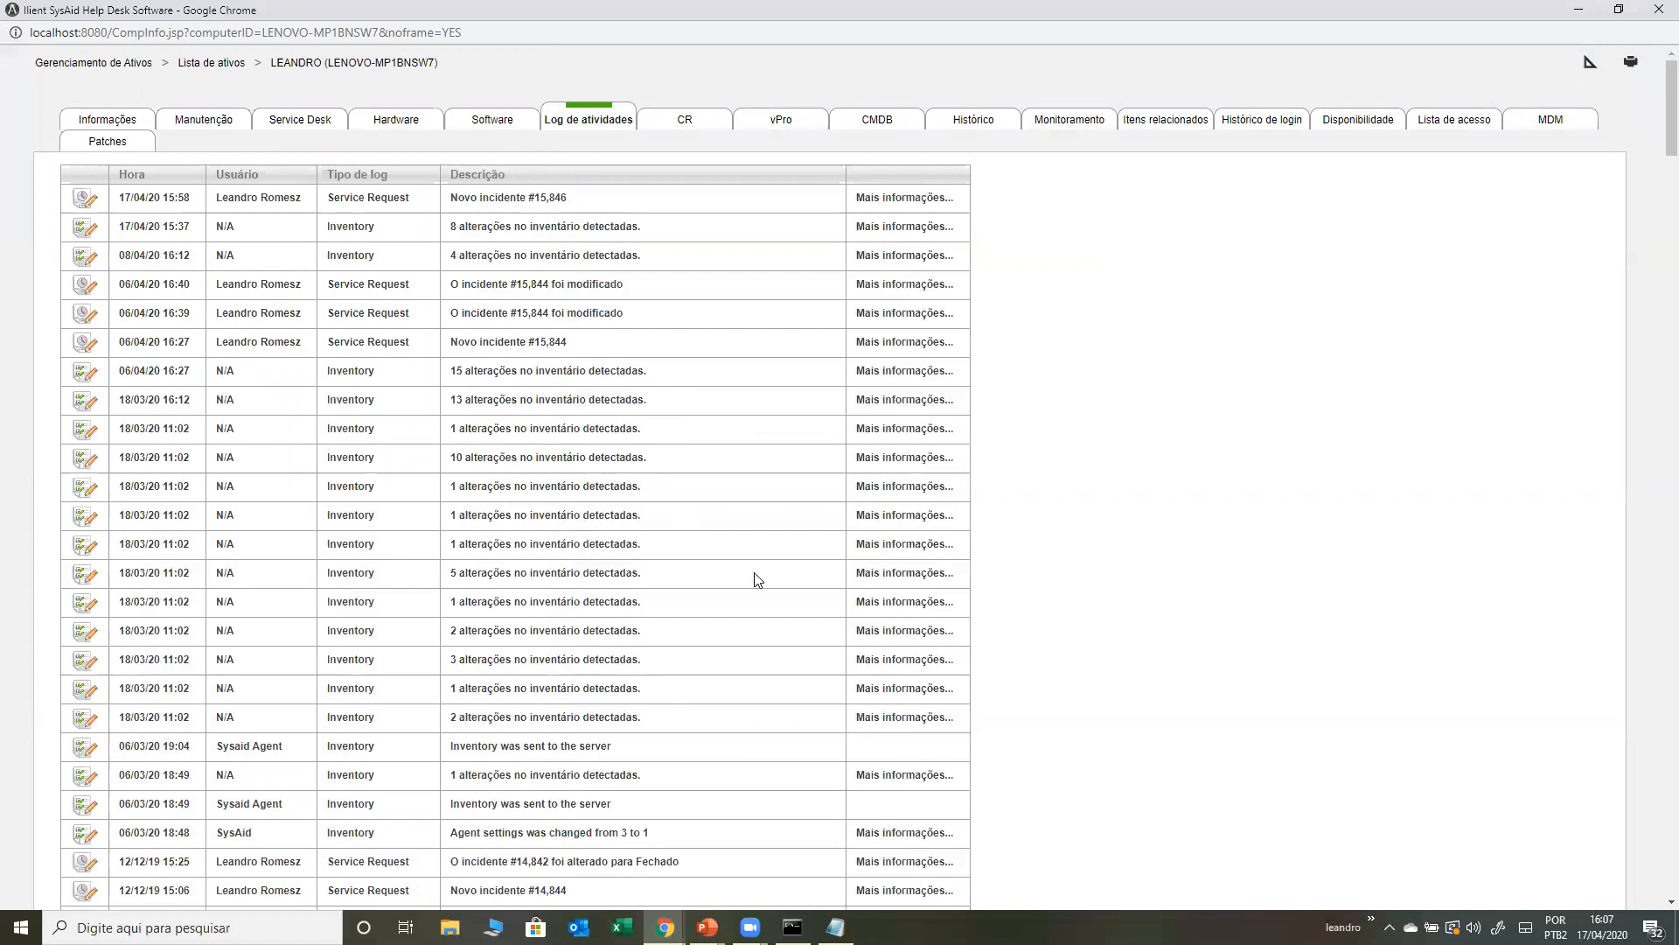
- View the asset's remote control settings, and examine its CMDB relations in the affected CI lists and the relationship graph
click(691, 122)
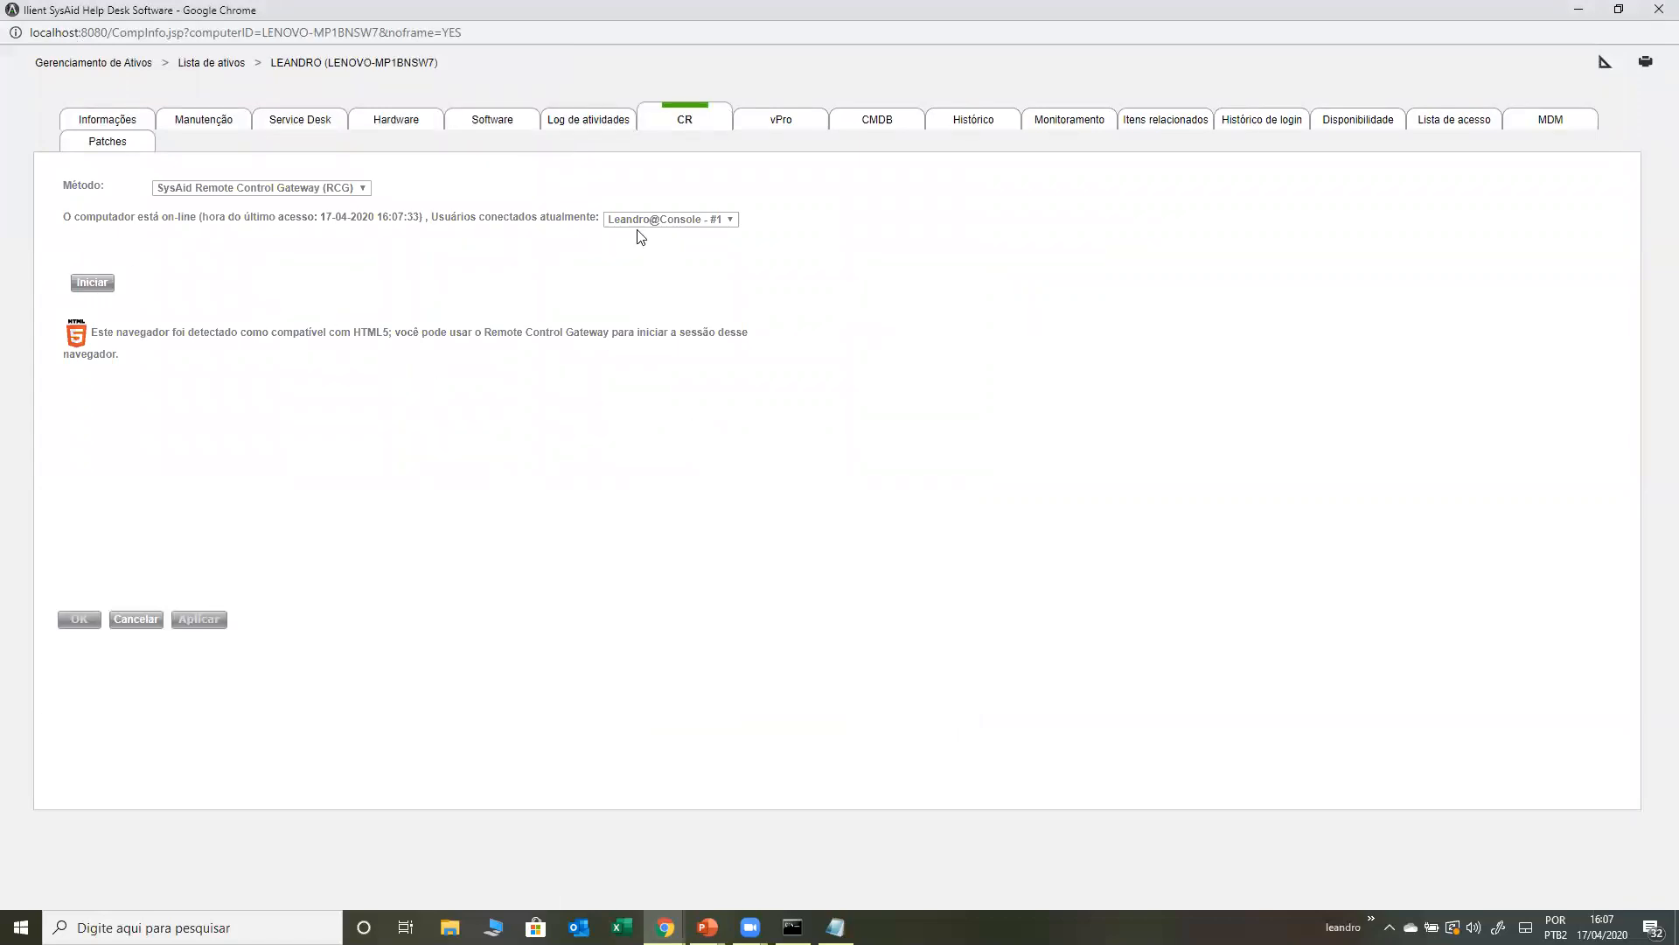
click(845, 120)
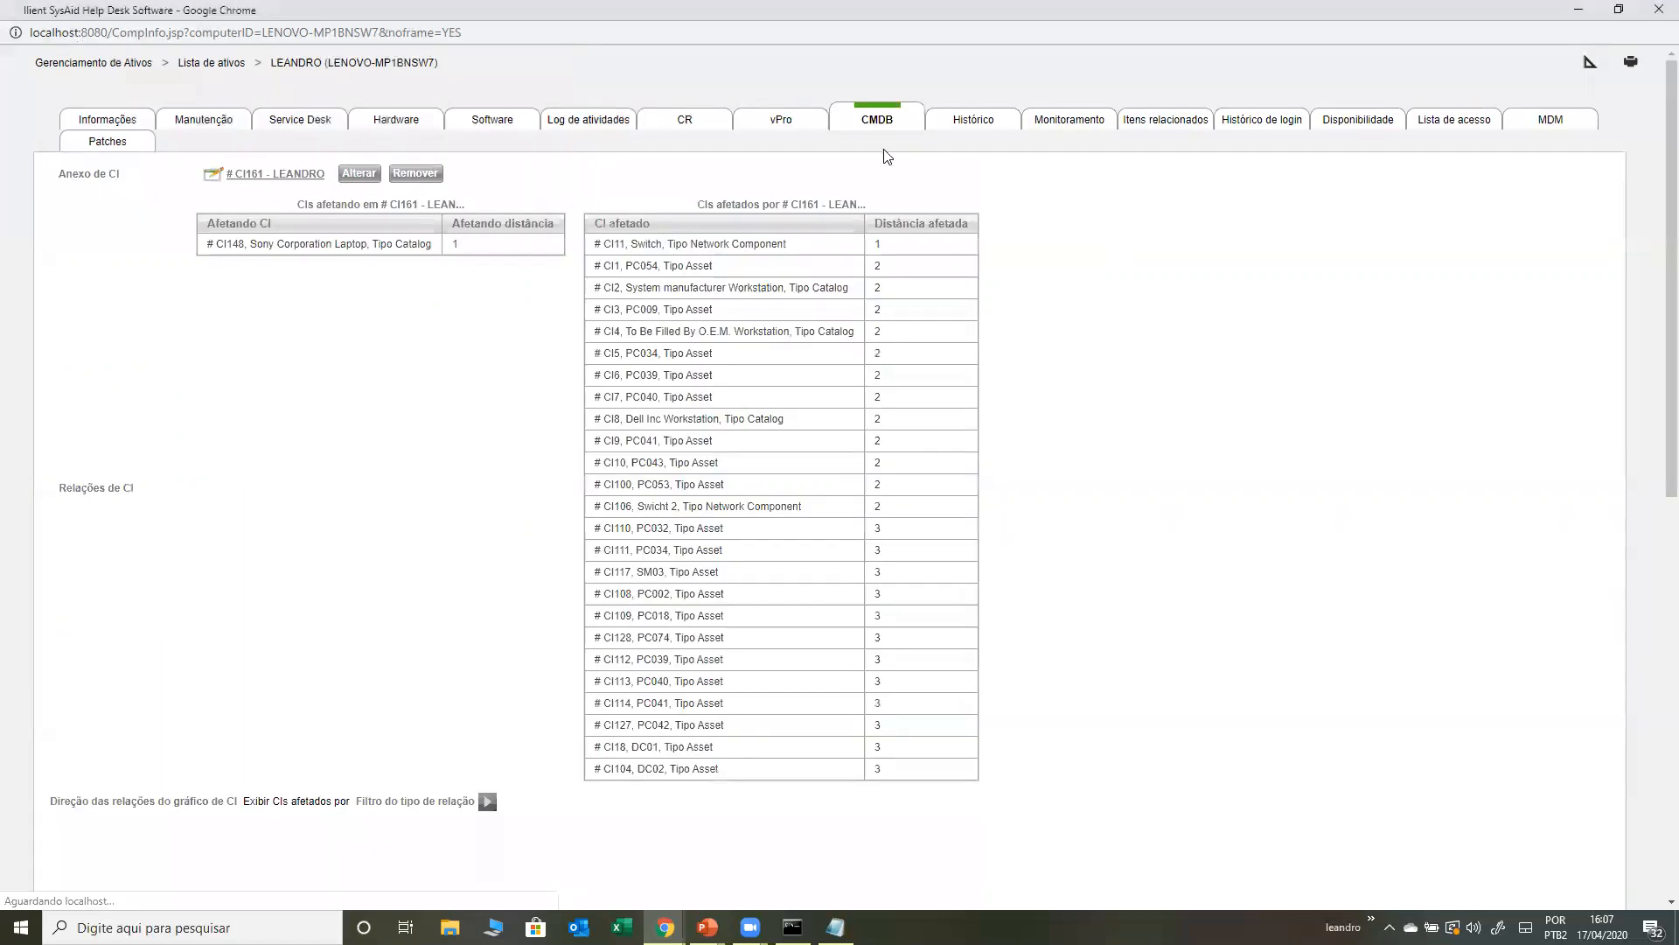
scroll(577, 443, down, 5)
scroll(778, 527, down, 3)
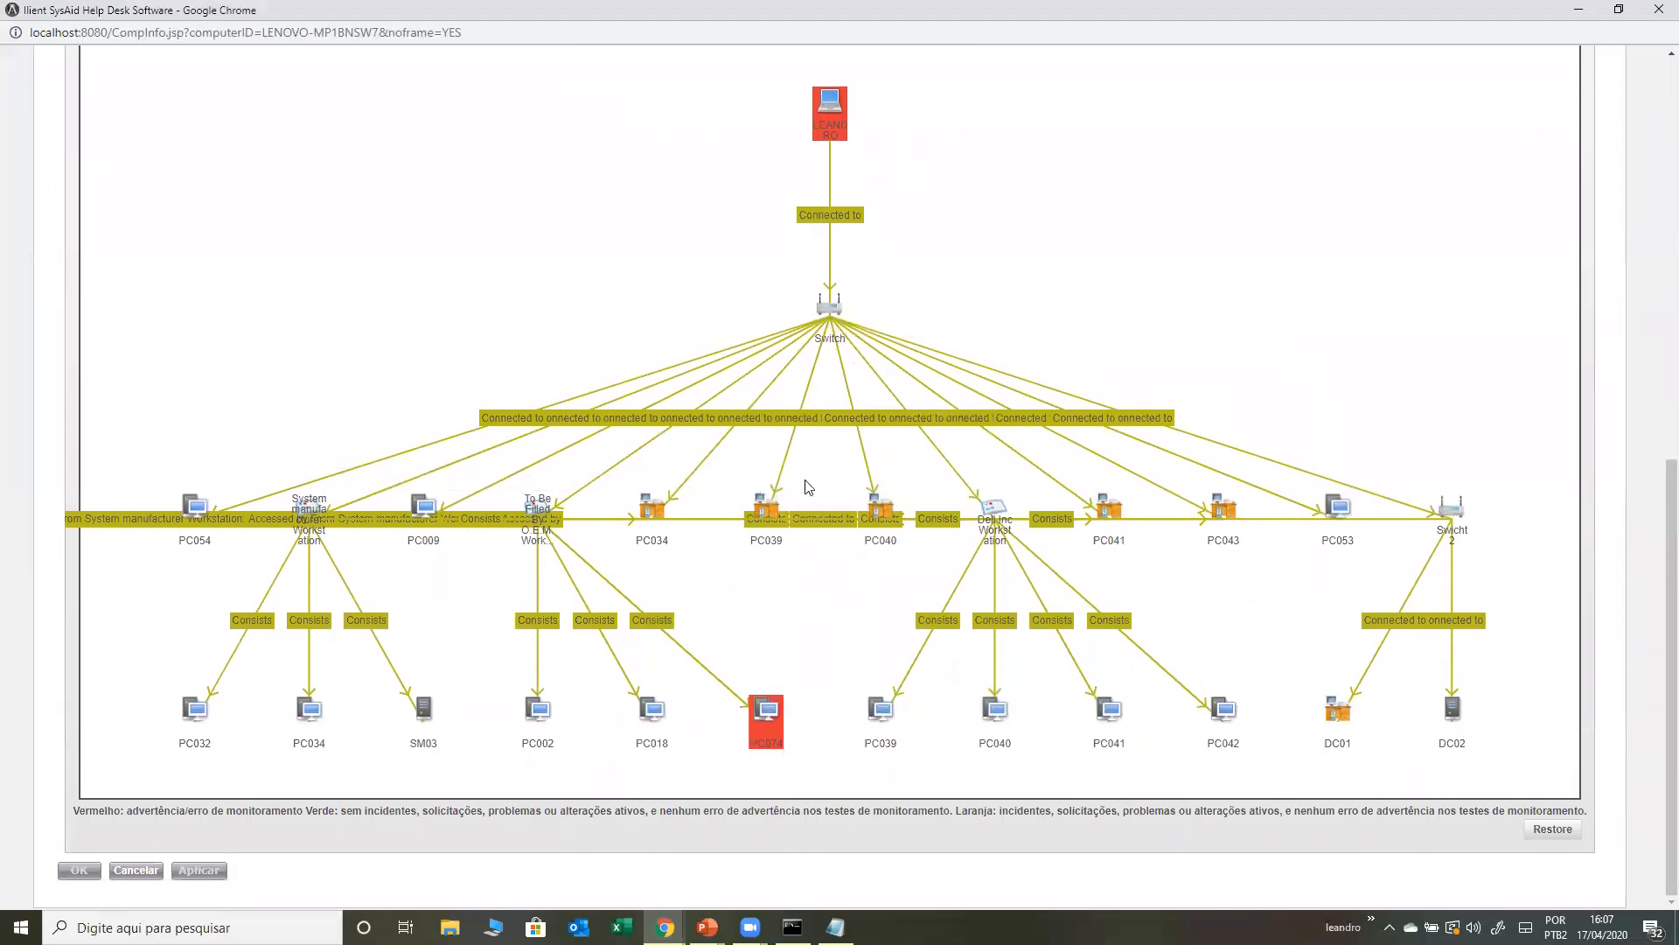
scroll(903, 378, up, 1)
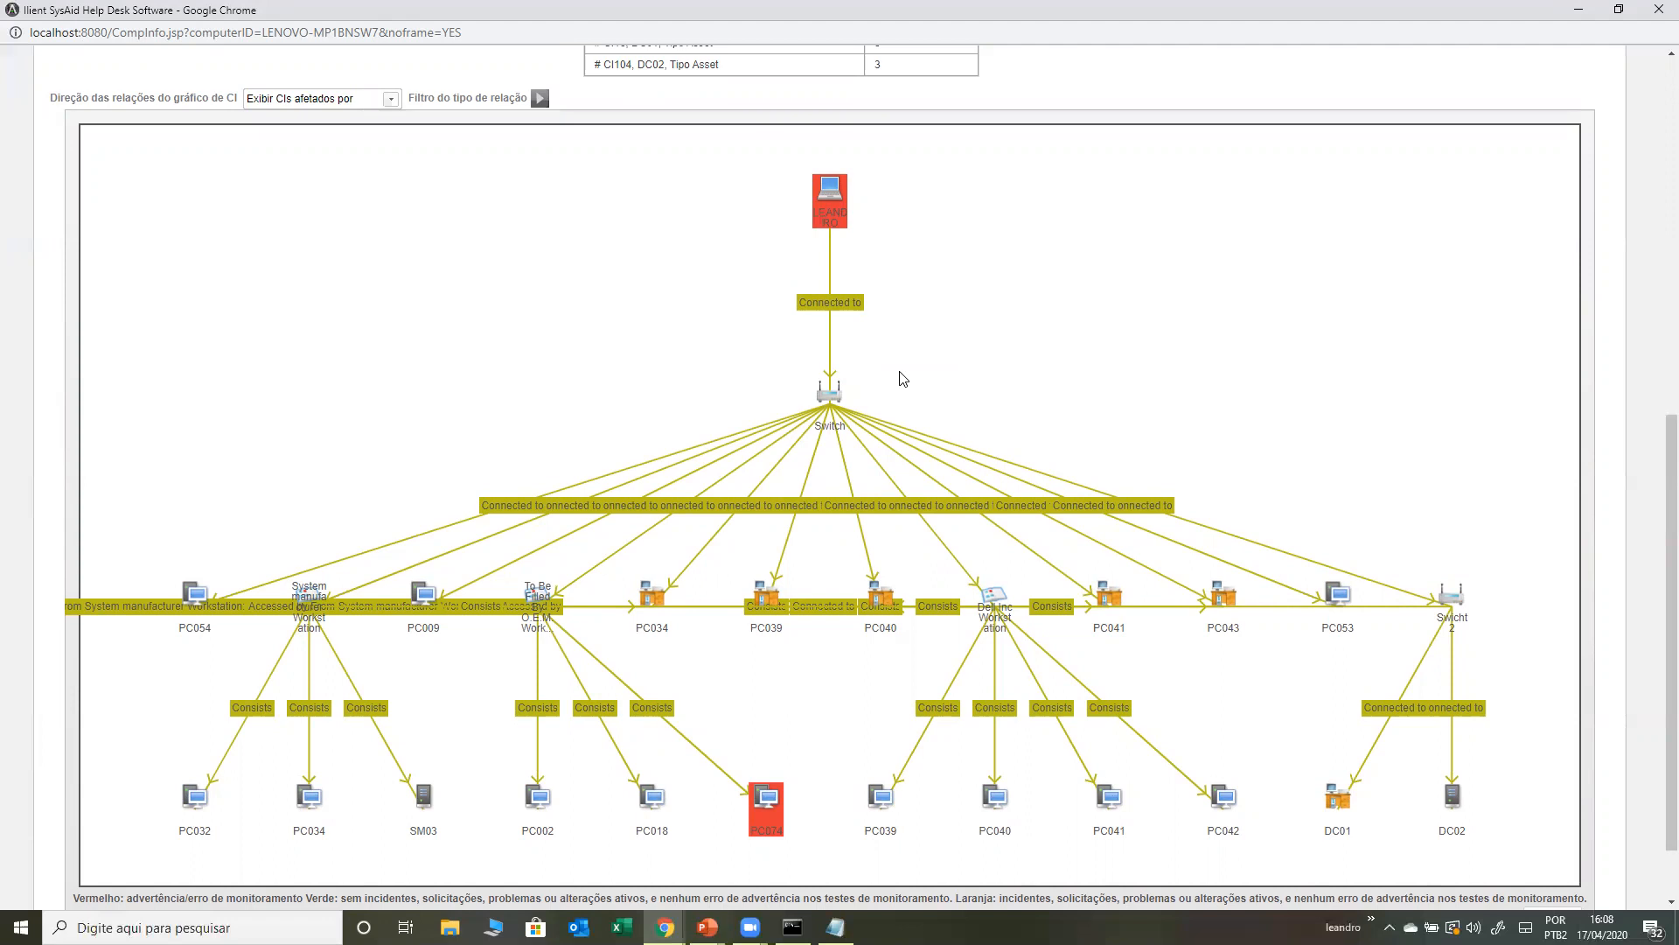
scroll(902, 378, up, 8)
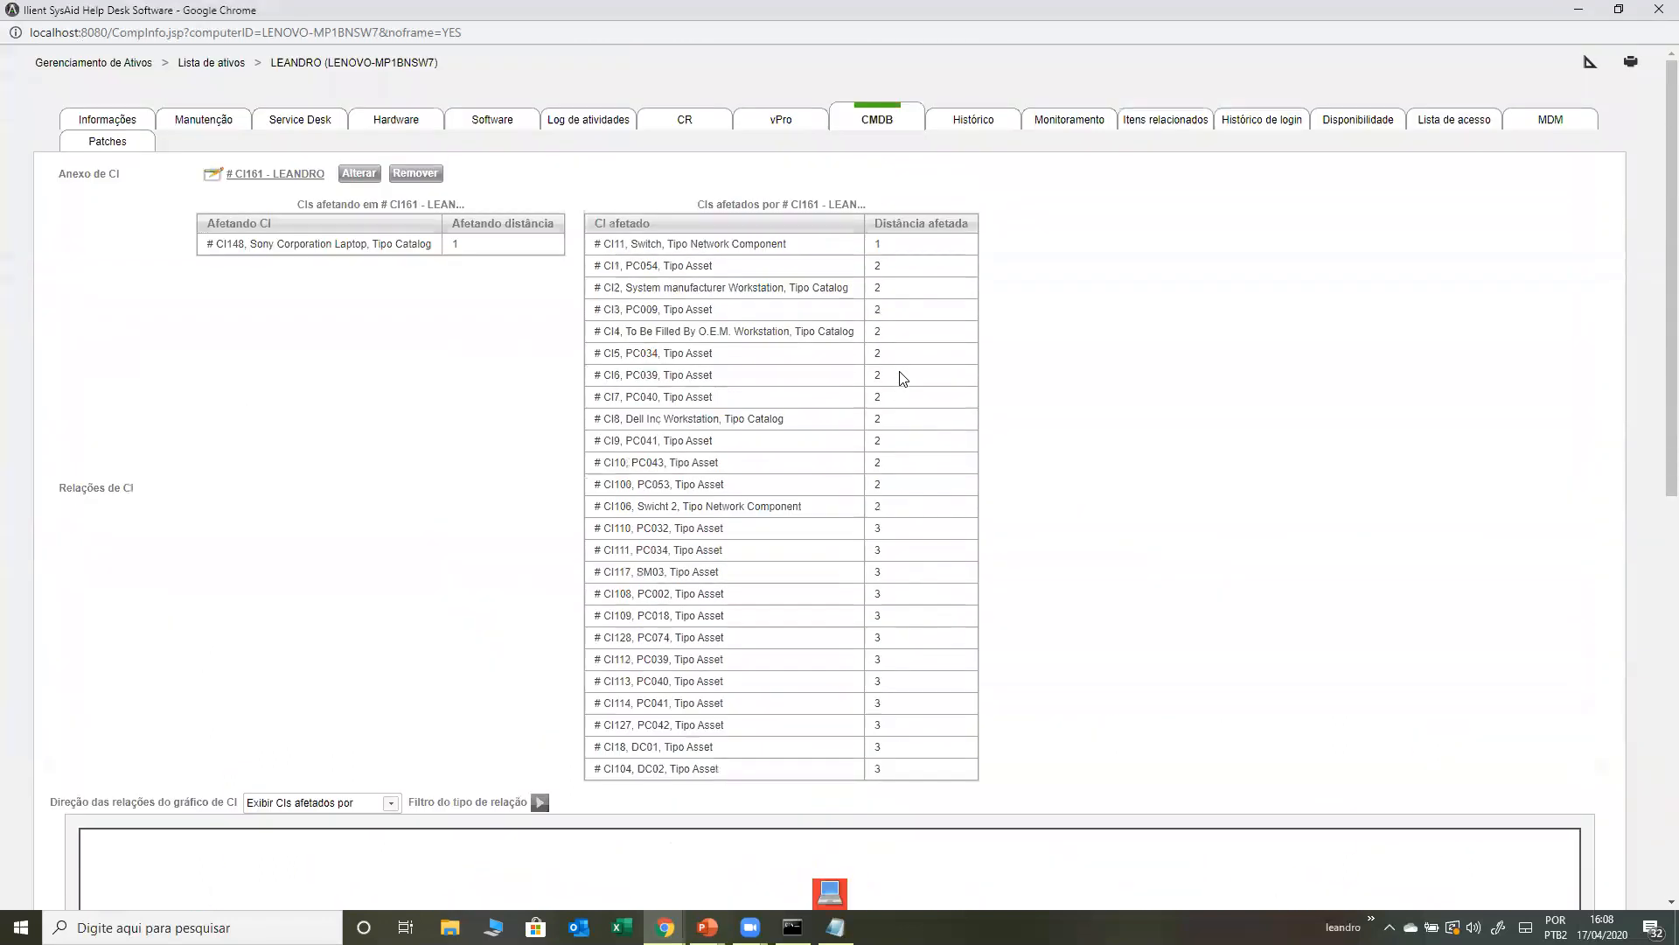
- View the asset's version history, and examine its monitoring tests with the CPU utilization and overall HD usage charts
click(992, 133)
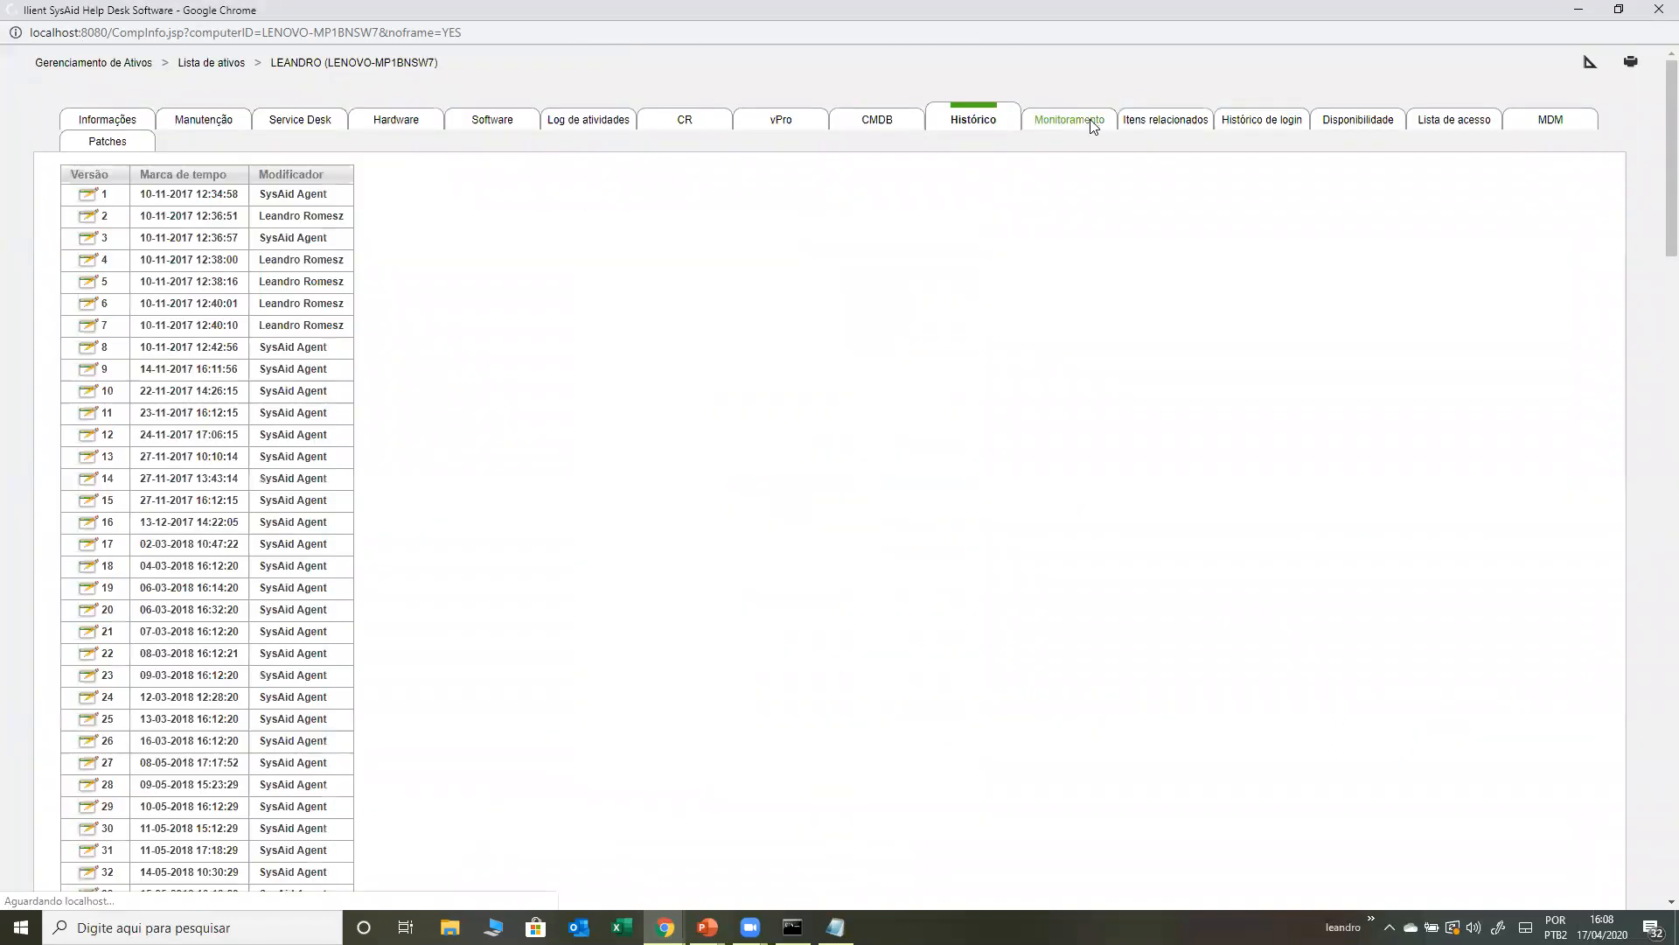
click(1089, 120)
click(120, 308)
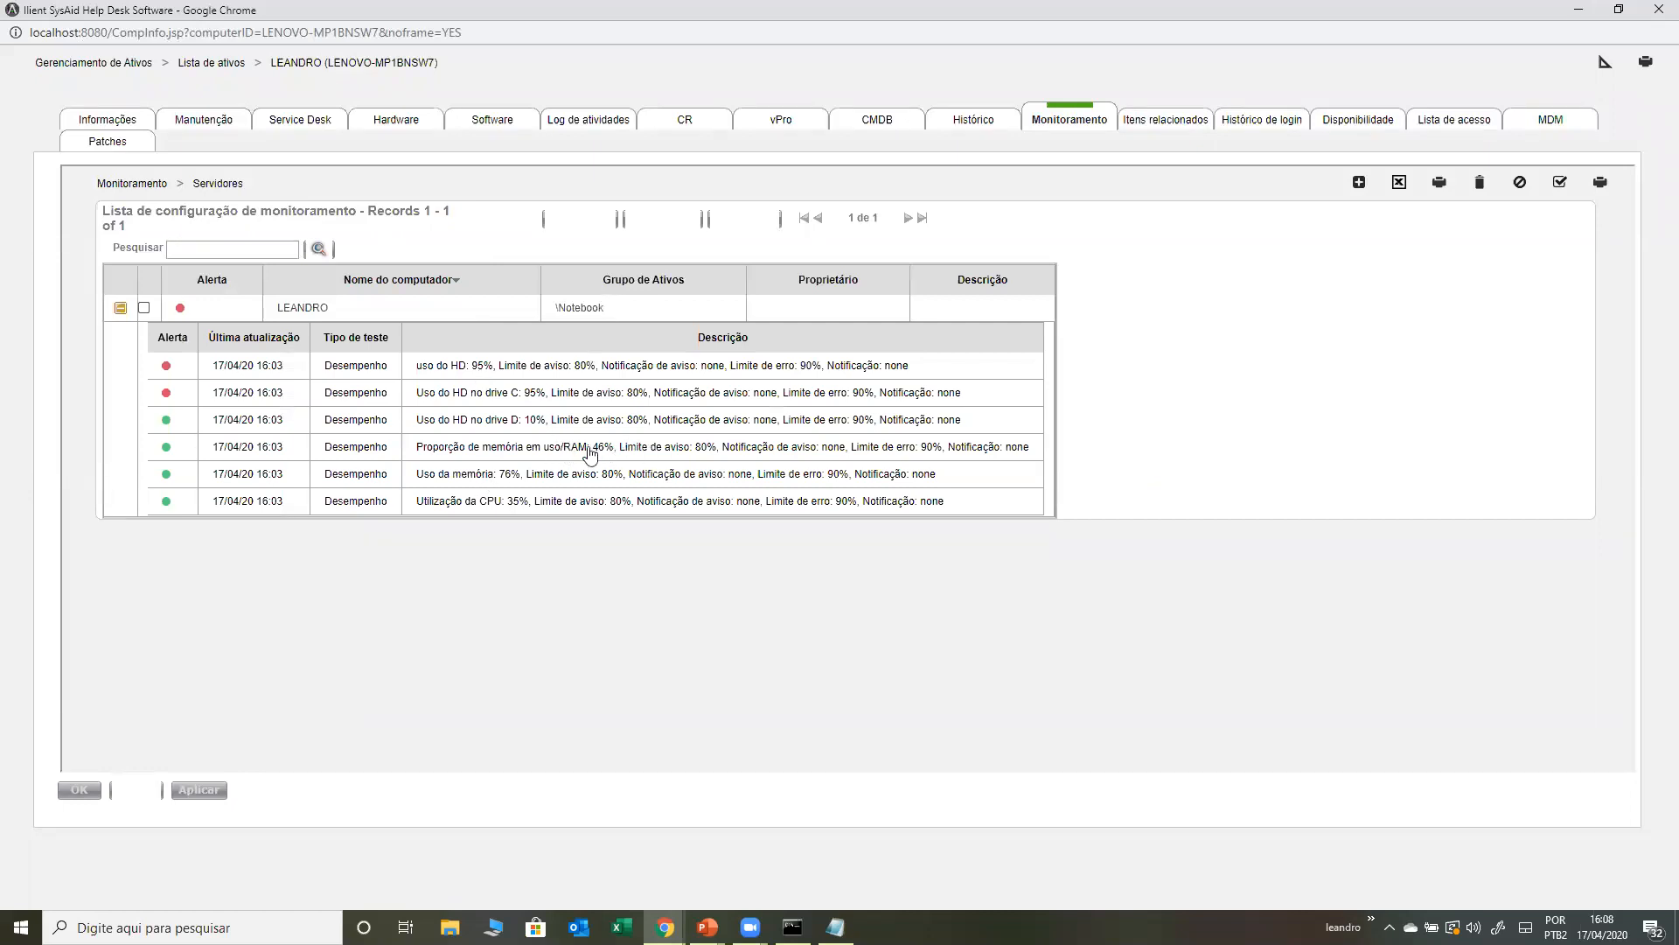
click(533, 501)
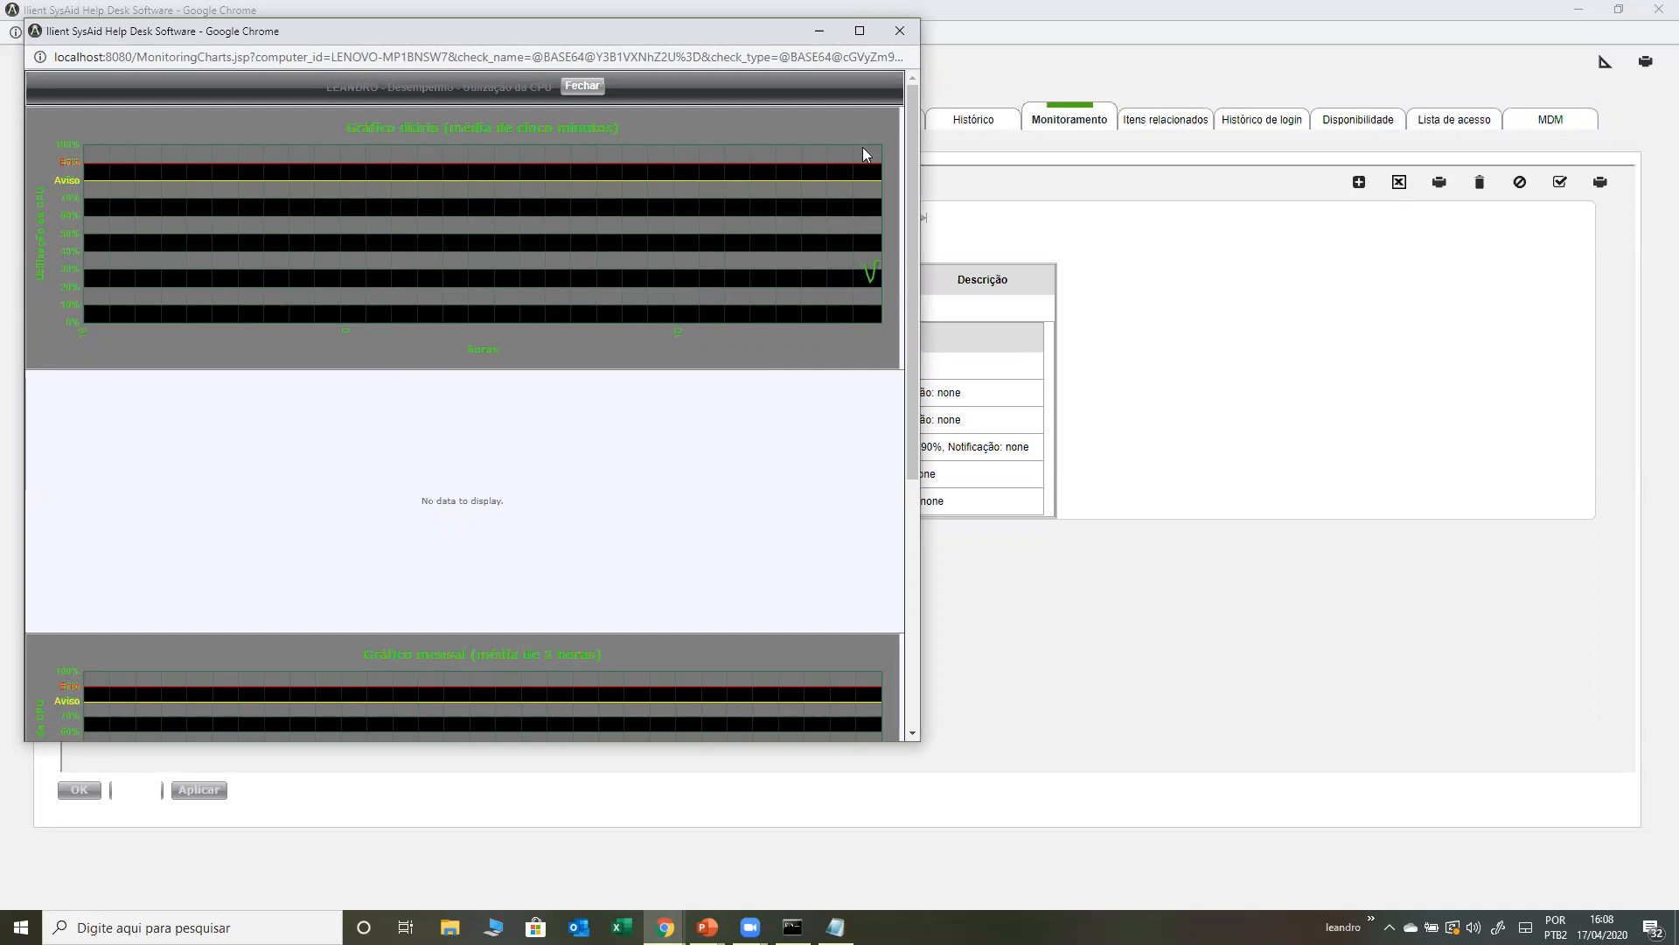
click(900, 31)
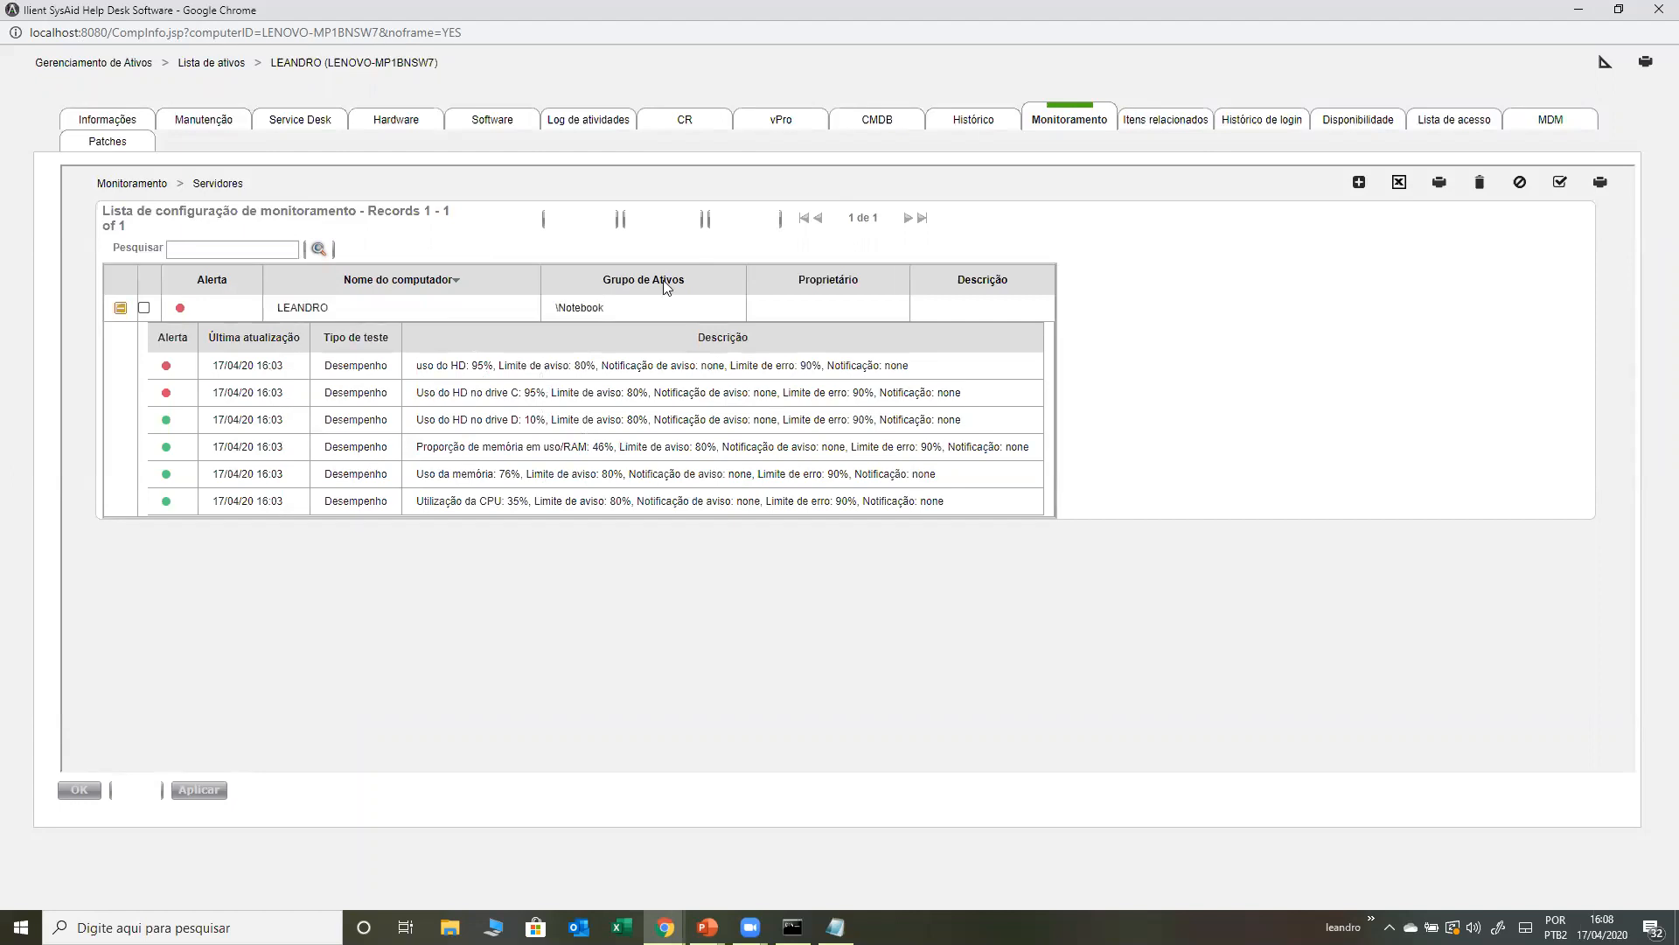
click(591, 367)
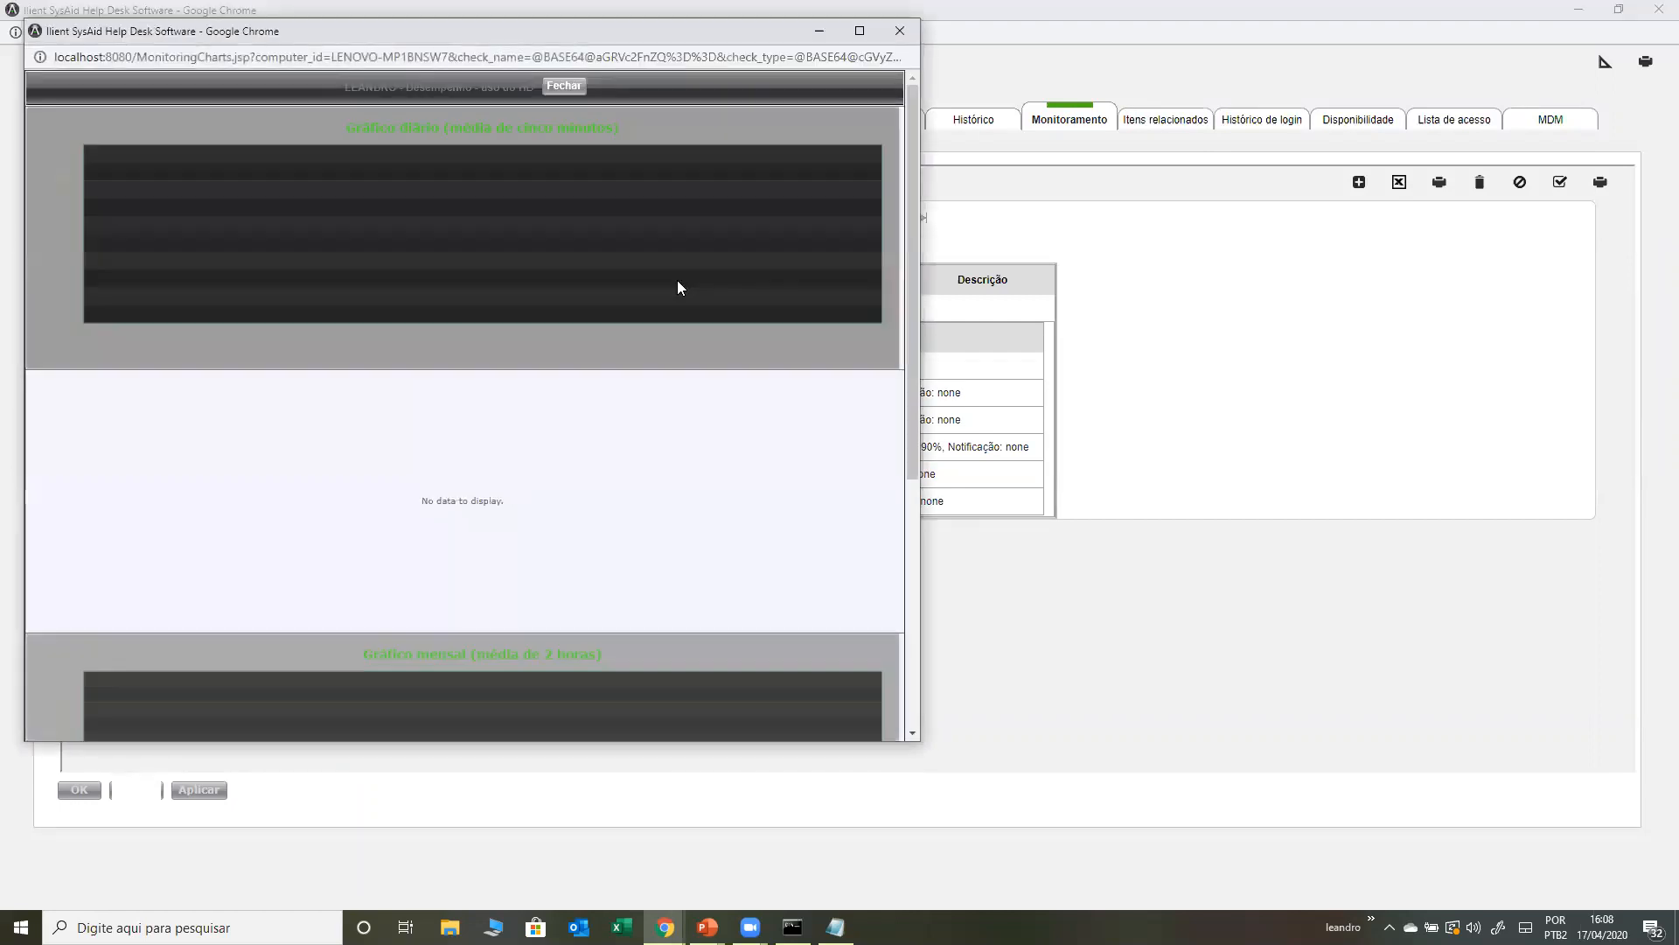
click(899, 31)
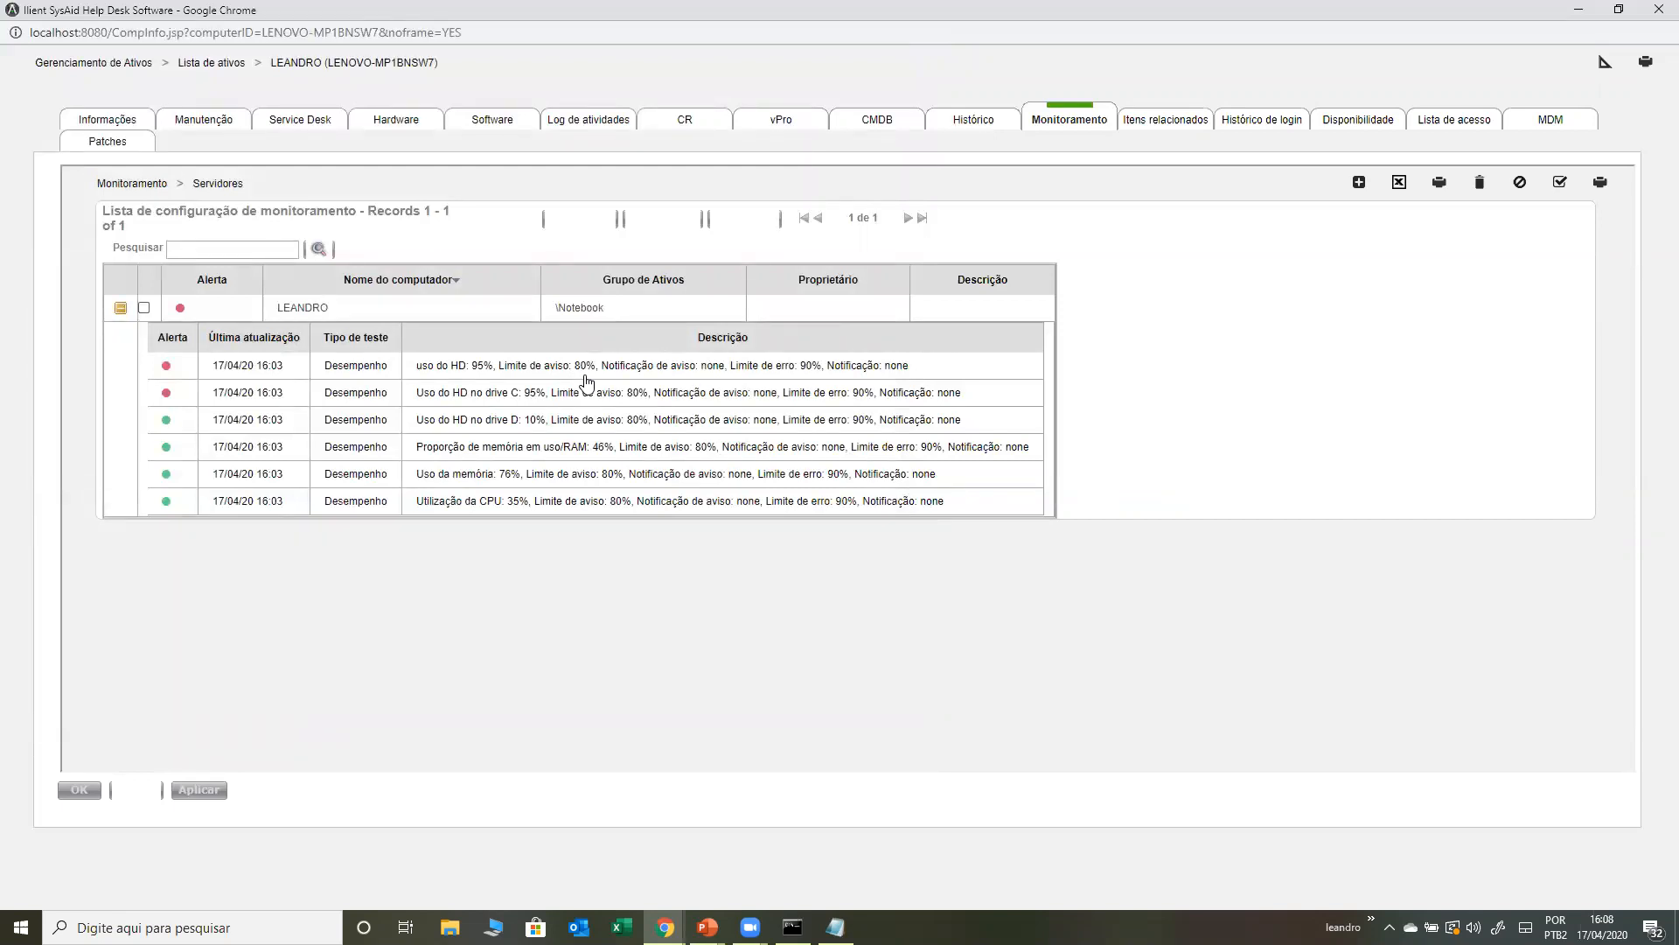
- View the asset's related items, browse its login history, and view its missing patches list
click(1170, 120)
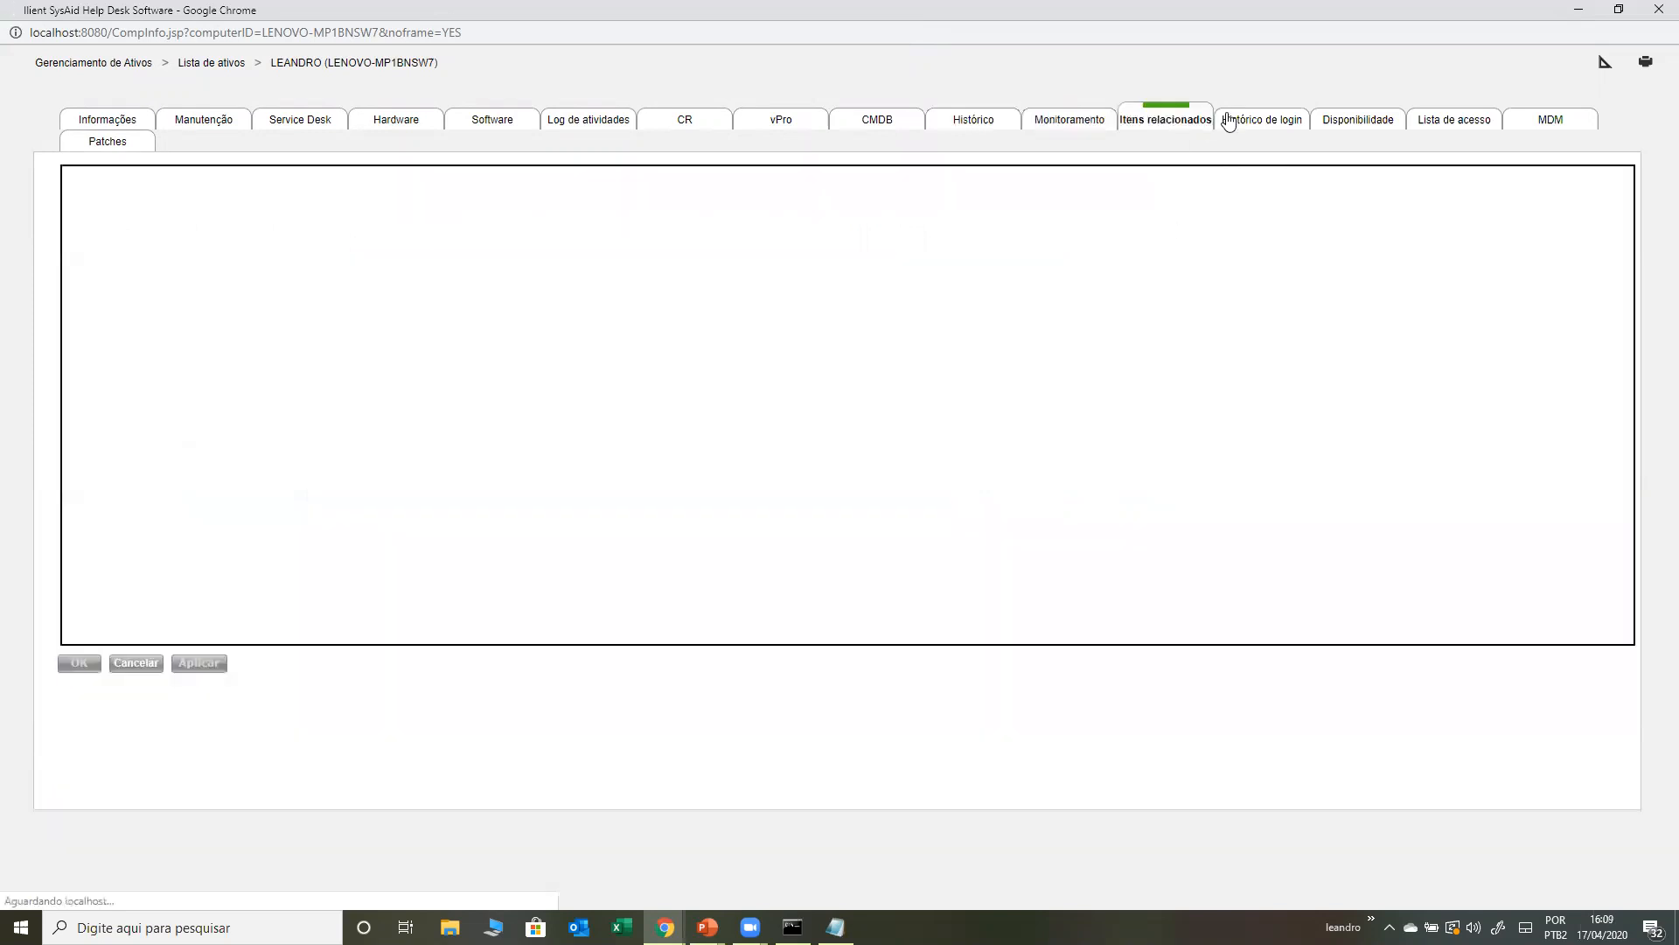
click(1264, 120)
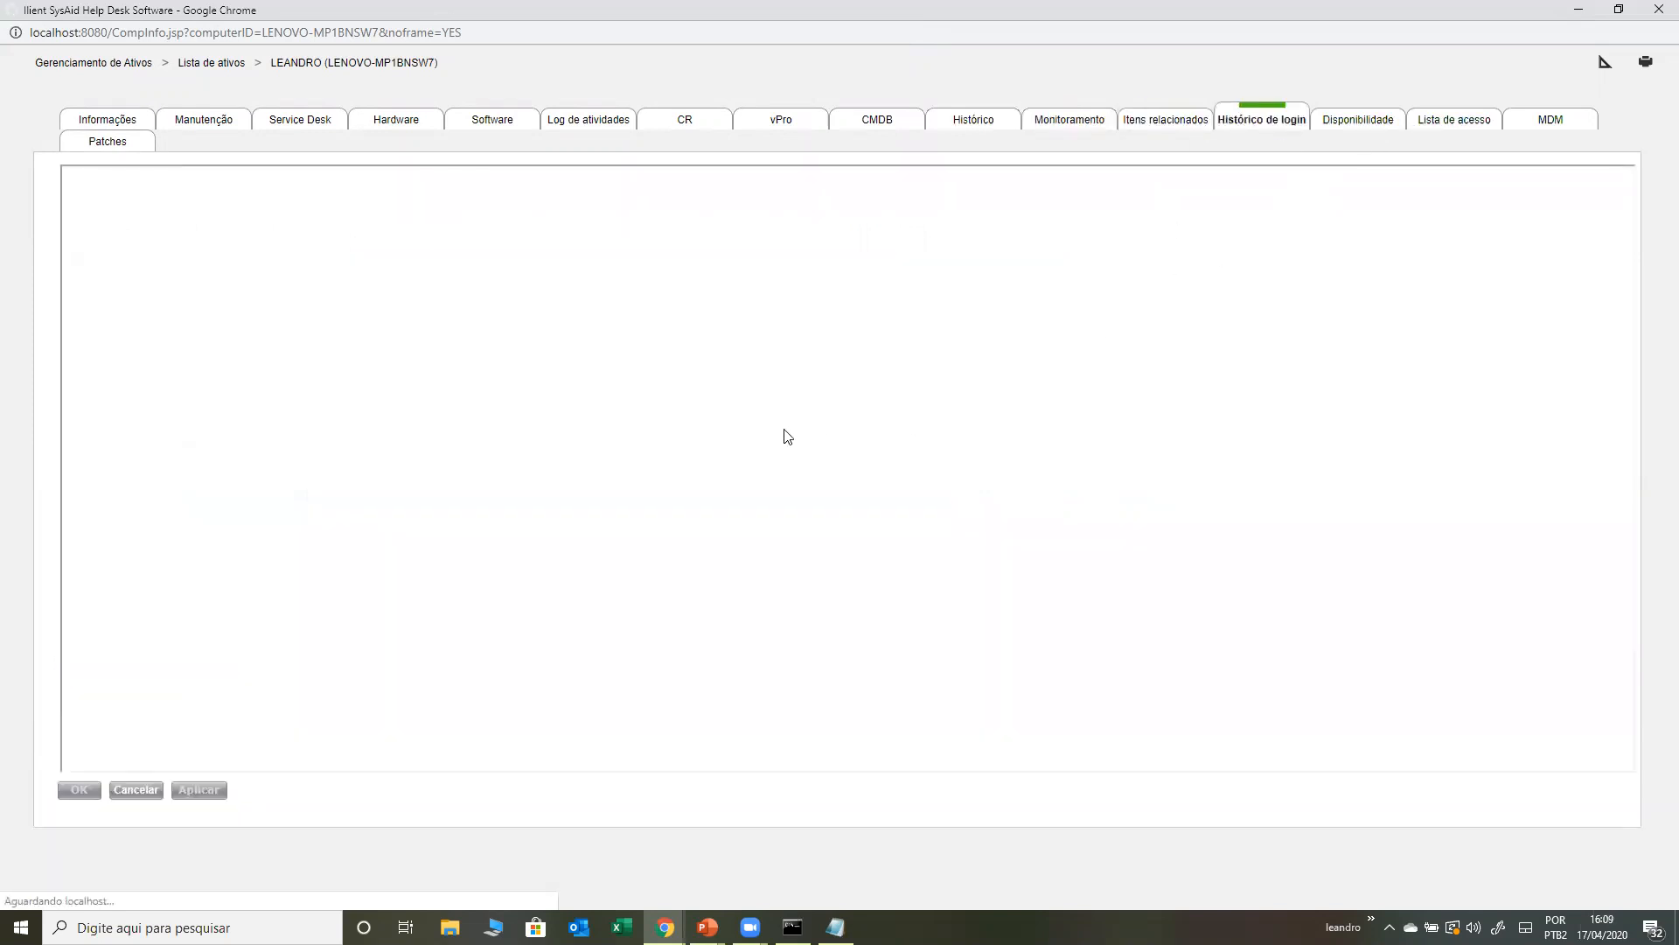
scroll(788, 435, down, 3)
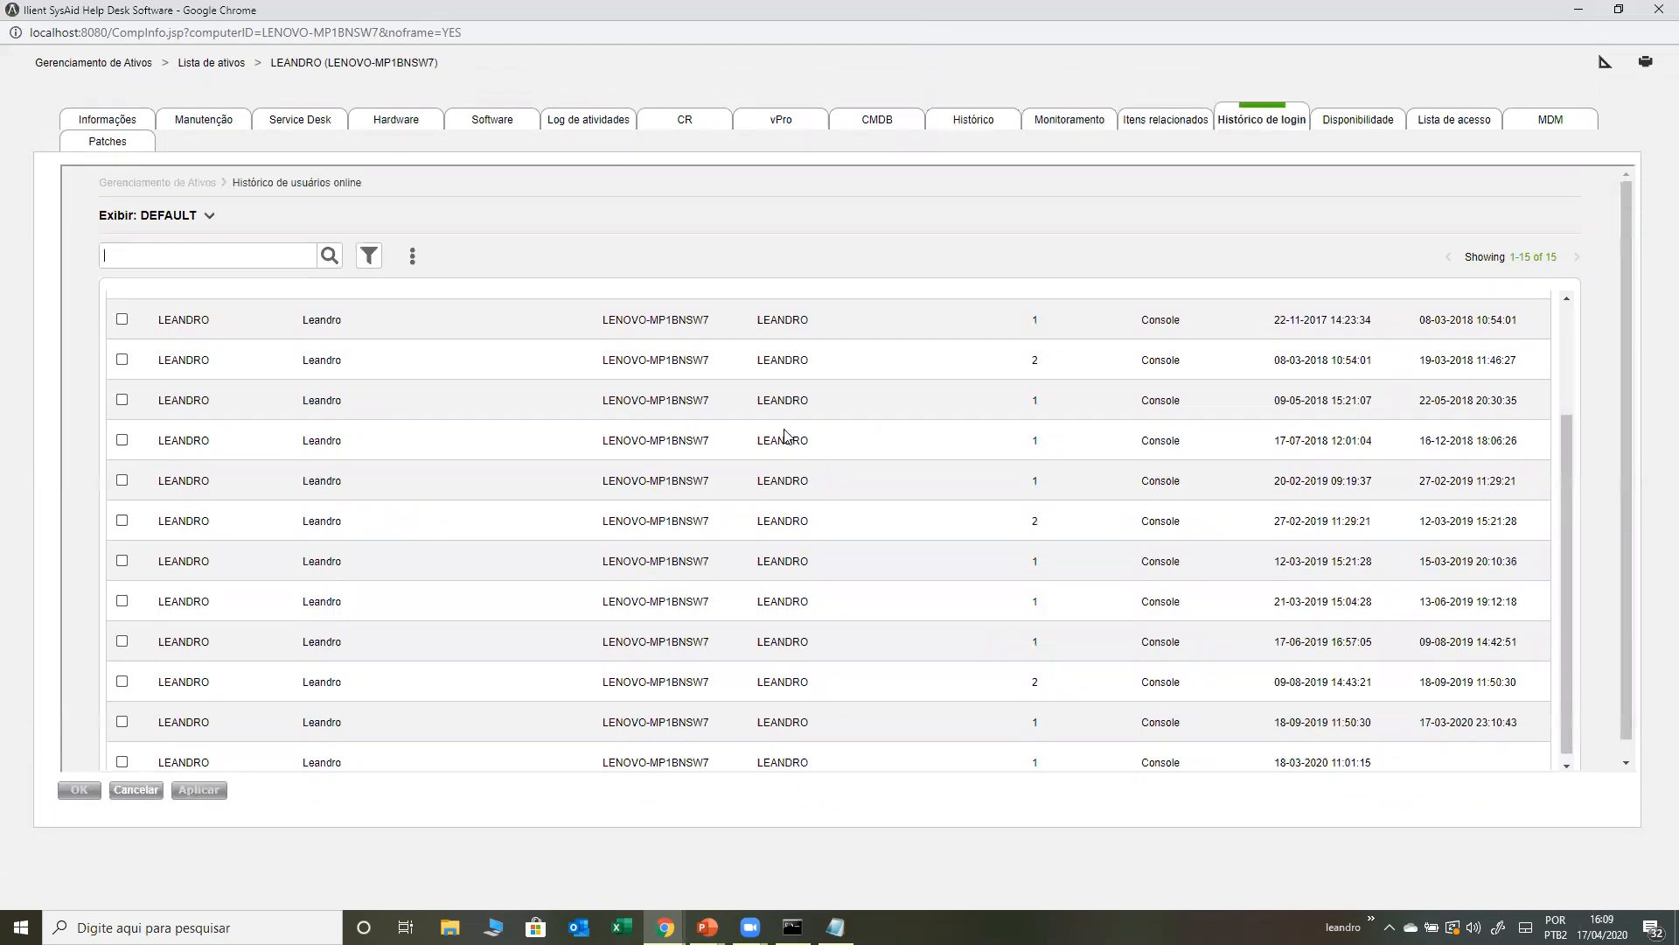
scroll(786, 435, up, 3)
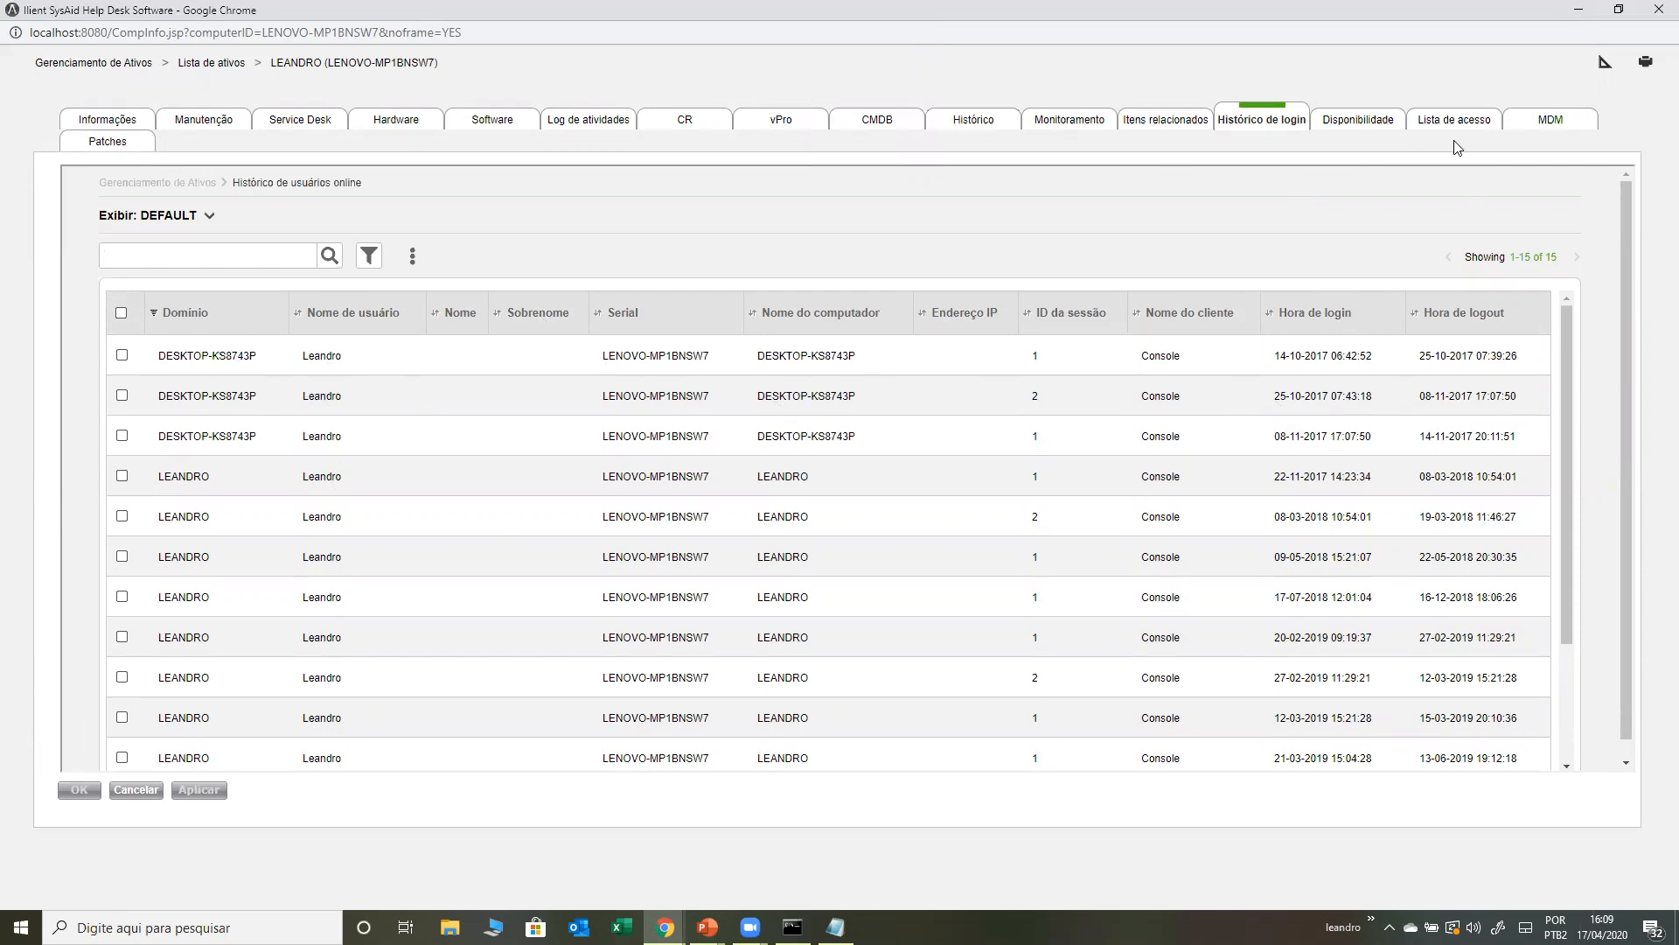
click(108, 143)
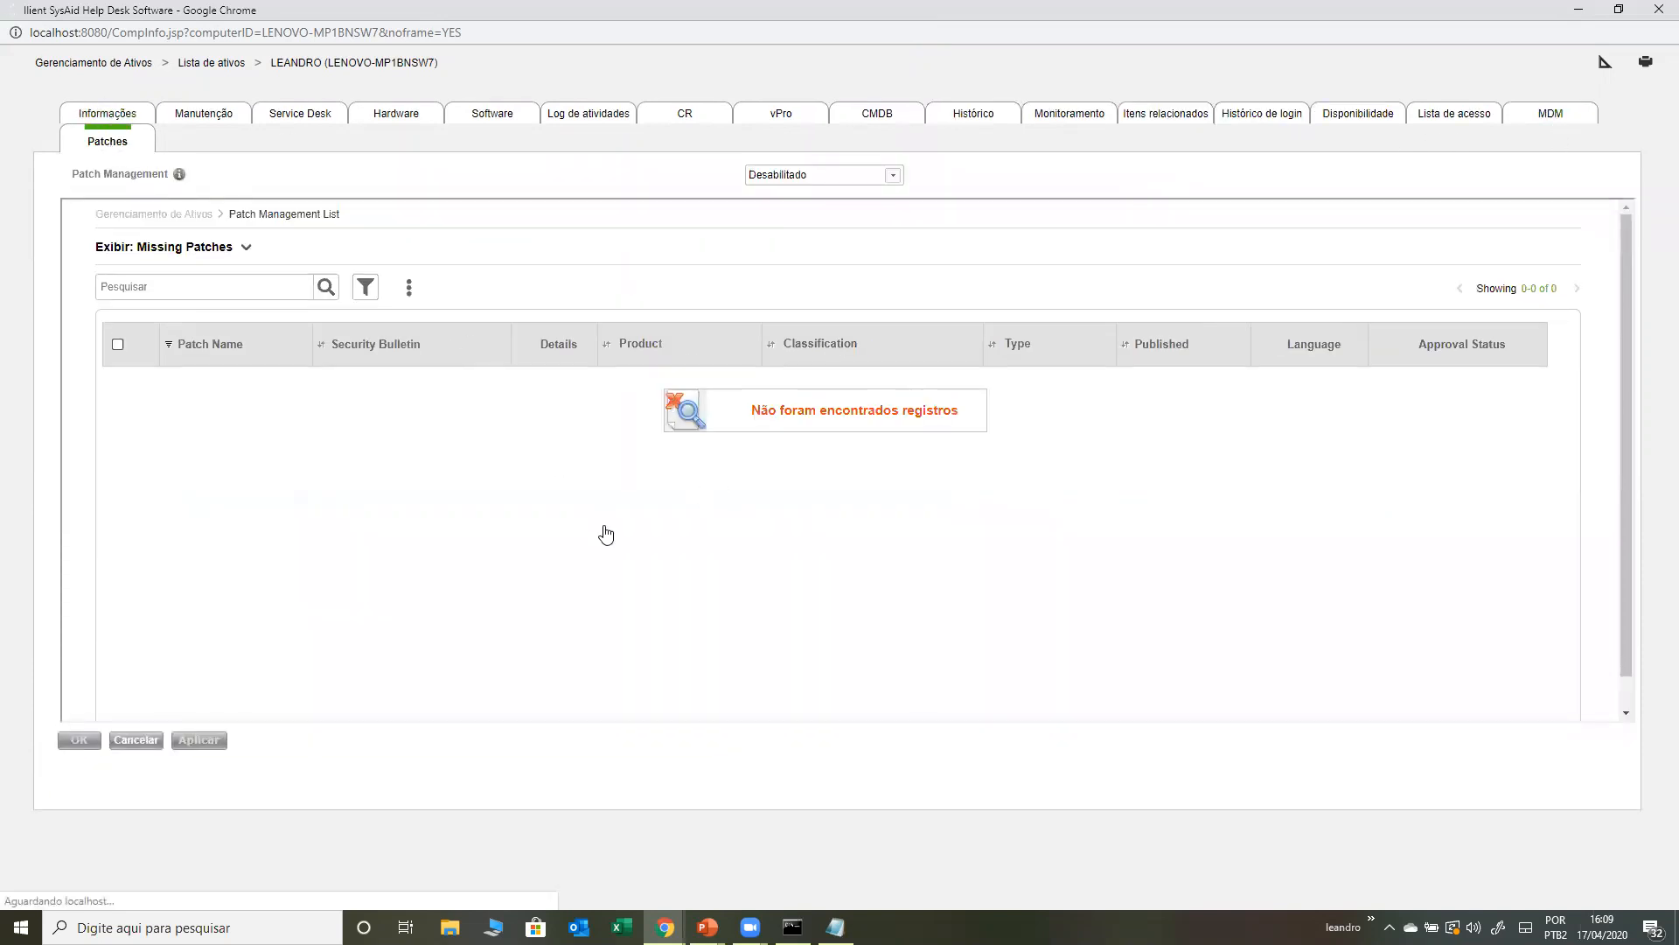
- Examine the asset's general information from identification down to serial numbers and agent logs, and close the asset window
scroll(847, 644, down, 12)
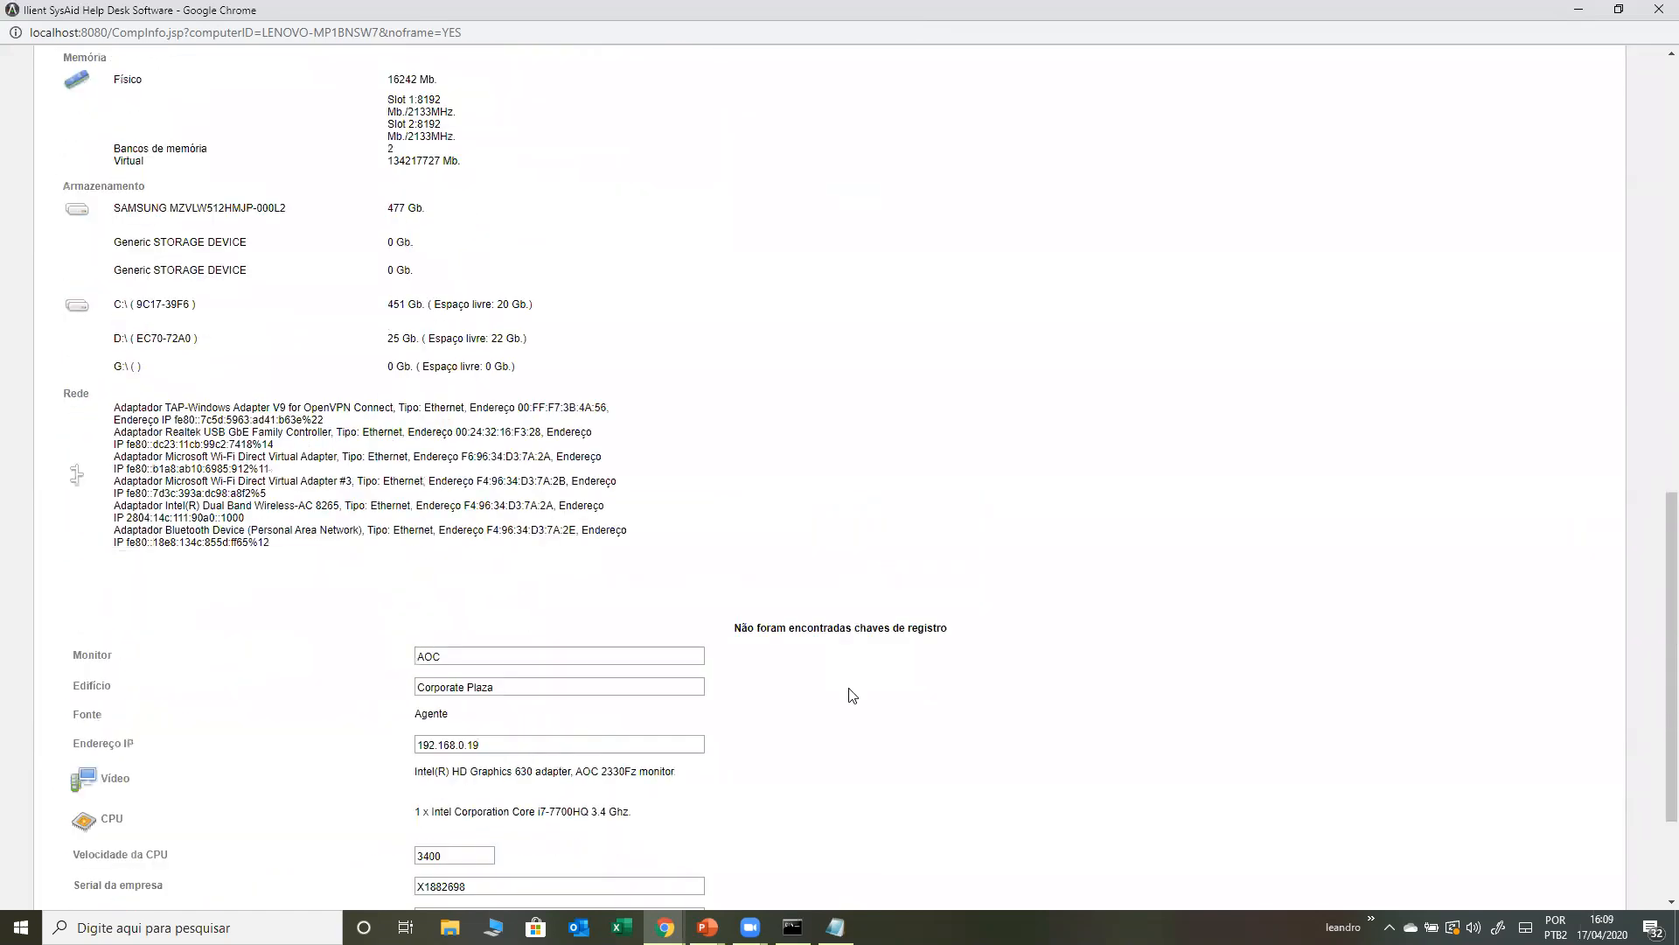
scroll(849, 704, down, 3)
scroll(833, 730, up, 15)
scroll(826, 583, down, 20)
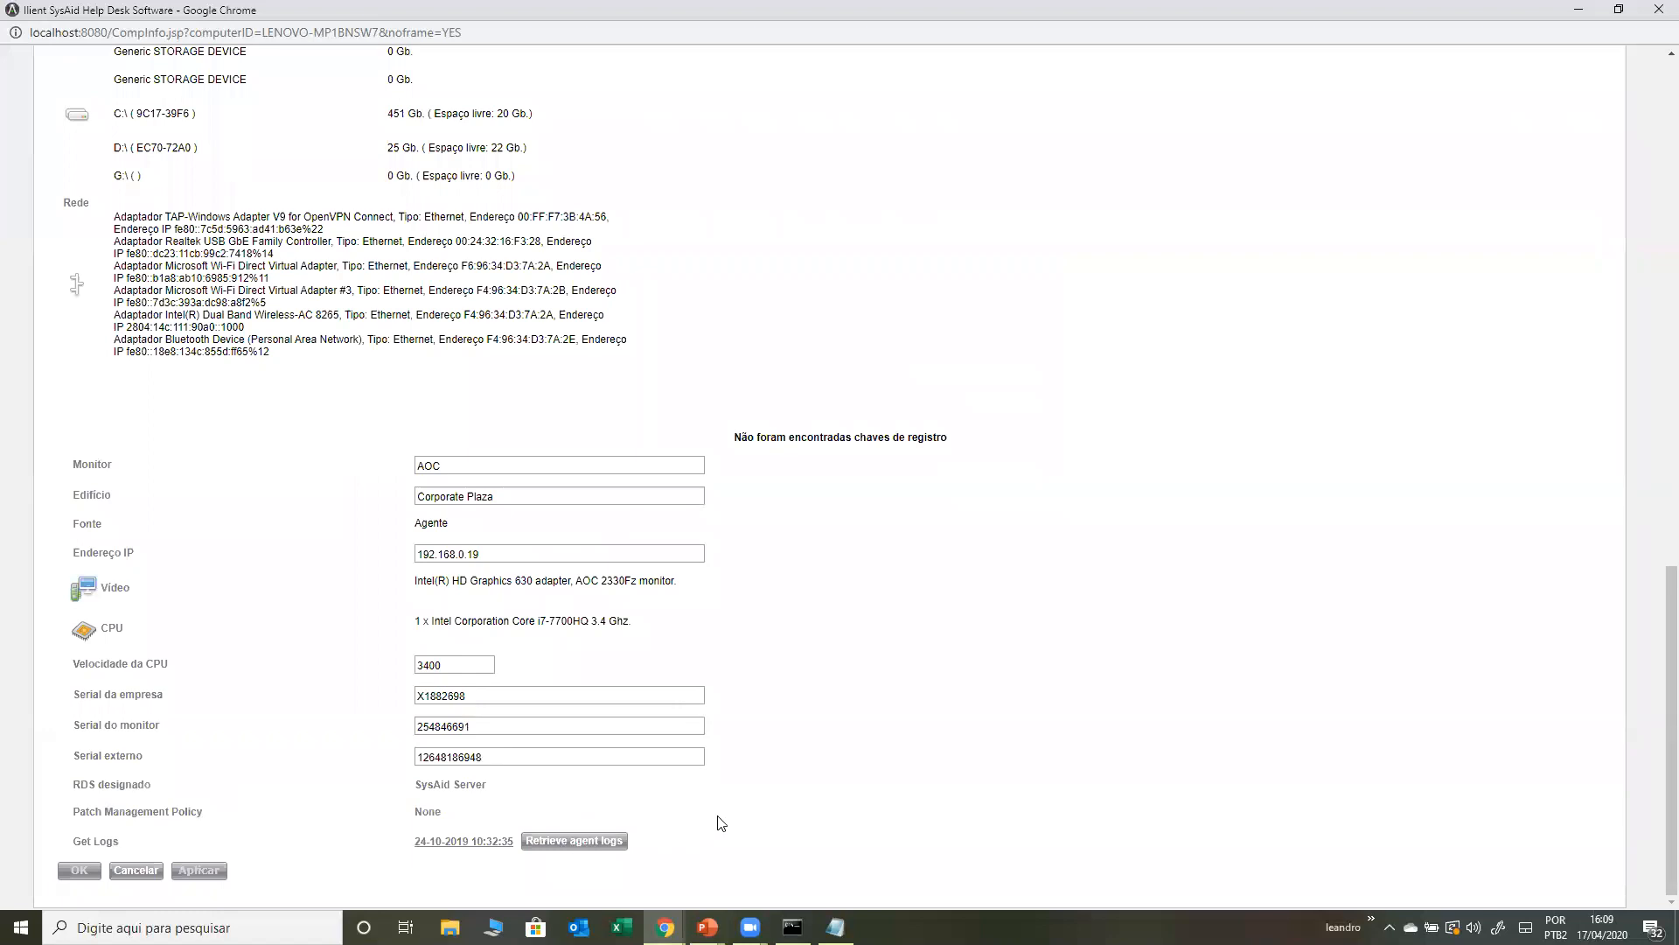
scroll(997, 577, up, 6)
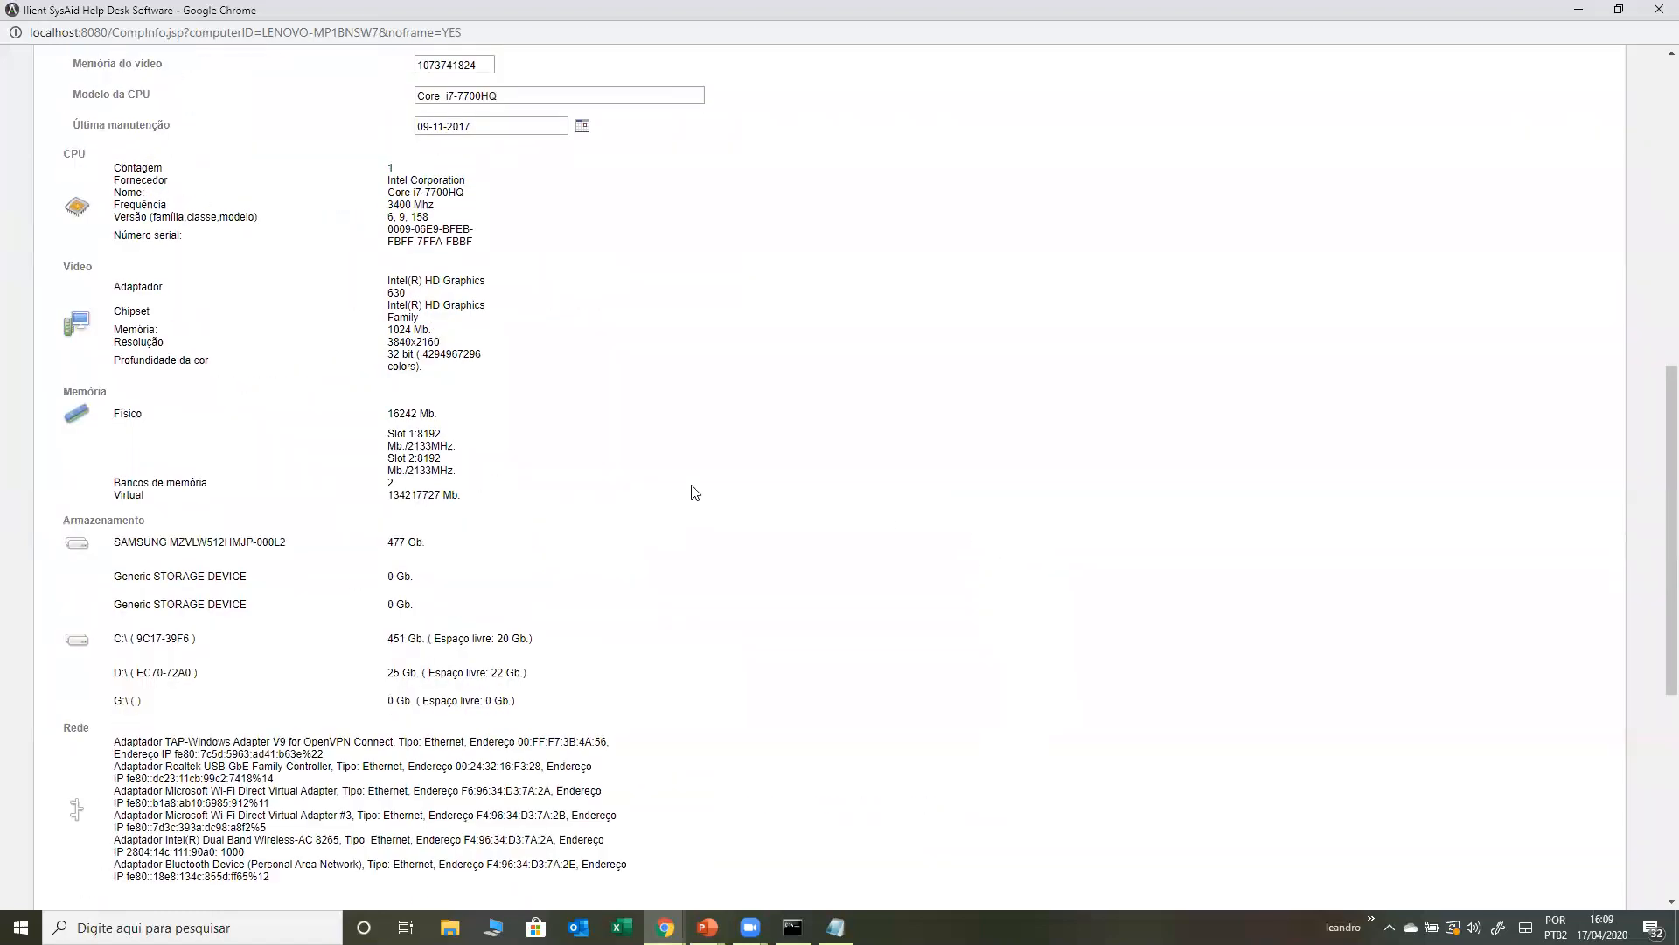
scroll(695, 490, up, 9)
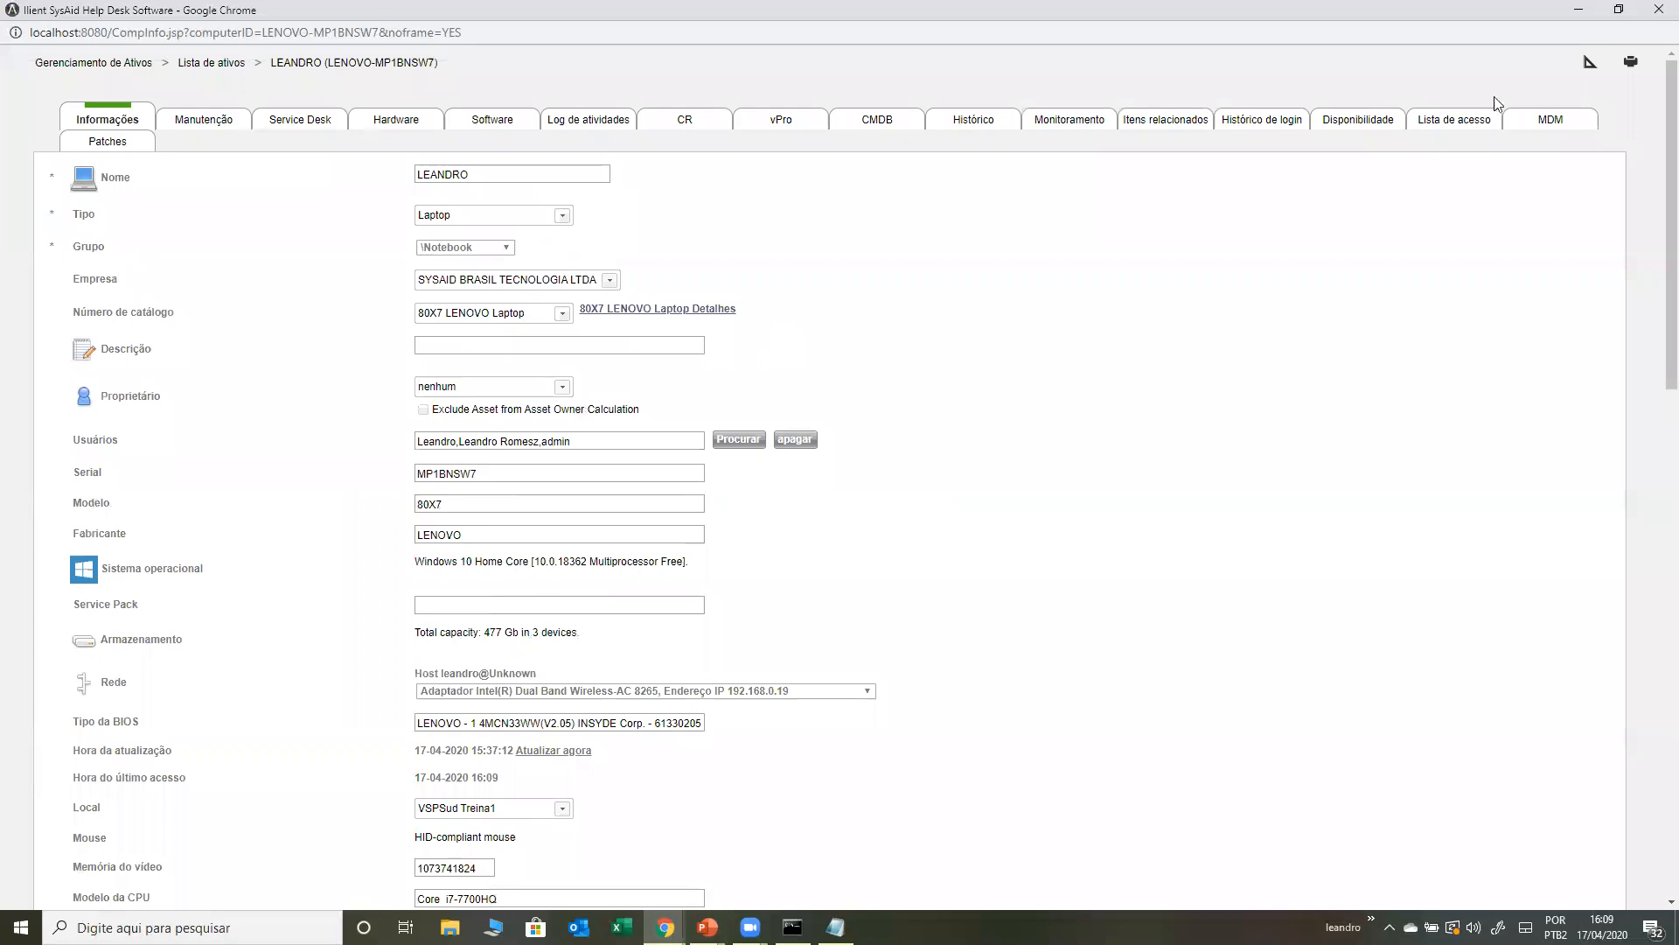
click(1659, 9)
- View the actions available for the incident's main asset, and check the request user's contact card
scroll(616, 551, down, 1)
scroll(612, 562, up, 1)
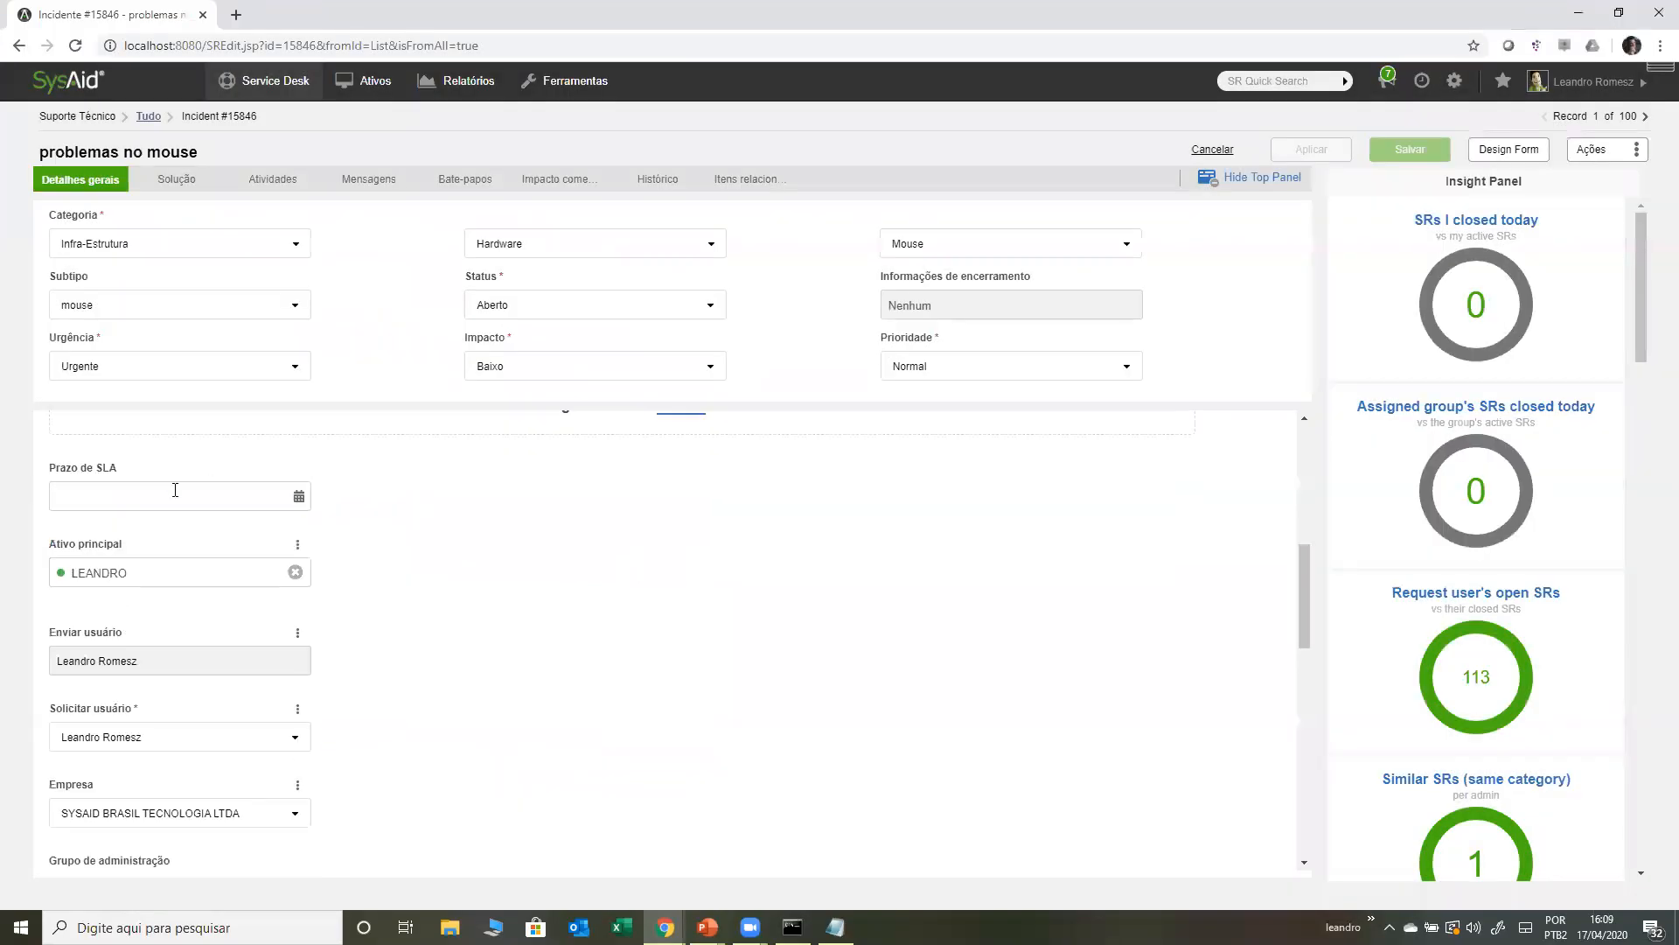
click(293, 550)
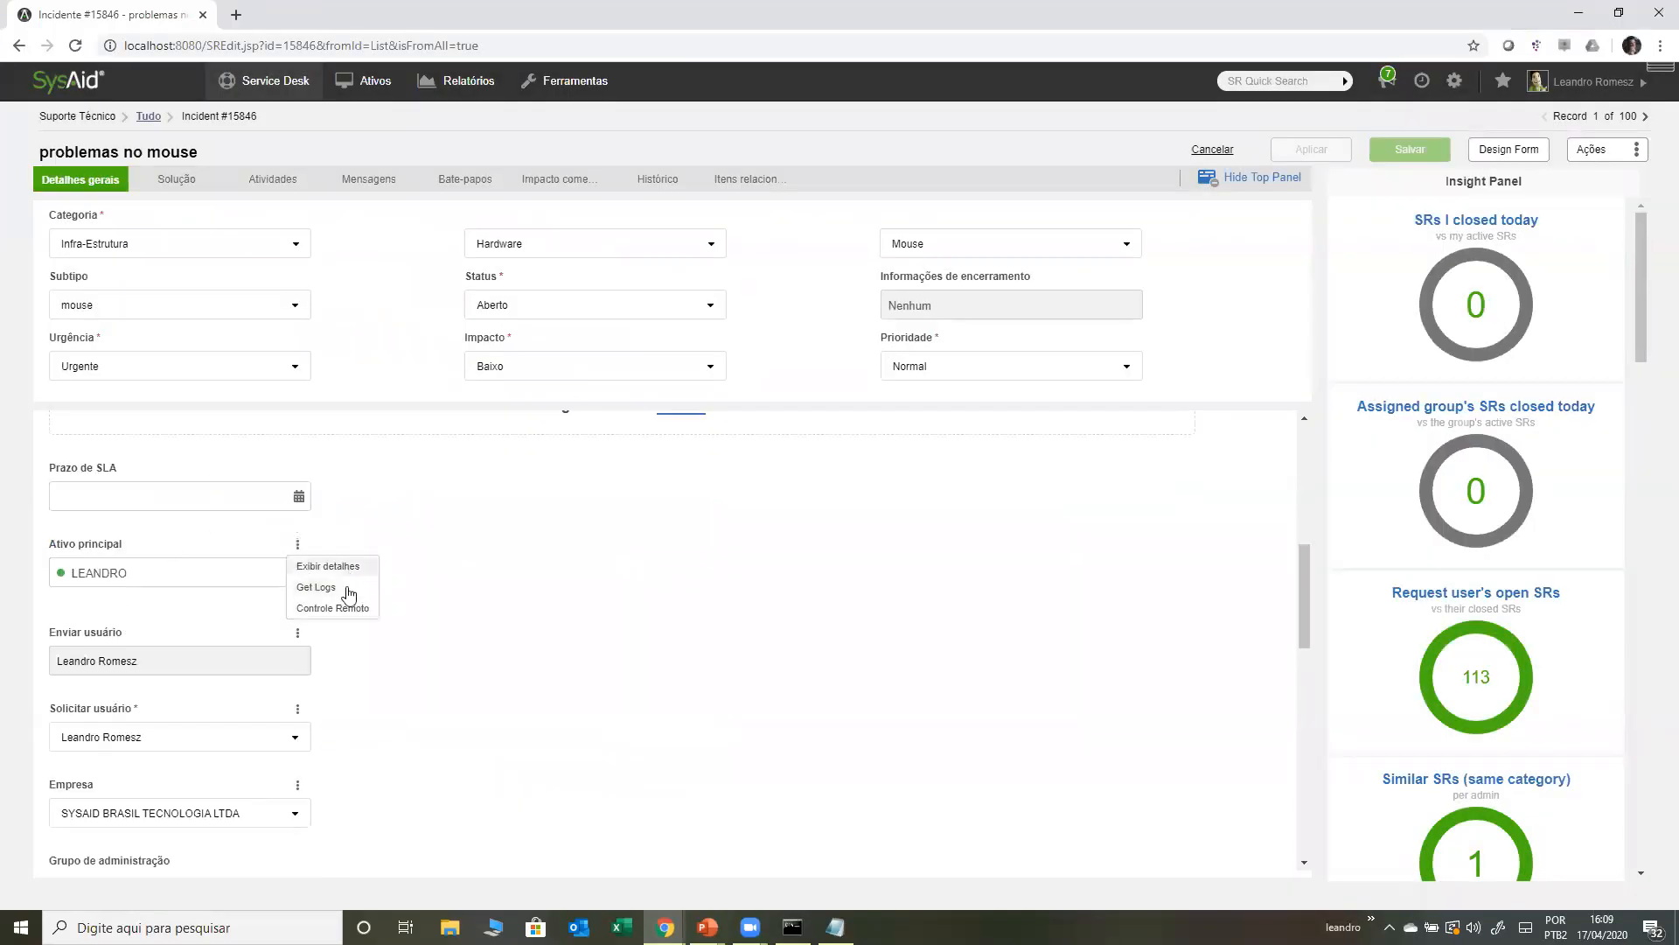
click(599, 645)
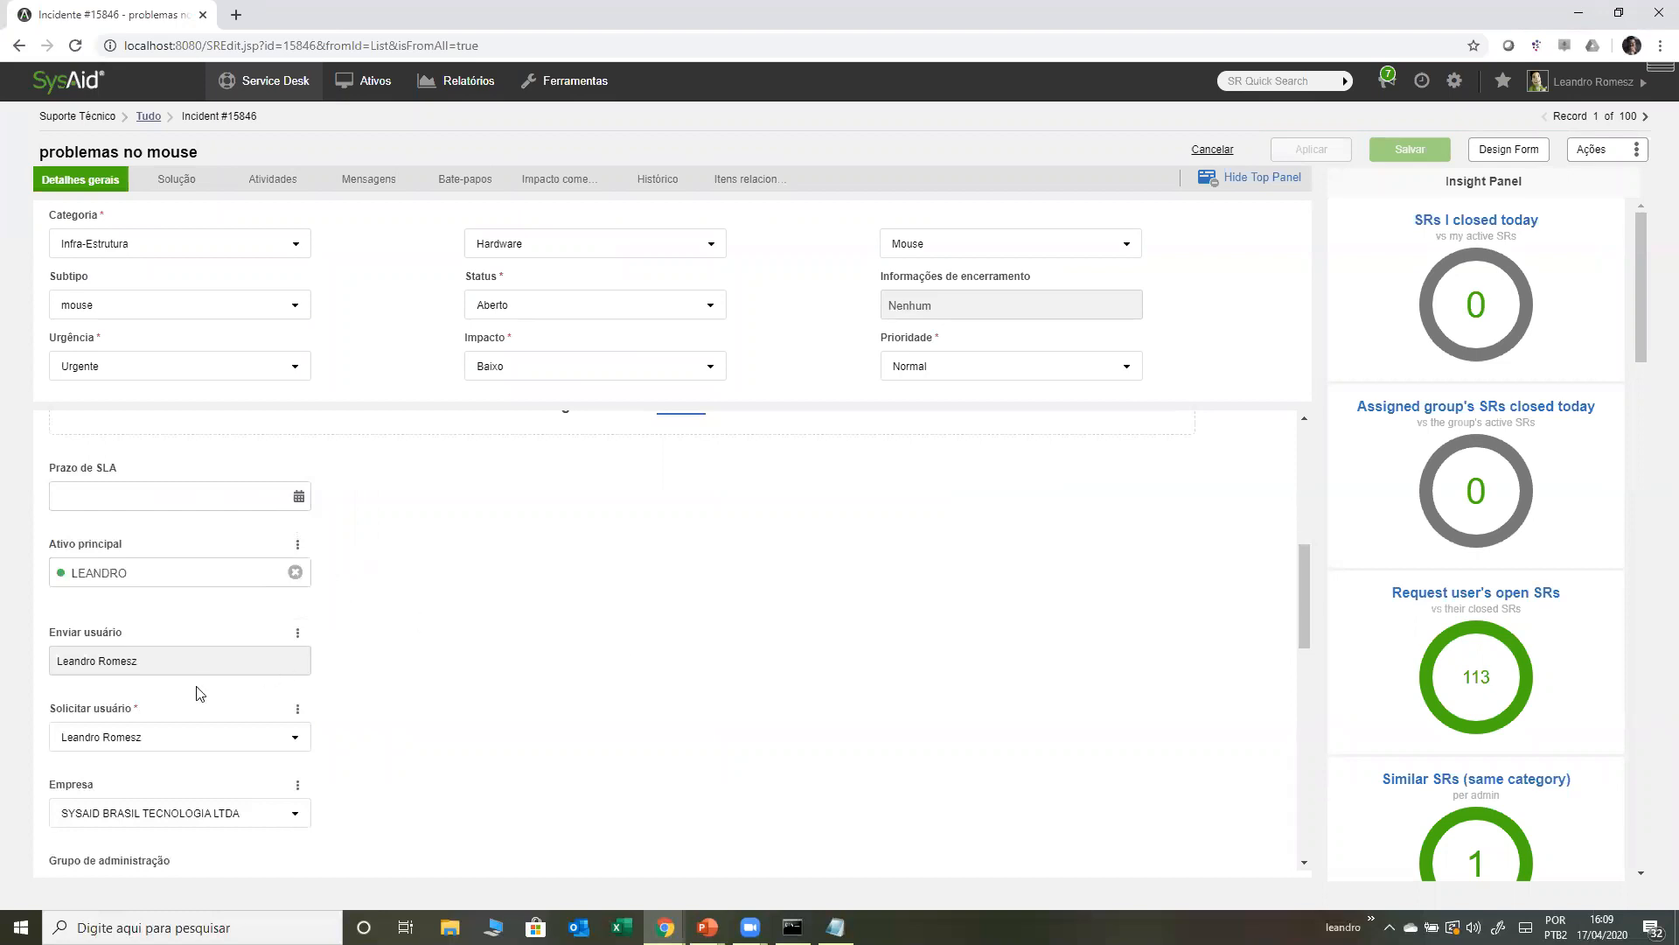
click(297, 707)
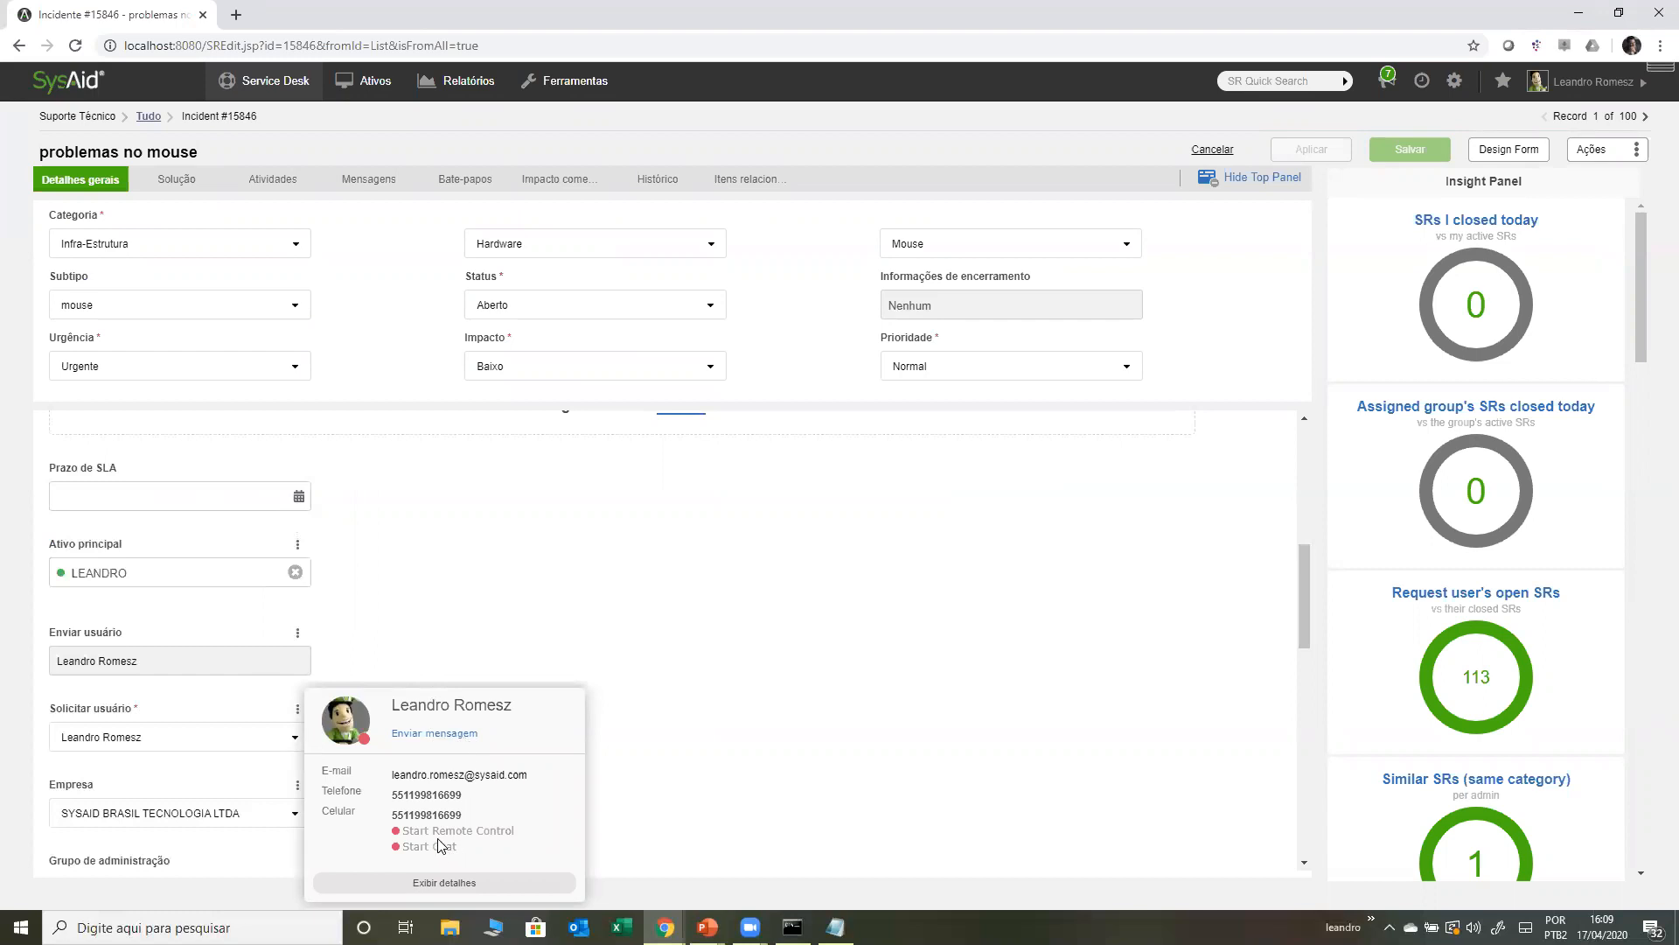
click(607, 578)
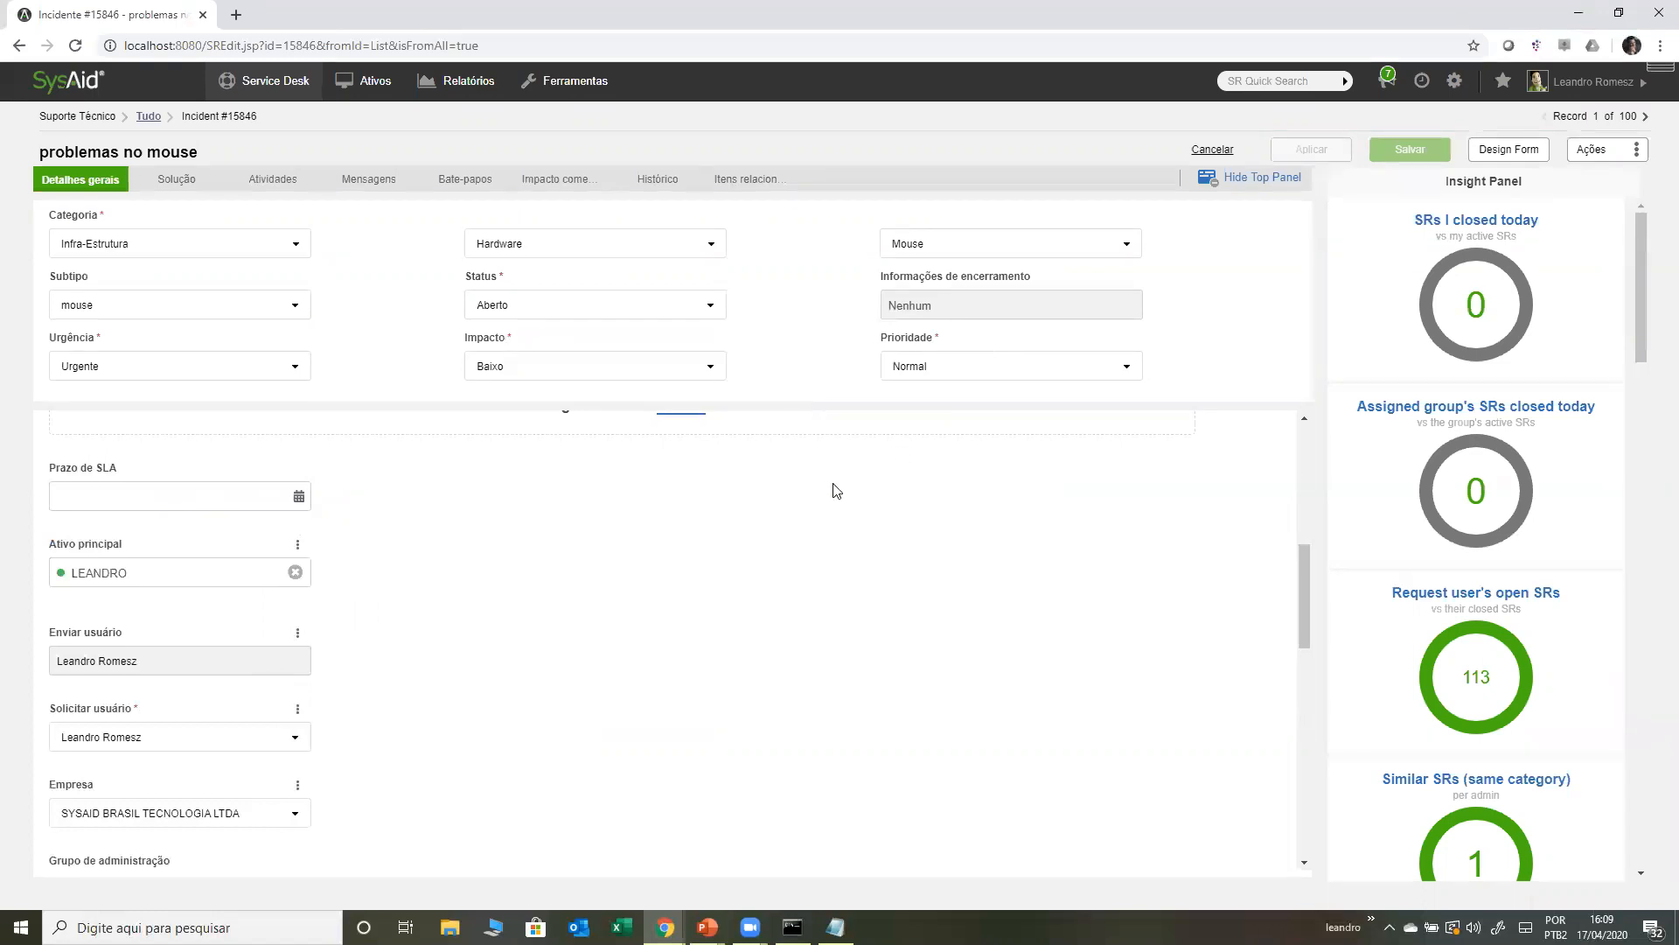
- Review the incident's related mouse article, screen capture and video recording, and check the location options without choosing one
scroll(779, 538, down, 8)
scroll(774, 542, down, 1)
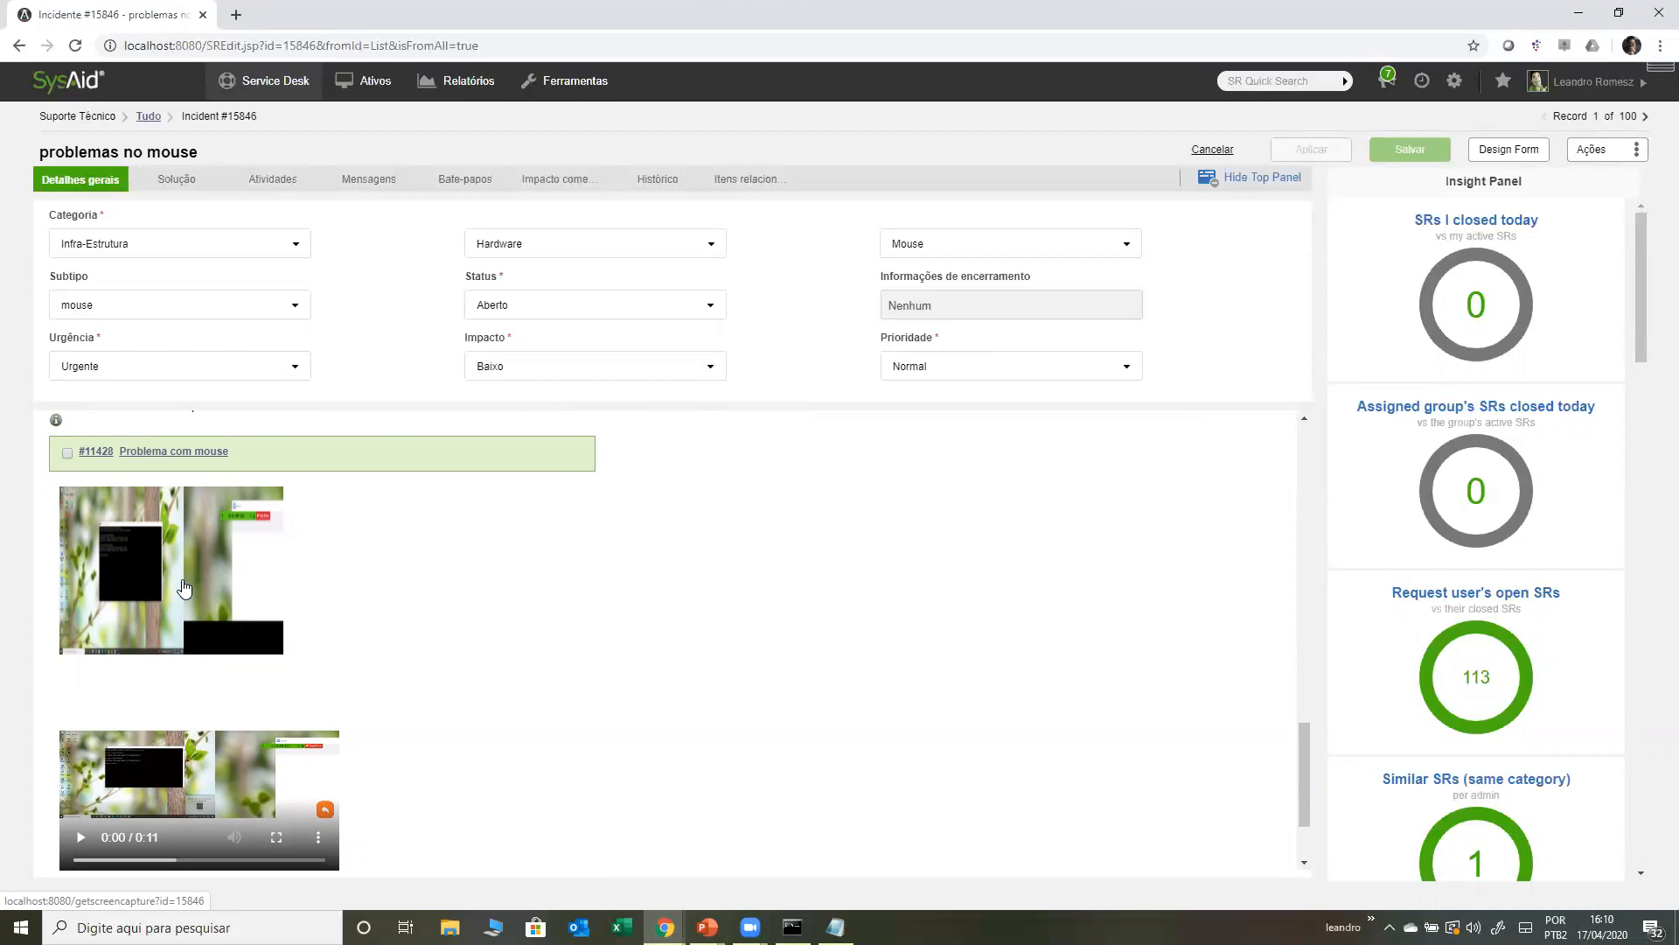
scroll(244, 686, down, 2)
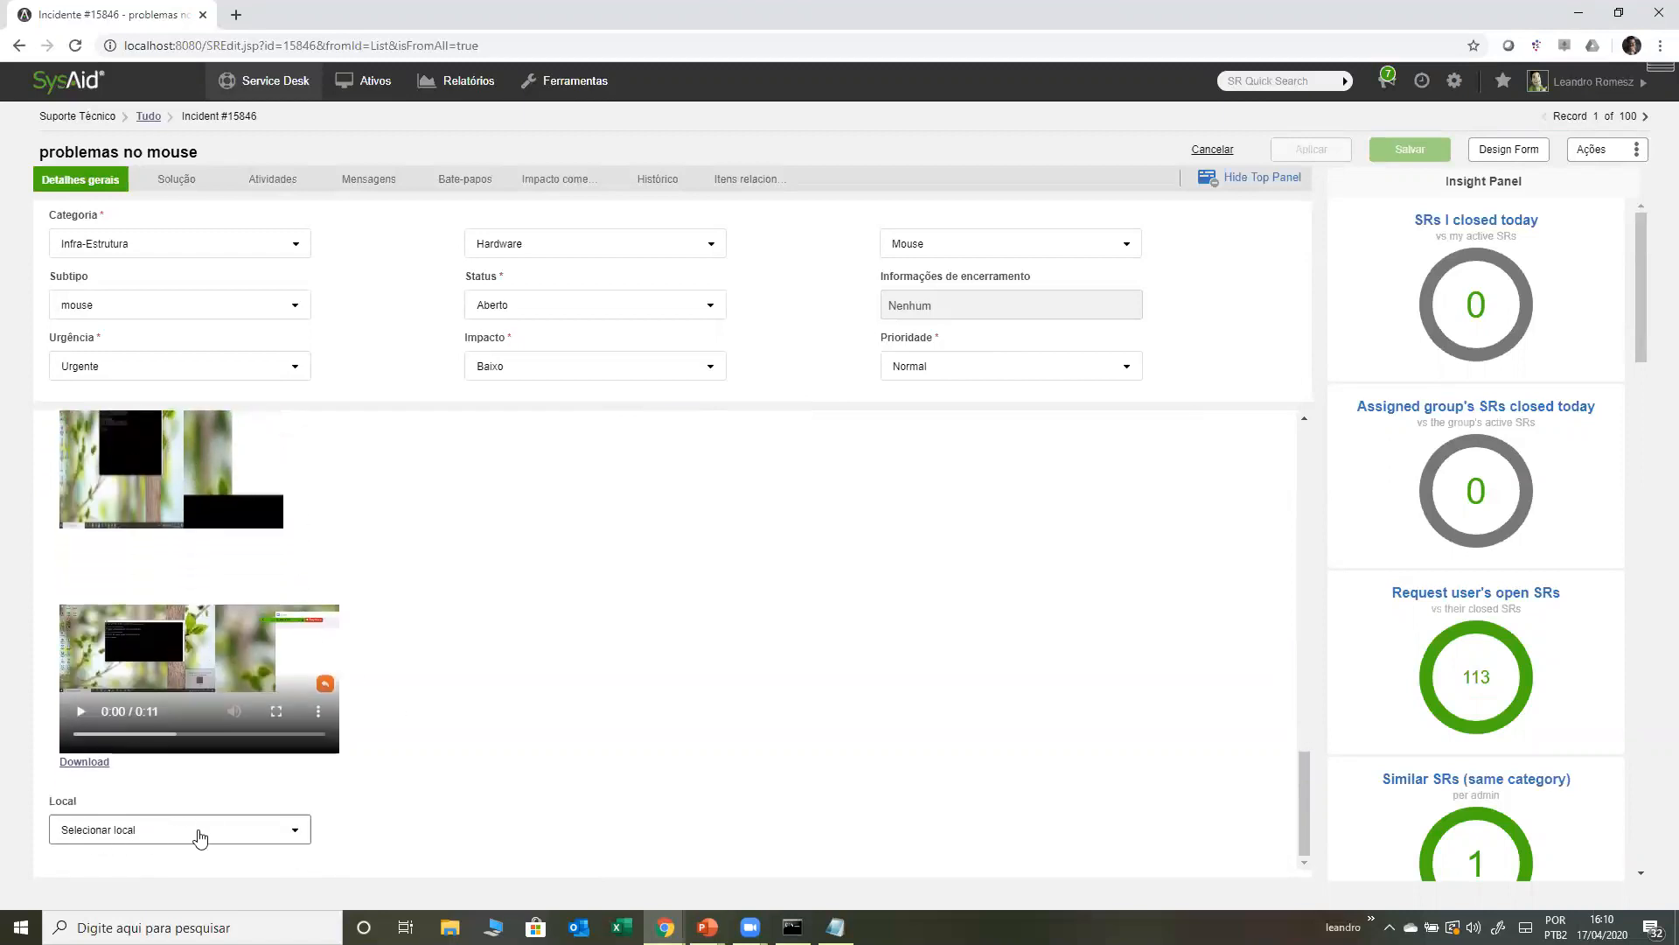
click(194, 829)
click(608, 769)
scroll(510, 713, up, 15)
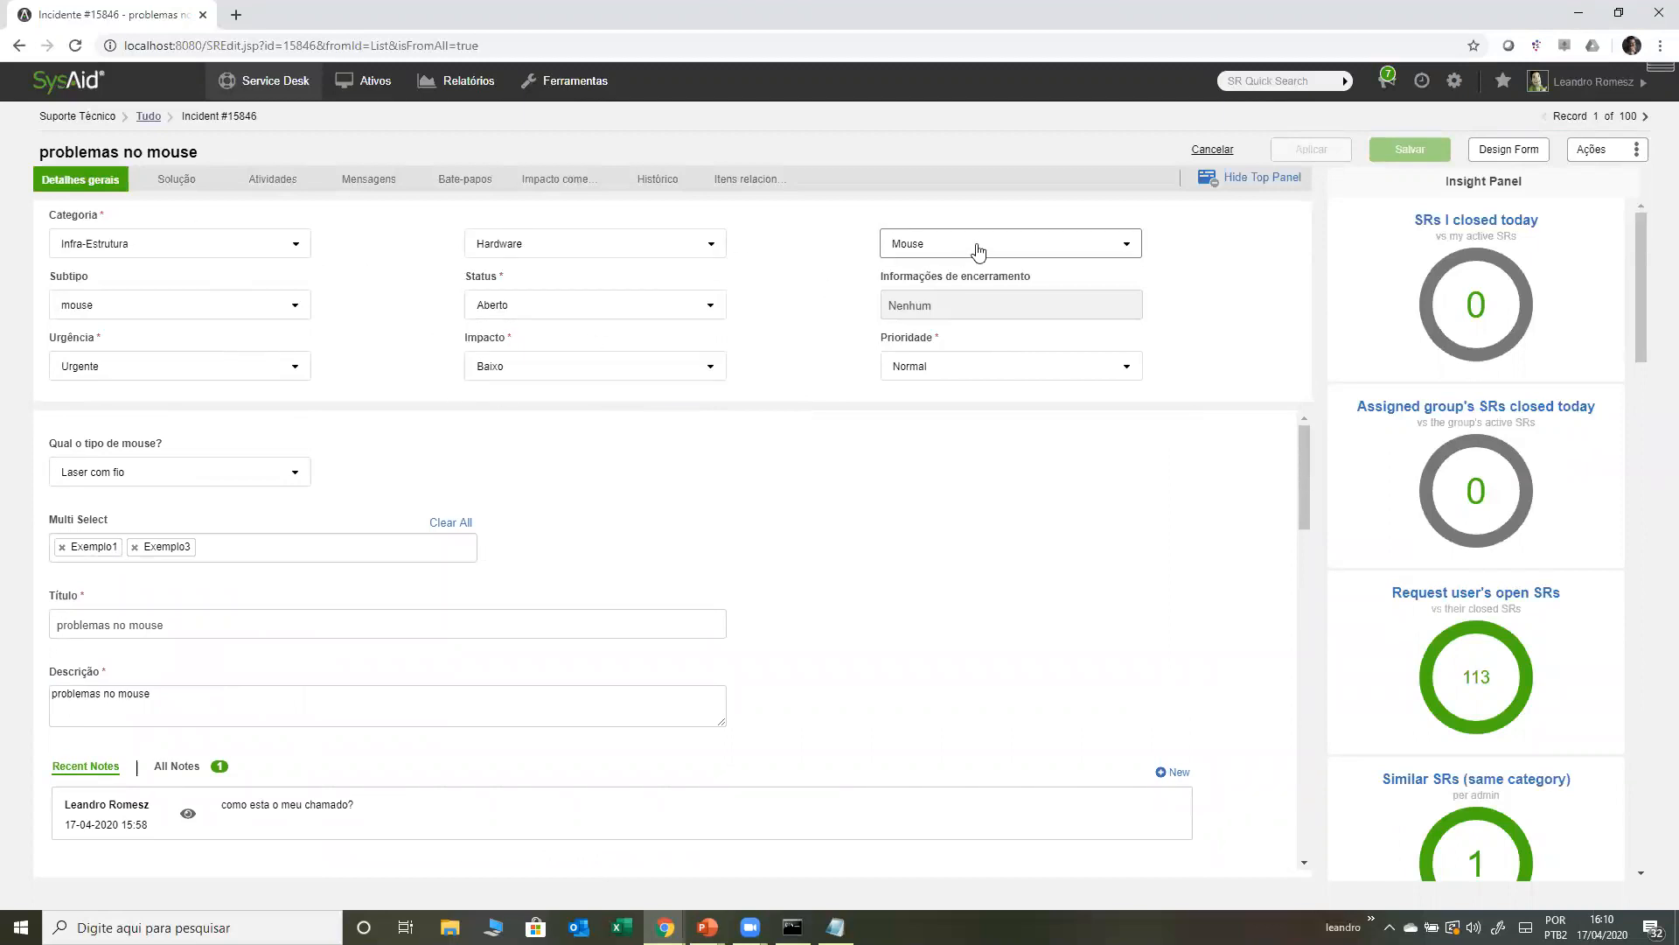
- Select N1 as the incident's administration group and display the assignees available for that group
scroll(628, 610, down, 4)
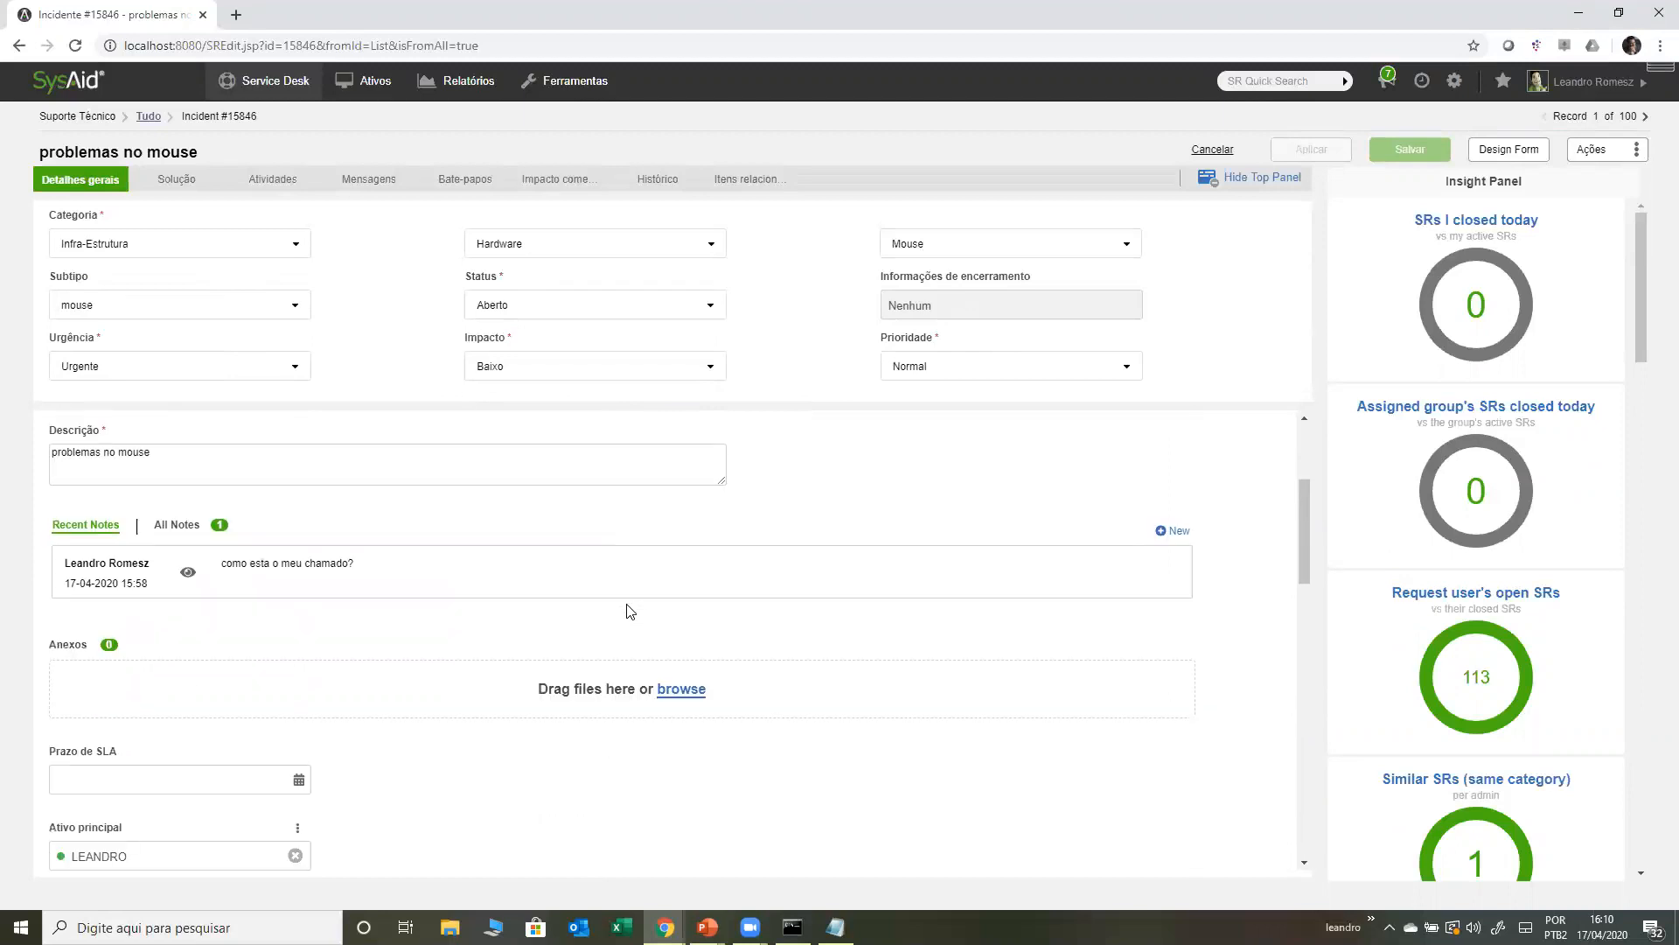
scroll(628, 611, down, 5)
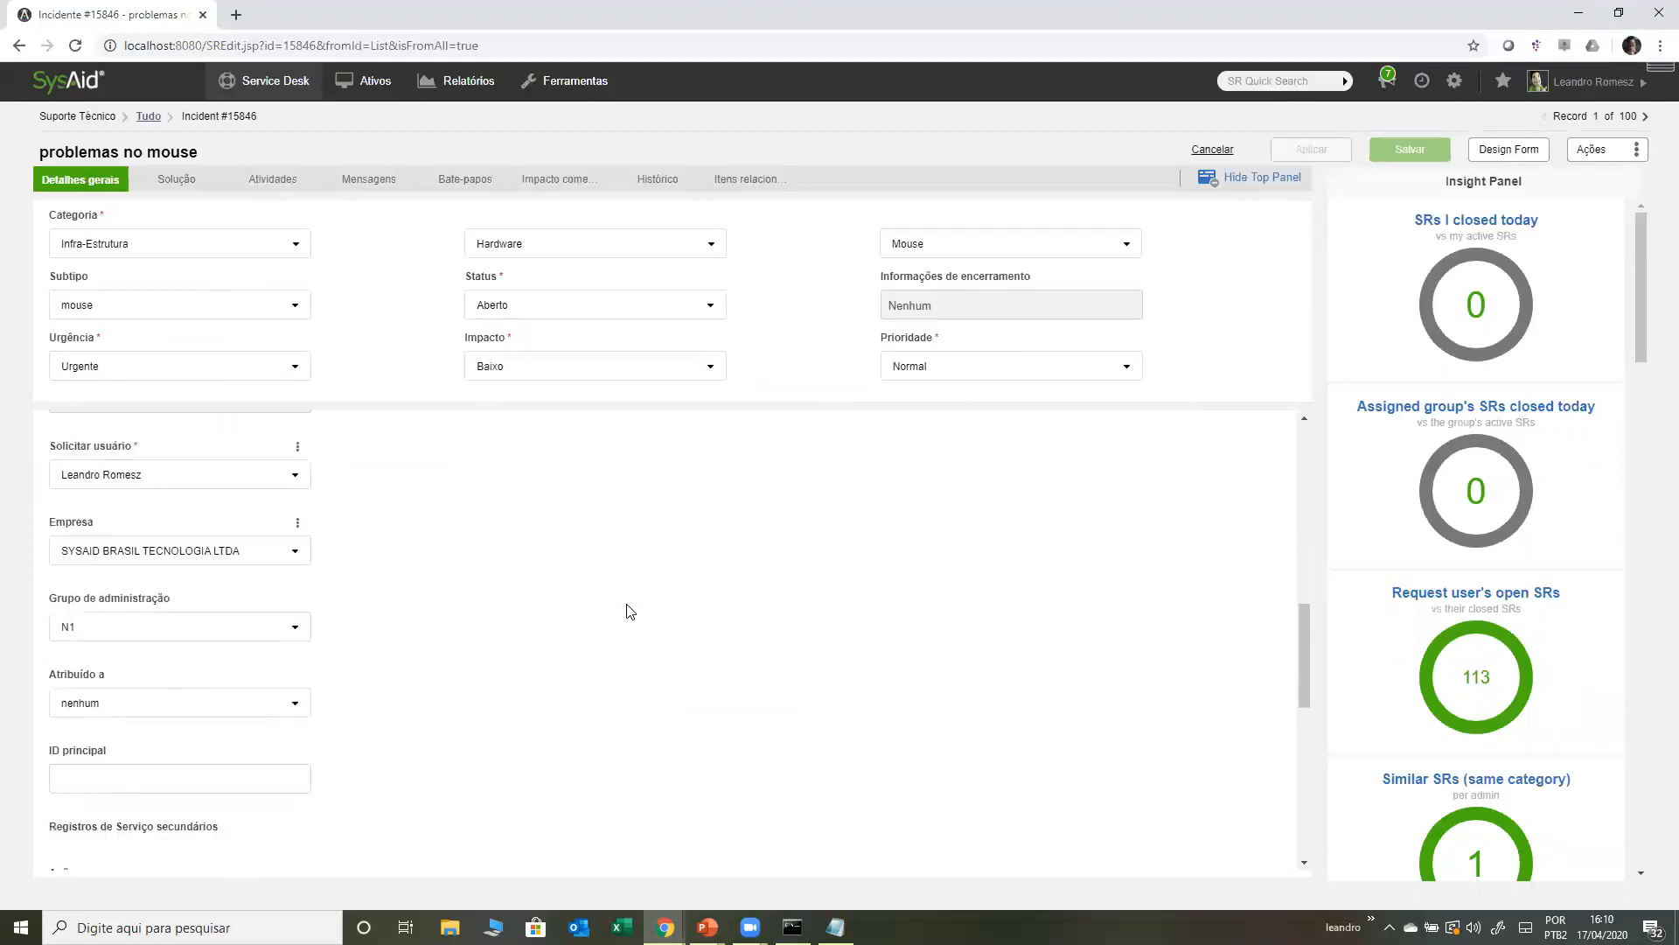
click(216, 623)
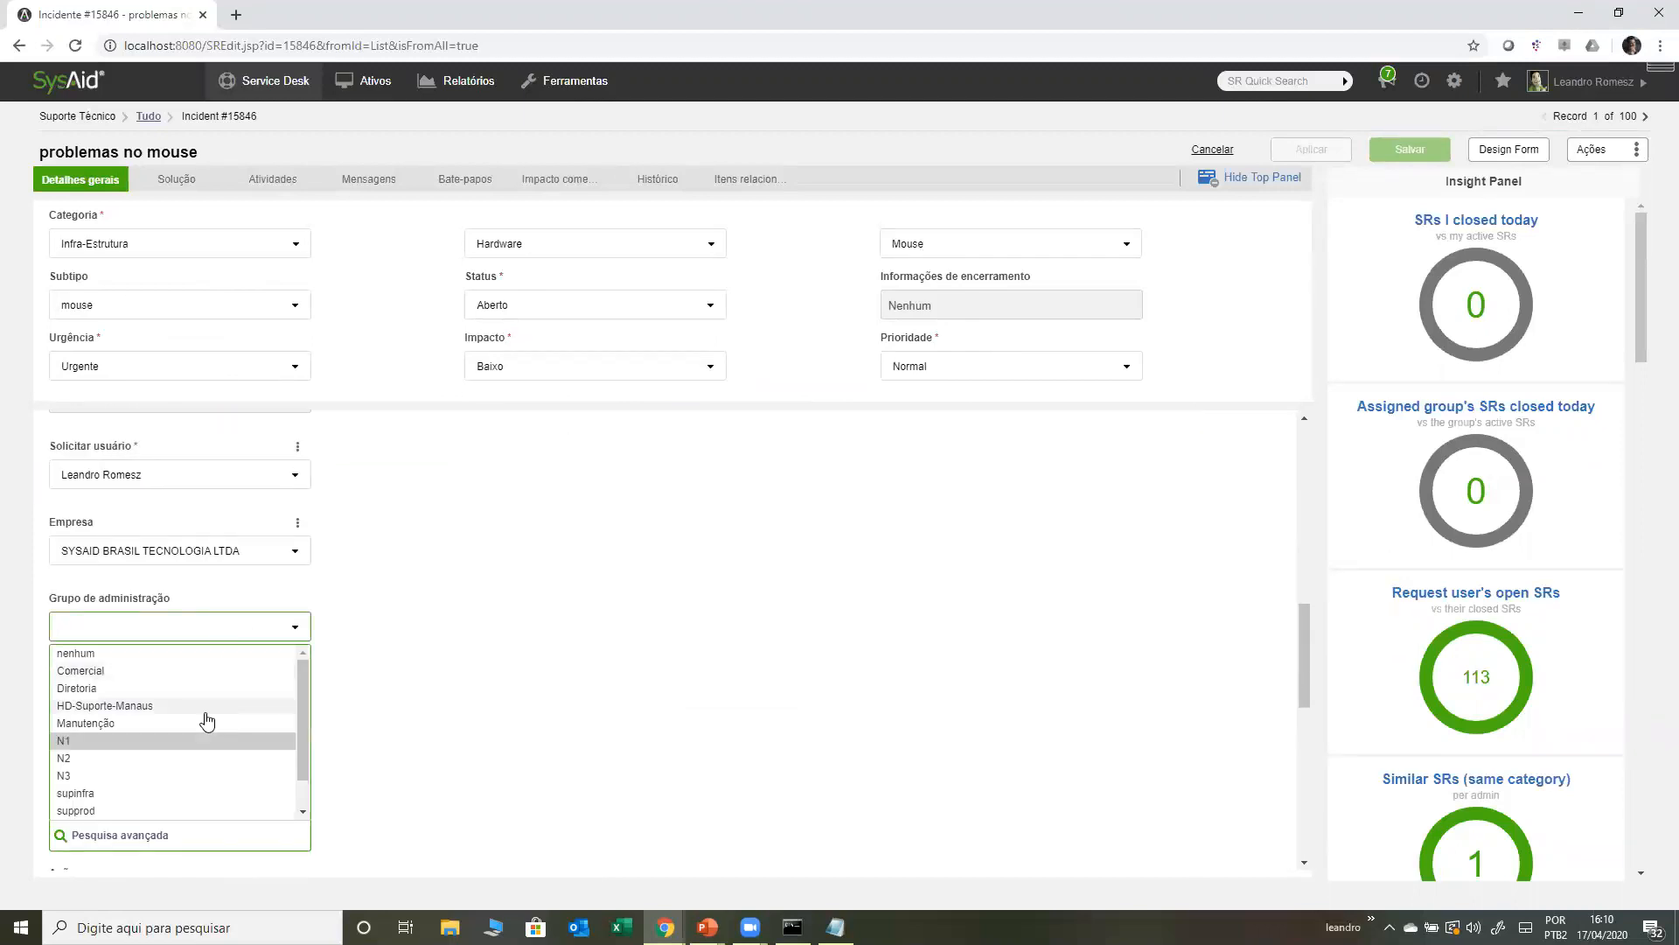
click(84, 743)
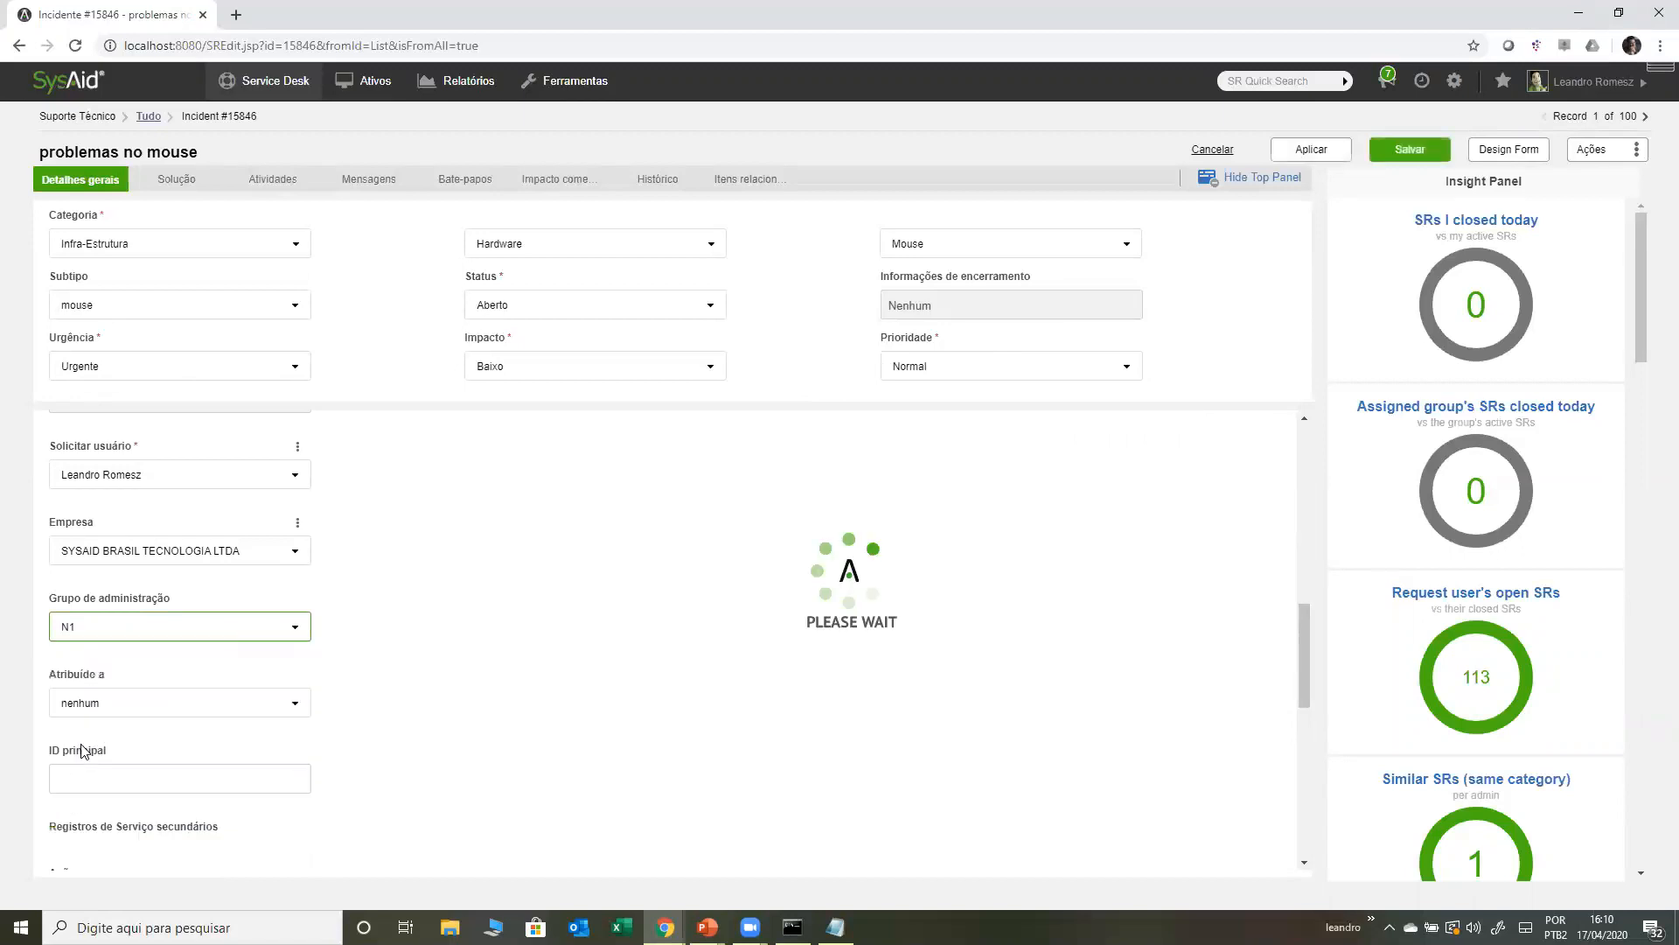
click(171, 700)
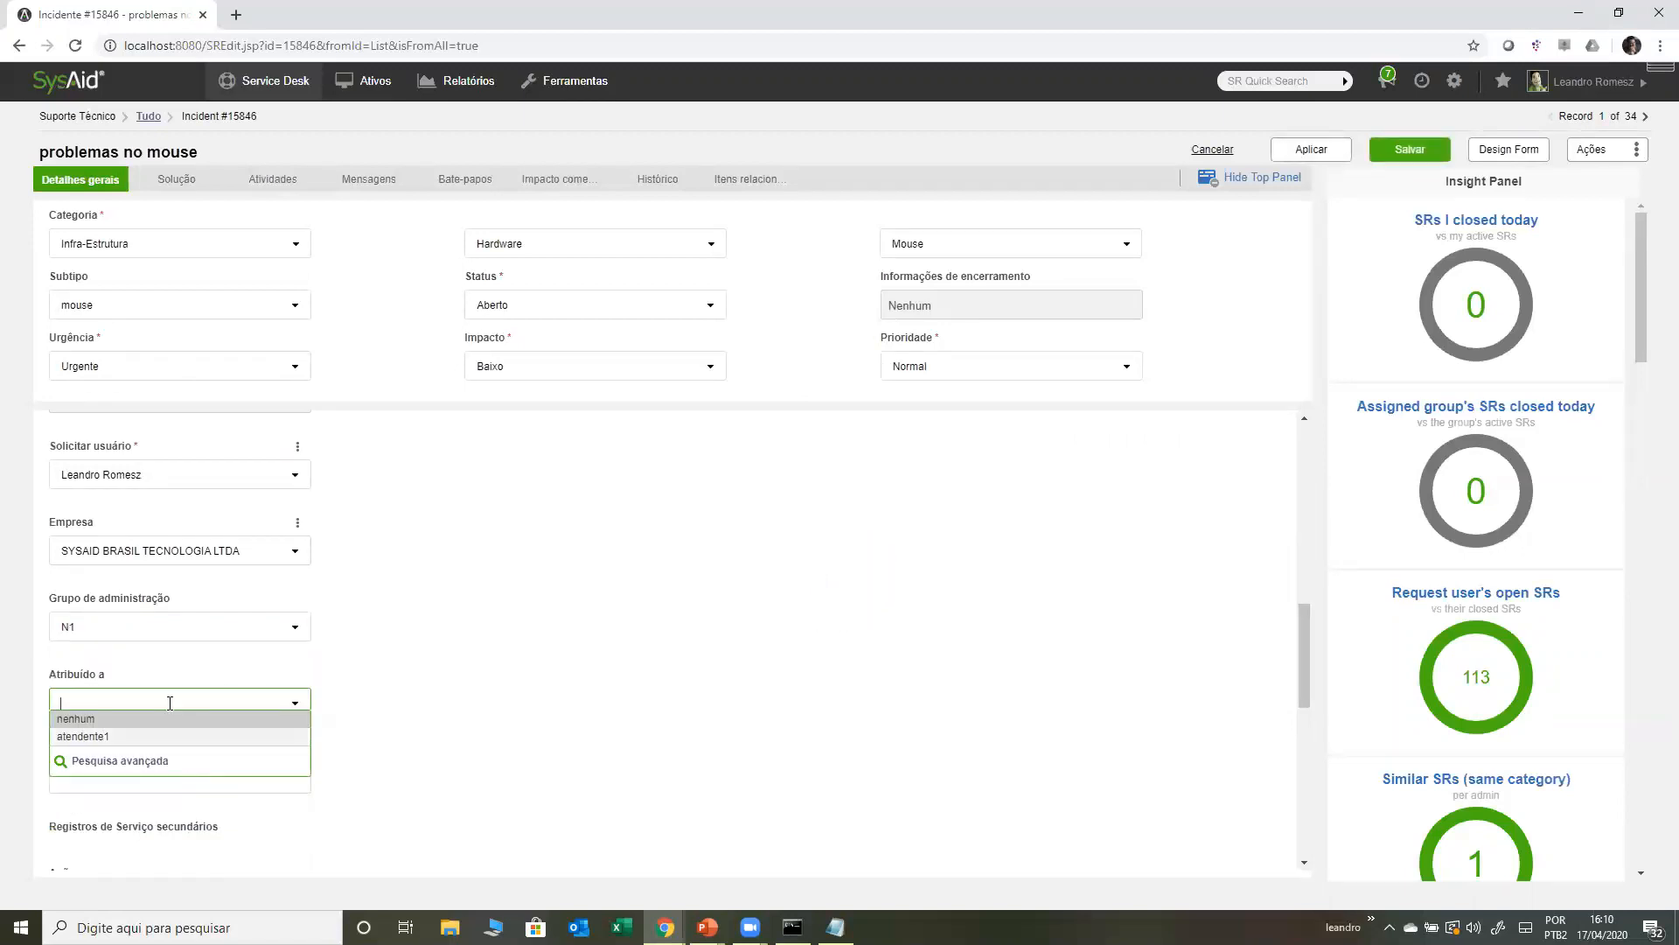
- Switch the incident's administration group to N2 and check the assignees available for it
click(209, 622)
click(79, 759)
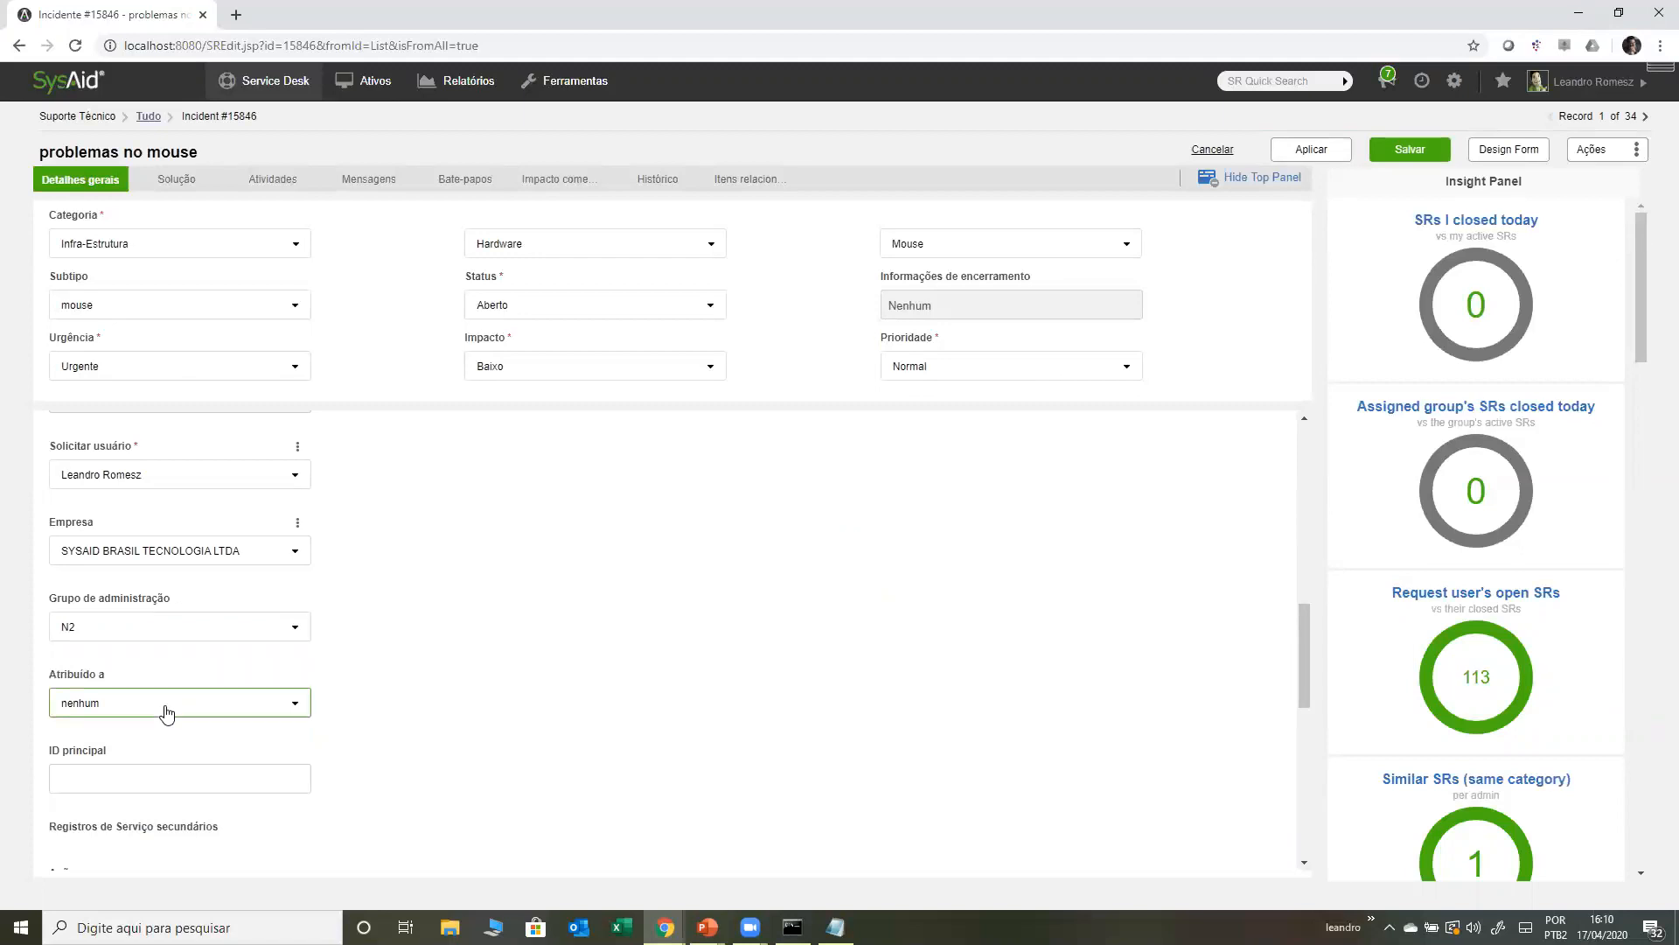
click(167, 713)
- Set the incident's administration group to Diretoria, view that group's assignees, and leave the assignee as nenhum
click(167, 626)
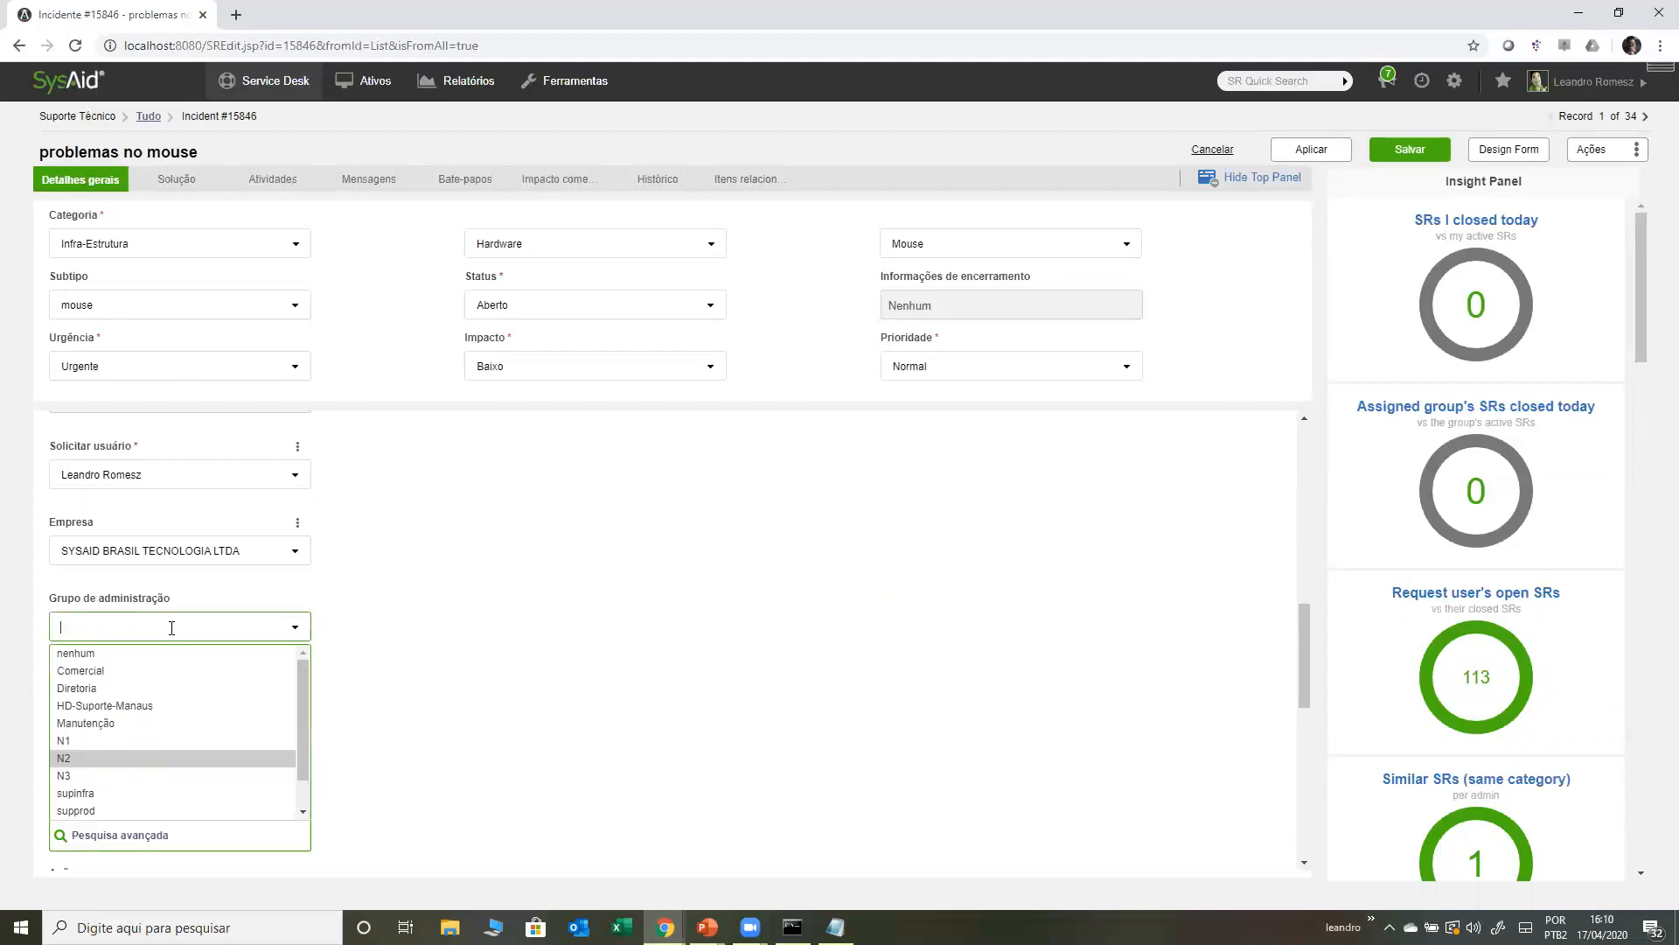
click(162, 696)
click(175, 704)
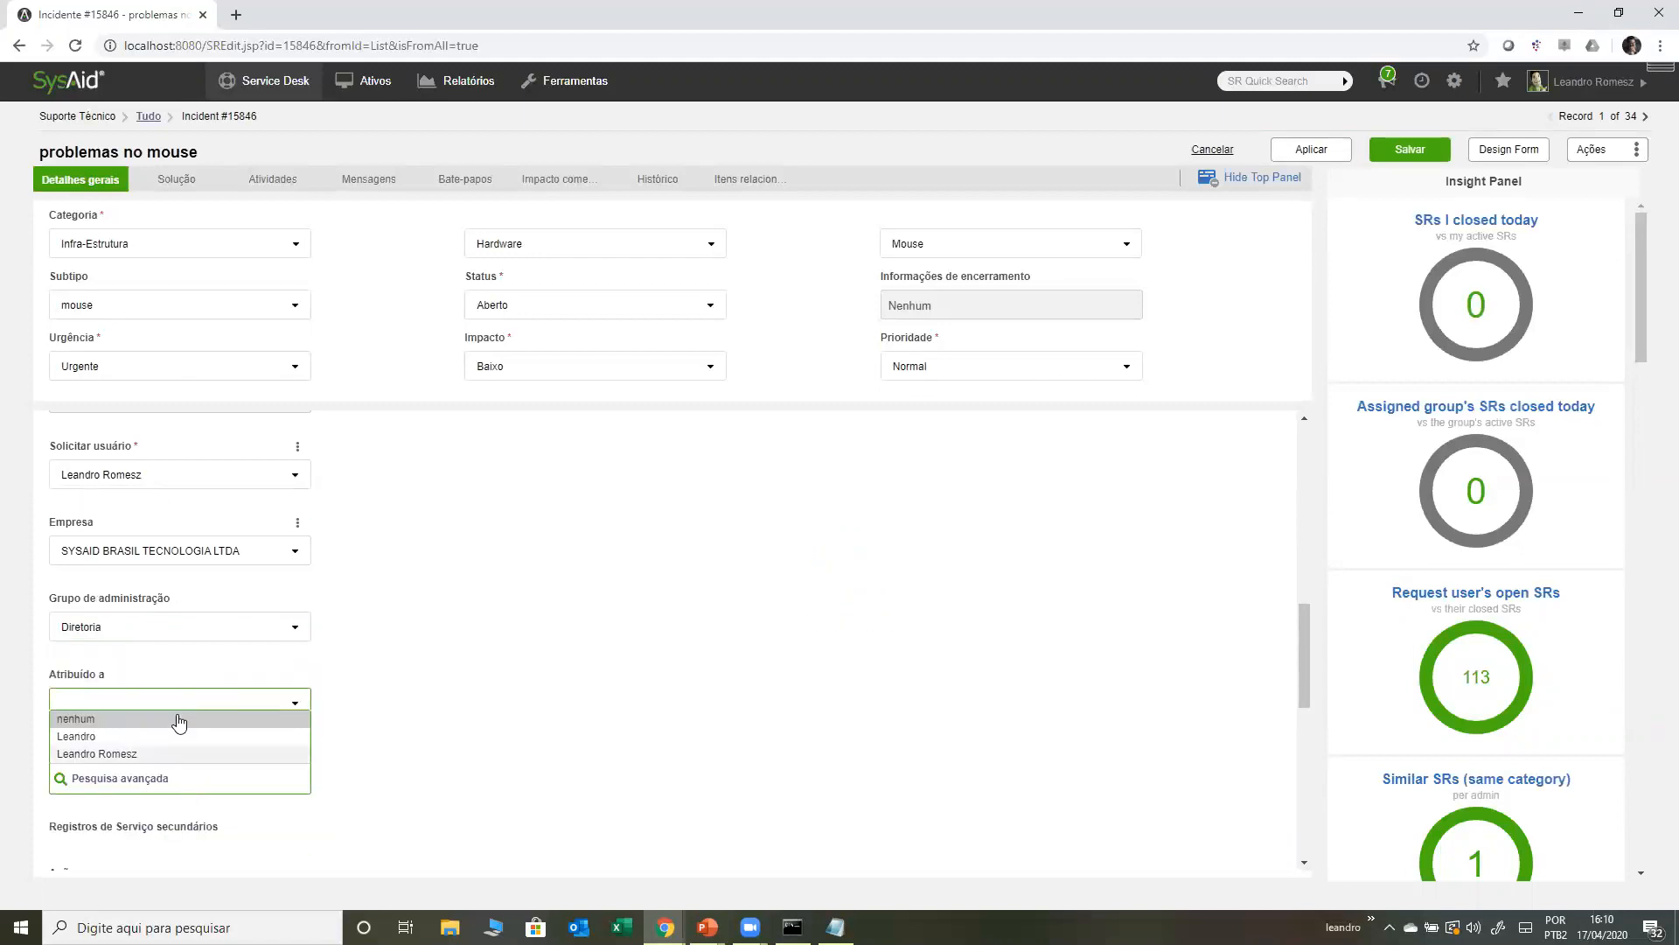
click(253, 719)
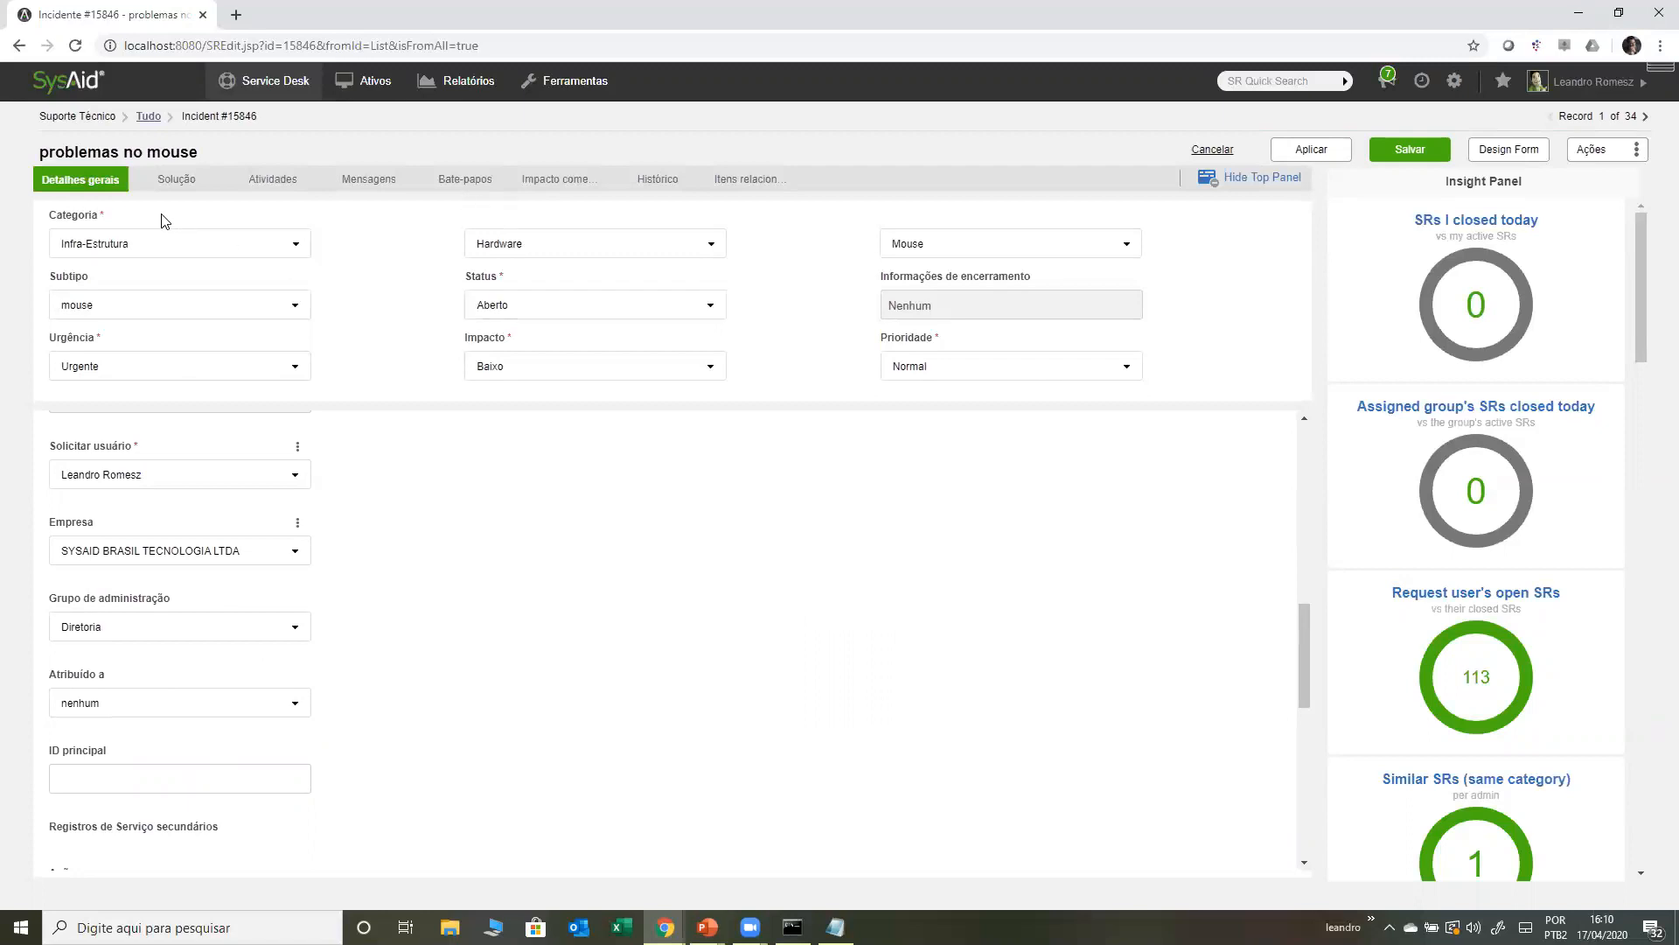
- View the incident's solution fields, and start a new activity with the description "eaeaea"
click(174, 182)
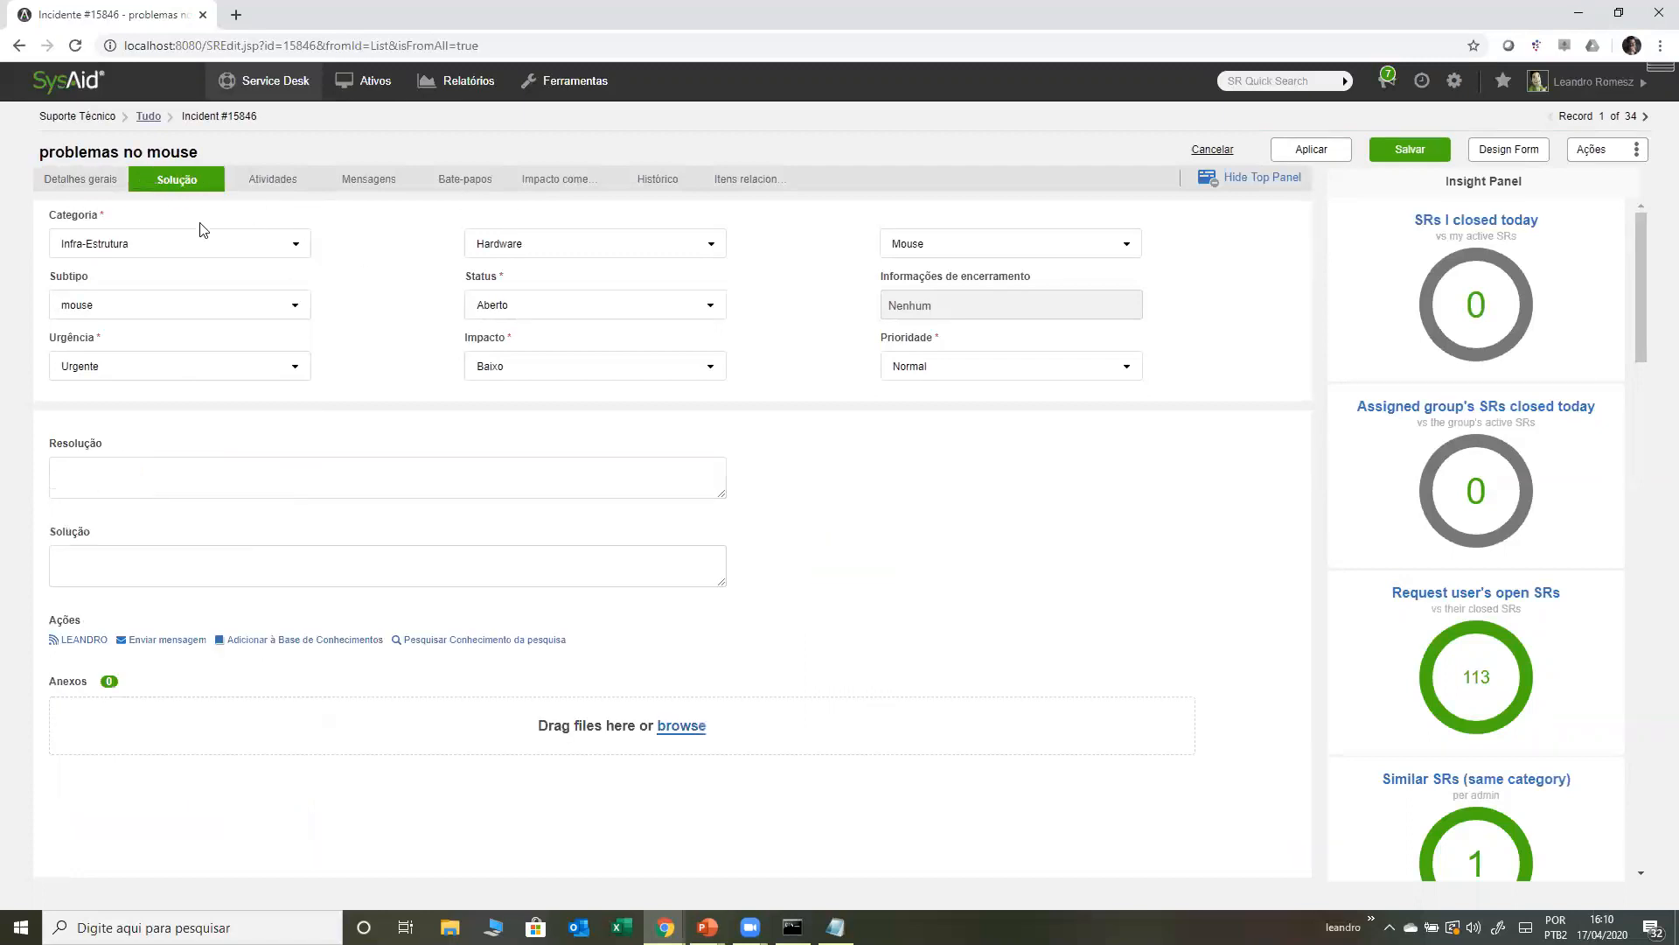
click(273, 181)
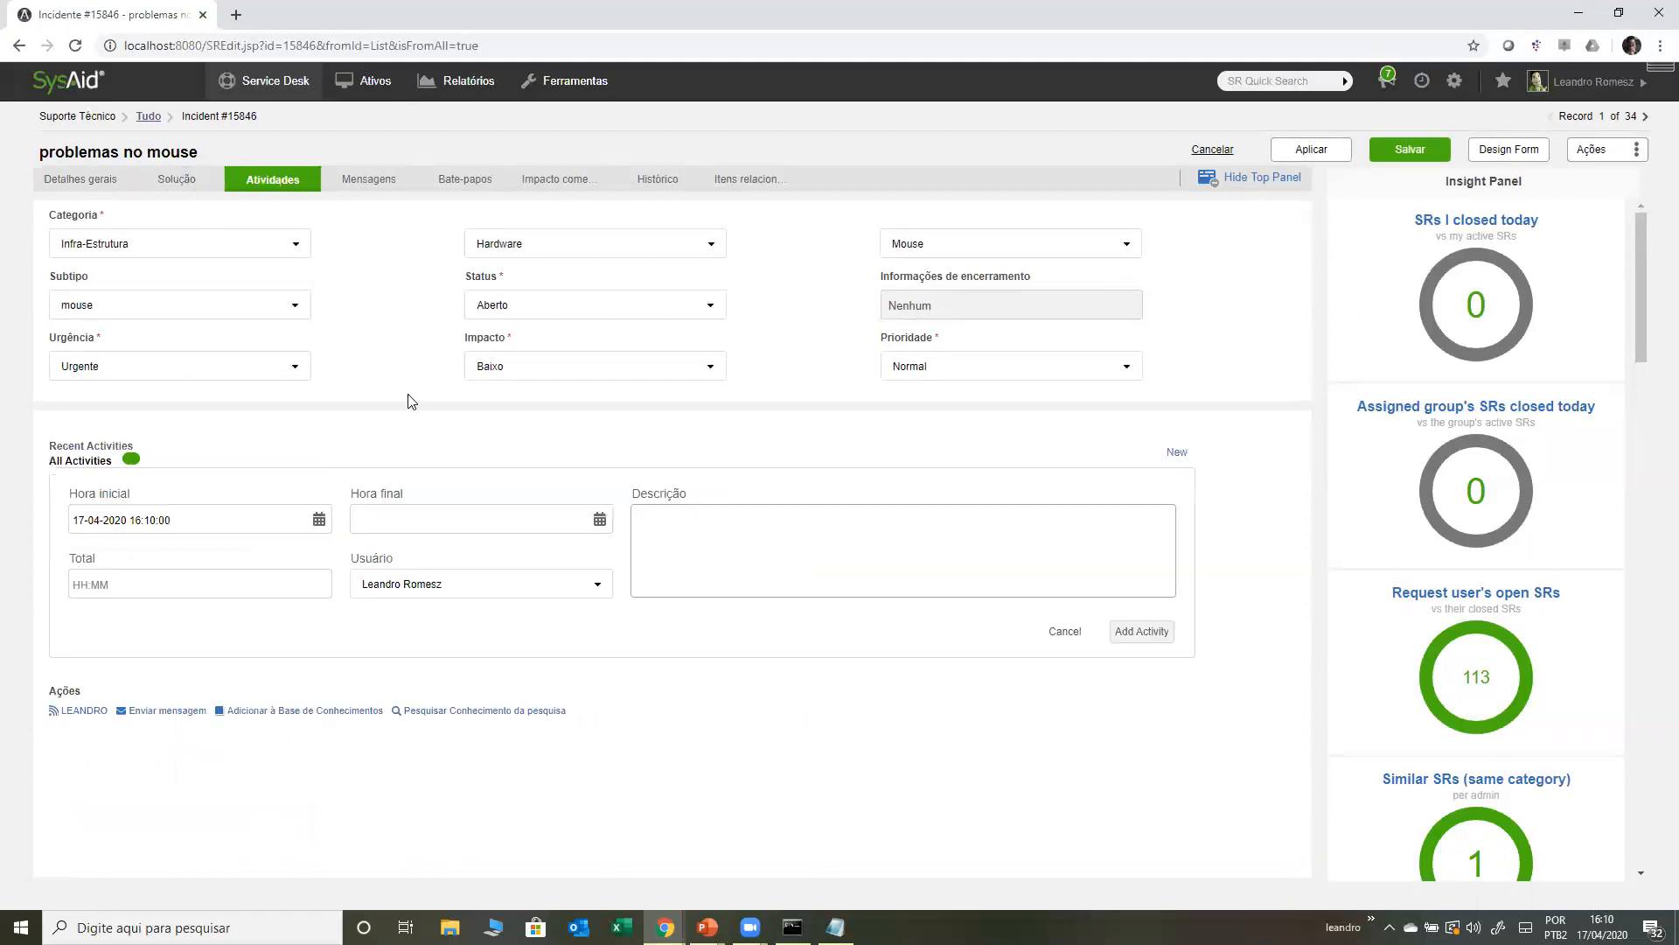
click(1173, 453)
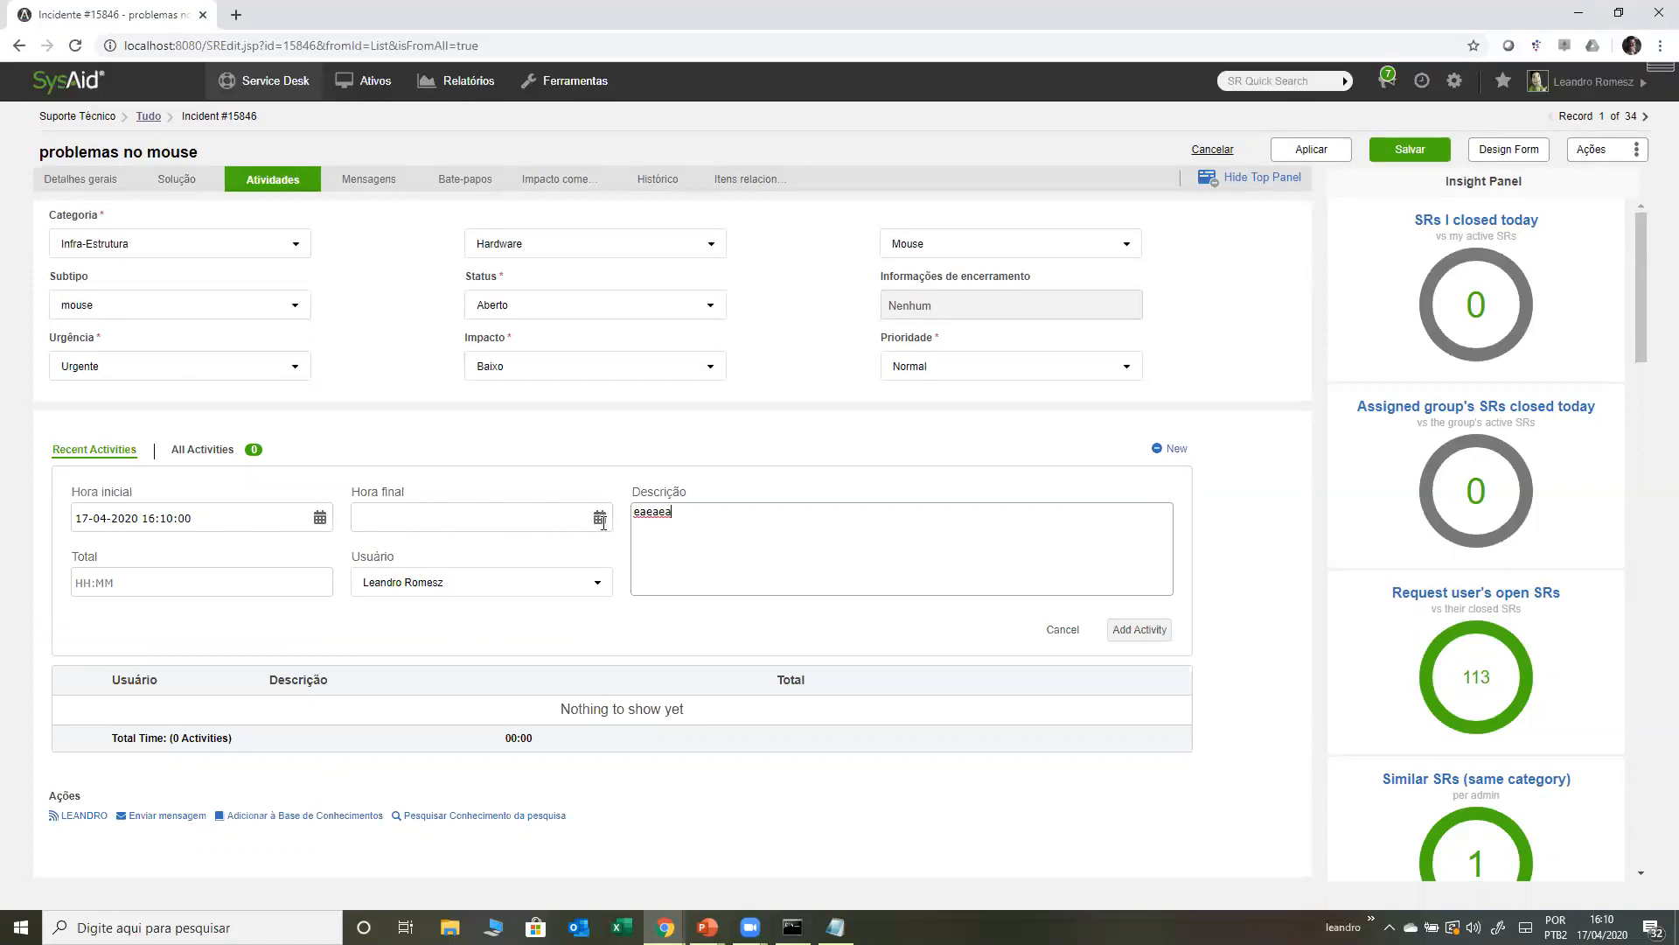
click(575, 511)
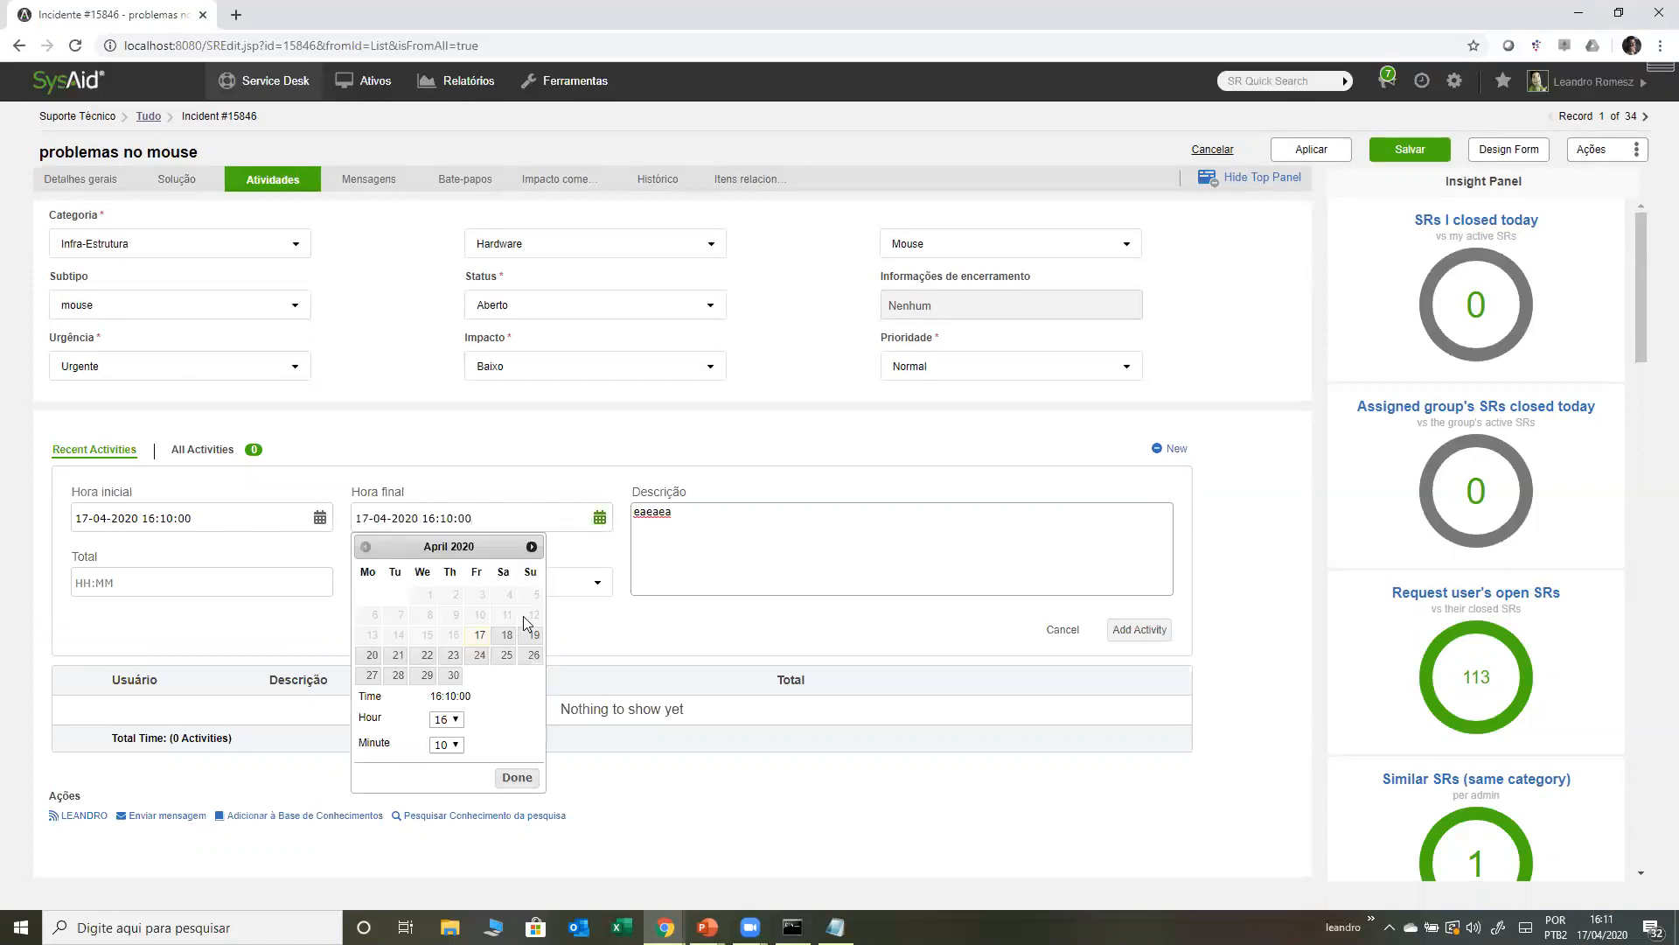
click(516, 777)
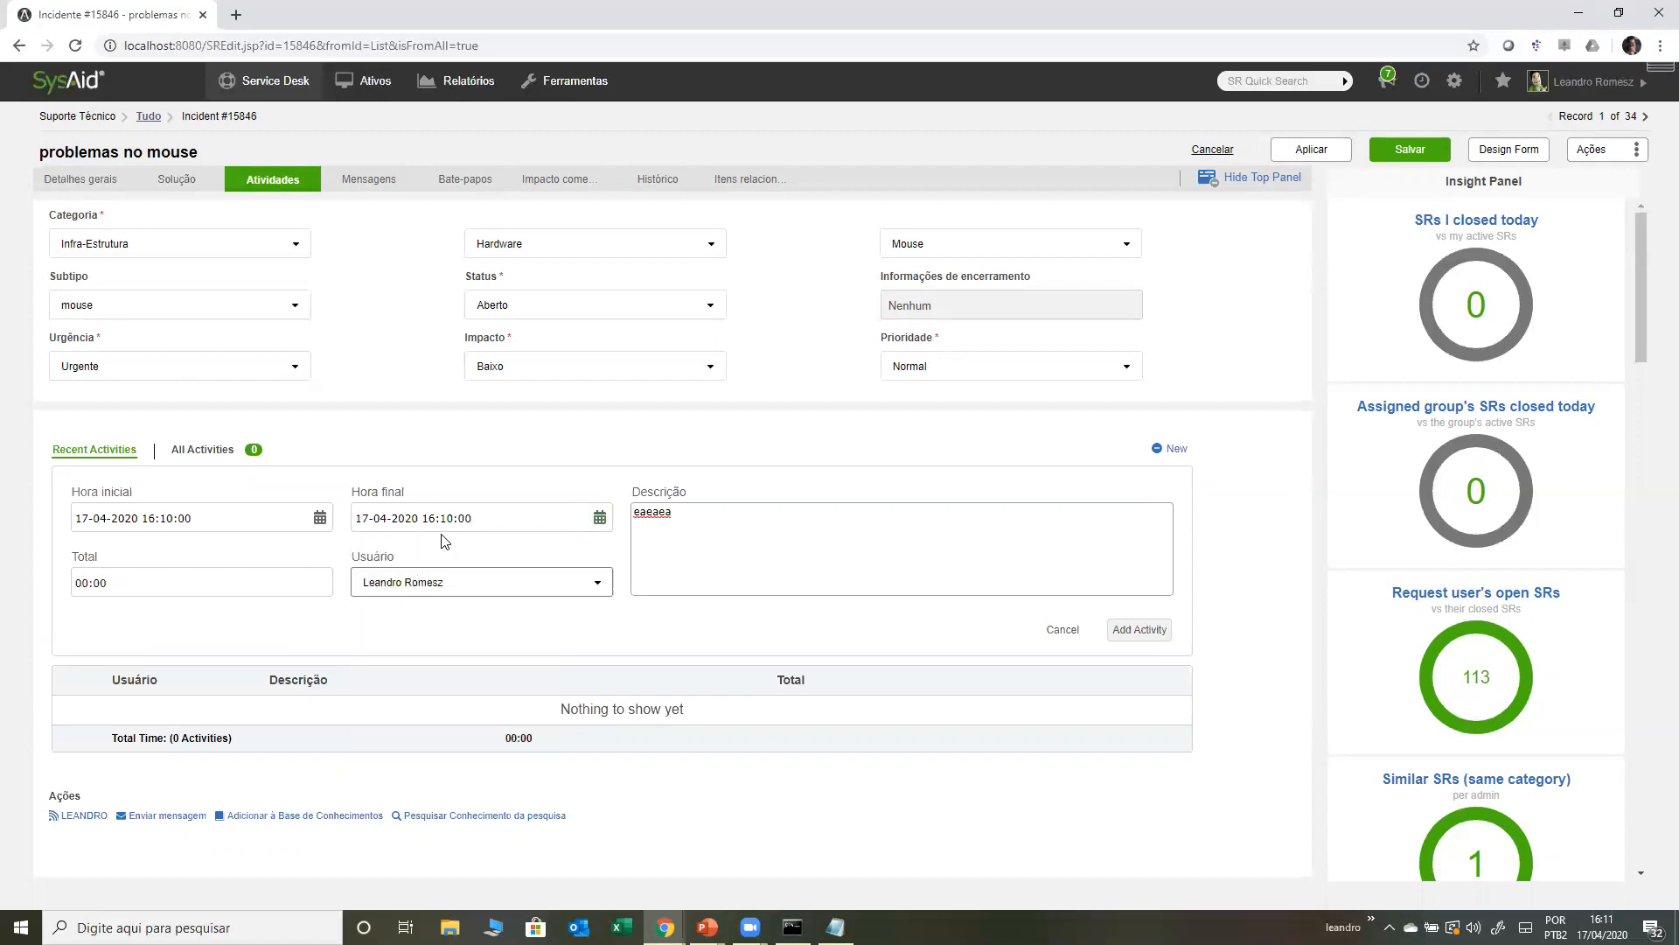
double_click(451, 520)
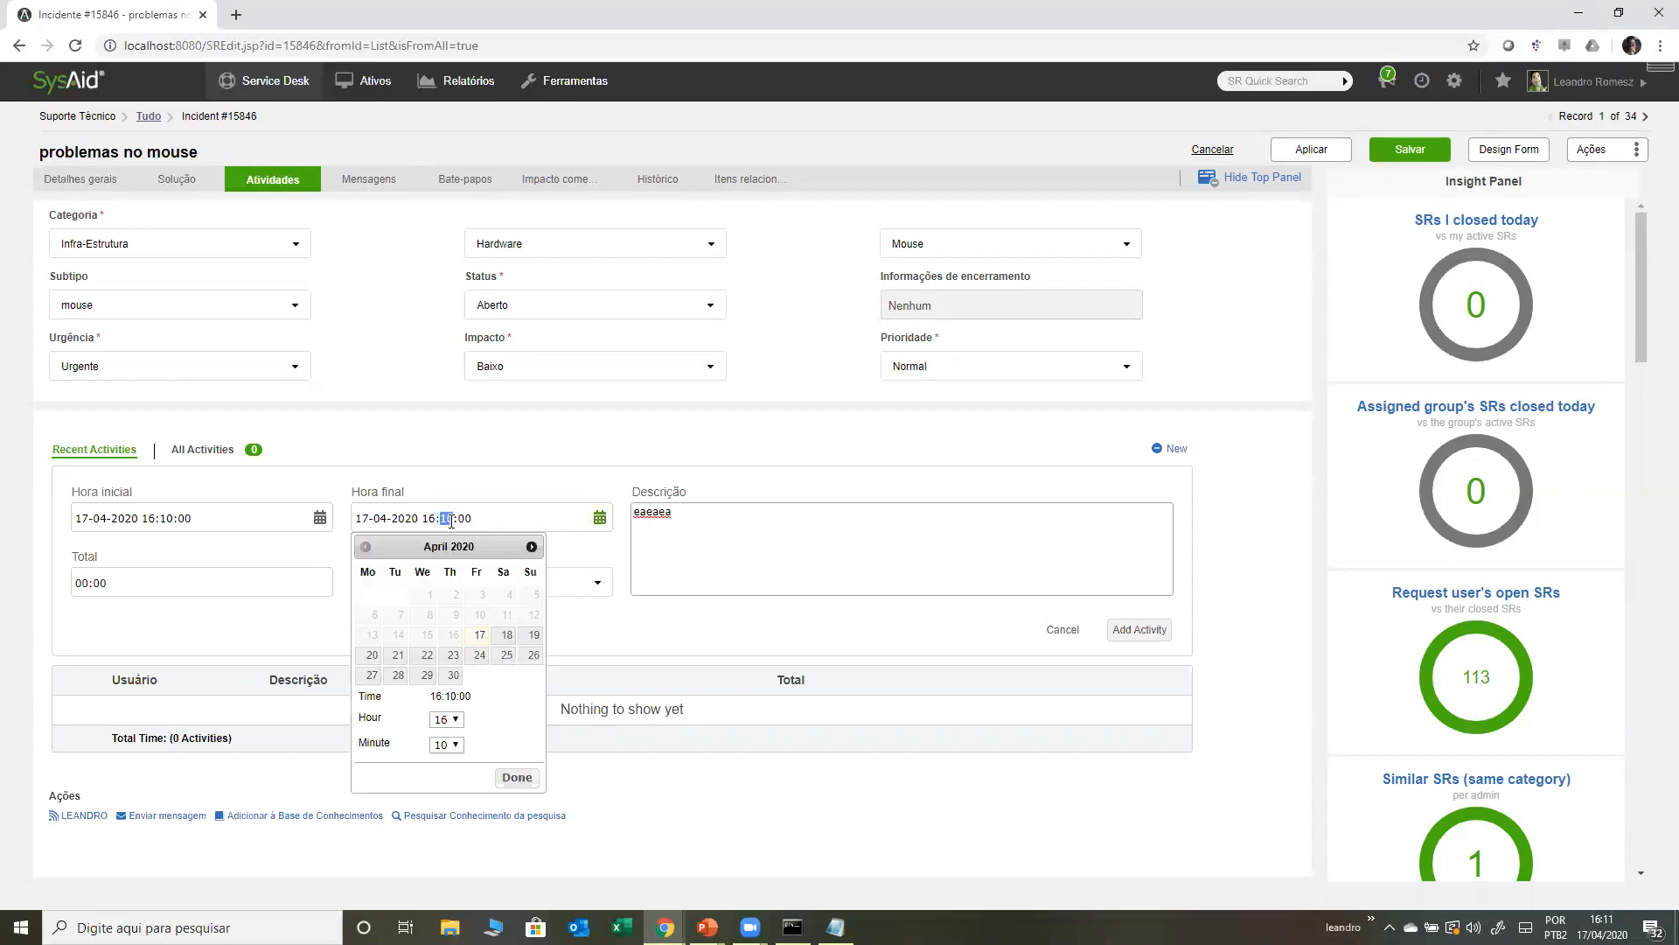
click(447, 744)
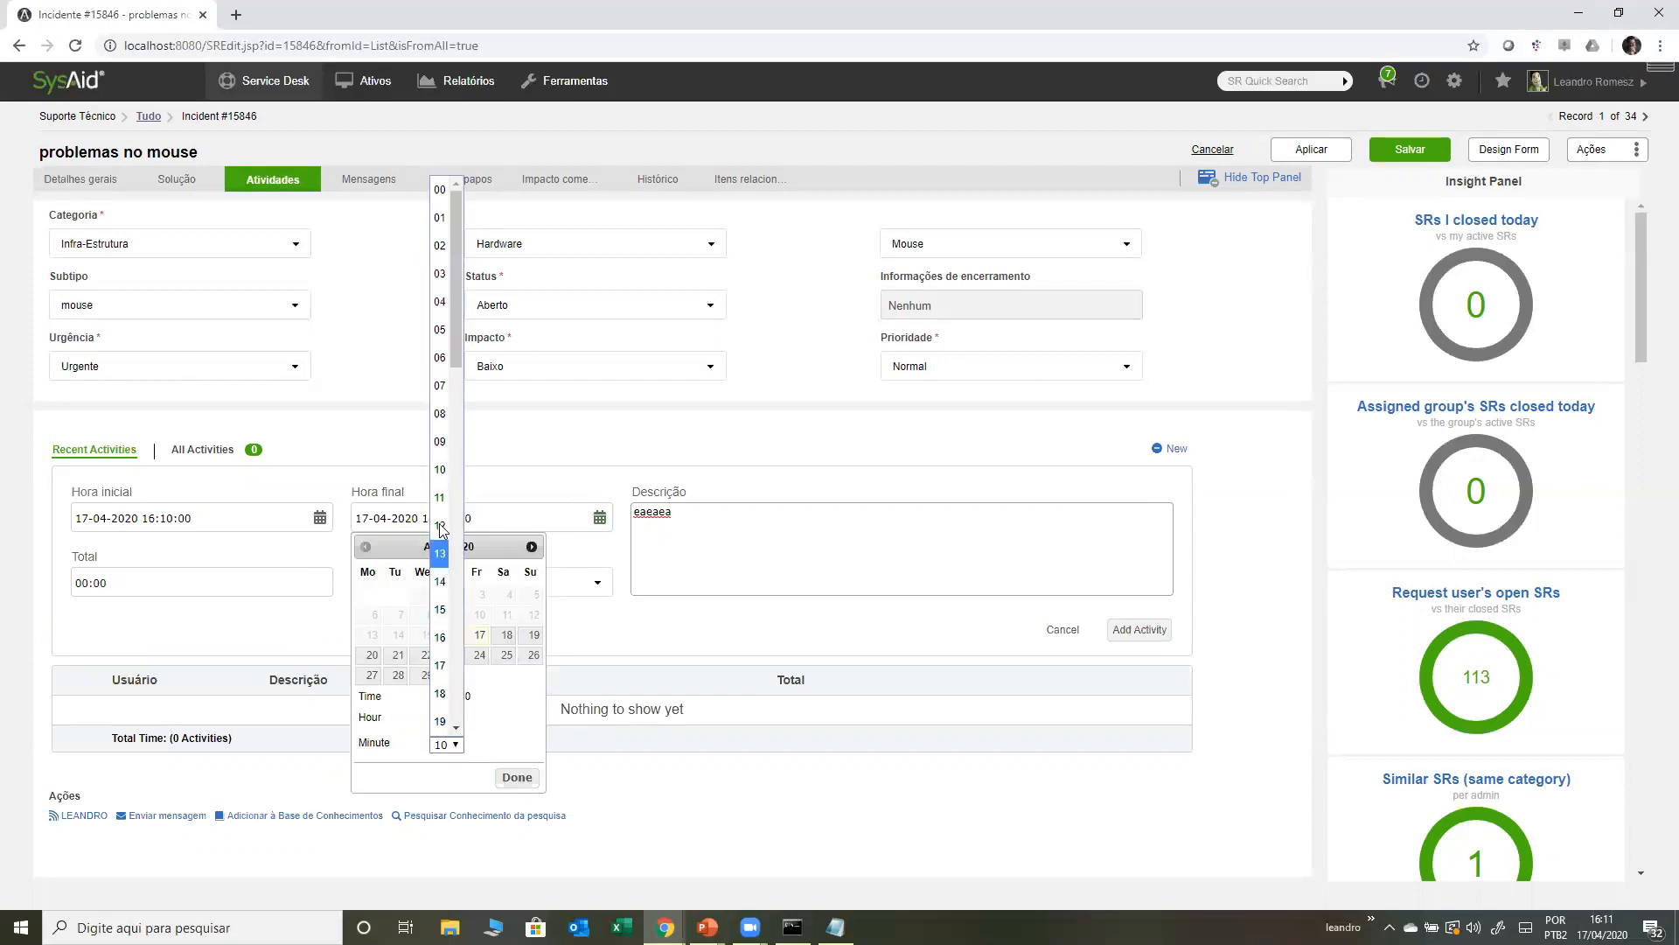
click(448, 677)
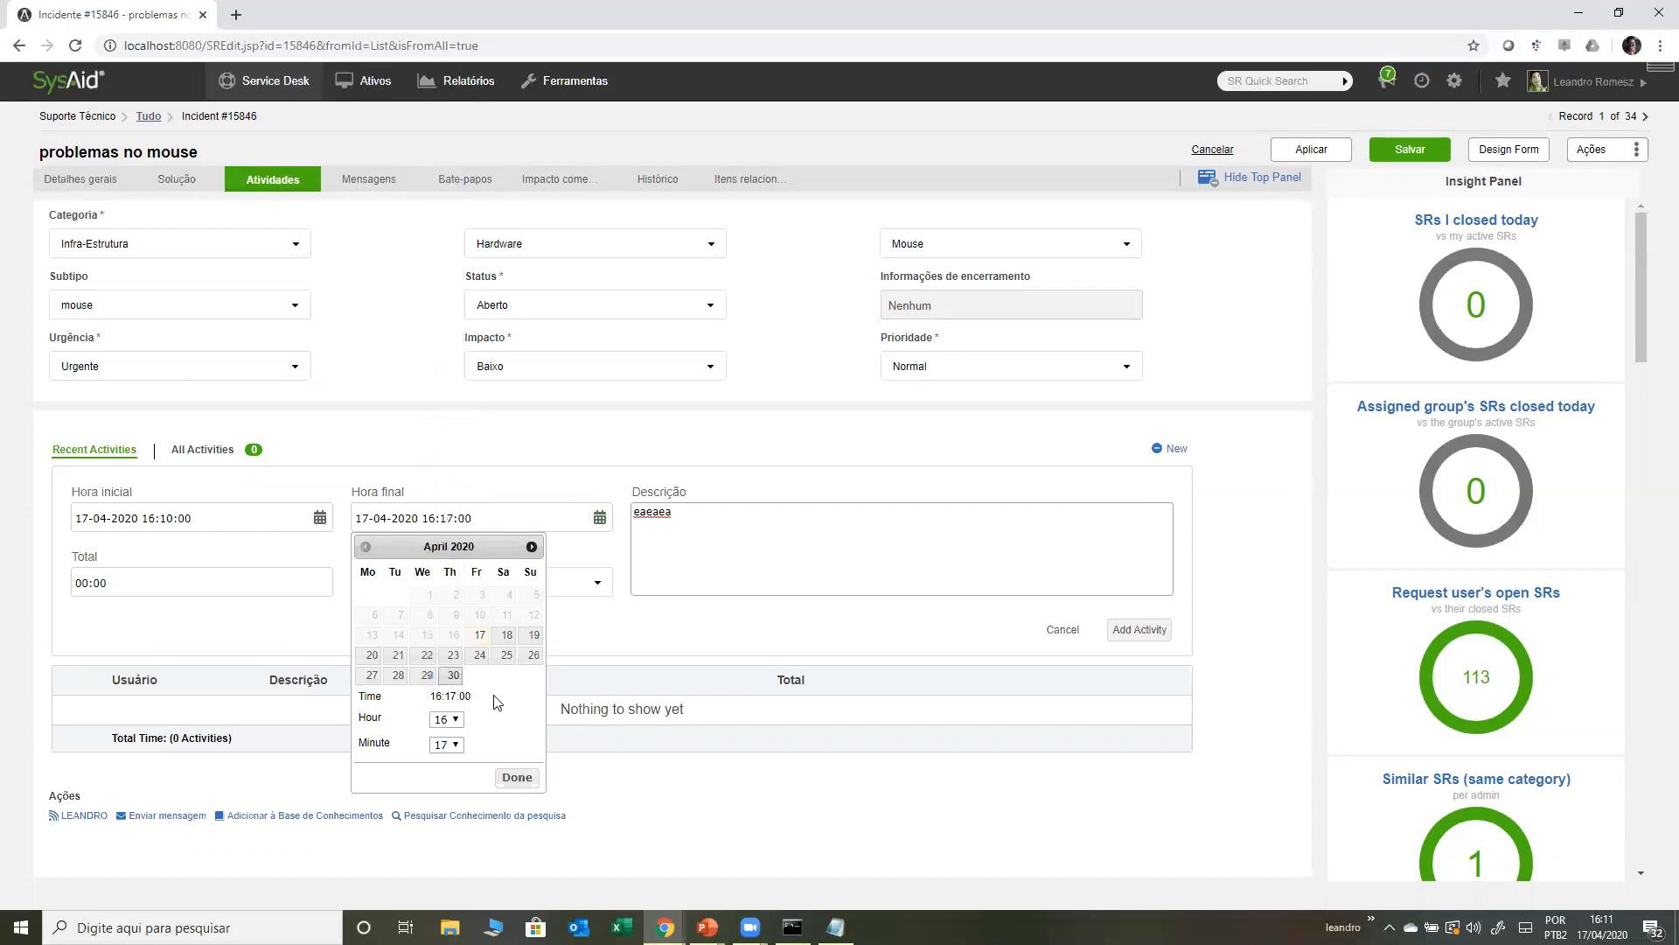
click(516, 778)
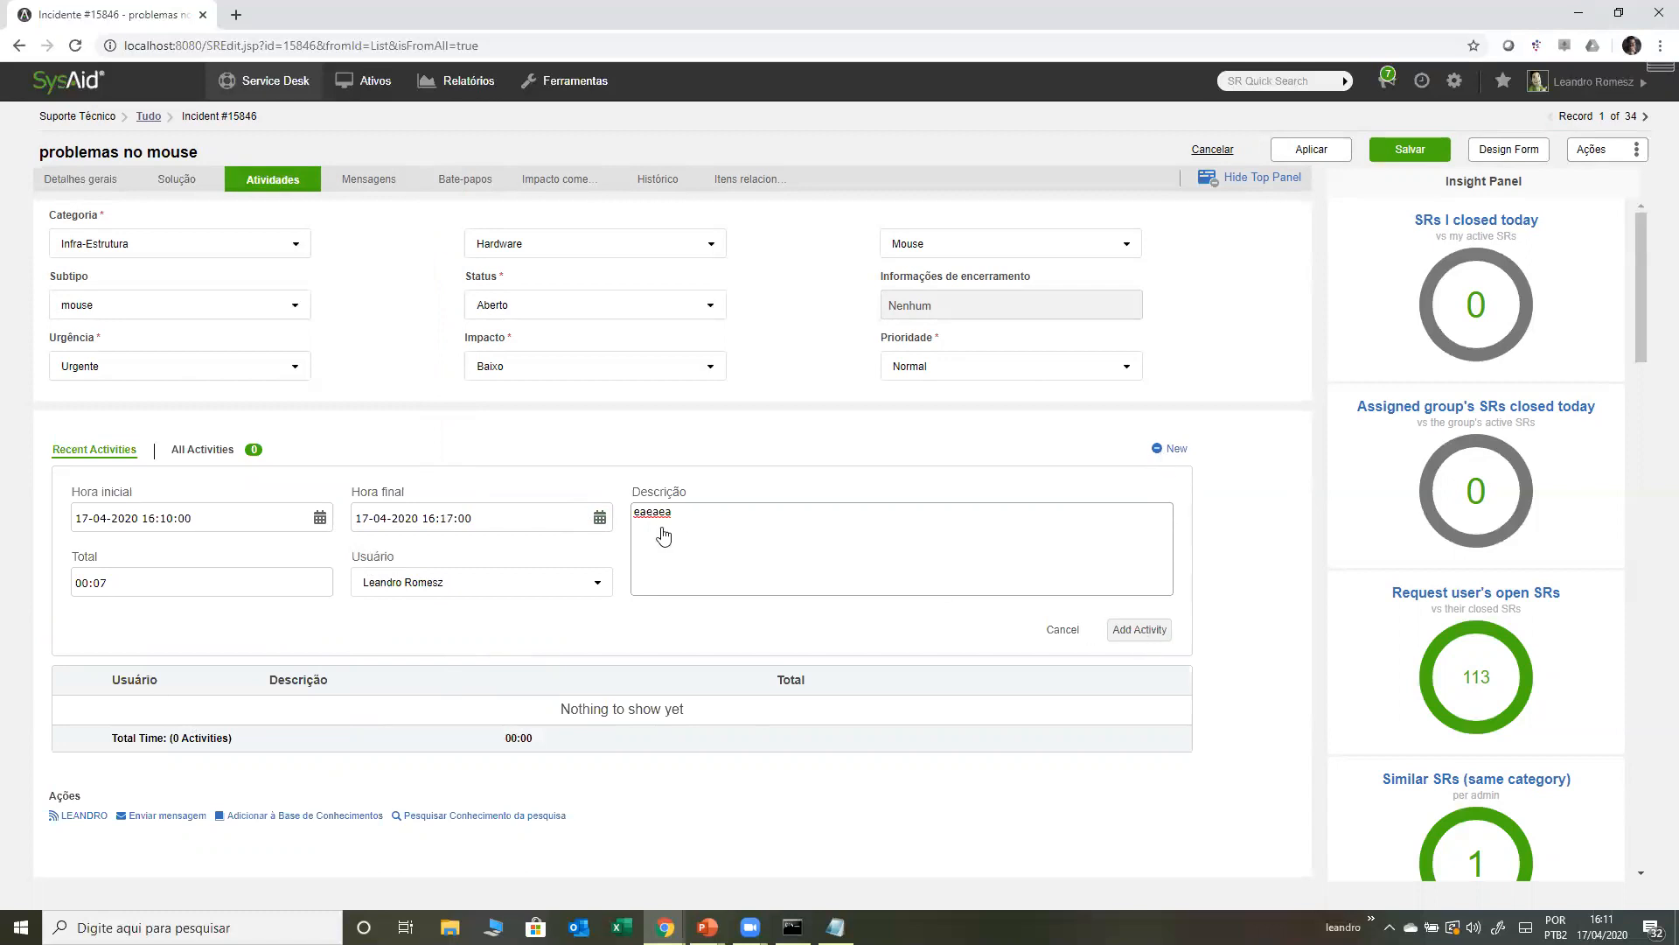
click(1140, 630)
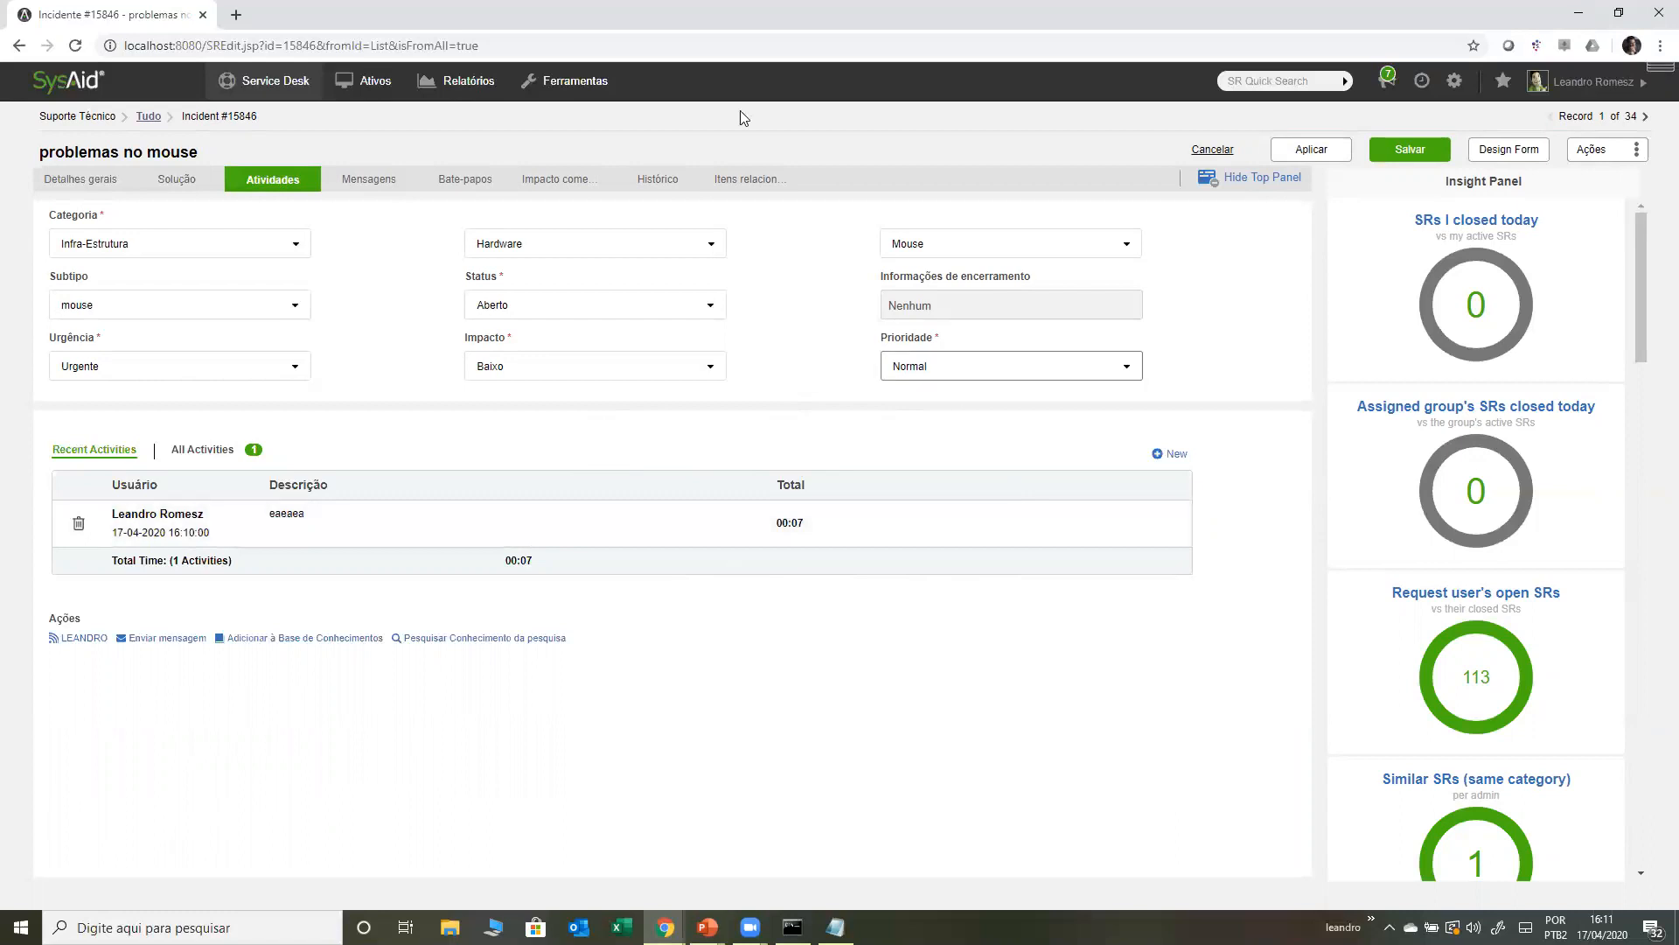
- Try to e-mail the request user a message about the solution of the ticket, and close the message window
click(352, 181)
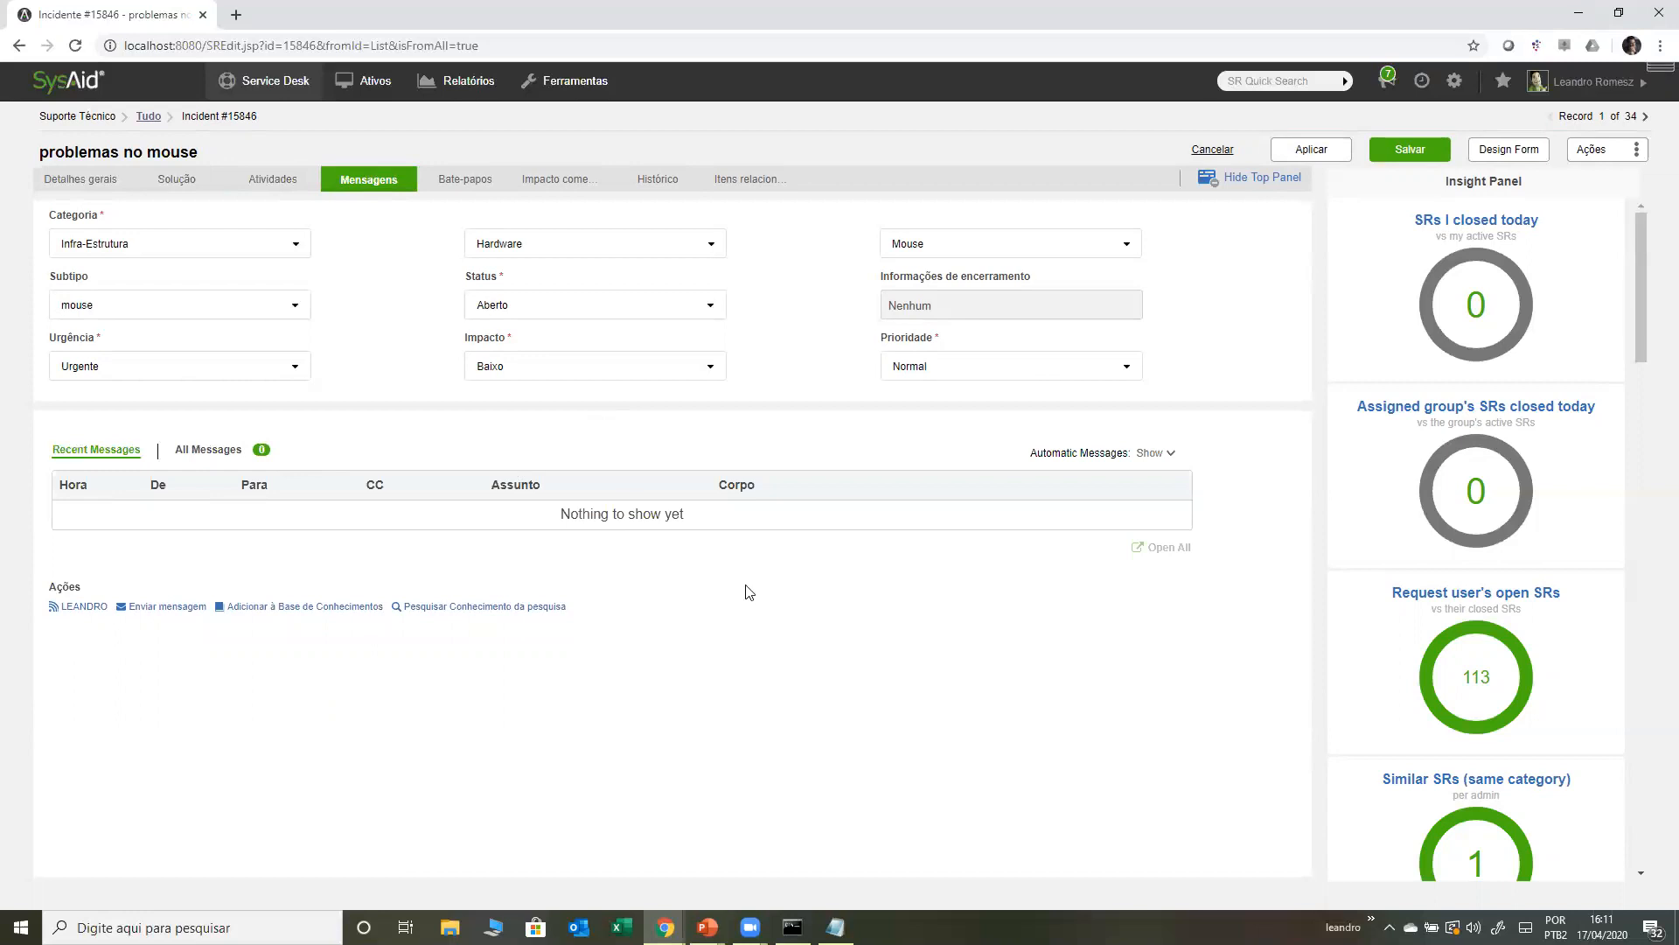
click(170, 606)
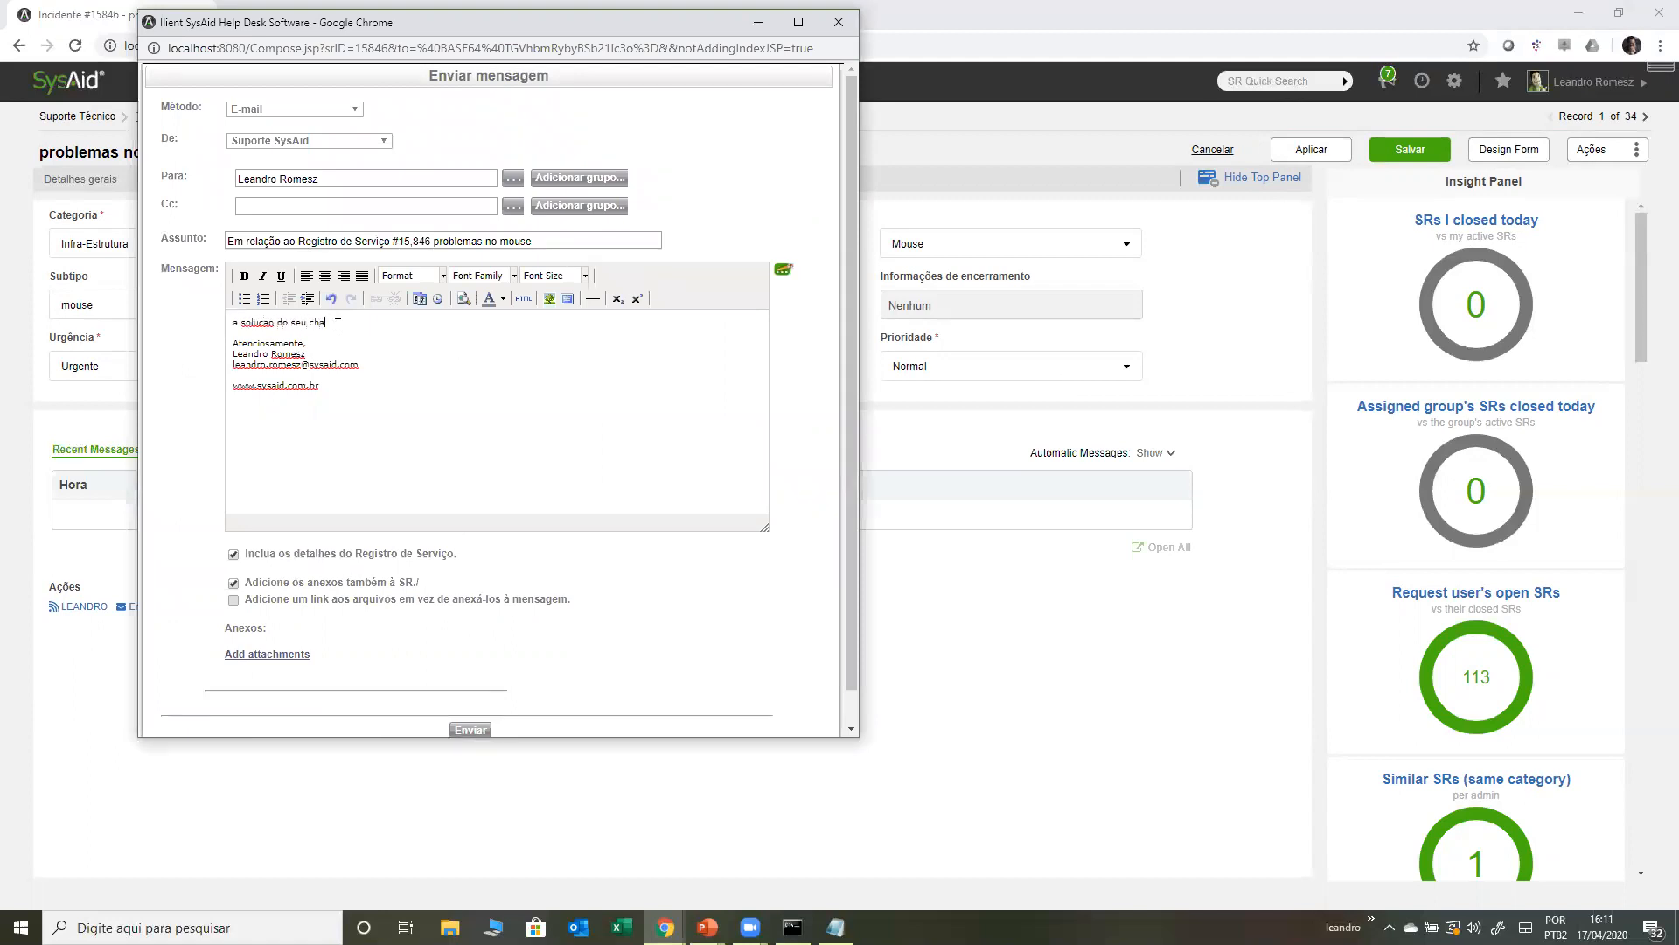
click(474, 730)
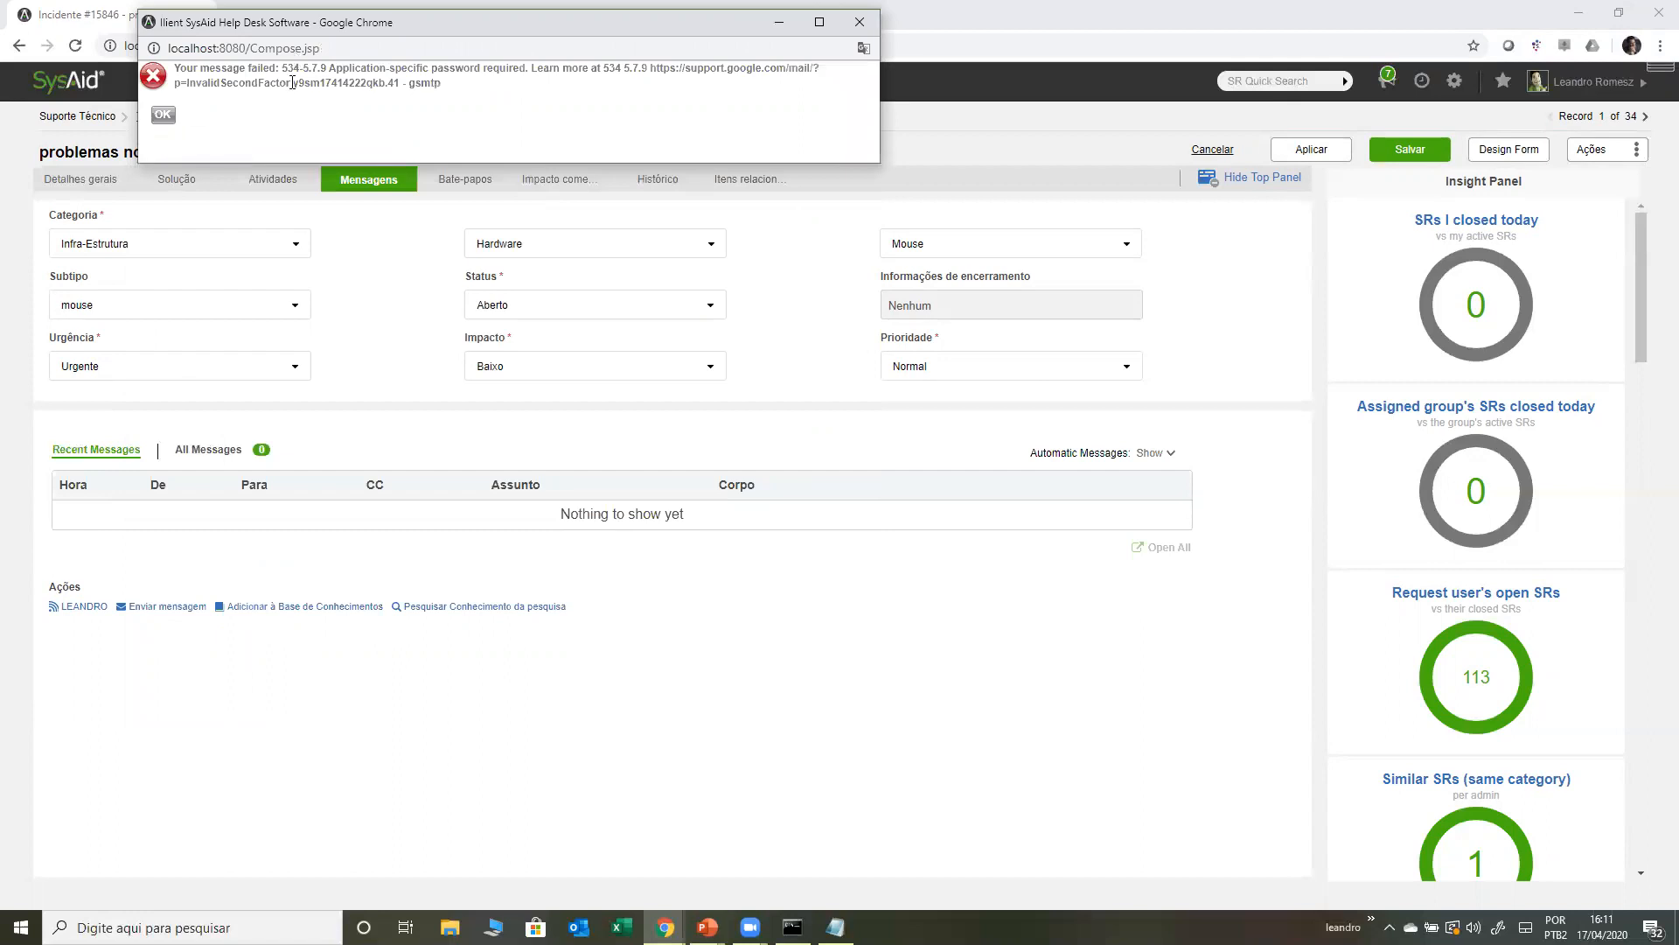
click(860, 22)
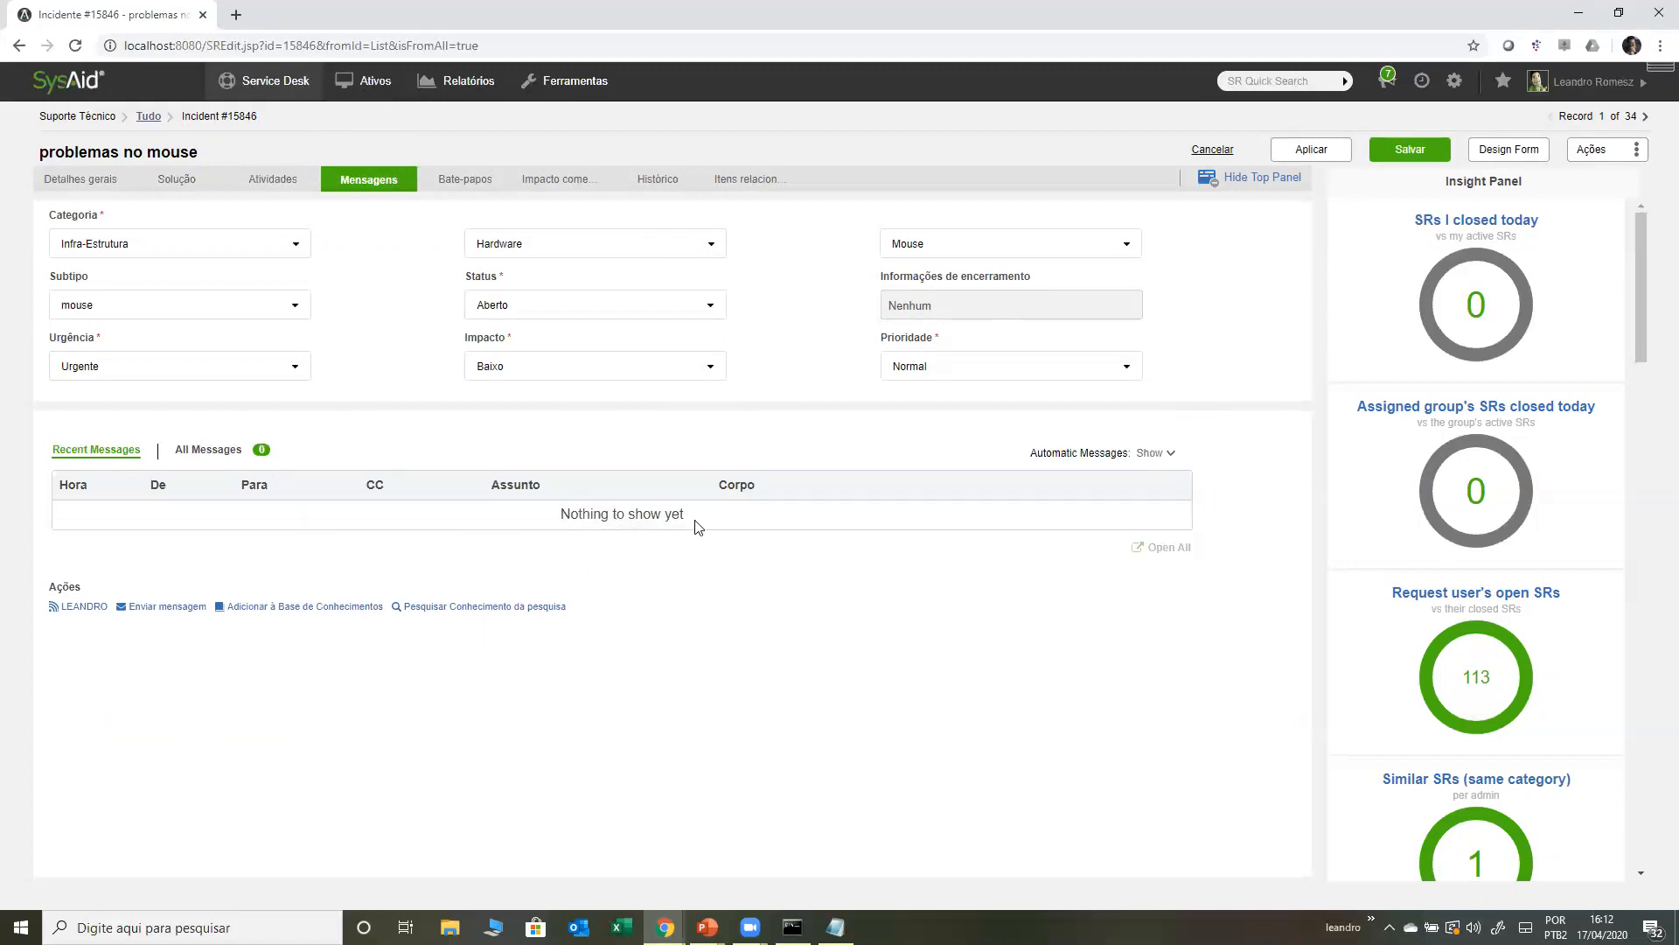
- Review the incident's chat sessions, CI impact relations and map, and change history, and return to its general details
click(466, 177)
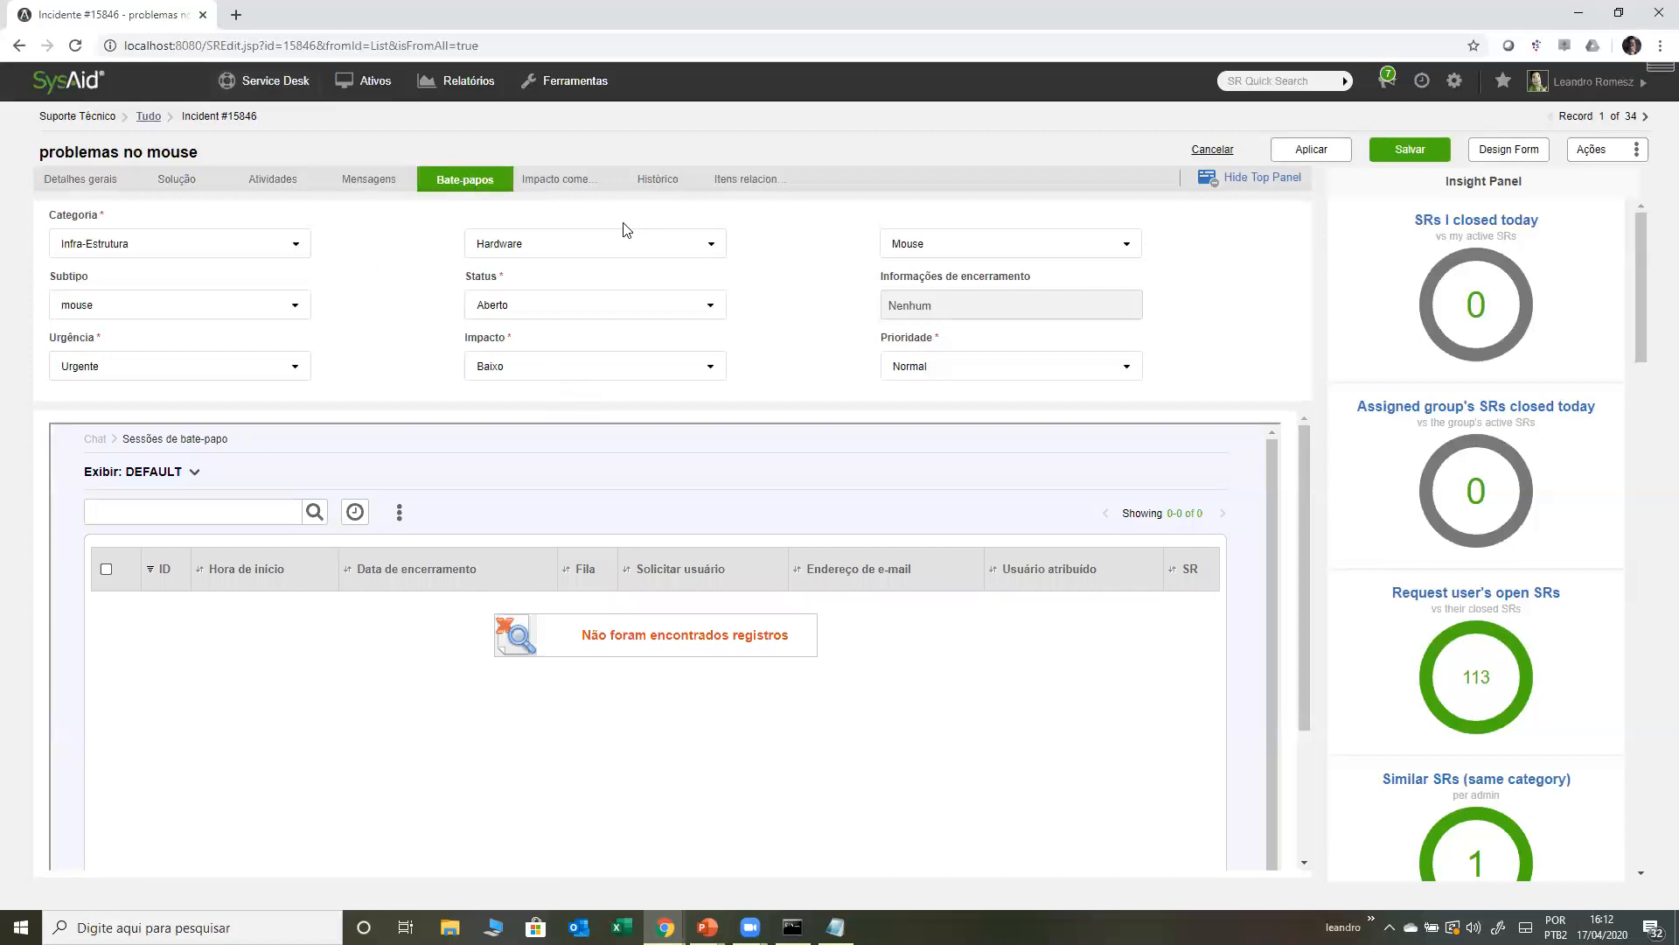
click(560, 181)
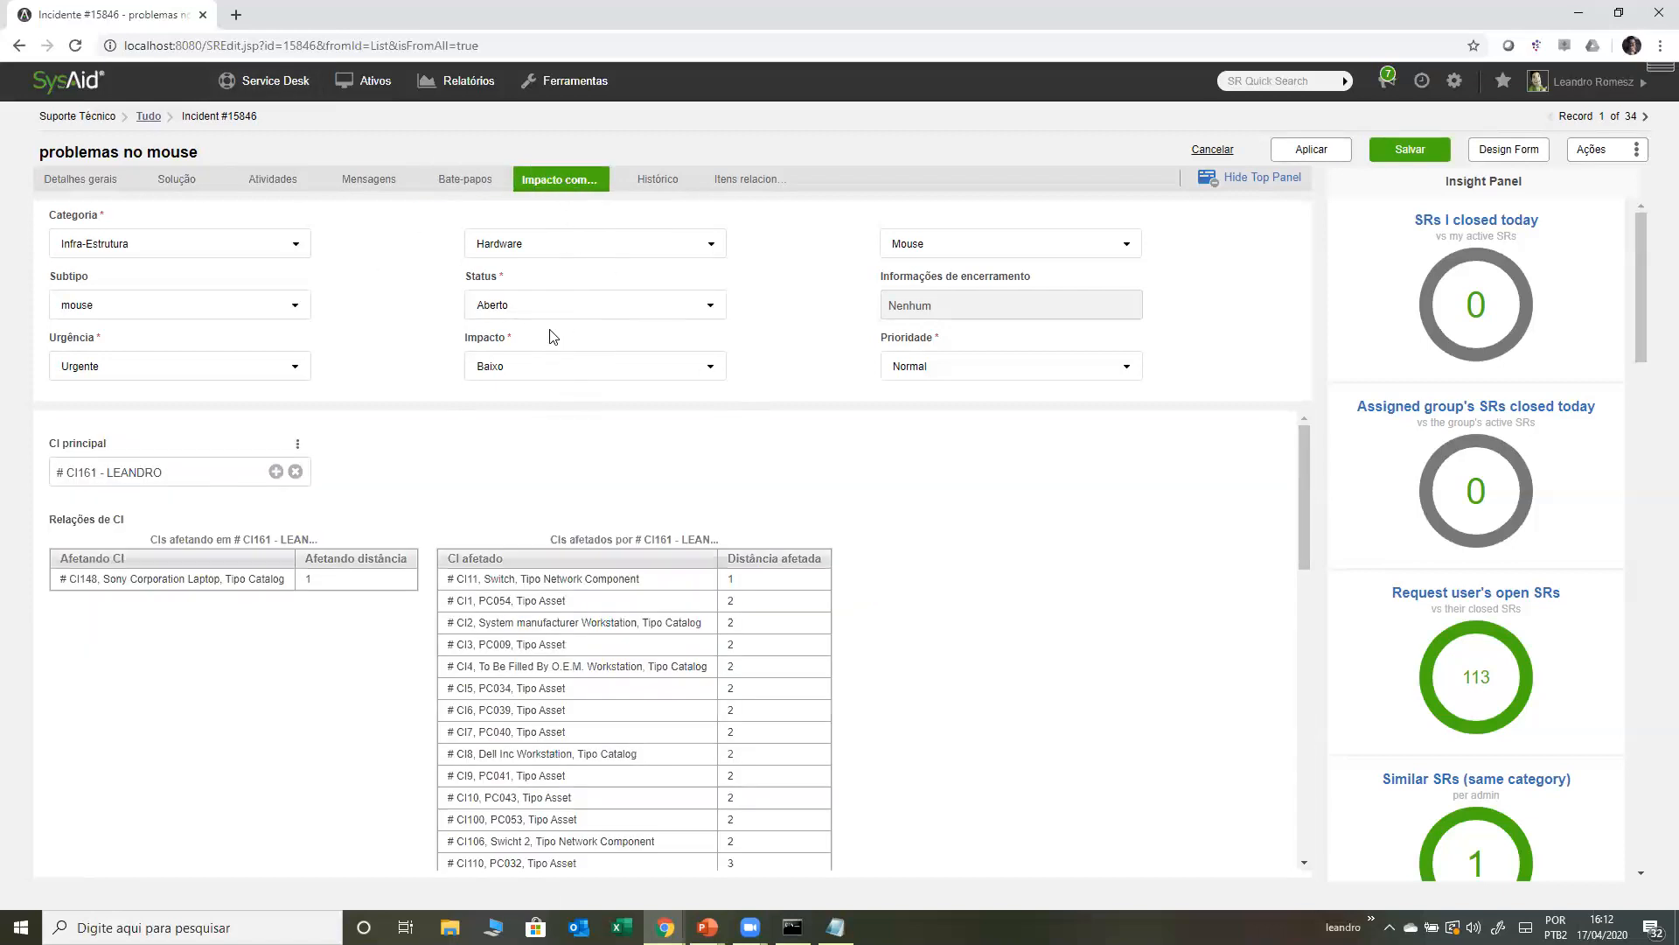
scroll(882, 464, down, 10)
scroll(956, 547, up, 2)
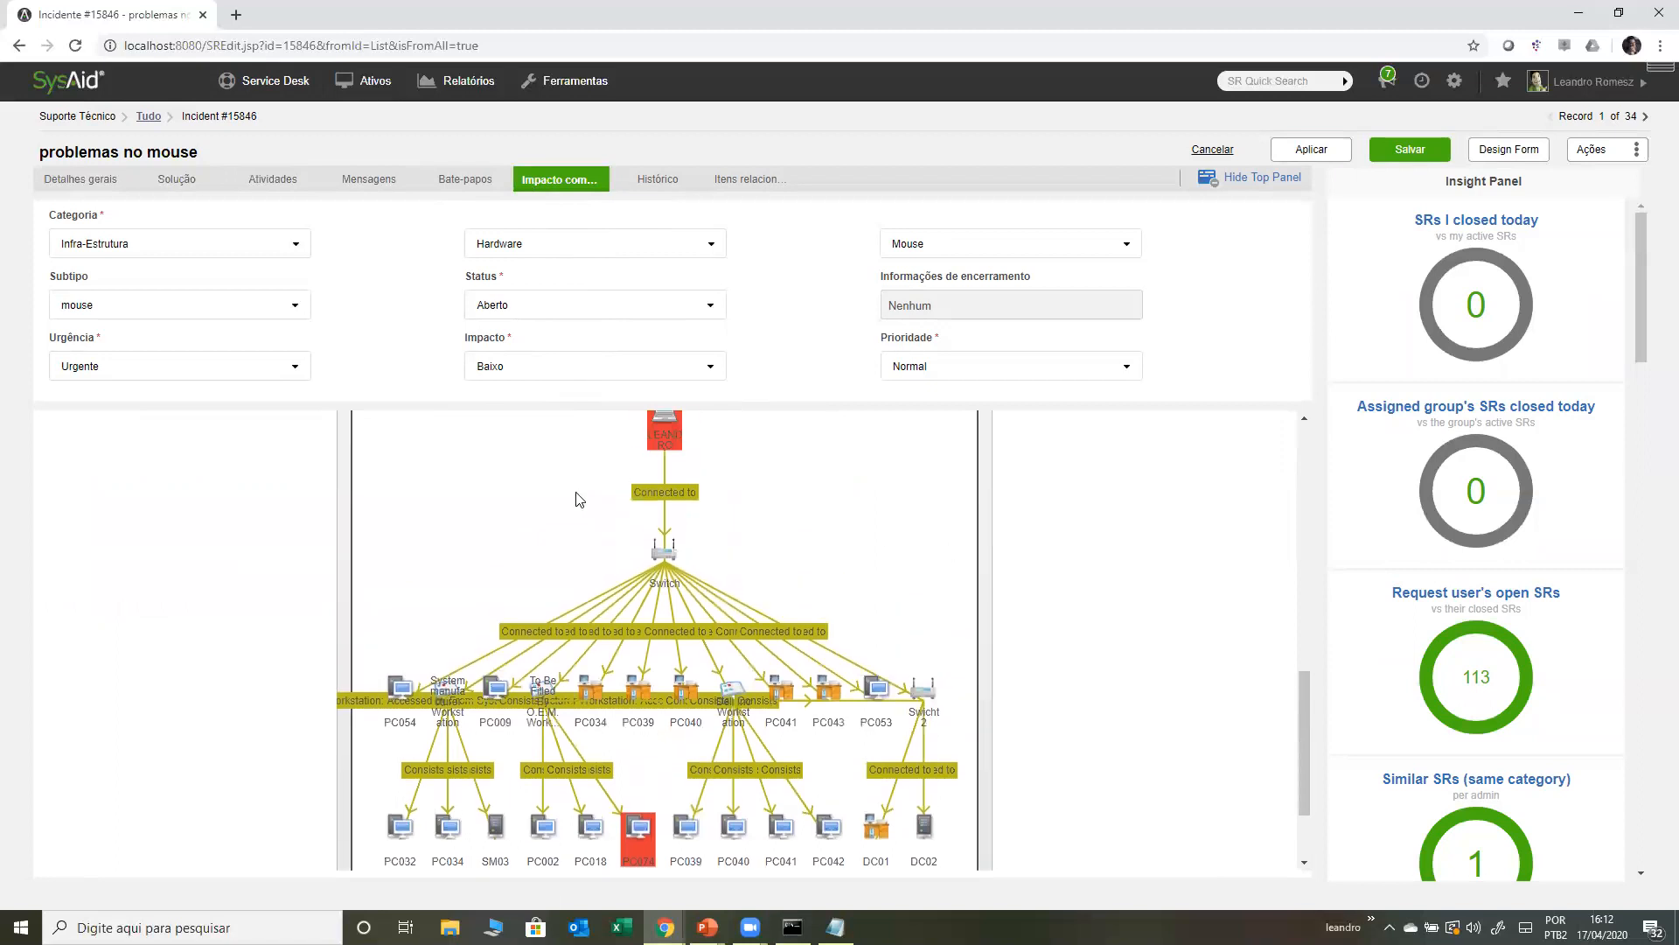
mouse_move(654, 437)
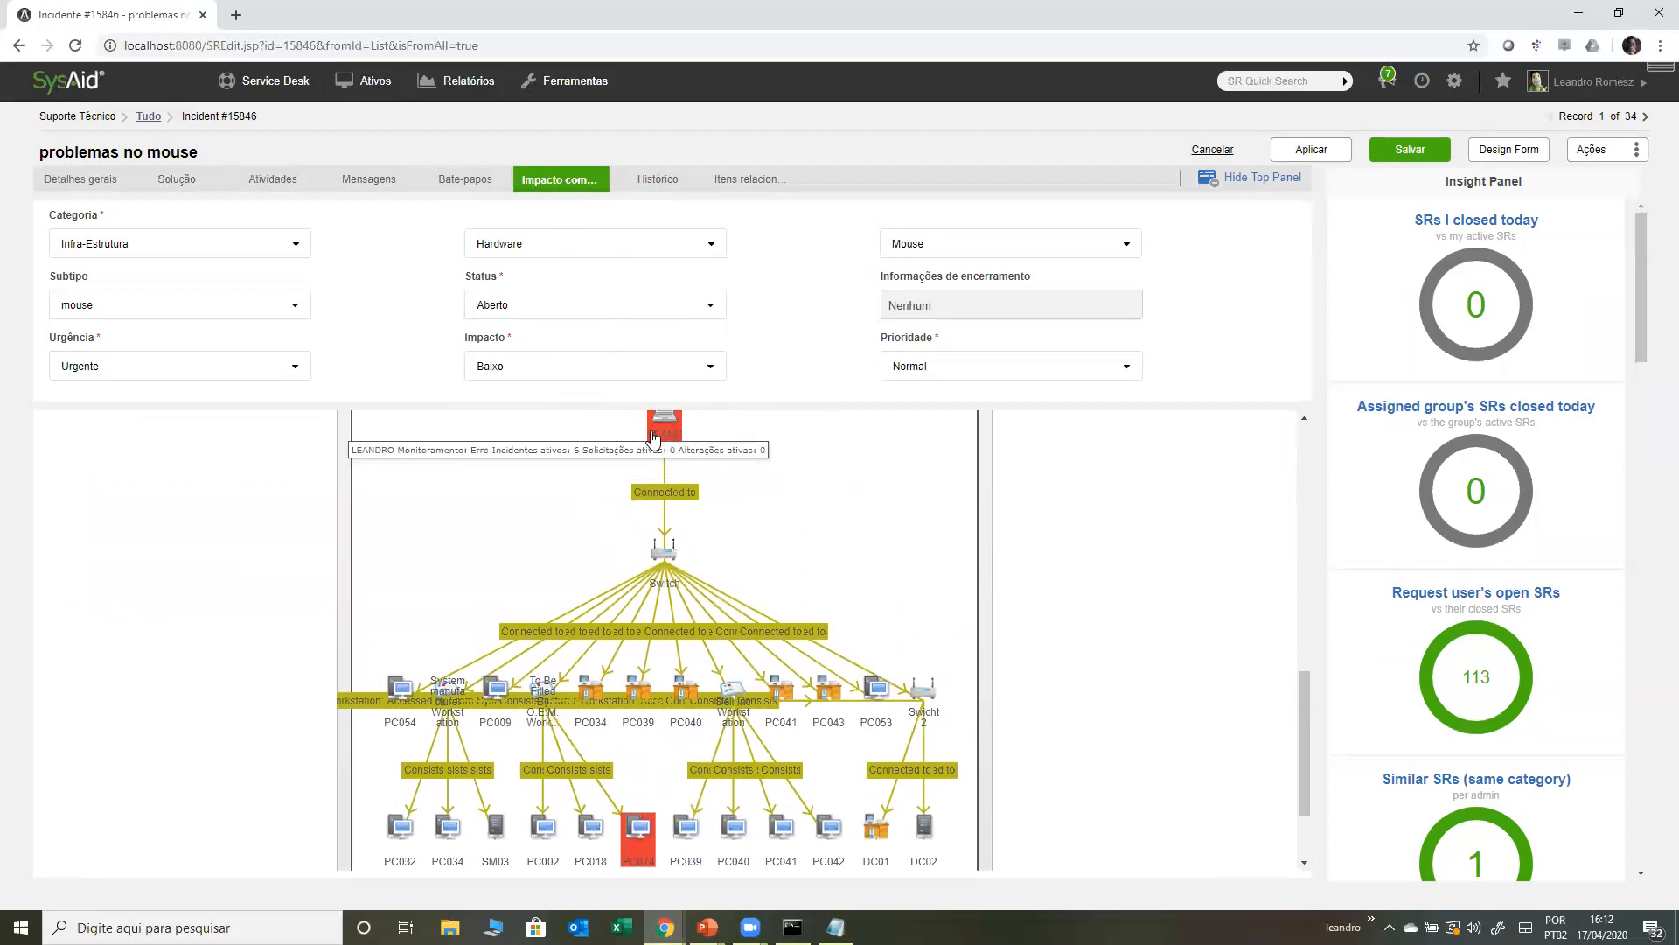
click(677, 185)
click(70, 187)
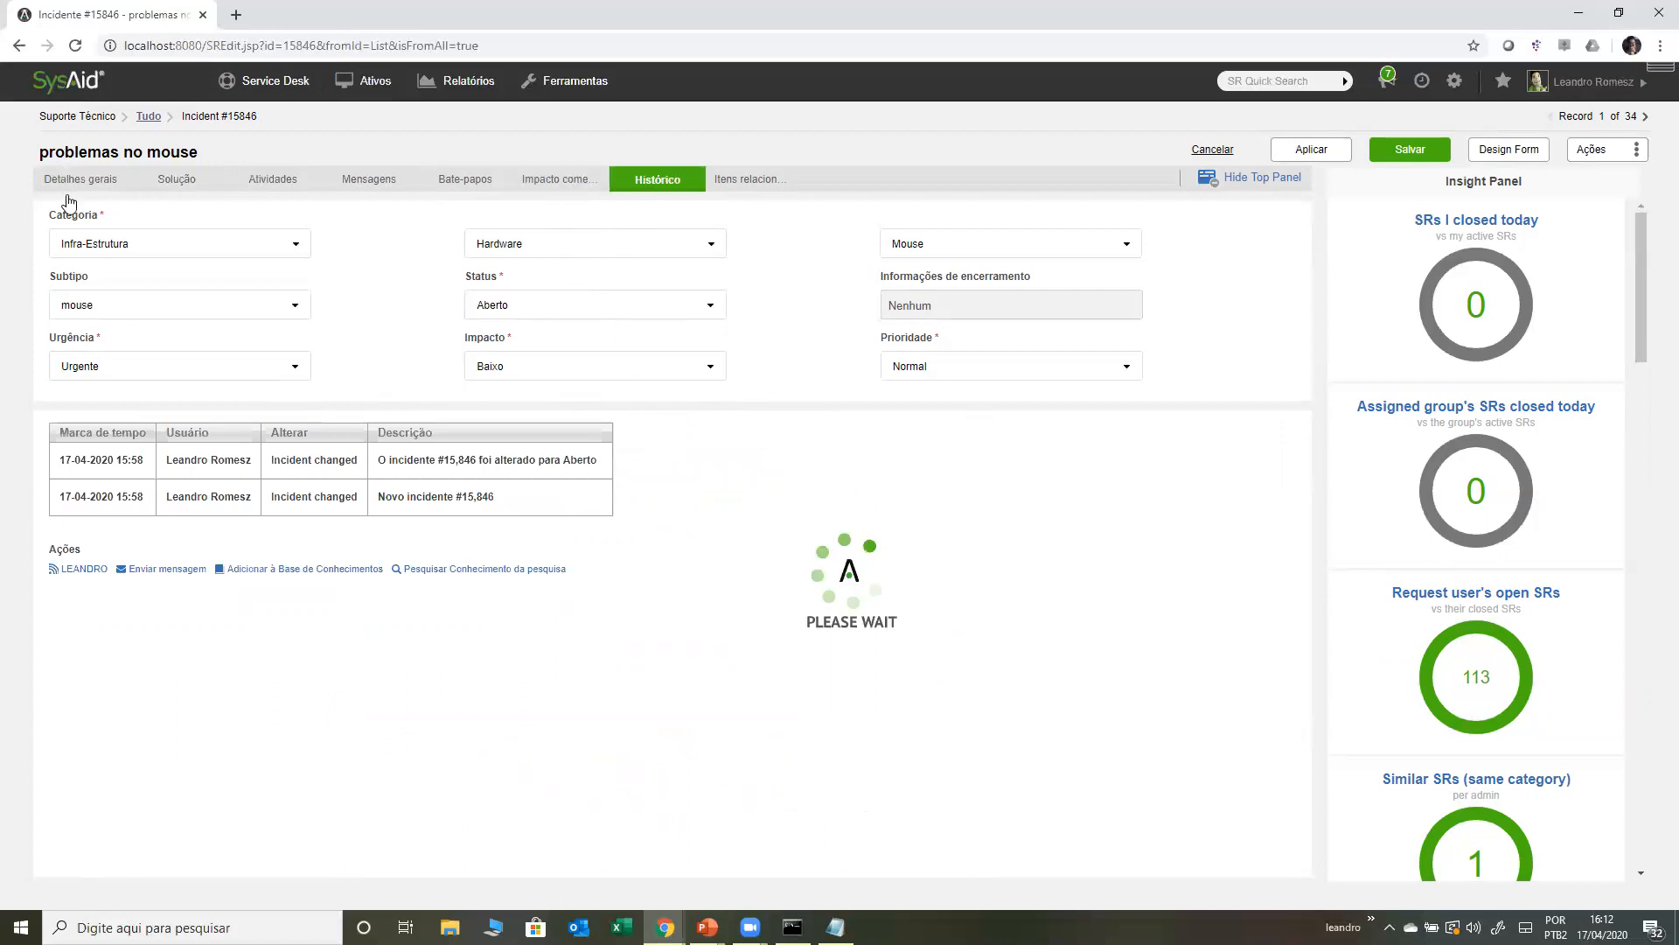
- Leave the incident to view the service requests list, and open the changes list
click(289, 88)
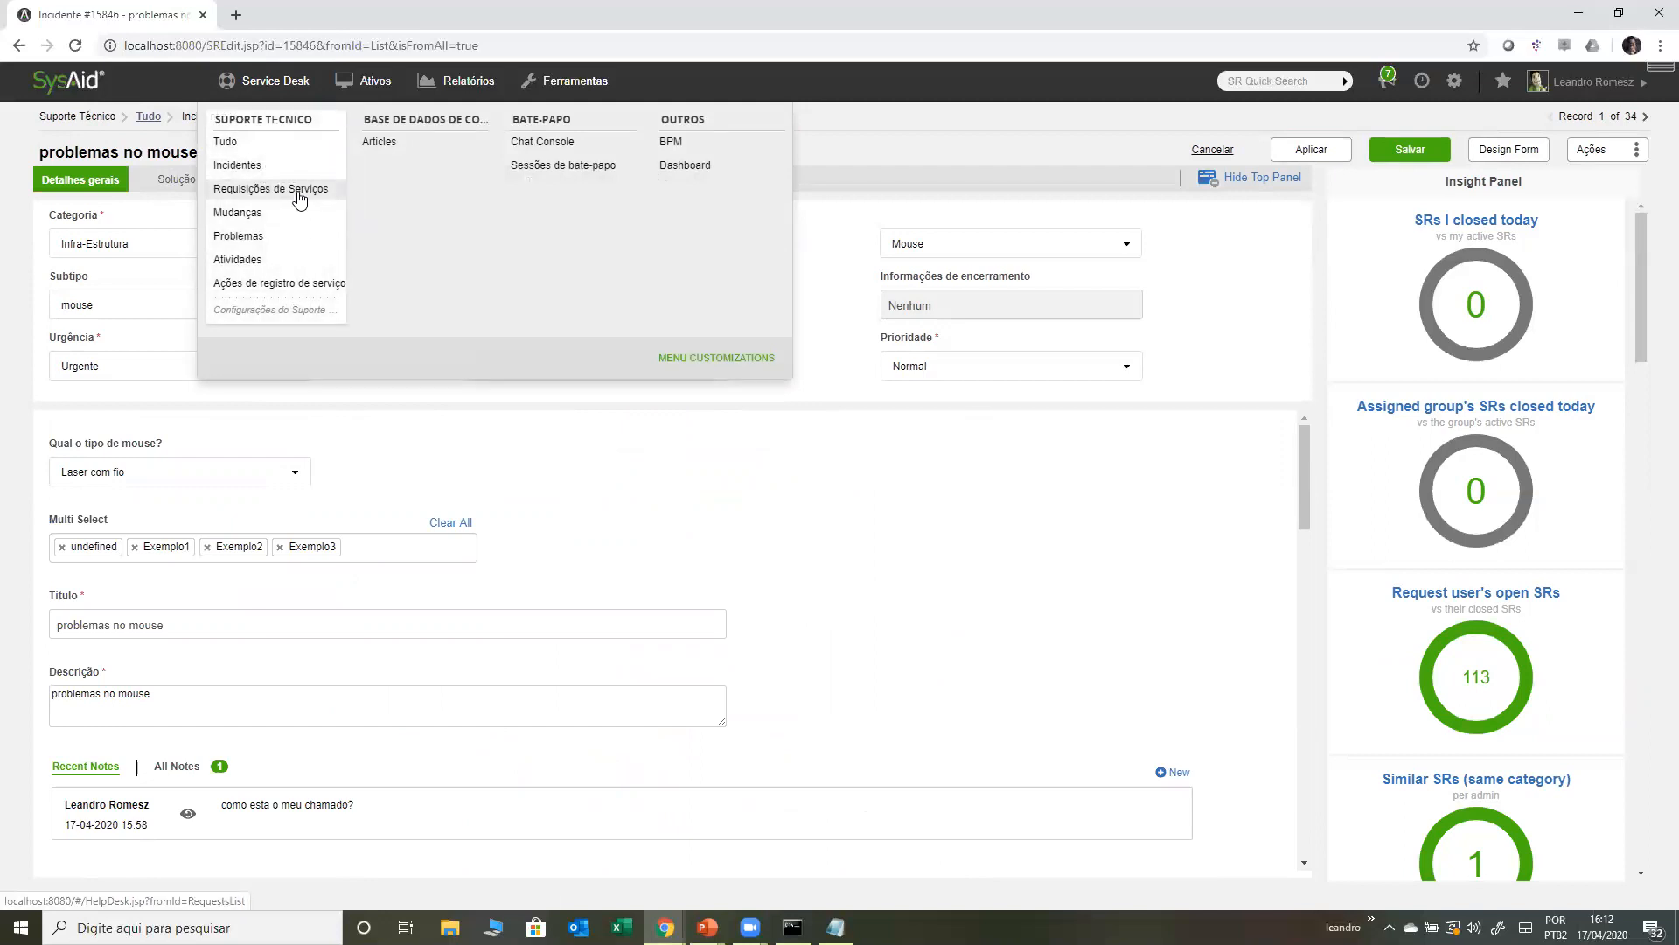
click(298, 189)
key(Return)
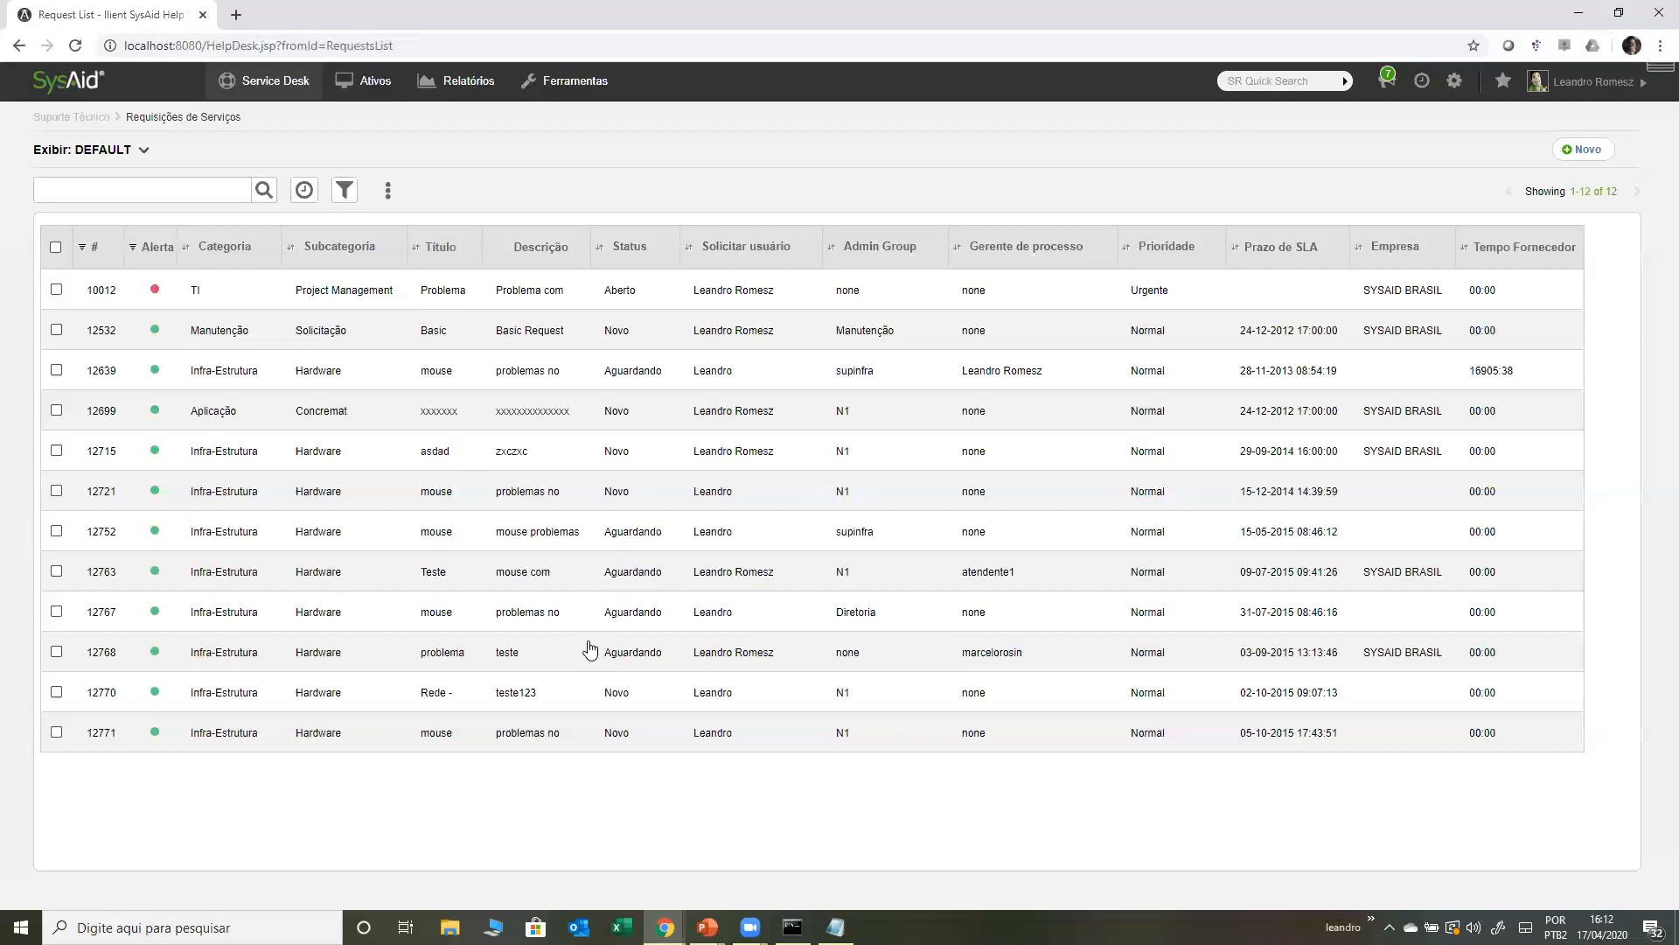
mouse_move(274, 97)
click(236, 212)
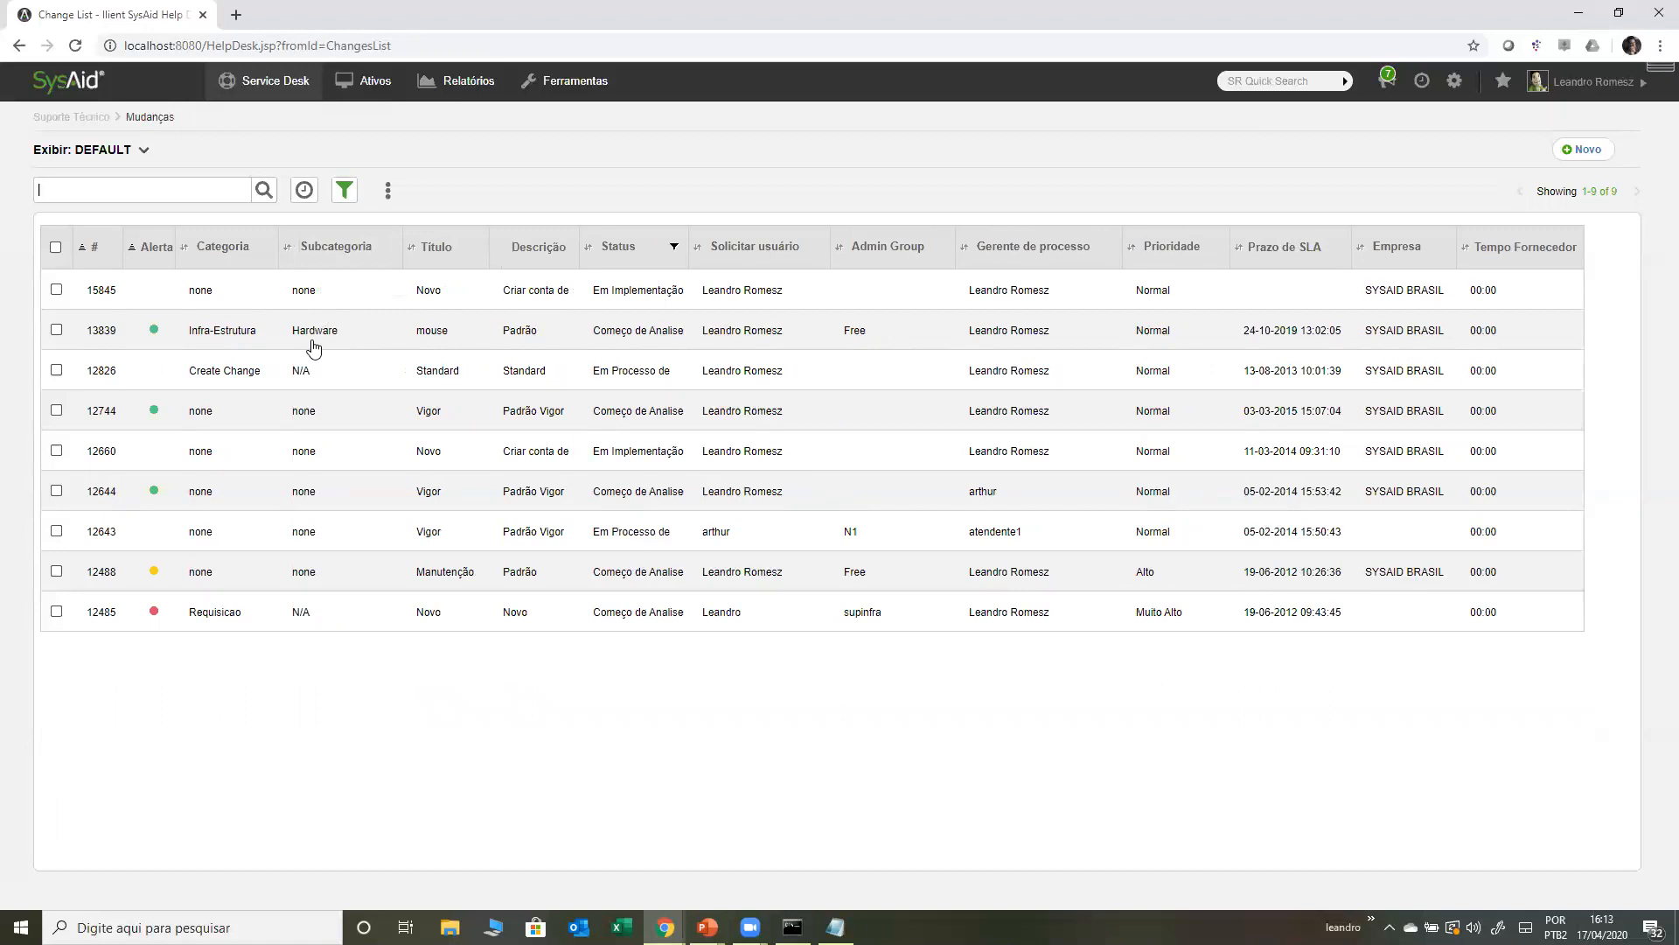
- Review the analysis and CAB approval stages of the "mouse" change, and return to the changes list
click(313, 348)
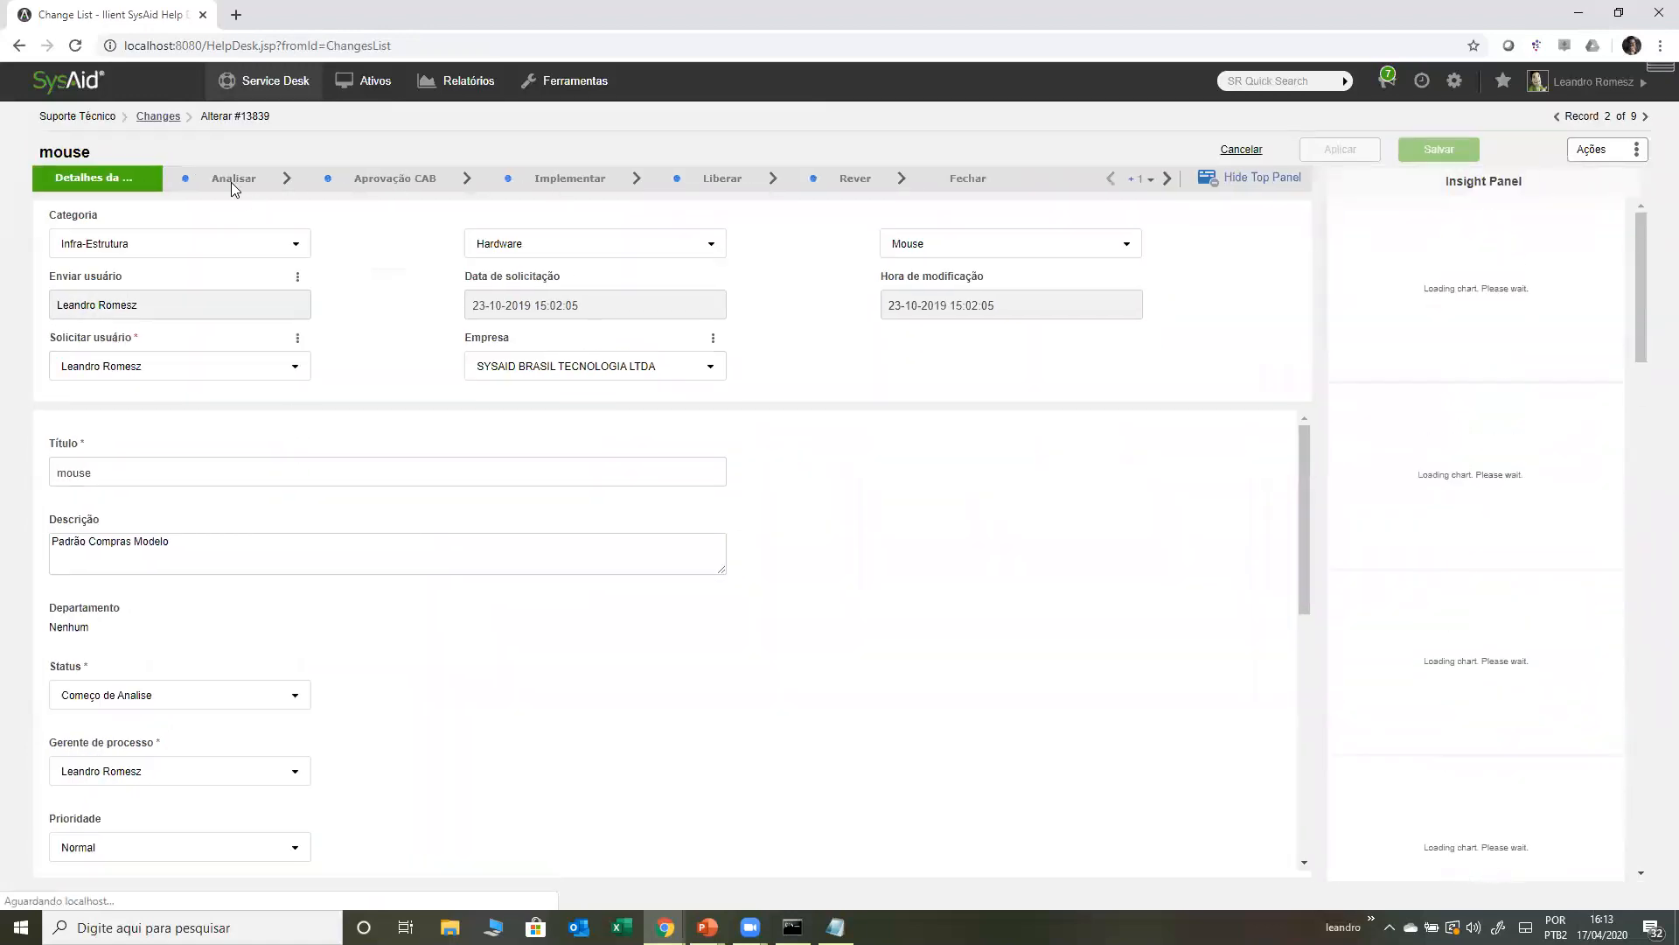
click(231, 182)
click(345, 178)
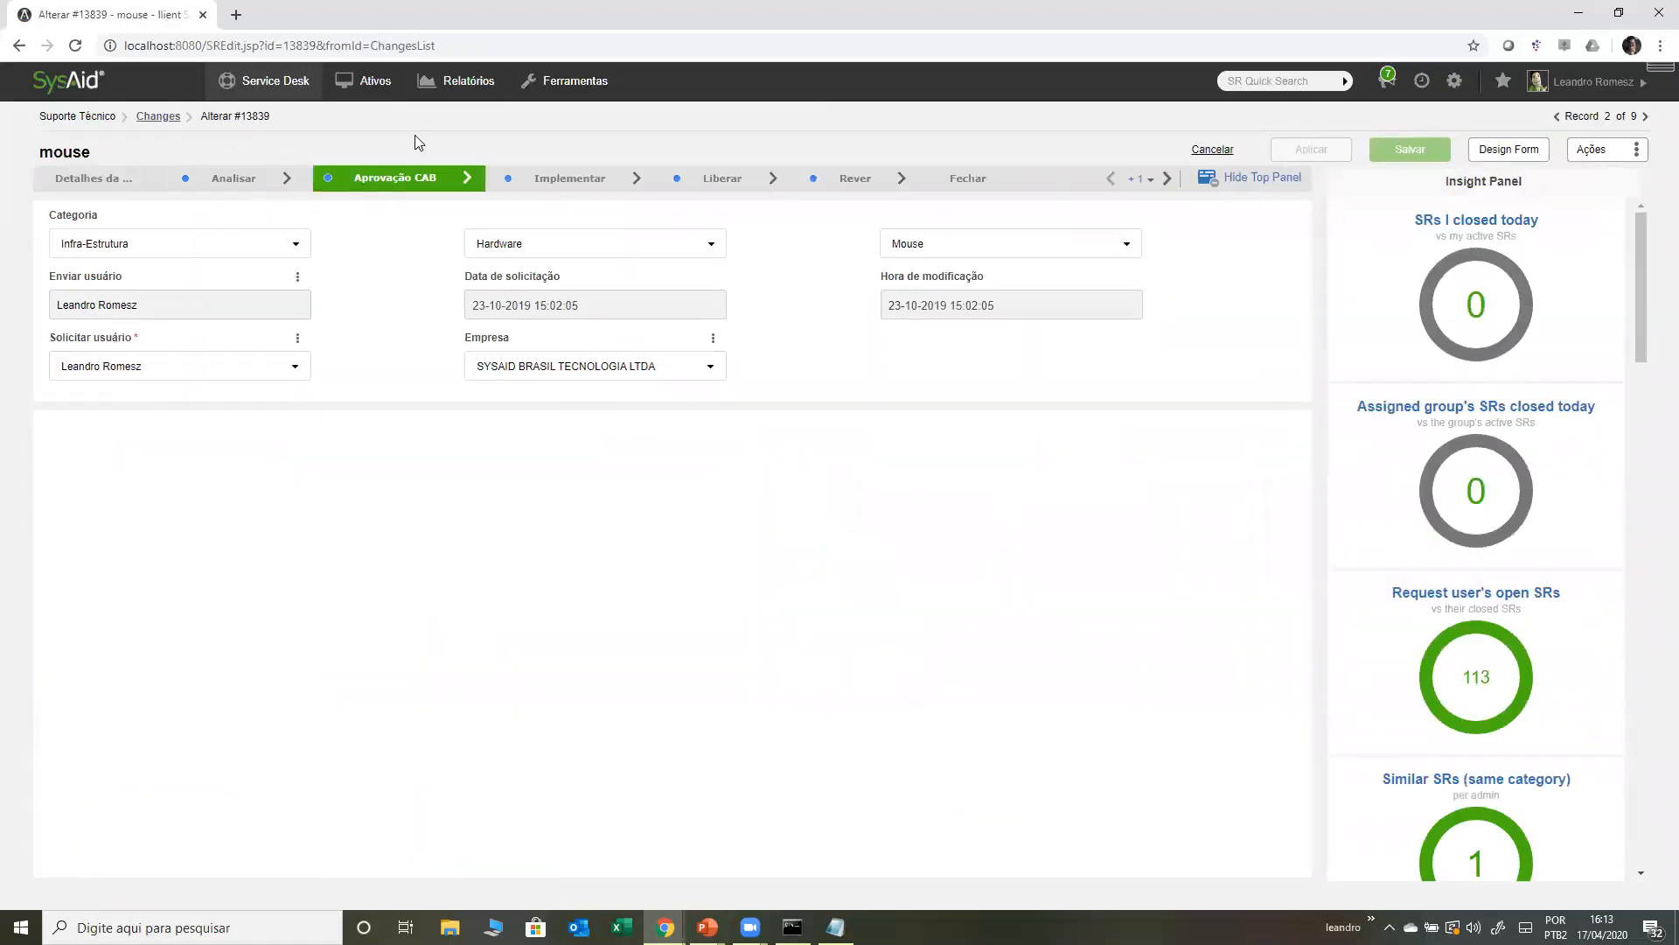
click(168, 114)
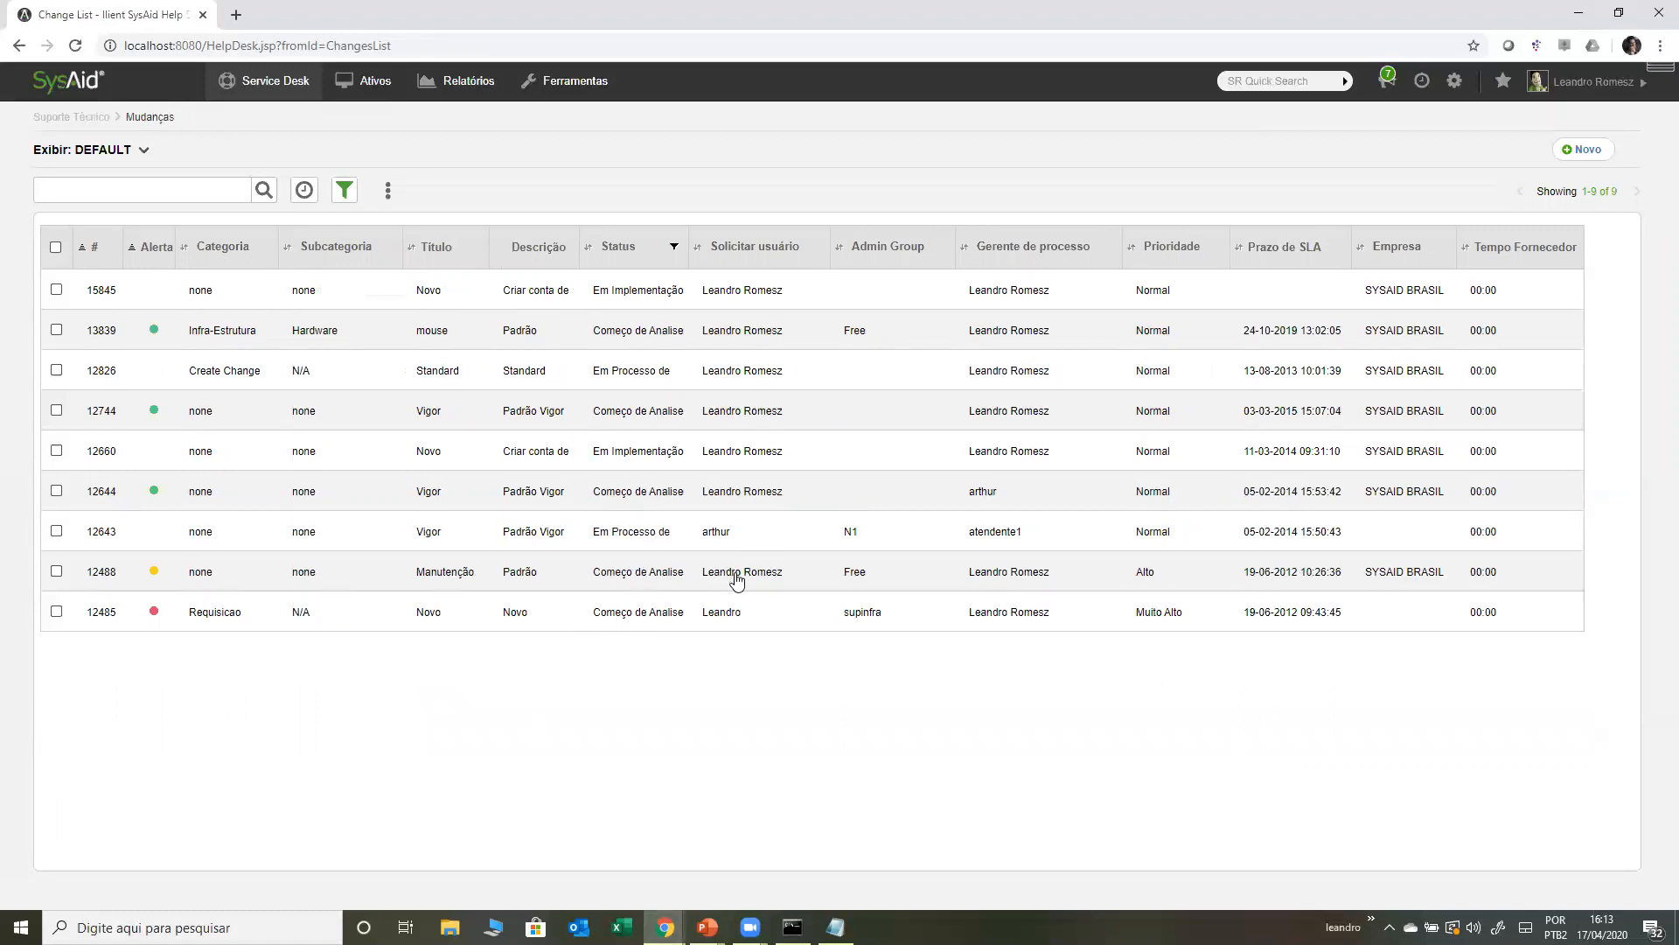
- Switch to the Chrome window with the demo portals, look through its open pages, and display the Help Desk requests list
click(665, 927)
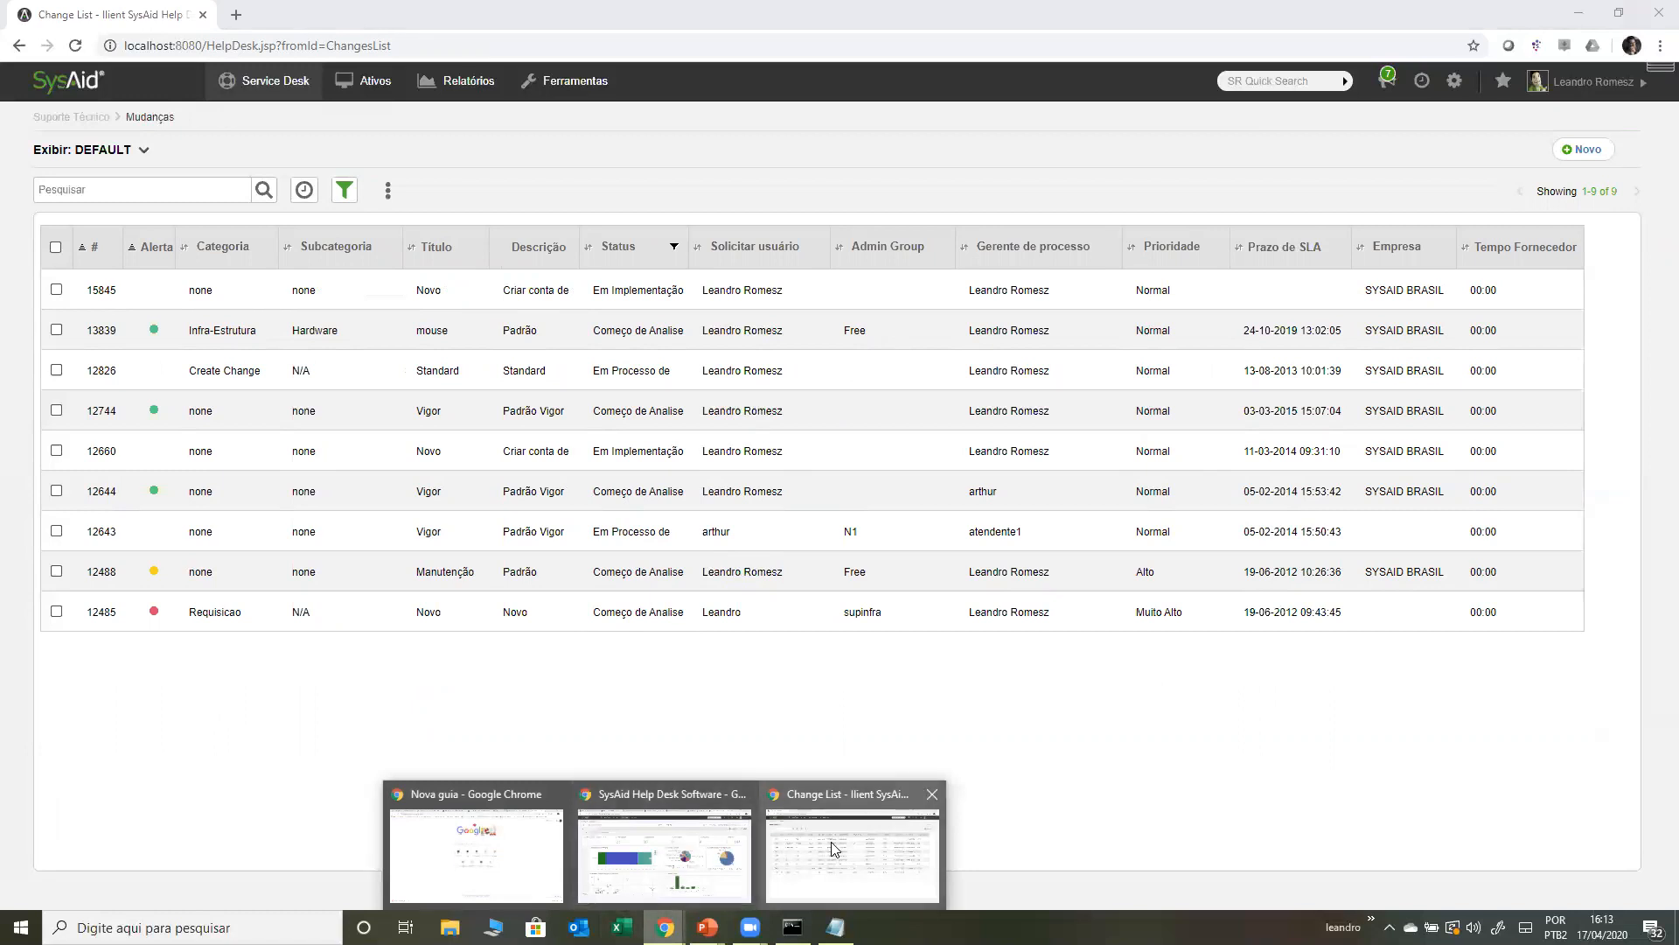
mouse_move(617, 844)
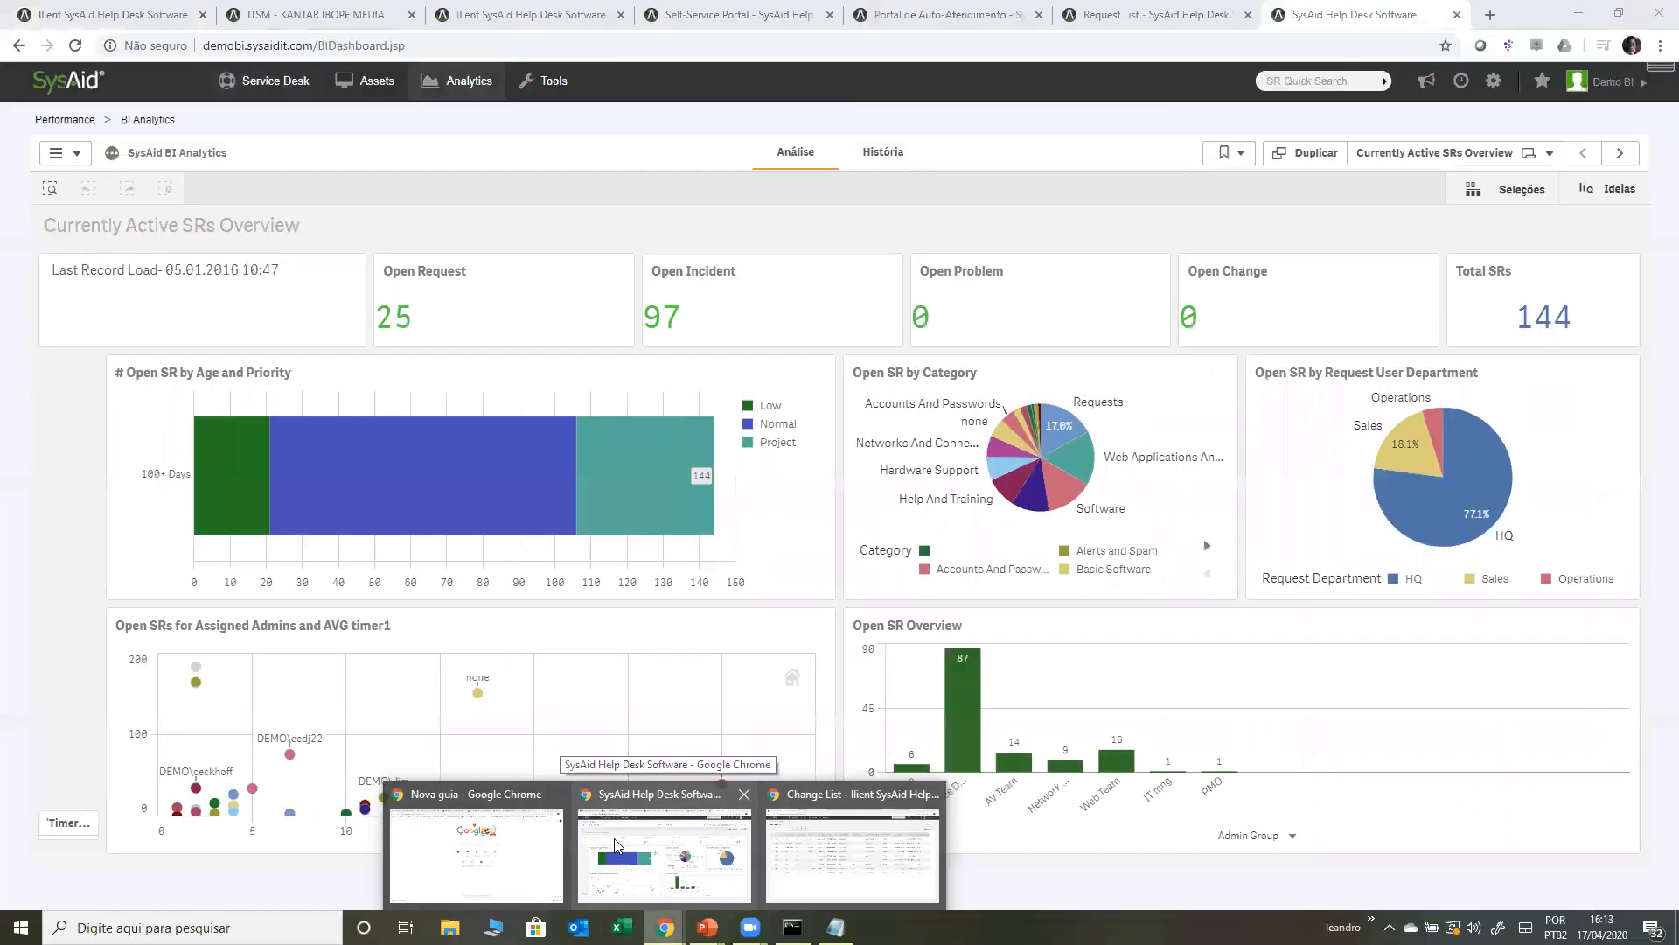
click(618, 844)
click(299, 12)
click(610, 11)
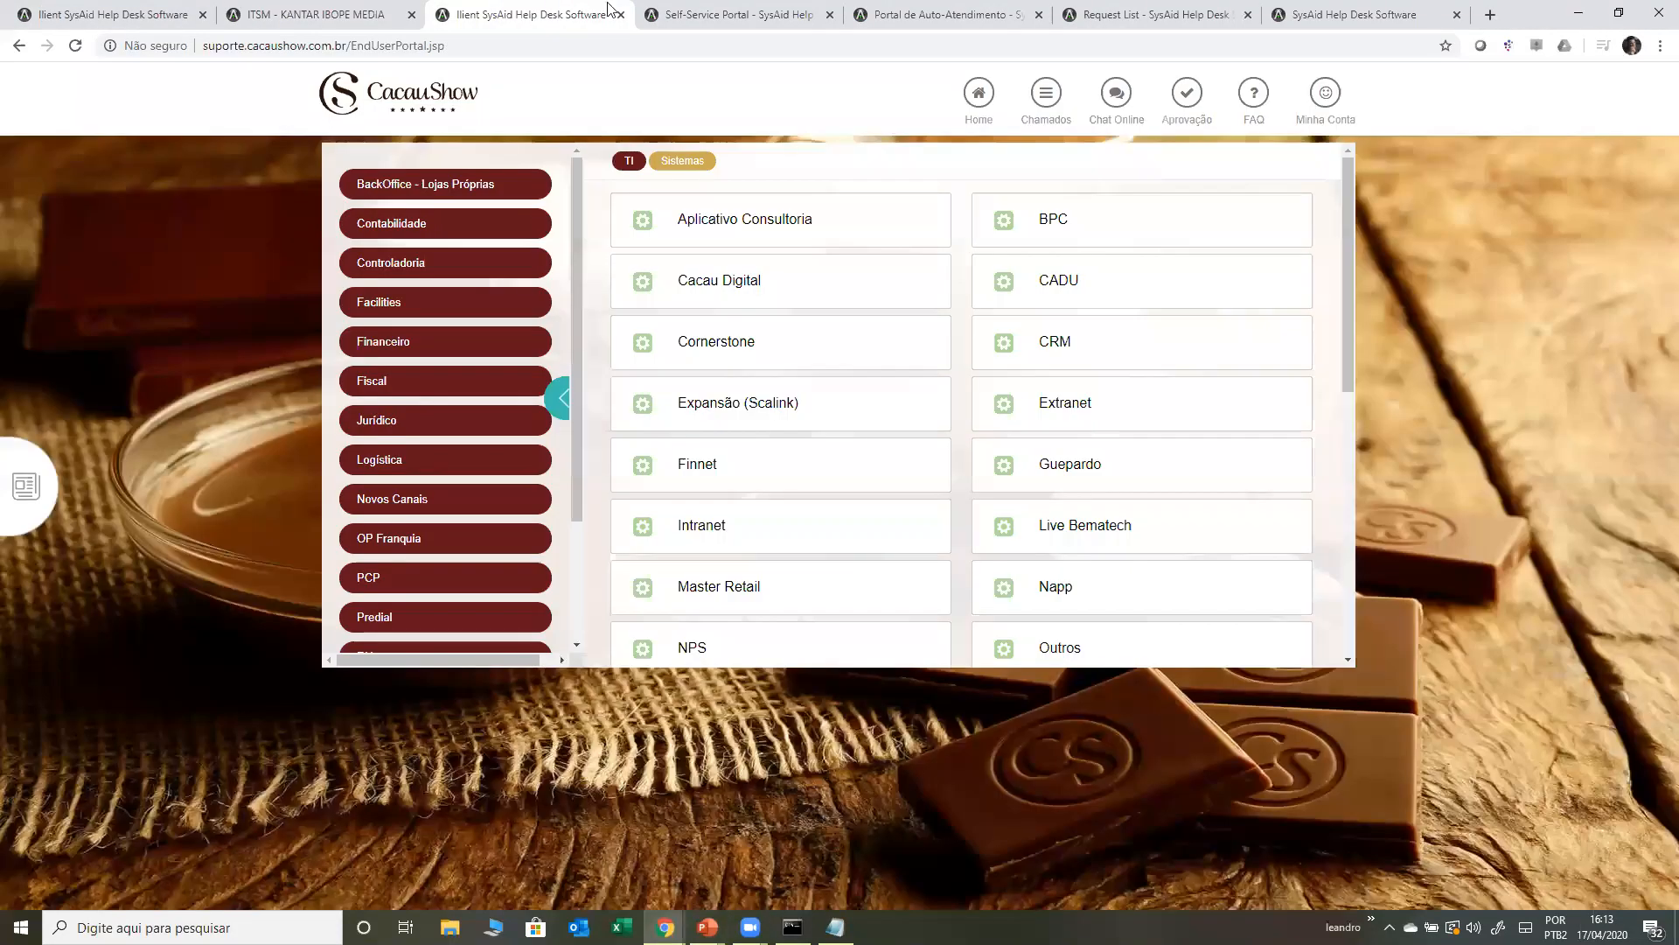
click(748, 11)
click(969, 10)
click(1146, 12)
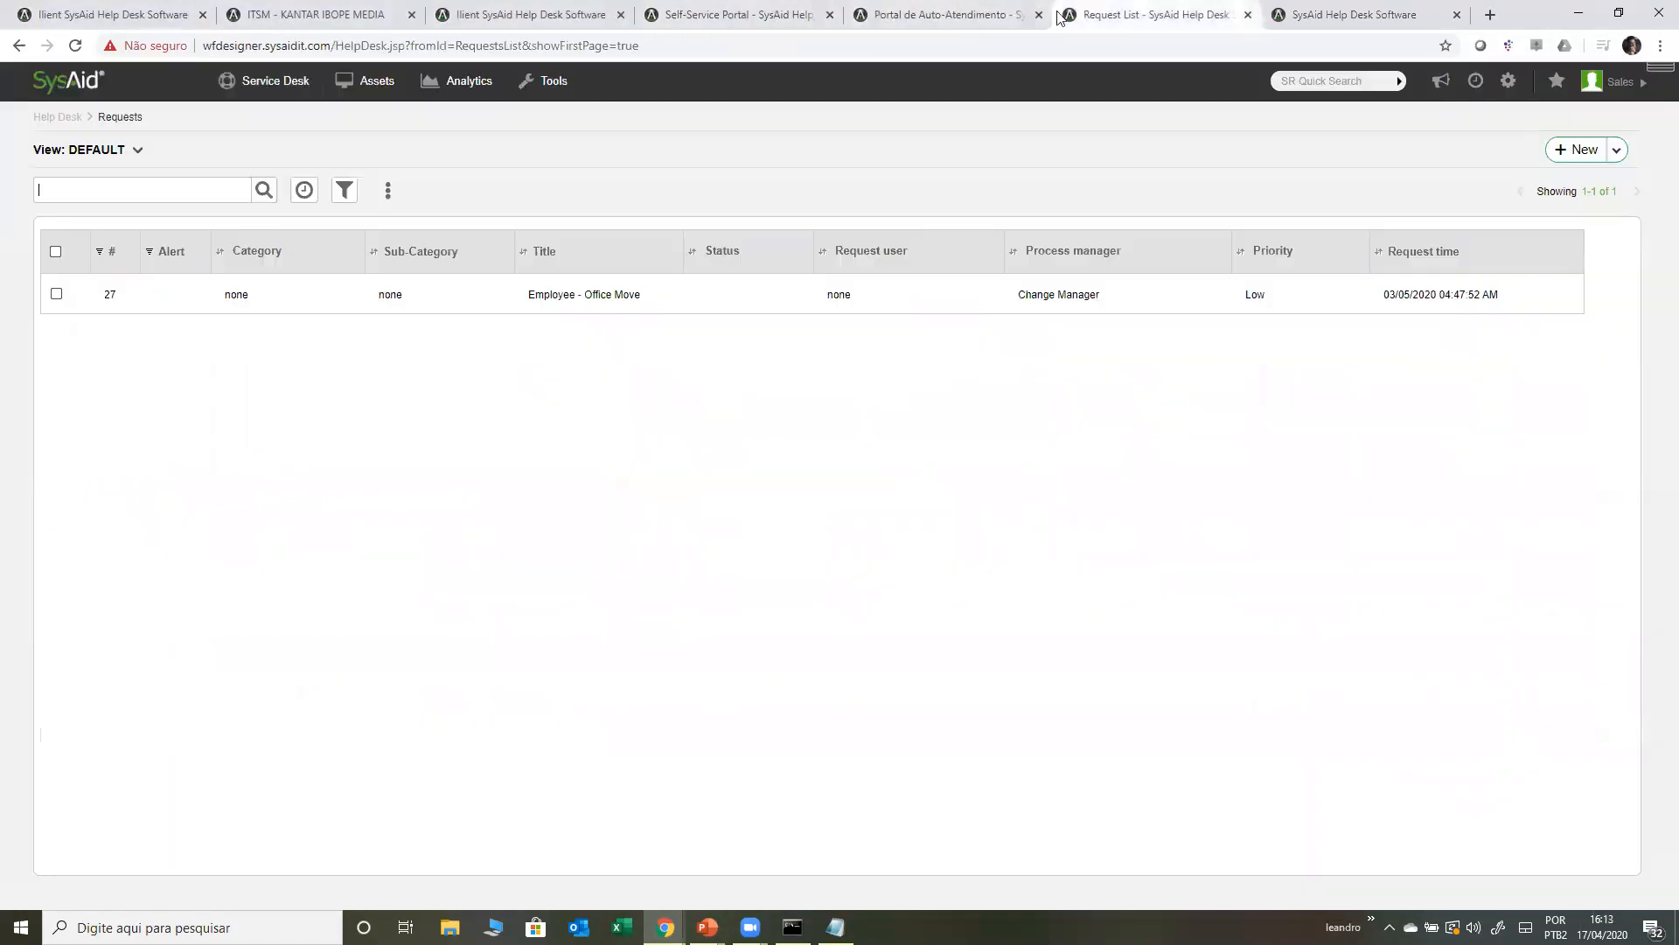
click(273, 81)
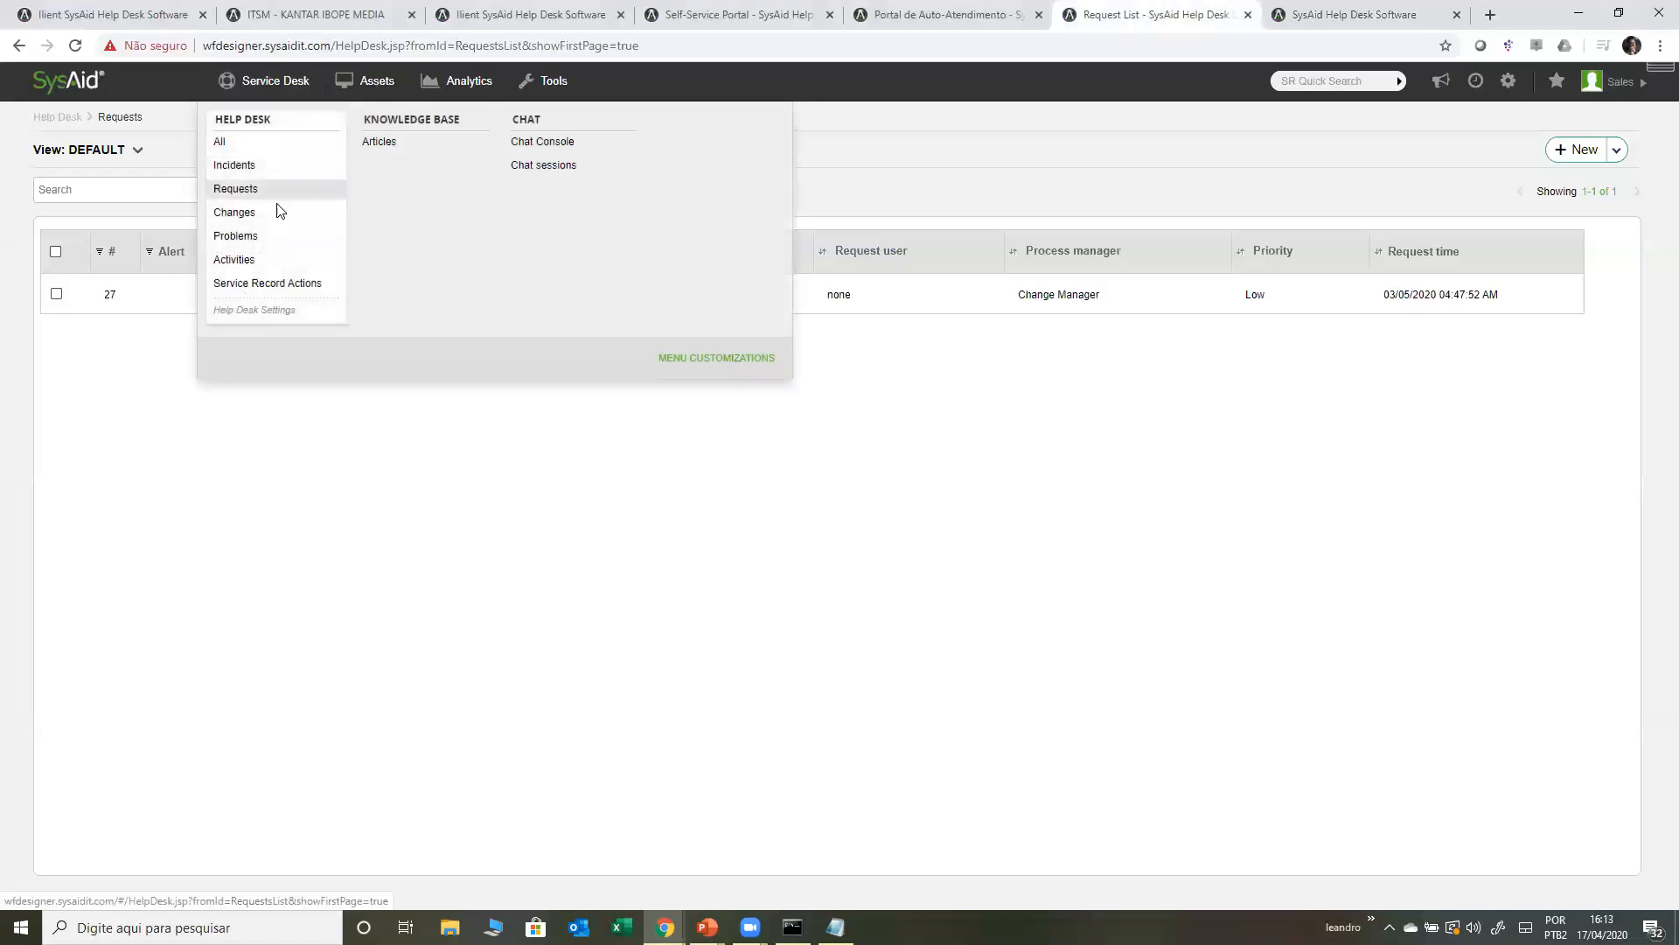
click(268, 196)
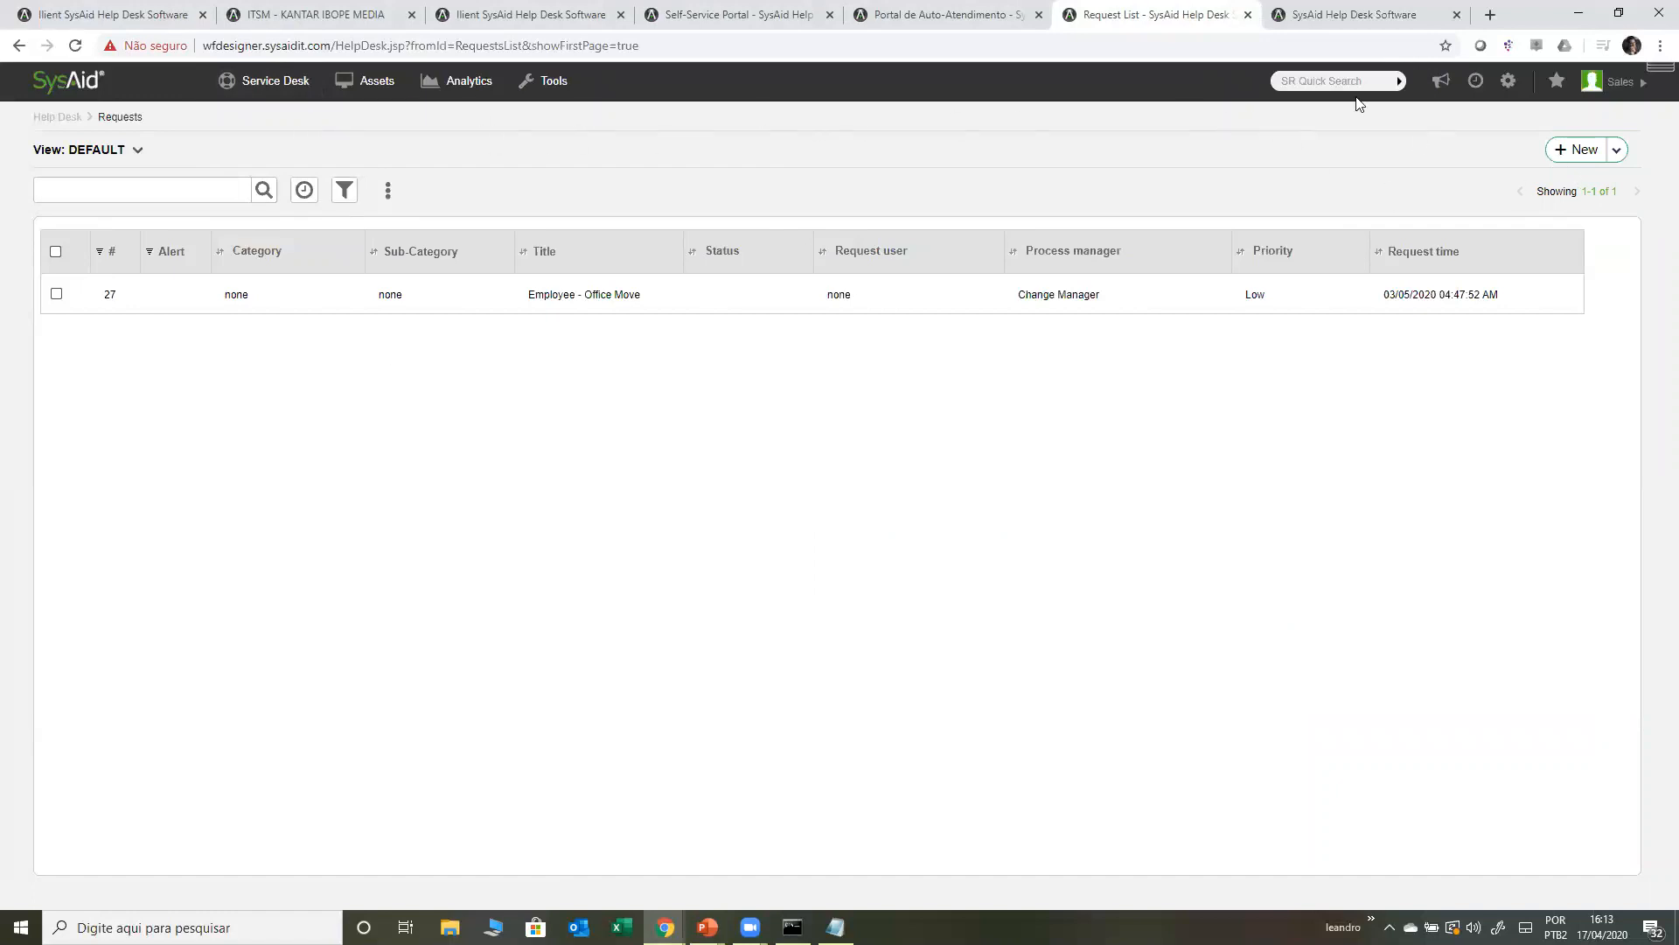
- Go to the request templates in the service desk settings and open the Employee On-boarding template
click(1508, 80)
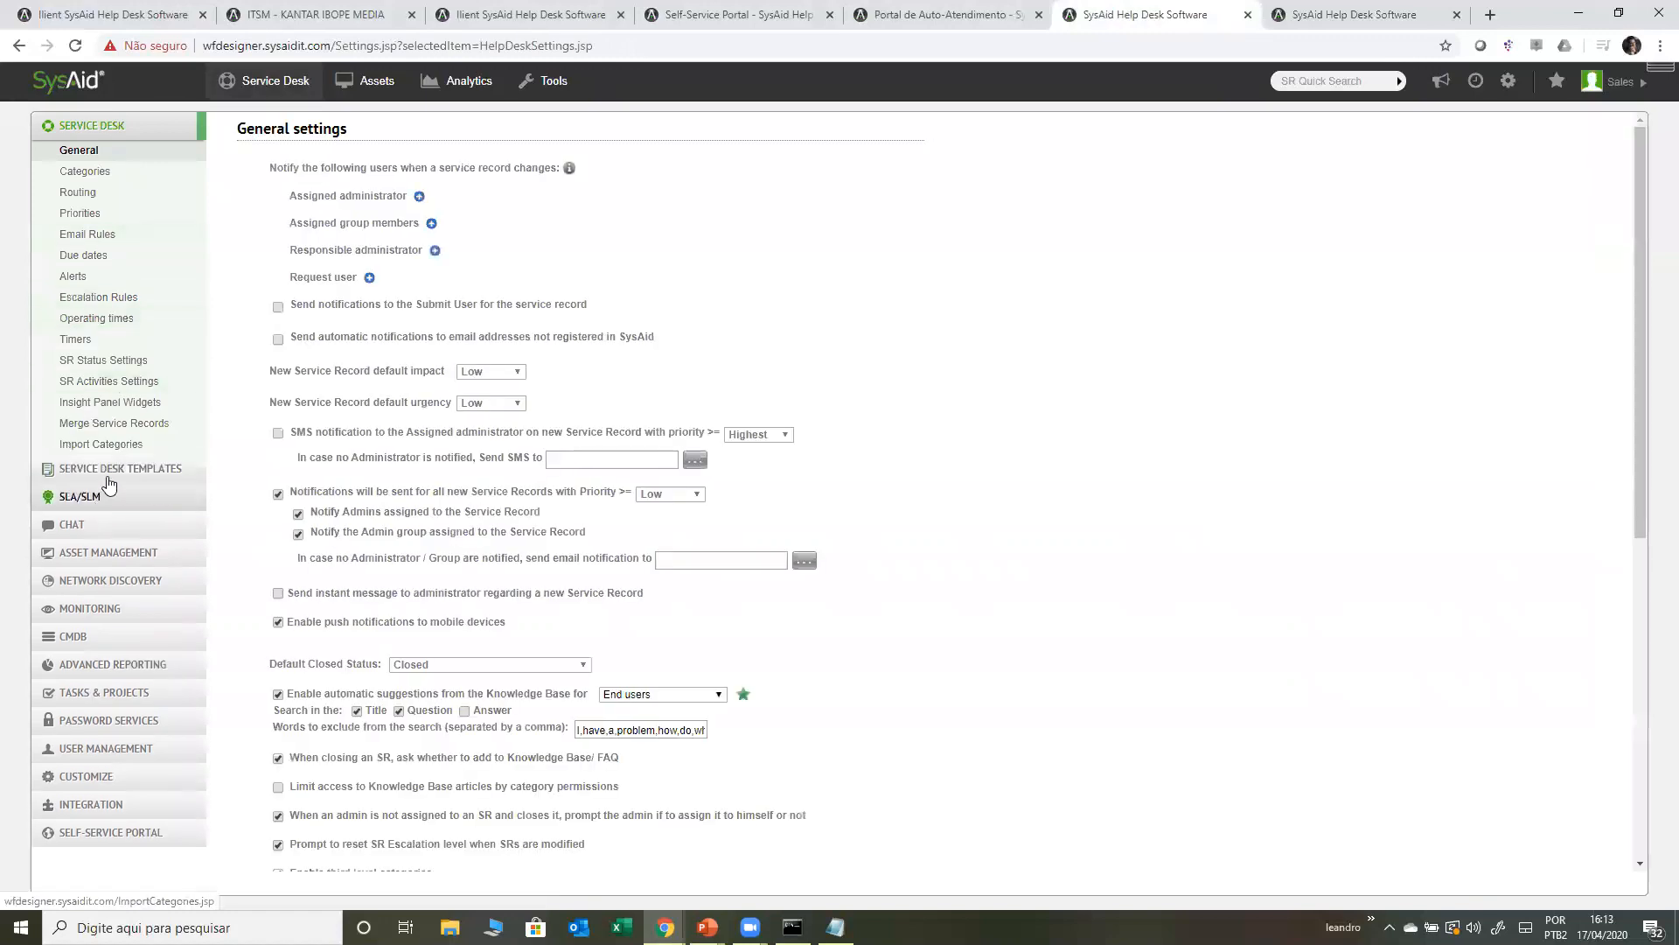
click(107, 473)
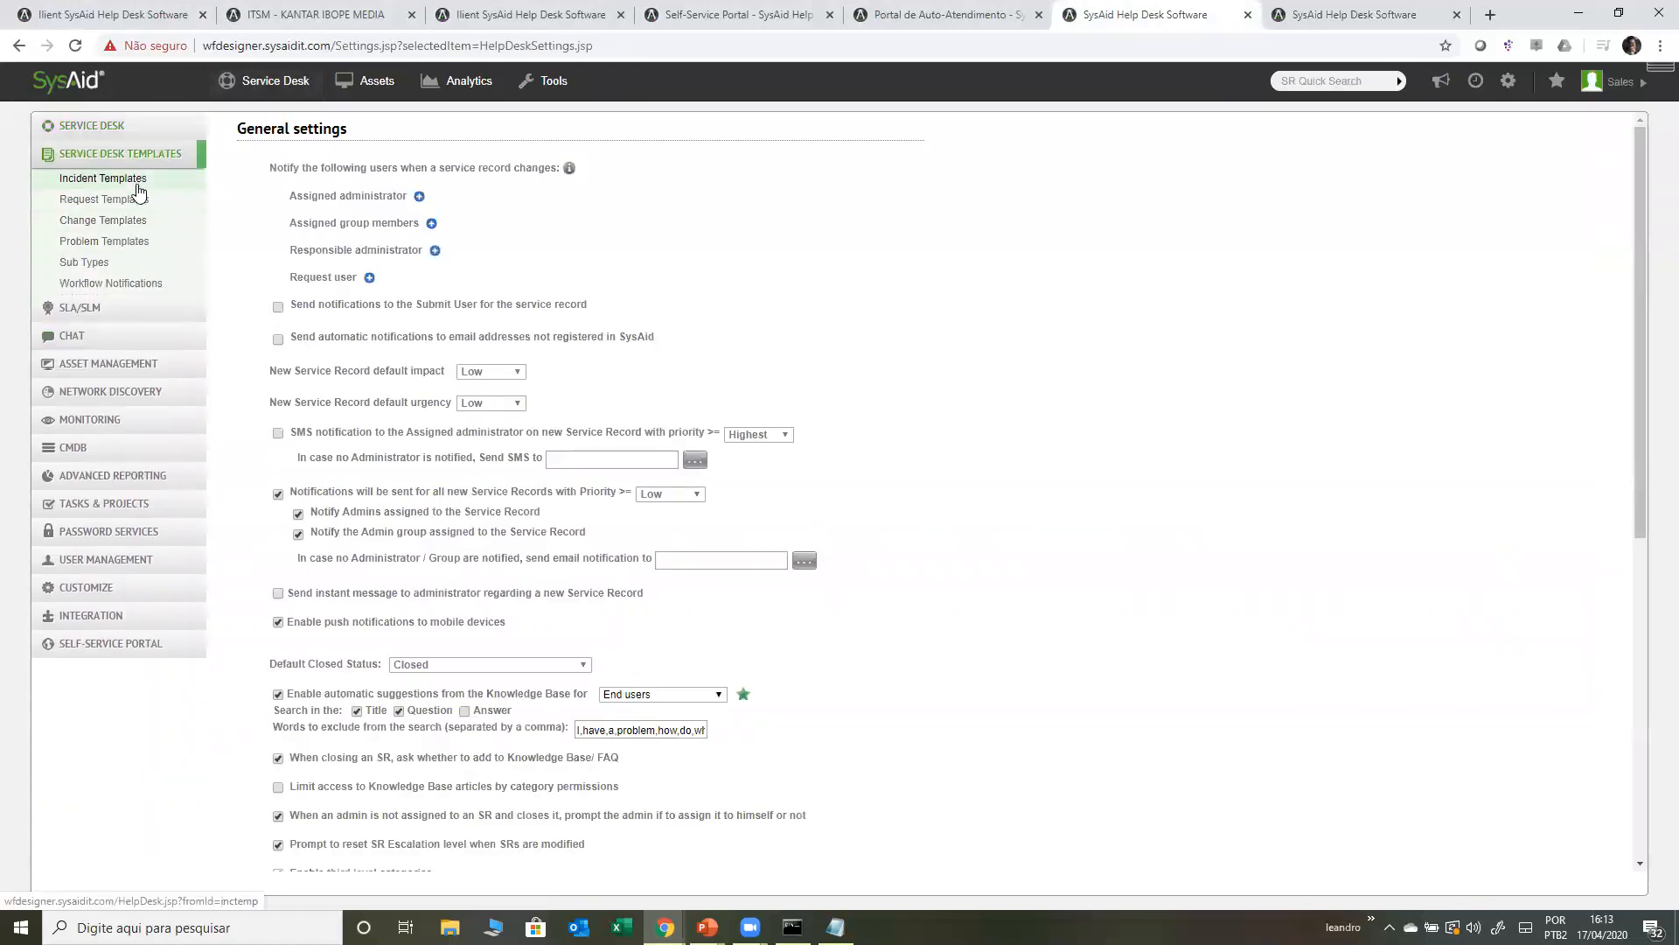
click(136, 199)
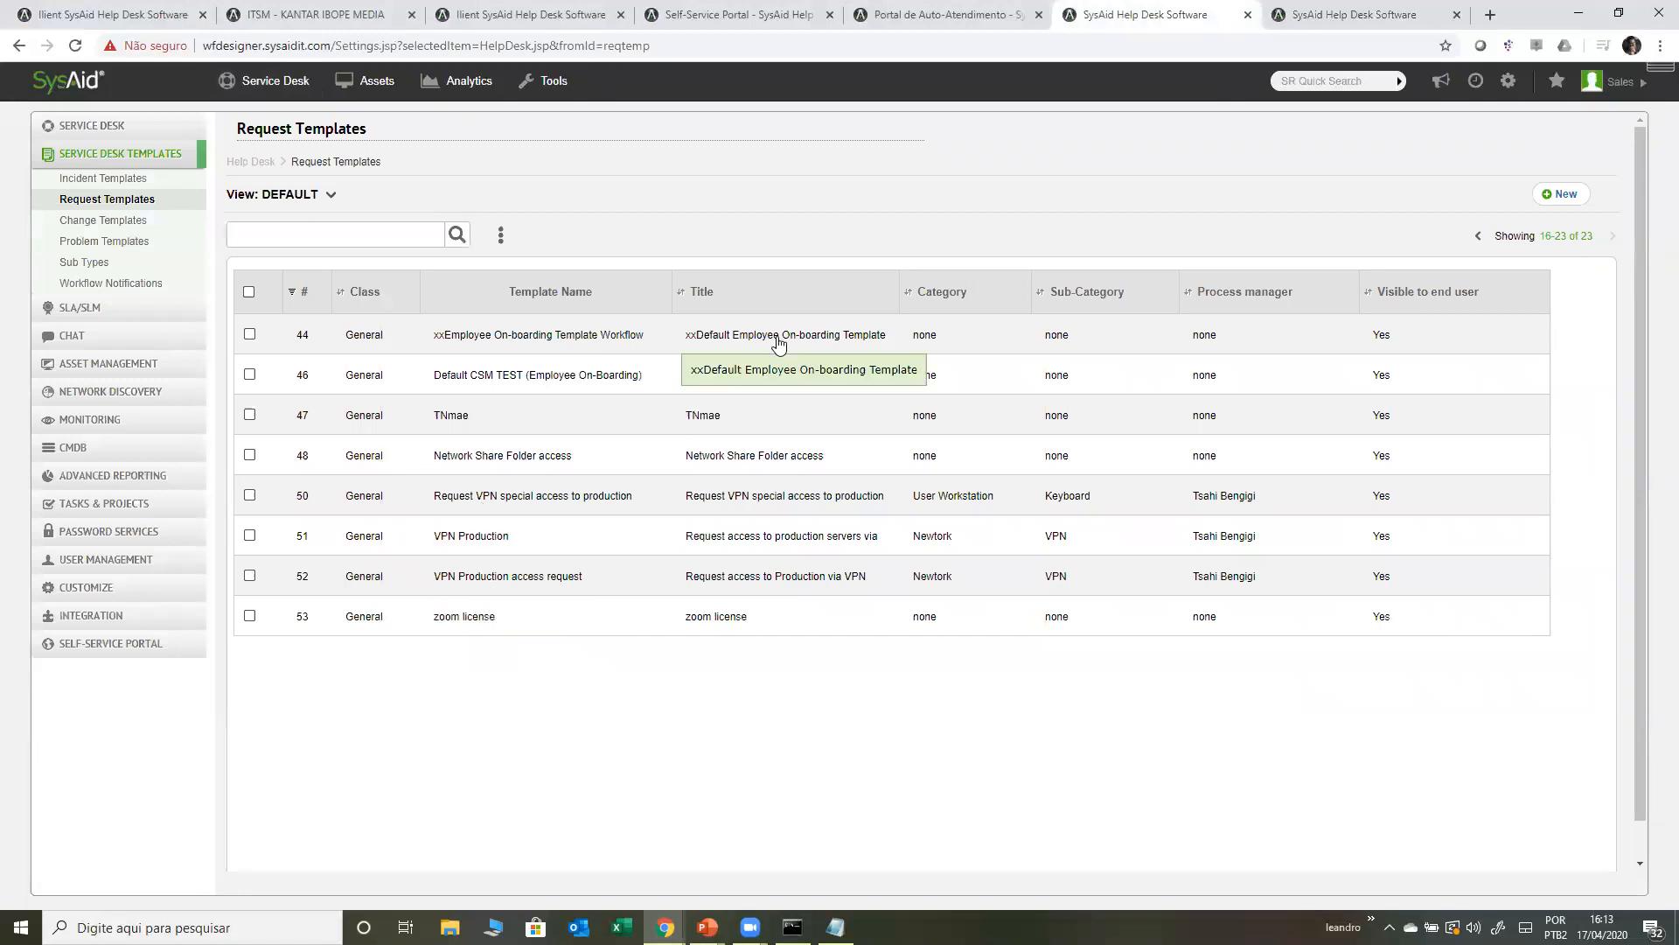
click(1479, 236)
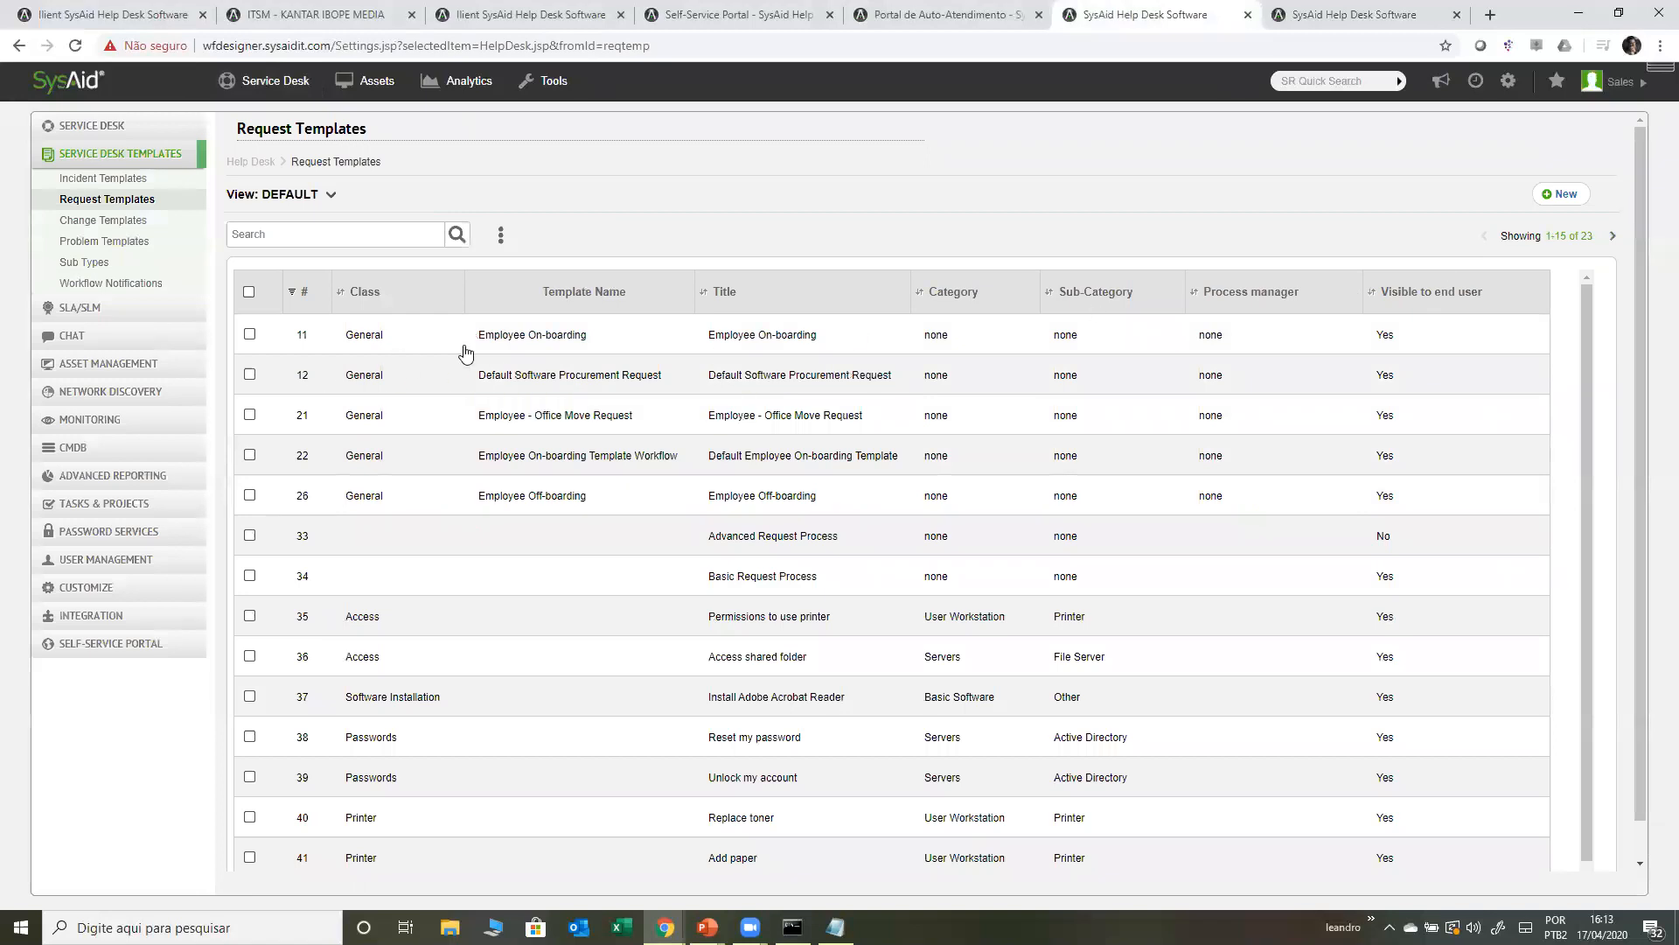
click(513, 340)
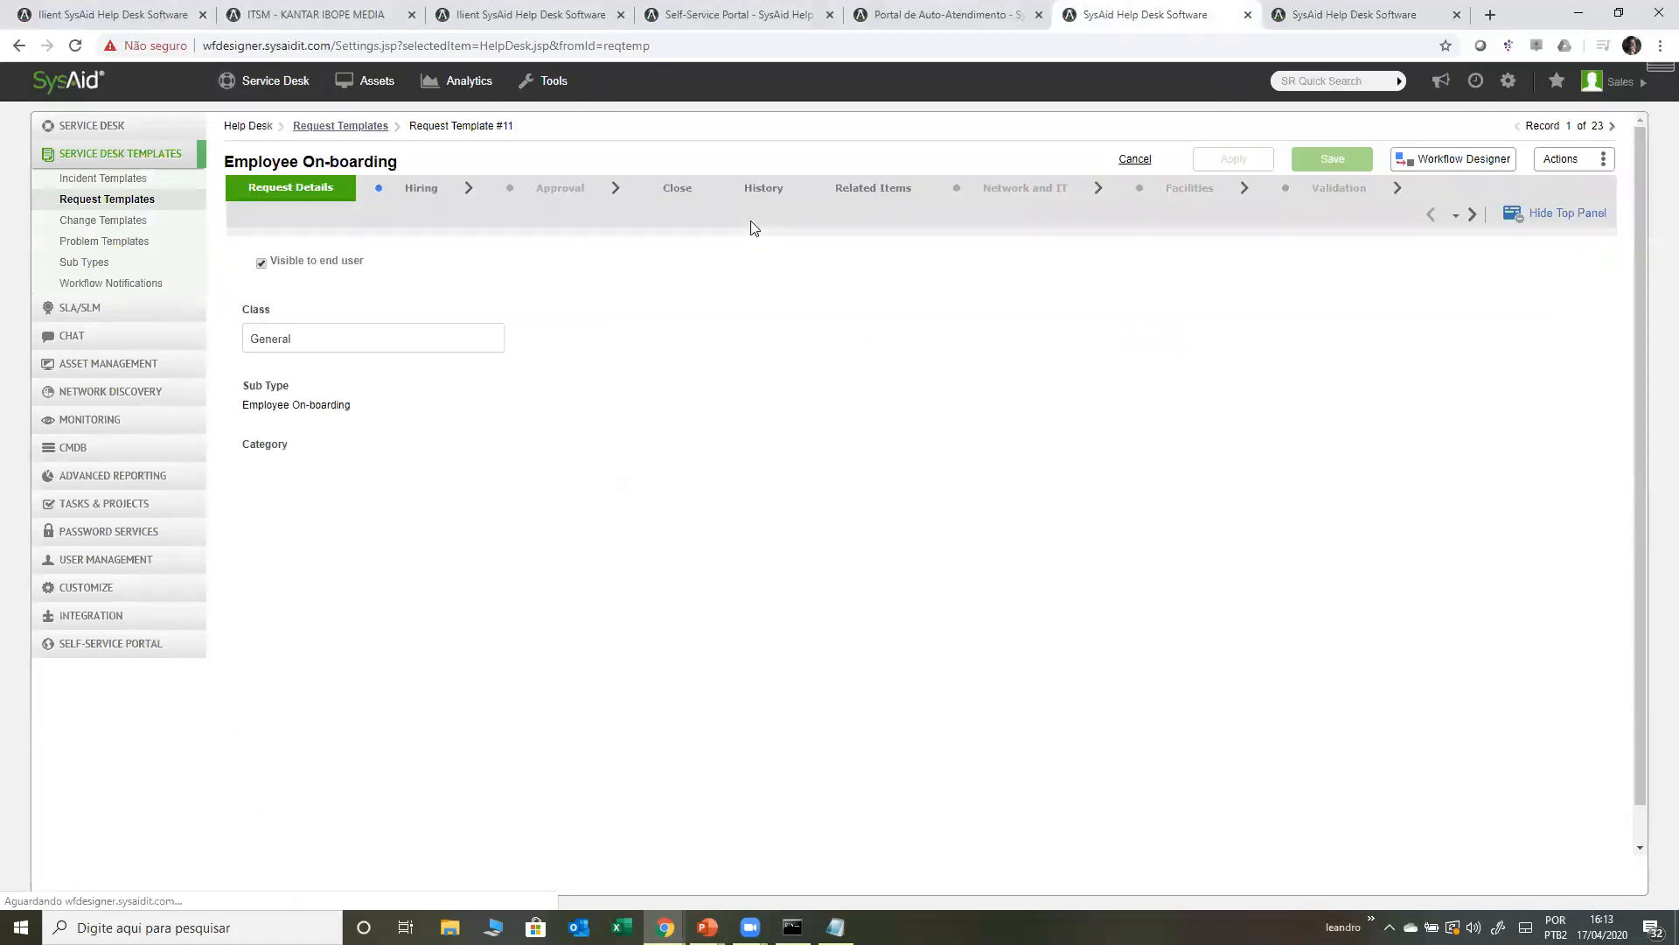
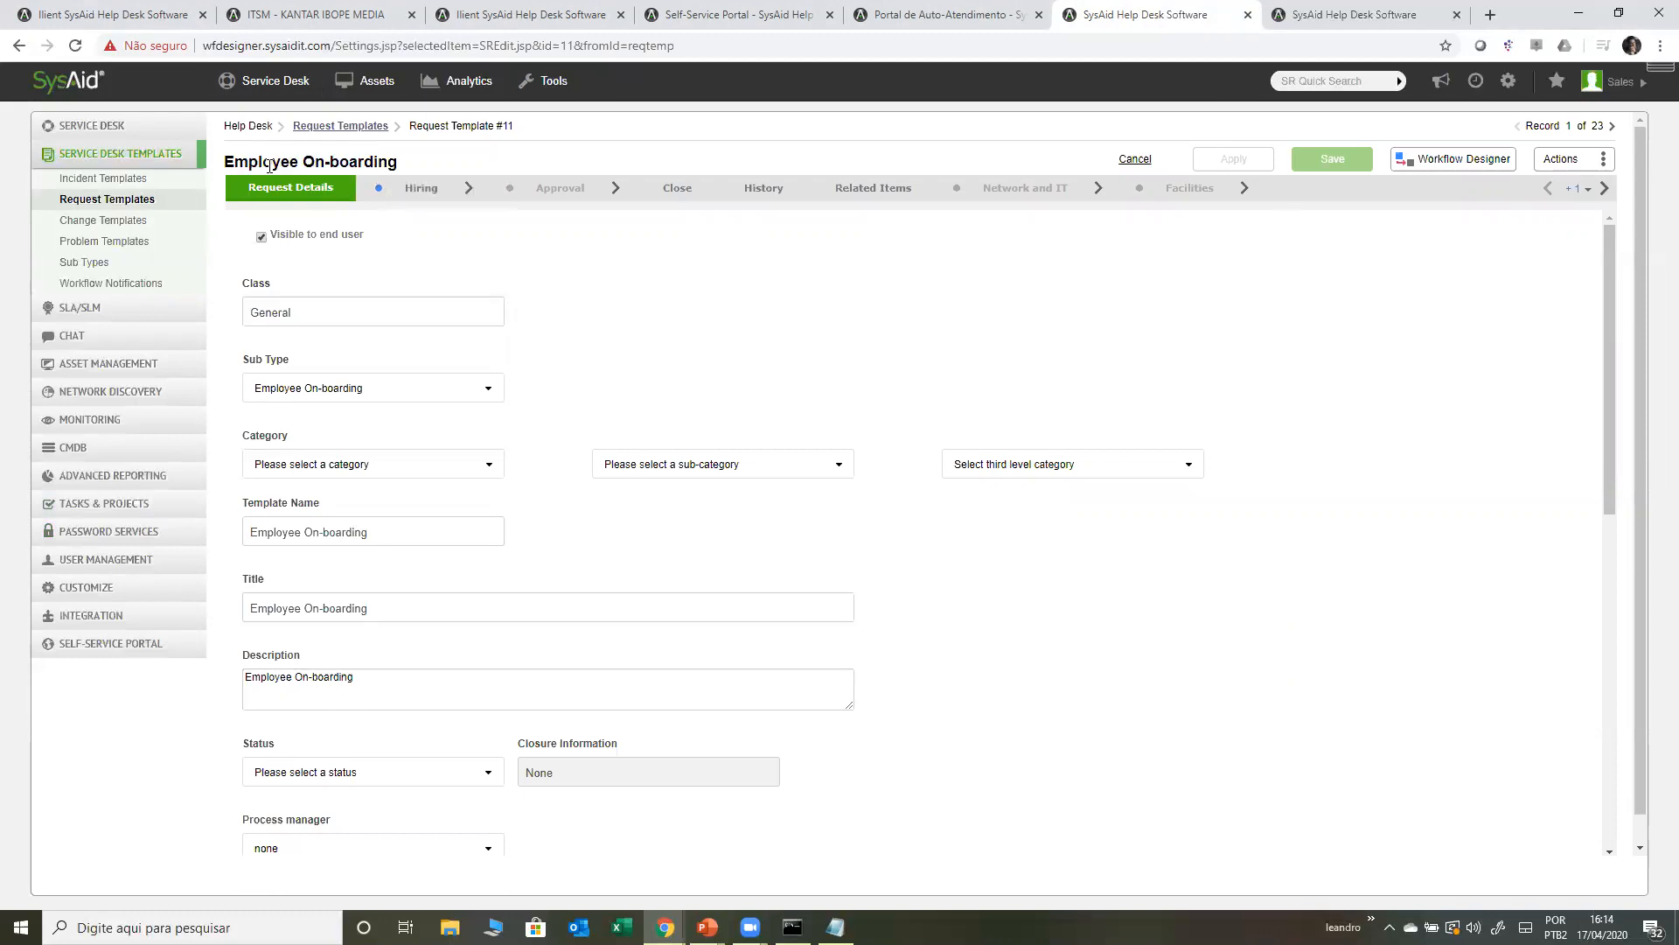
- Review the Hiring stage of the Employee On-boarding template with its HR initial approval and Hiring Manager action items
drag(271, 165, 362, 160)
click(362, 160)
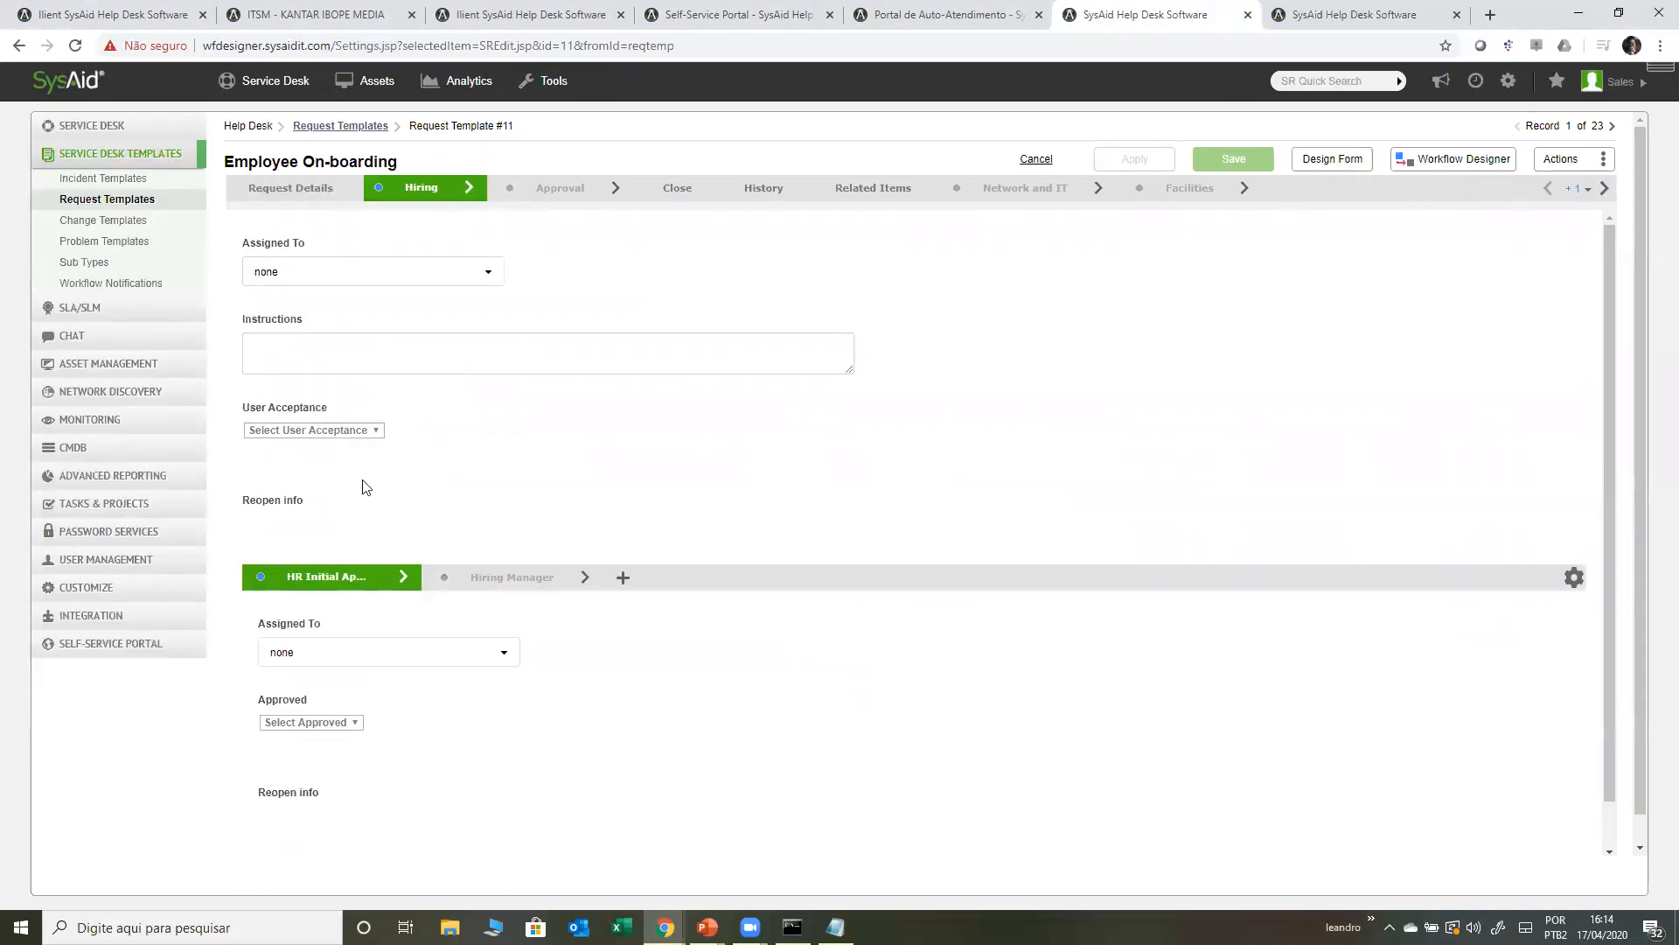
click(486, 584)
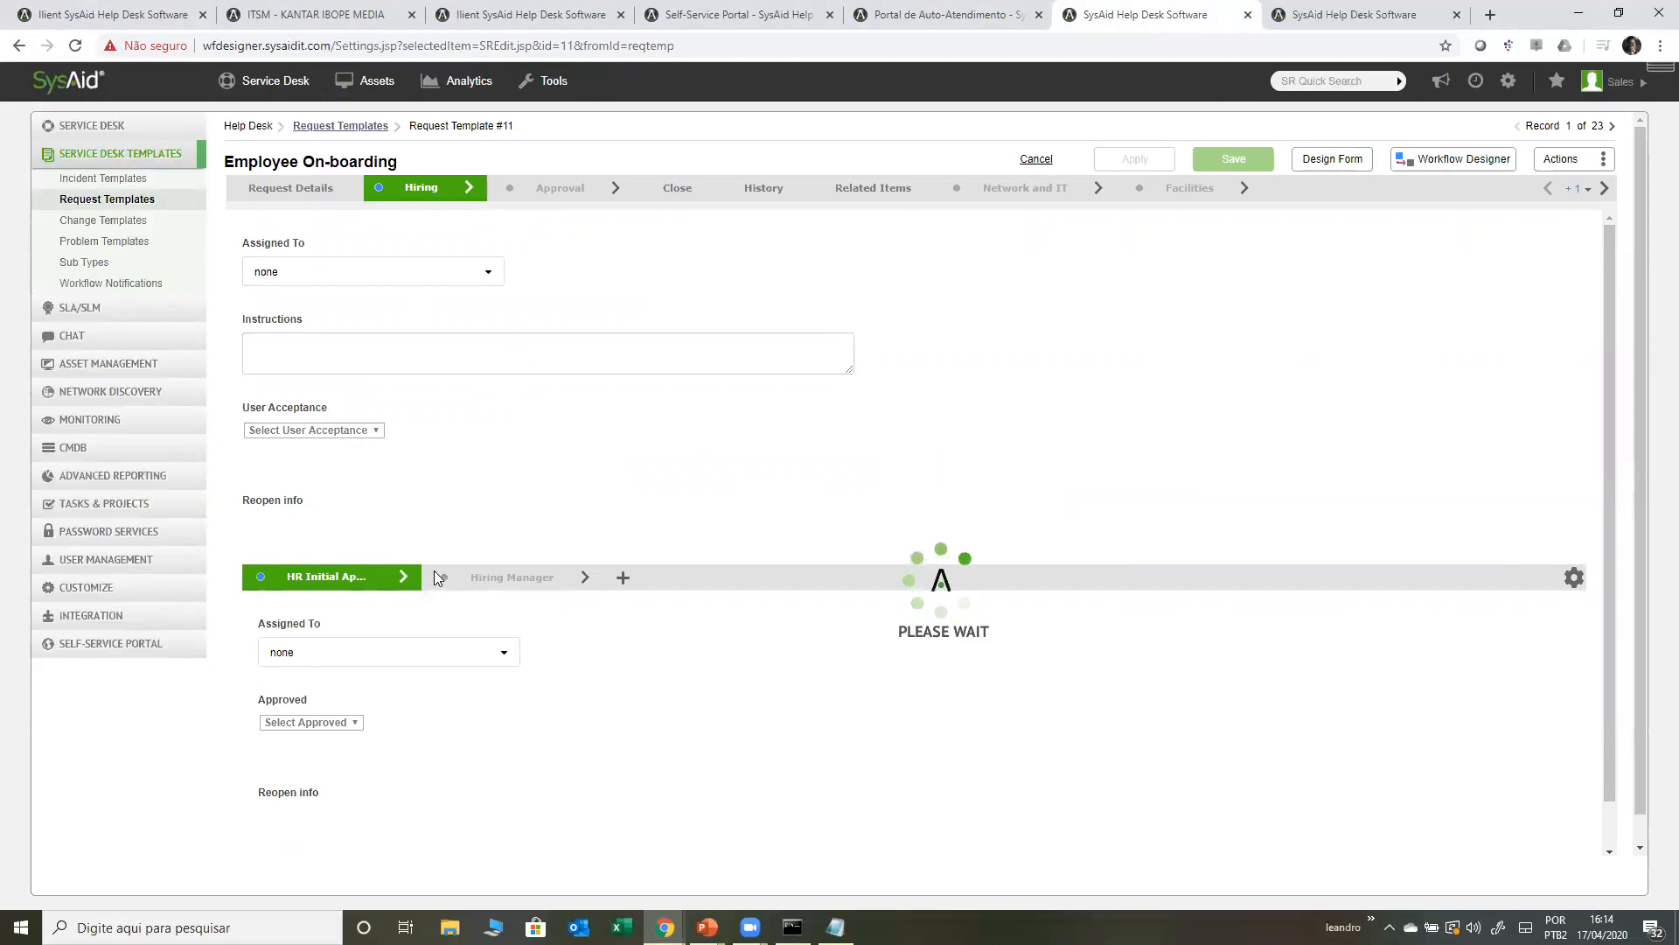
click(312, 582)
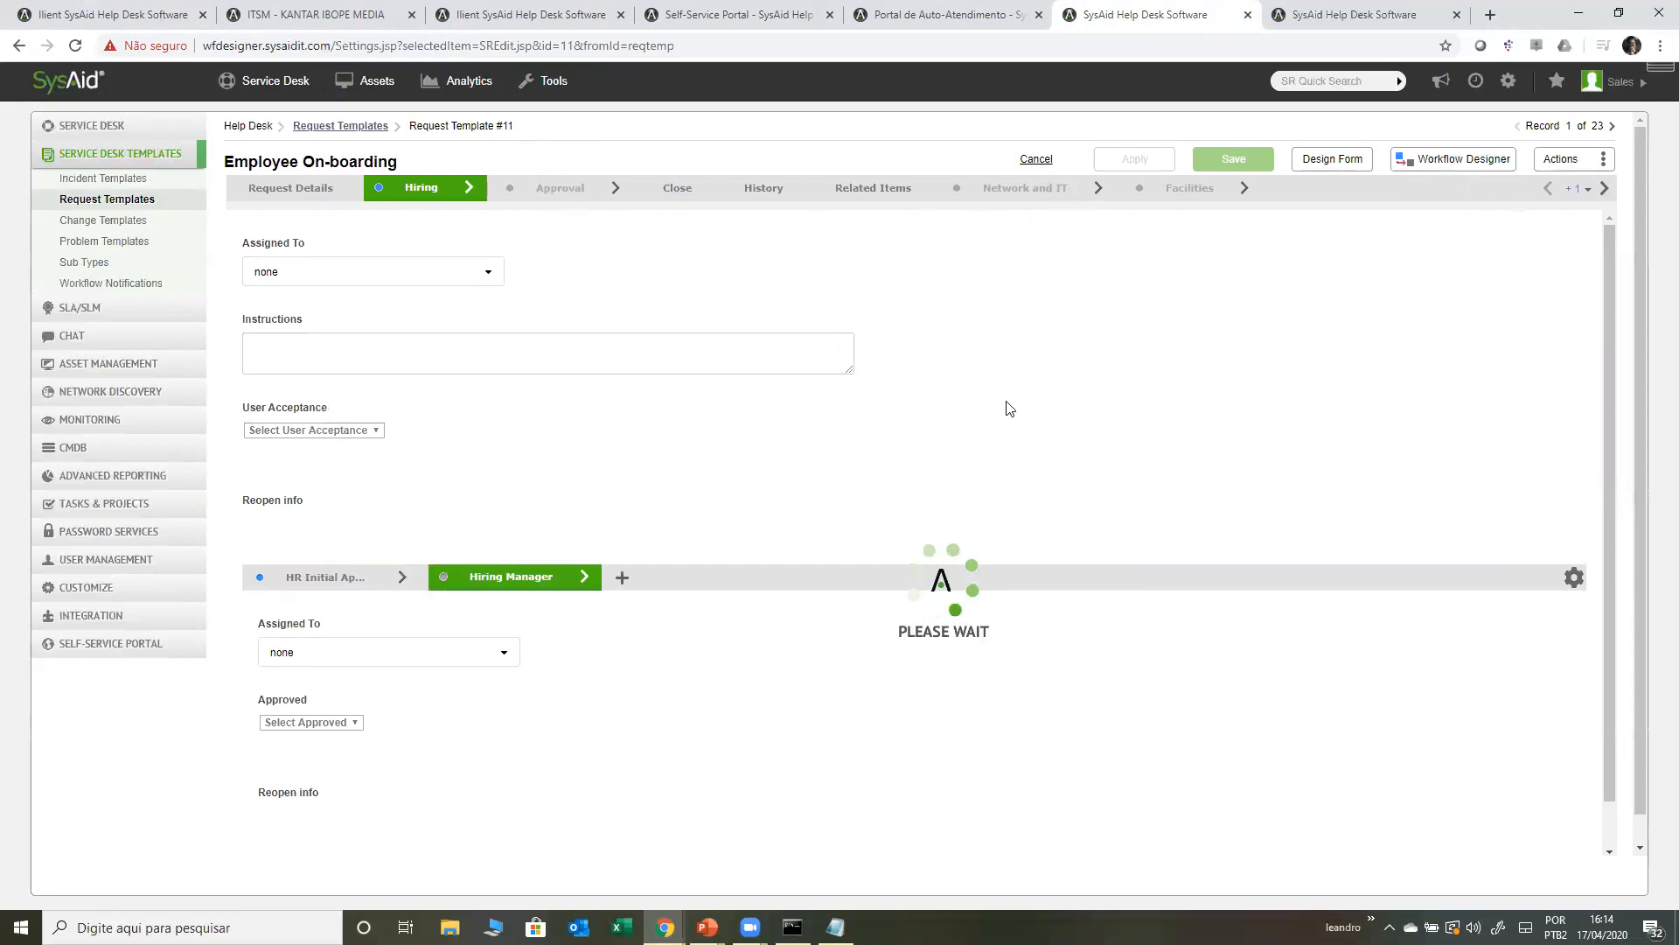
- Review the AD user, Azure and CISO Approval action items in the template's Network and IT stage
click(1042, 187)
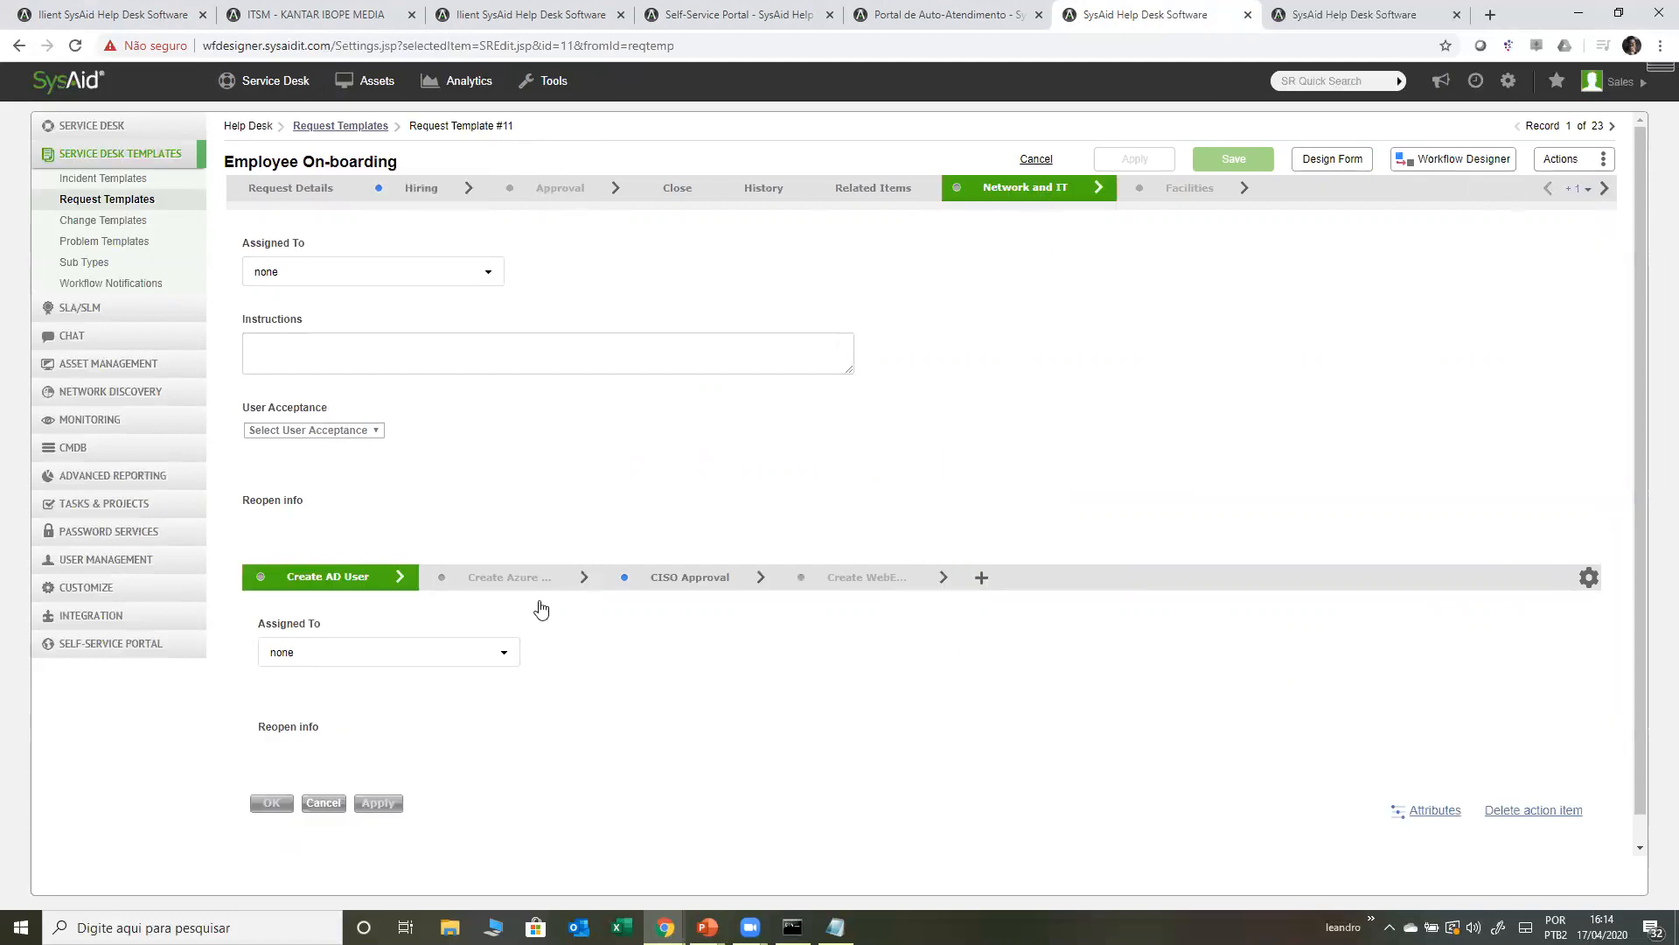
click(481, 579)
click(317, 580)
click(511, 580)
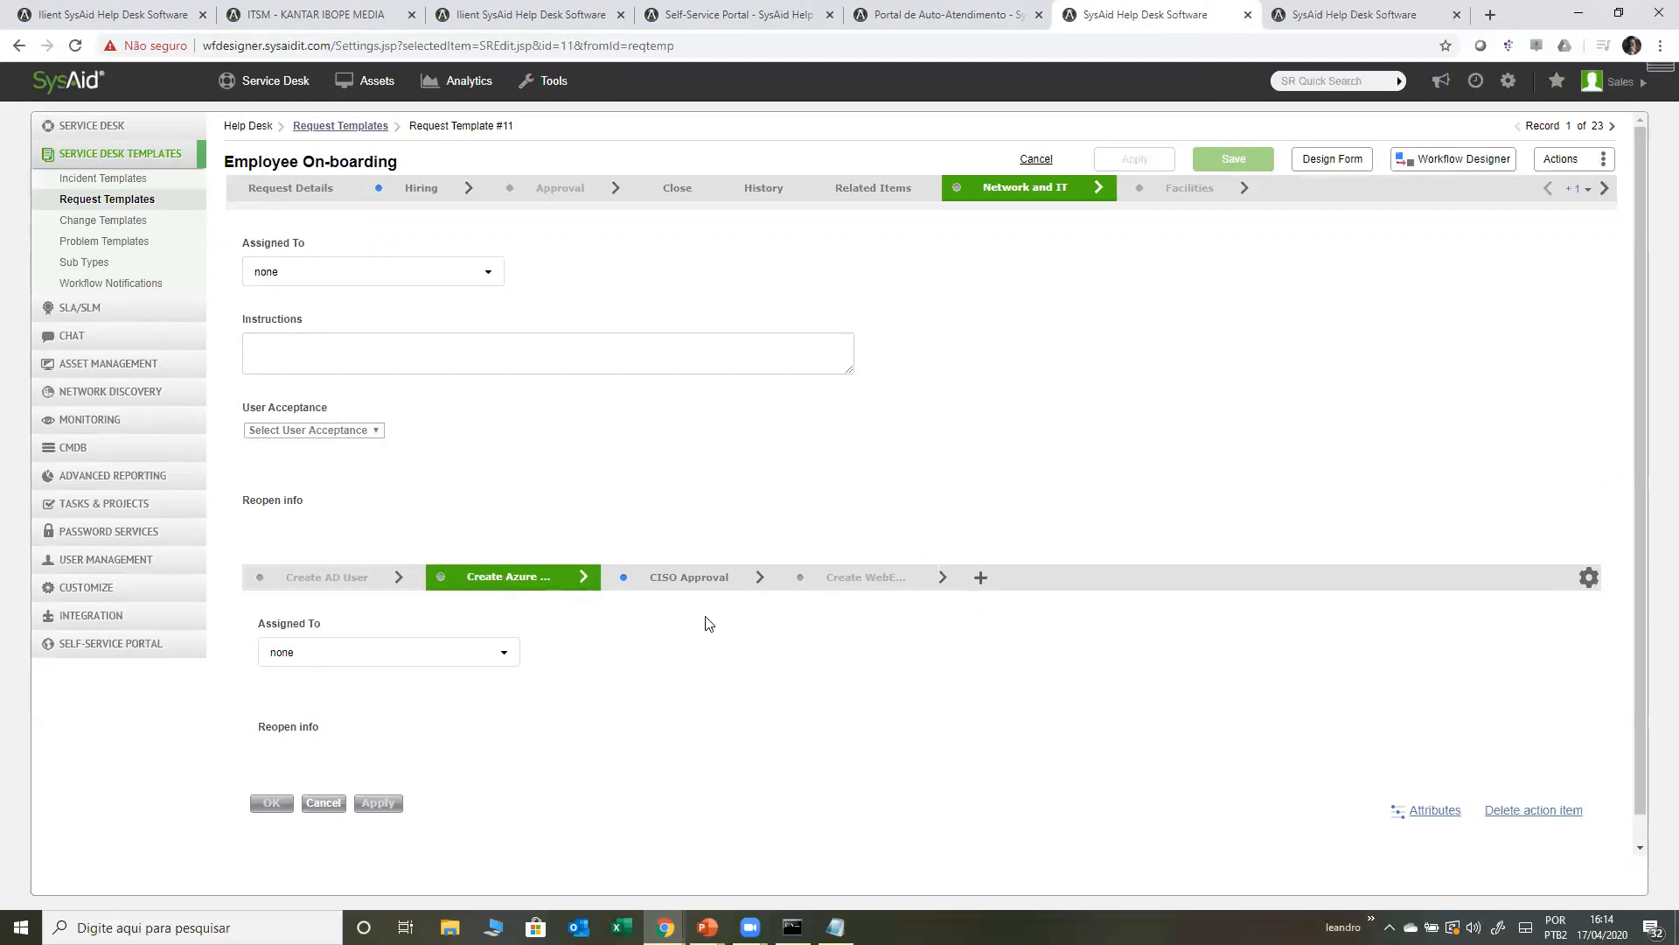
click(678, 578)
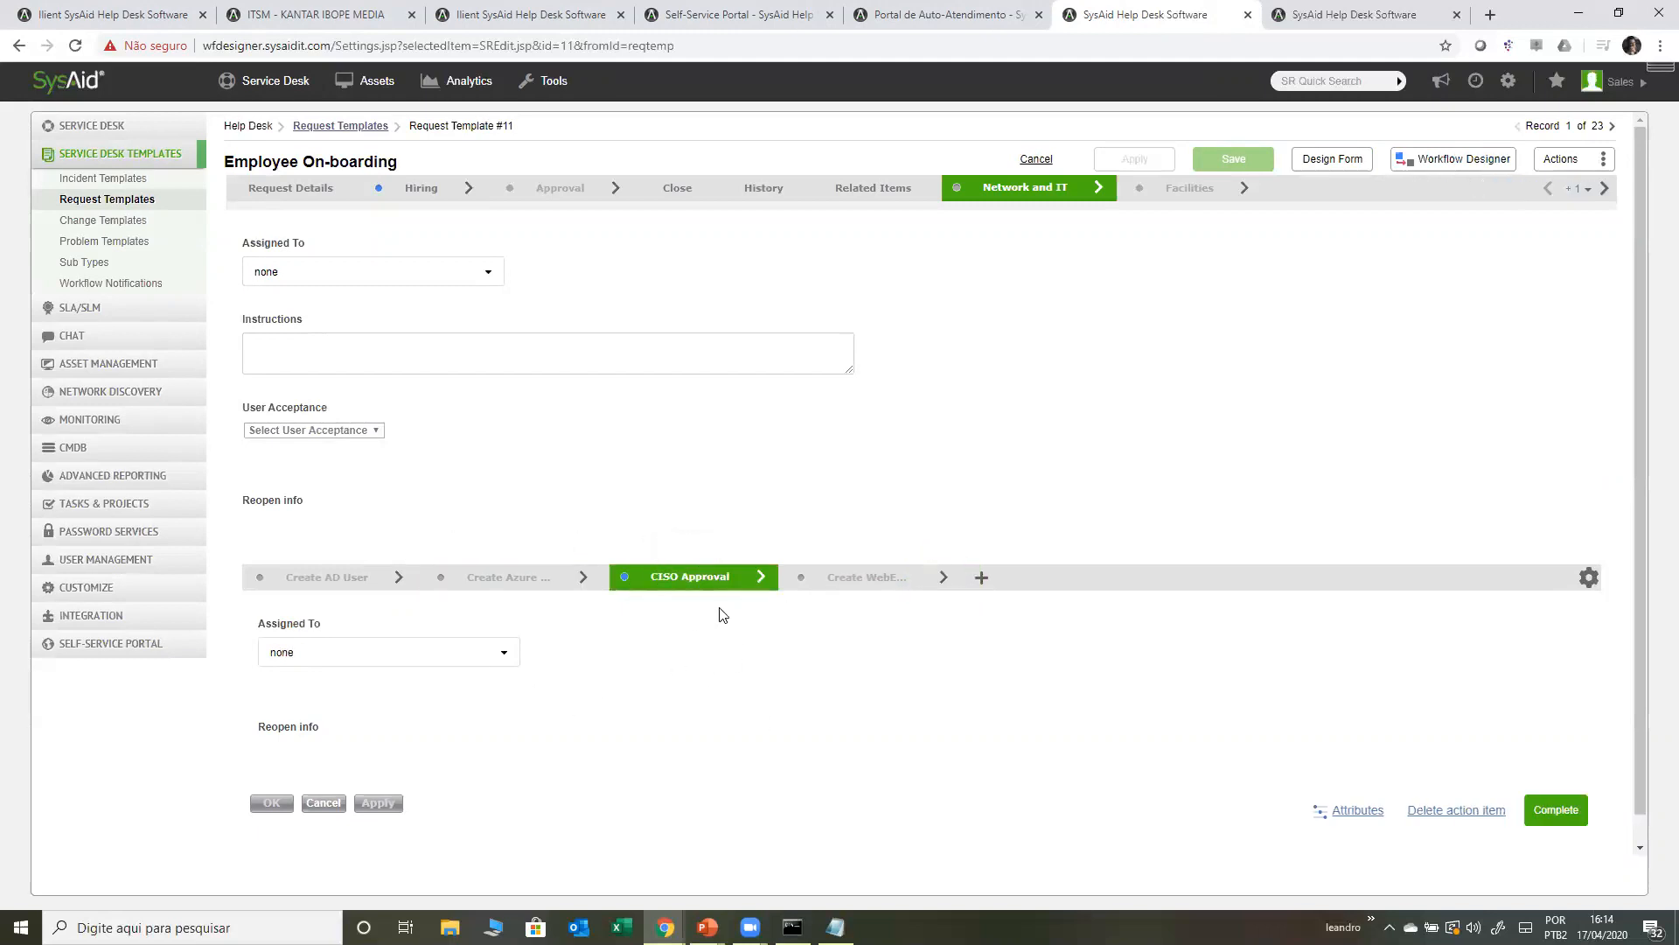
- Open the Employee On-boarding template in the Workflow Designer and examine its stages and linked action items
click(1484, 164)
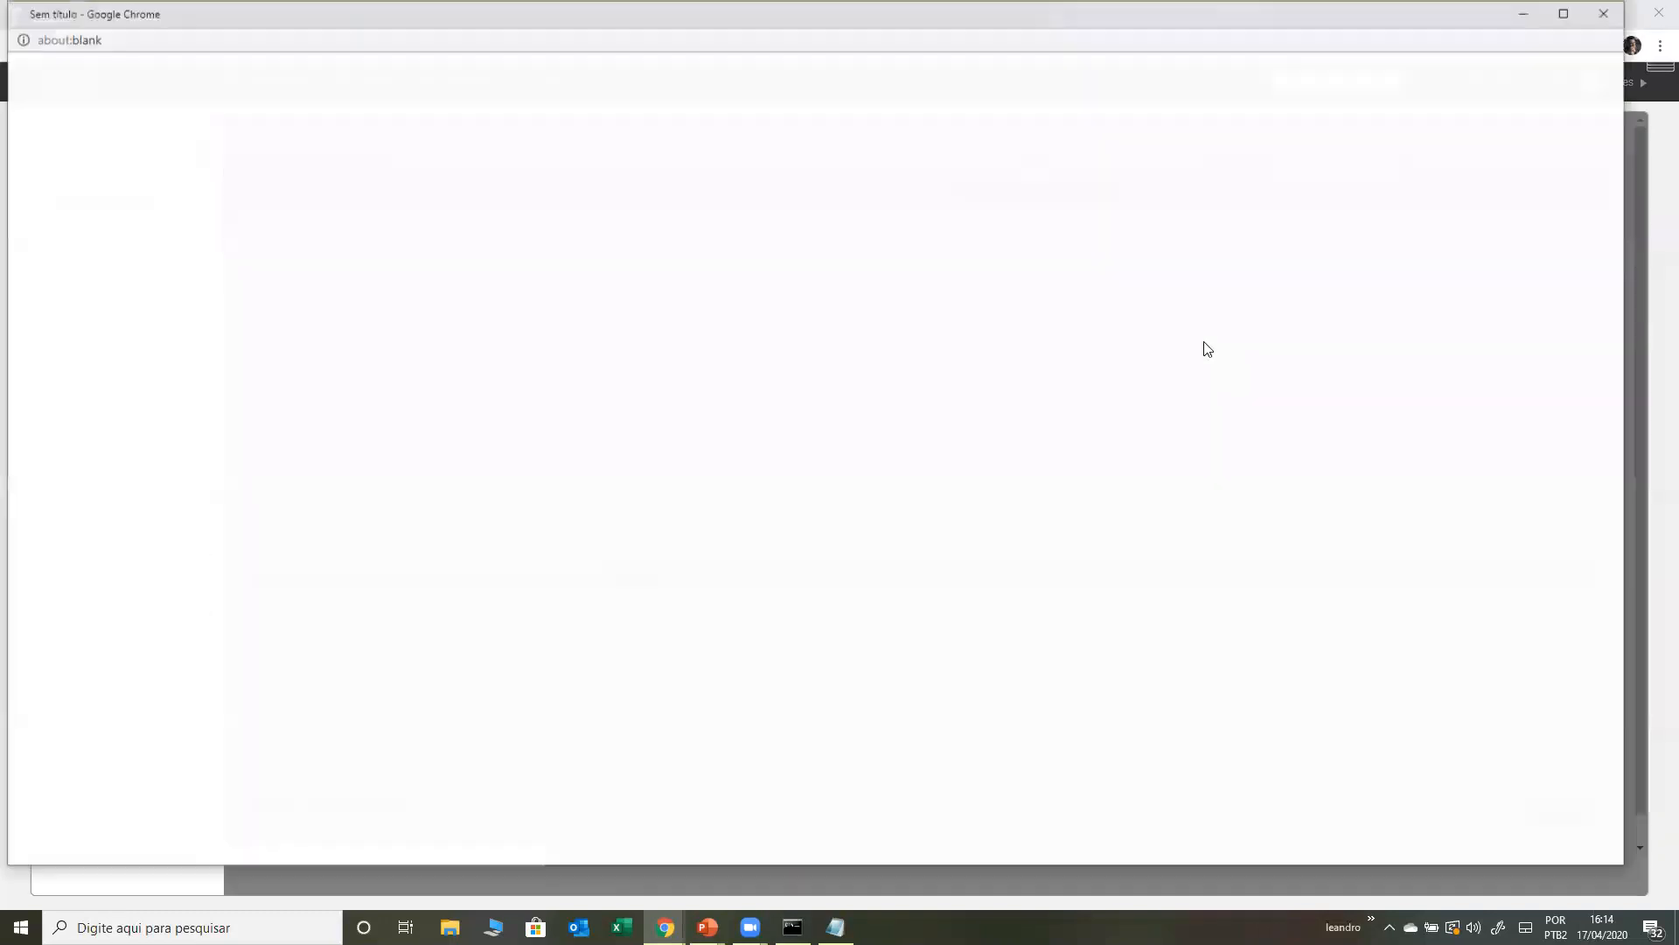
double_click(789, 17)
click(1661, 7)
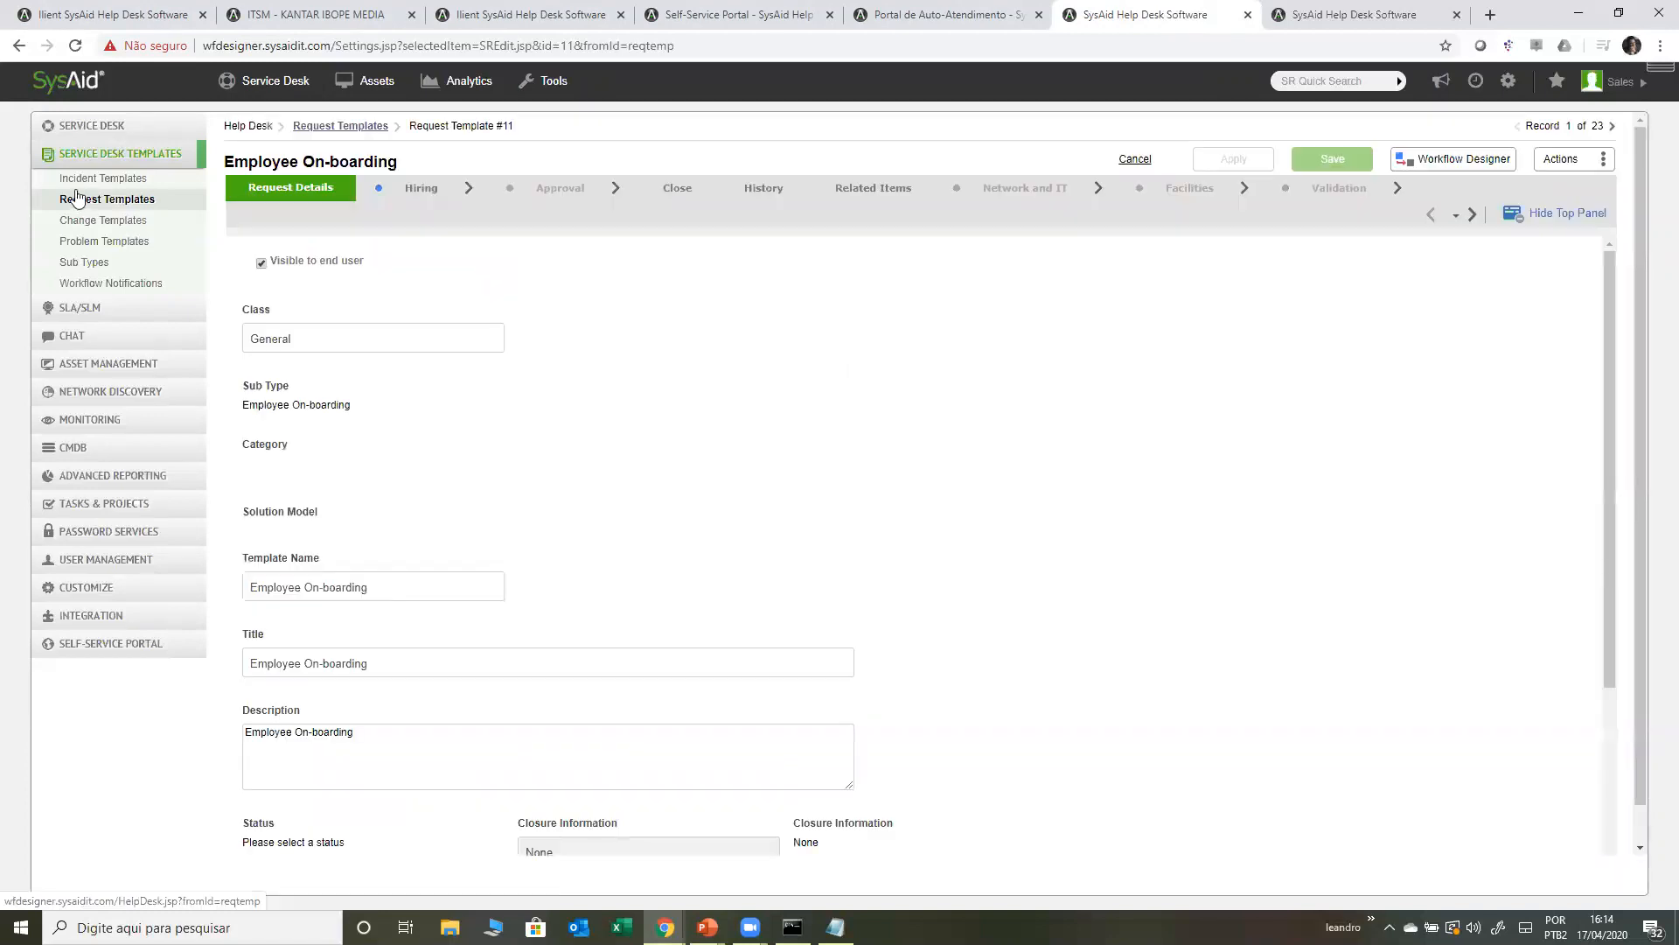
click(1445, 168)
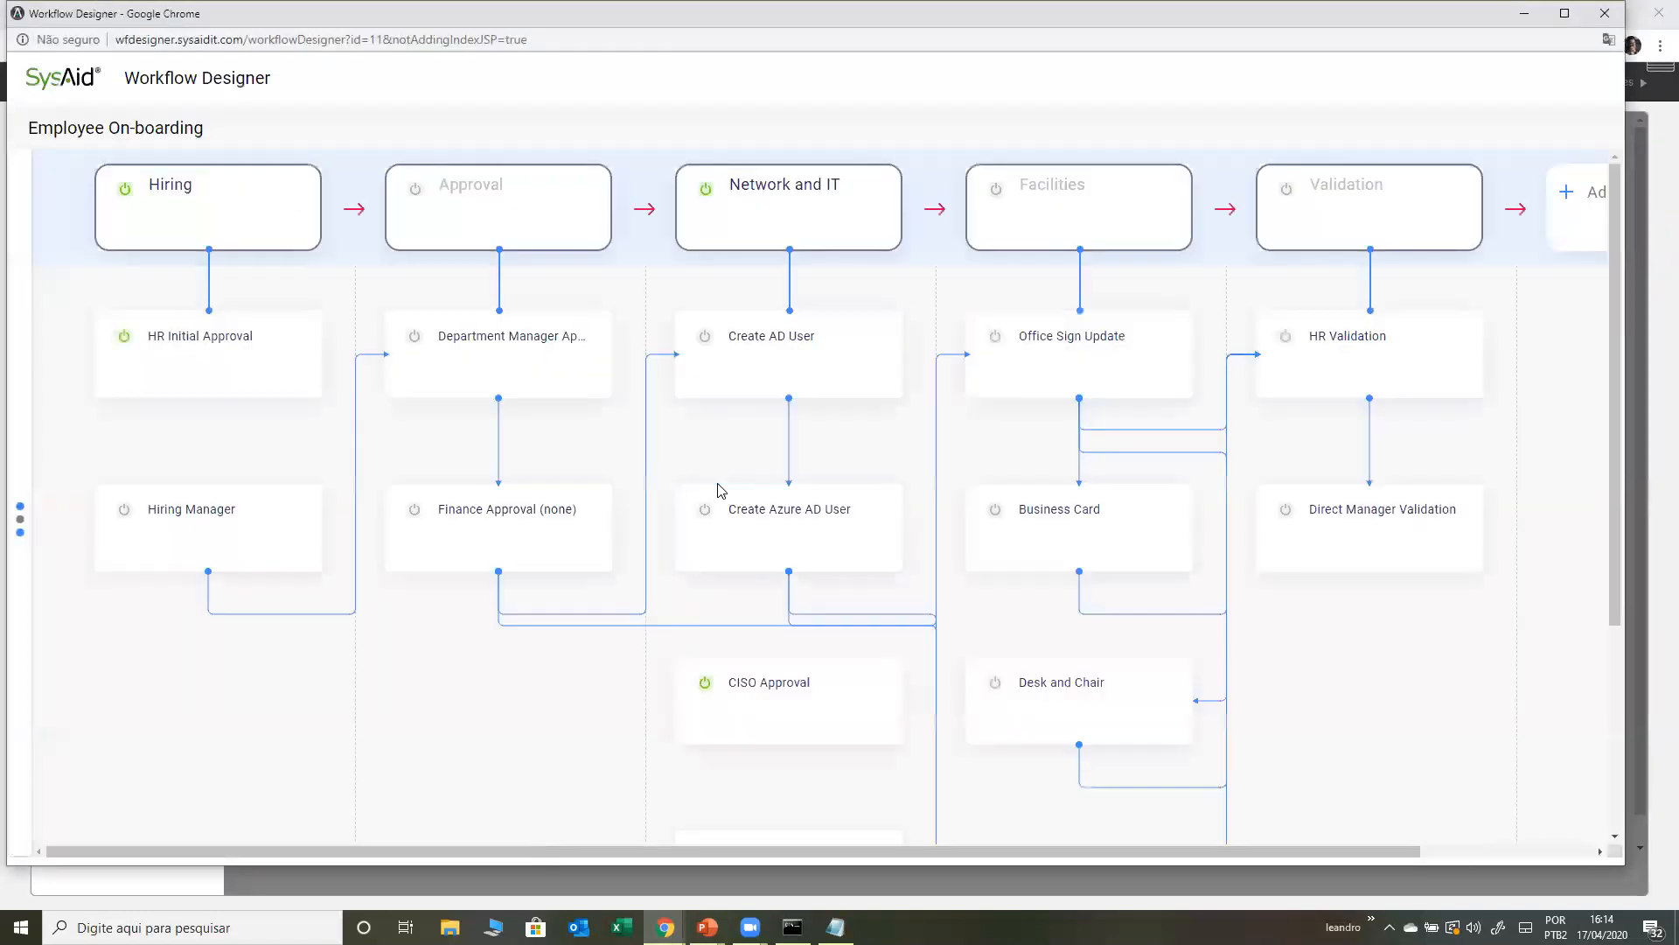
scroll(934, 600, down, 5)
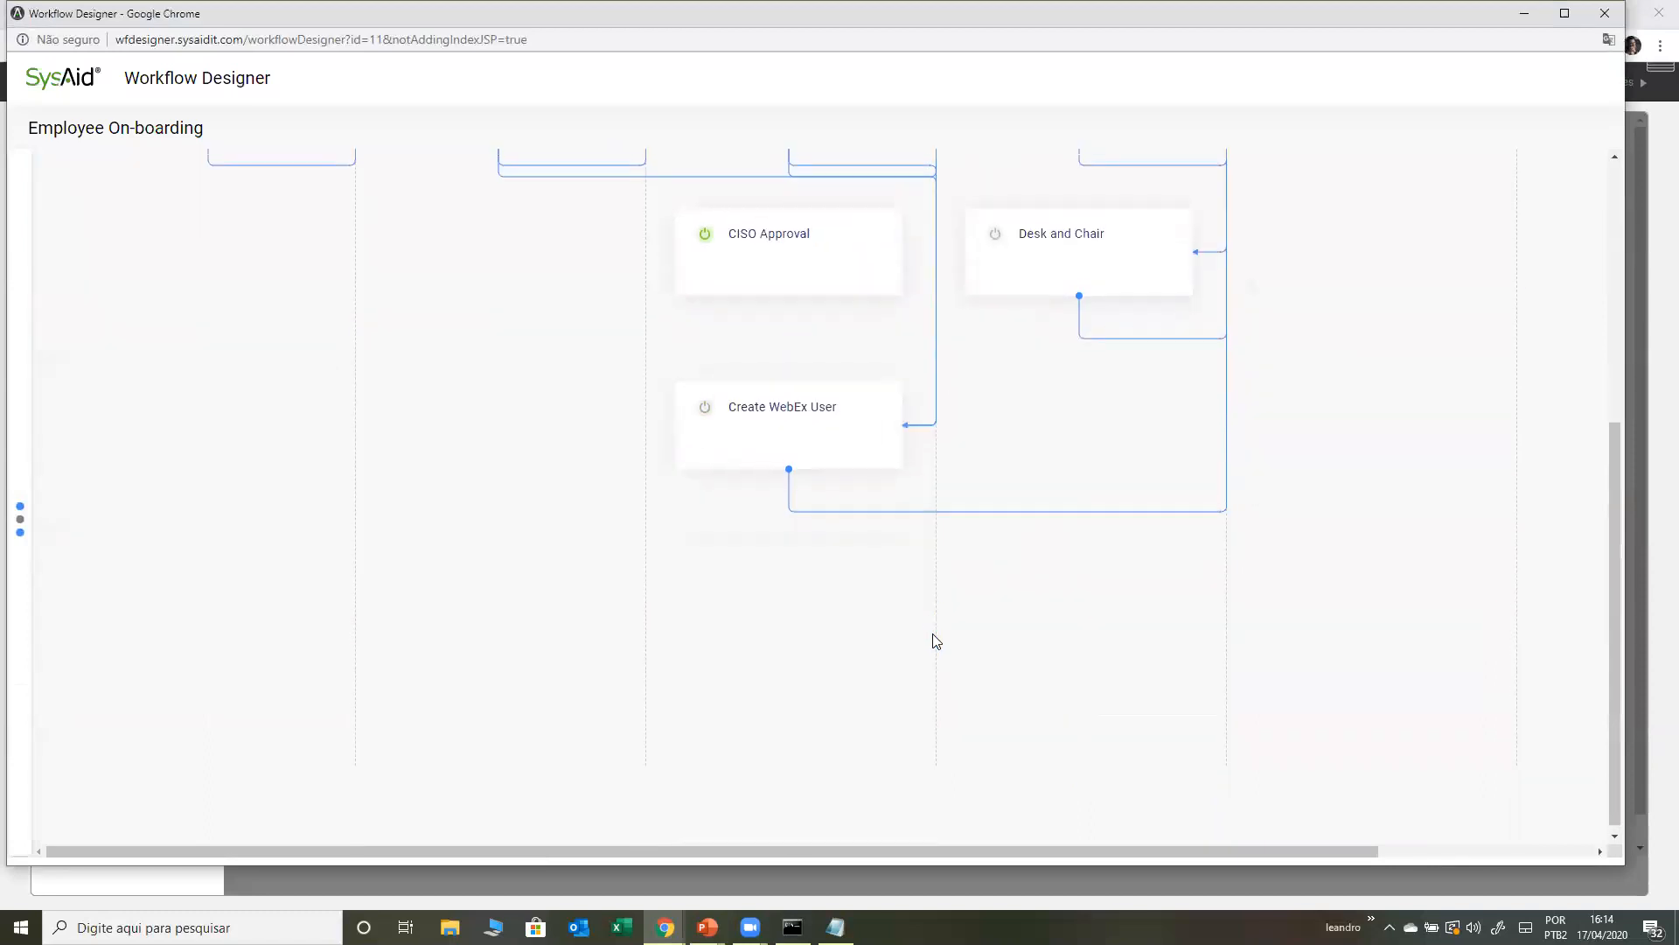
scroll(936, 642, up, 5)
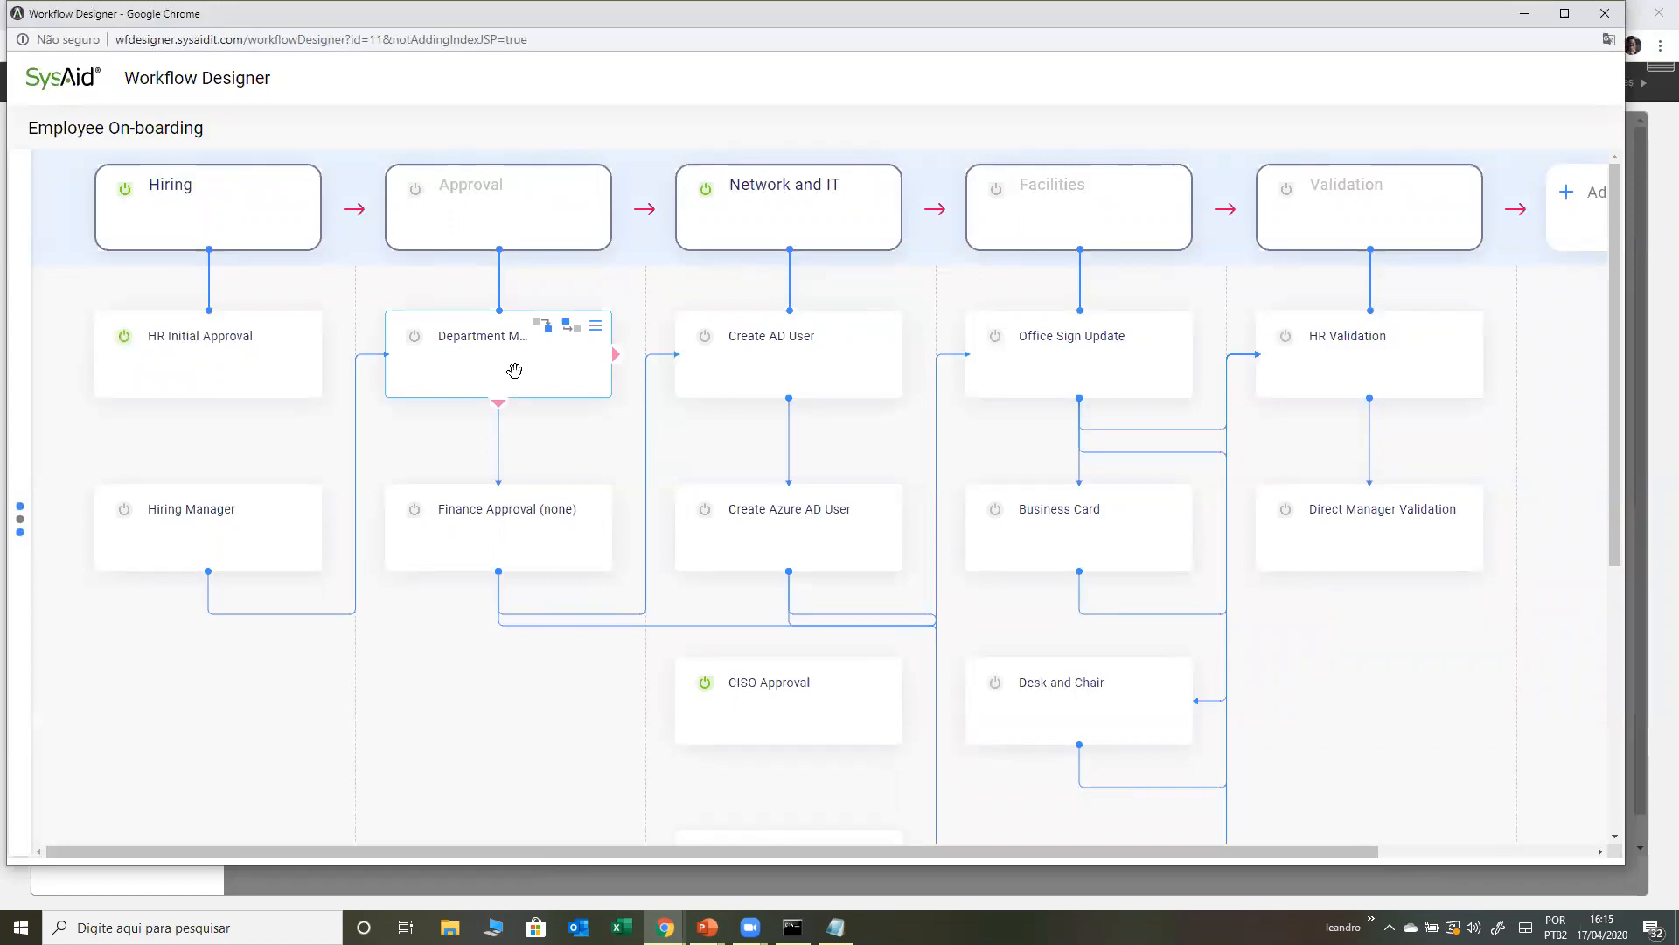
- Add the Analyze action item between HR Initial Approval and Hiring Manager in the Hiring stage, and close the Workflow Designer
click(19, 514)
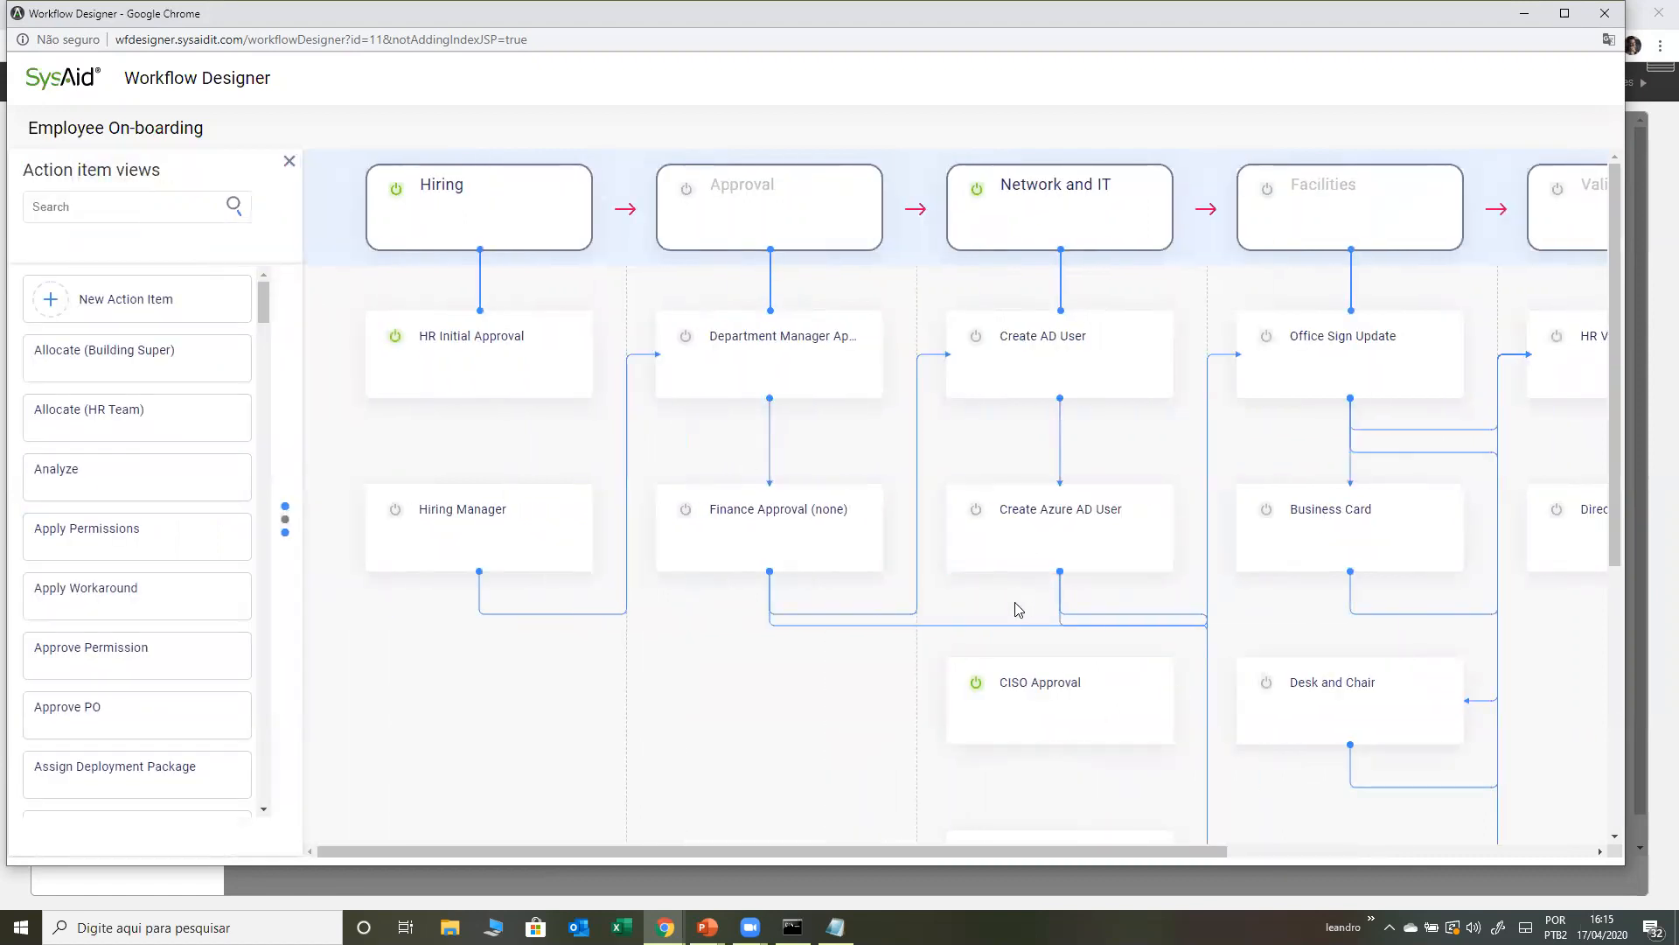
mouse_move(264, 296)
mouse_down()
mouse_move(264, 330)
mouse_move(278, 290)
mouse_up()
drag(97, 480, 512, 532)
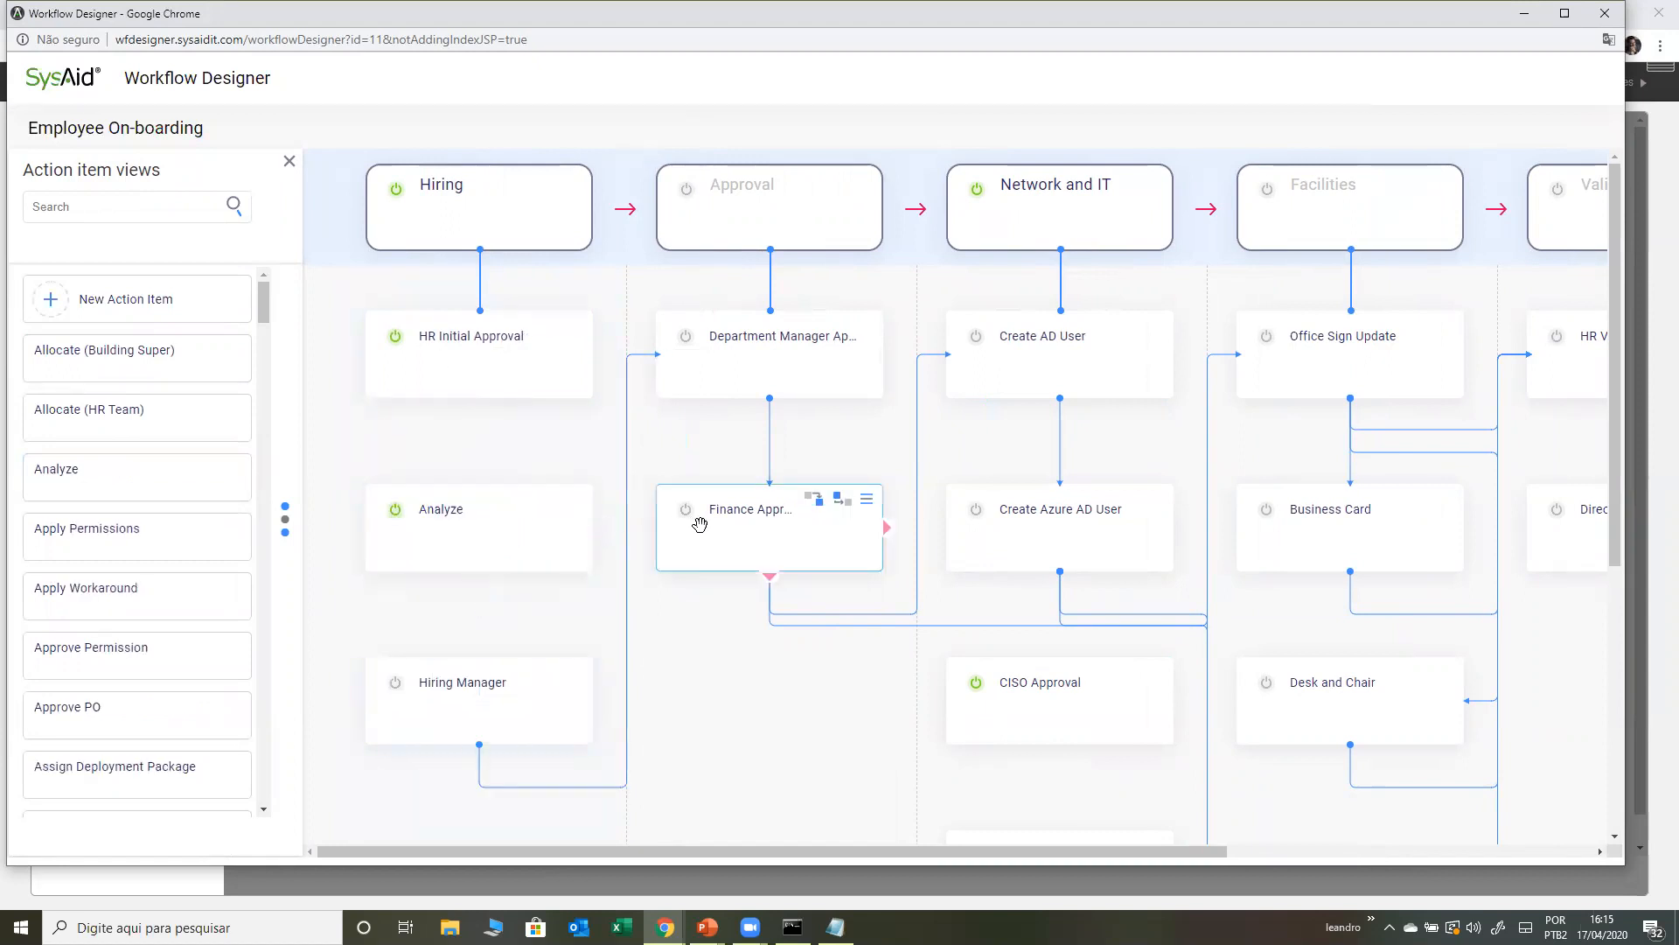
mouse_move(592, 533)
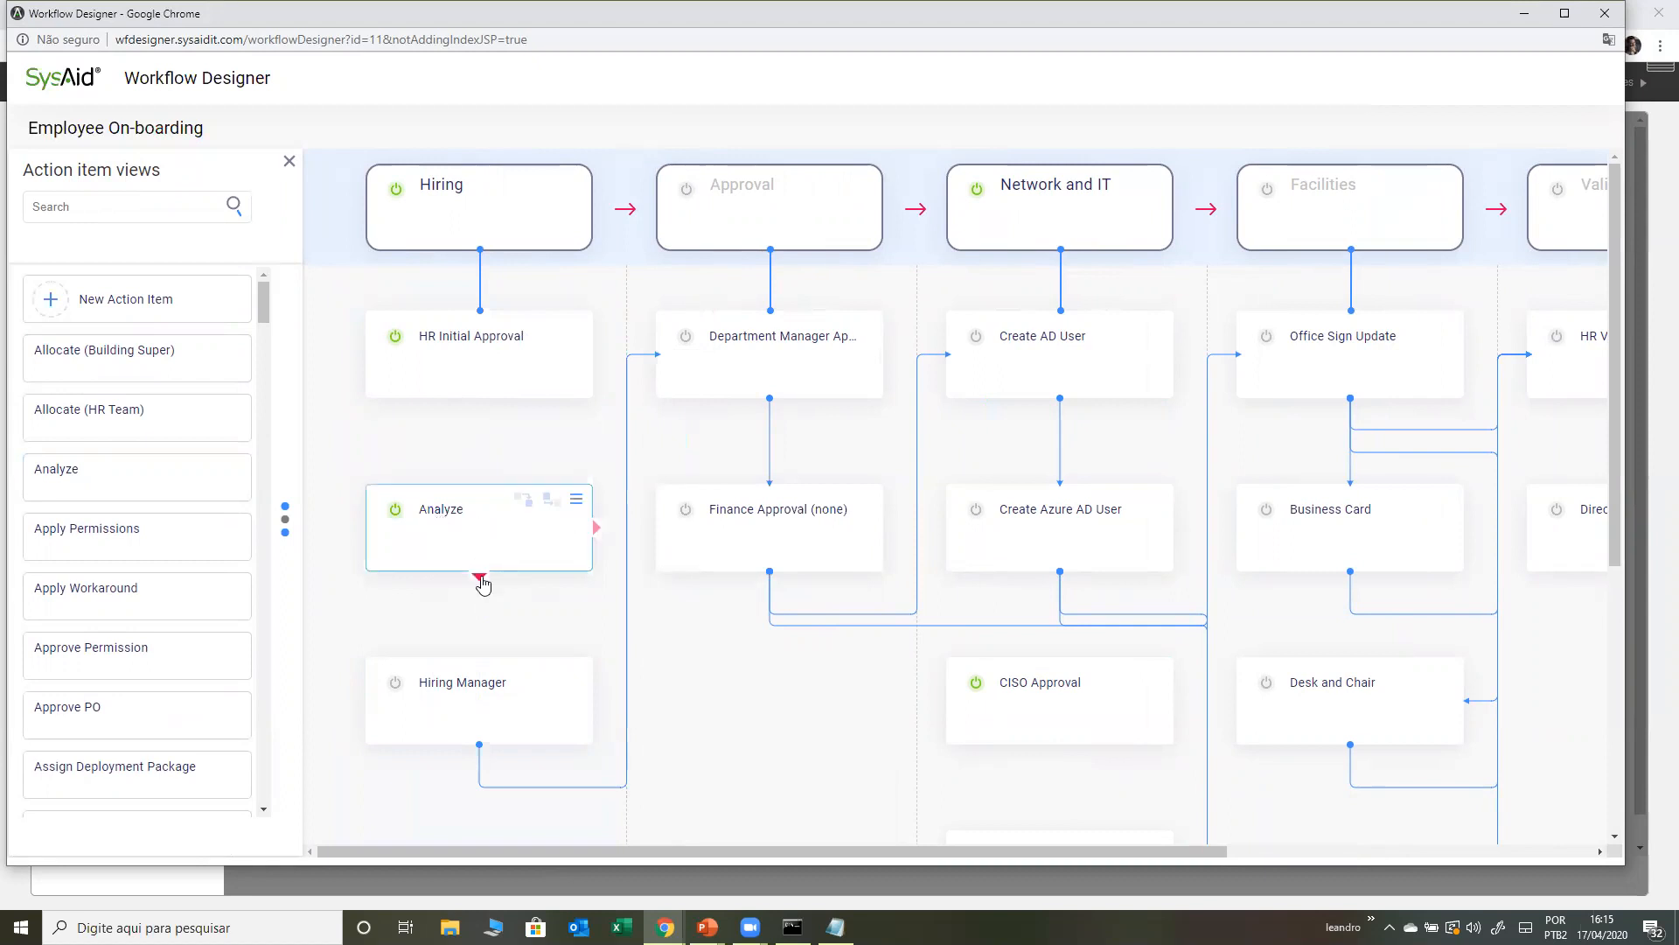
click(289, 163)
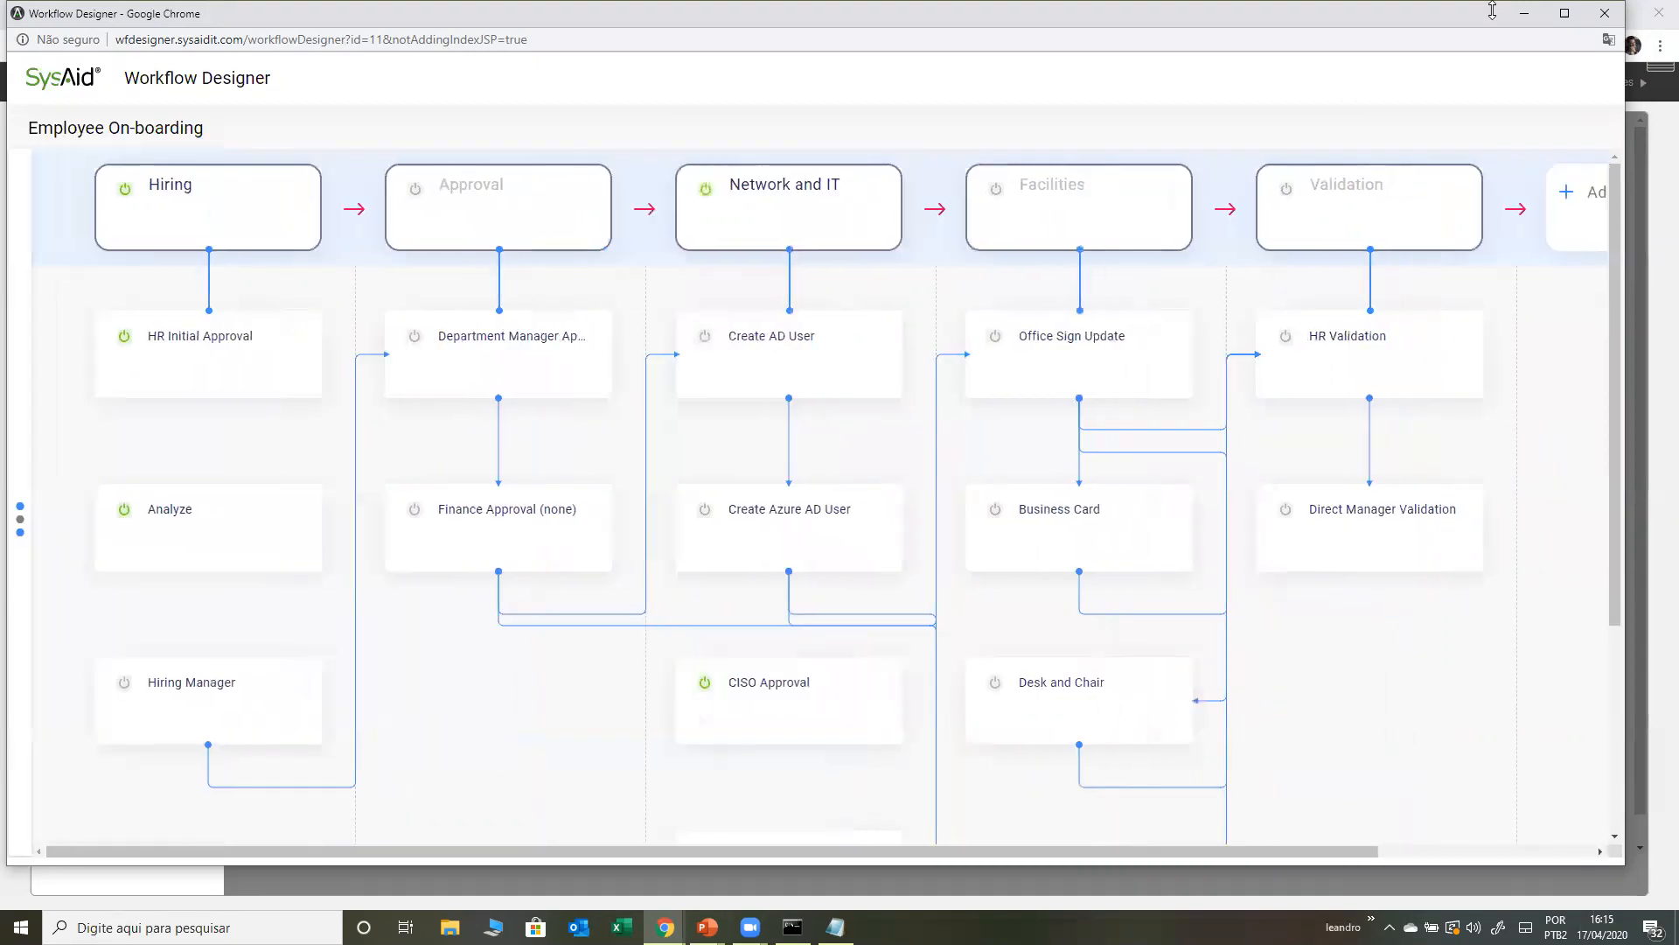
click(1605, 14)
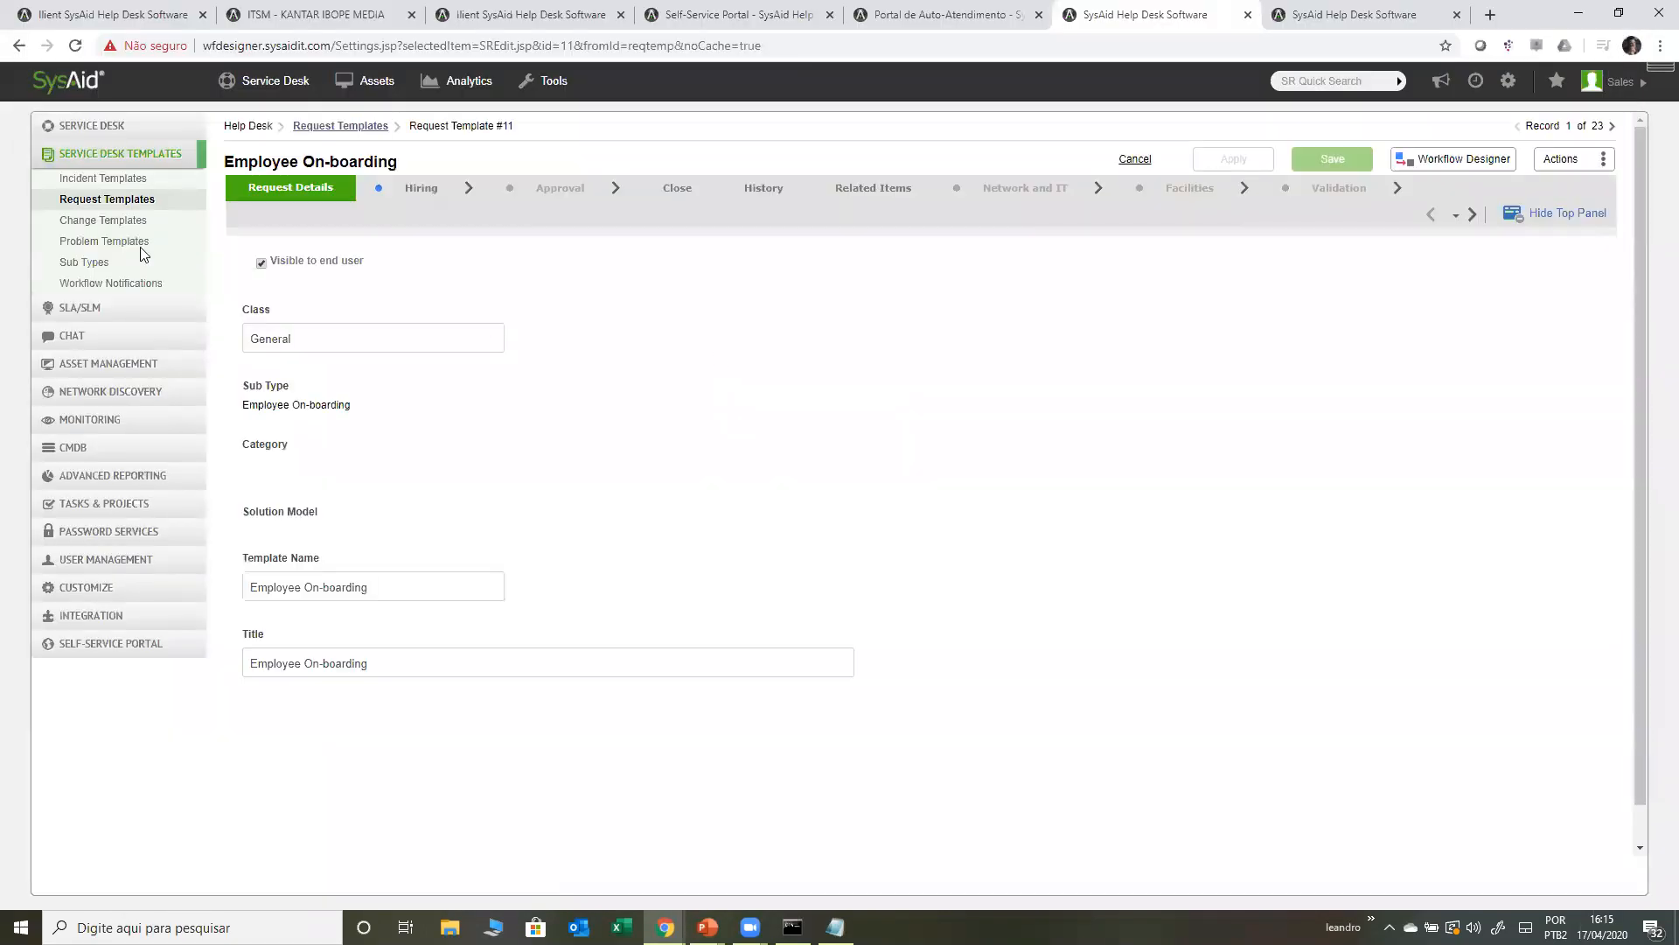
- Create a new request template with the template name "aprovacao" and save it
click(175, 199)
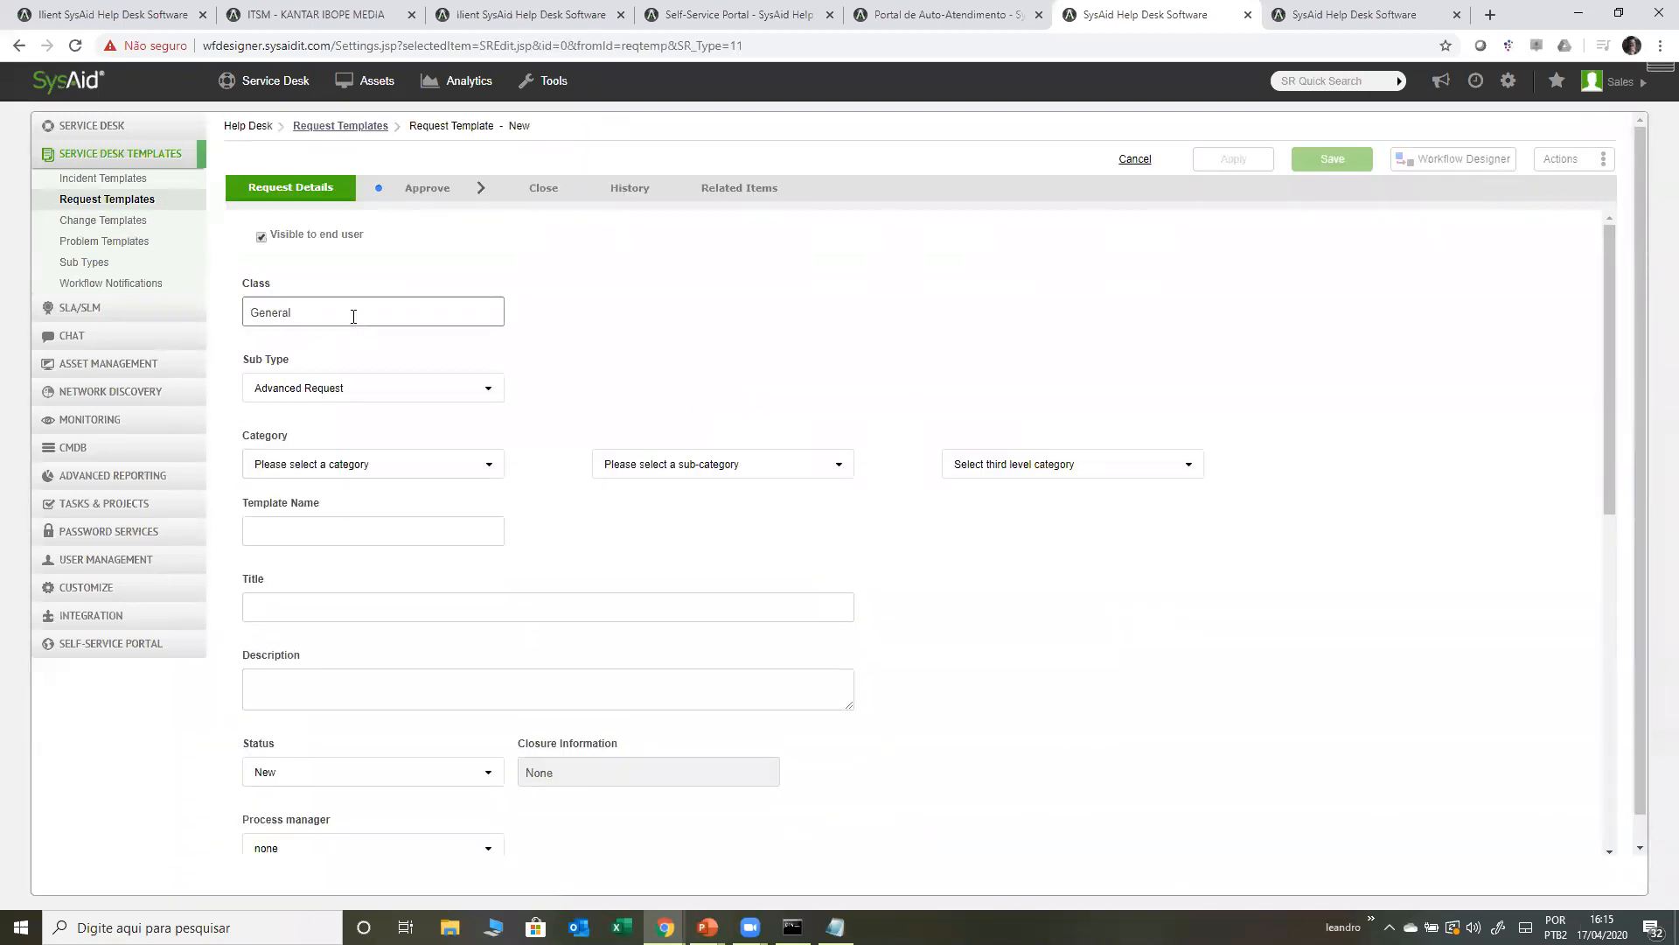
click(347, 533)
text(aprovacao)
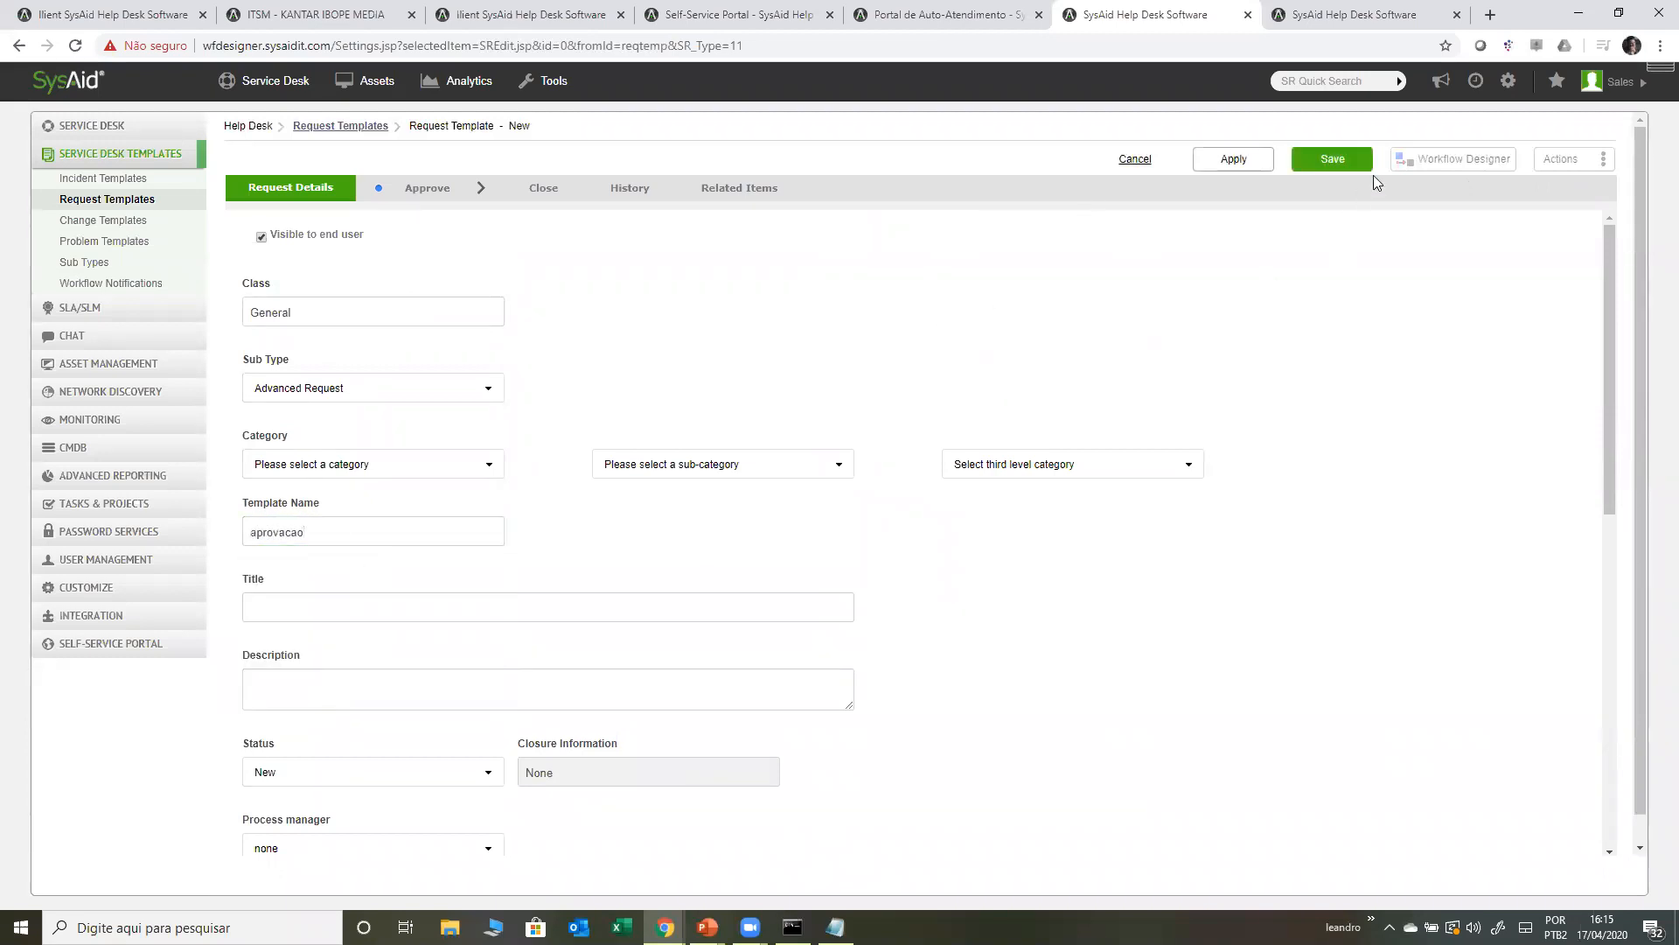
click(1338, 159)
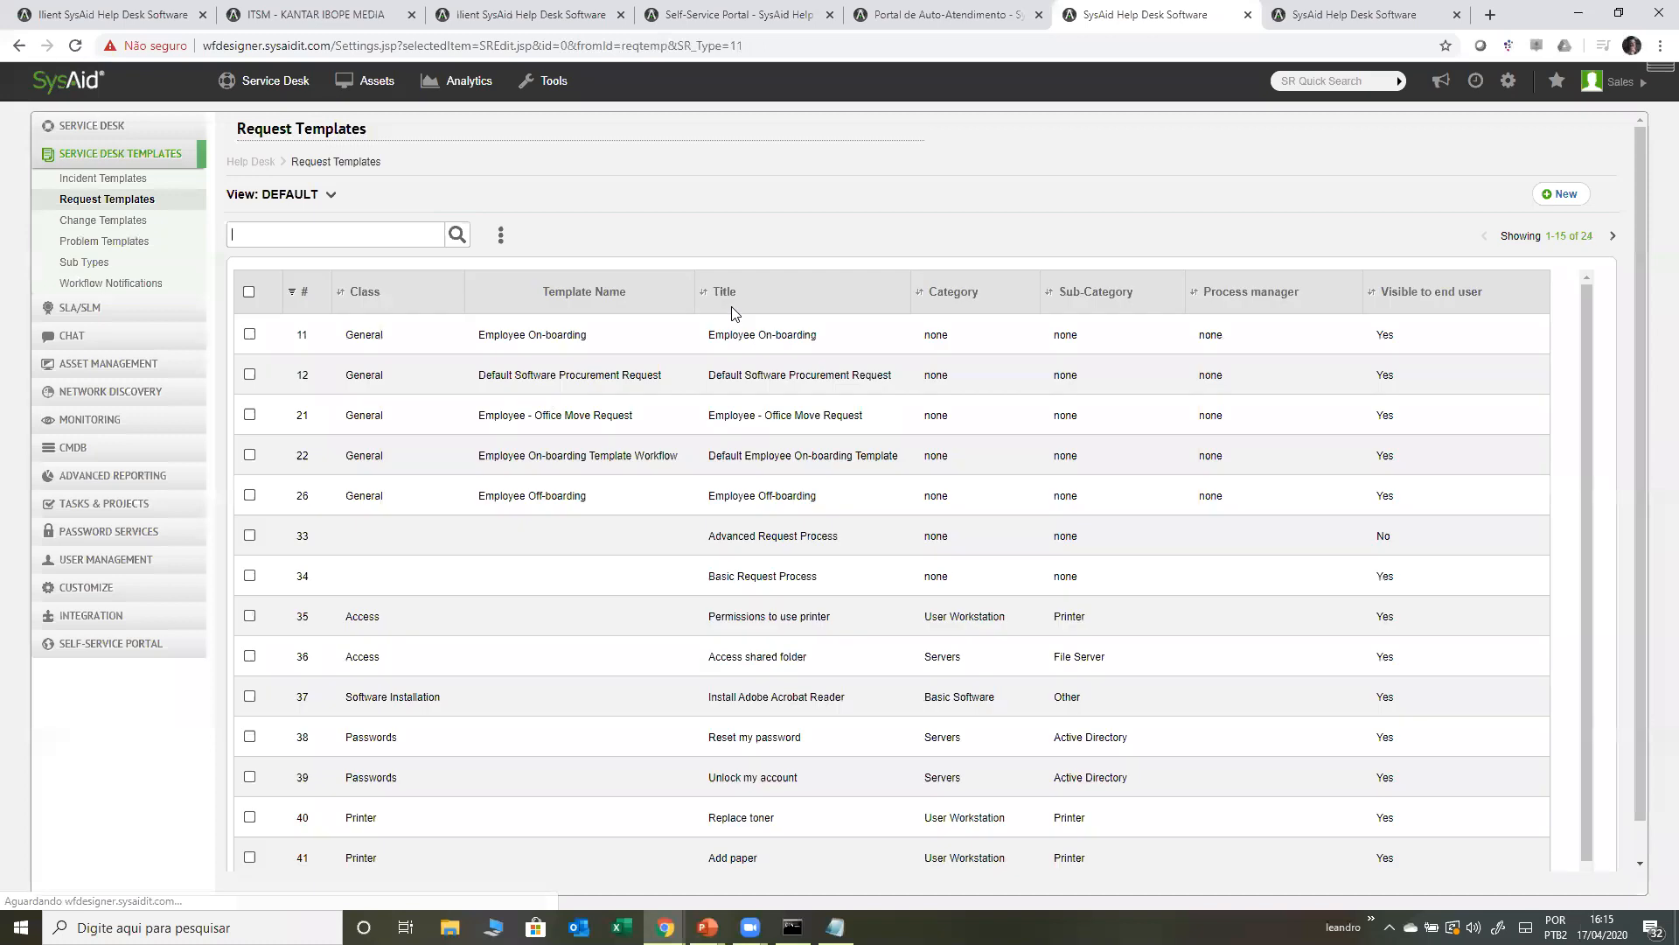
- Search the request templates for "aprovacao" and clear the search
click(332, 234)
text(aprovacao)
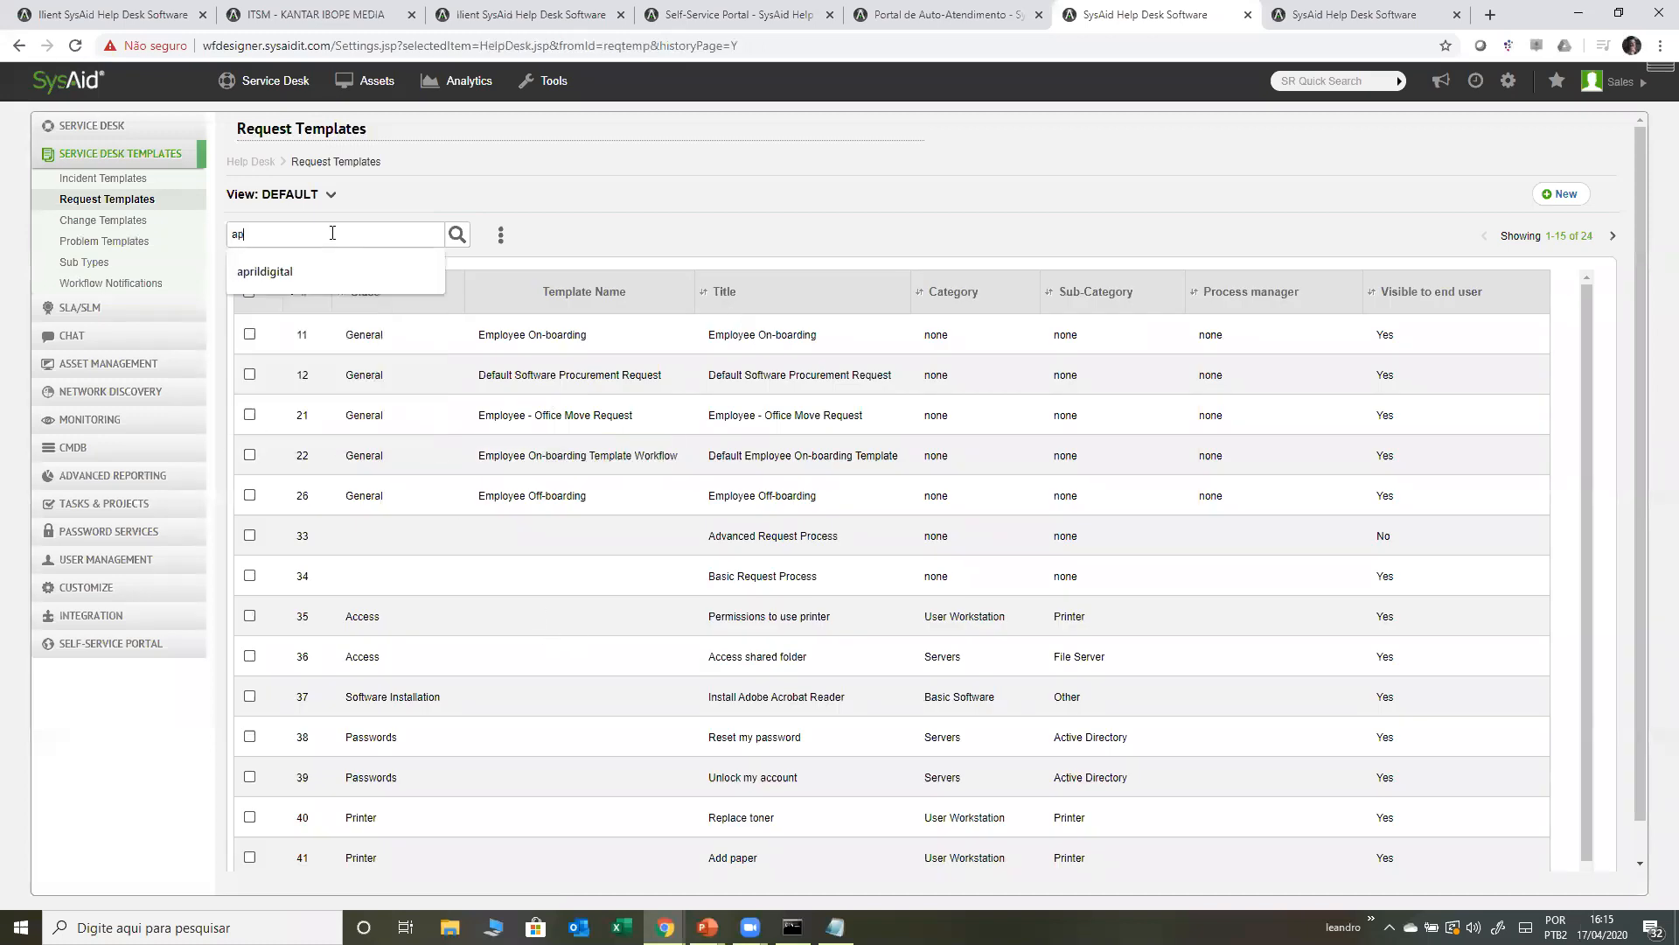
key(Return)
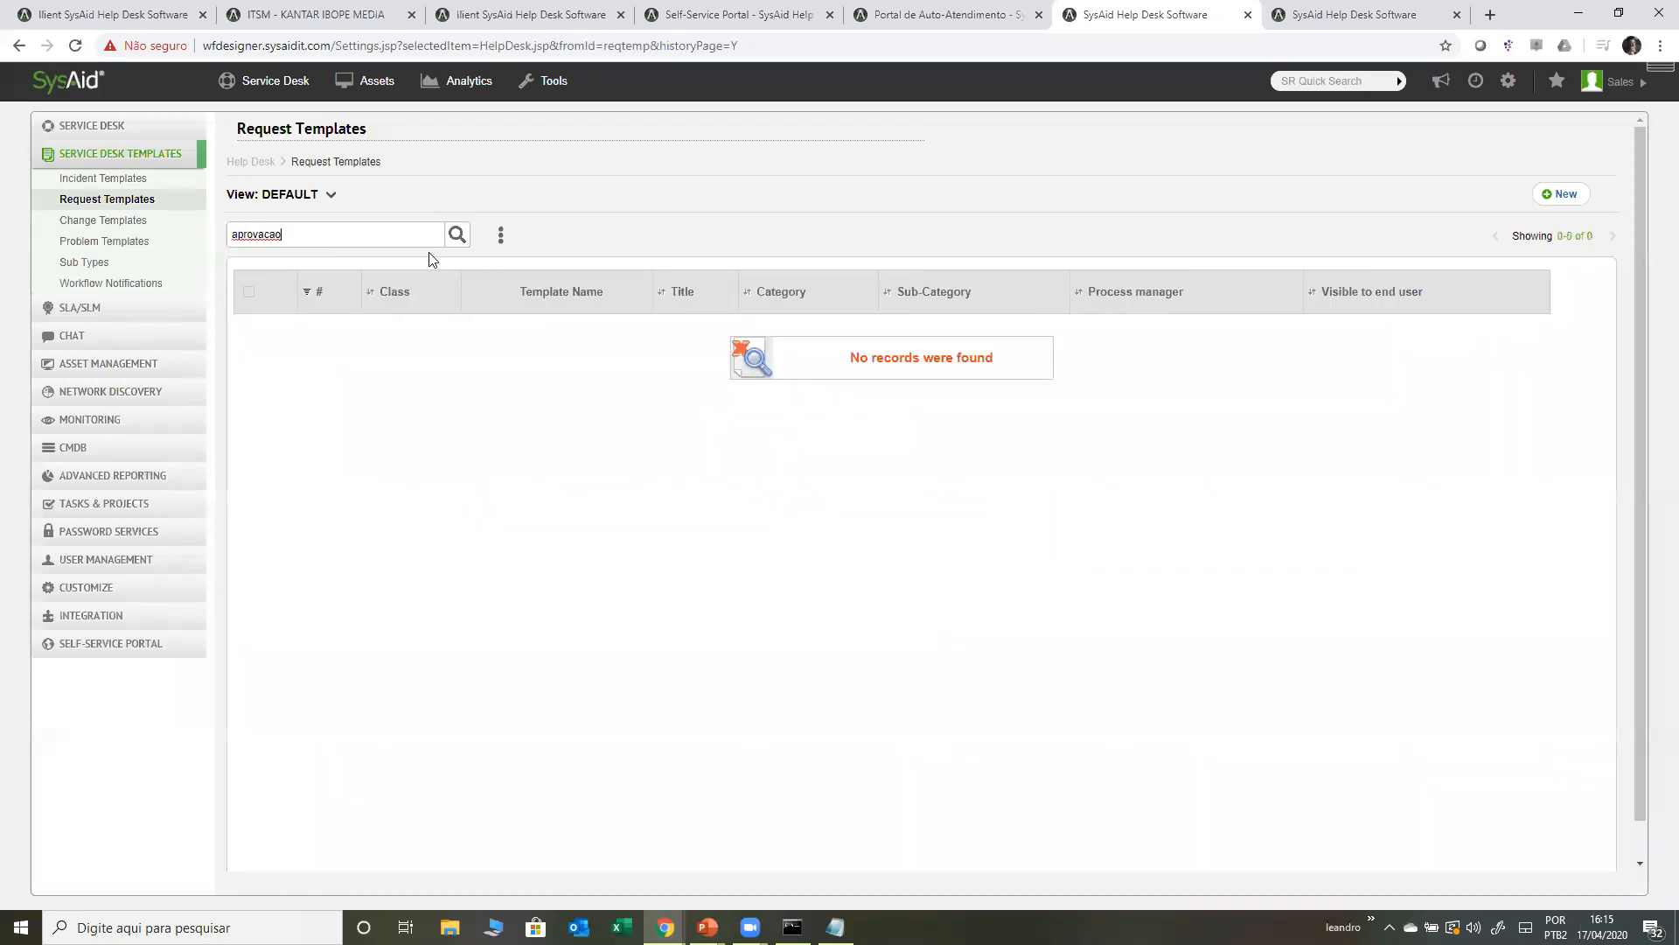
key(ctrl+a)
key(BackSpace)
key(Return)
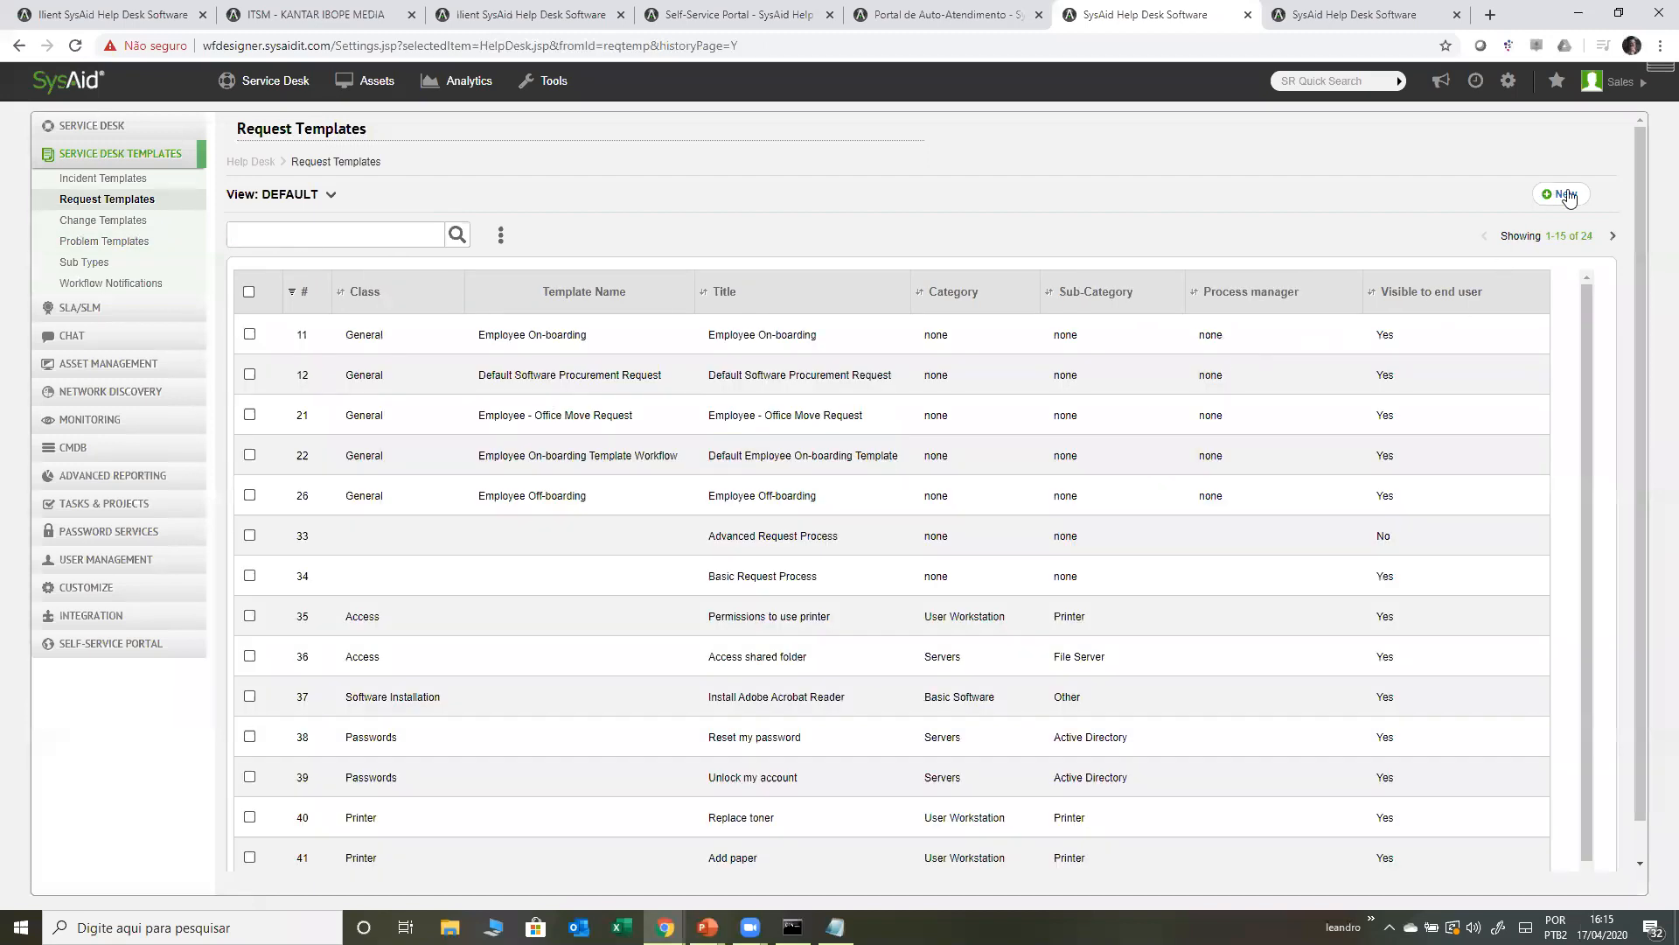
- Open the "aprovacao" template from the last page of the request templates and look through its request details
click(1612, 243)
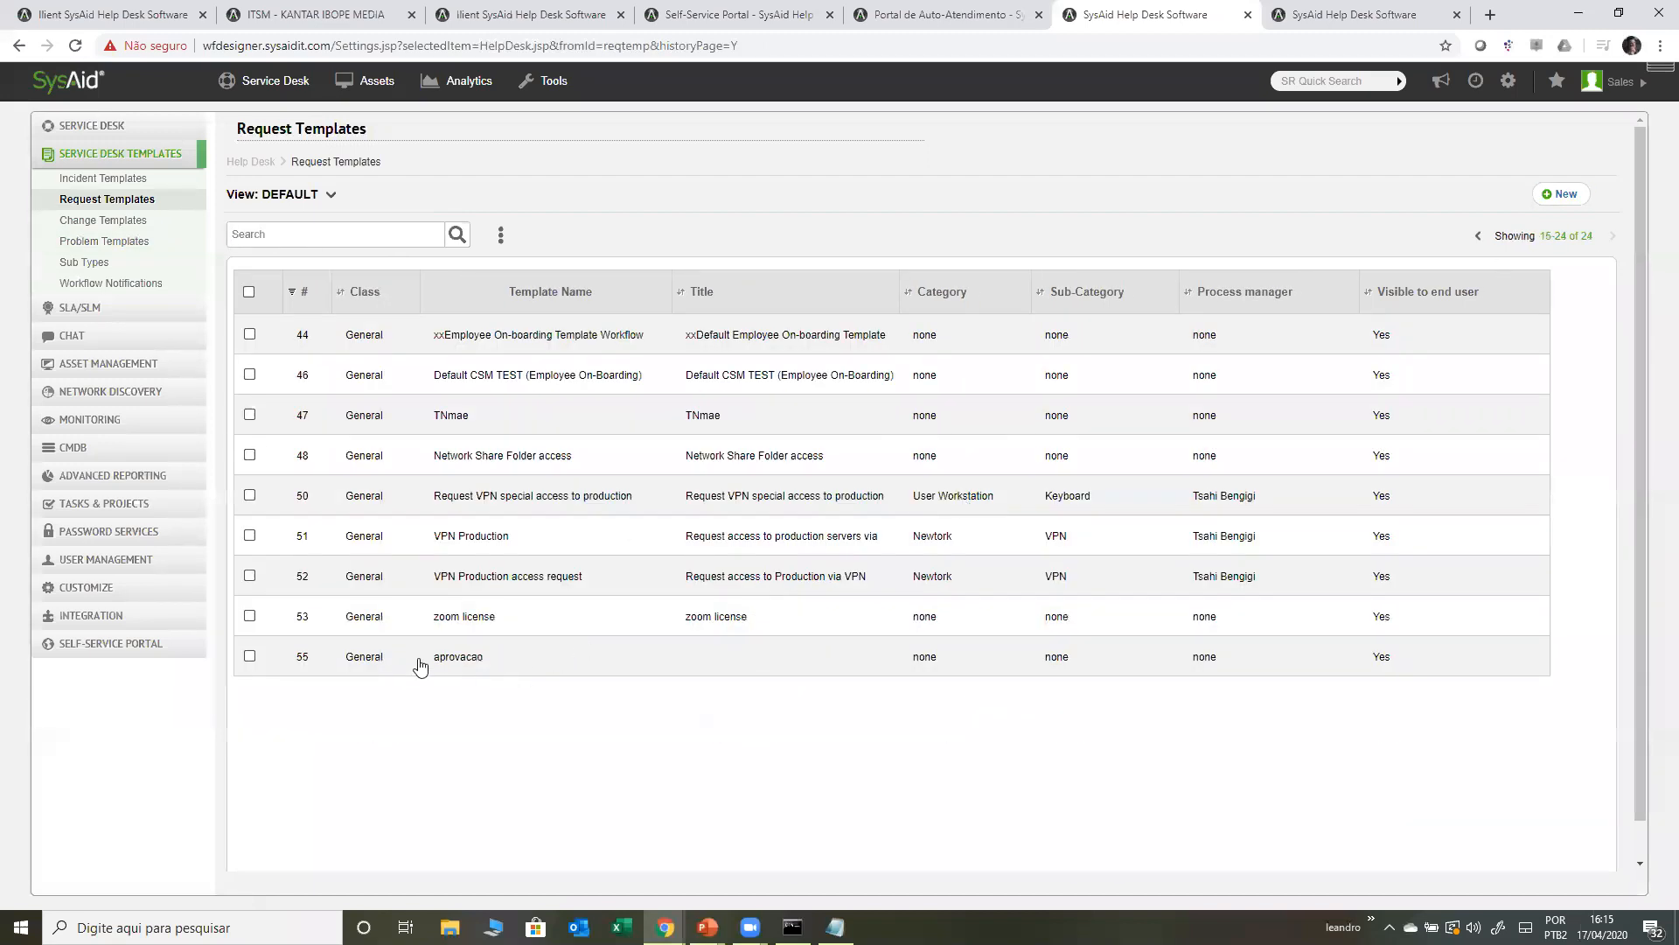
click(508, 659)
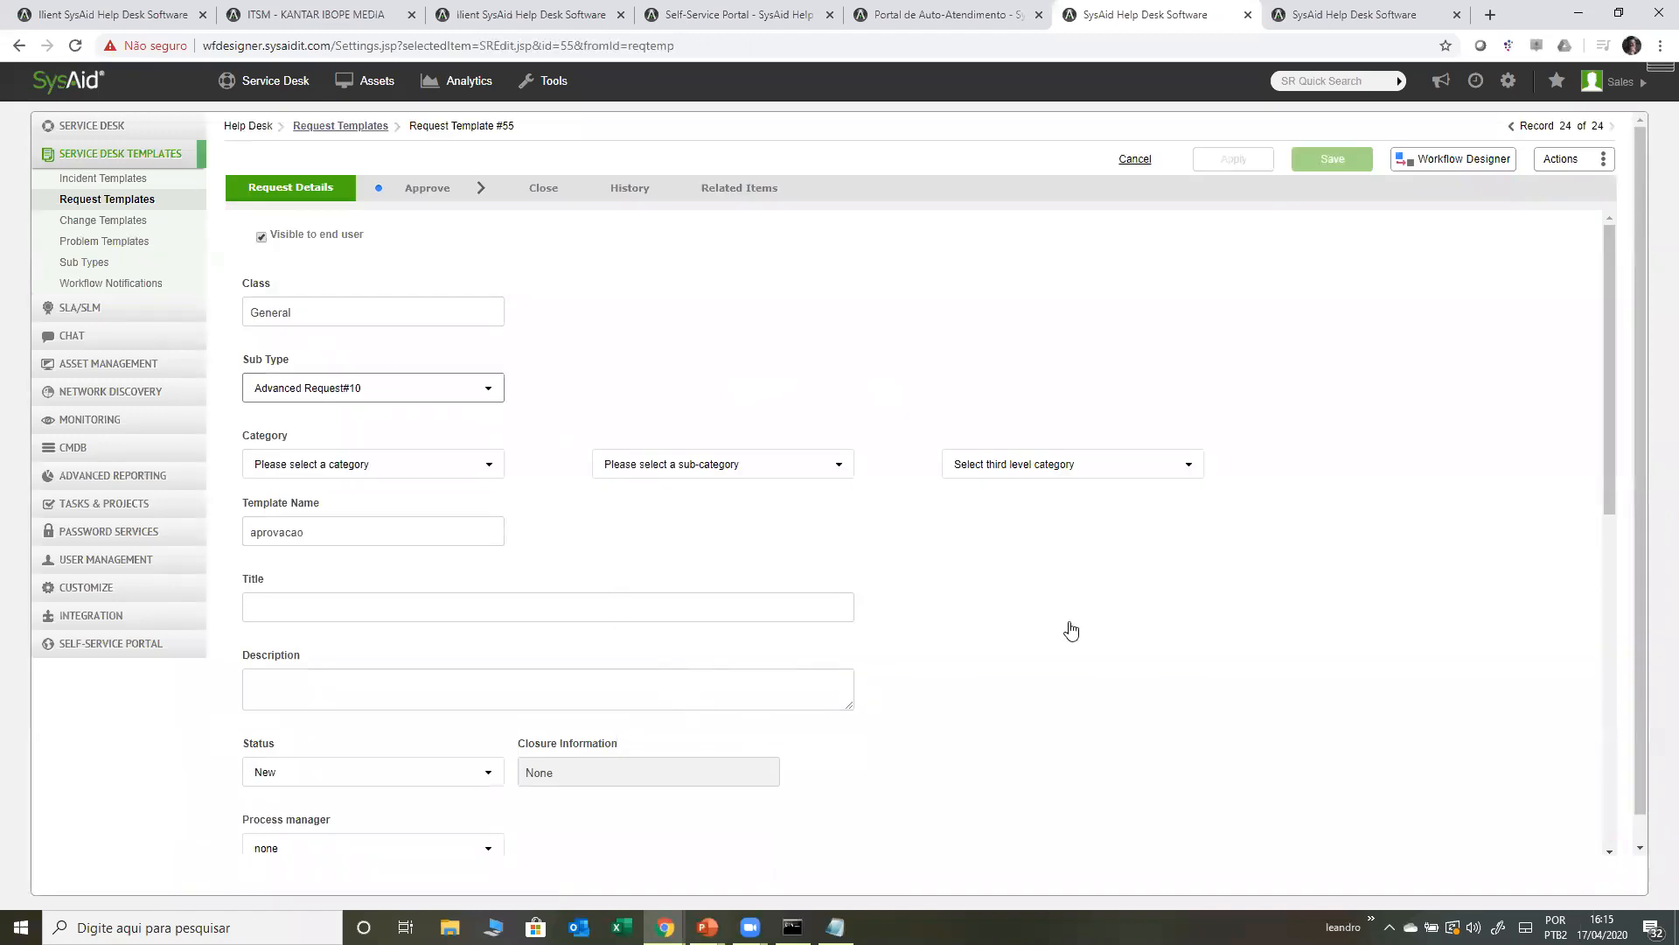
scroll(1277, 643, down, 5)
scroll(1270, 636, down, 1)
scroll(551, 525, down, 2)
scroll(659, 453, up, 9)
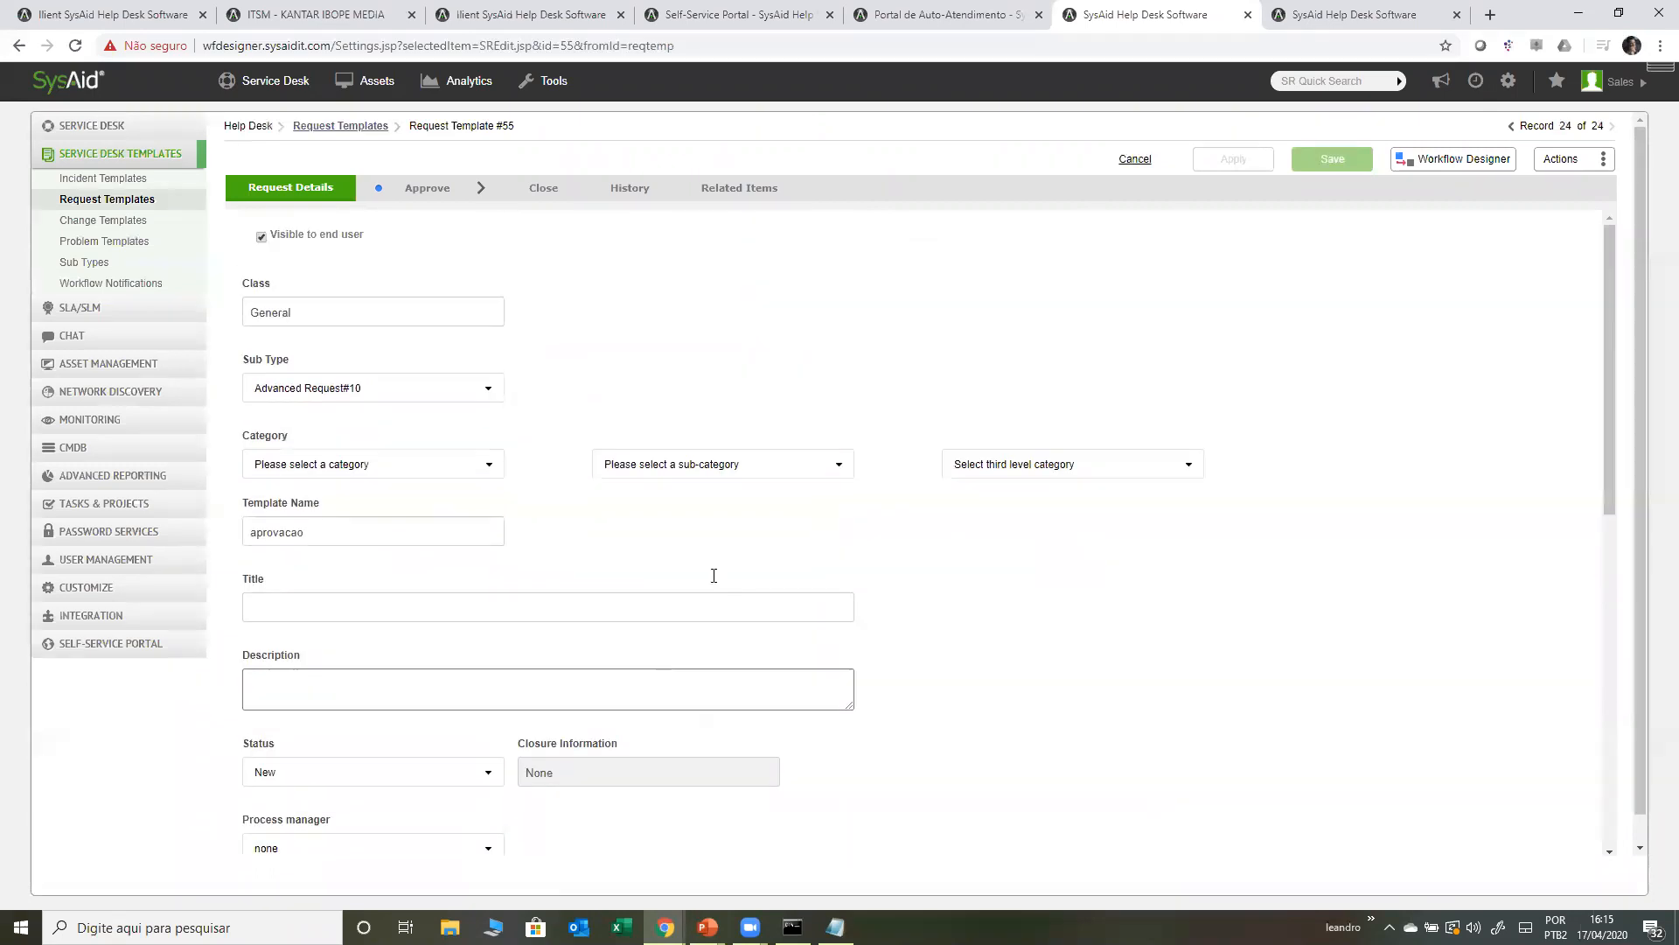
- Open the "aprovacao" template in a maximized Workflow Designer and show the available action item views
click(1459, 160)
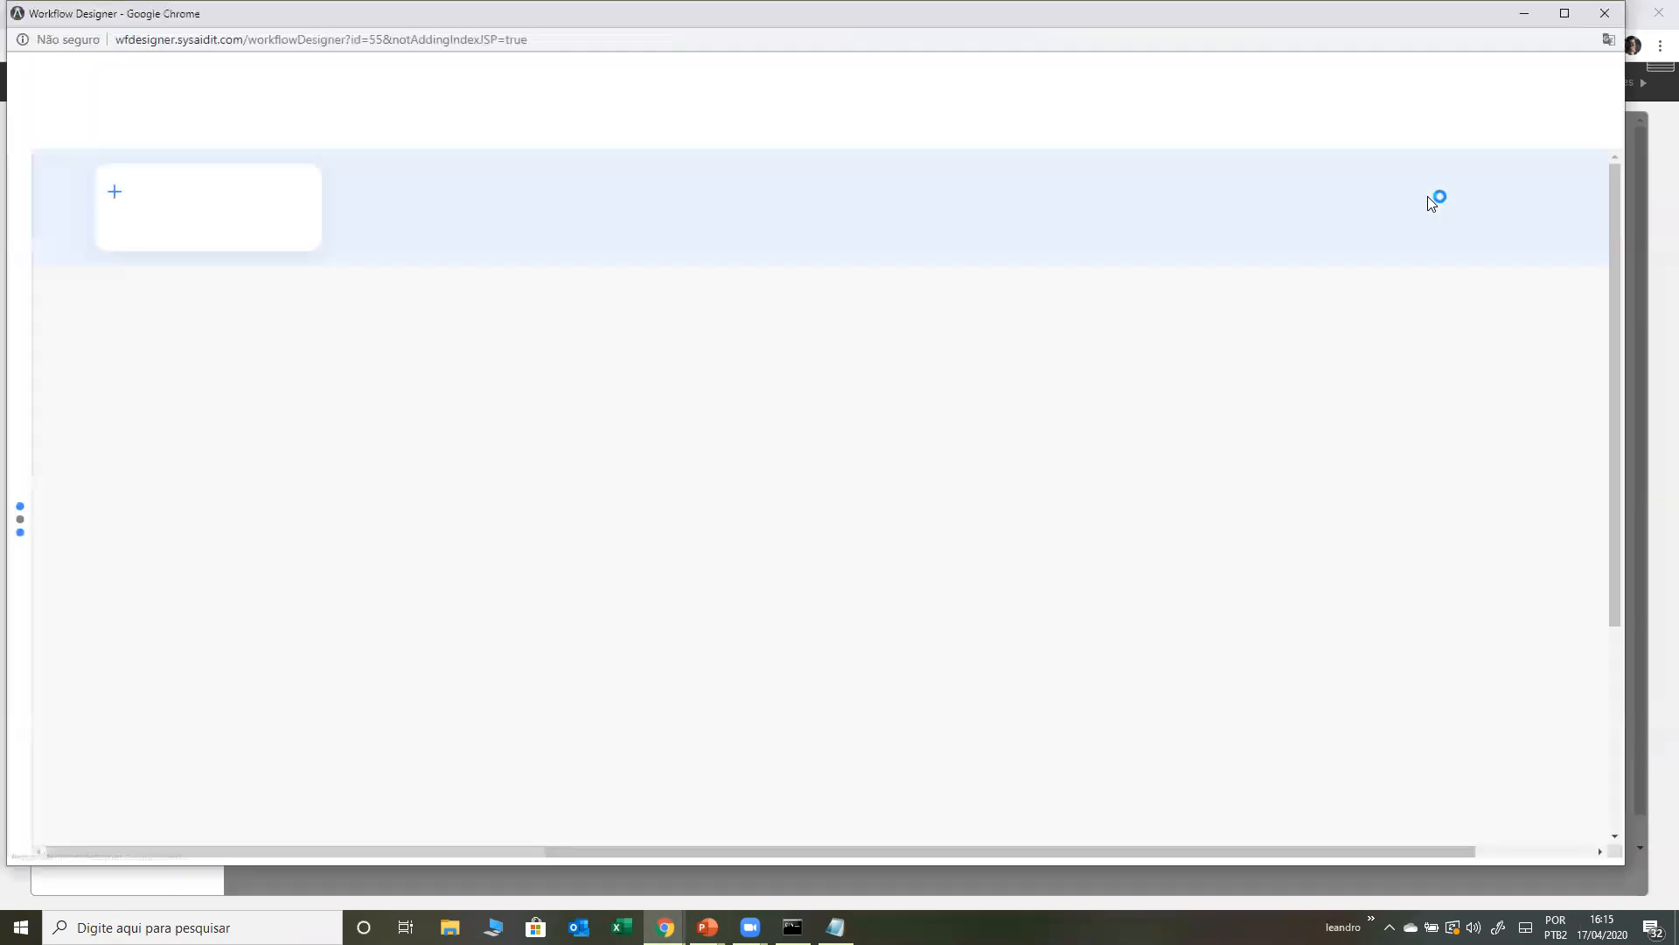
double_click(779, 18)
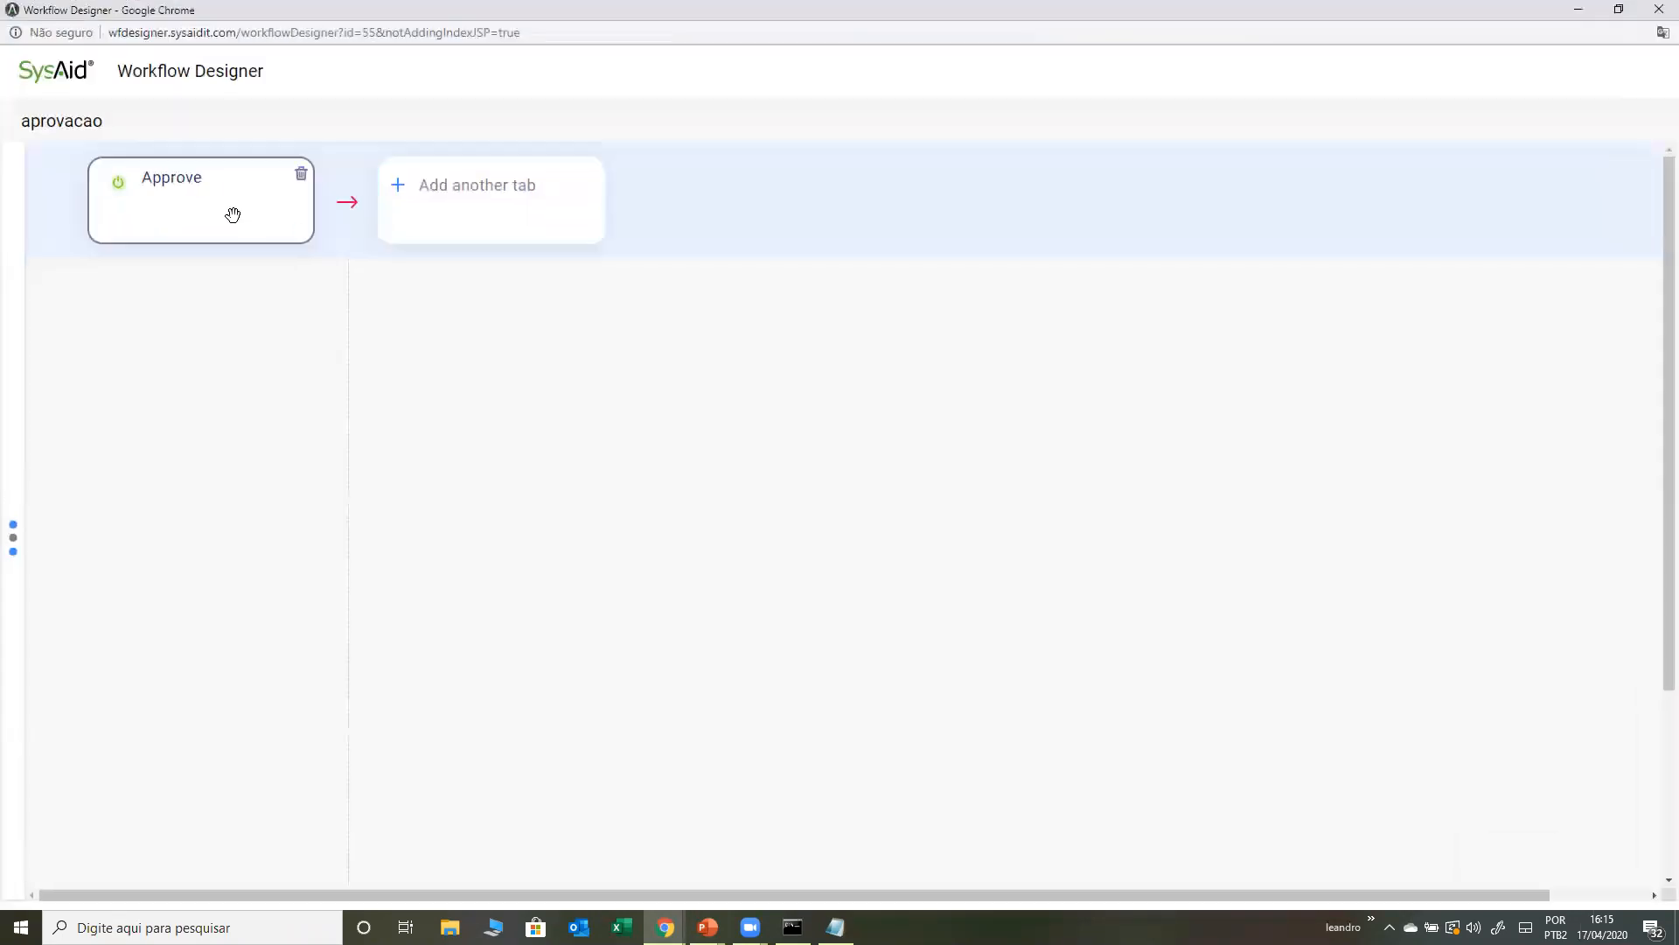
click(14, 312)
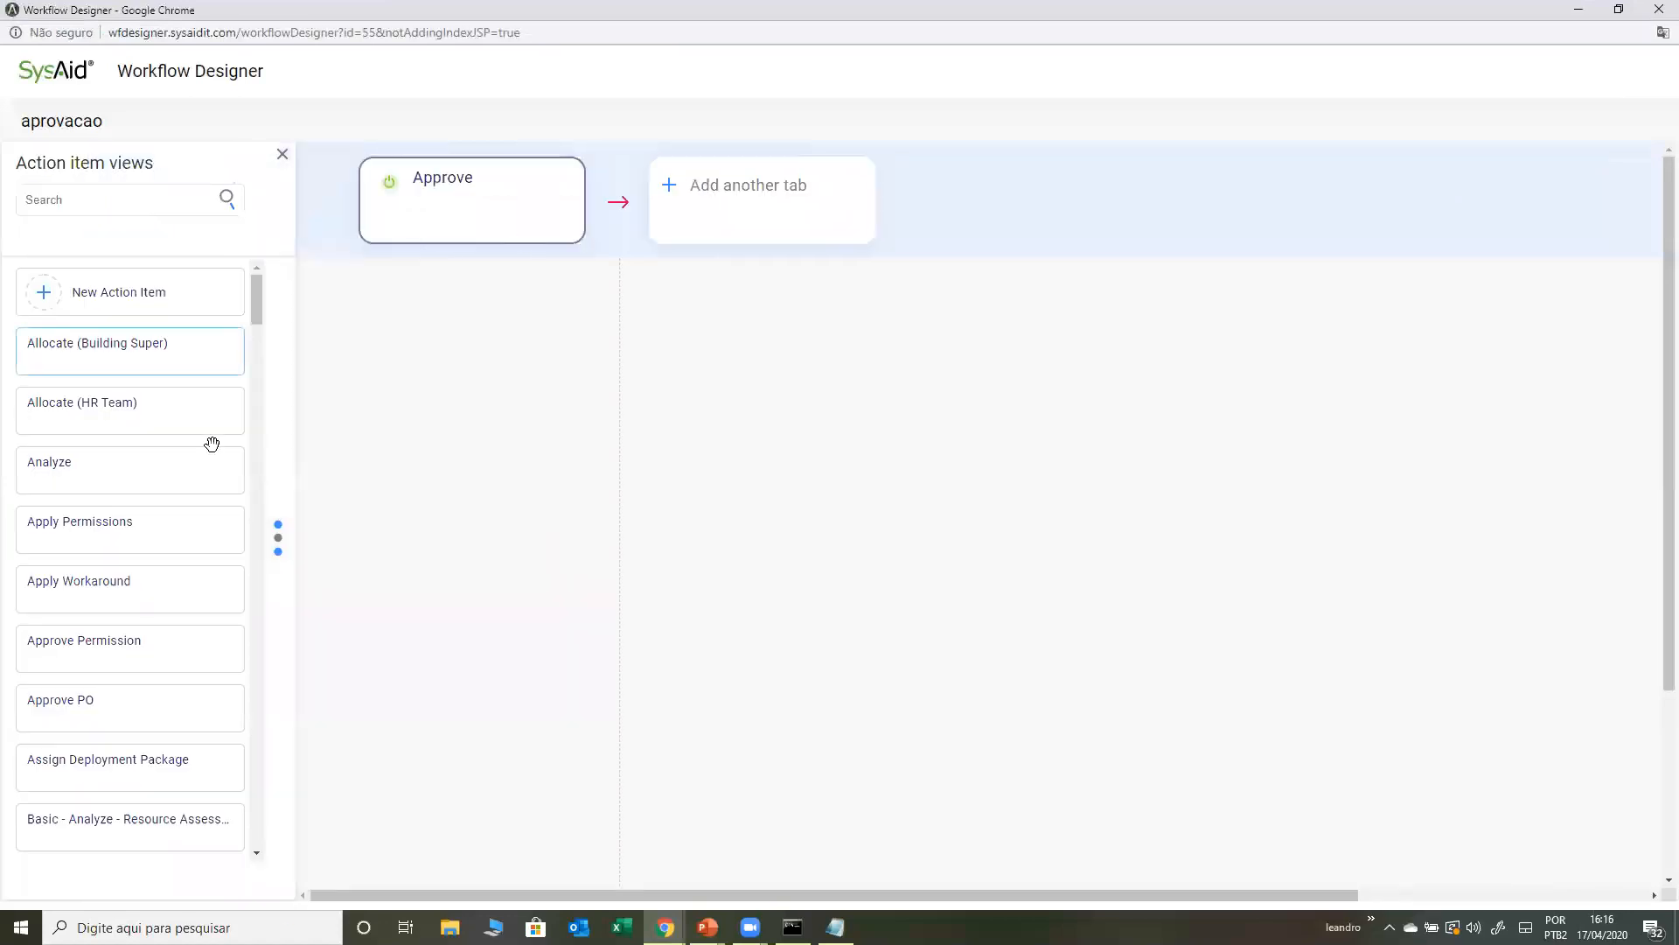
- Rename the workflow's first tab from "Approve" to "Analise"
click(487, 178)
drag(480, 184, 254, 168)
text(Ana)
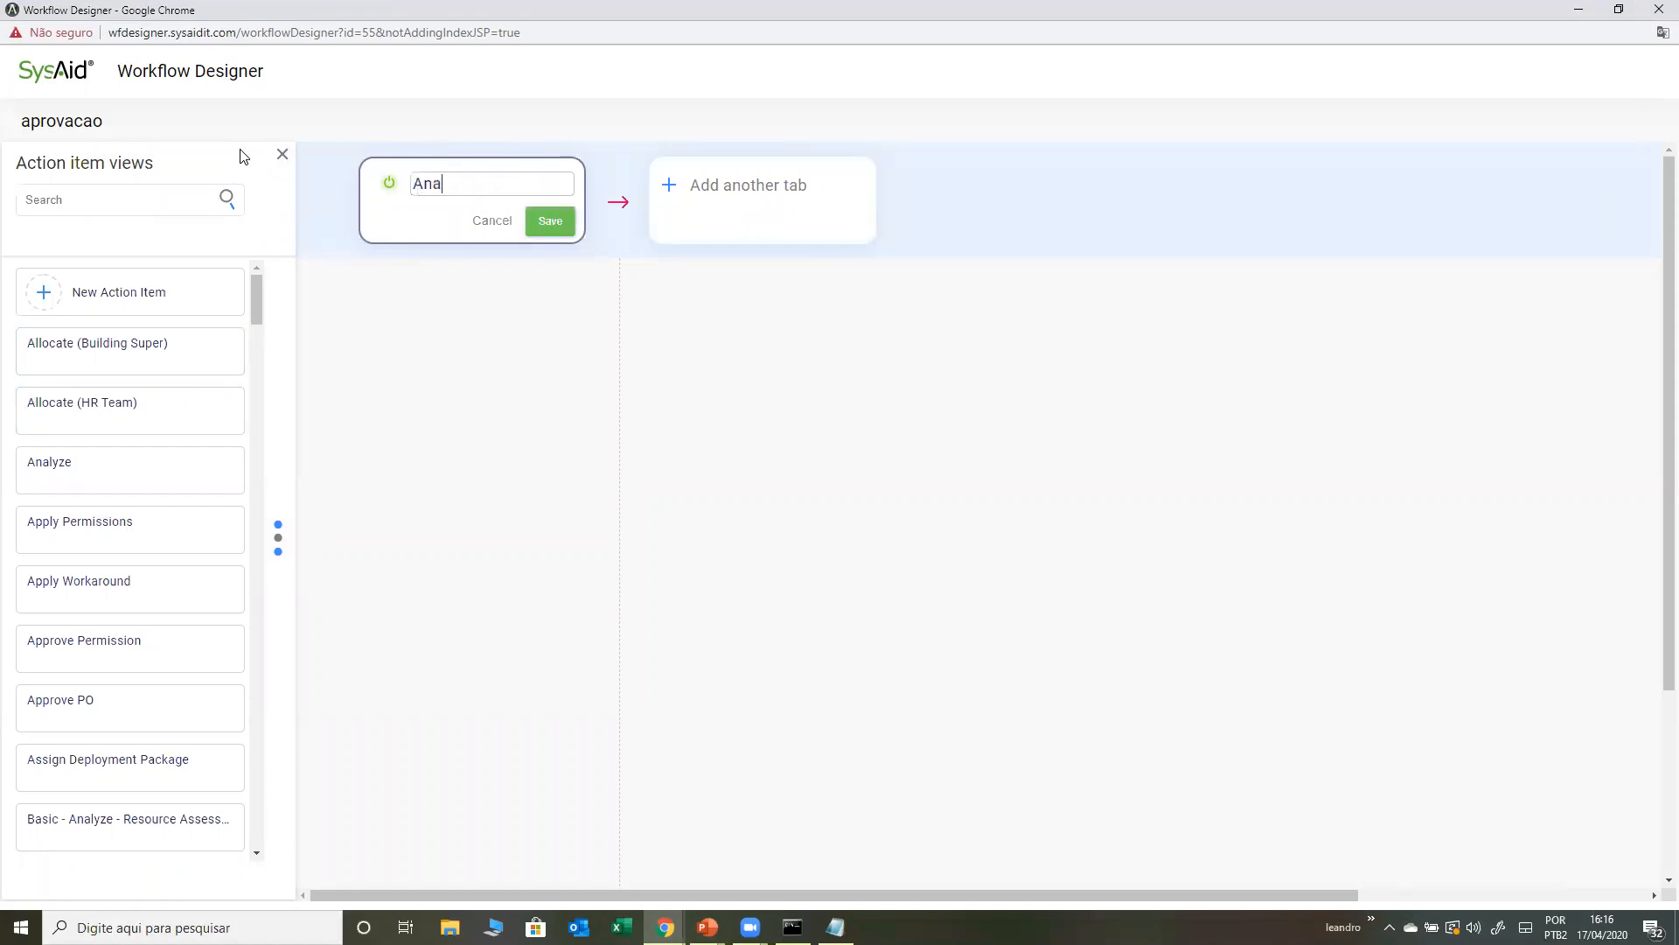
key(Return)
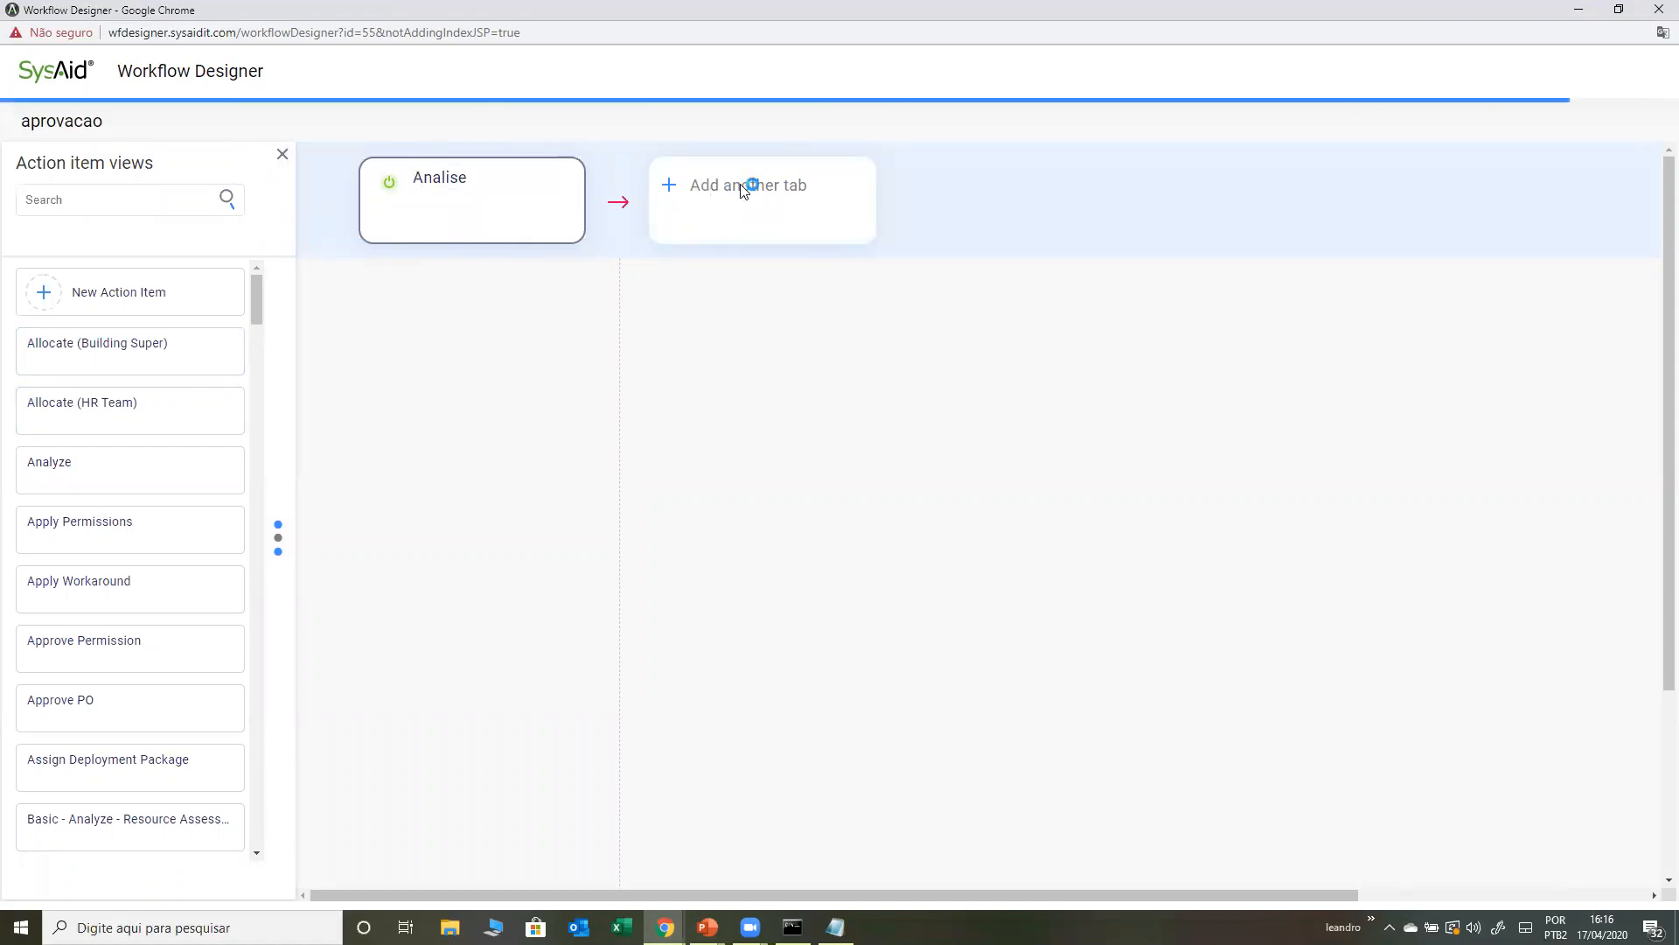
- Add a second workflow tab with the caption "Aprovação" after the Analise tab
key(Caps_Lock)
key(Caps_Lock)
click(757, 193)
text(Apriova)
key(BackSpace)
key(BackSpace)
key(BackSpace)
key(BackSpace)
text(provação)
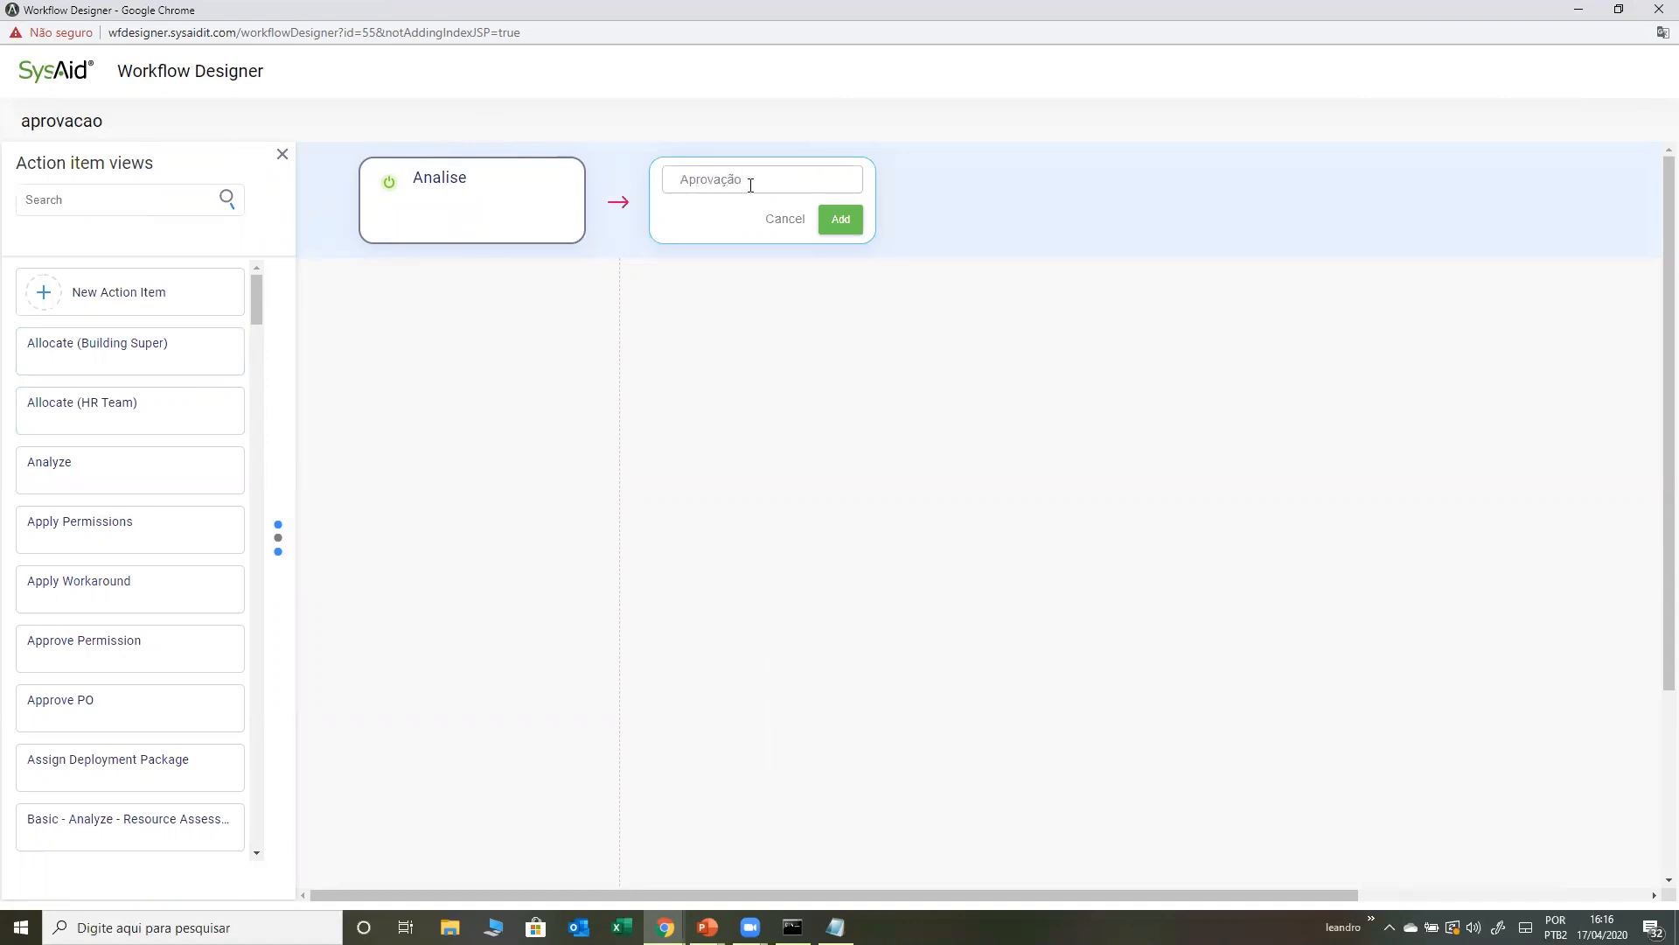
key(Return)
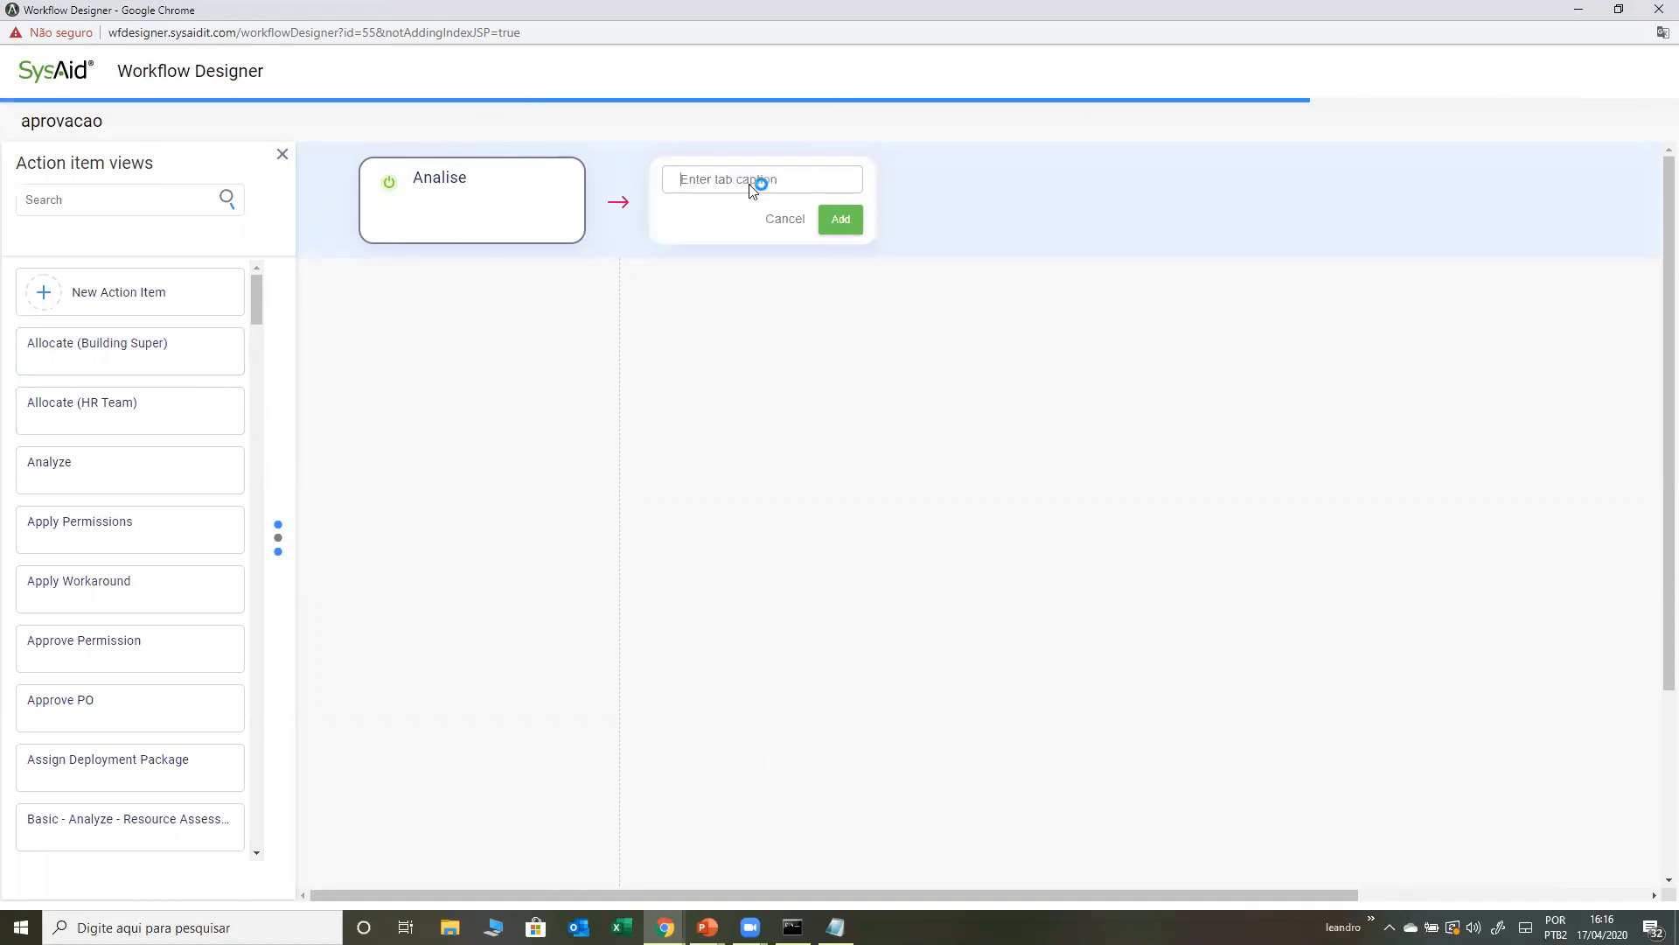
- Add a third workflow tab with the caption "Revisão" after the Aprovação tab
text(Revisão)
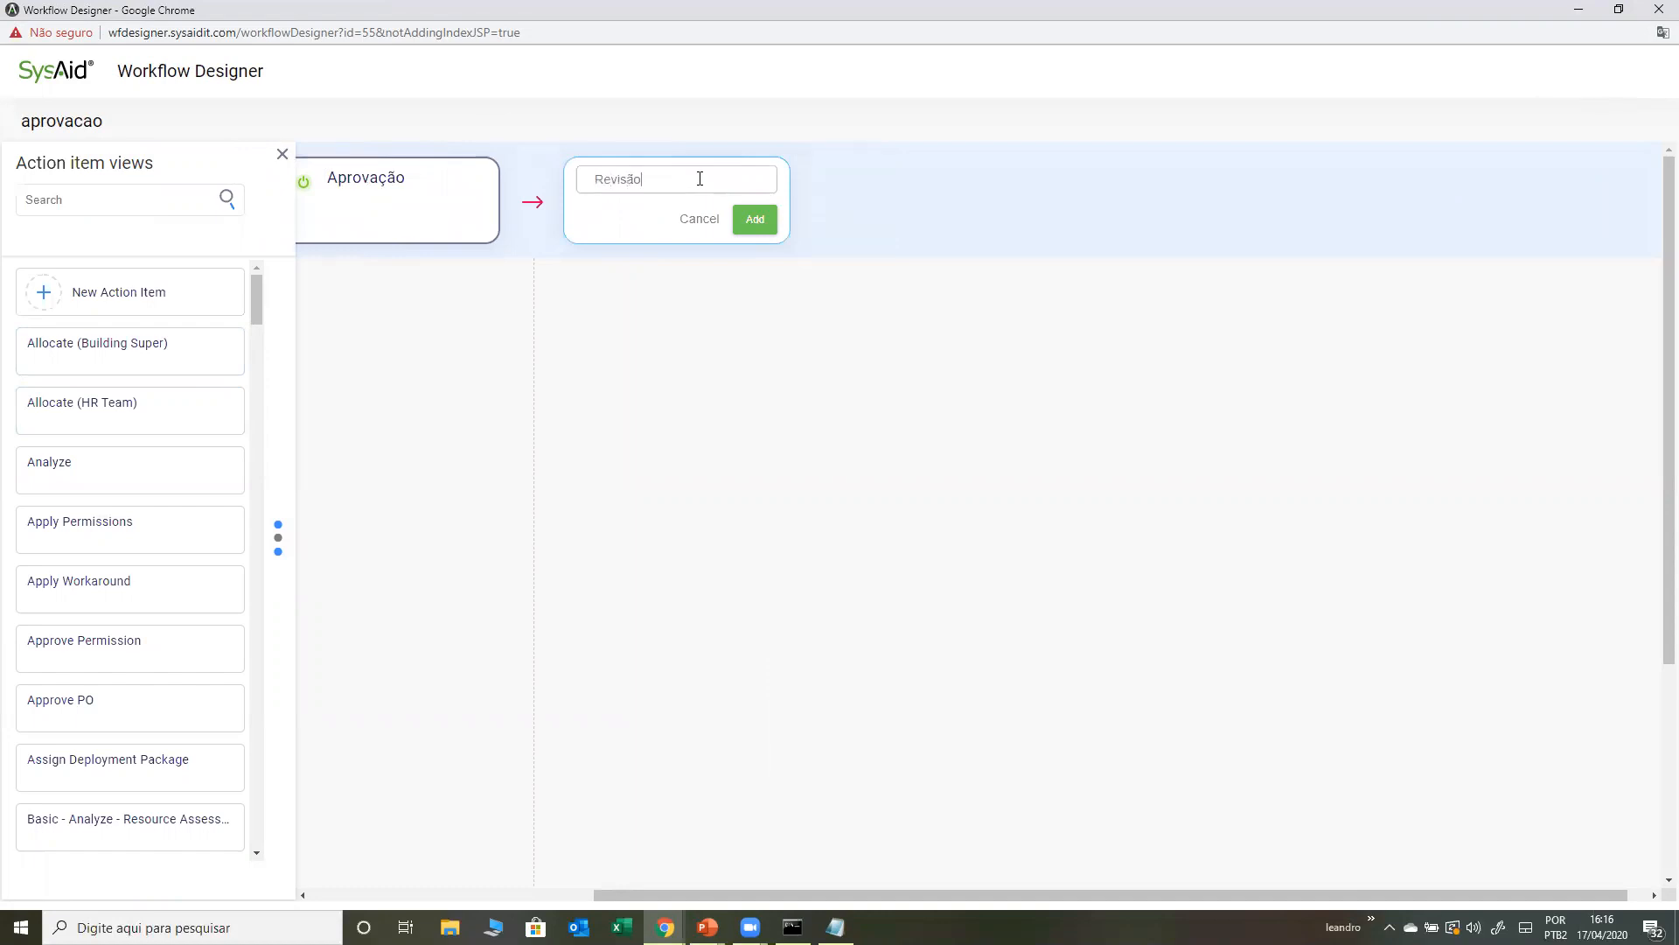
click(757, 221)
drag(857, 897, 550, 892)
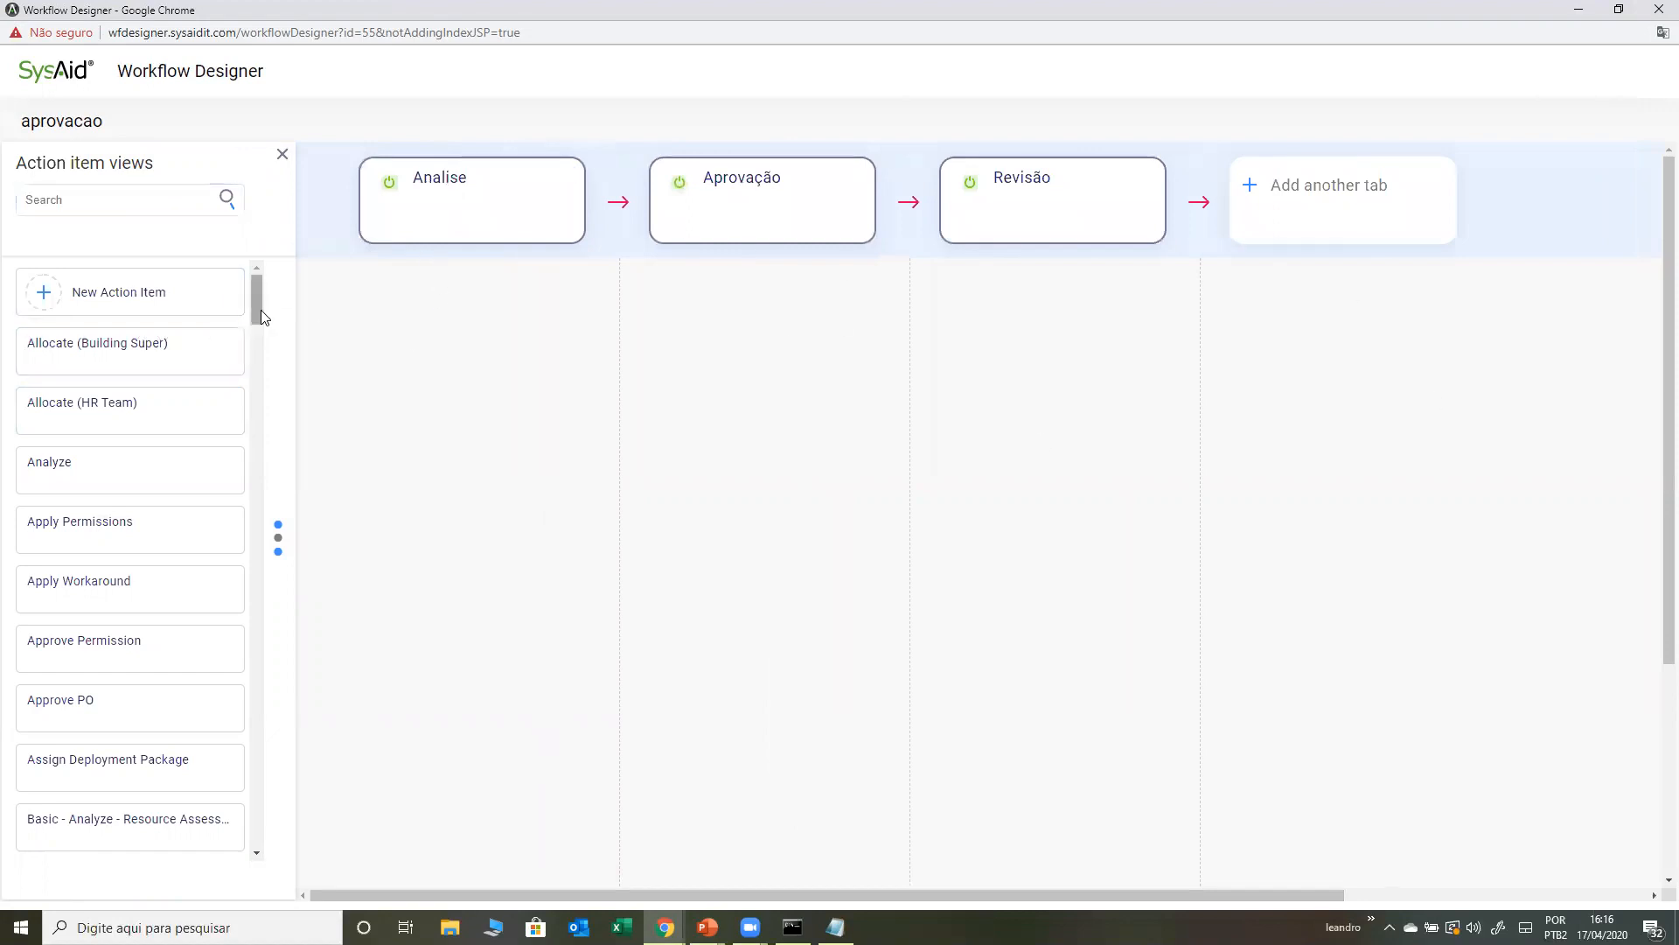
- Place the Analyze action item under the Analise tab
mouse_move(257, 307)
mouse_down()
mouse_move(256, 333)
mouse_move(256, 301)
mouse_up()
drag(256, 303, 261, 315)
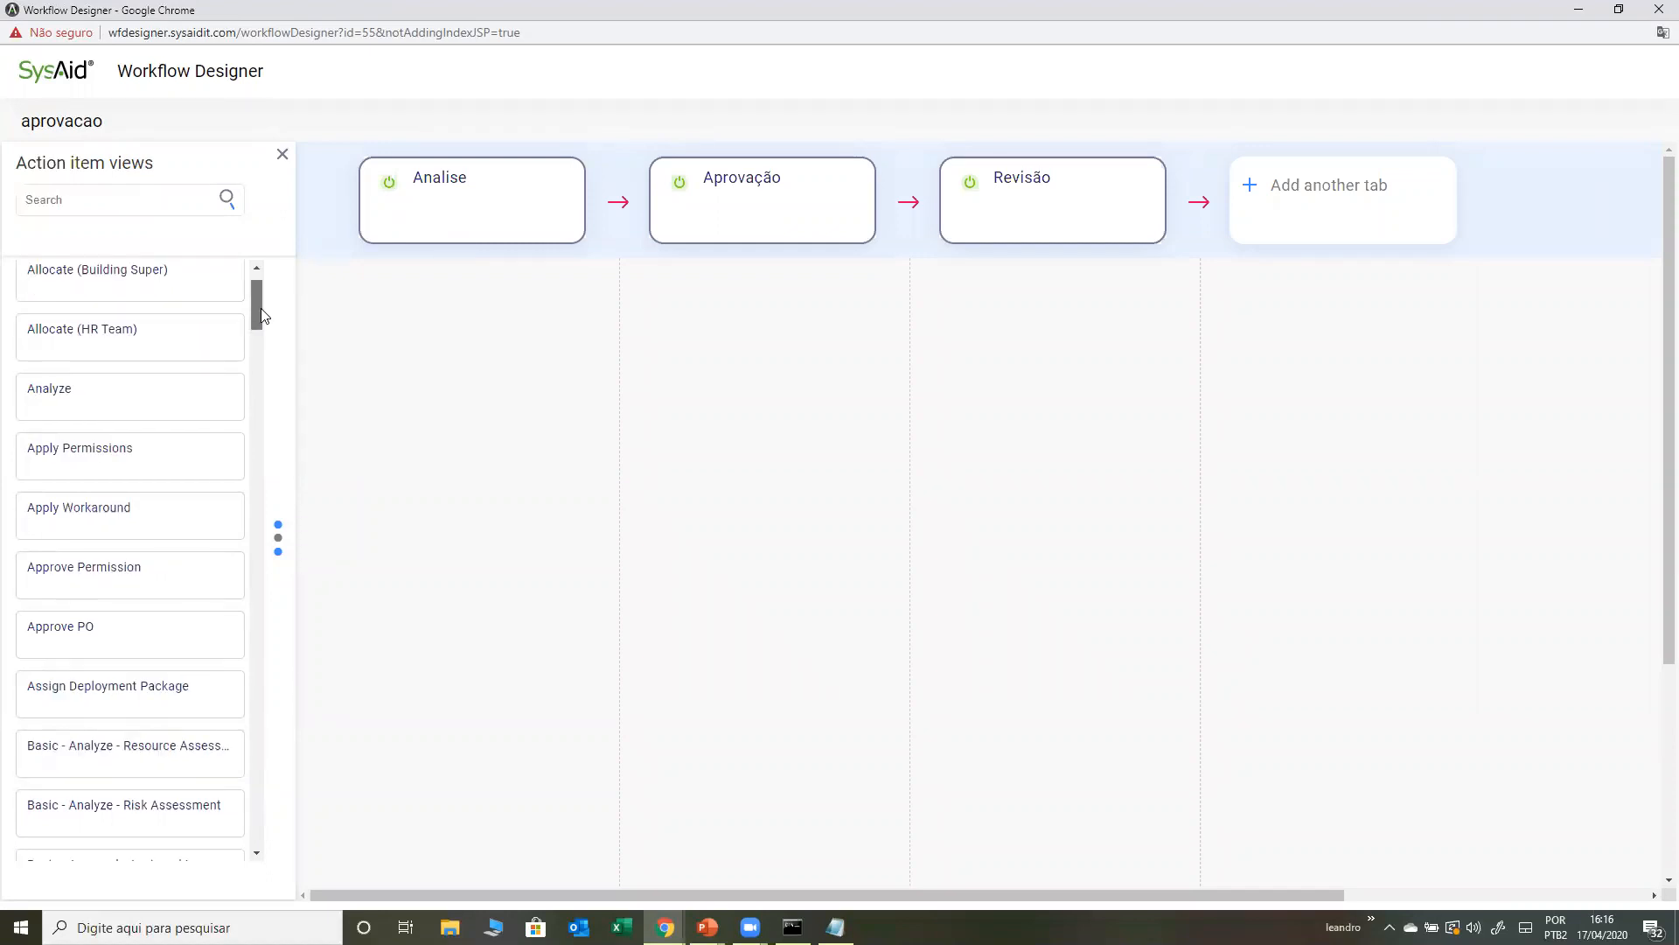
drag(105, 401, 469, 335)
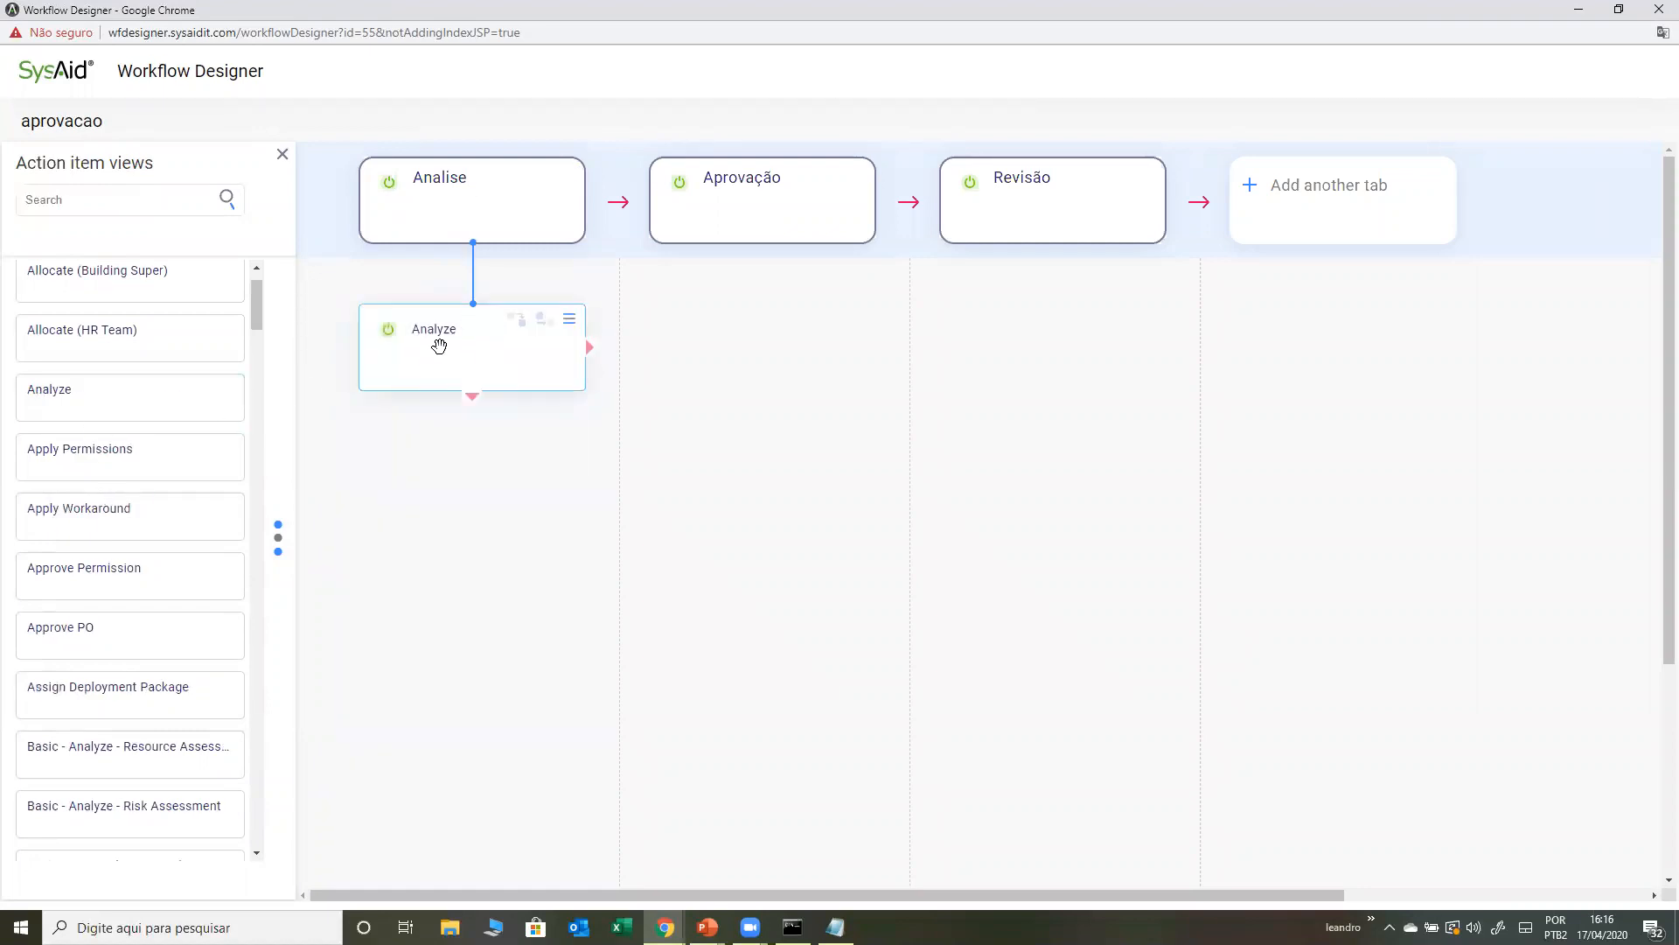
- Search the action item views for "ap" and place two Approve PO items under the Aprovação tab
drag(259, 306, 273, 262)
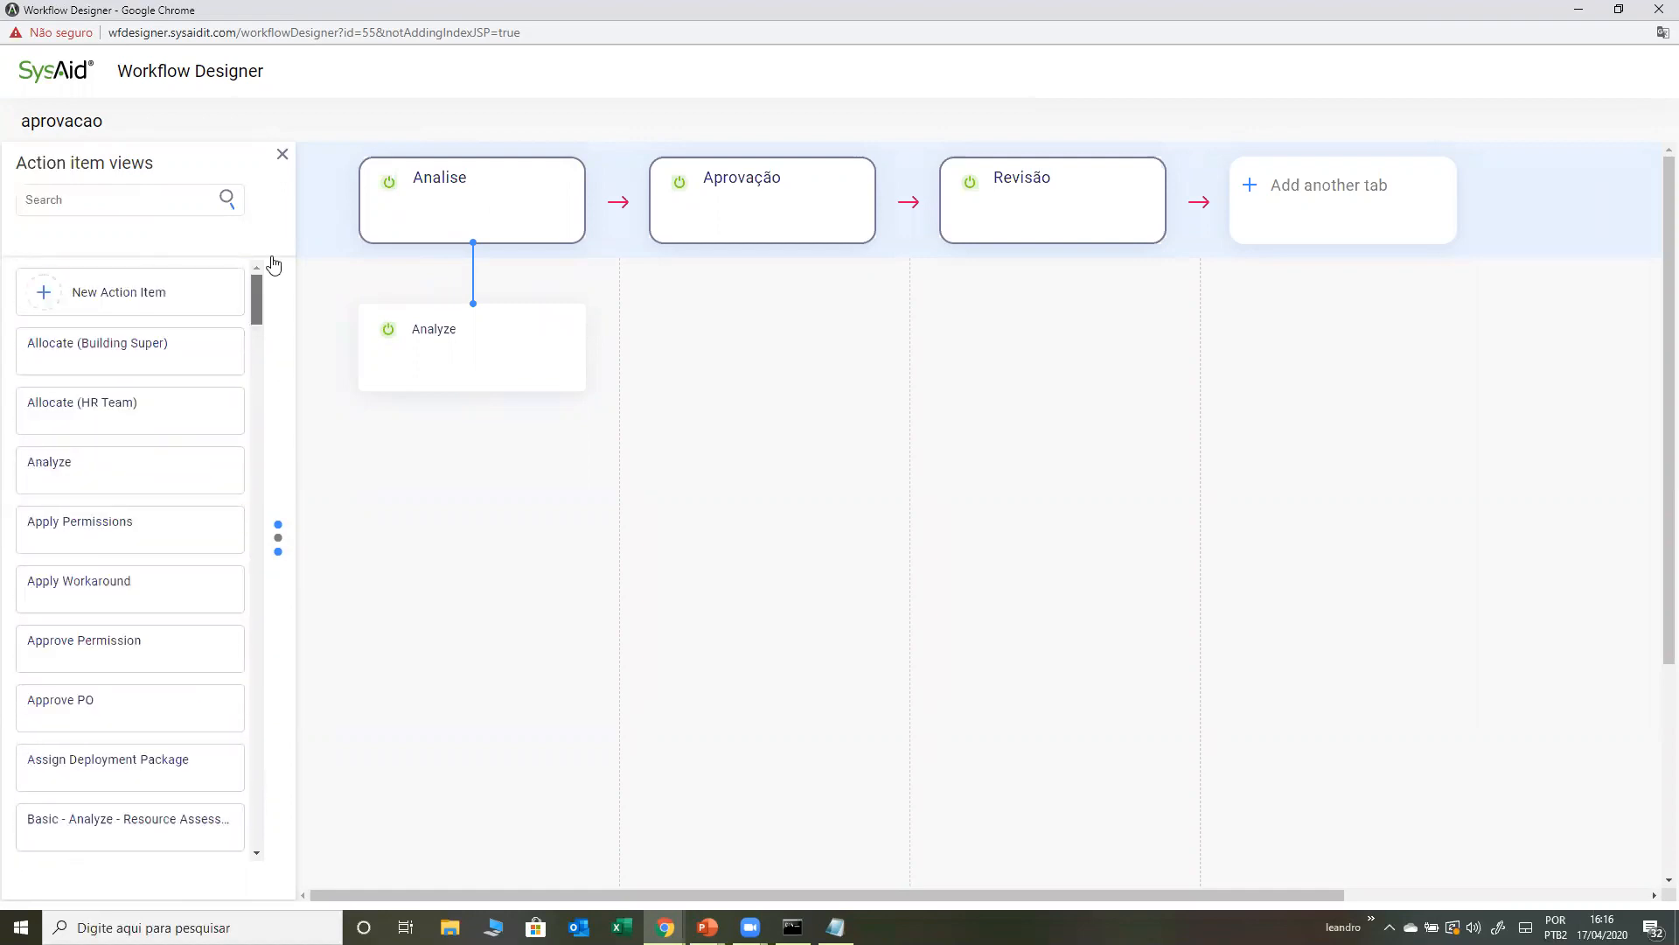
scroll(140, 558, down, 2)
drag(258, 330, 236, 247)
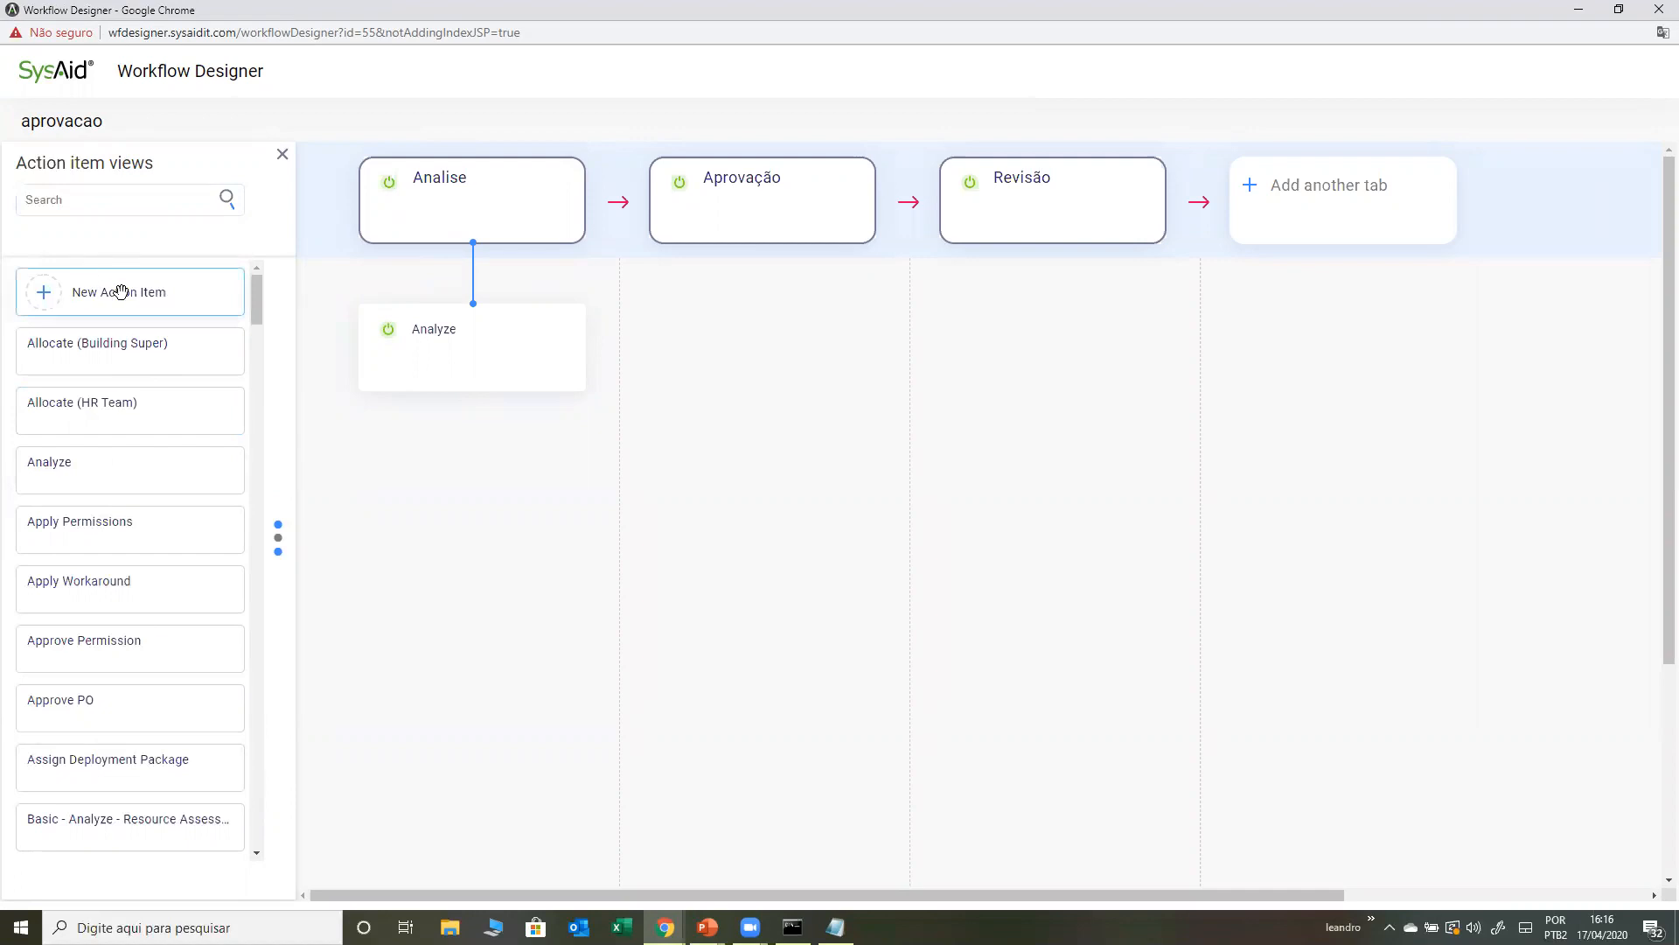
drag(252, 300, 262, 253)
click(143, 189)
text(ap)
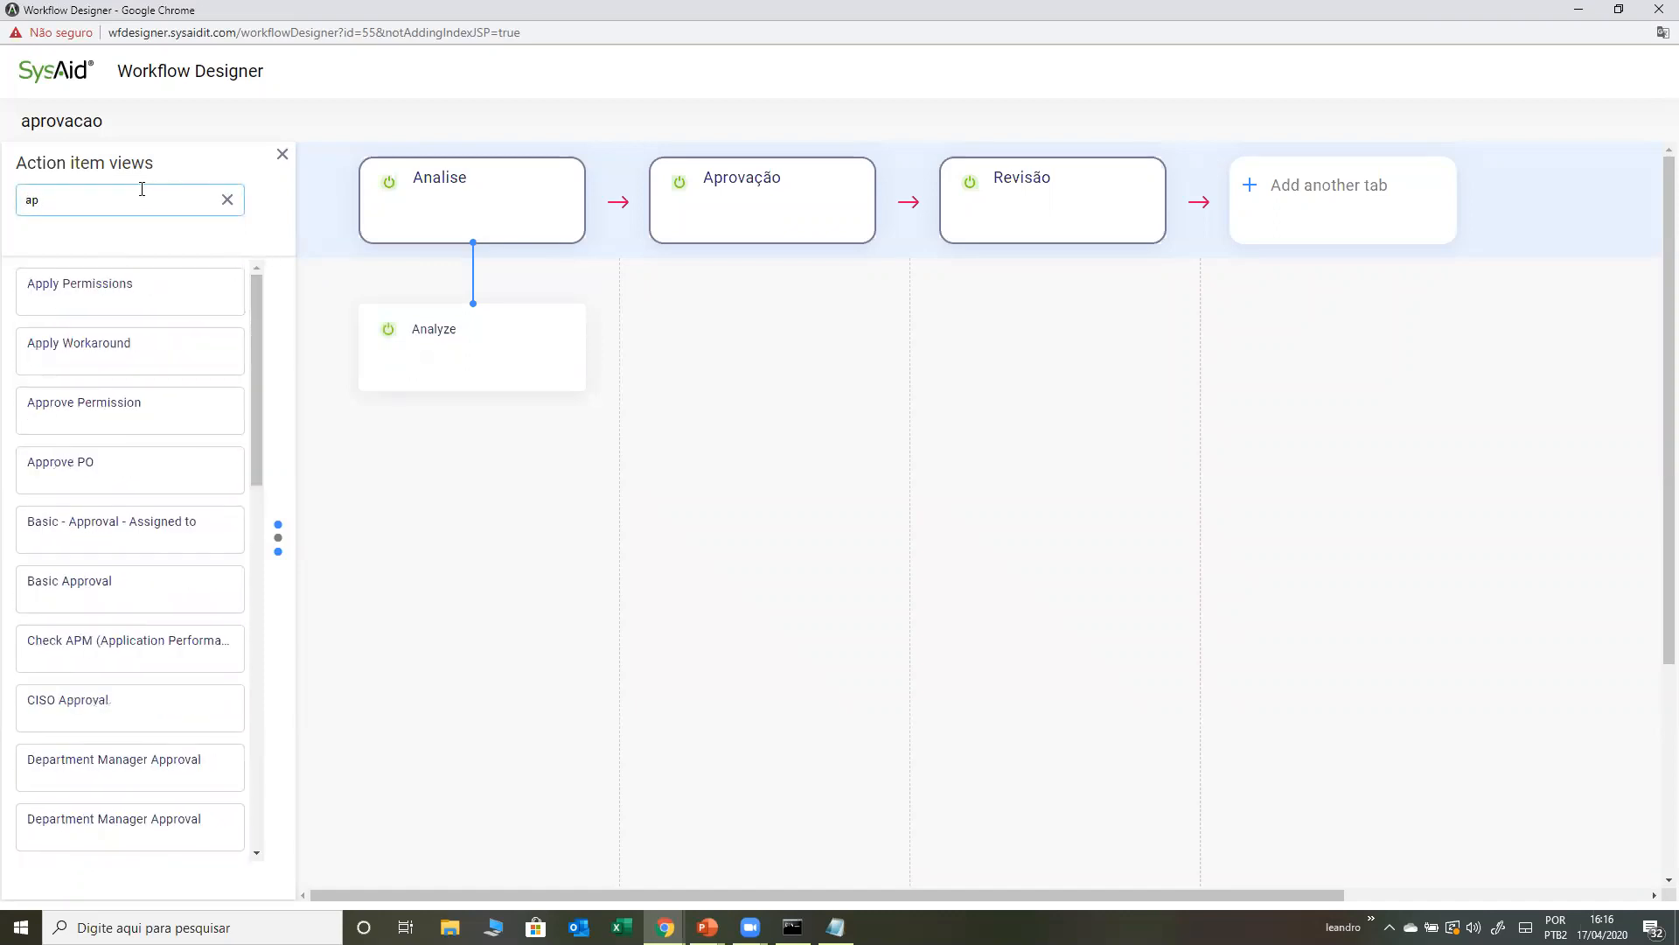
drag(48, 468, 87, 446)
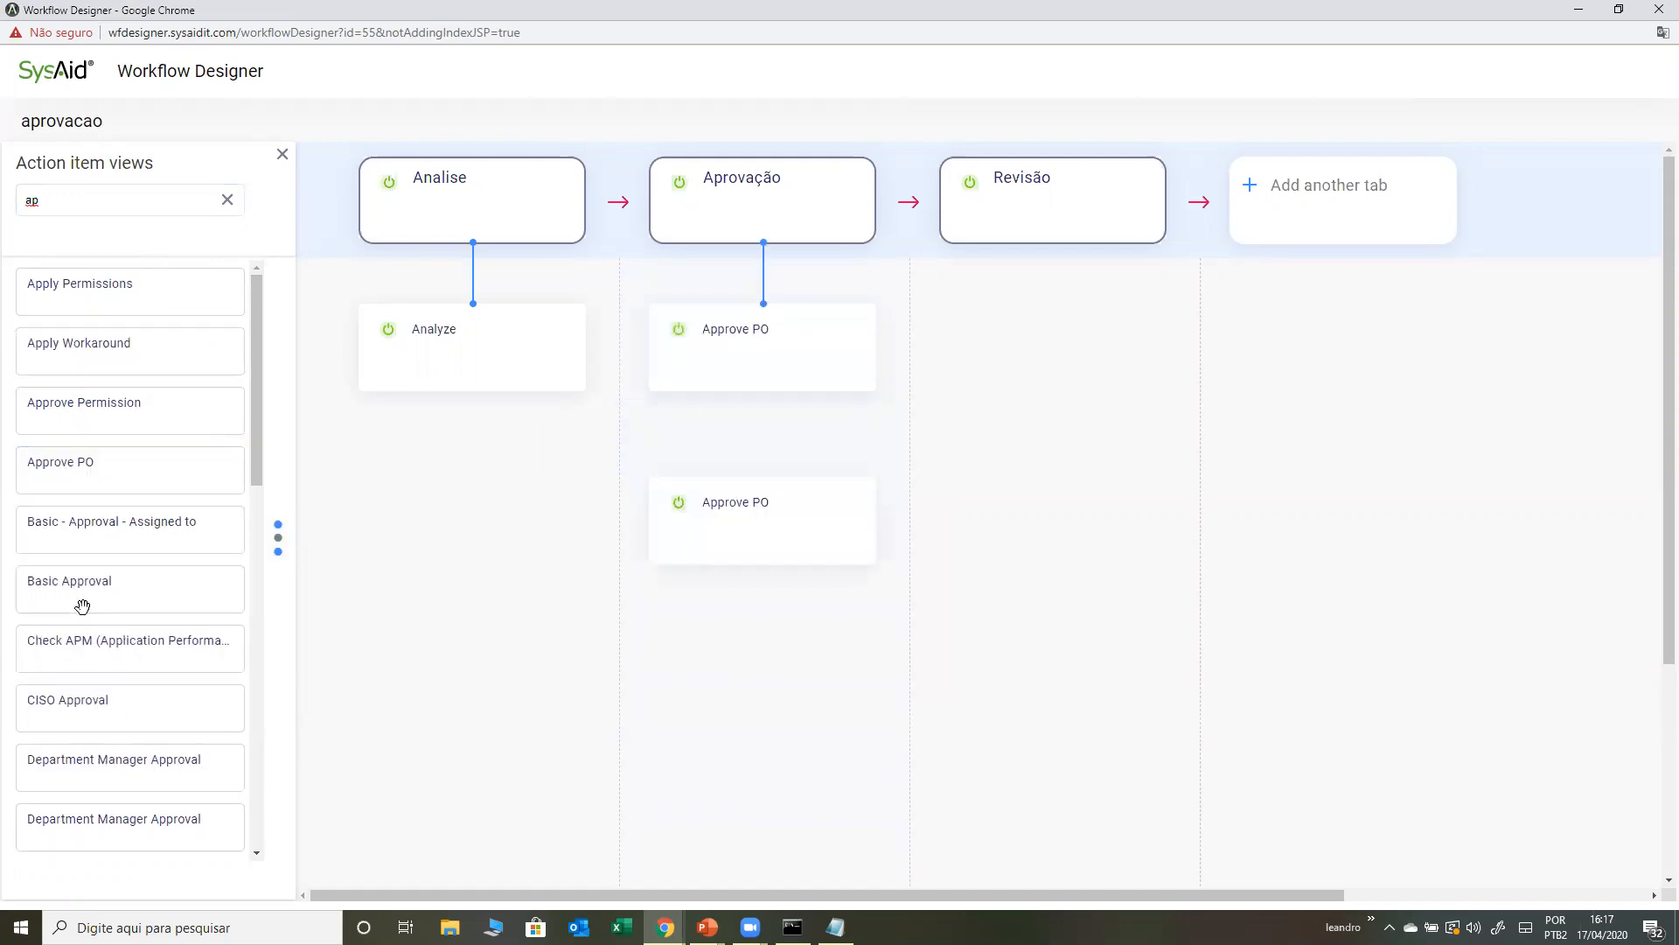
- Place the Basic Approval action item above the Approve PO items in the Aprovação tab
drag(105, 581, 762, 308)
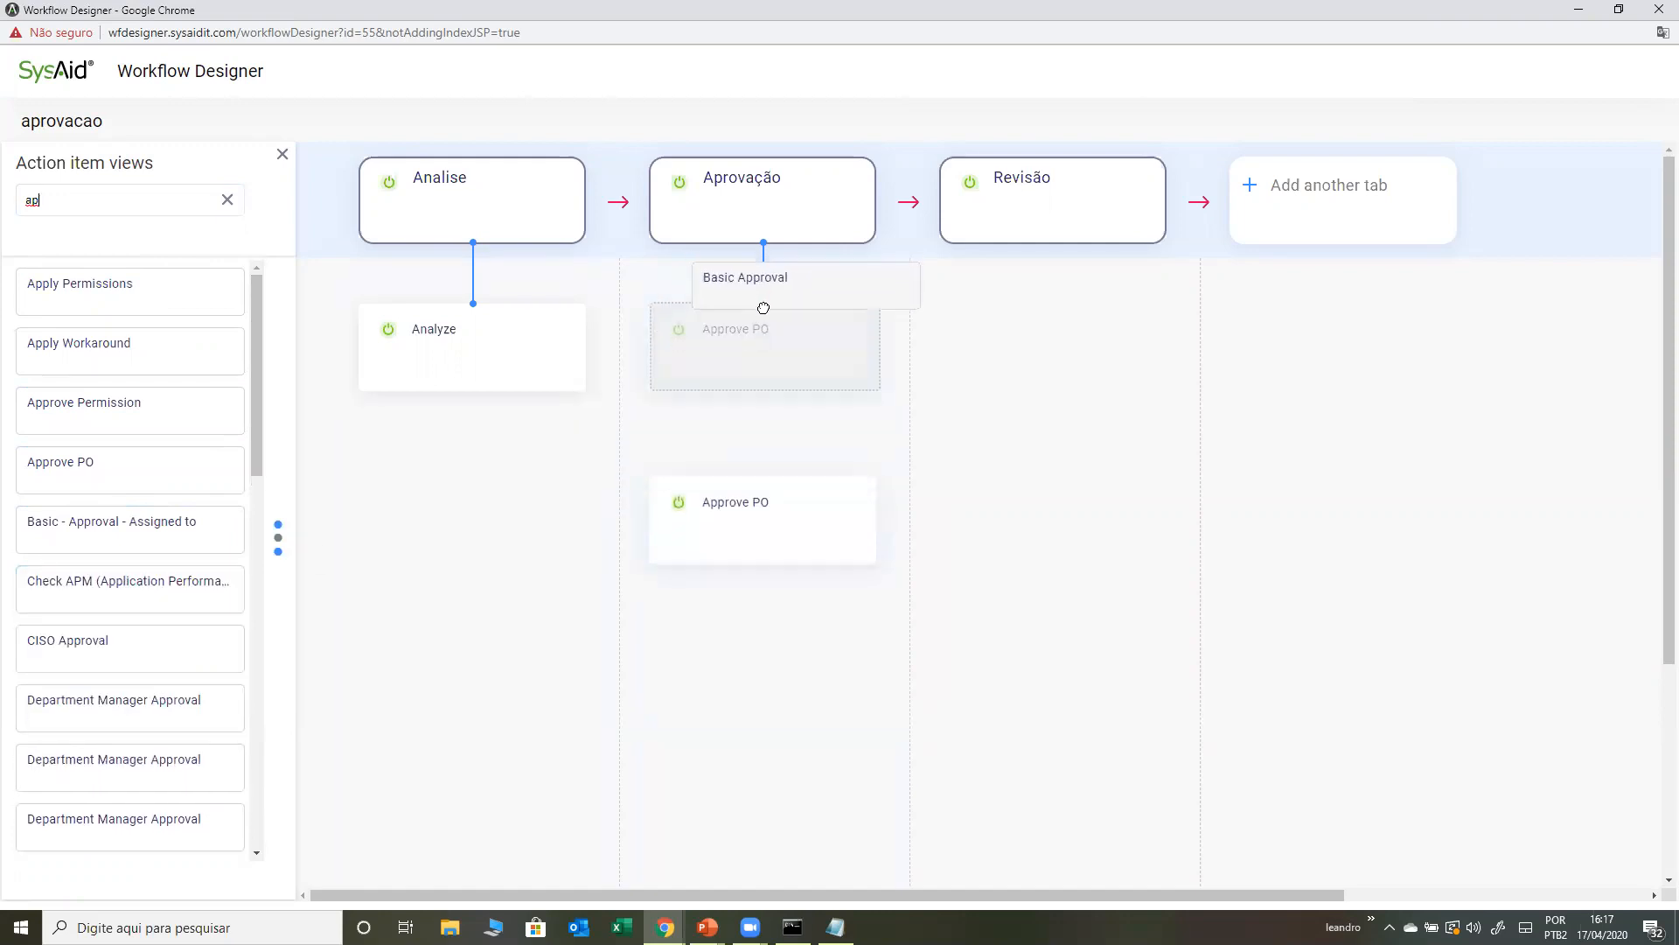
drag(760, 437, 815, 530)
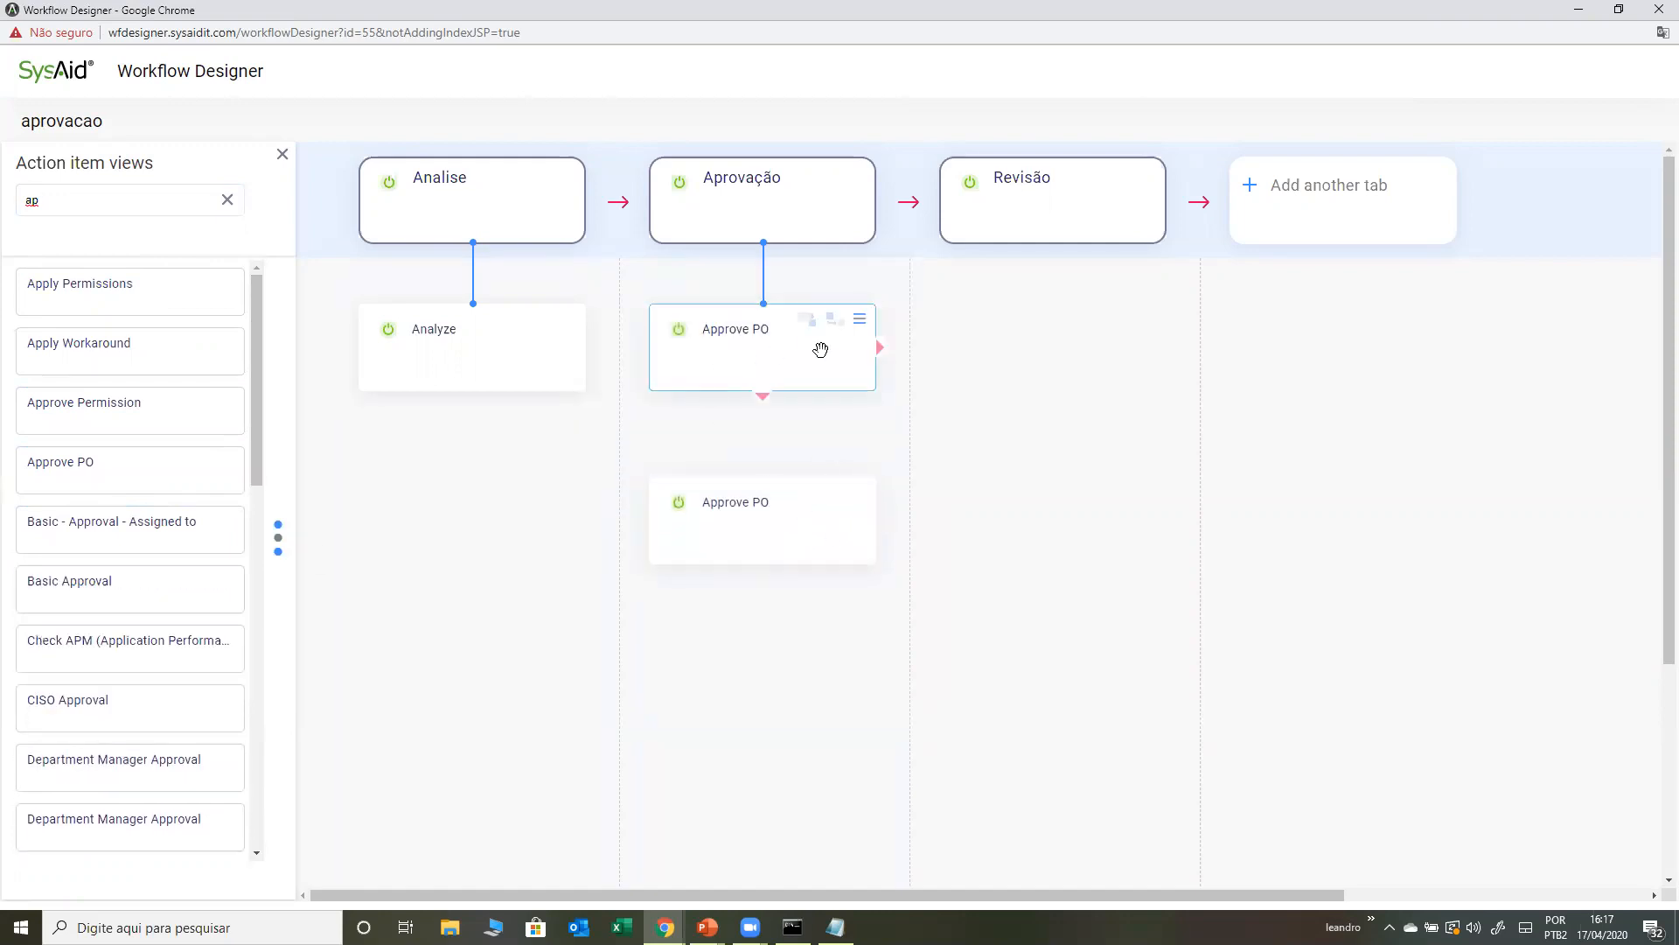
drag(138, 581, 768, 327)
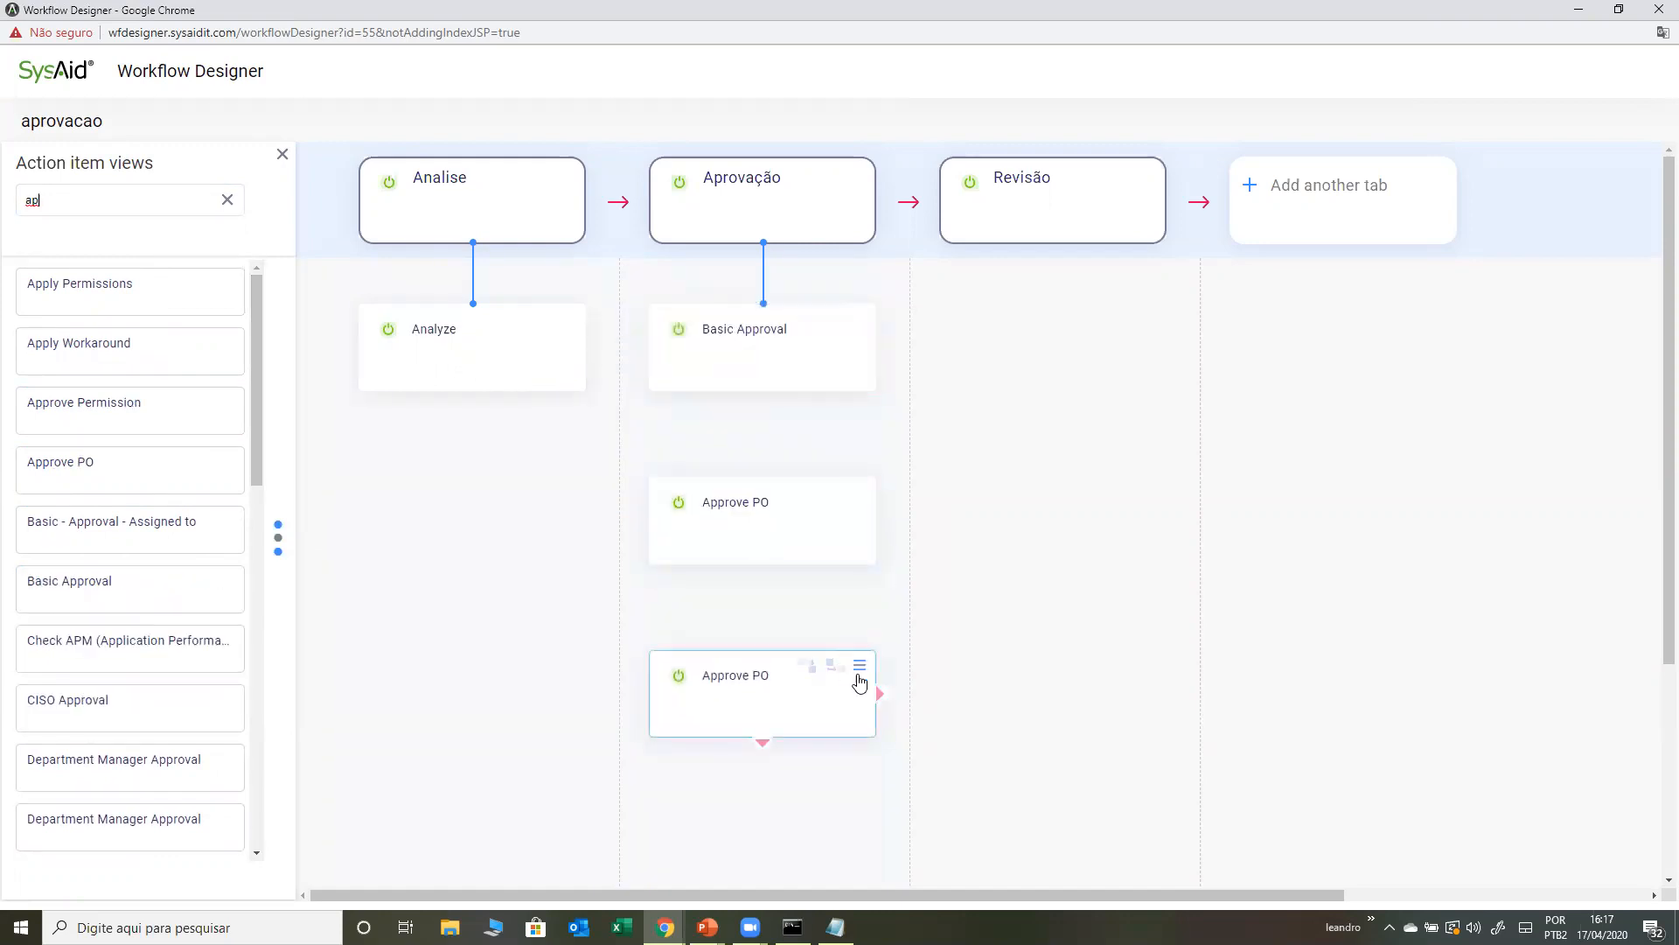
- Remove the lowest, duplicate Approve PO action item from the Aprovação tab
click(864, 674)
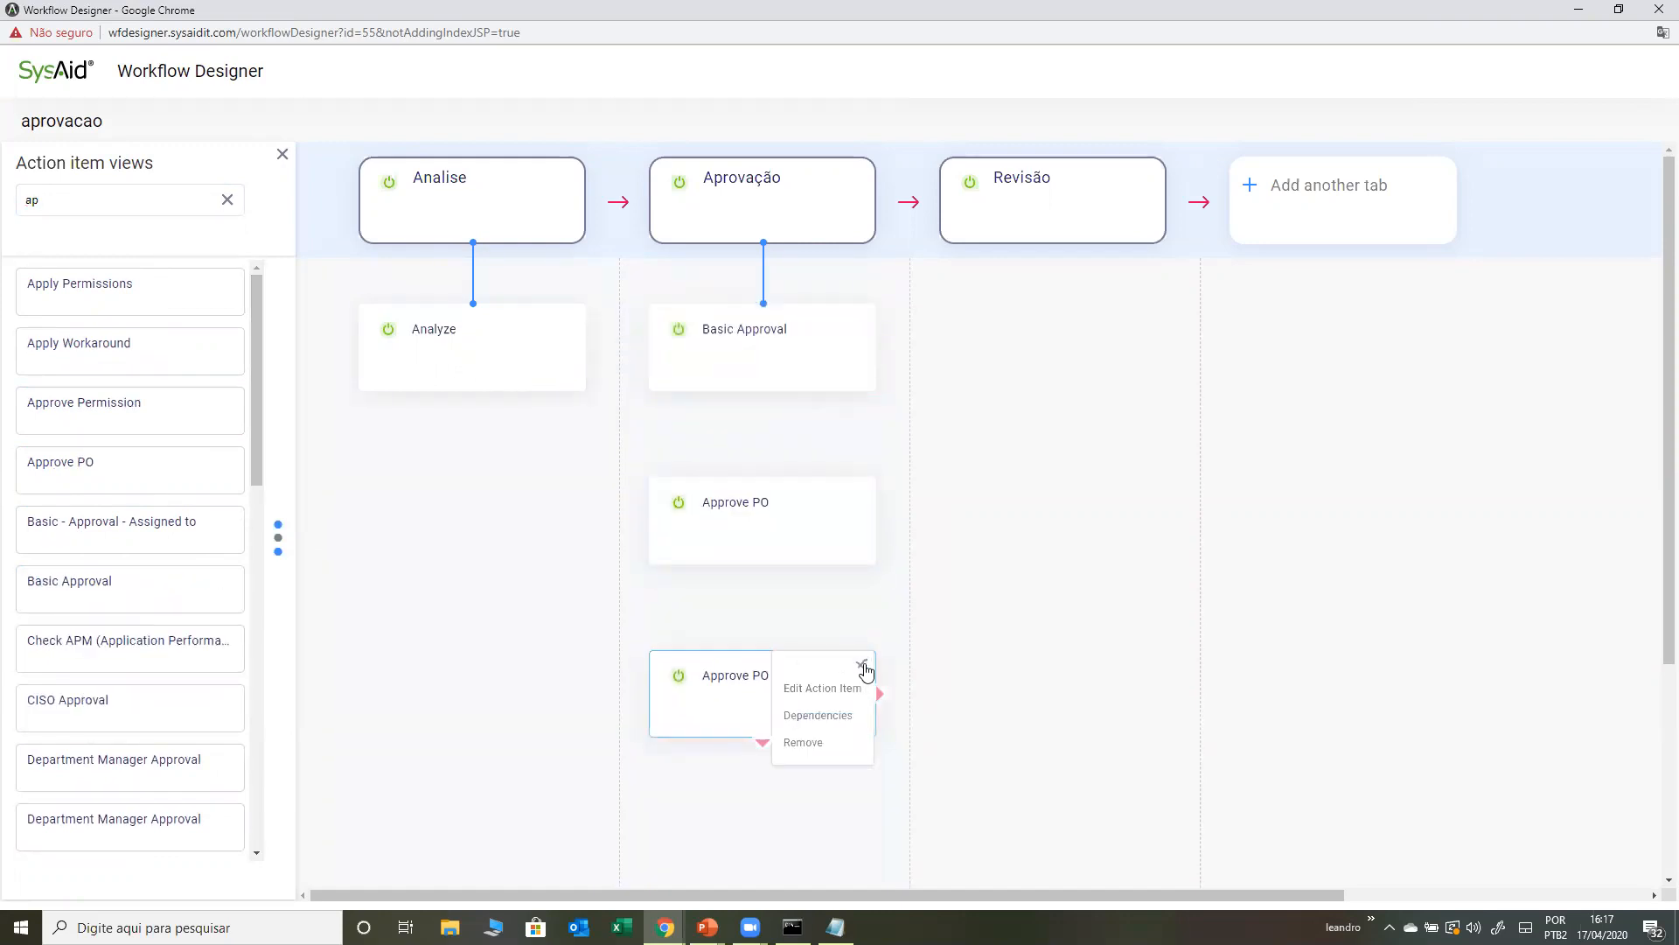
click(842, 742)
click(1064, 514)
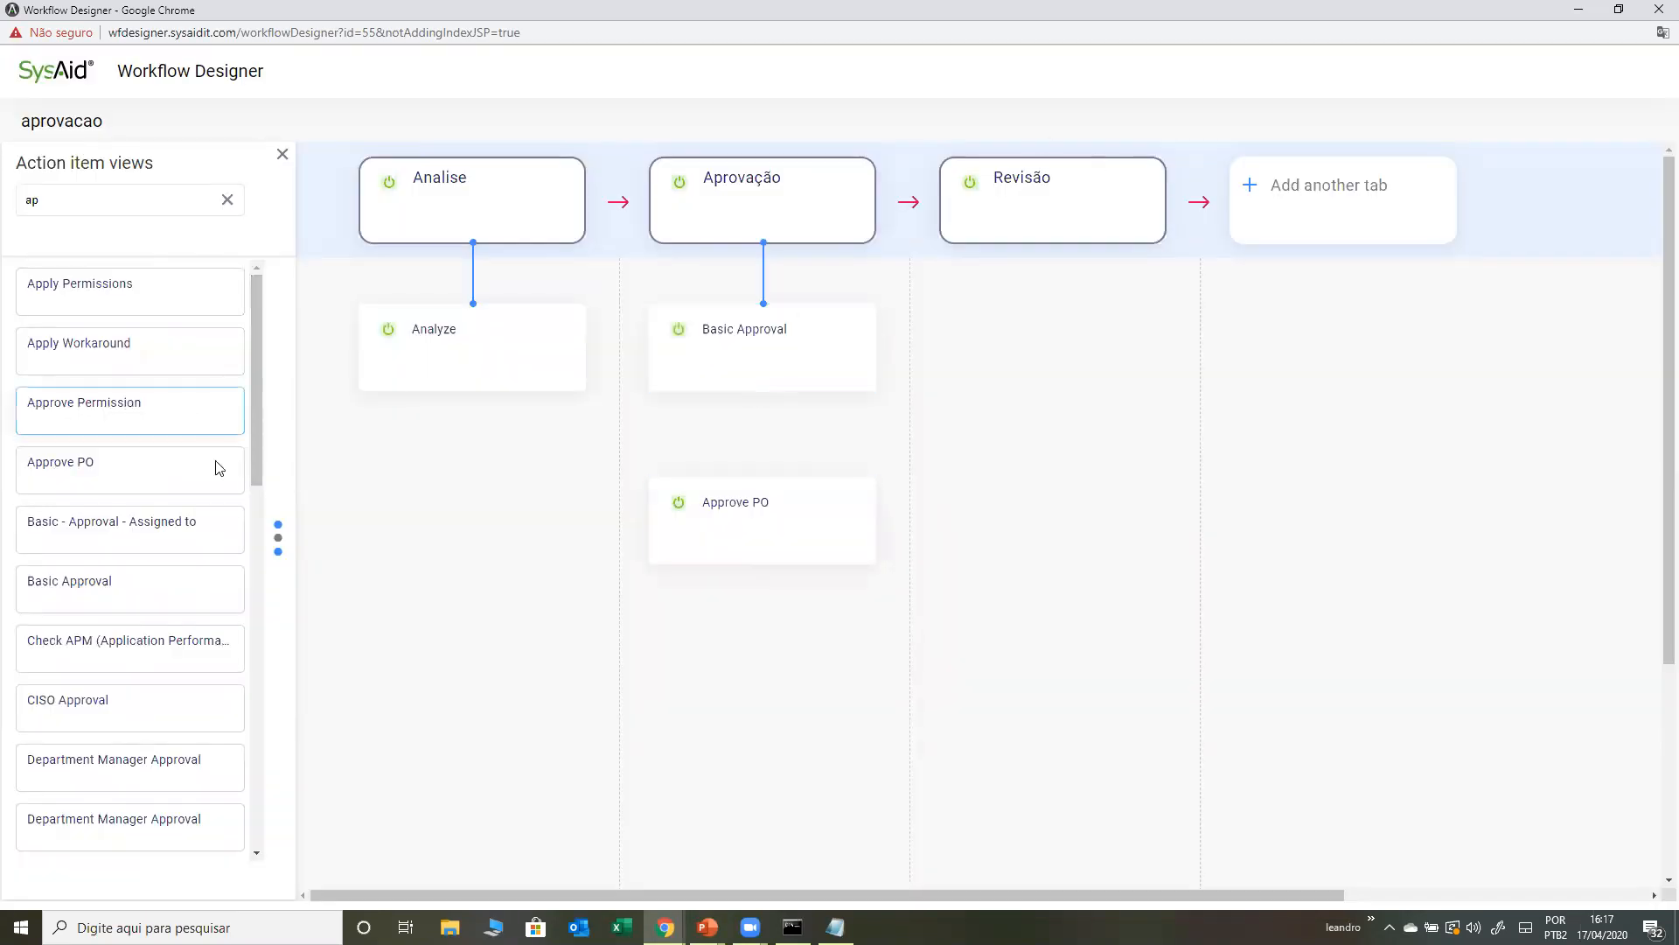
- Search the action item views for "rev", place the Basic - Review - User acceptance item under the Revisão tab, and hide the views
drag(120, 205, 2, 200)
text(rev)
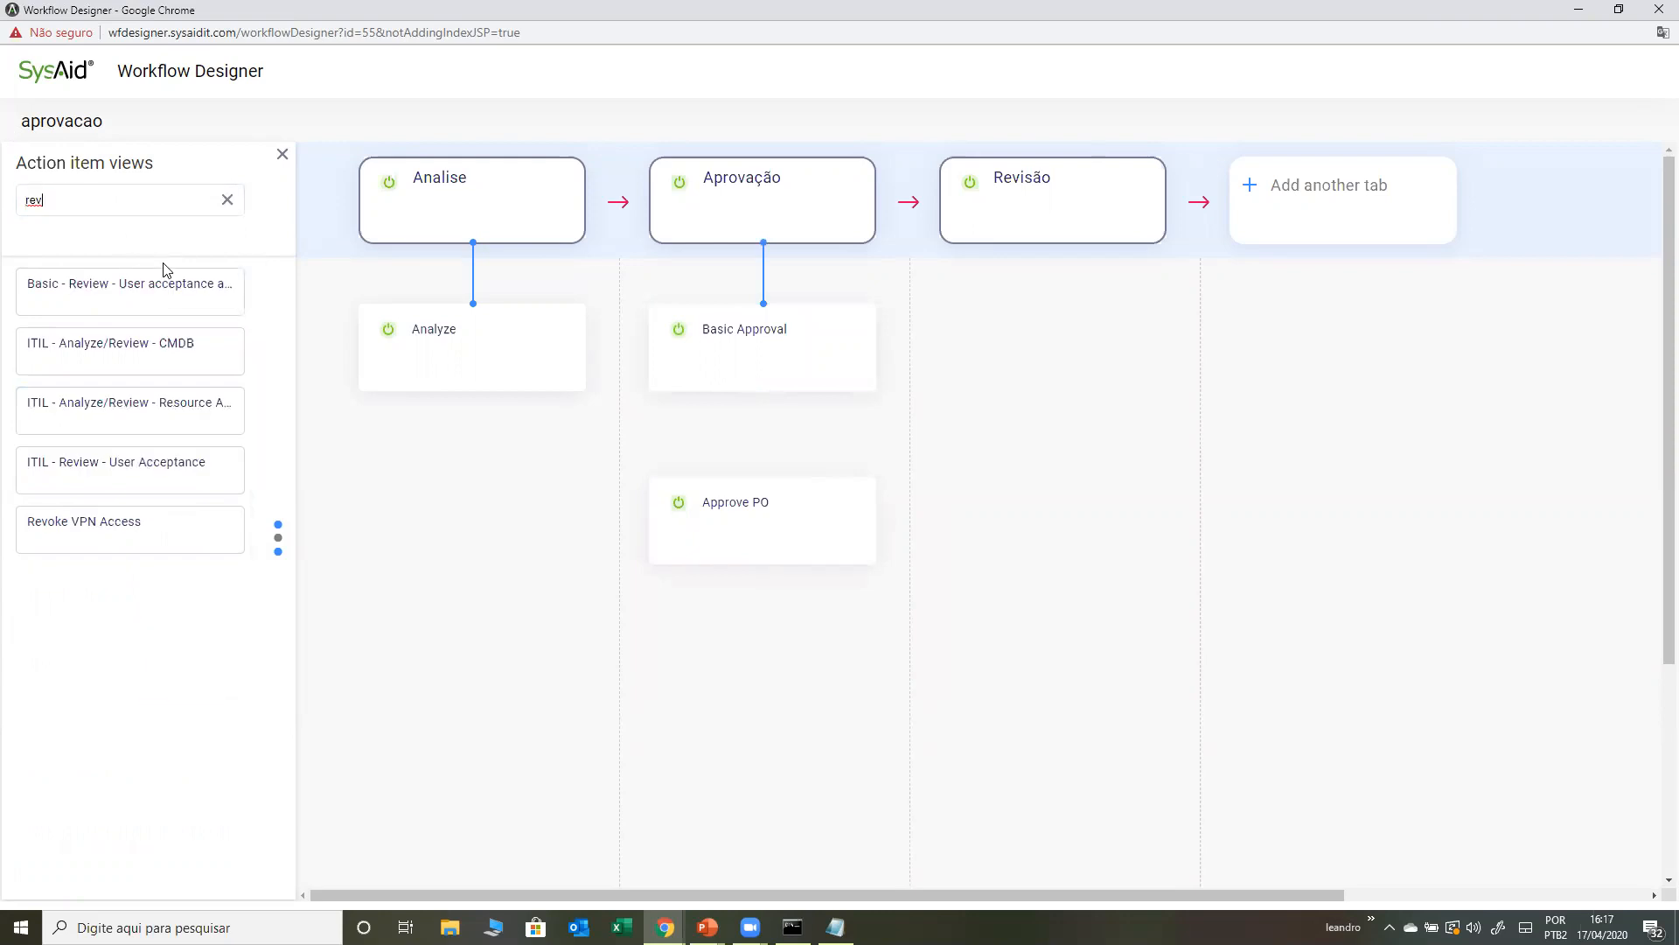
drag(164, 270, 1054, 389)
drag(132, 281, 1085, 346)
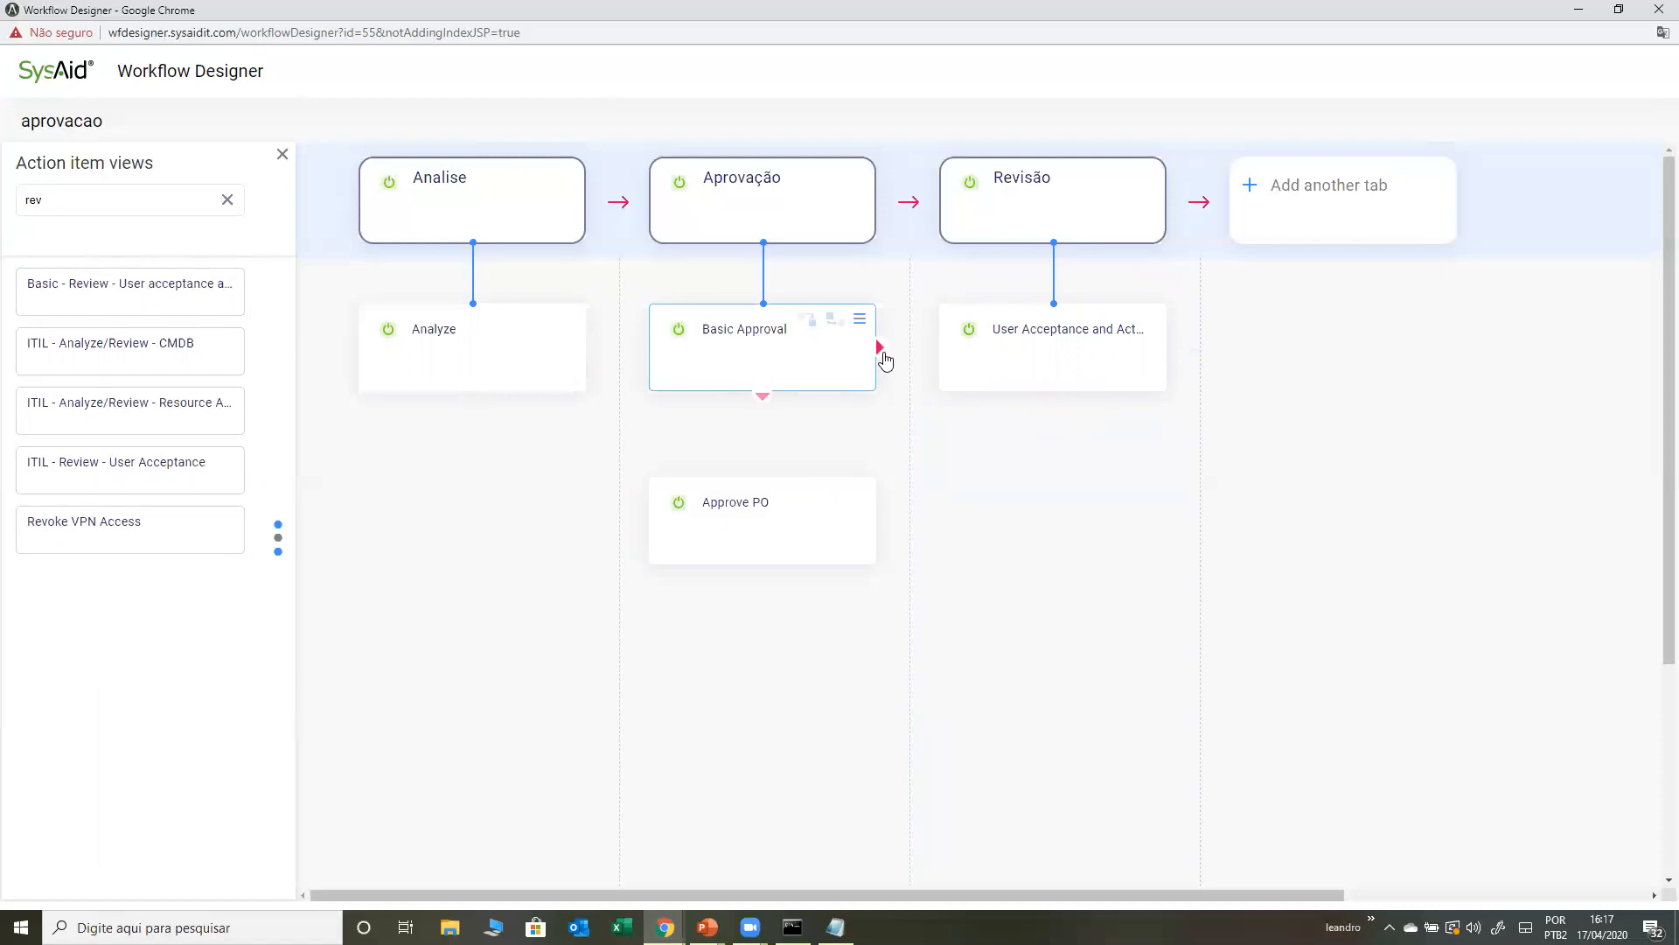
click(280, 157)
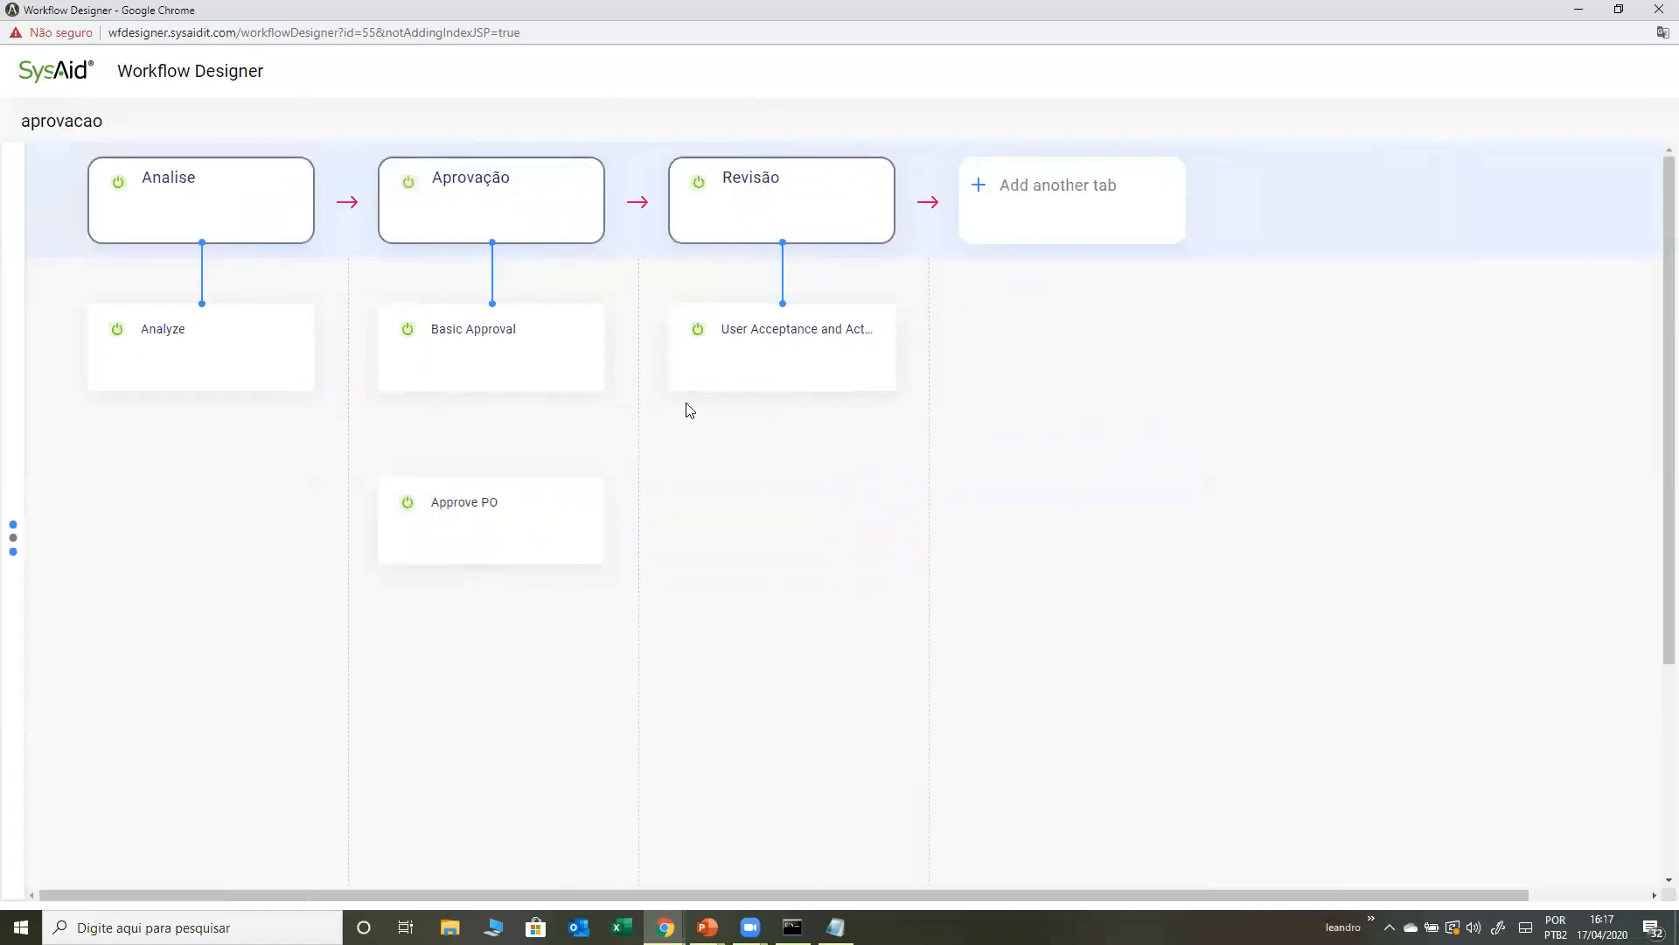
- Examine the attributes and dependencies of the Analyze action item, including its workflow tab choices, and close them without saving
click(299, 322)
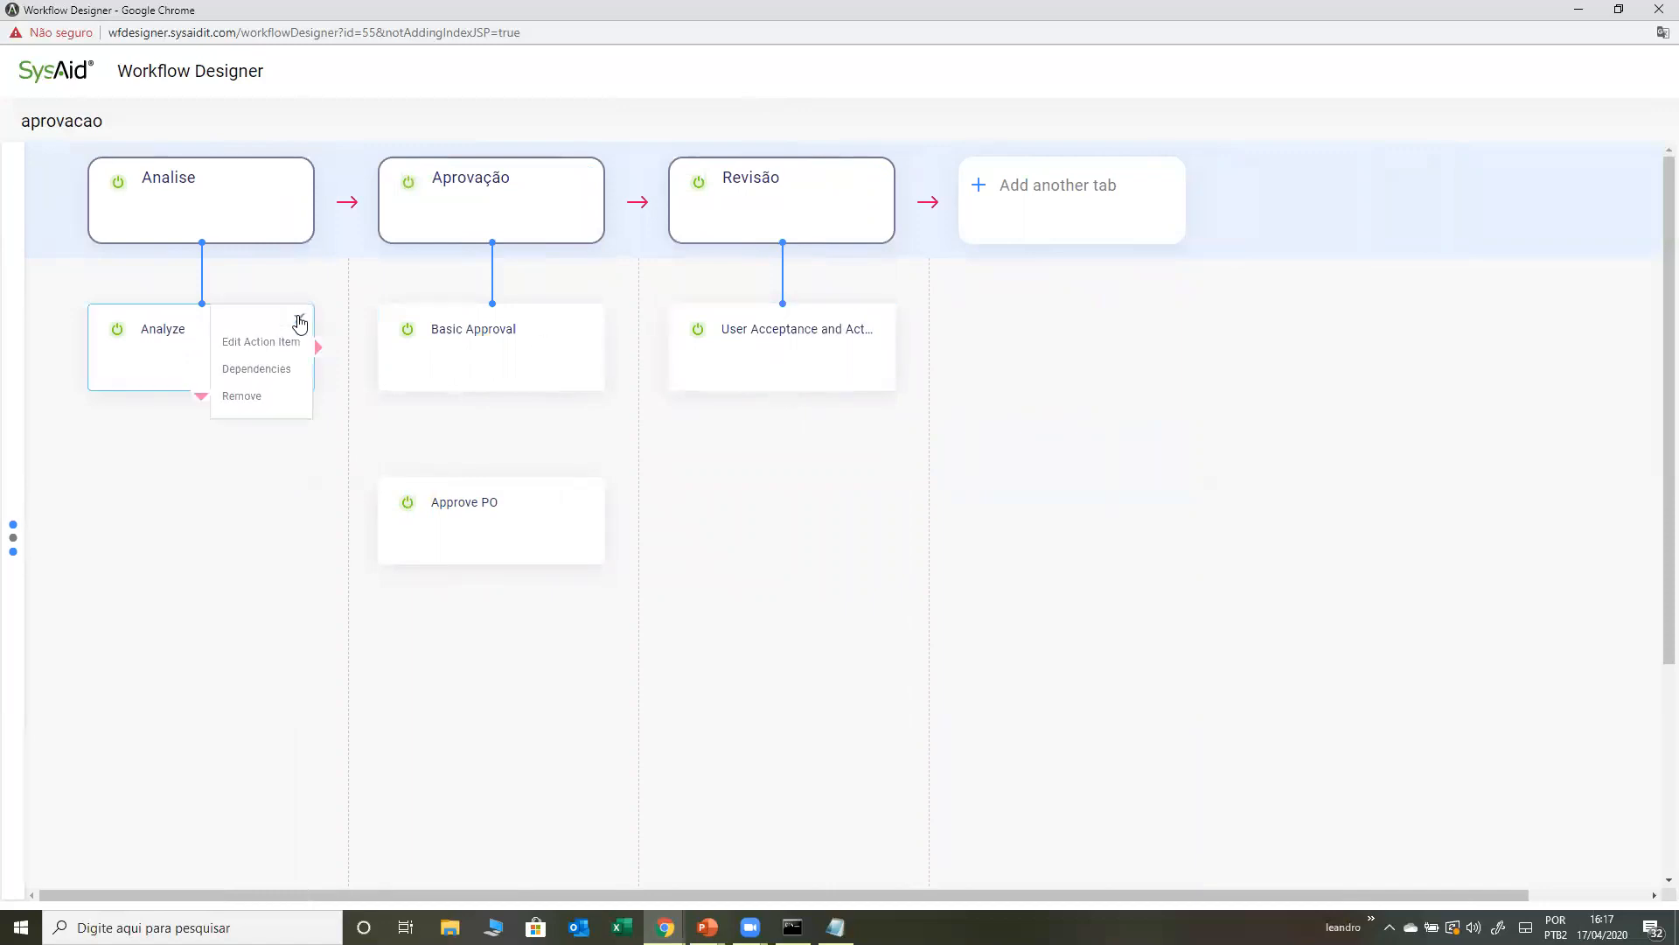
click(258, 369)
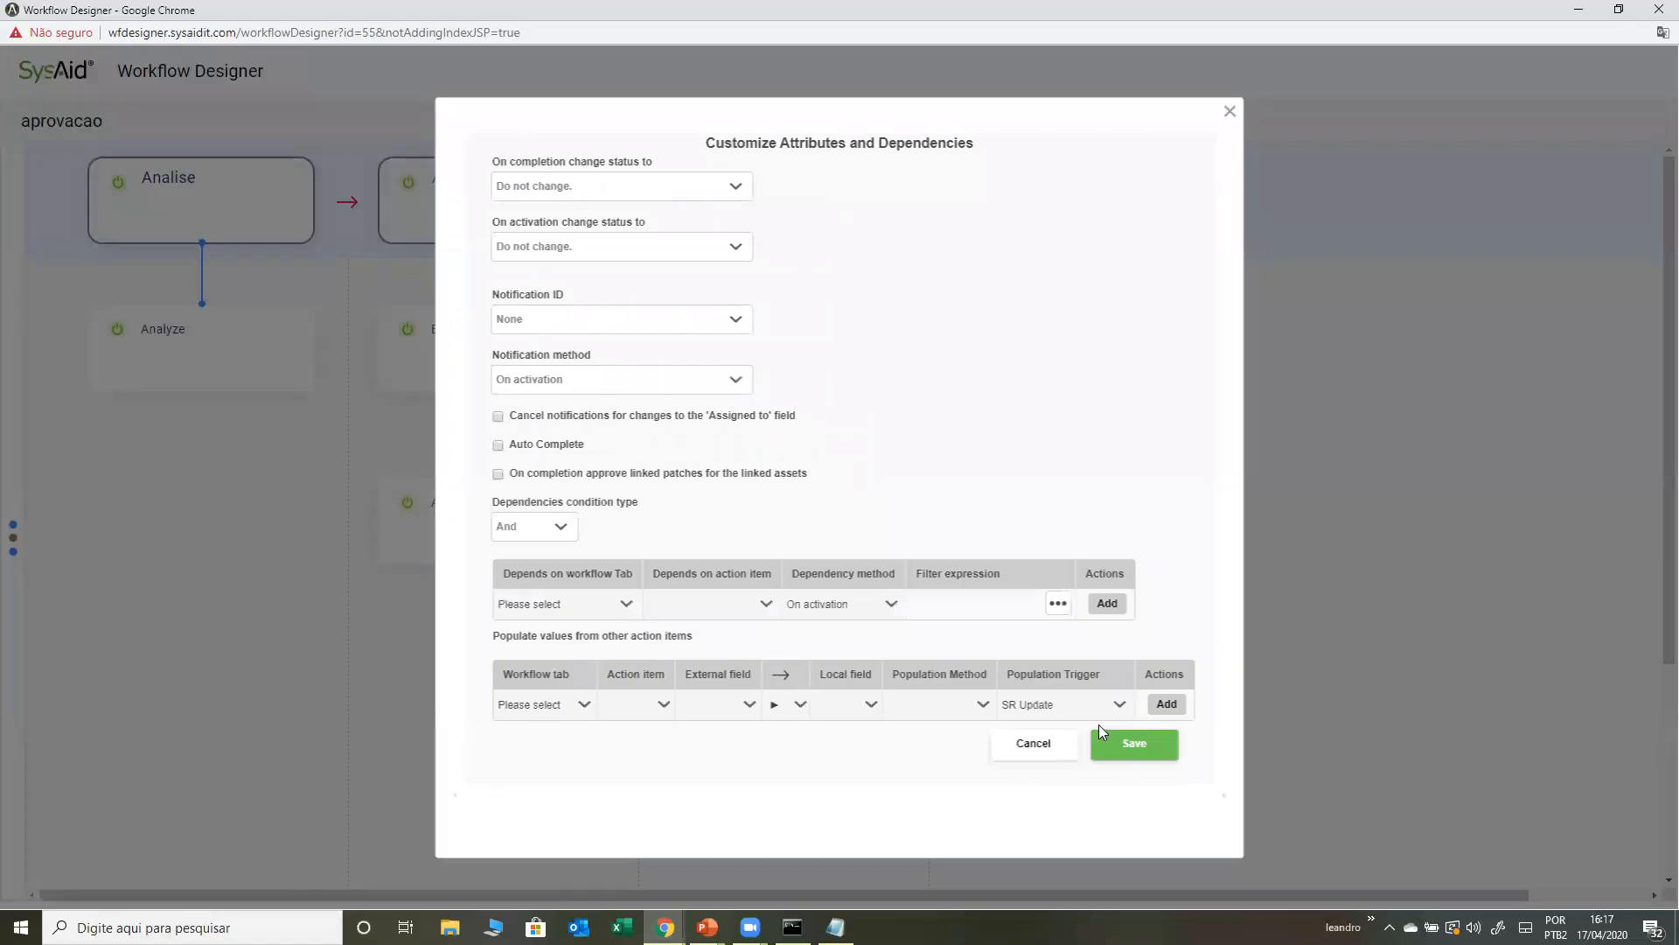
click(613, 605)
click(555, 661)
click(1230, 112)
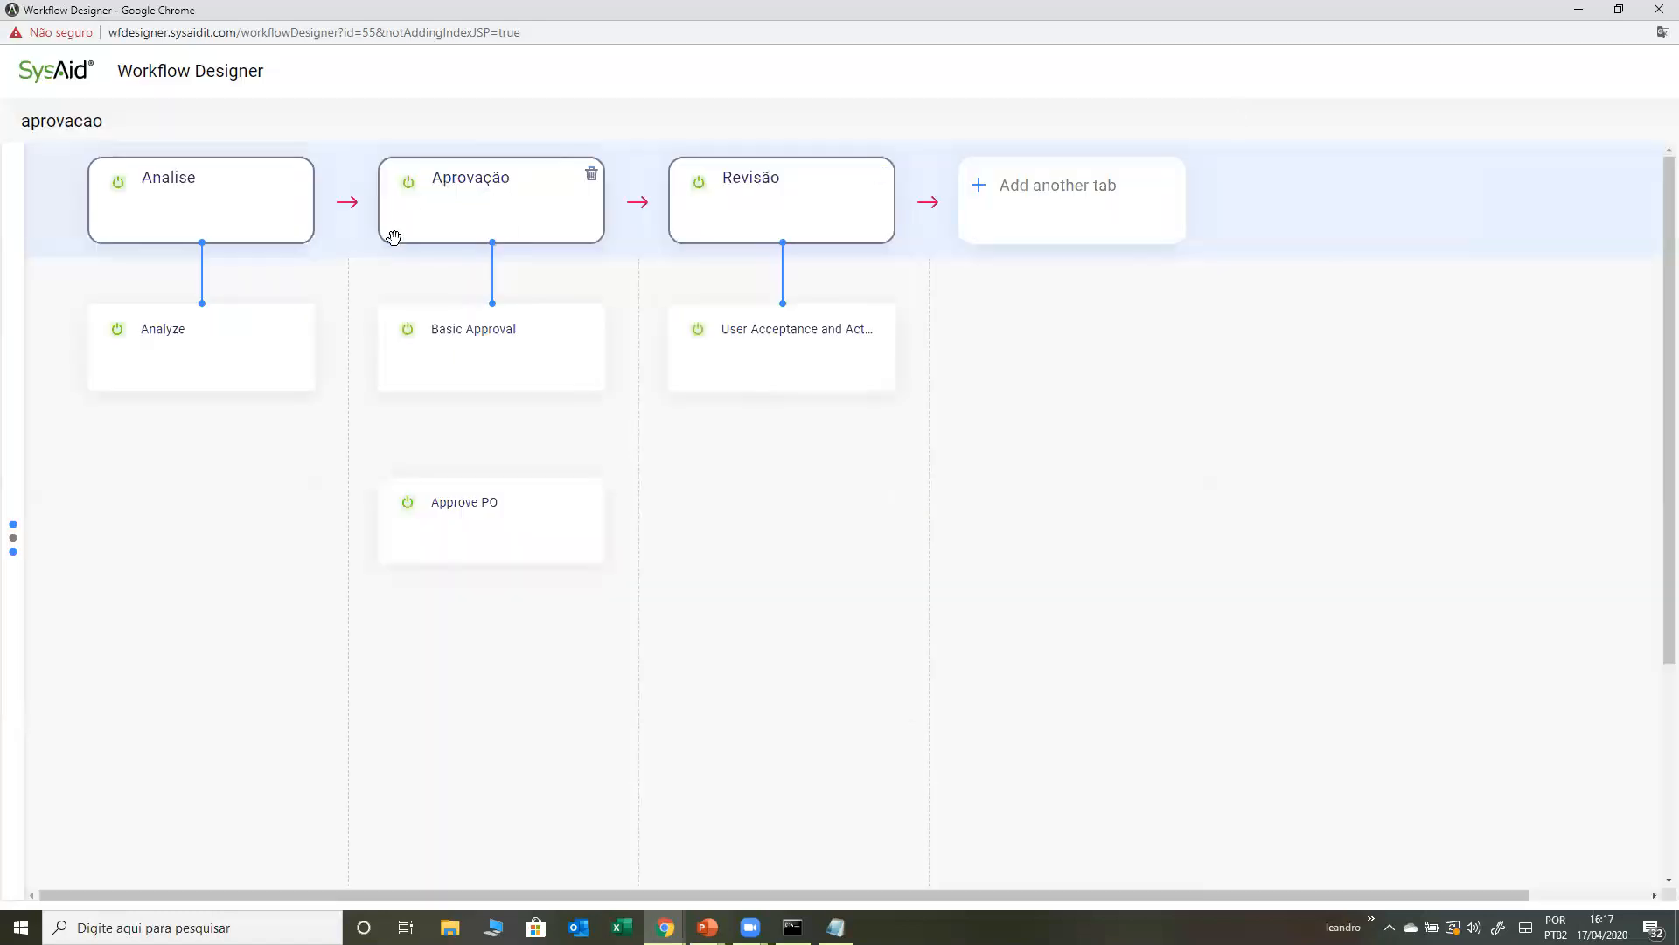
- Link Analyze to Basic Approval and Basic Approval to Approve PO, both with the On Completion dependency
drag(316, 346, 405, 345)
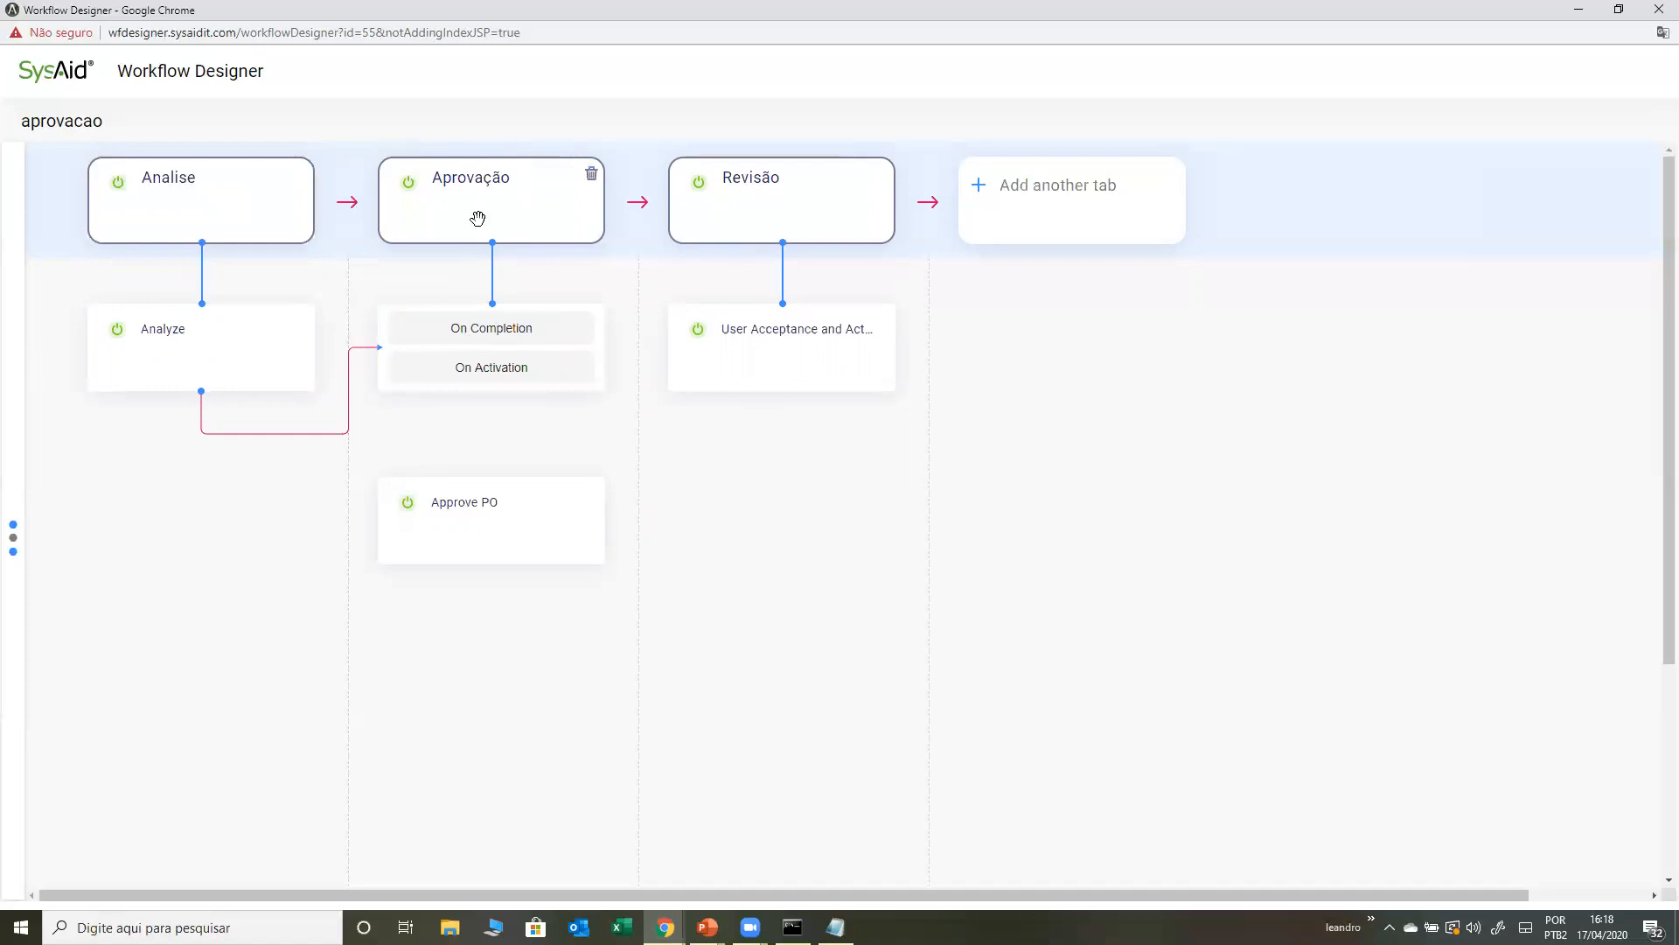
click(490, 331)
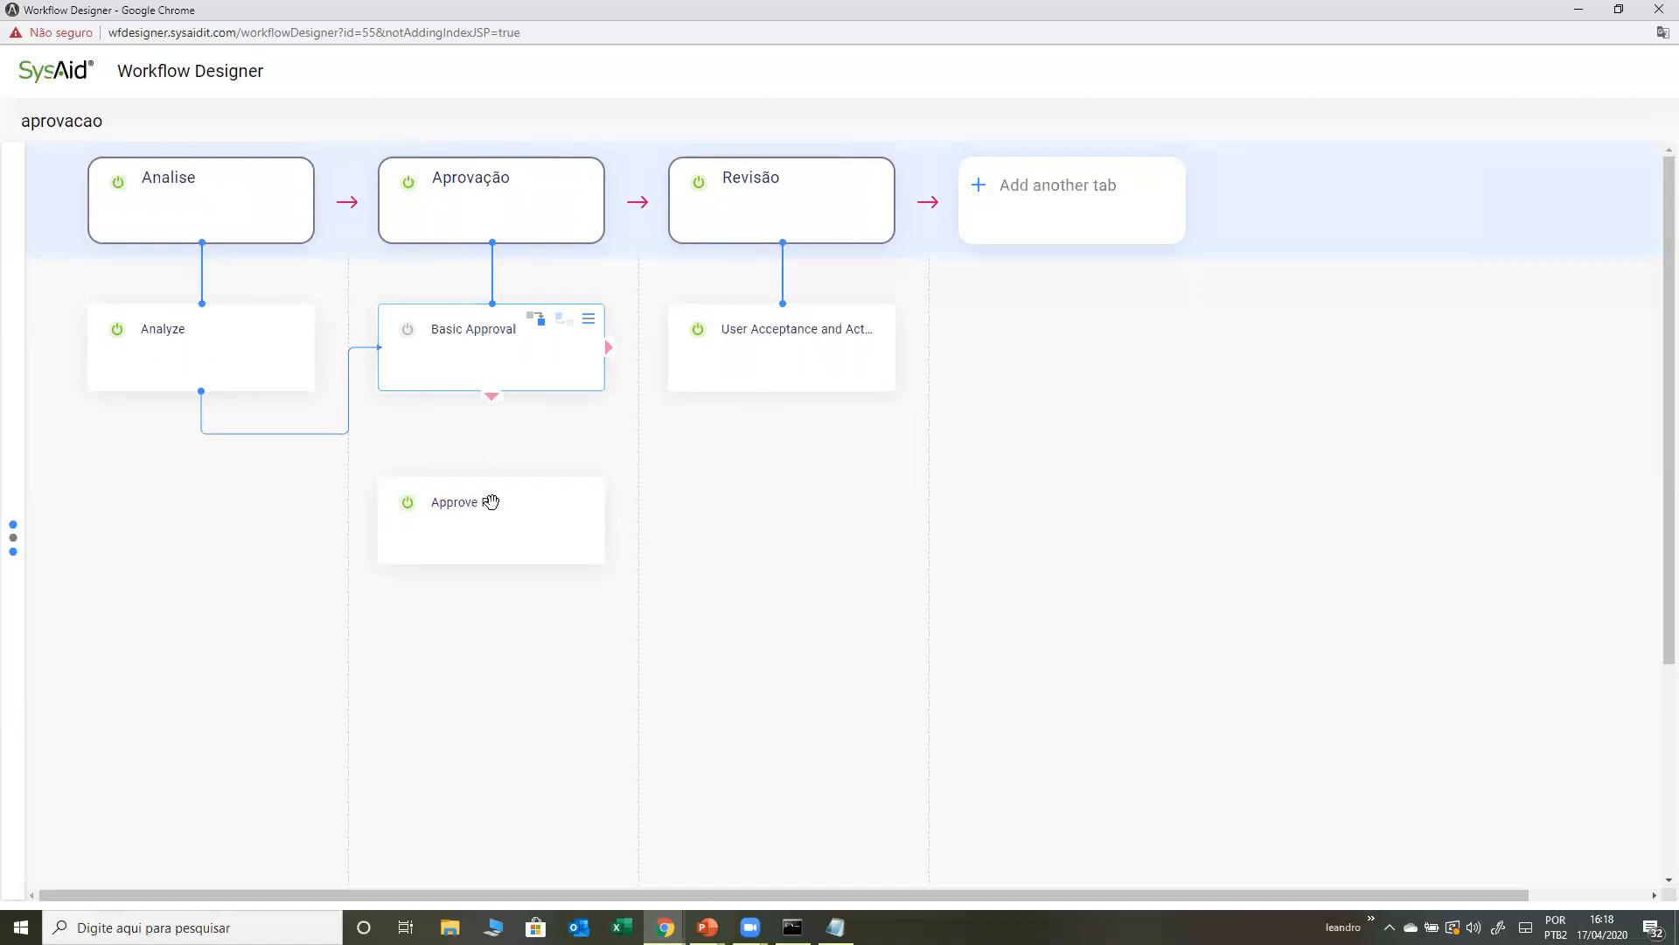
drag(490, 394, 490, 555)
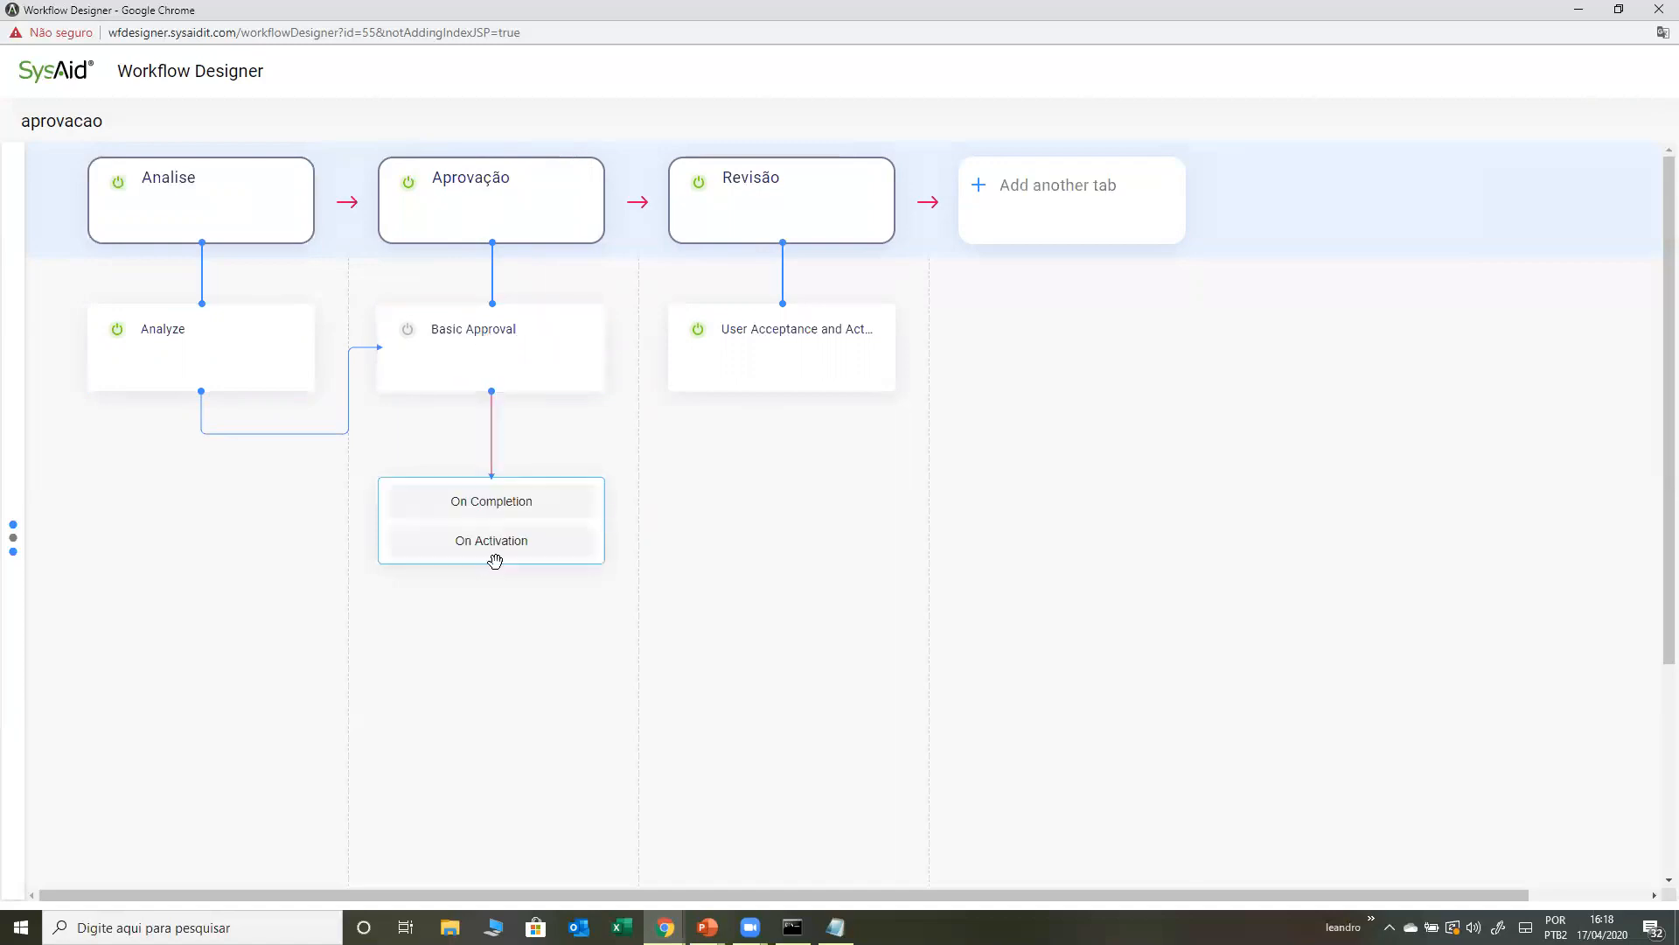
click(517, 507)
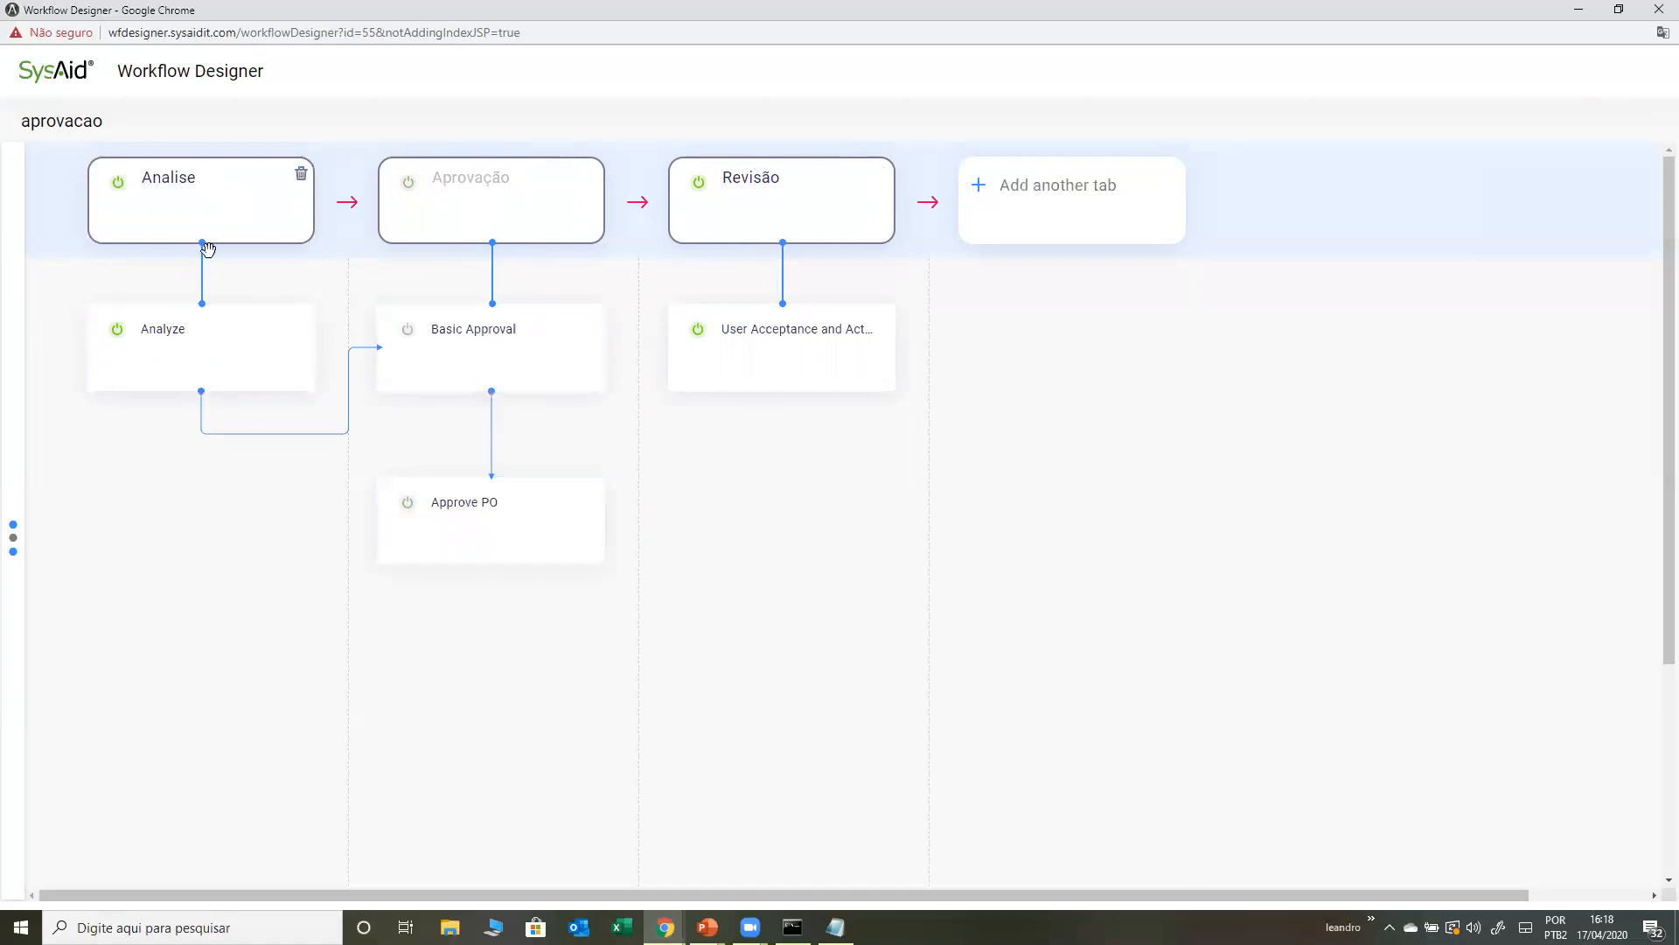
- Add a workflow tab with the caption "Execução" and move it between the Aprovação and Revisão tabs
click(1055, 202)
text(Execu)
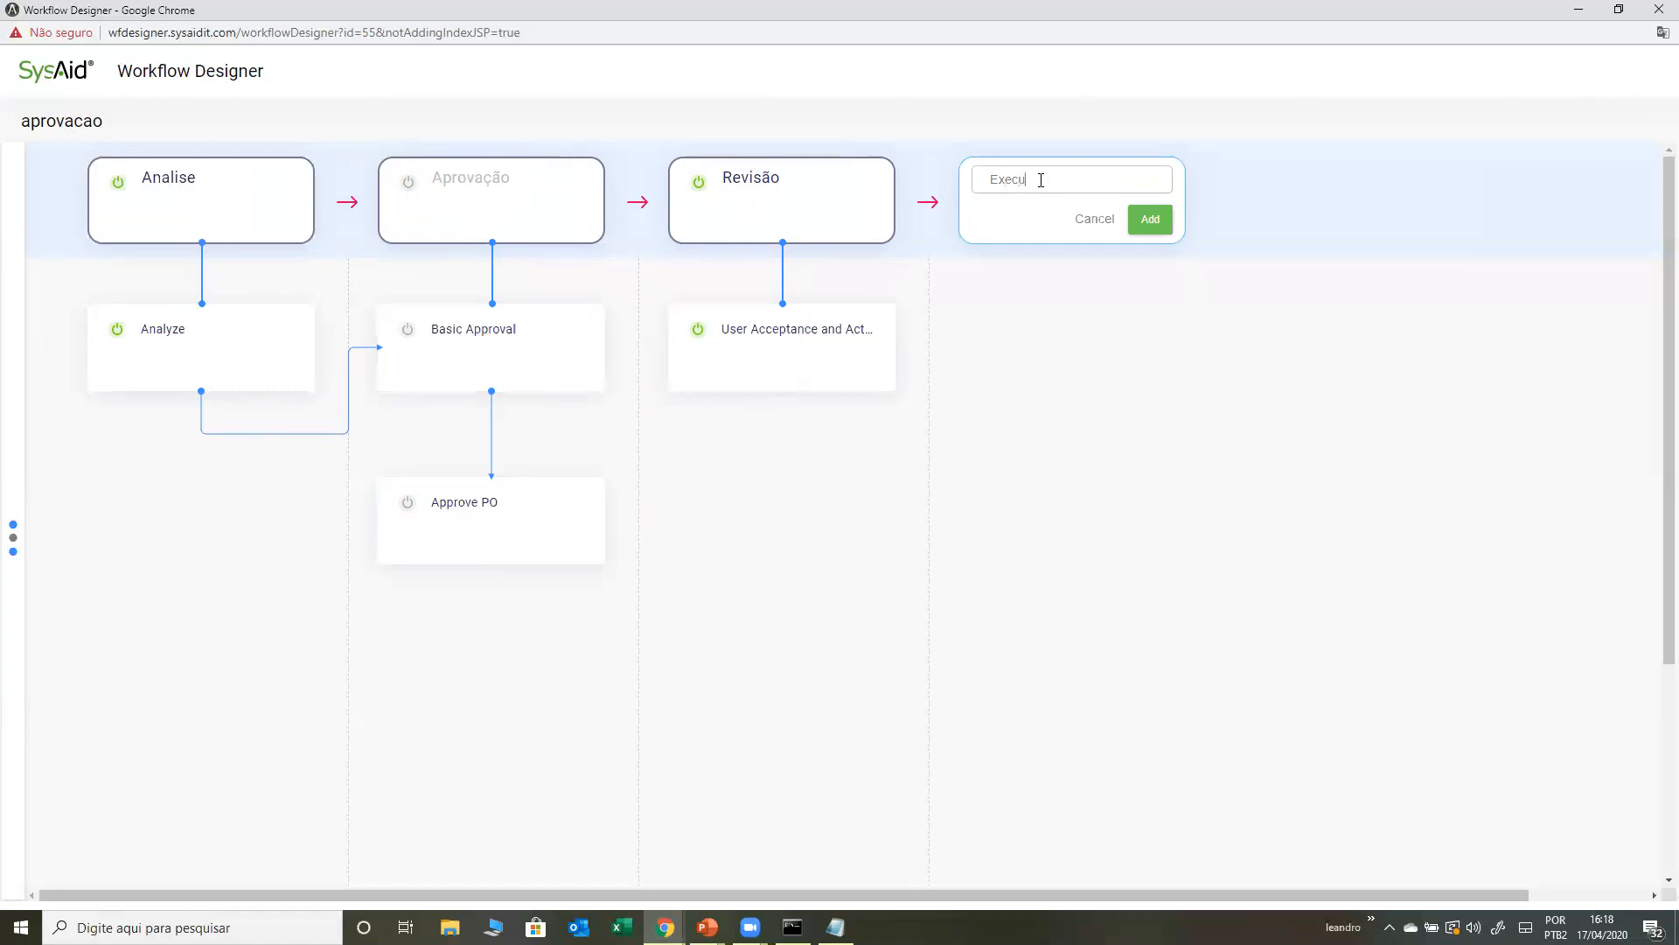
text(ção)
key(Return)
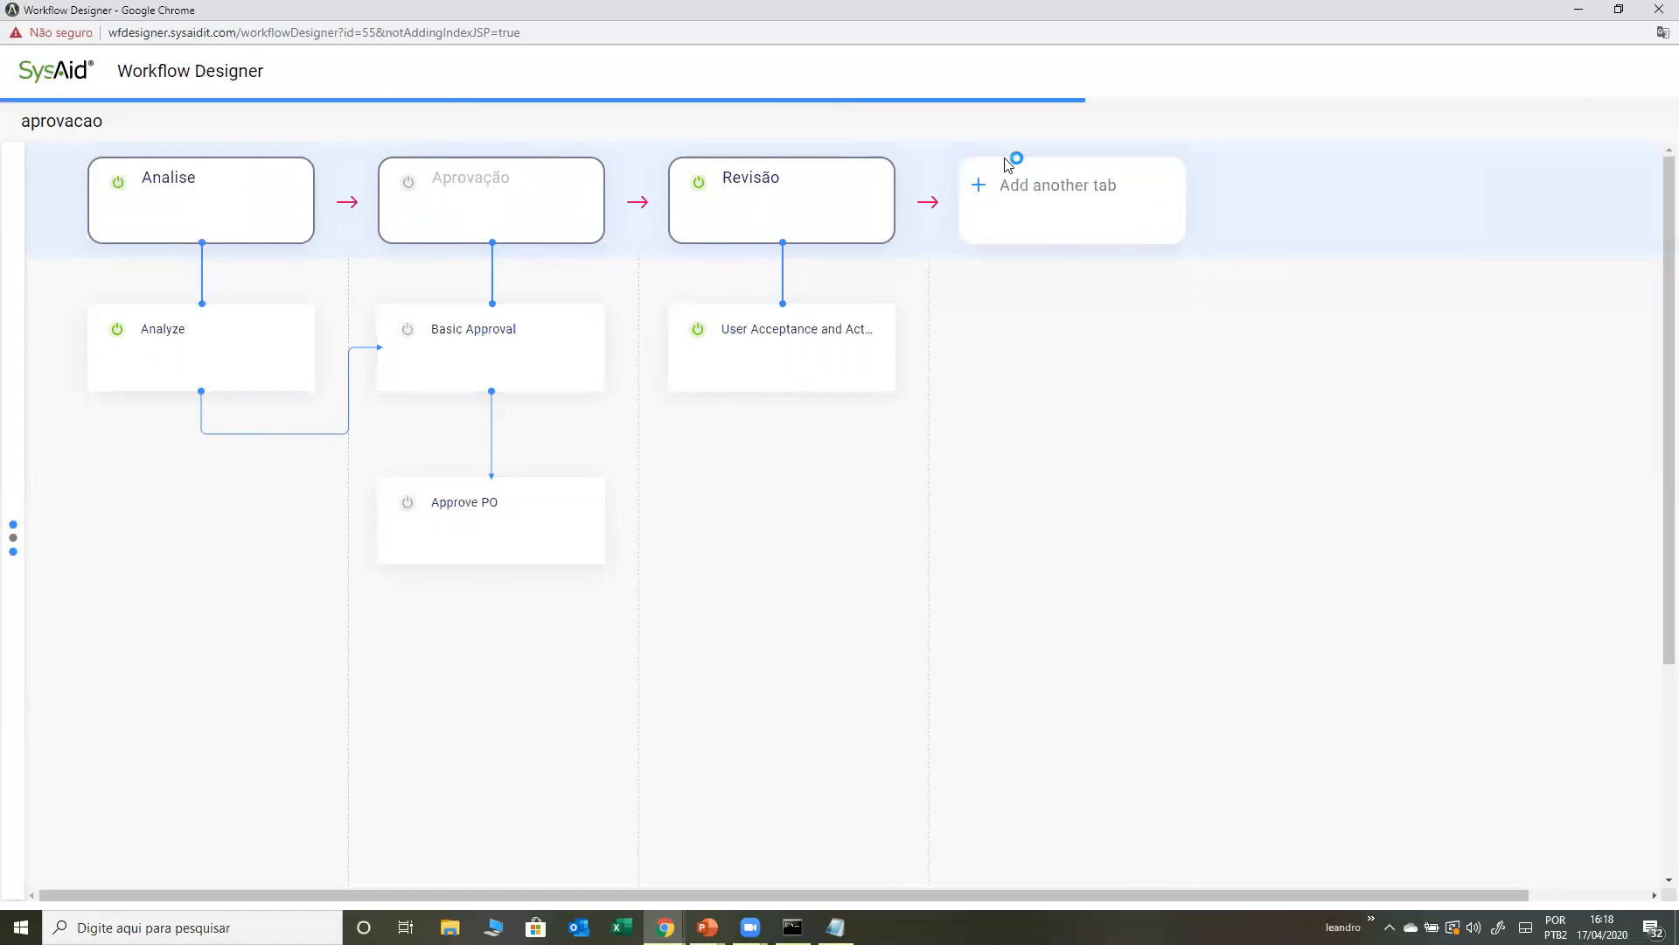
drag(1005, 196, 600, 224)
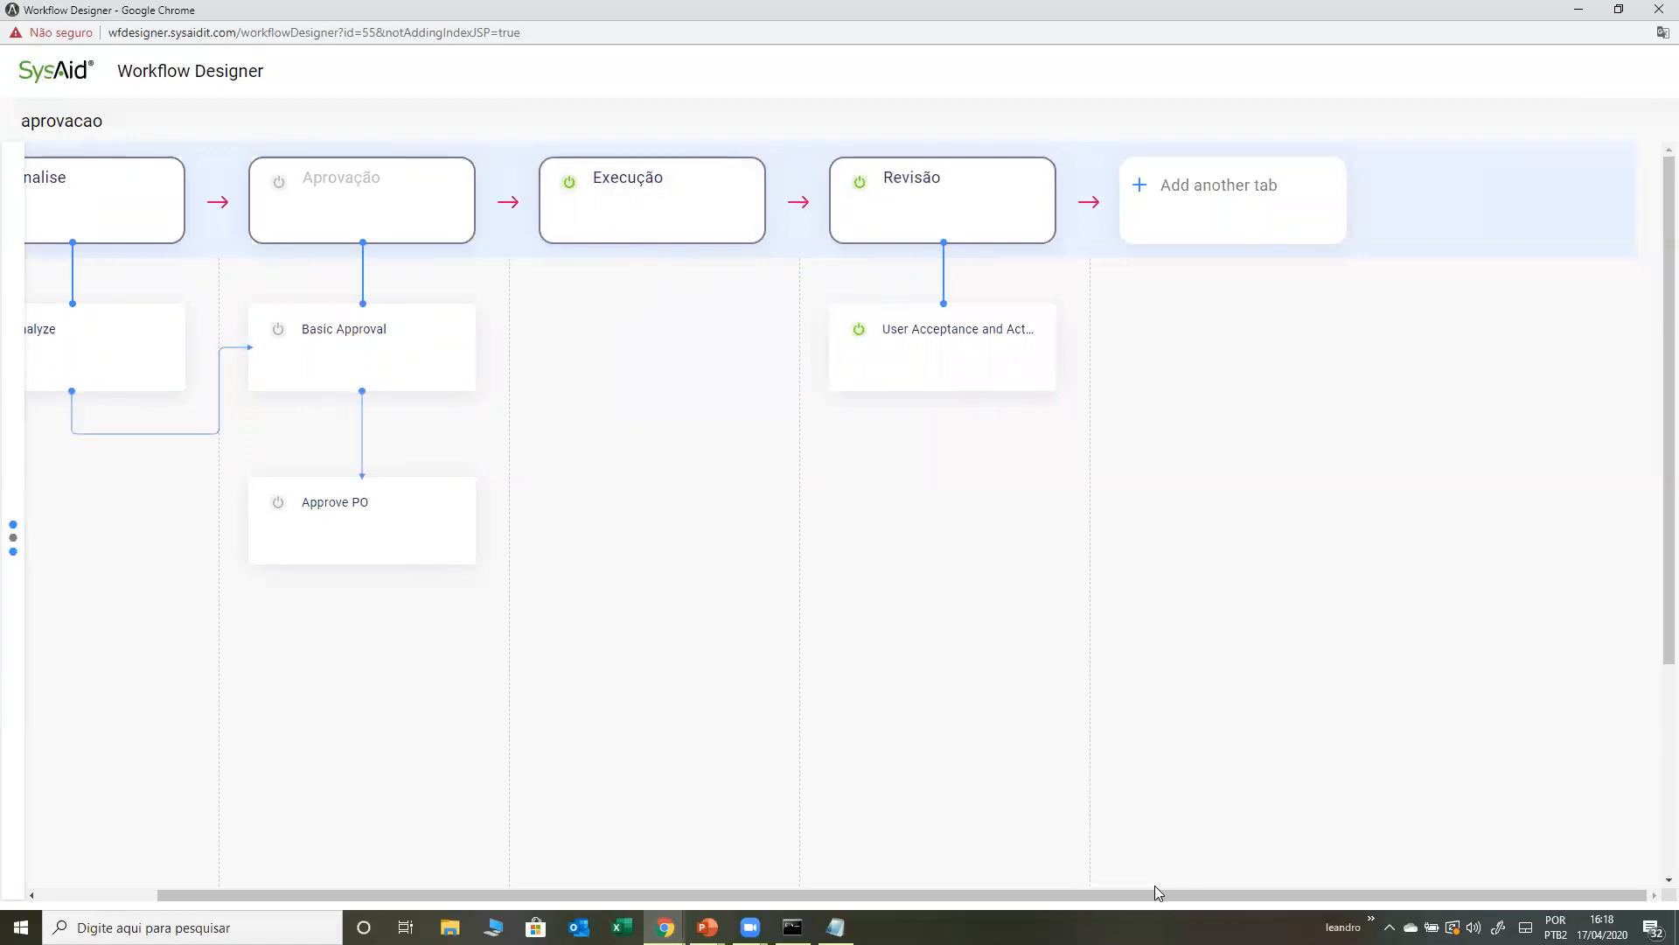
drag(1142, 896, 9, 372)
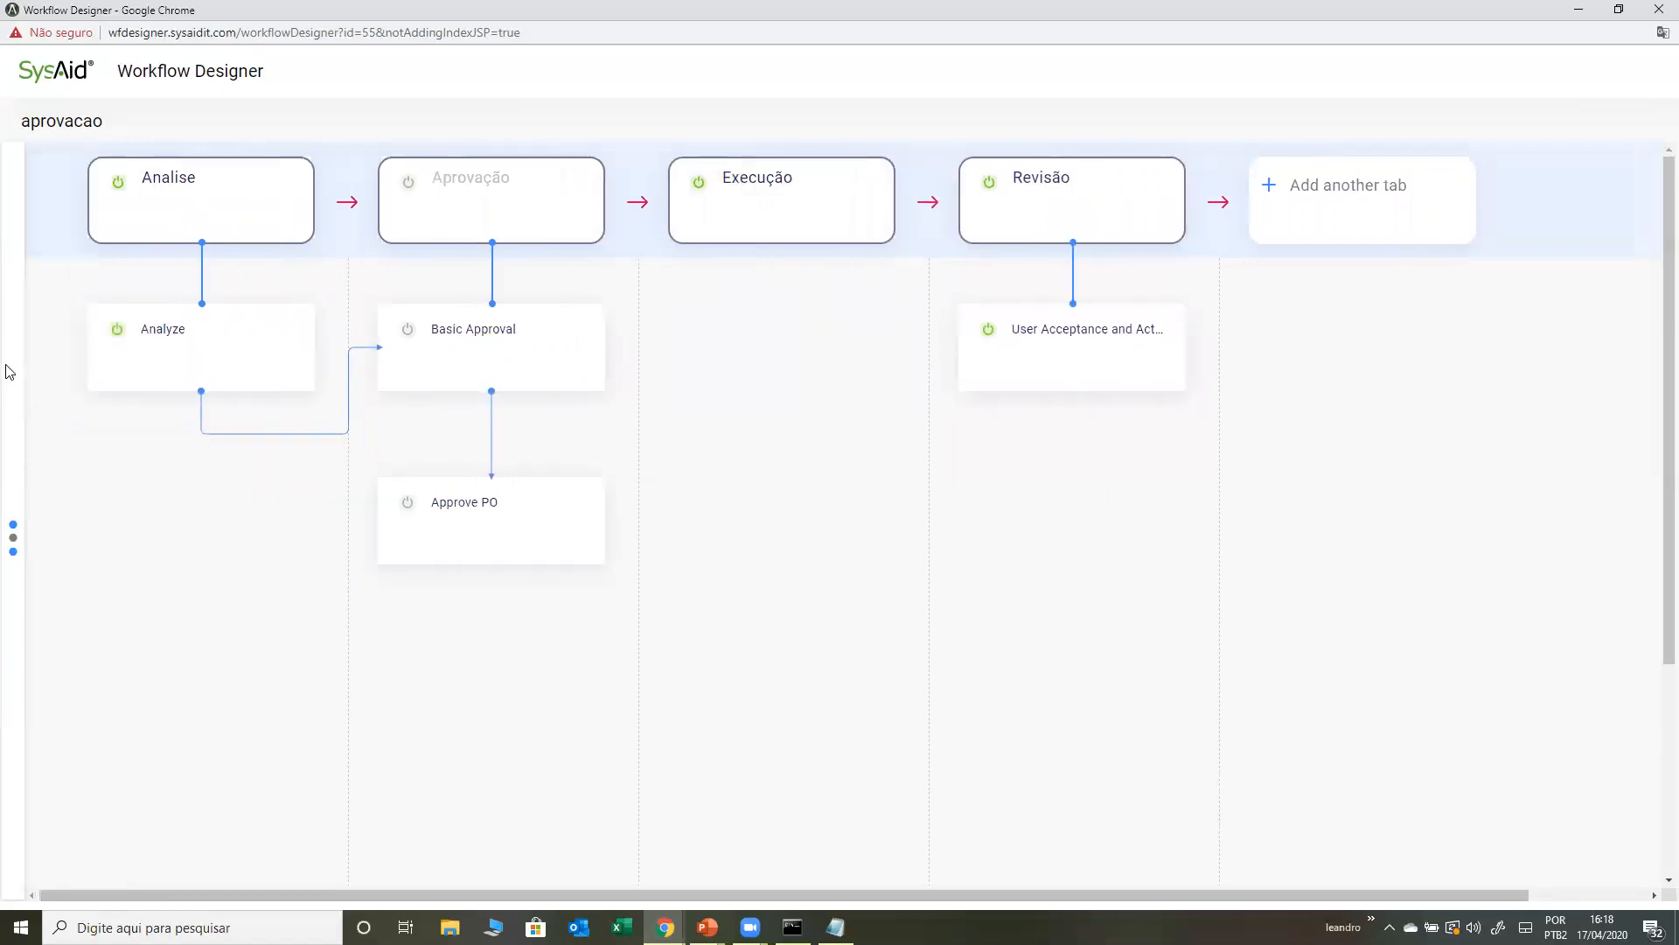
- Search the action item views for "ex" and place the Create WebEx User item under the Execução tab
click(11, 457)
double_click(52, 216)
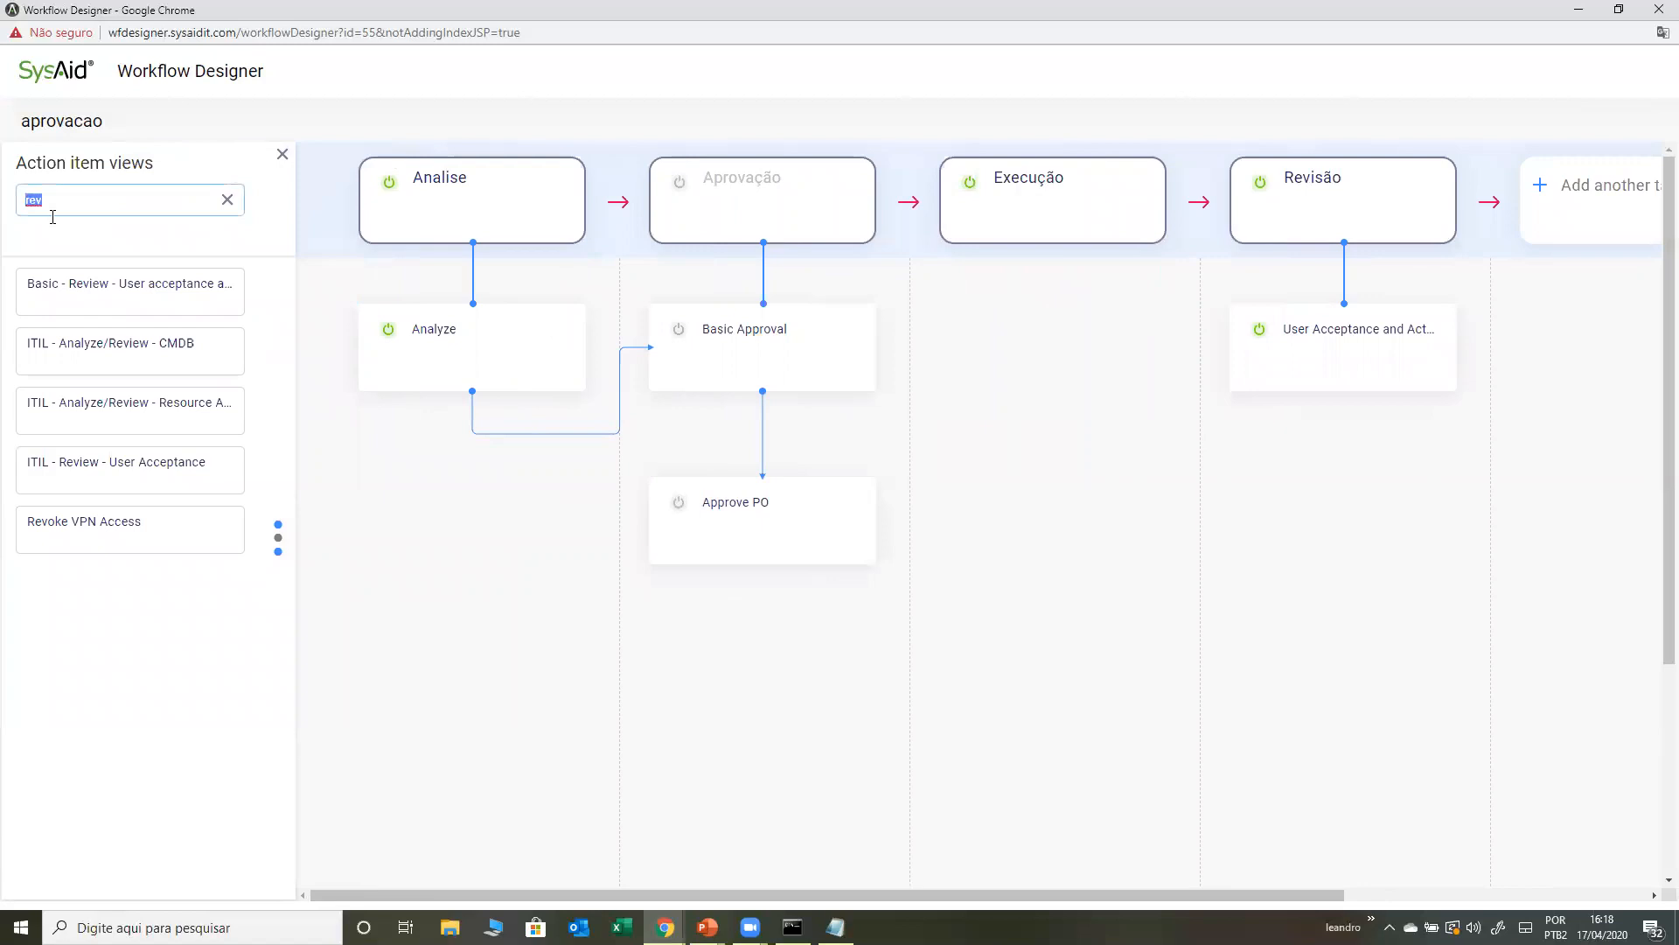
key(BackSpace)
scroll(153, 600, down, 6)
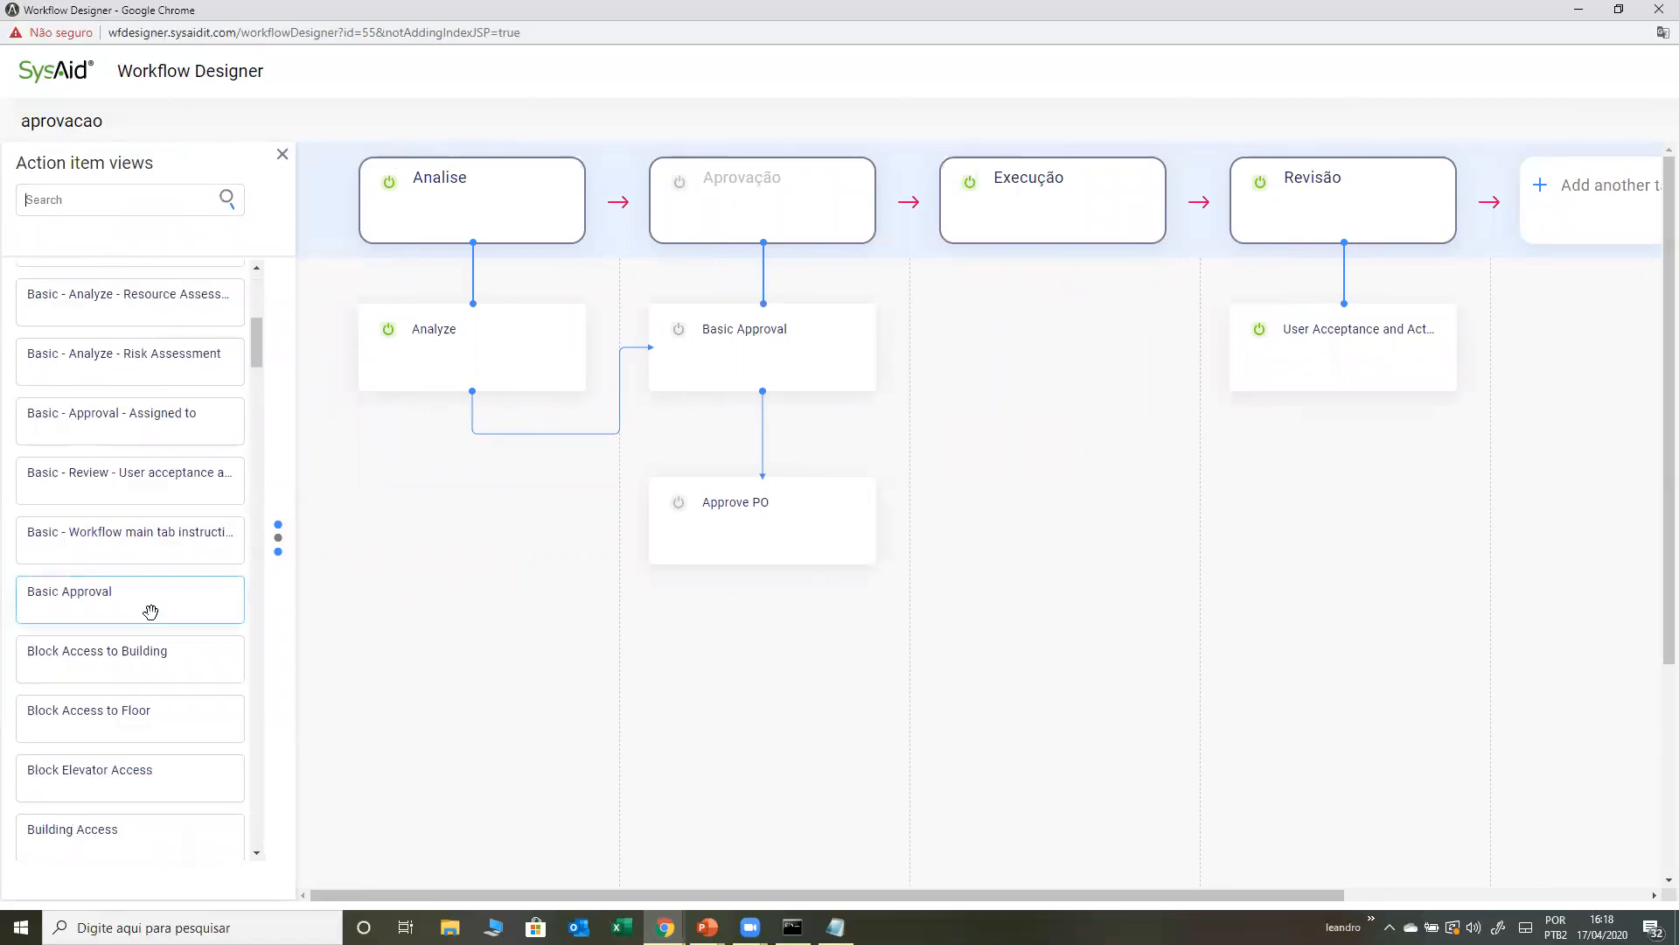
text(ex)
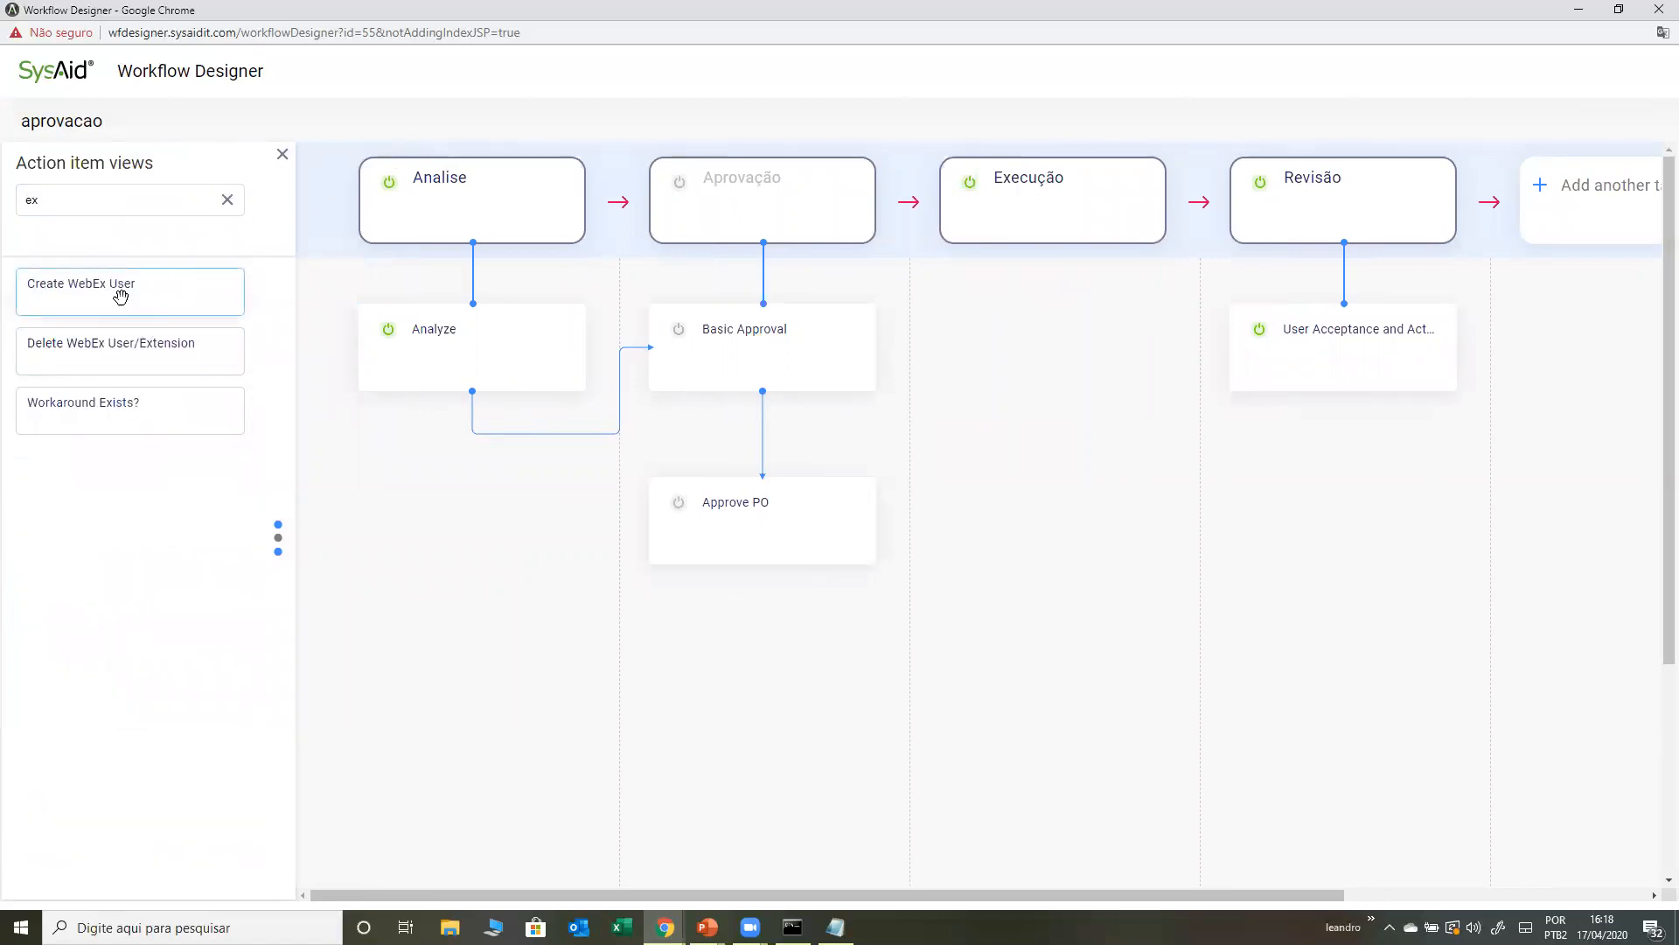
drag(177, 303, 1091, 317)
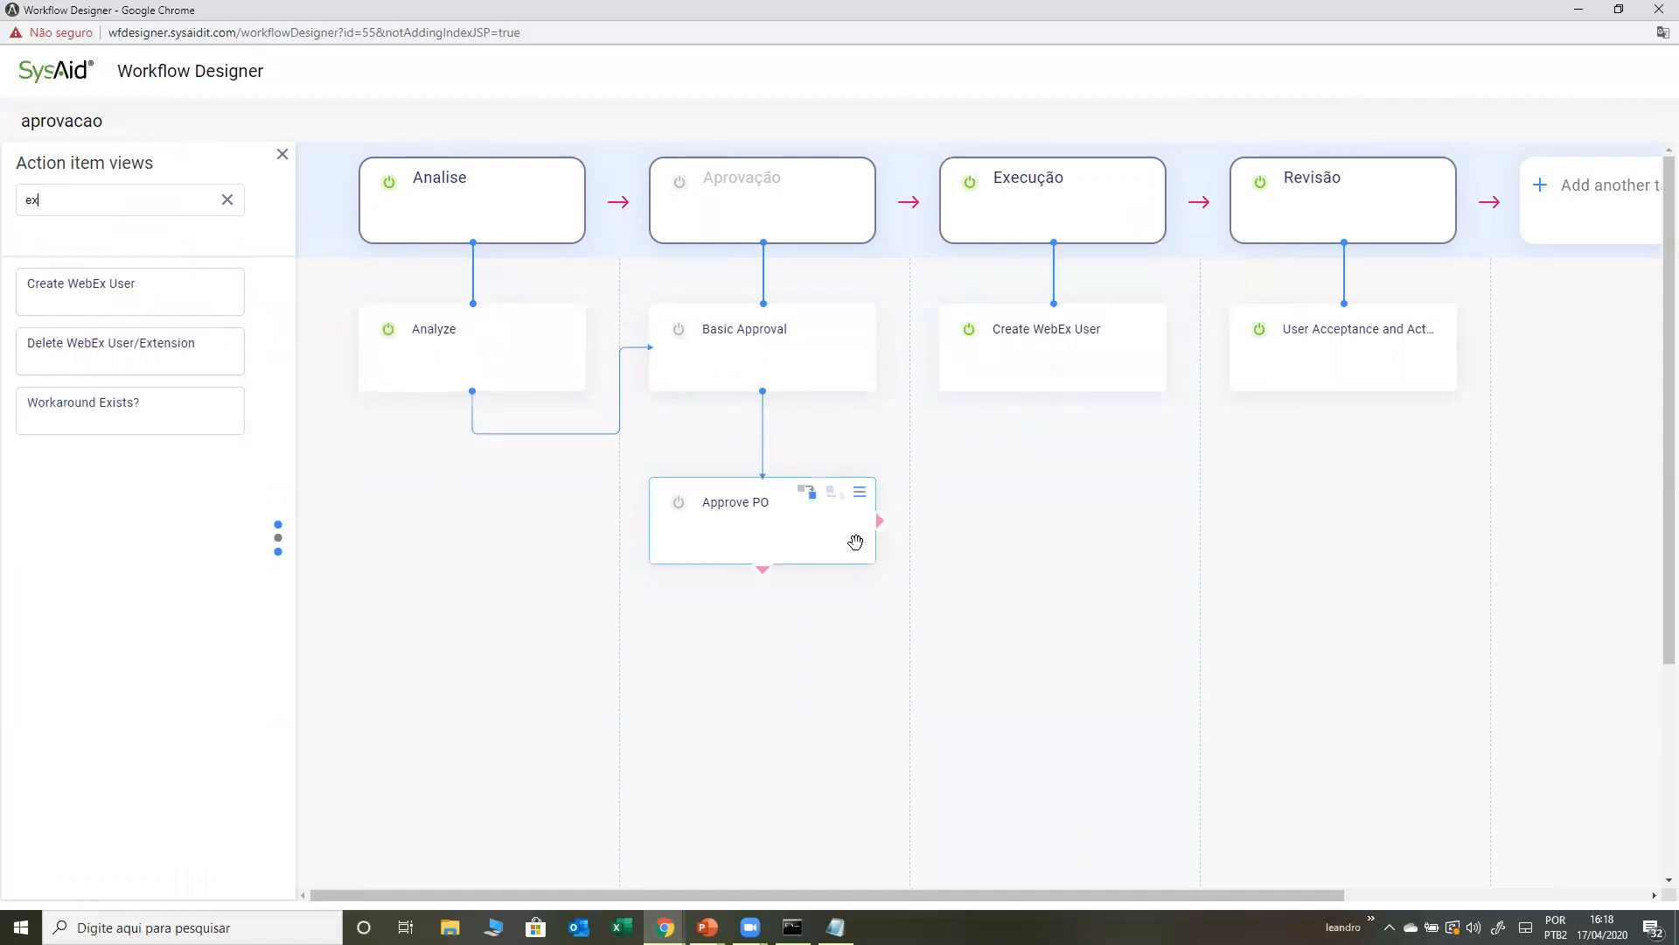
- Link Approve PO to Create WebEx User and Create WebEx User to the Revisão tab's user acceptance item, then close the Workflow Designer
drag(880, 521, 972, 332)
click(1053, 327)
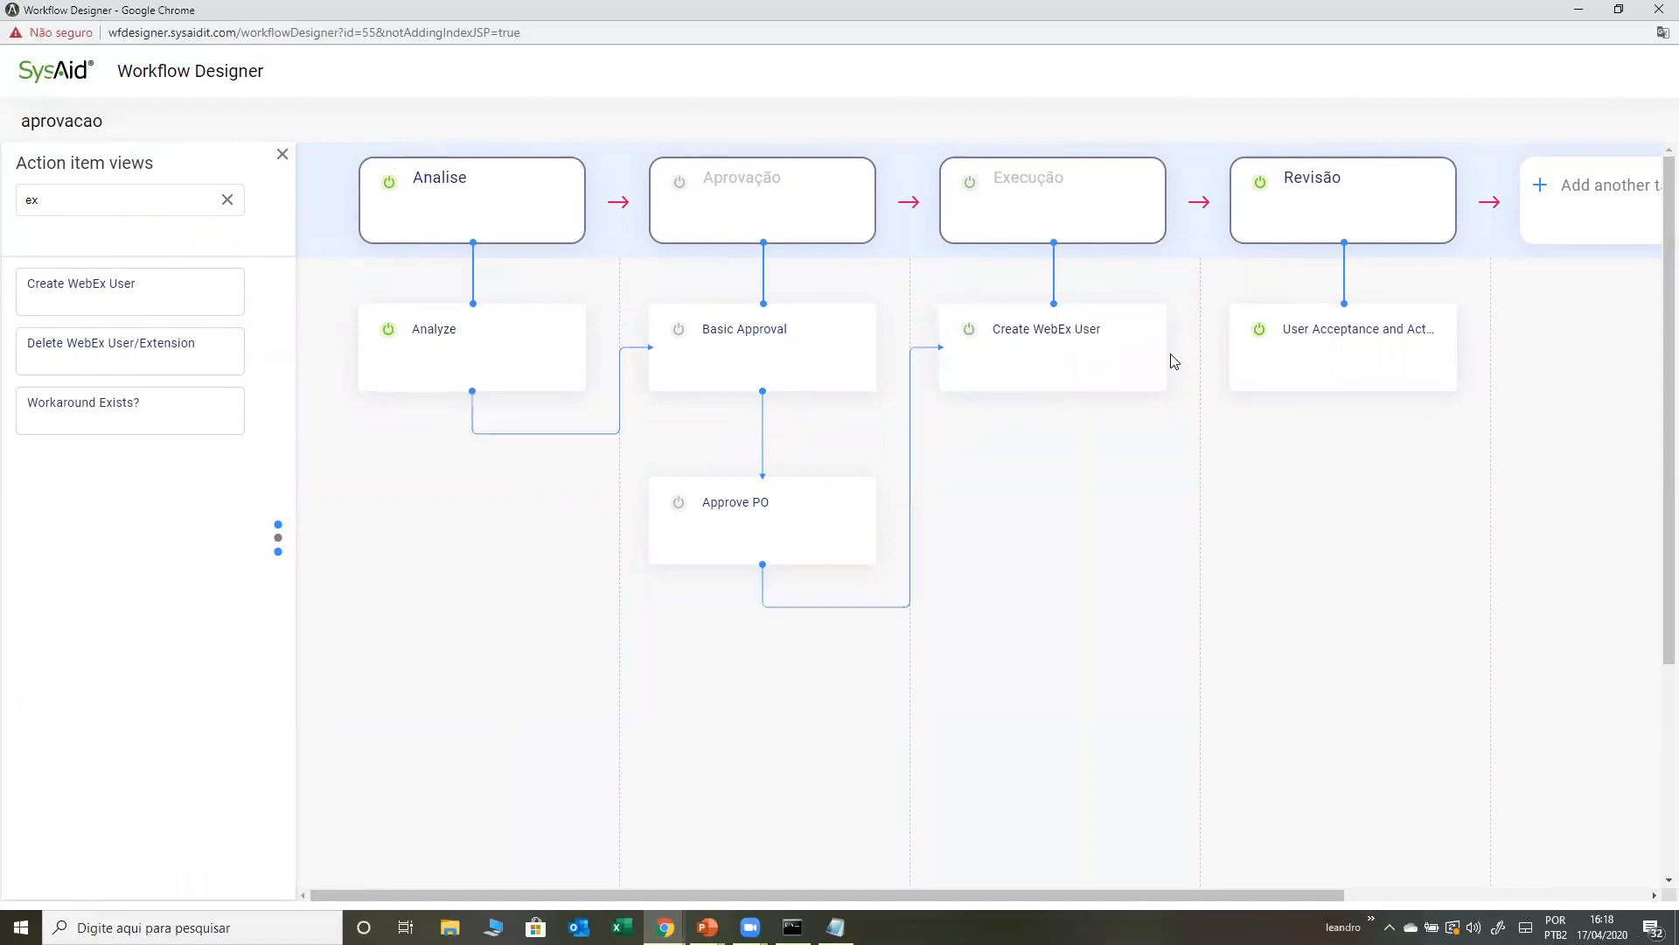
drag(1170, 348, 1303, 344)
click(1303, 341)
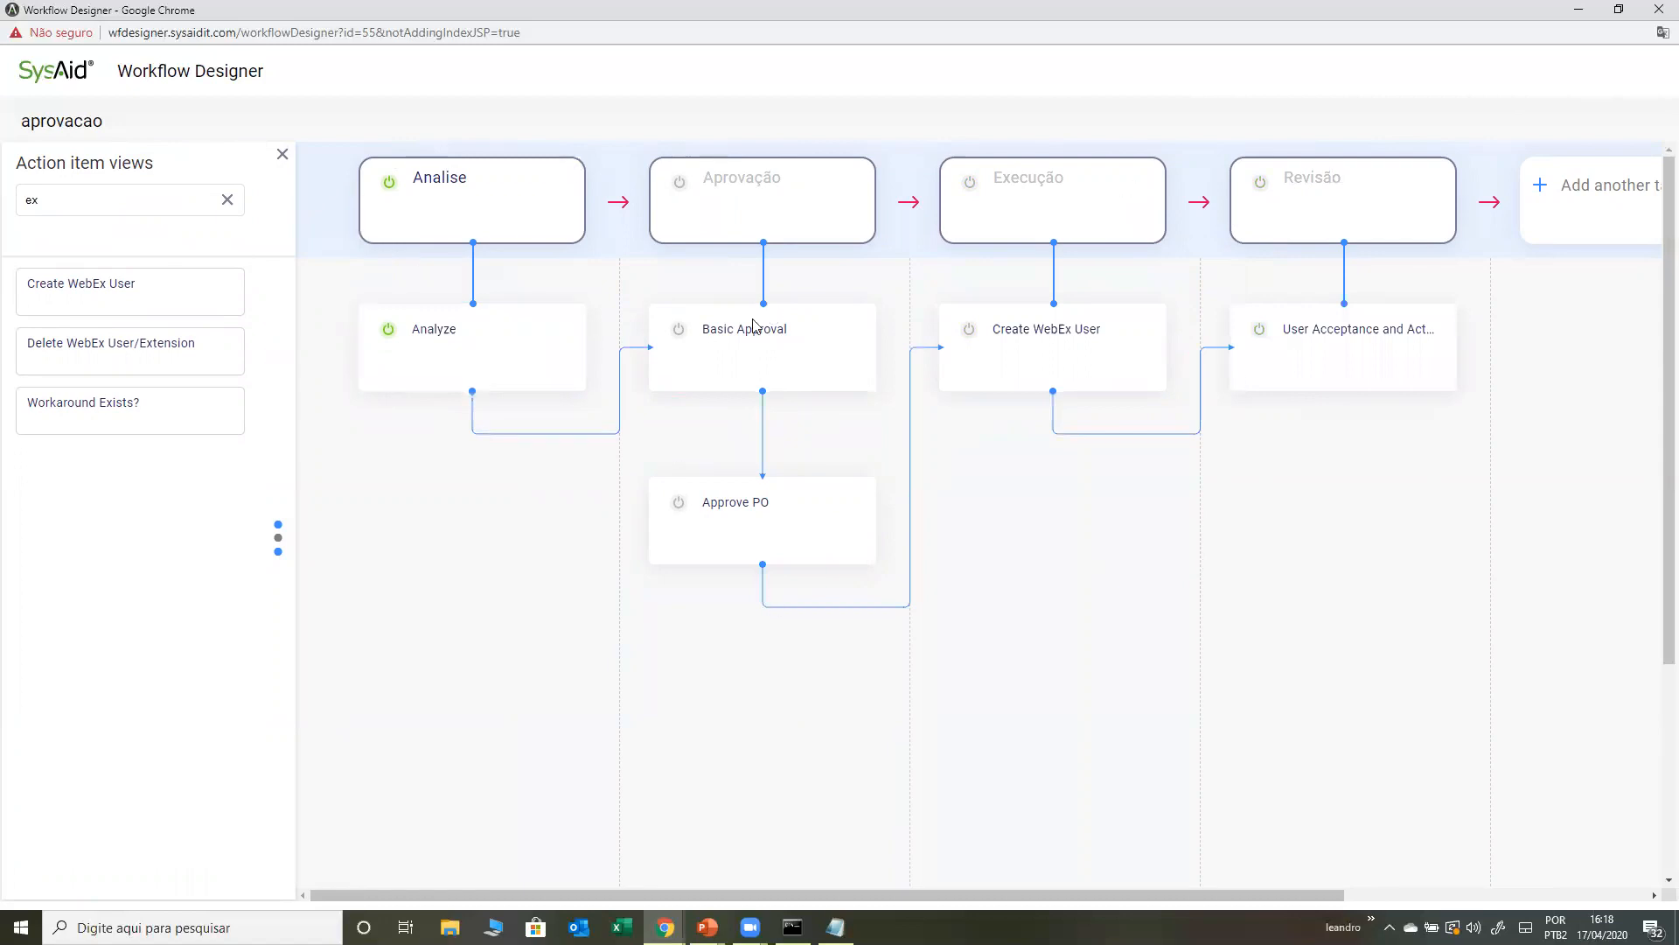
click(1656, 9)
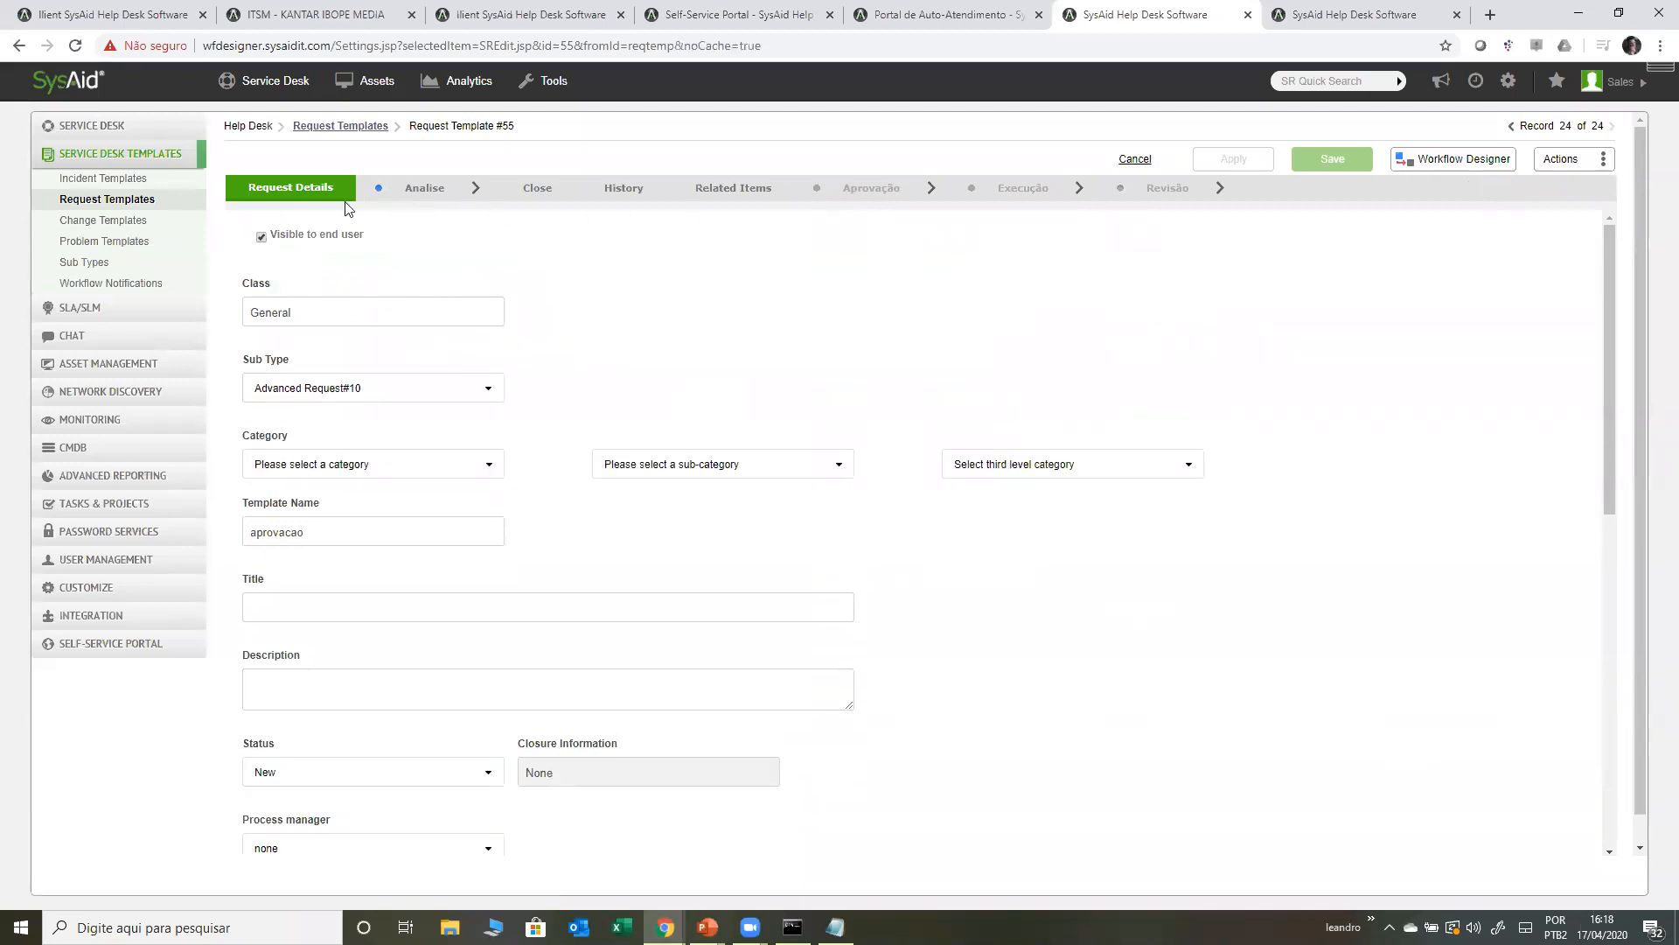
- Review the Analise, Aprovação, Execução and Revisão tabs of the request template, including their action items and the assignee choices
click(422, 188)
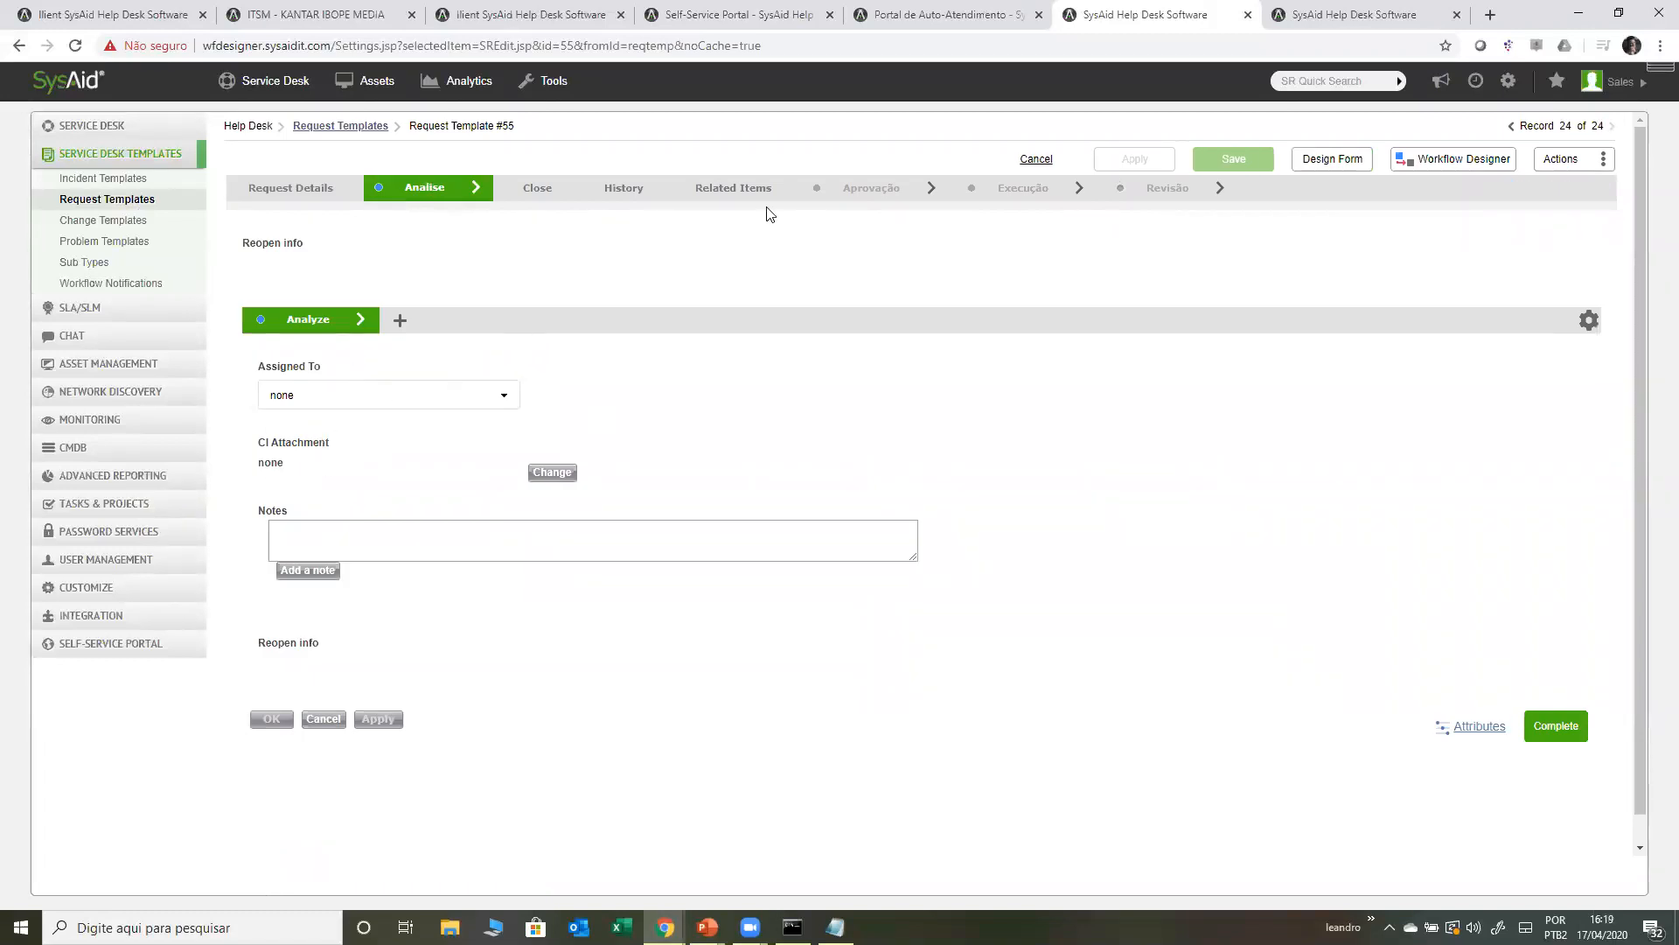
click(888, 195)
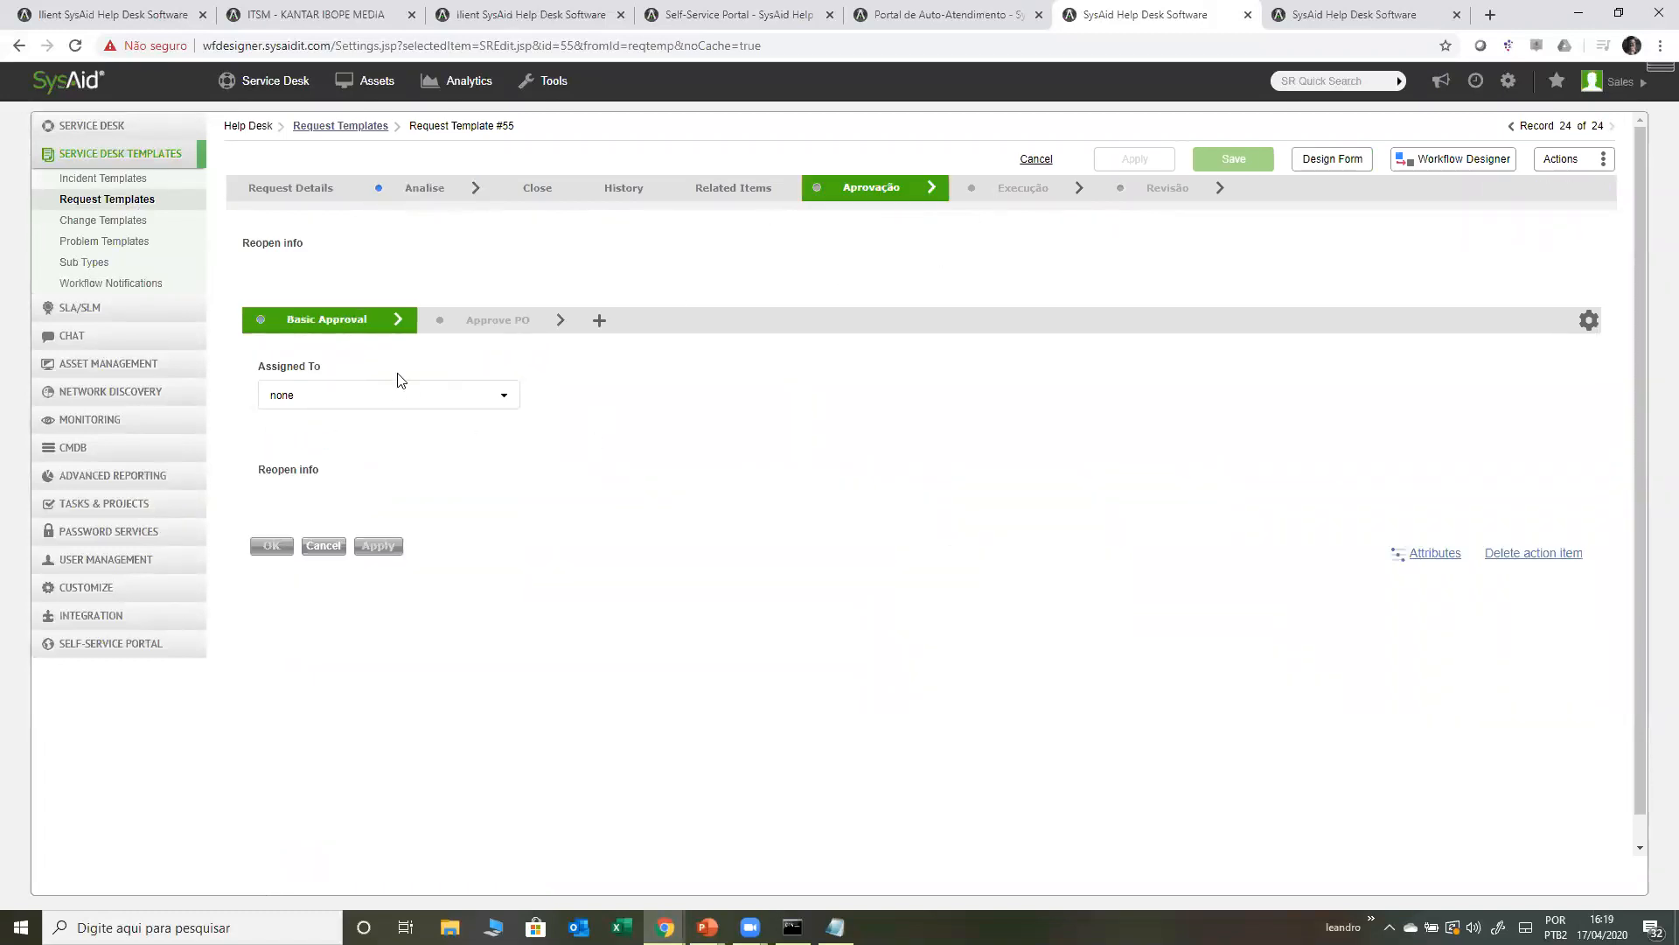
click(1022, 193)
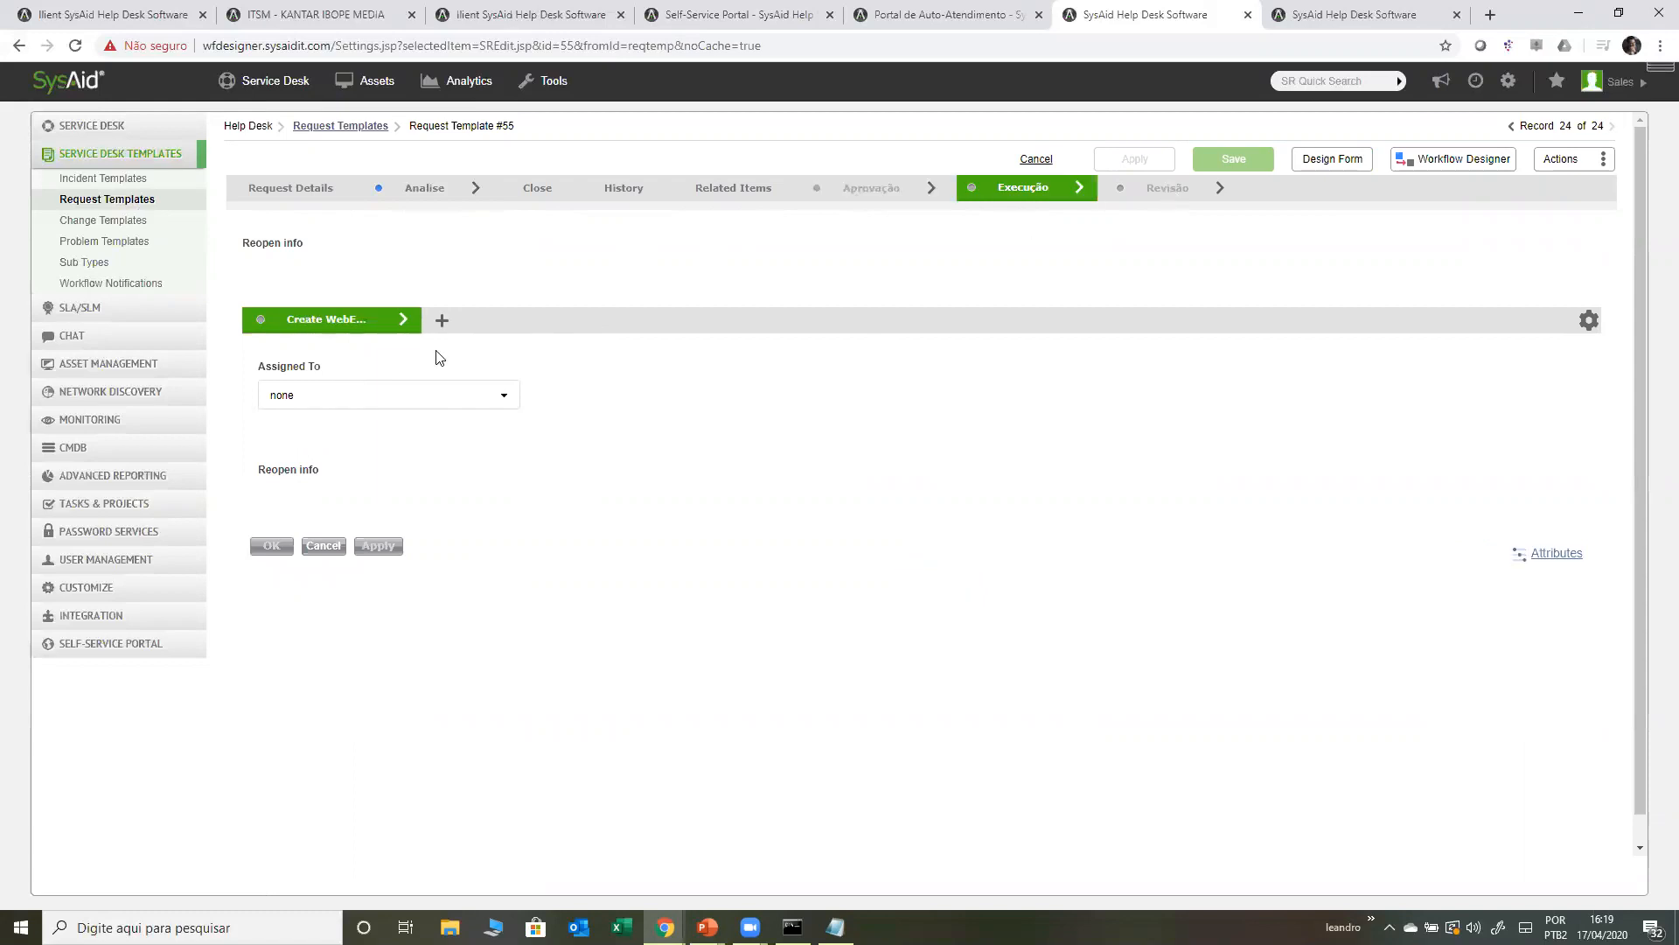
click(885, 186)
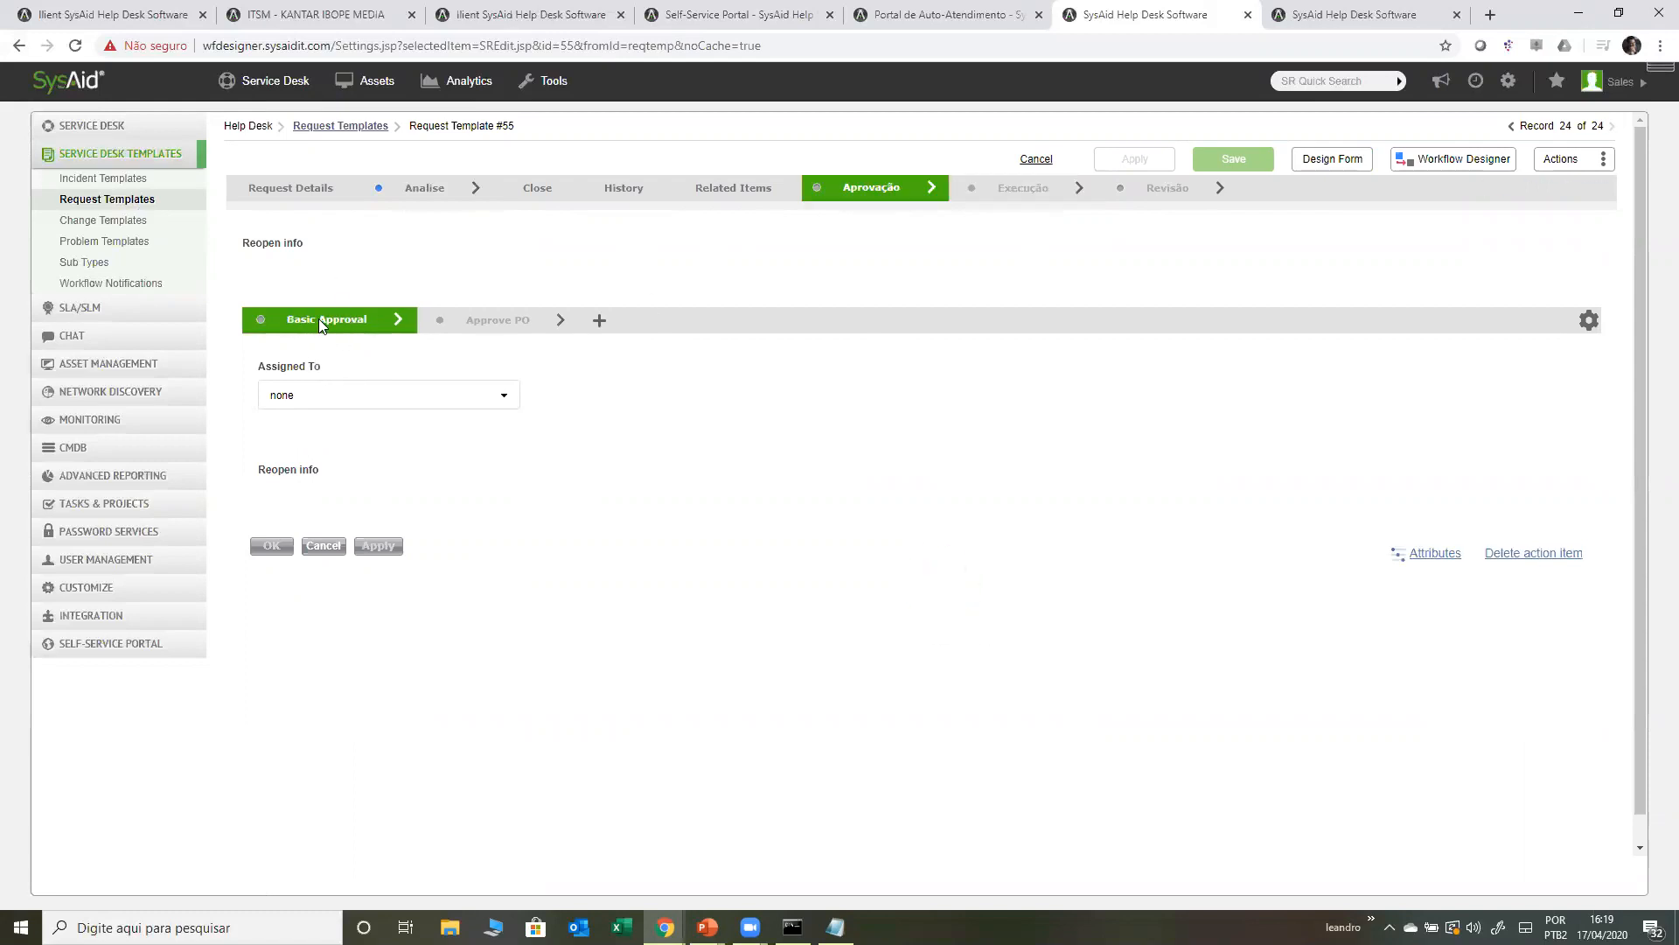
click(477, 322)
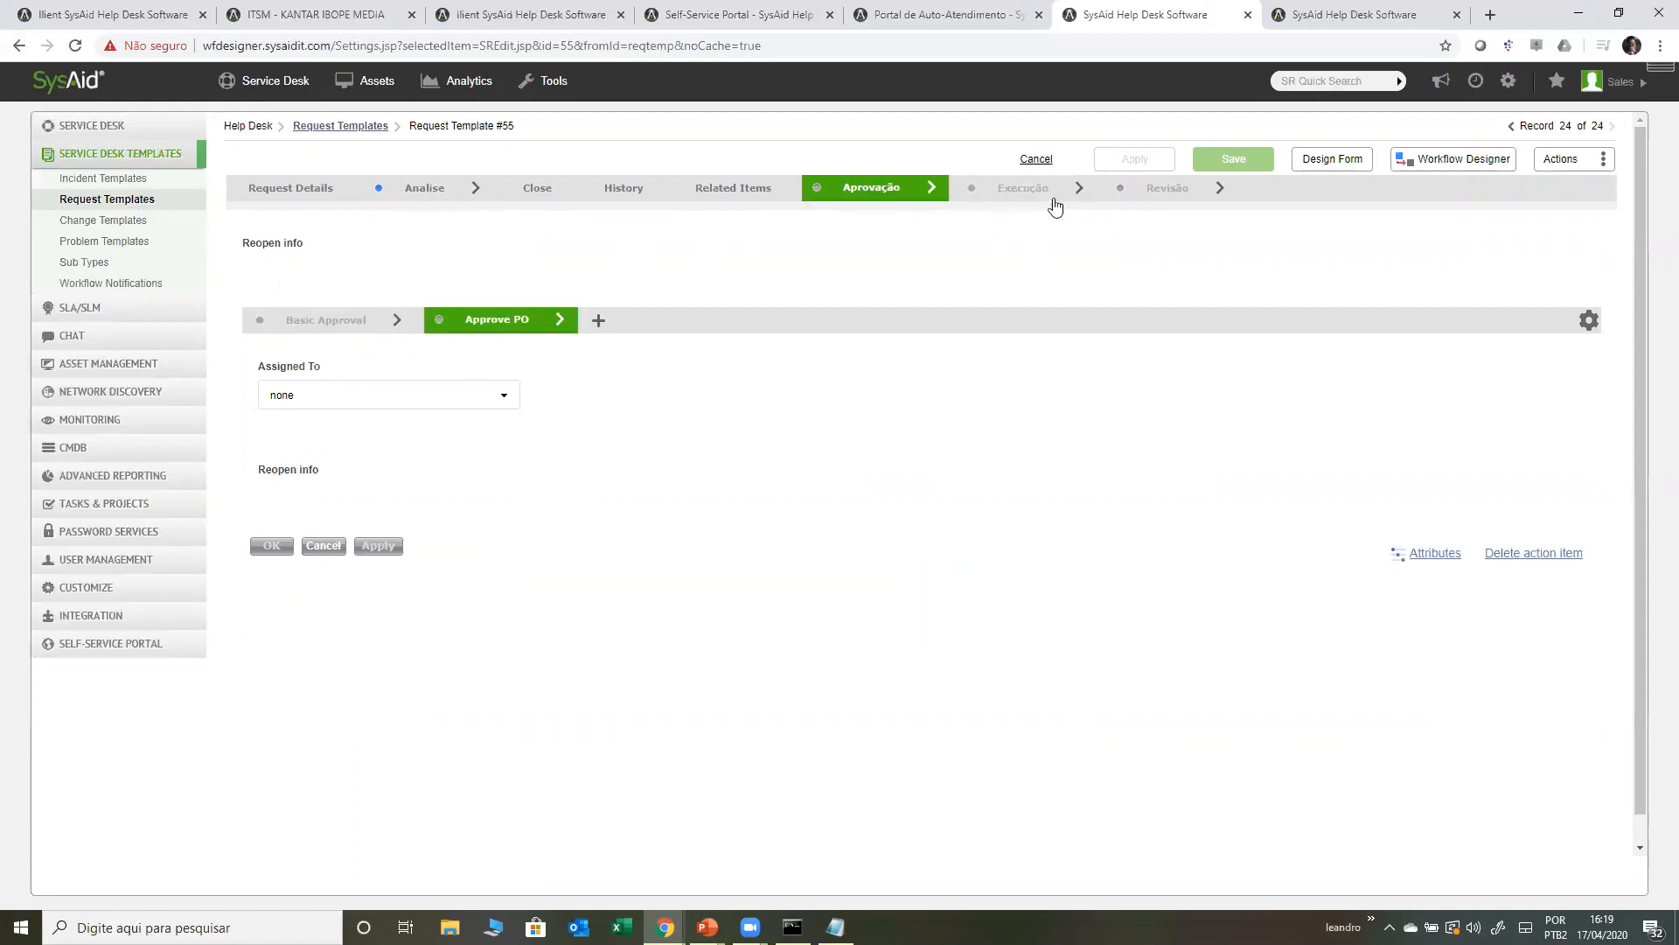
click(1015, 191)
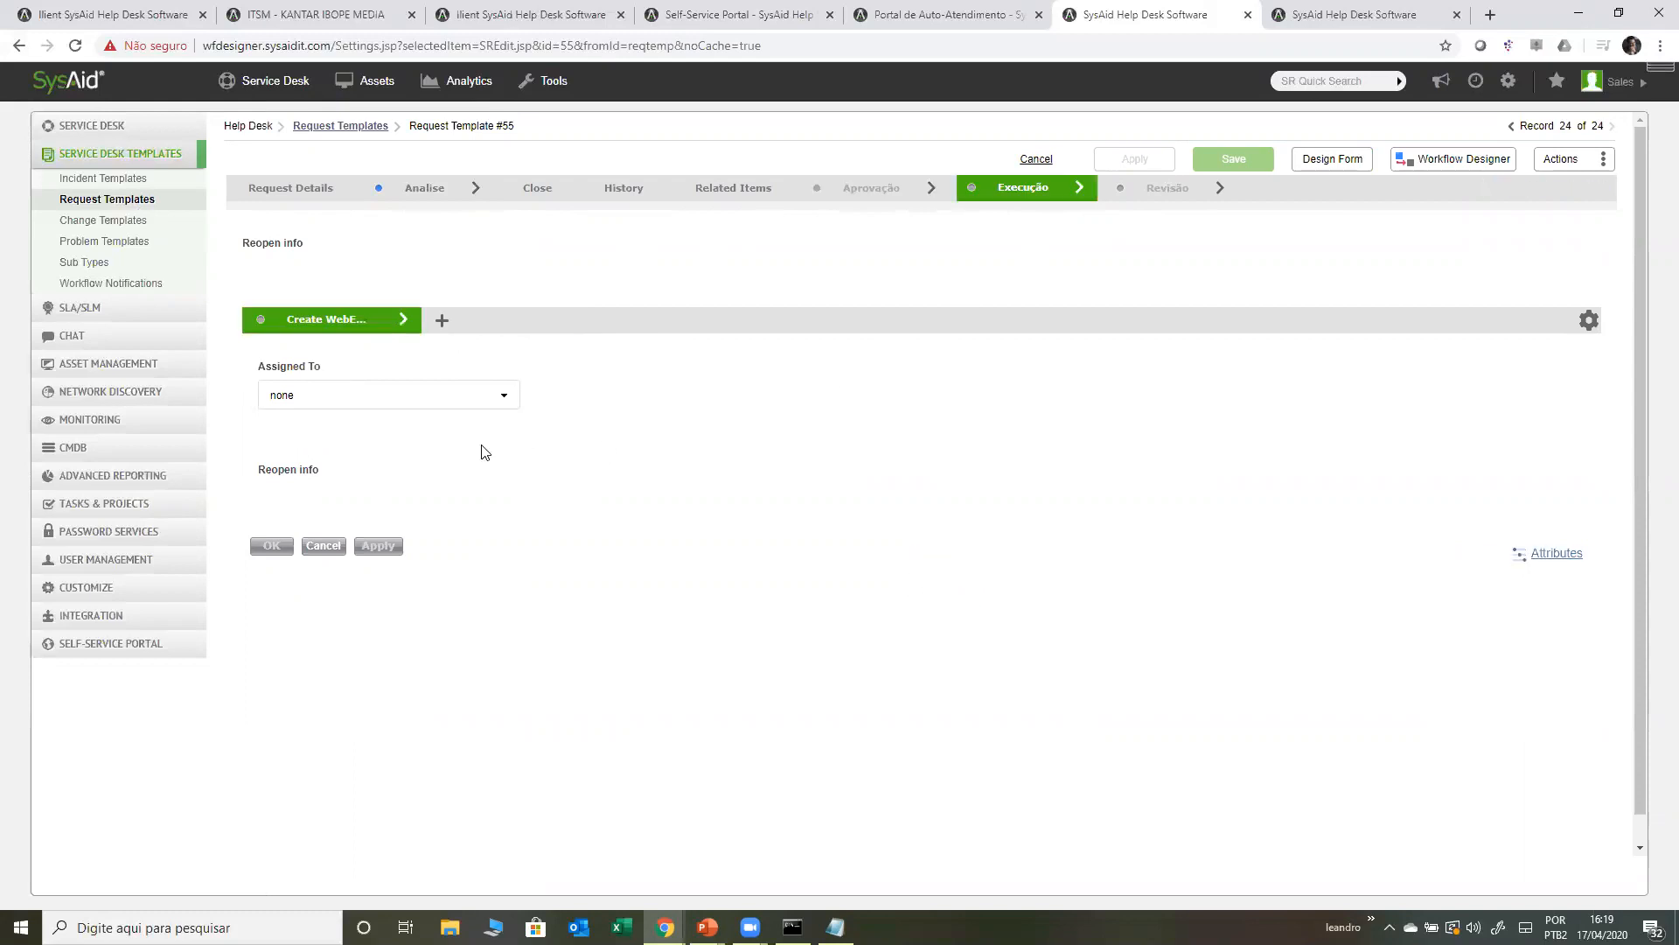
click(336, 381)
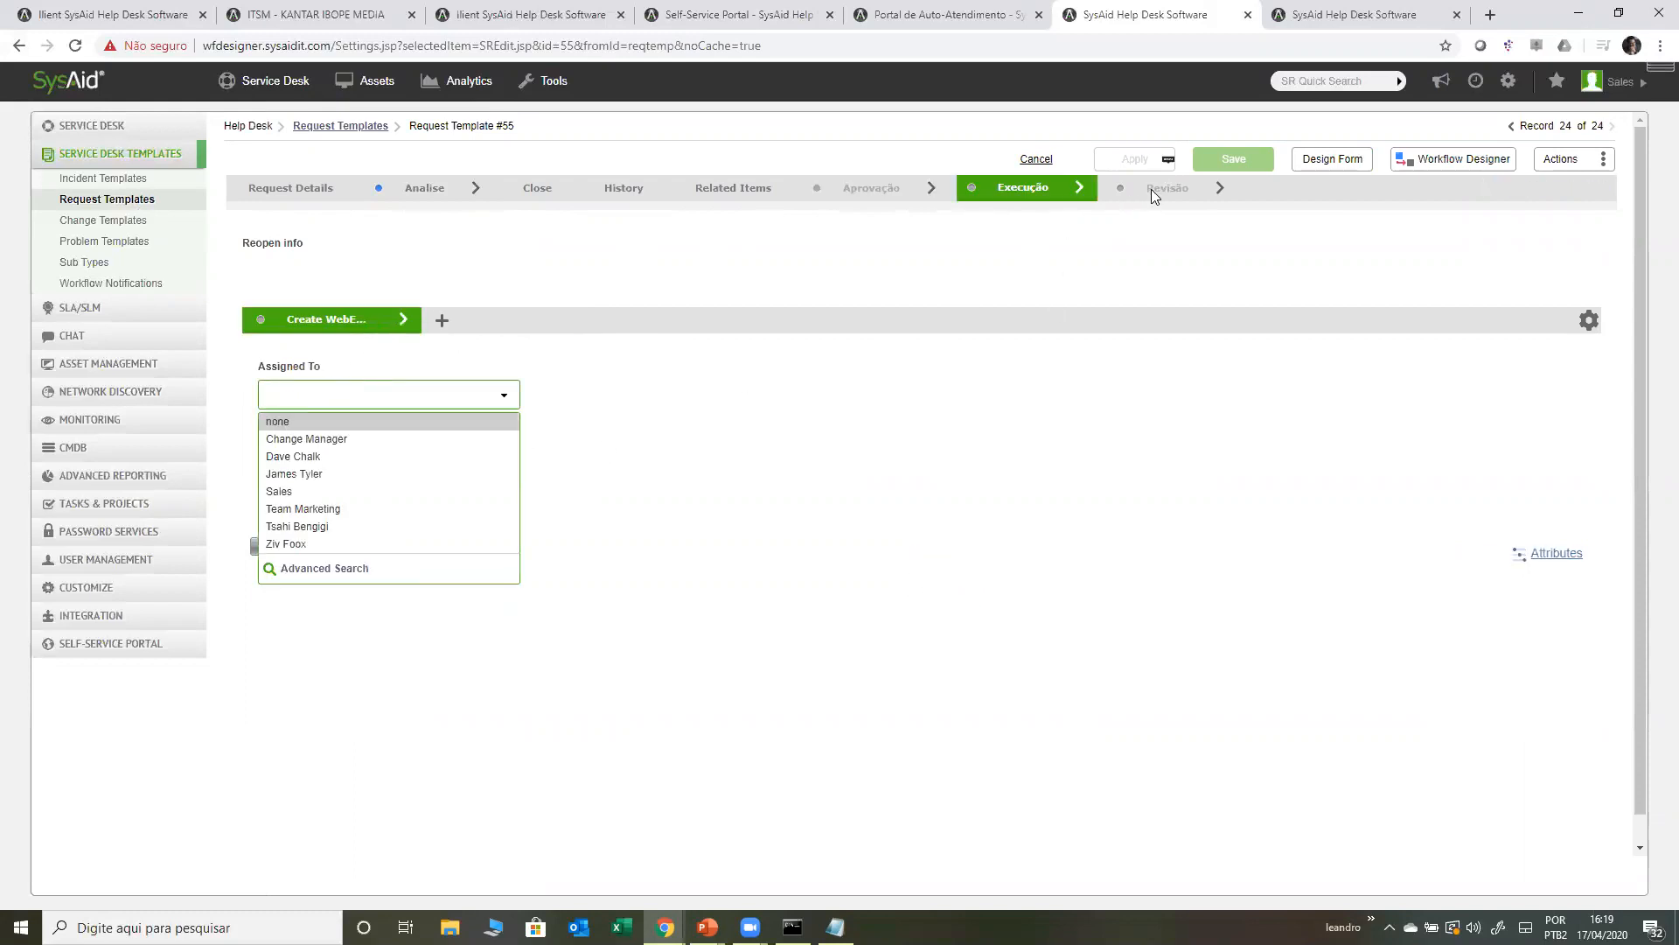
click(1151, 189)
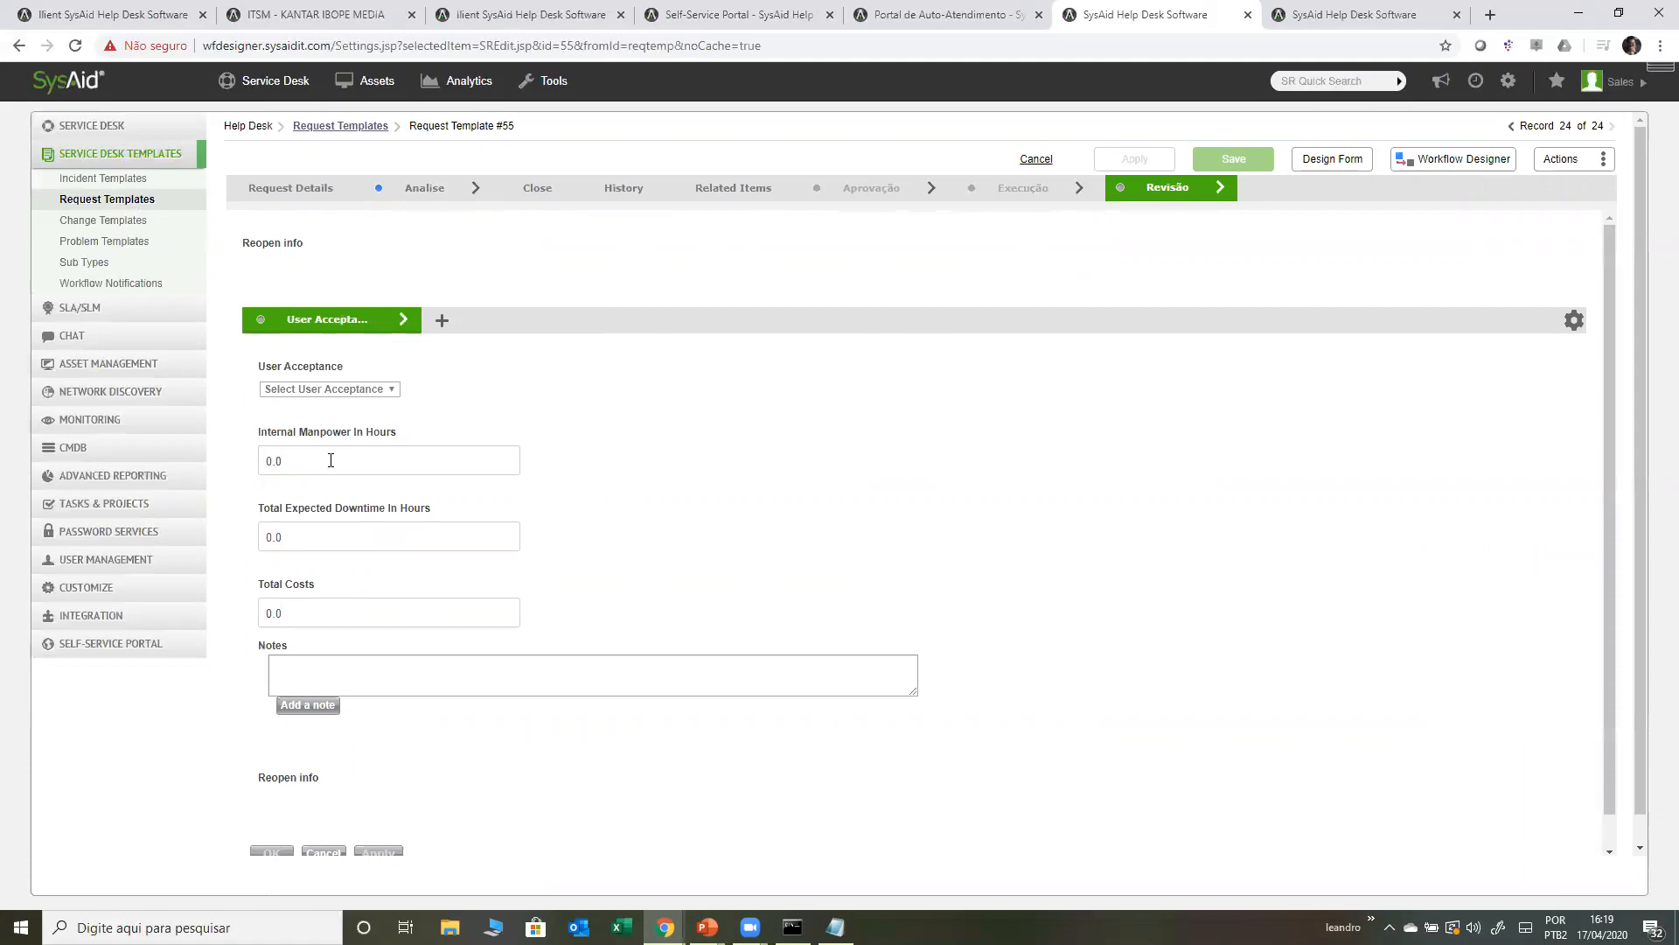
scroll(416, 454, down, 1)
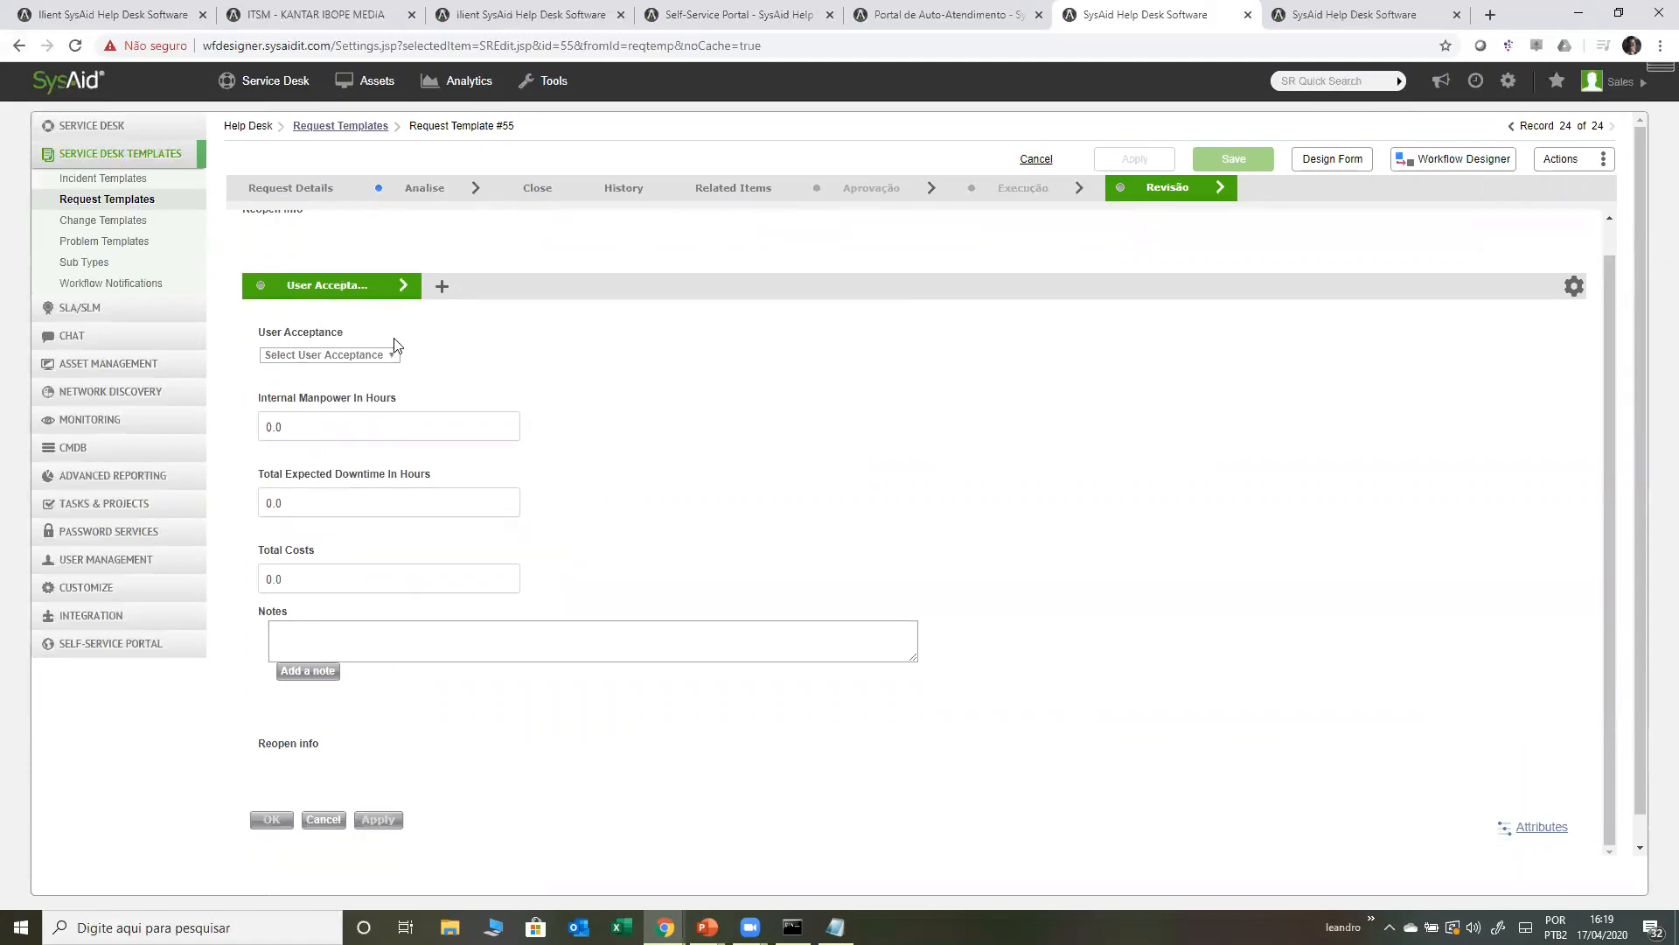
scroll(654, 439, up, 1)
click(424, 191)
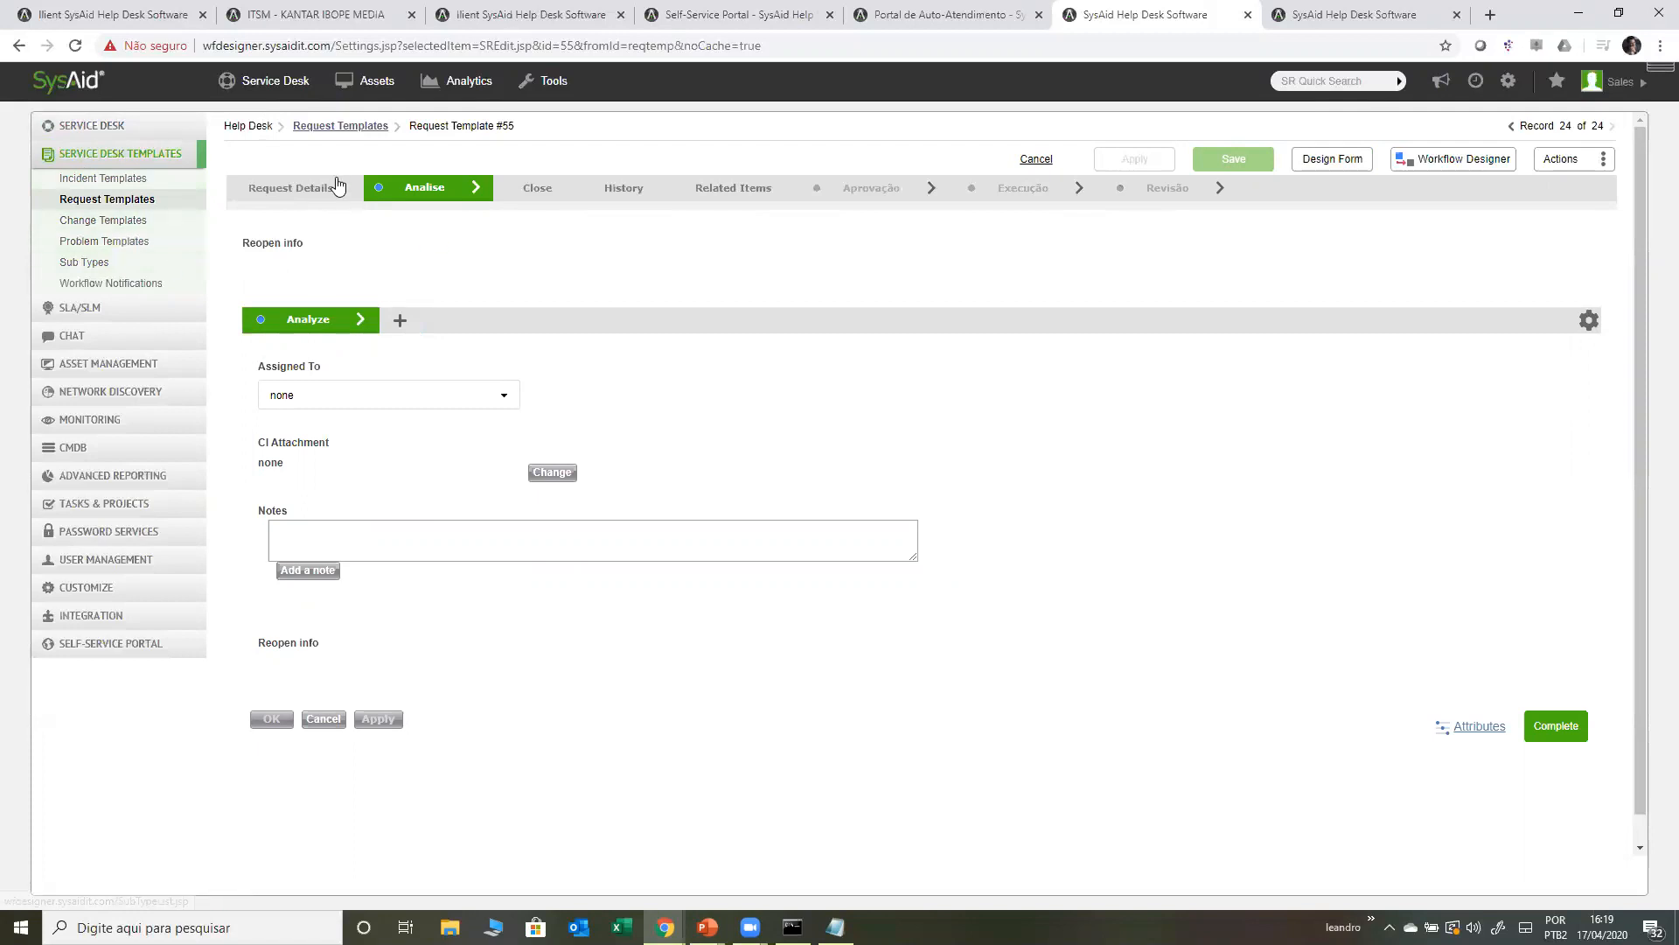
- Open the Normal ITIL Change Process change template and examine the action items in its Analyze and Implement tabs
click(103, 221)
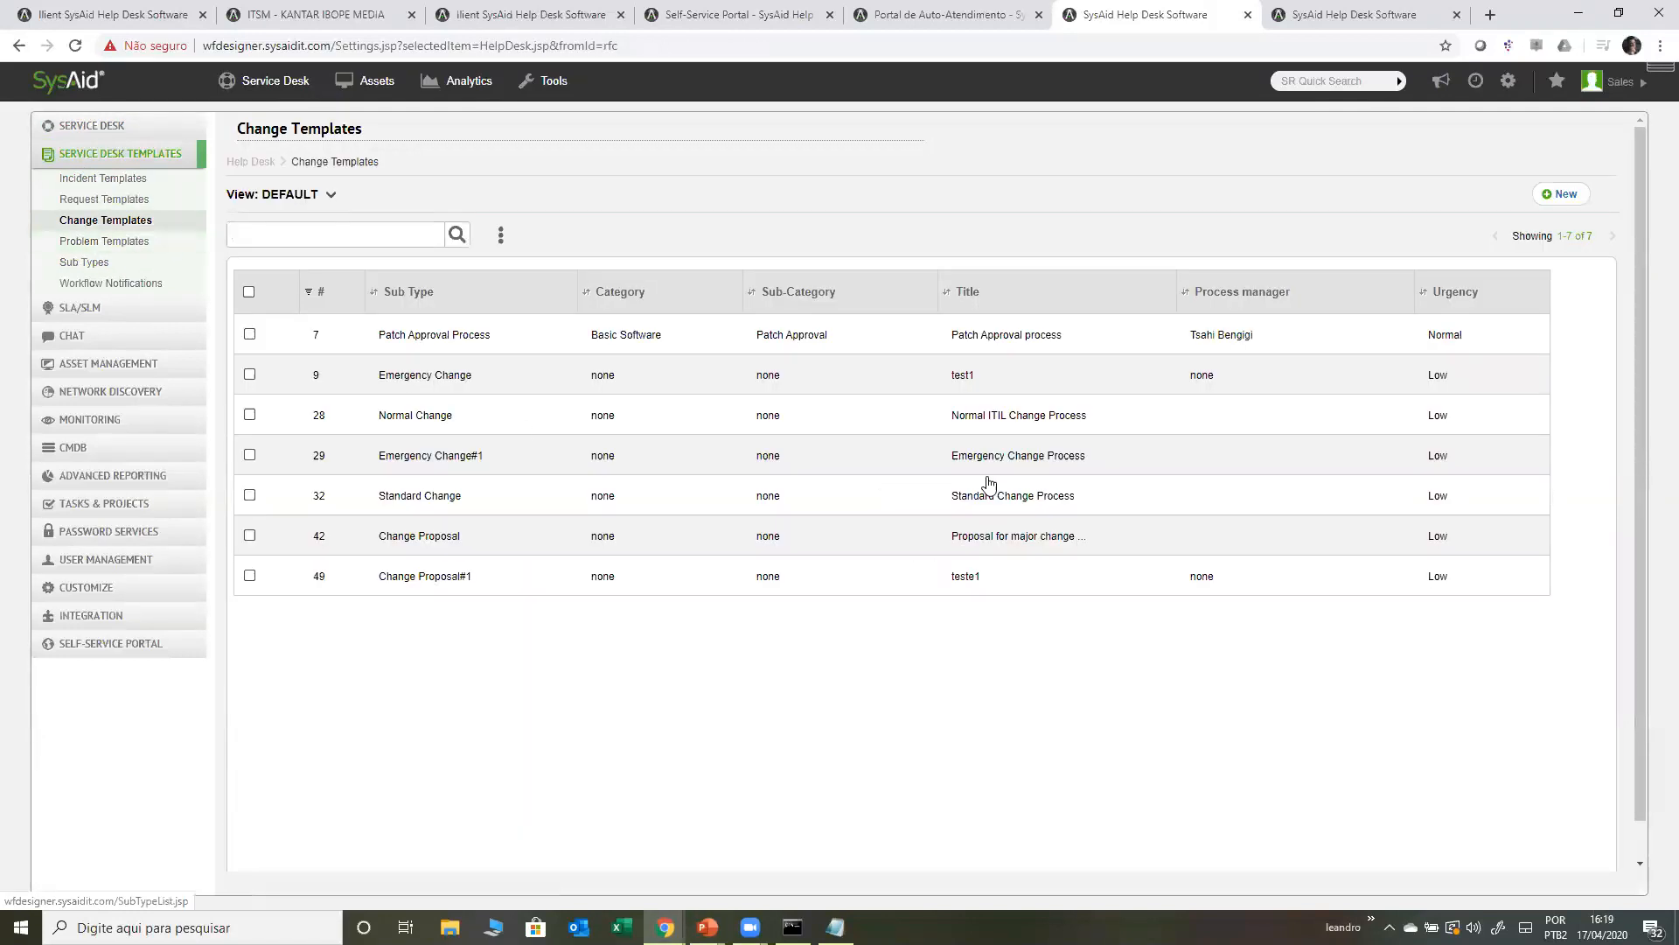
click(1032, 415)
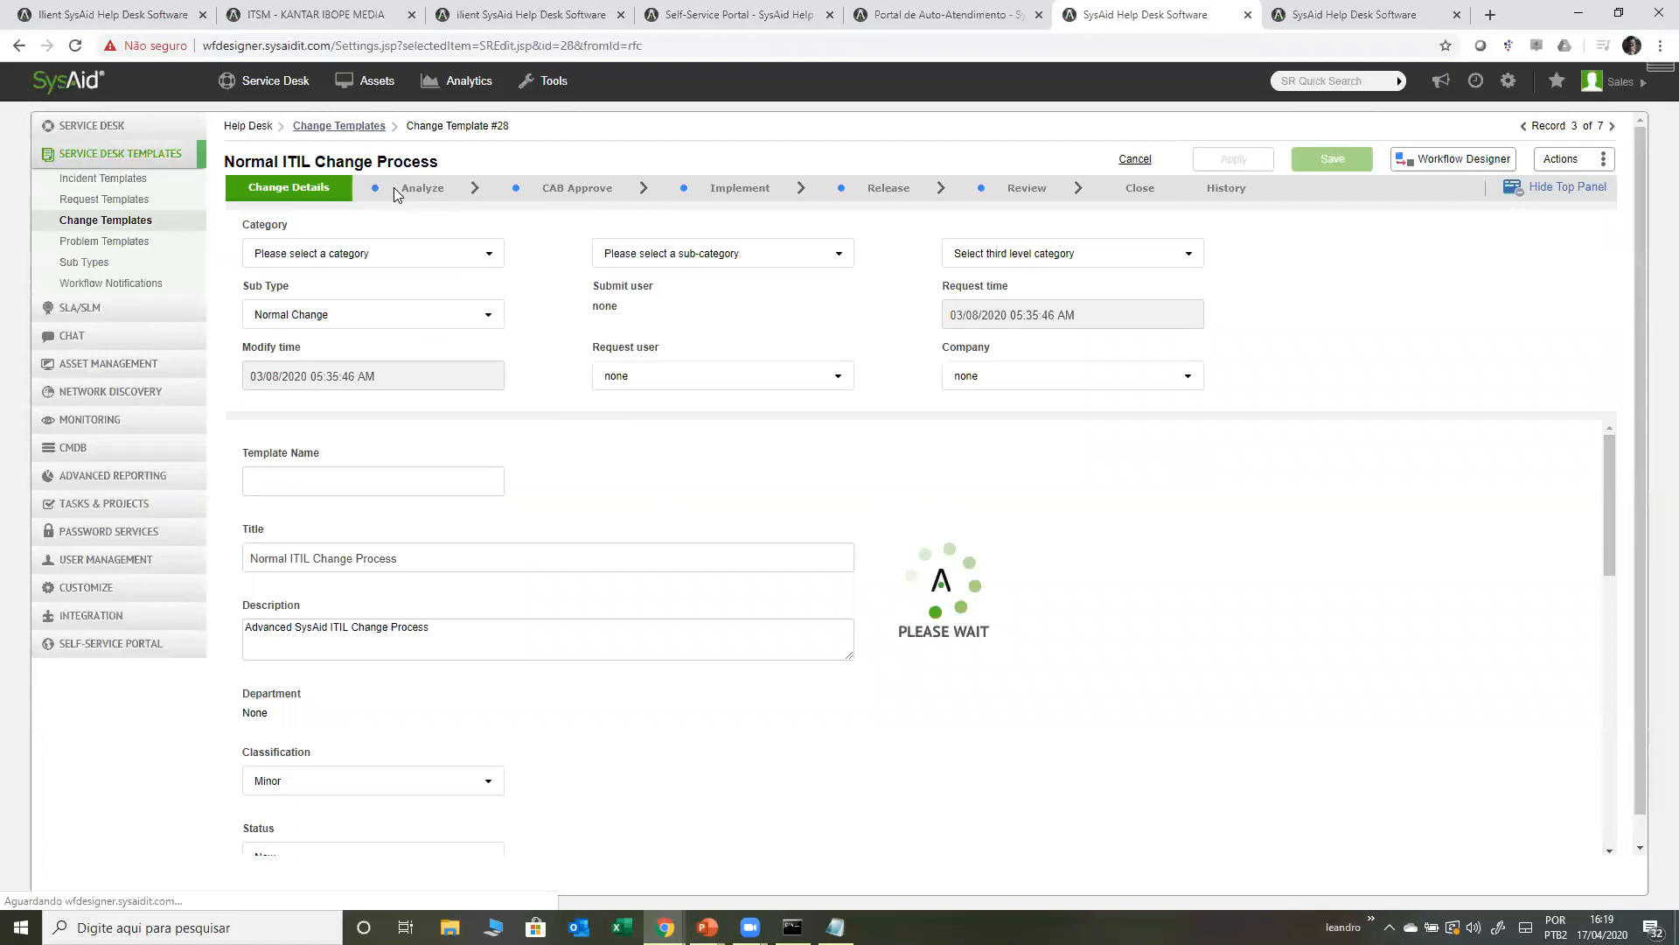
click(394, 187)
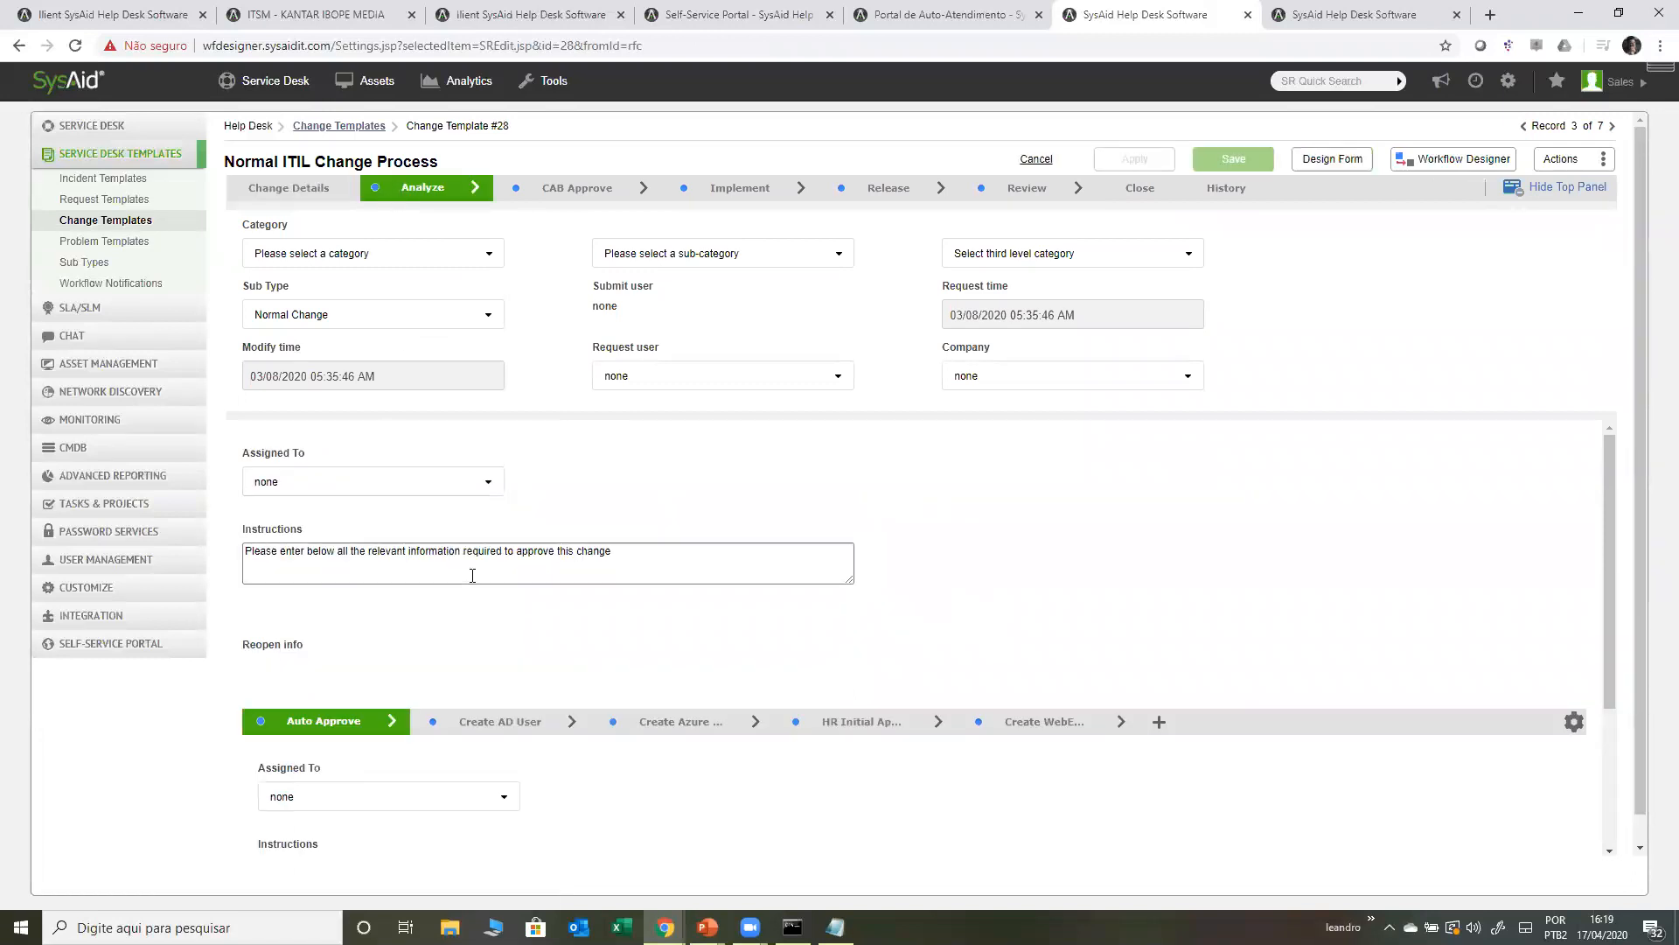
scroll(484, 543, down, 2)
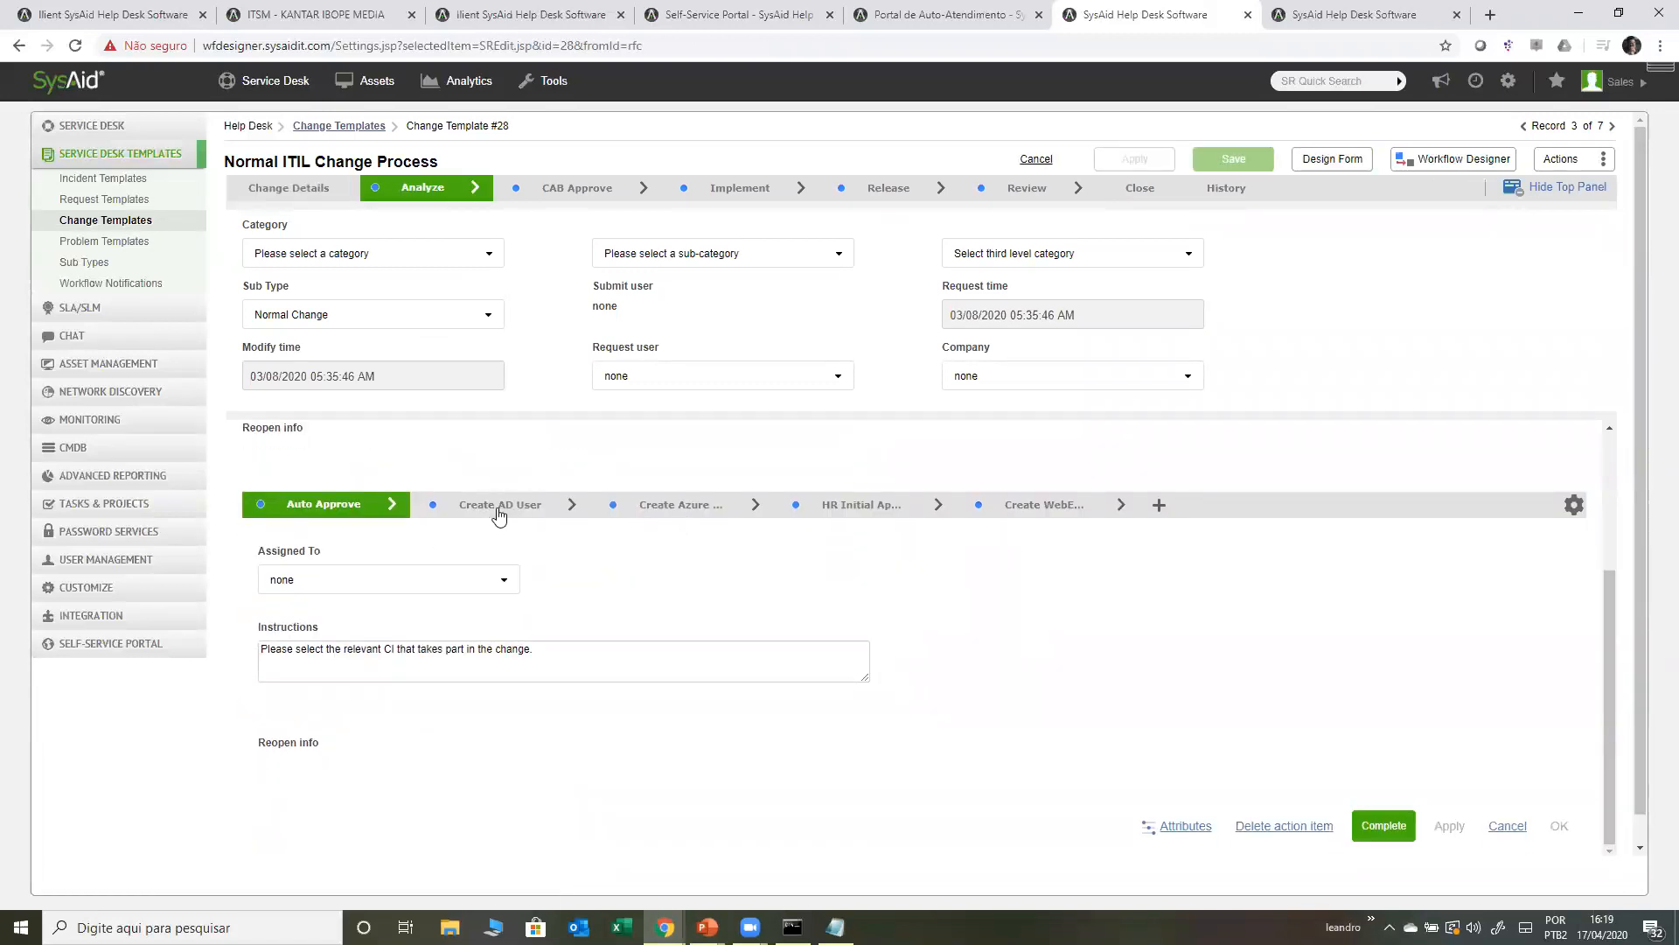
click(499, 509)
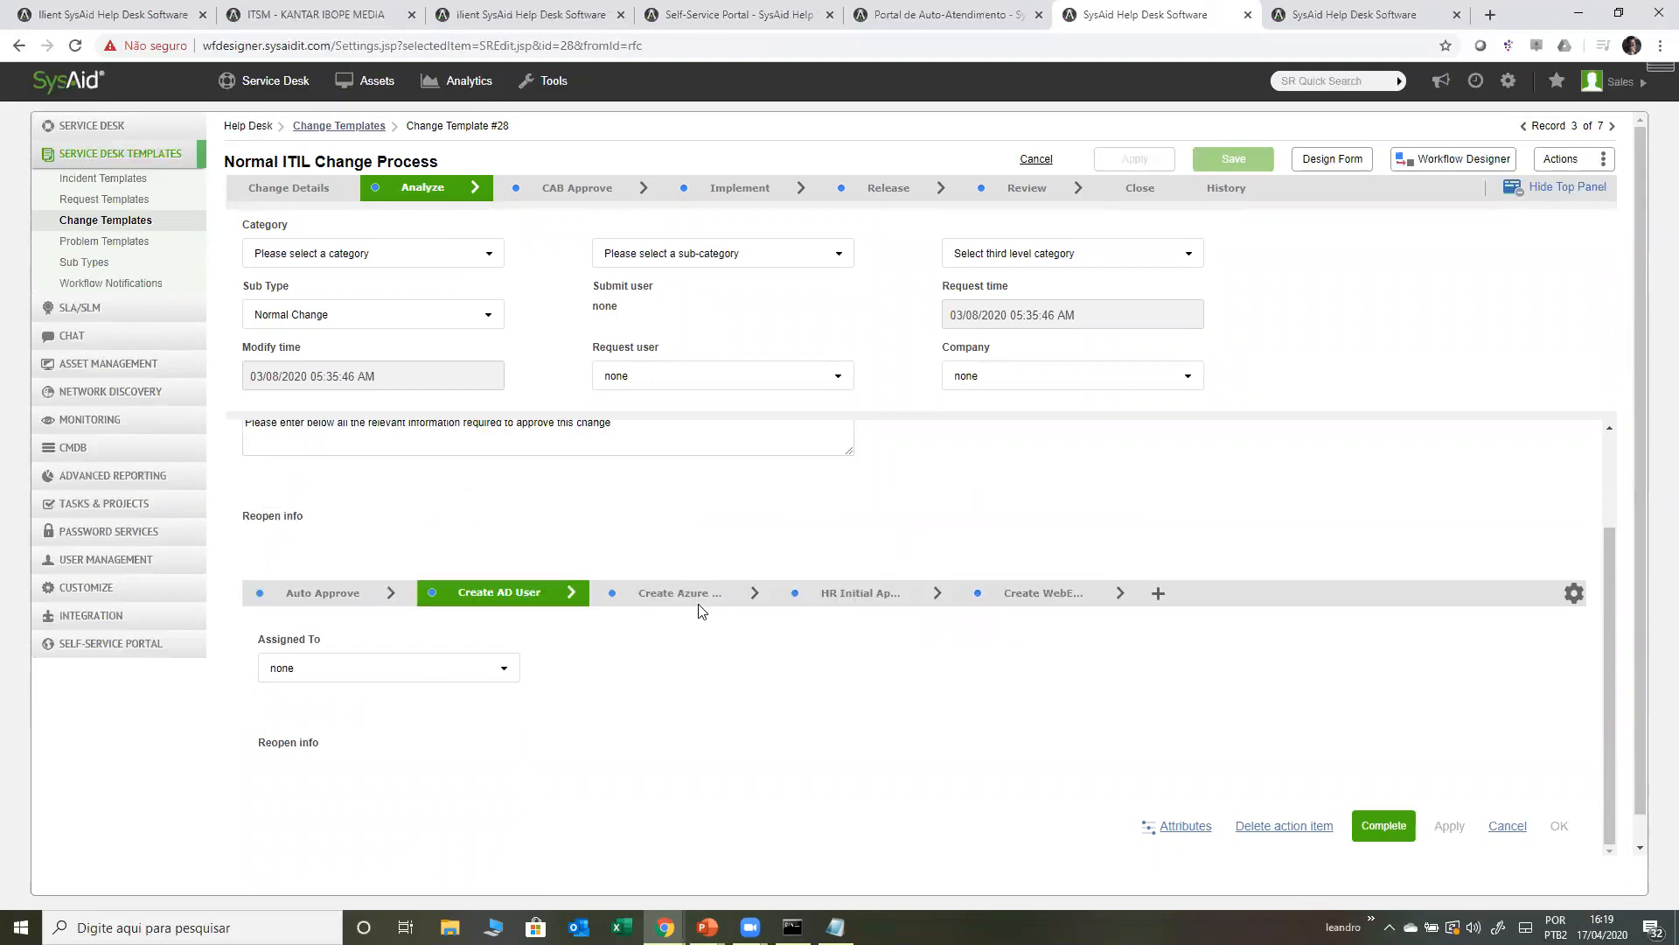
click(691, 594)
click(833, 603)
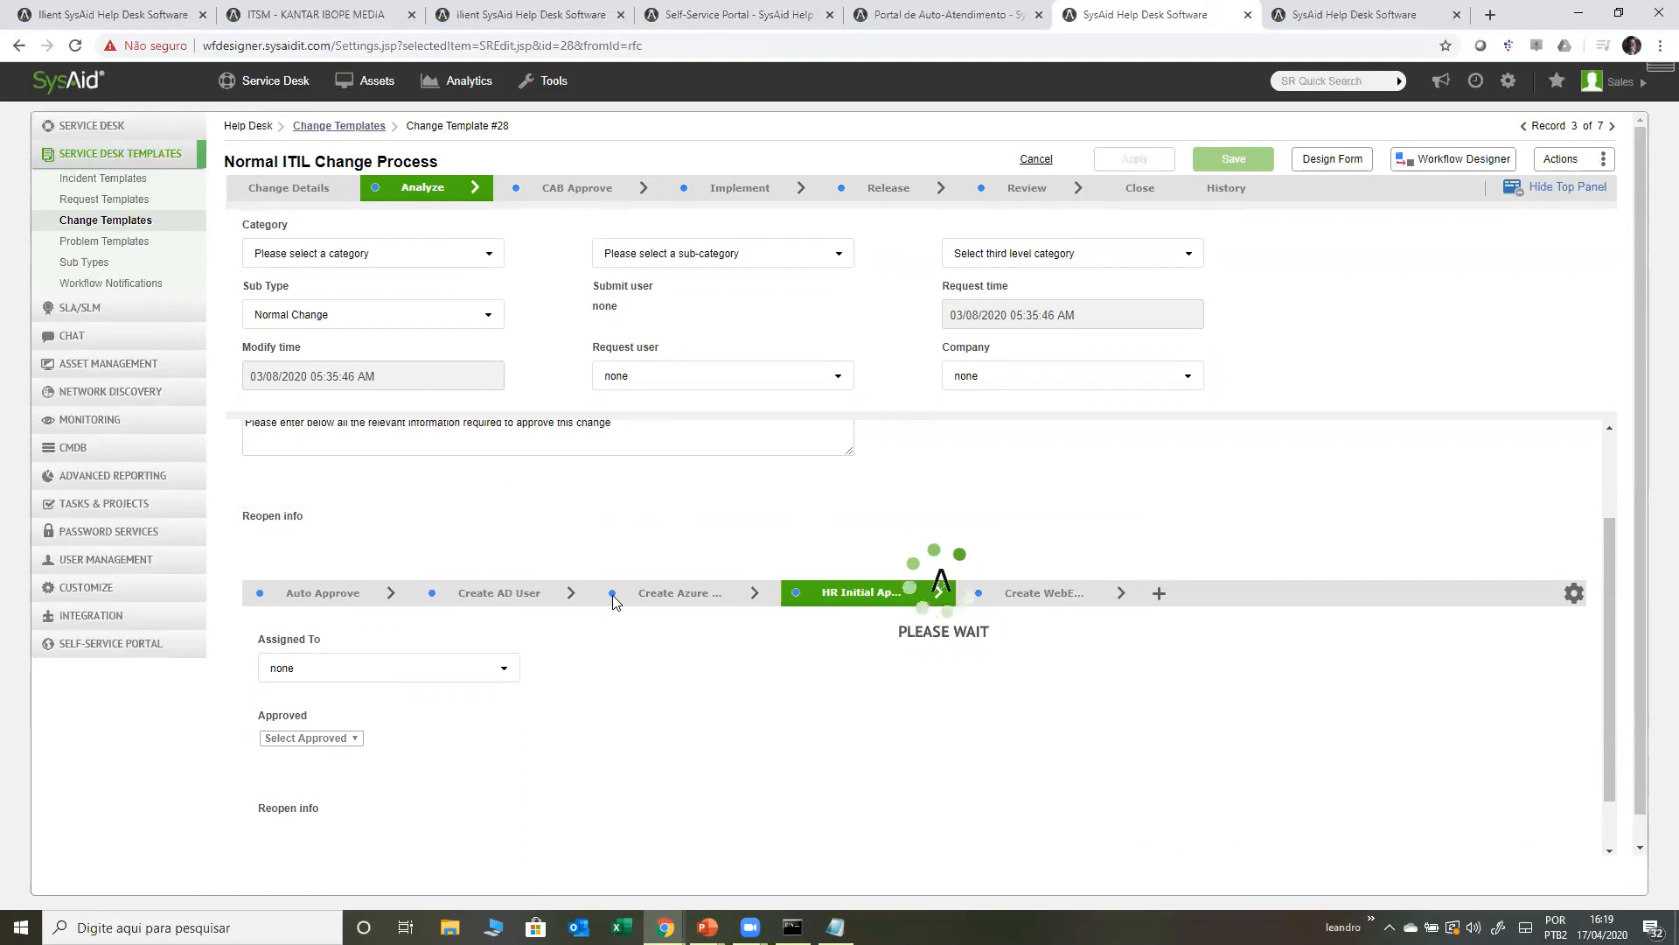
click(733, 186)
scroll(715, 614, up, 2)
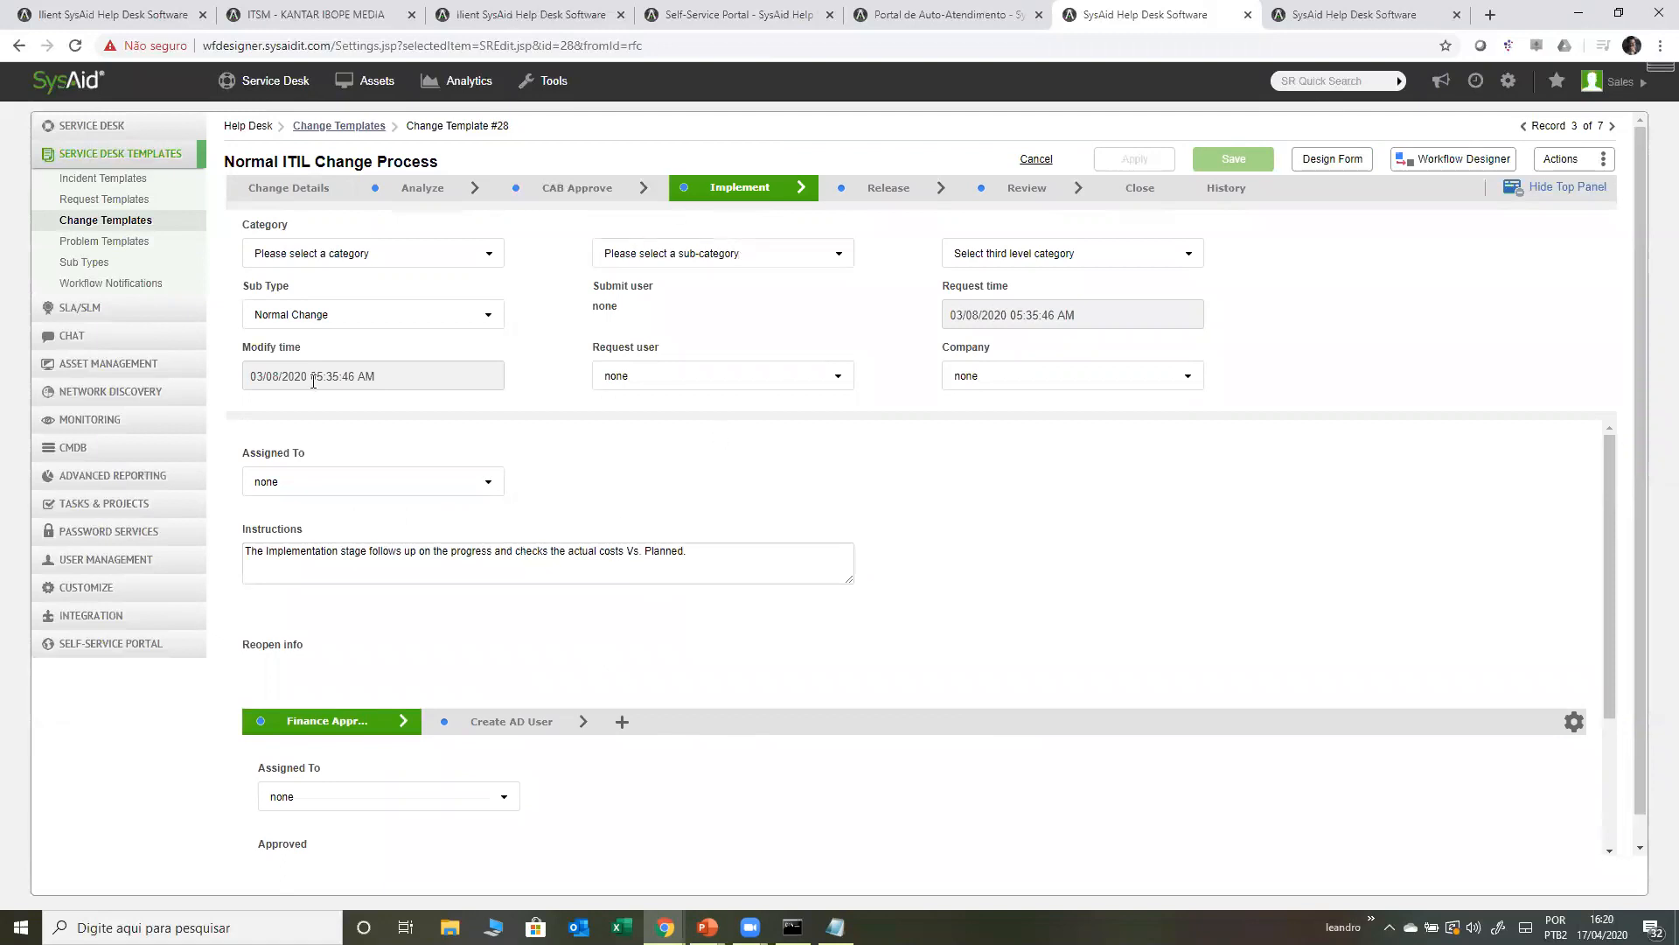
- Open the Emergency Change Process template from the change templates list and examine its Analyze and Review stages
click(359, 124)
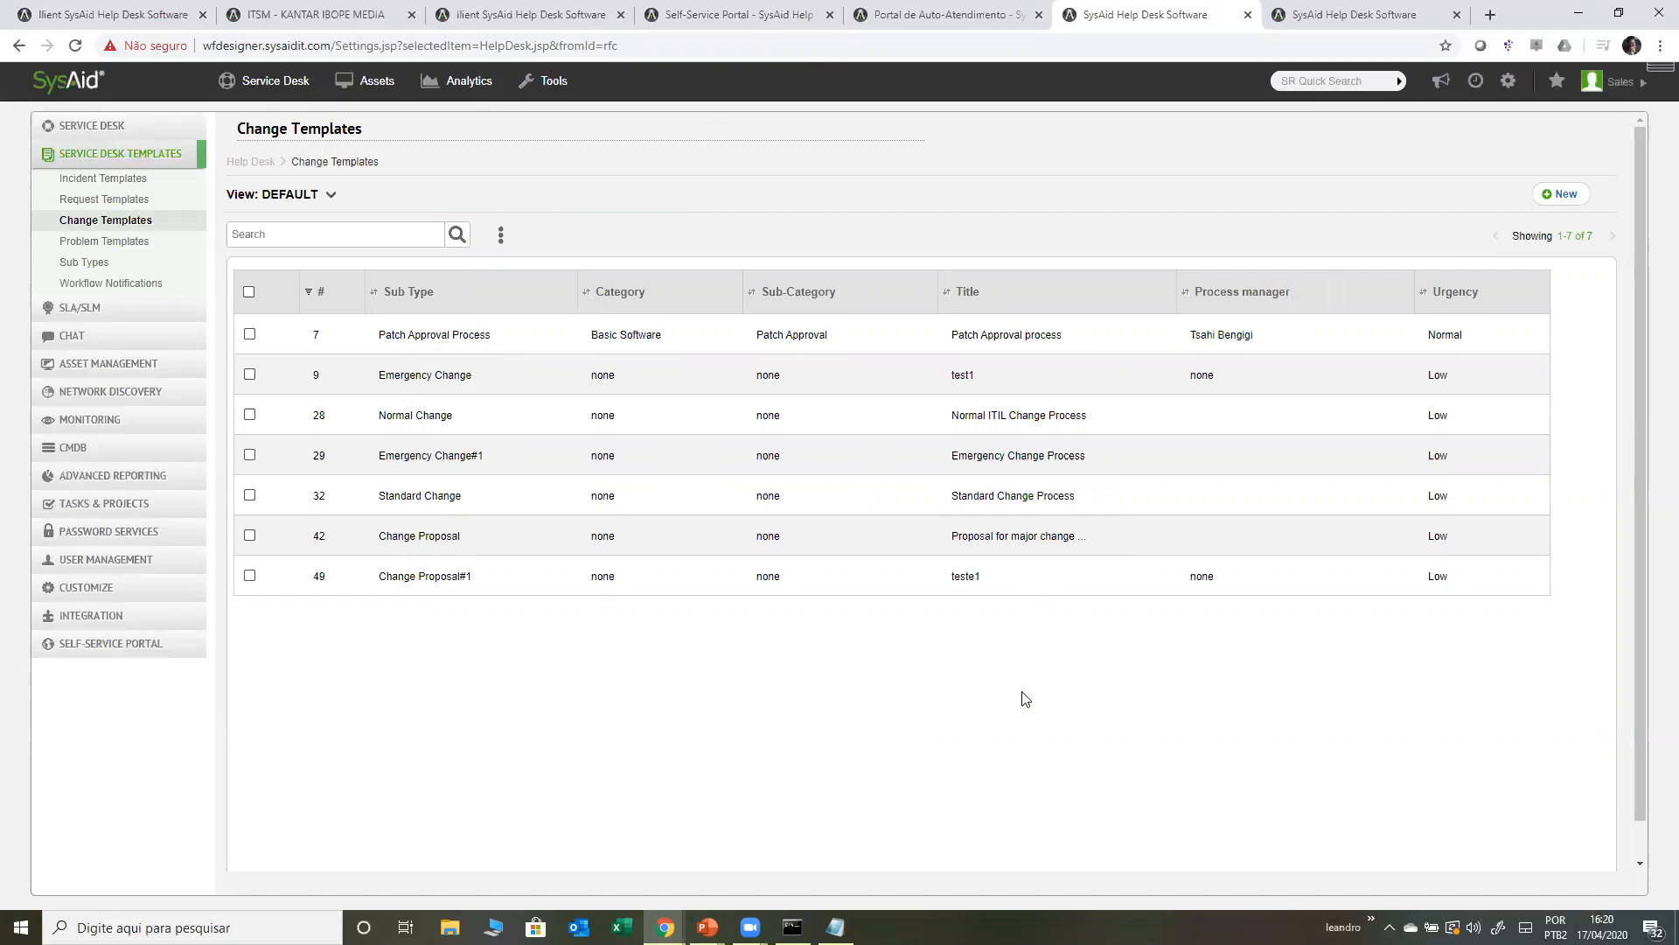
click(951, 457)
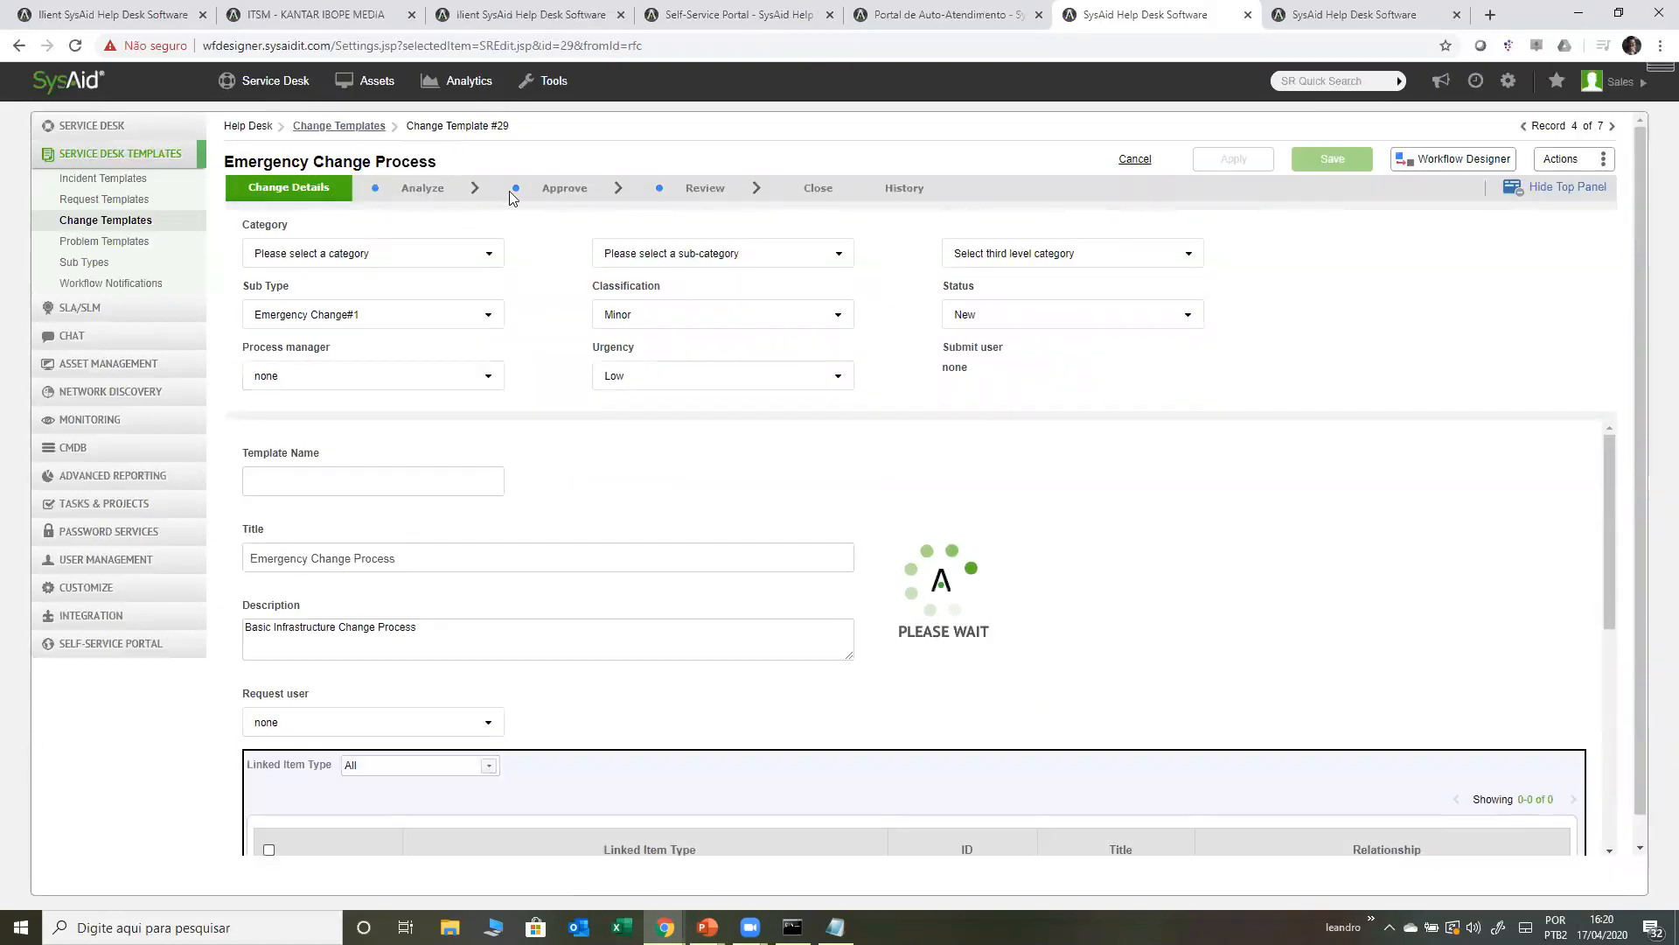
click(560, 196)
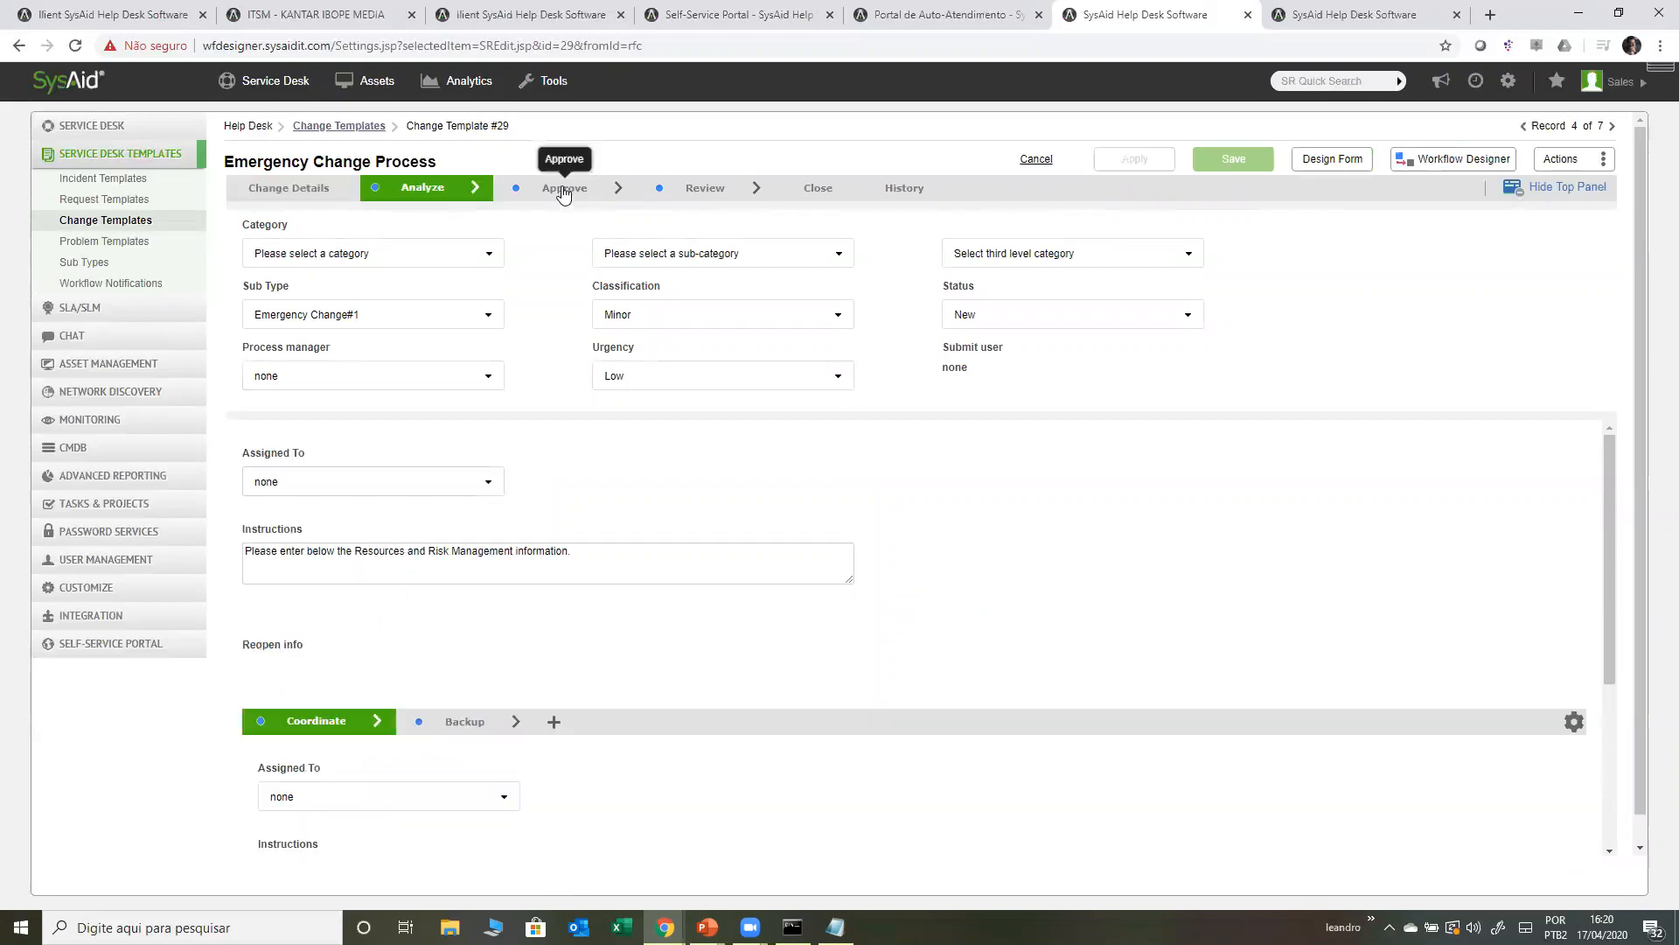
click(707, 194)
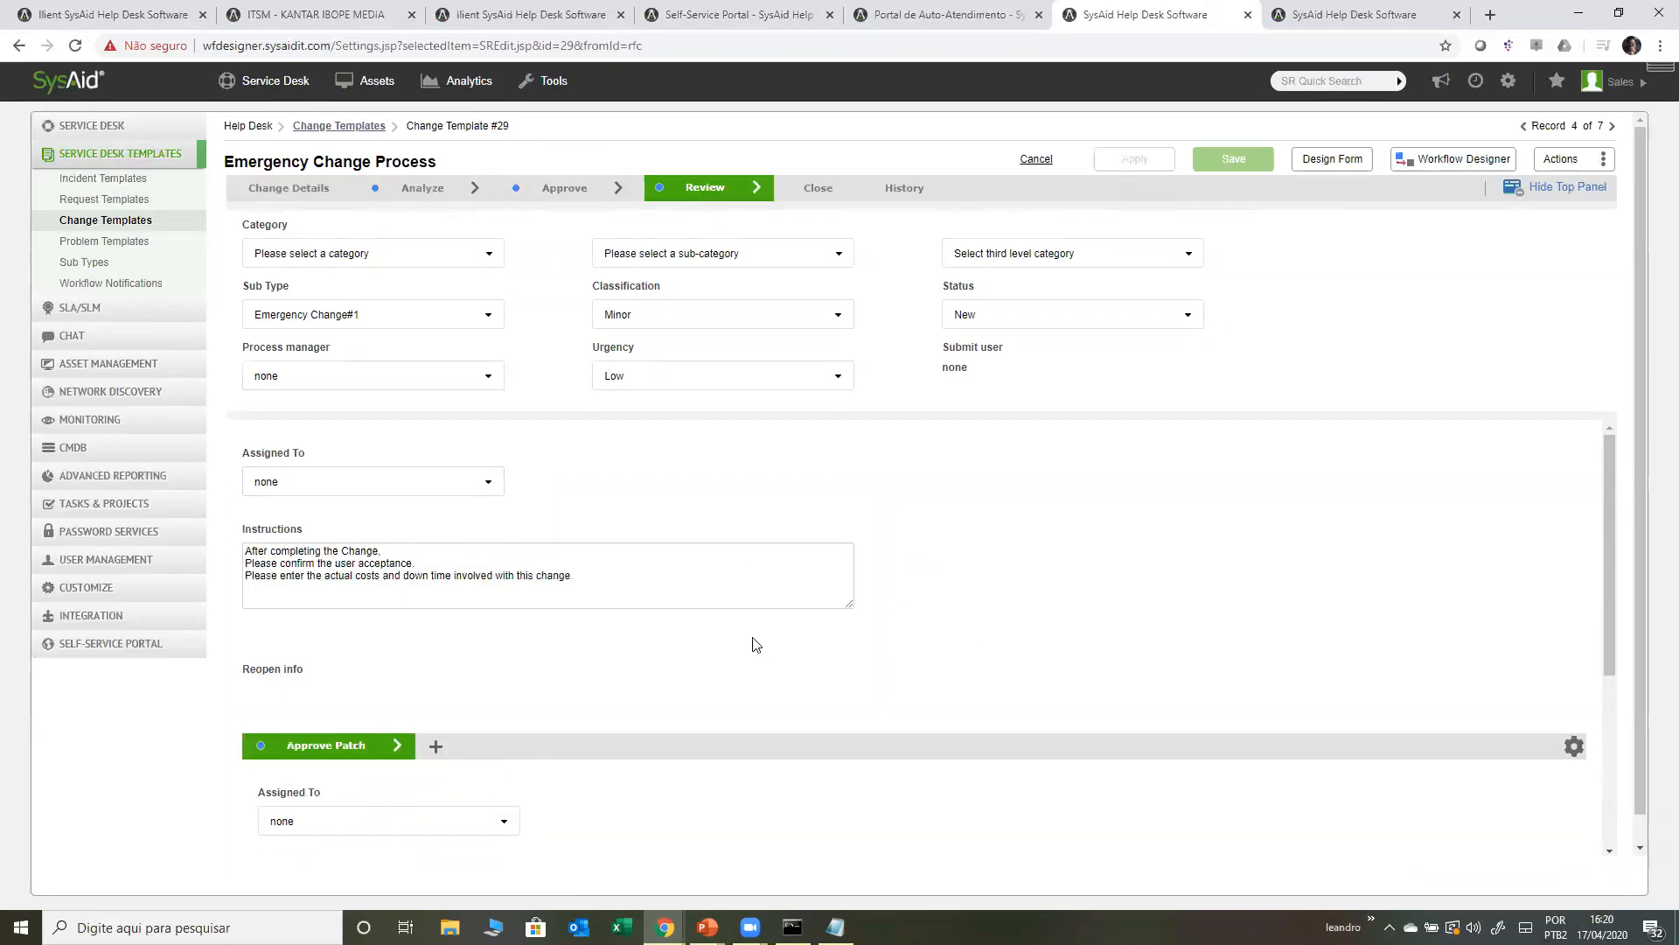
scroll(455, 560, up, 2)
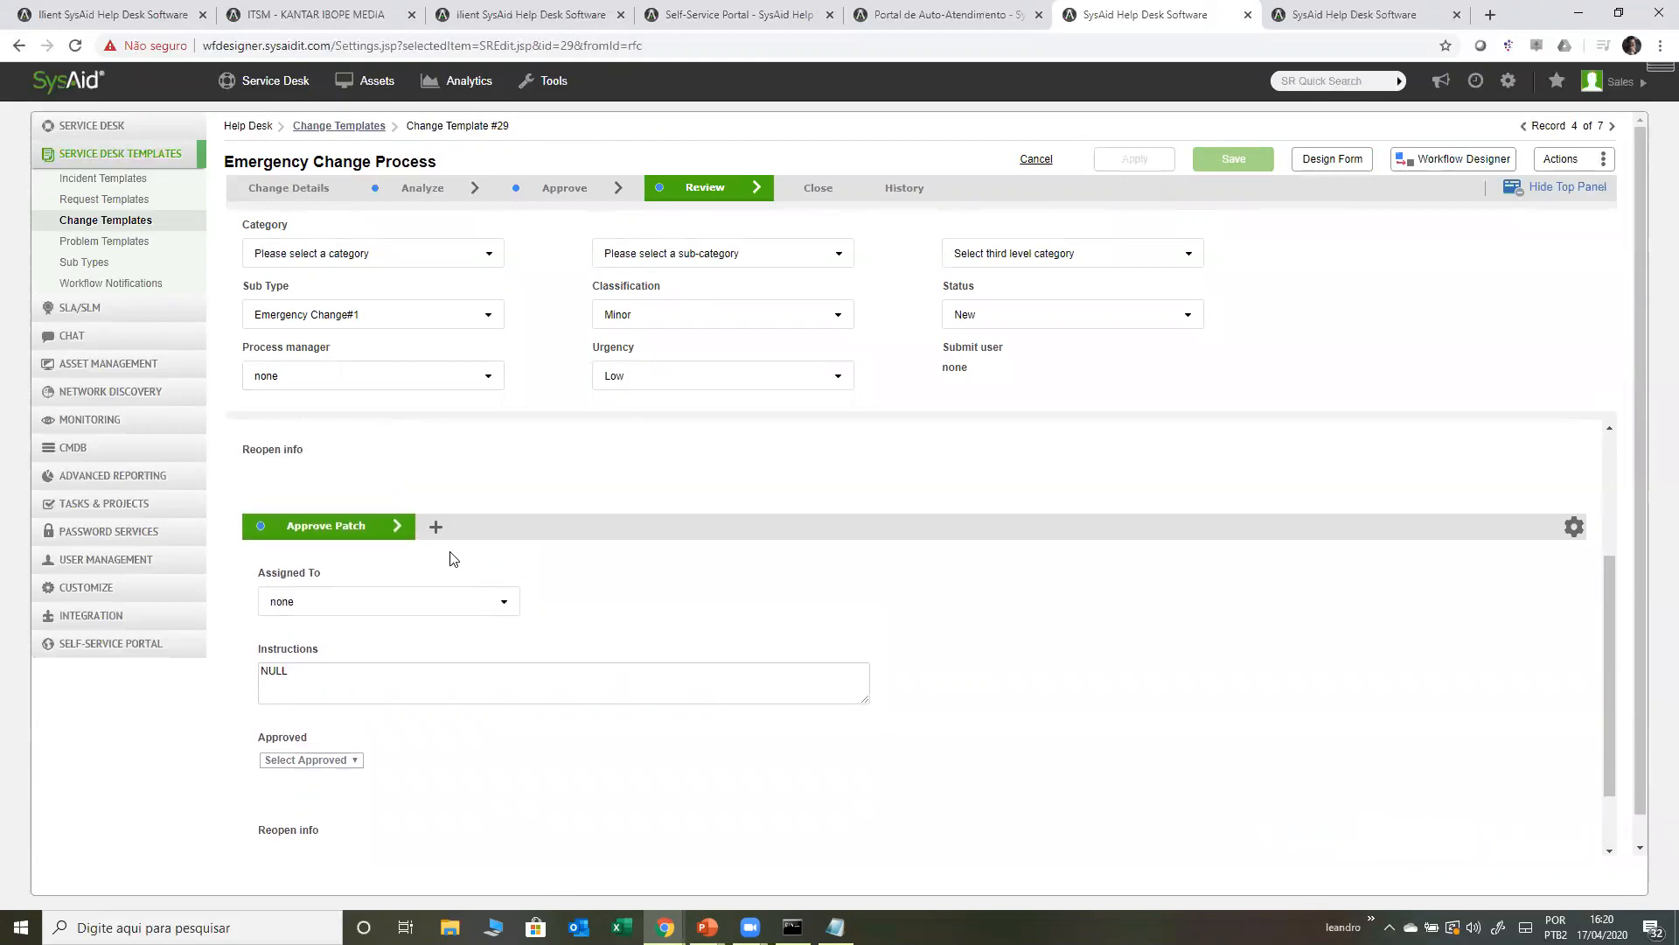
scroll(377, 498, up, 2)
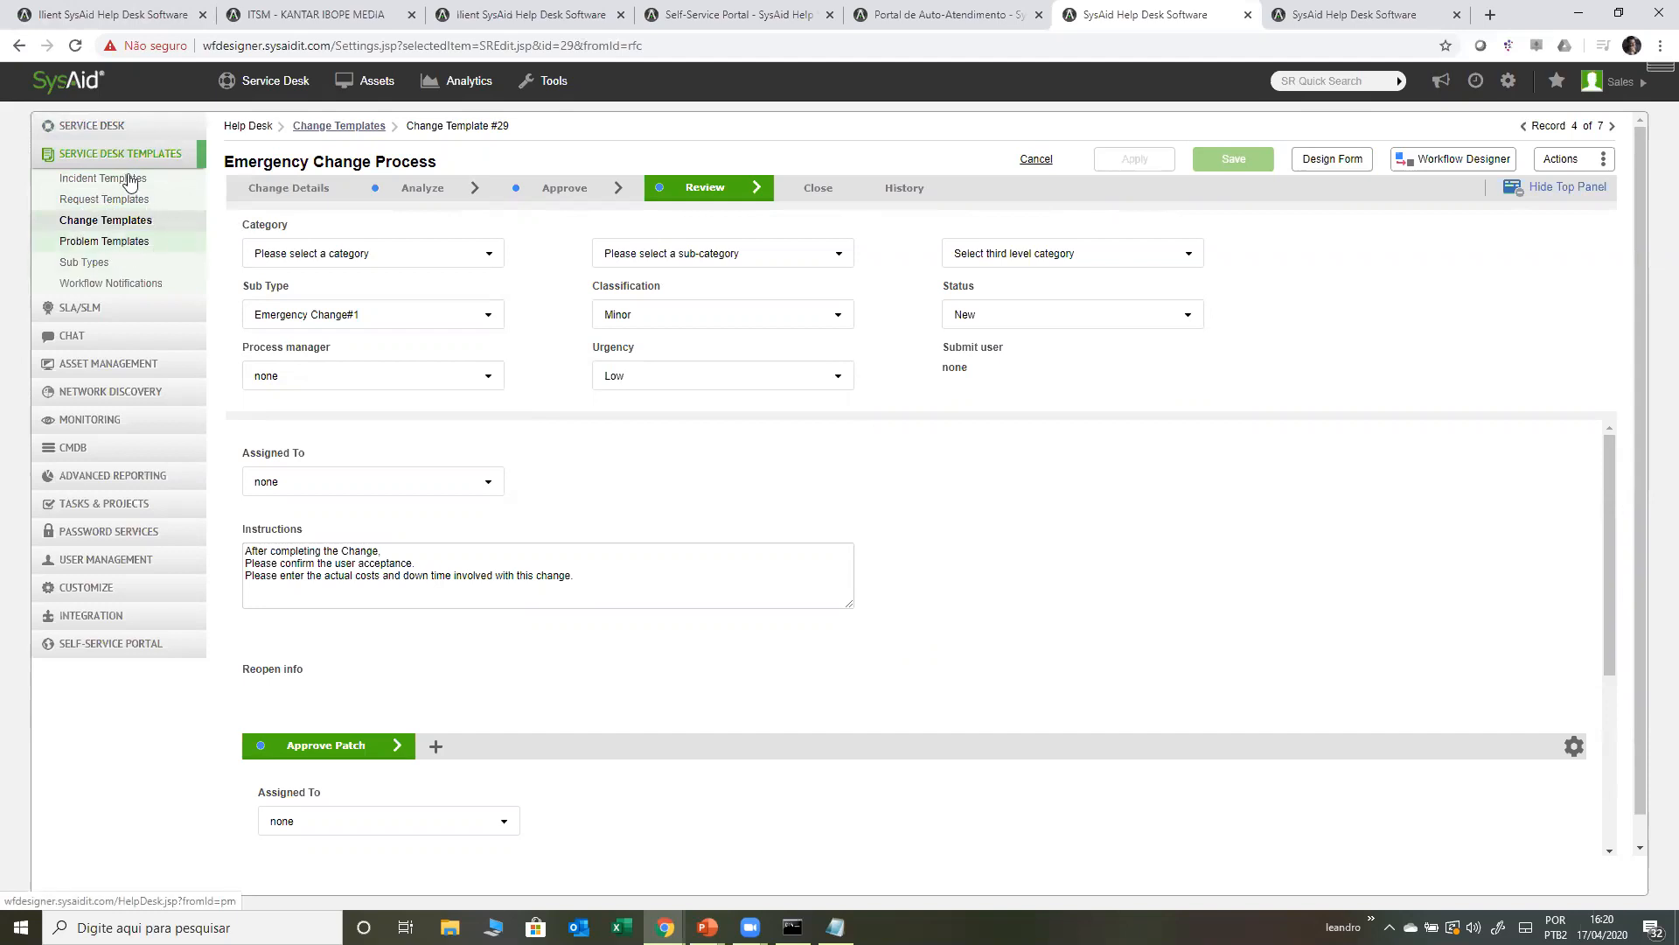
- Return to the SysAid home page and switch to the browser tab with the BI Analytics dashboard
click(70, 80)
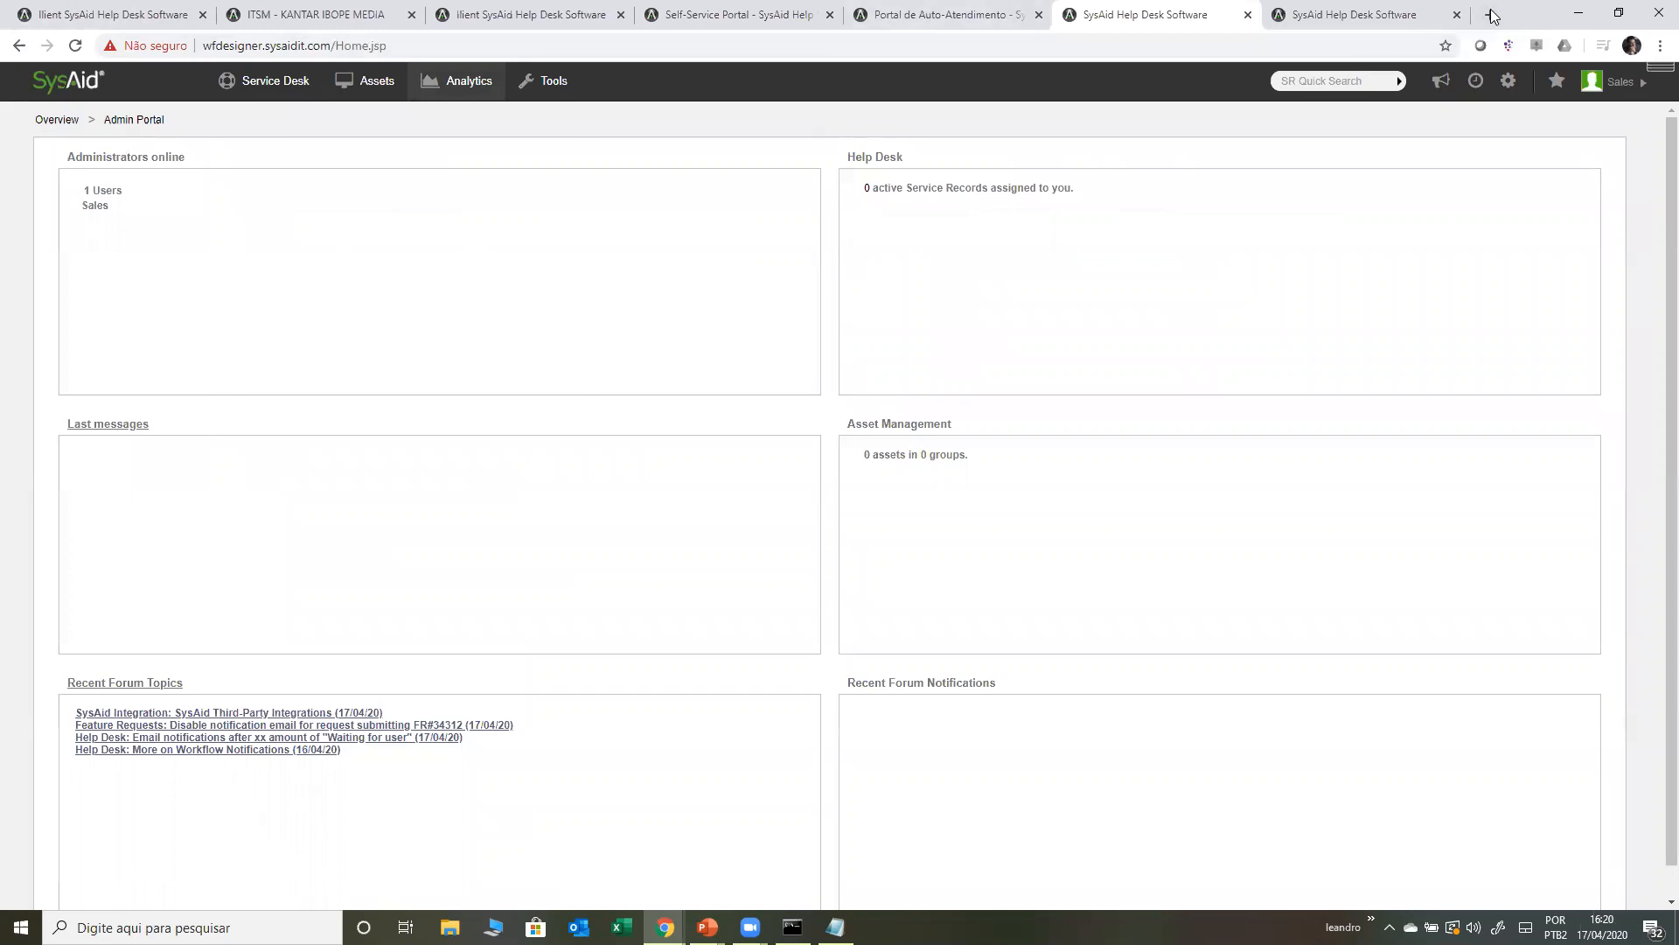
click(1356, 12)
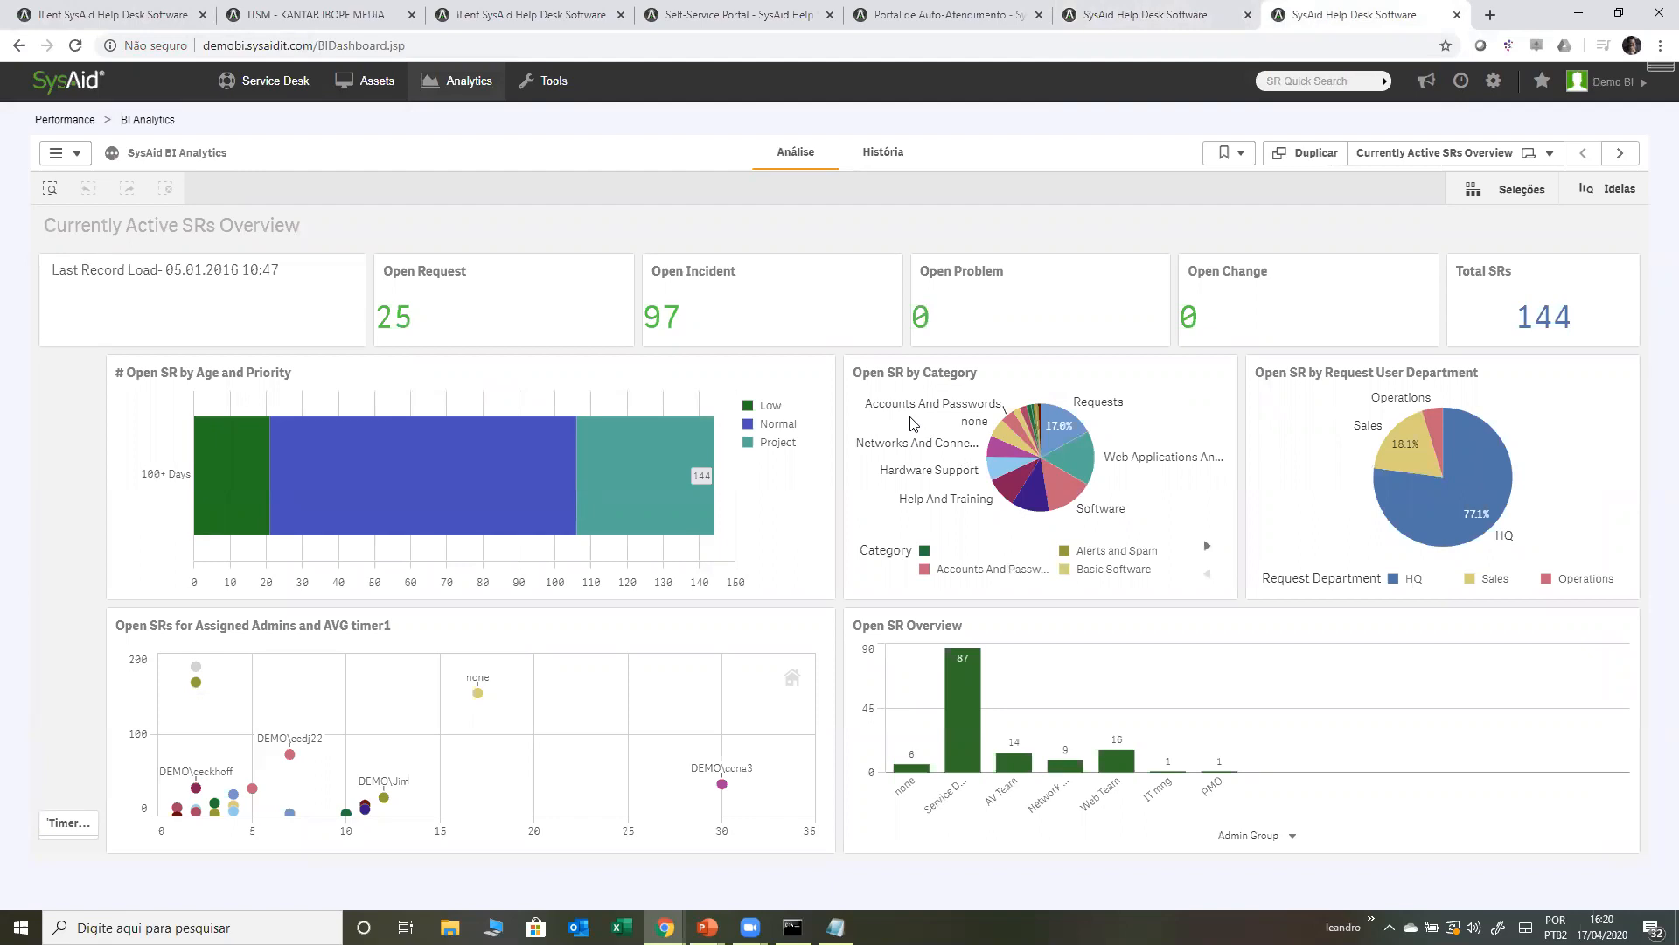
- Filter the dashboard to the 100+ Days age group and clear that selection
click(442, 461)
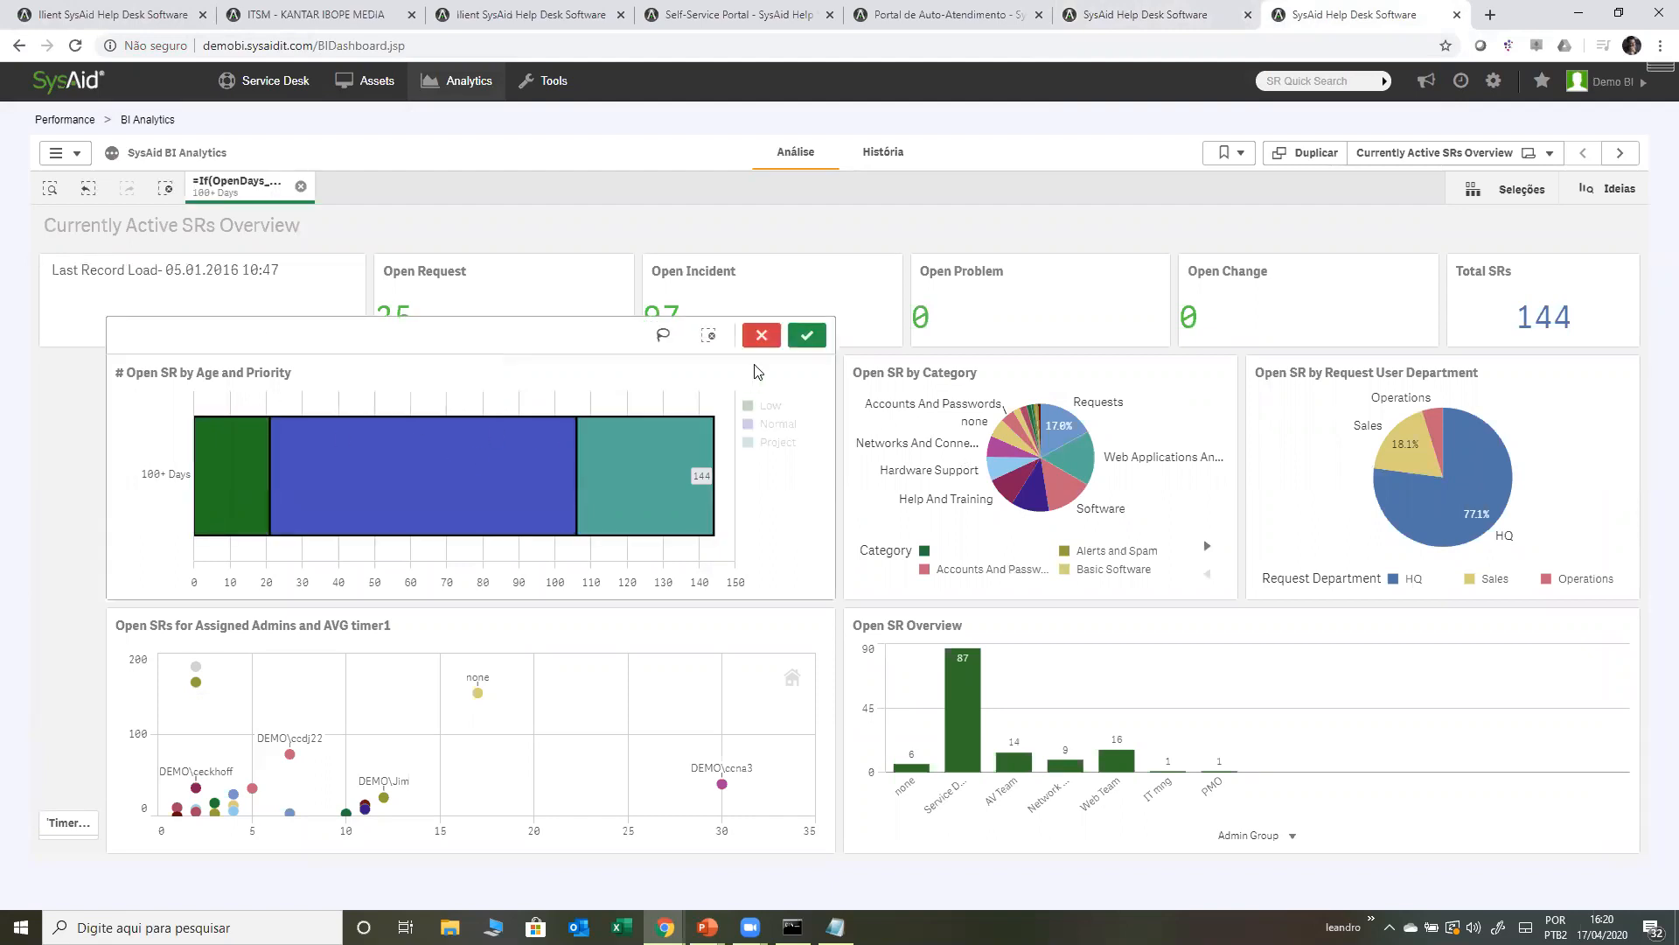
click(806, 336)
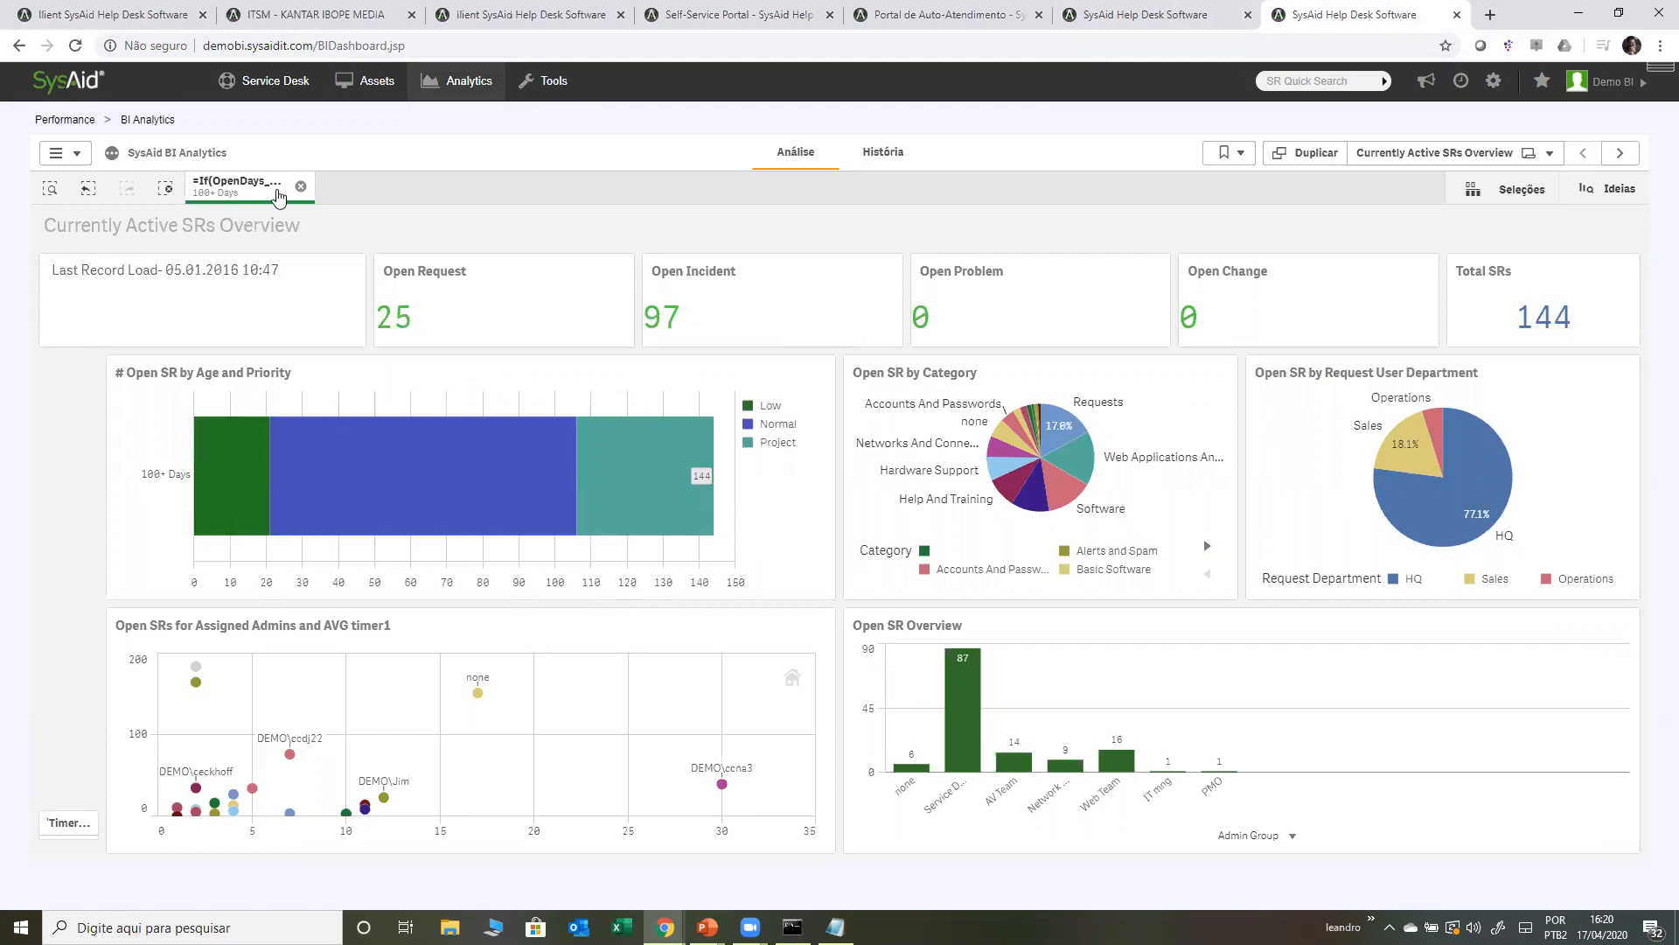
click(300, 186)
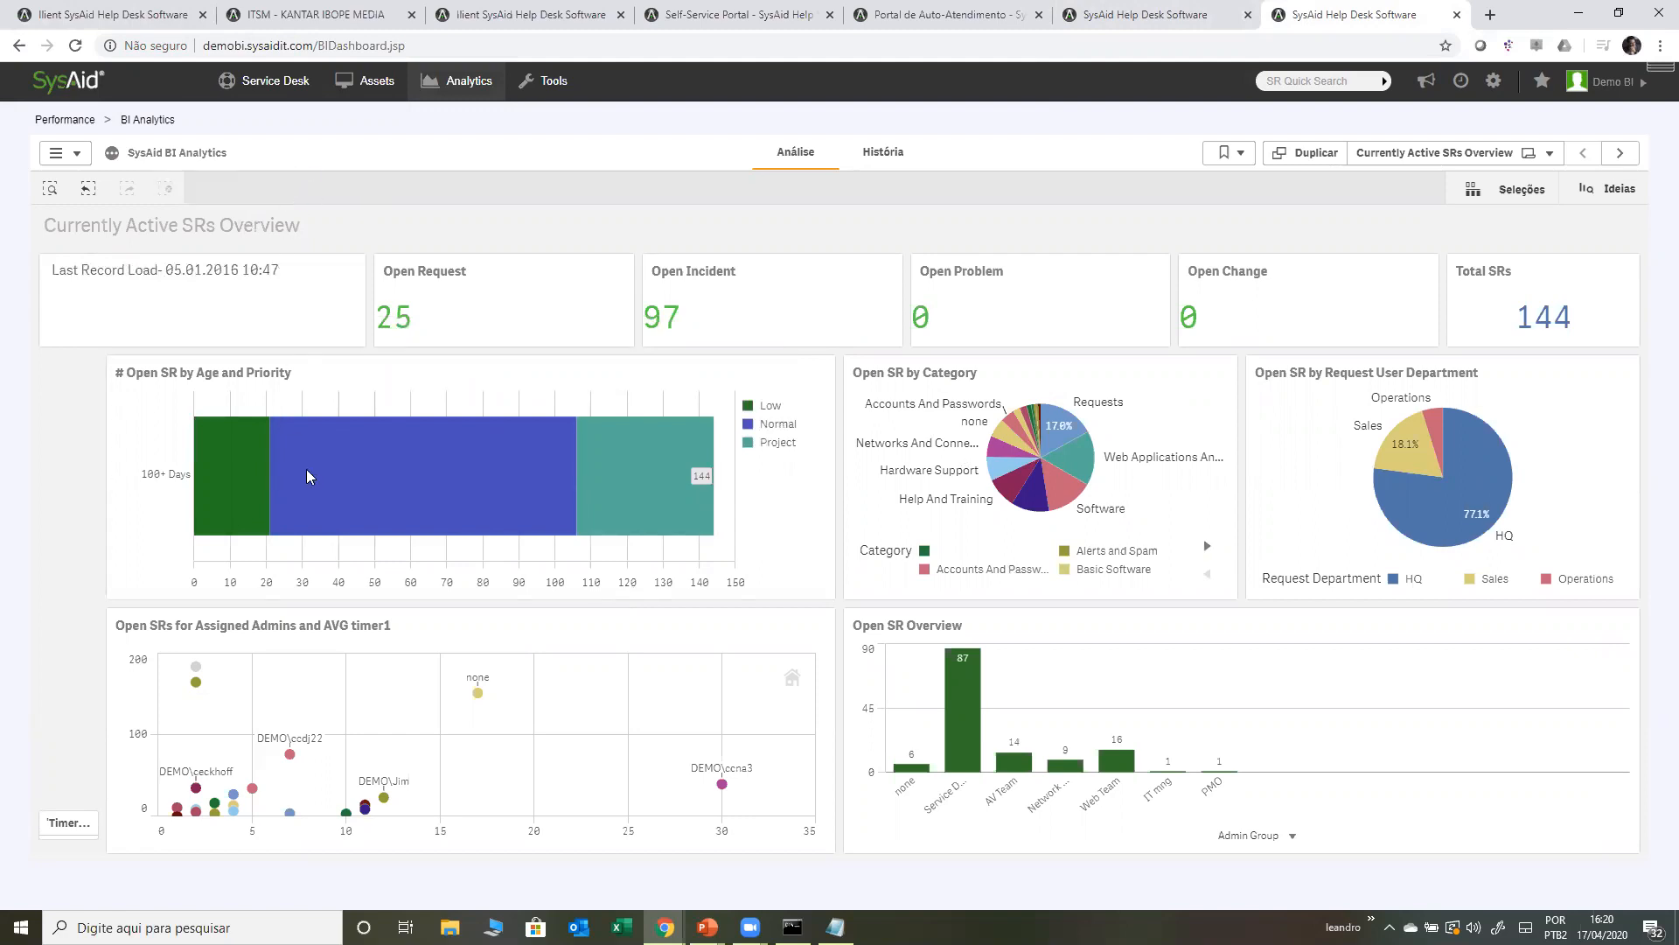
- Filter the active service records dashboard by the 100+ Days age group and the Web Applications category, confirming both selections
click(215, 476)
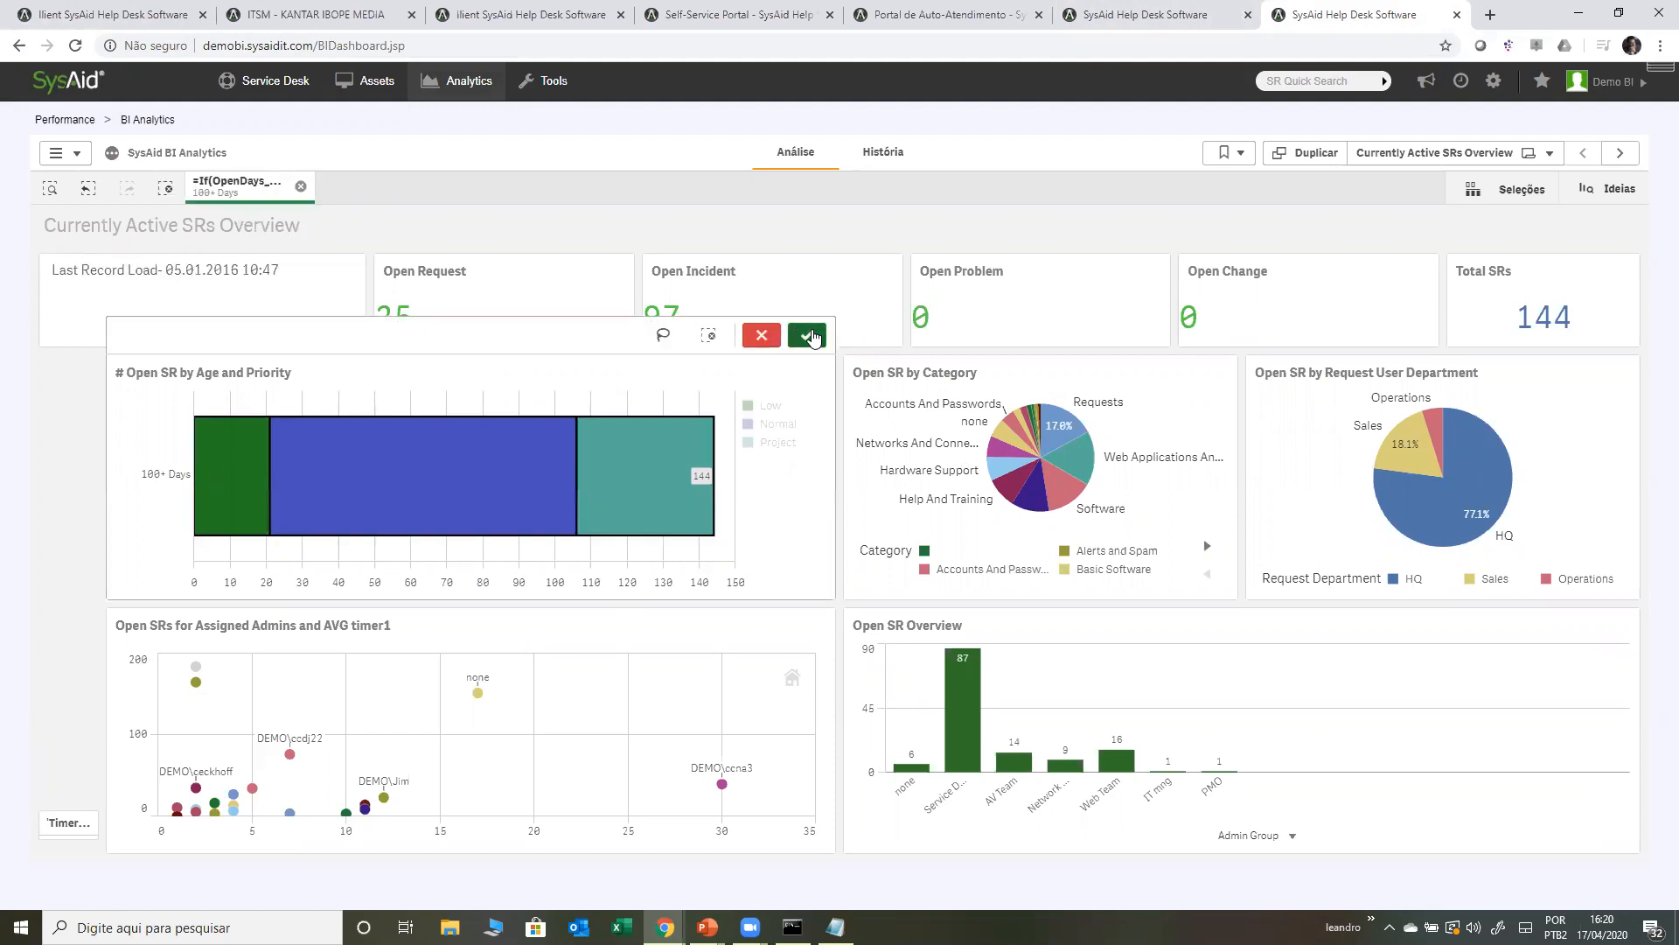
click(806, 335)
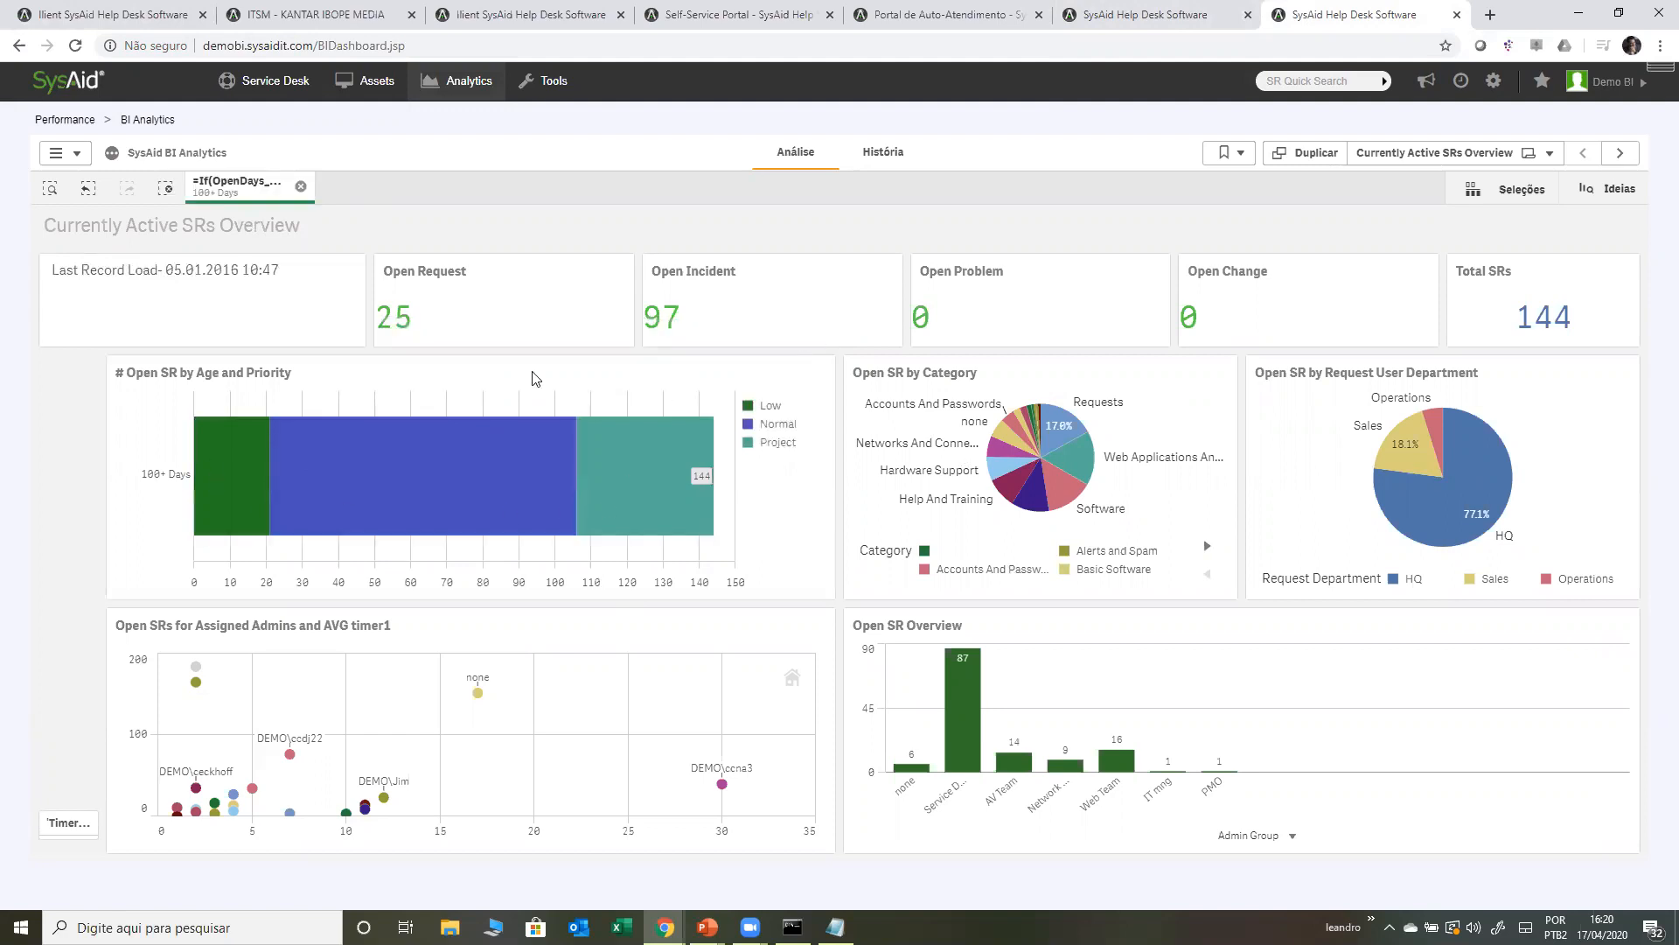
click(1083, 459)
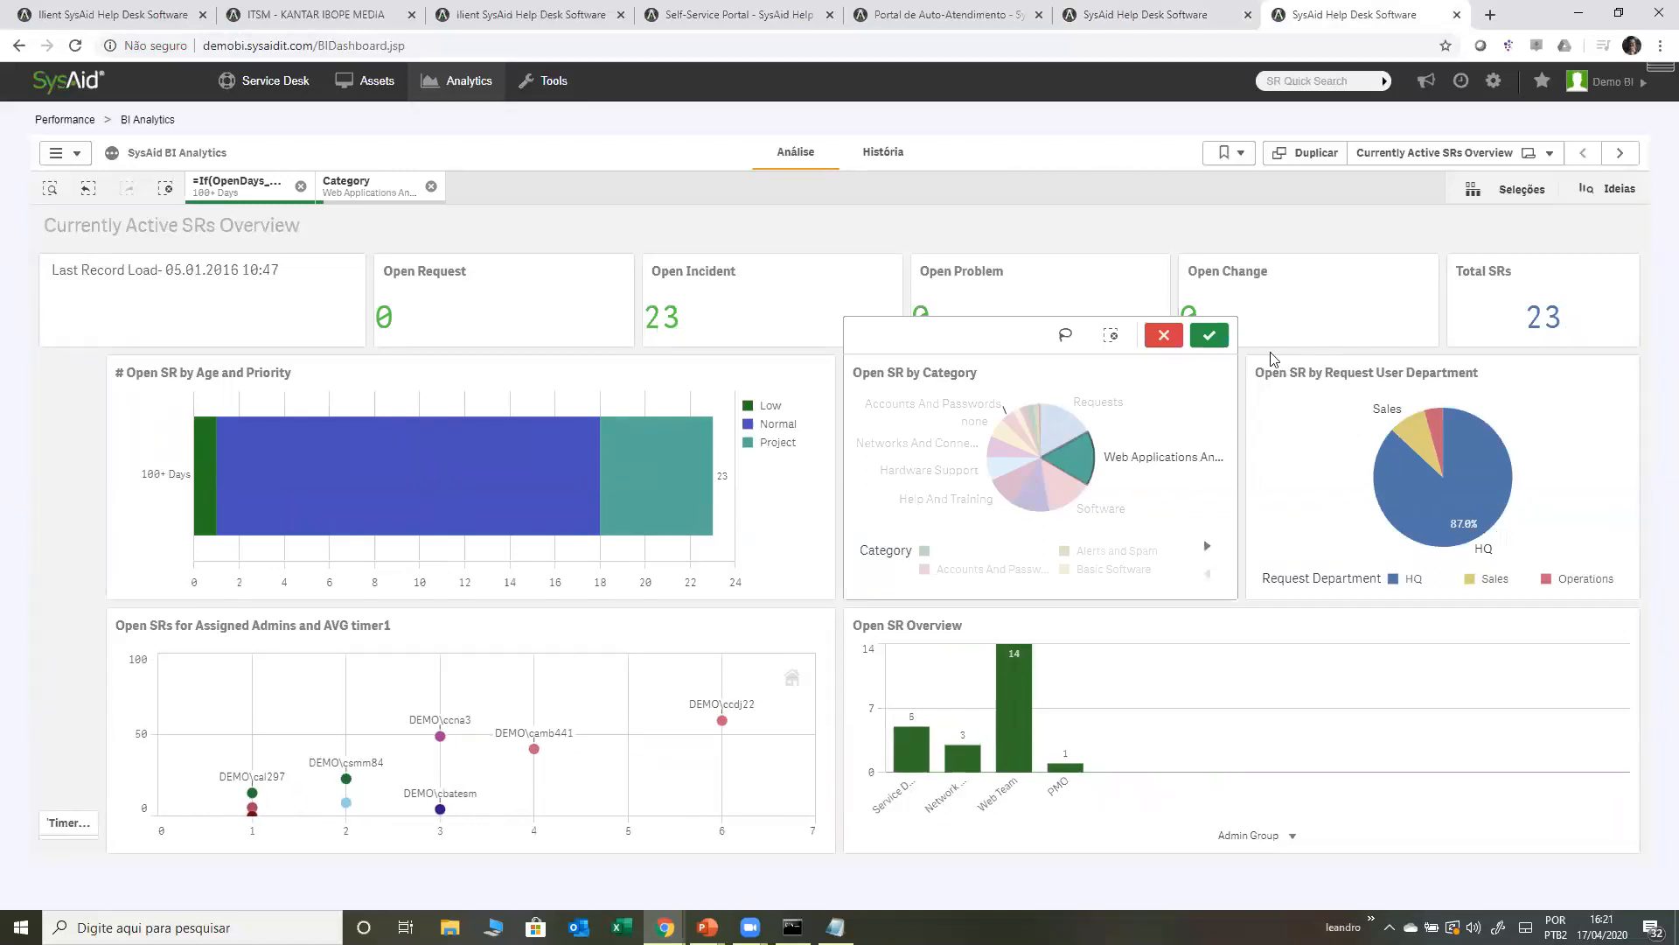
click(1210, 336)
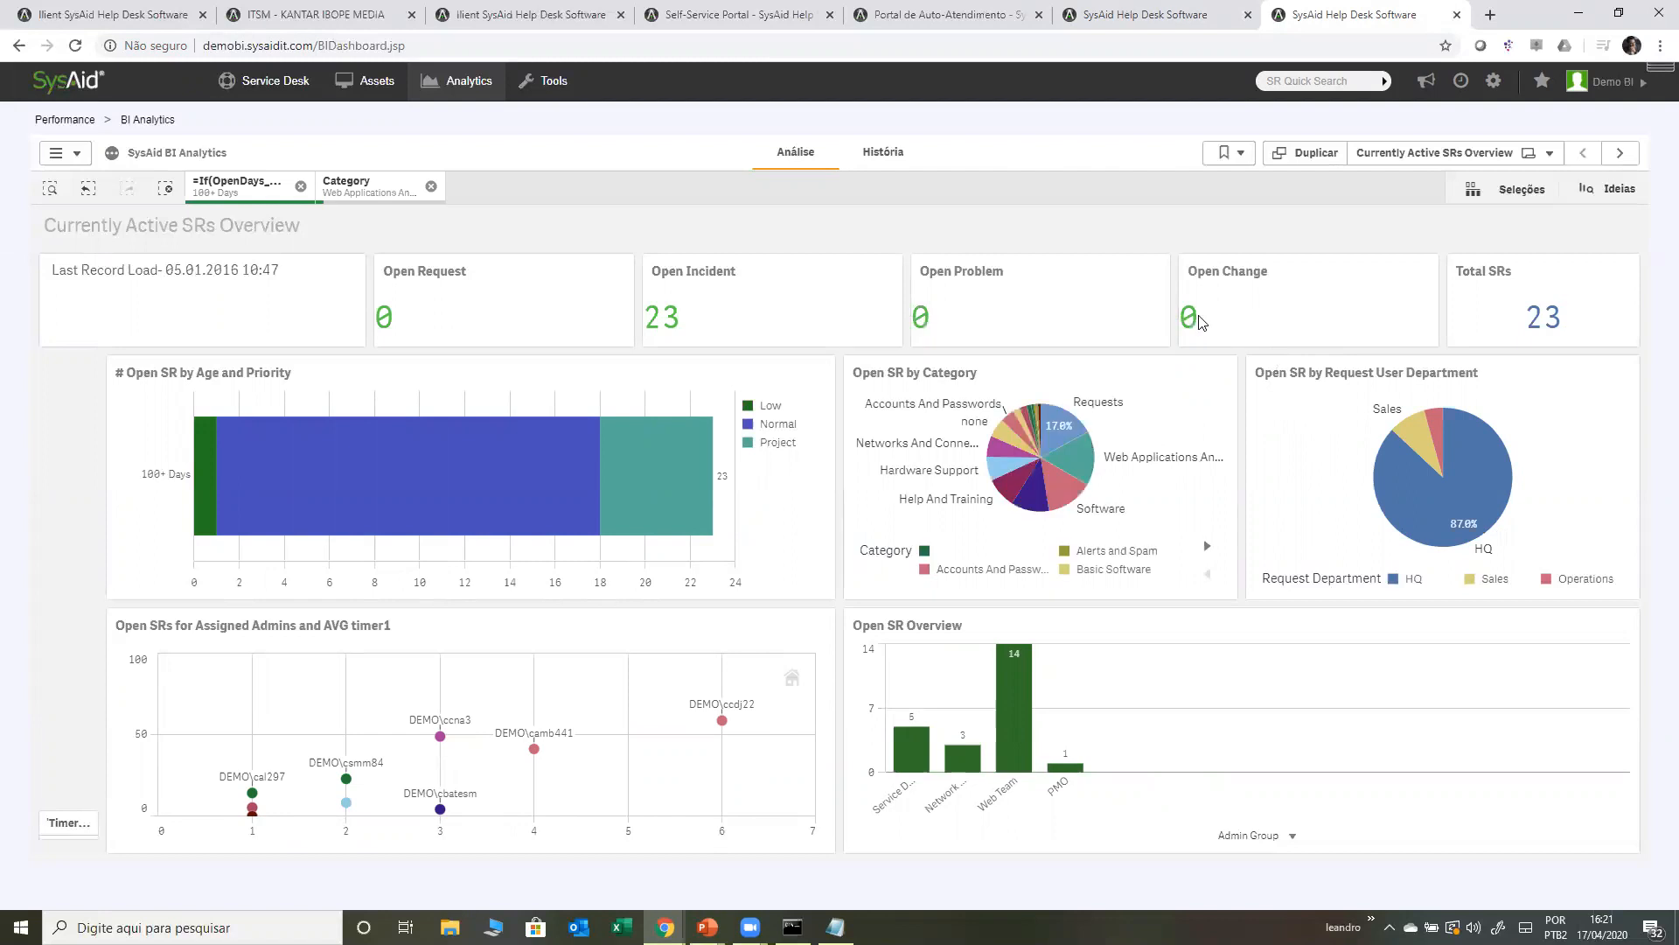
- Filter the dashboard to the HQ request user department and zoom in on the Open SRs for Assigned Admins chart
click(1462, 471)
click(1614, 334)
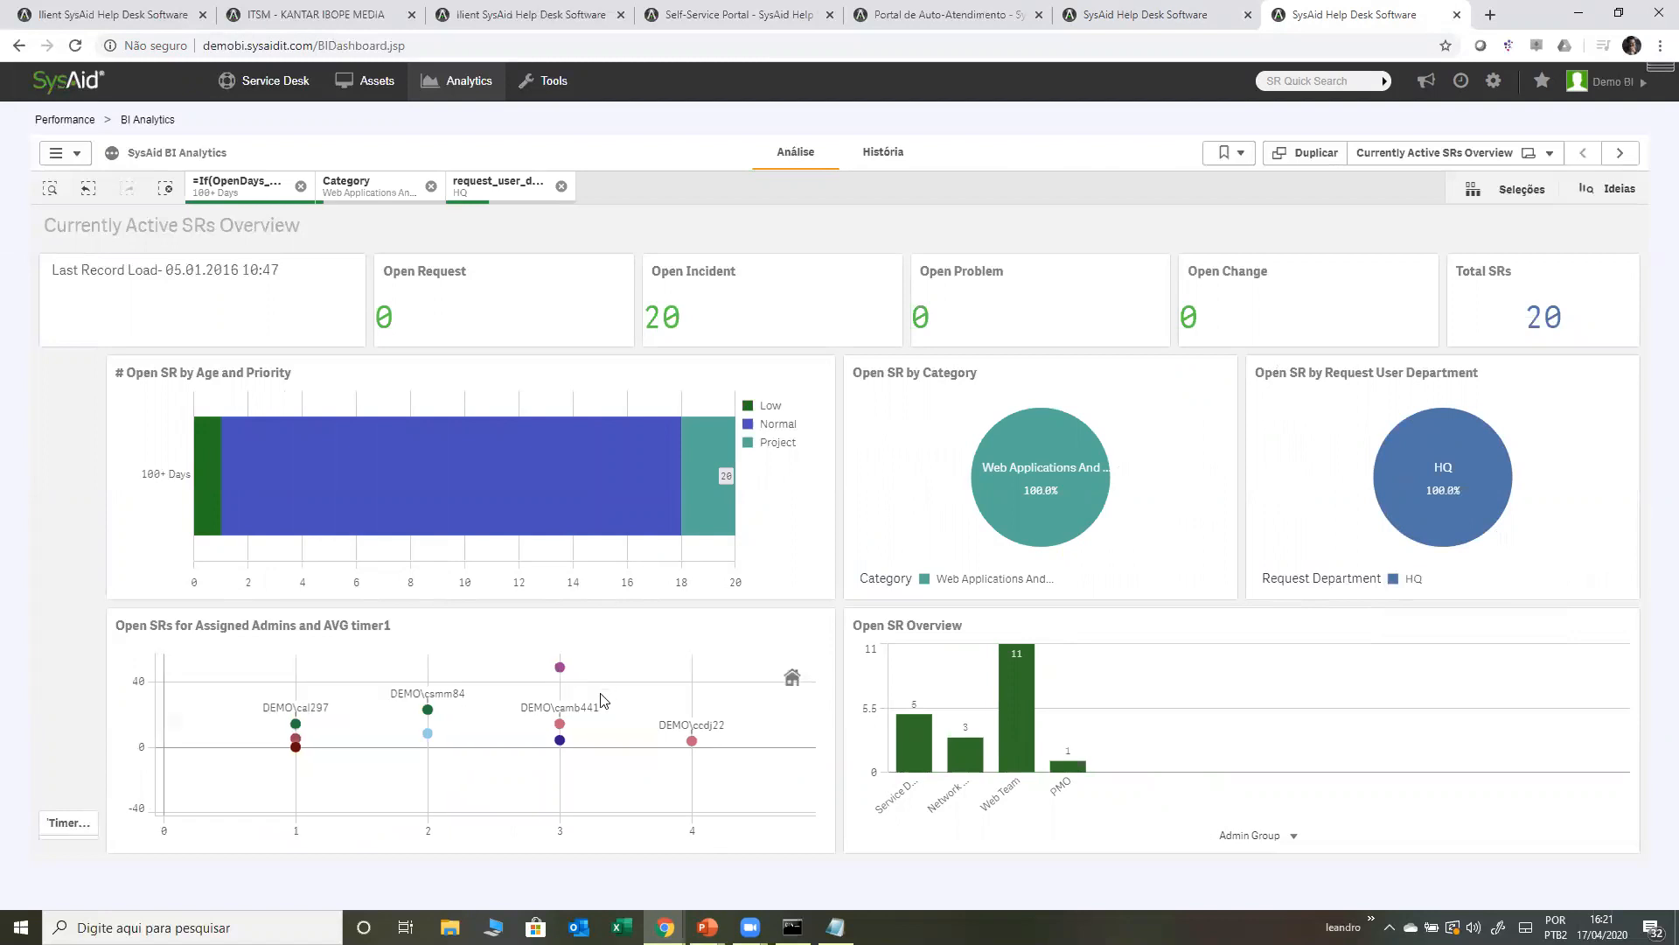
right_click(588, 704)
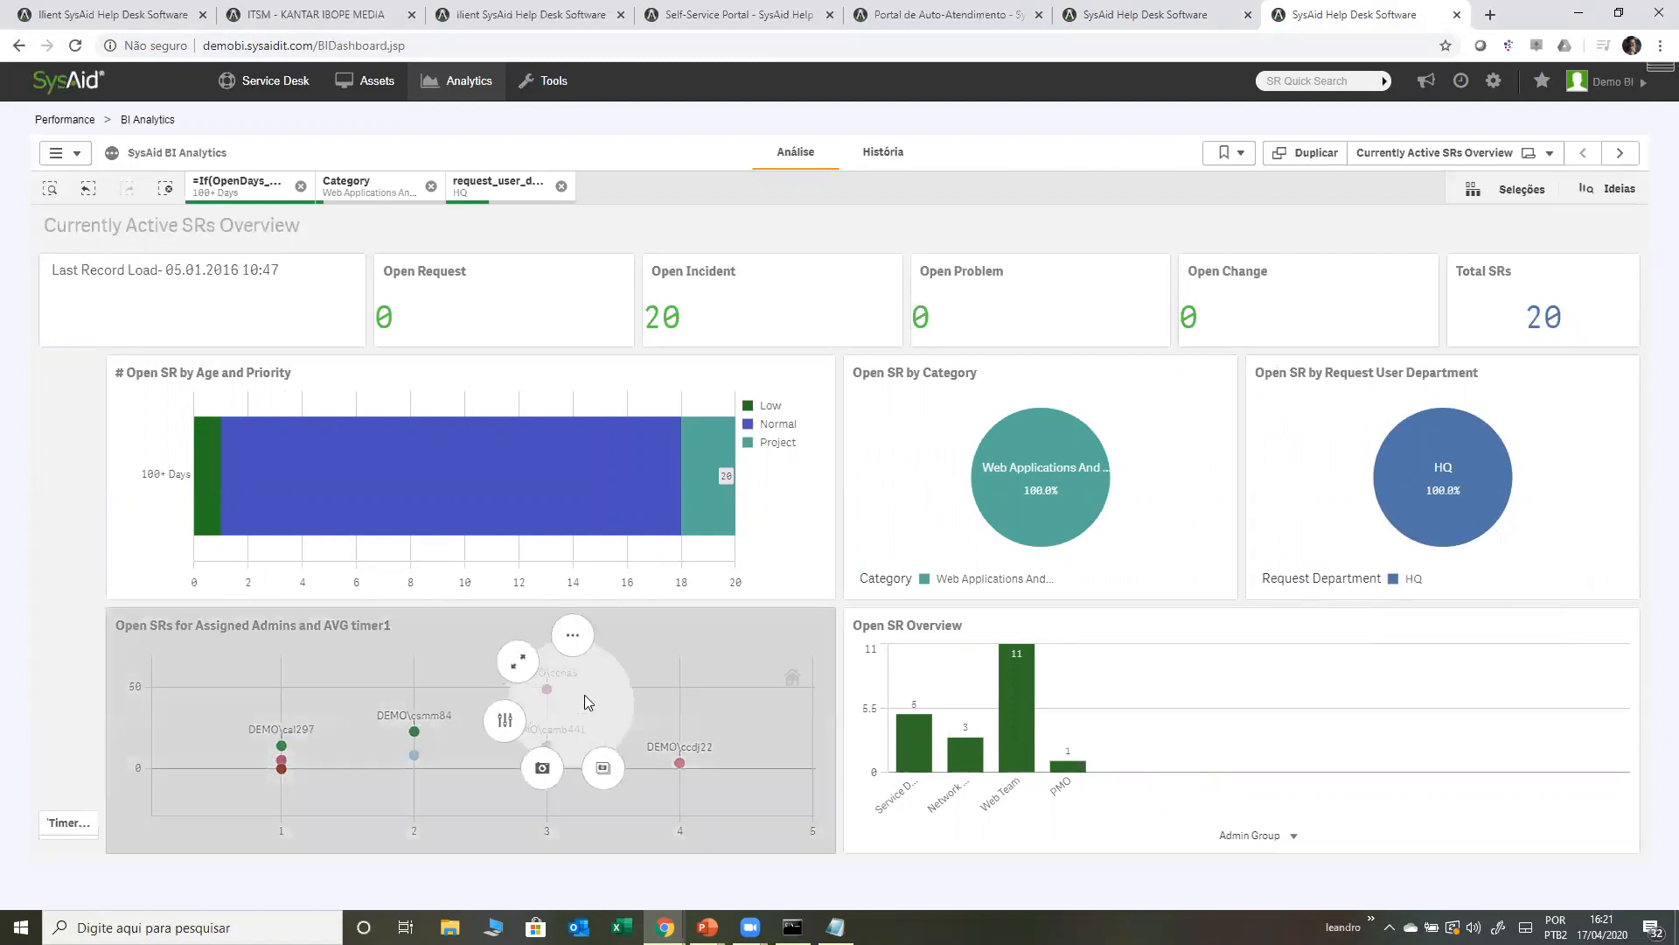
click(708, 728)
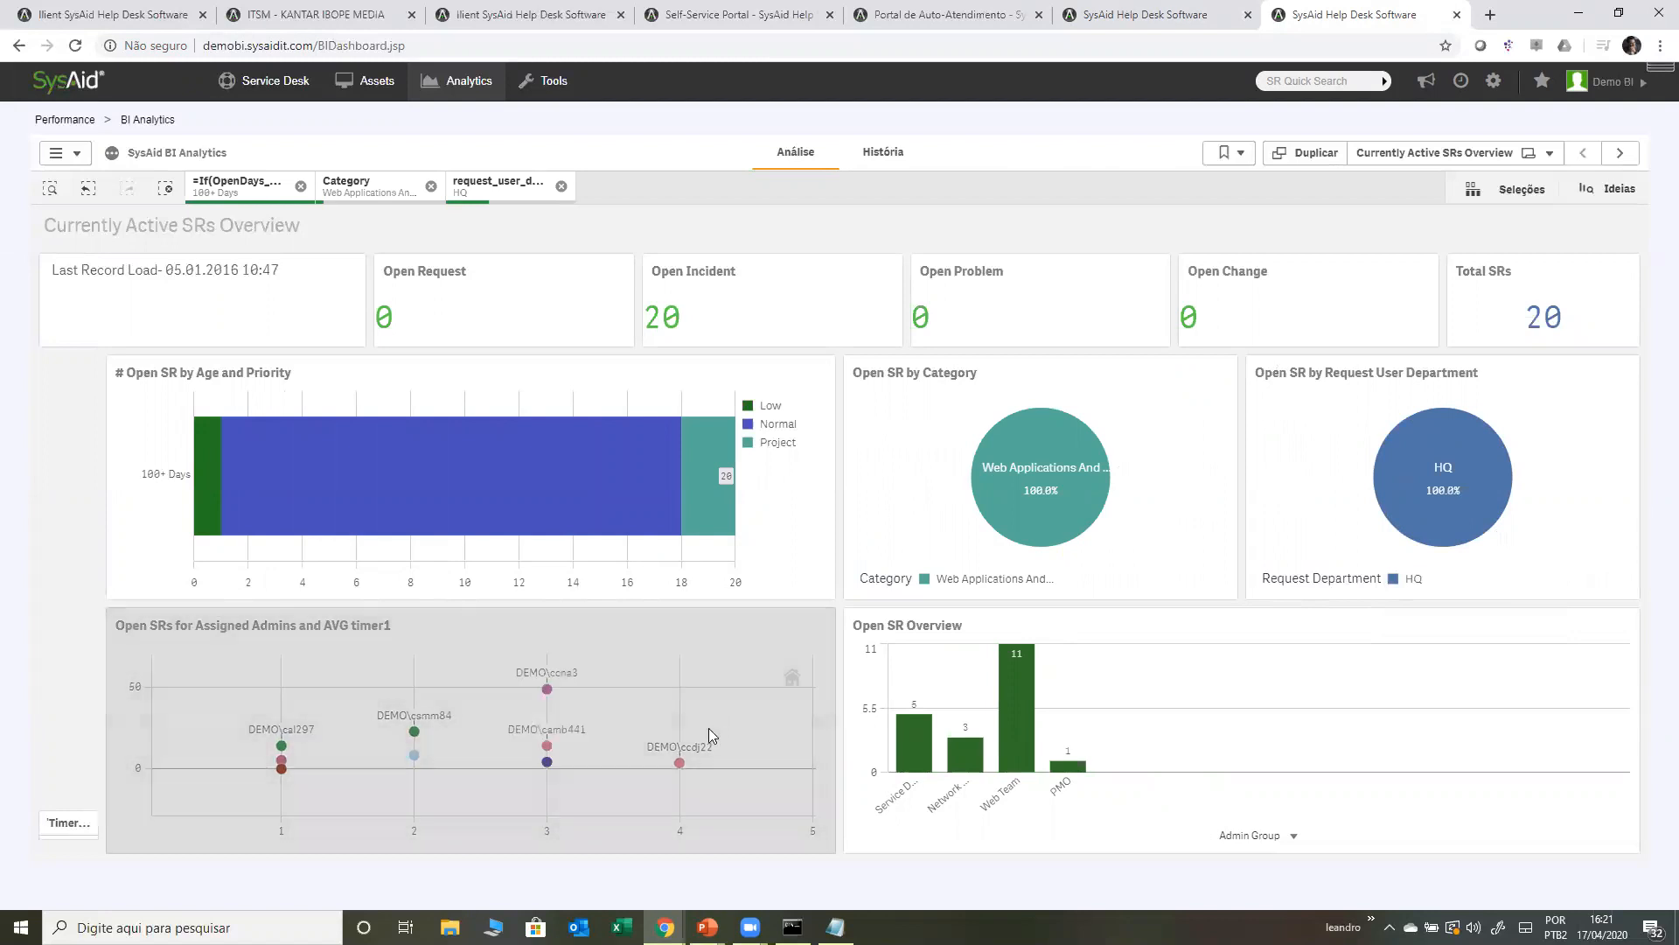
scroll(567, 746, up, 1)
drag(522, 762, 604, 713)
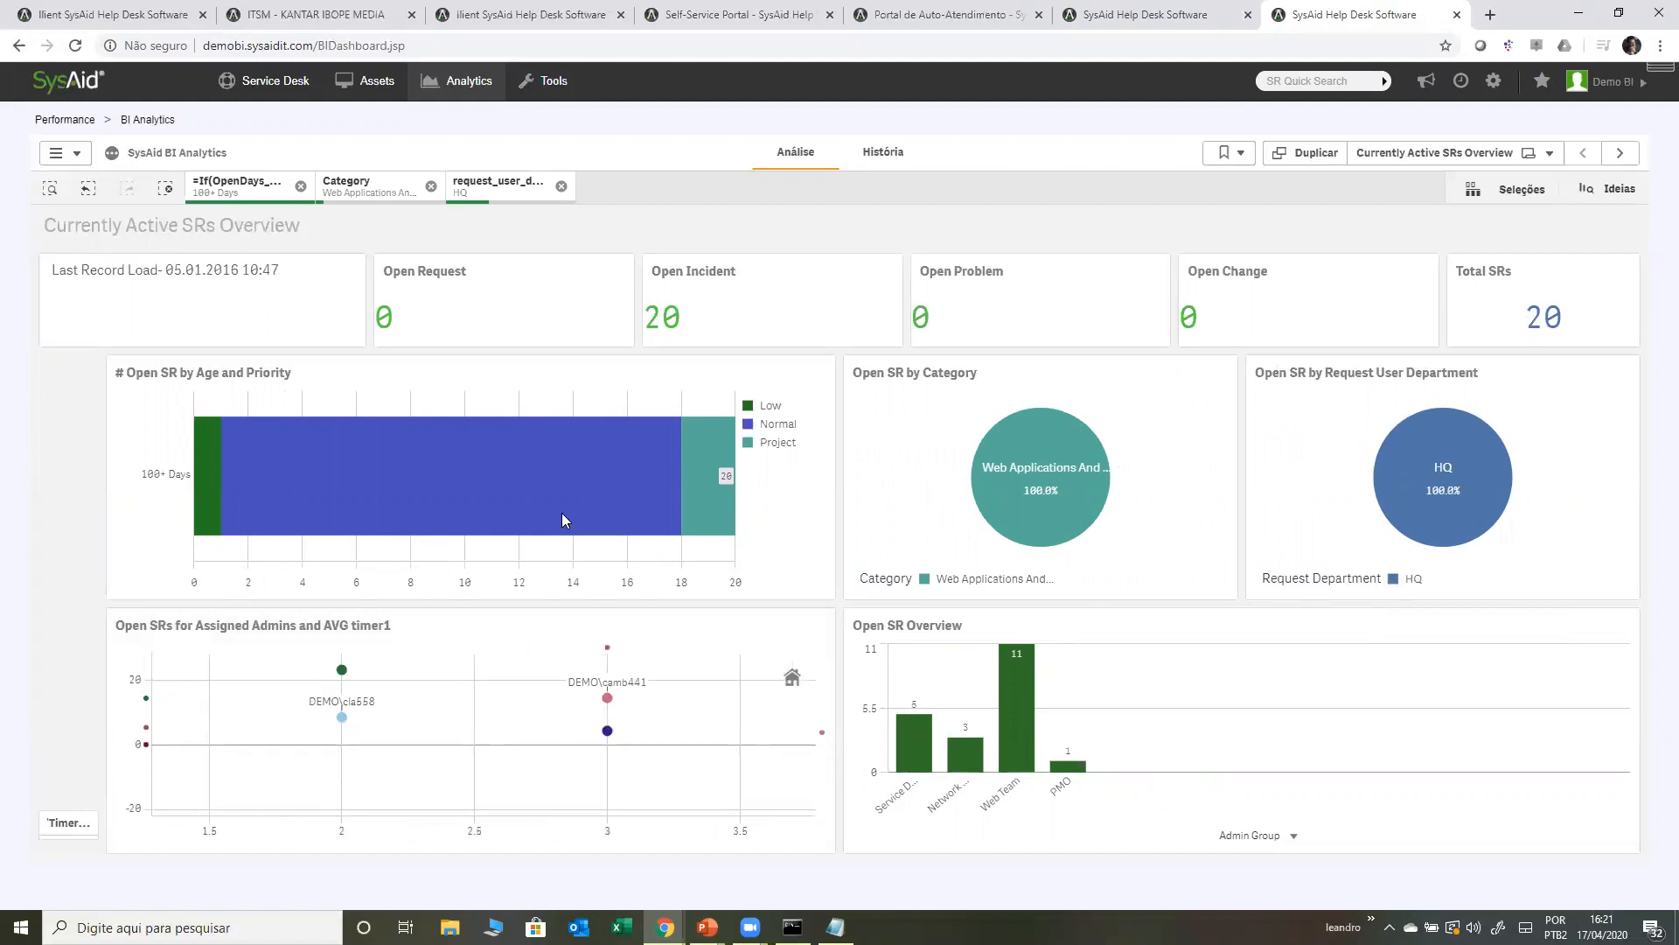
- Open the BI Analytics app overview and, from its public sheets, open the SRs Over Time and Category sheet
click(71, 163)
click(66, 155)
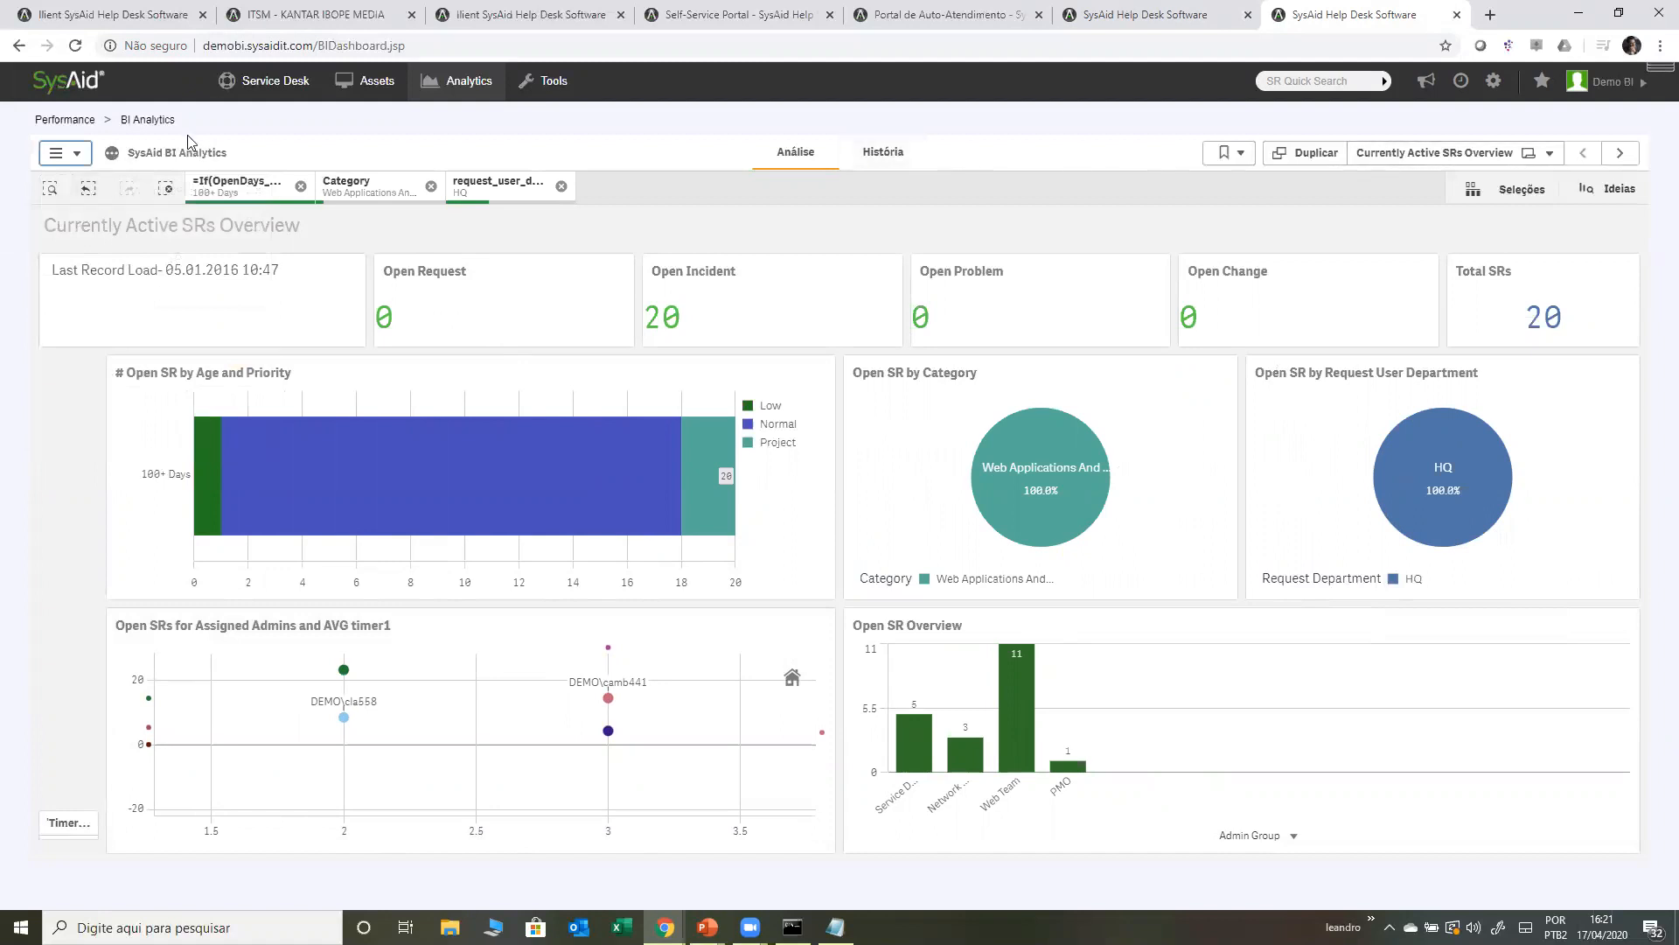
click(138, 154)
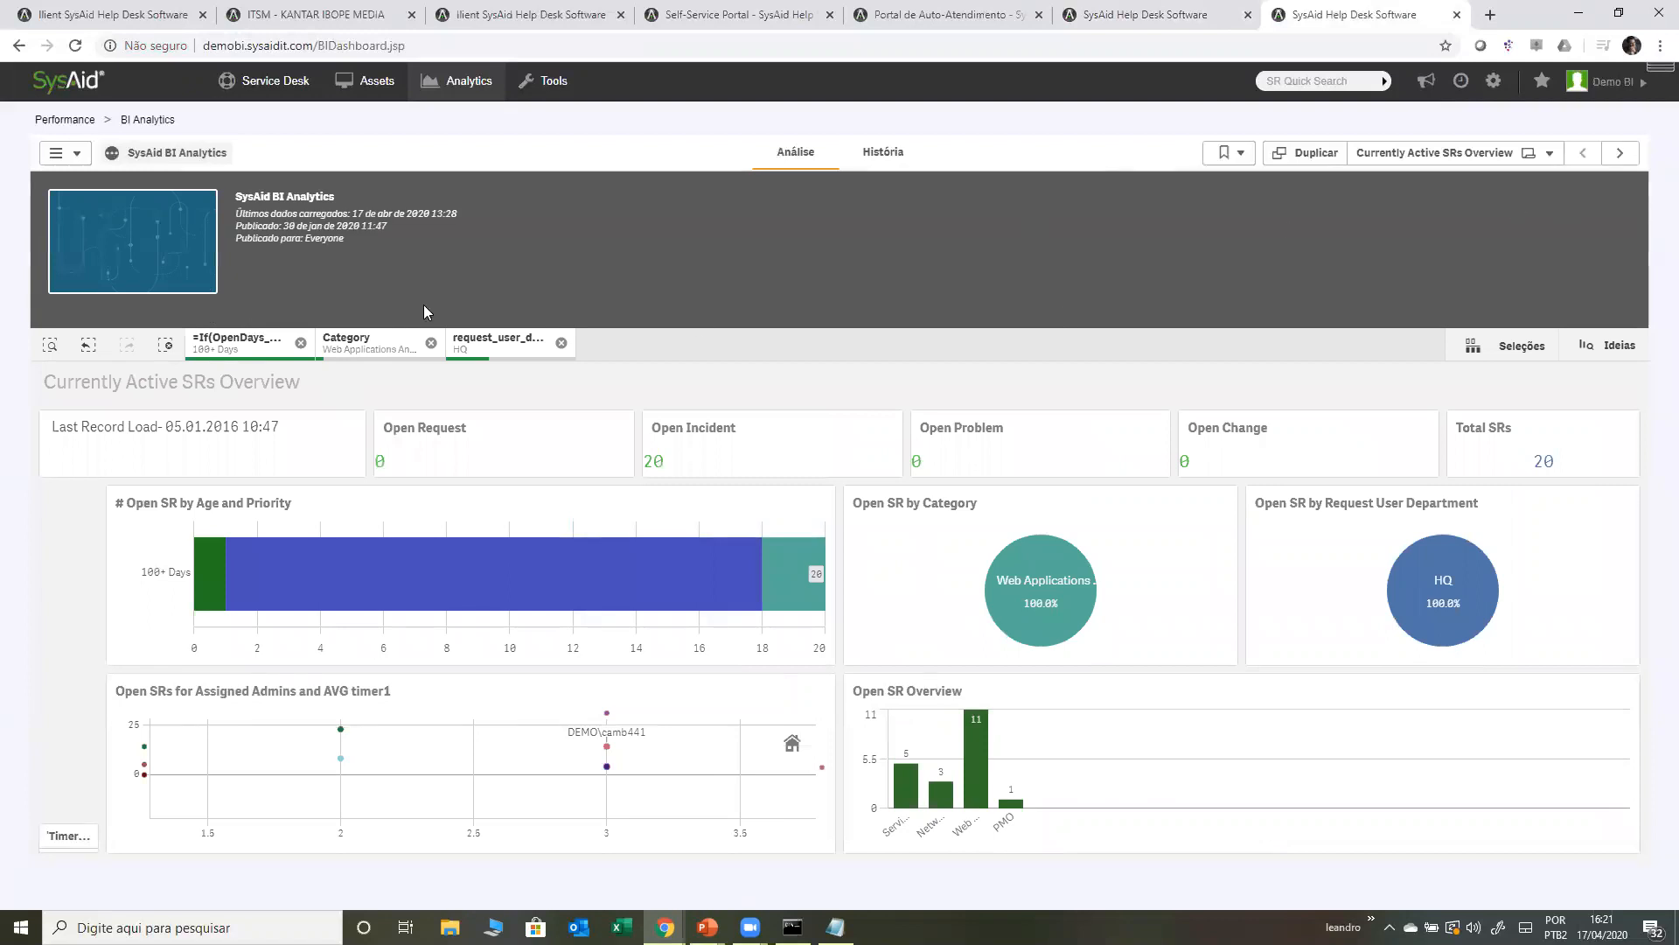
click(75, 155)
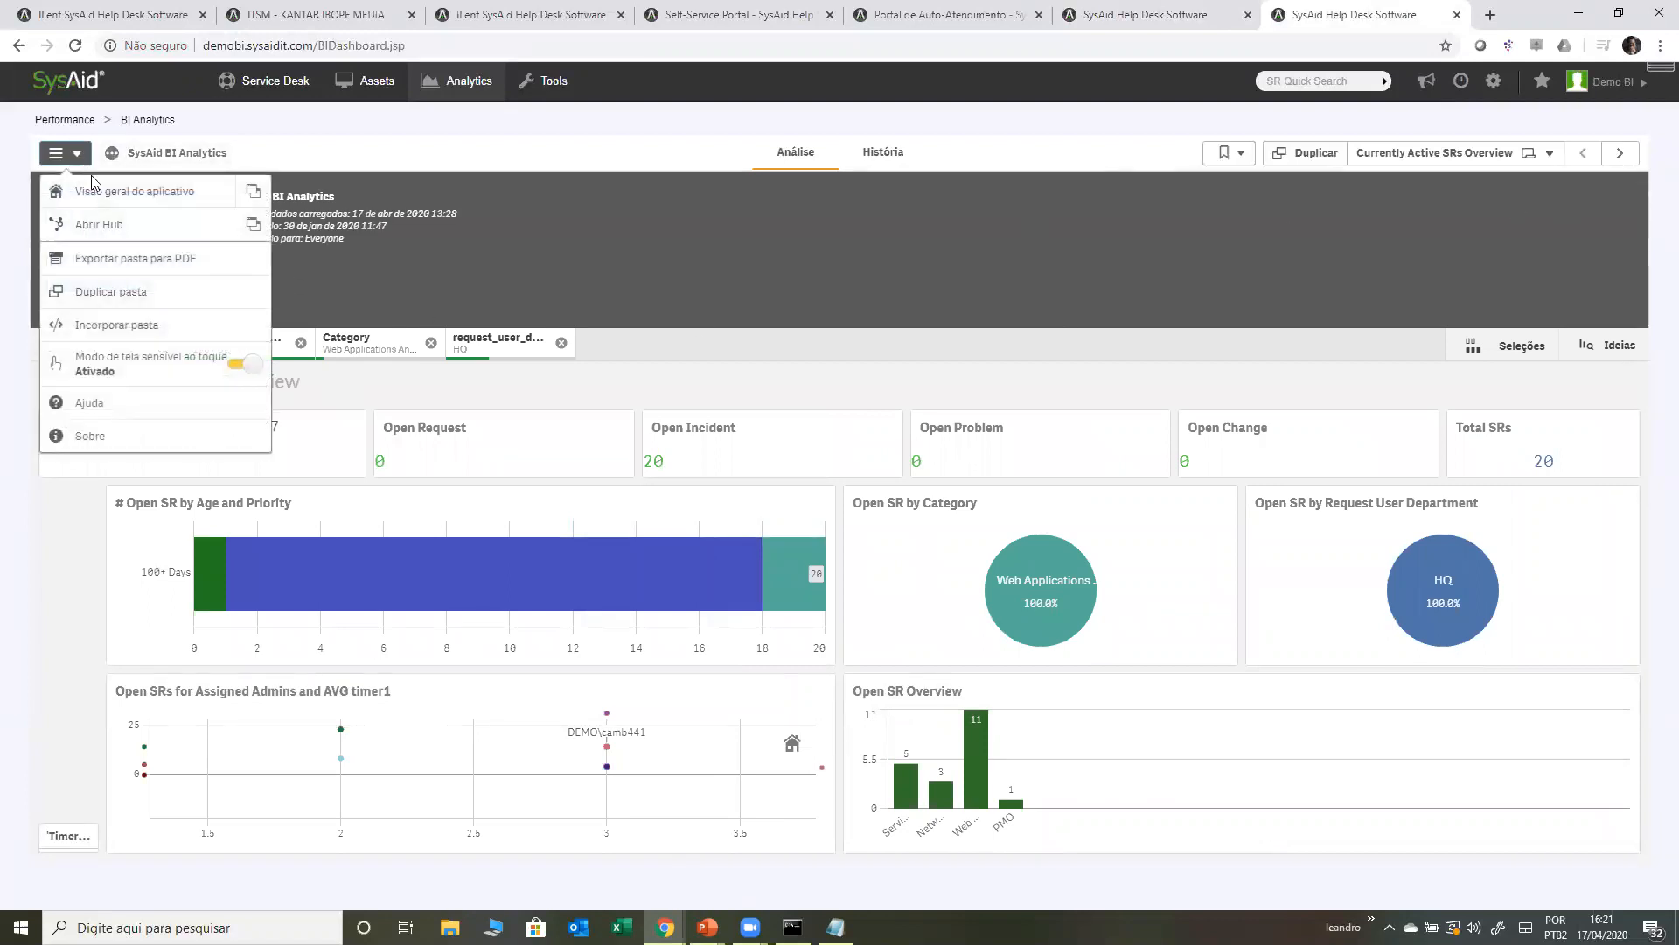
click(105, 190)
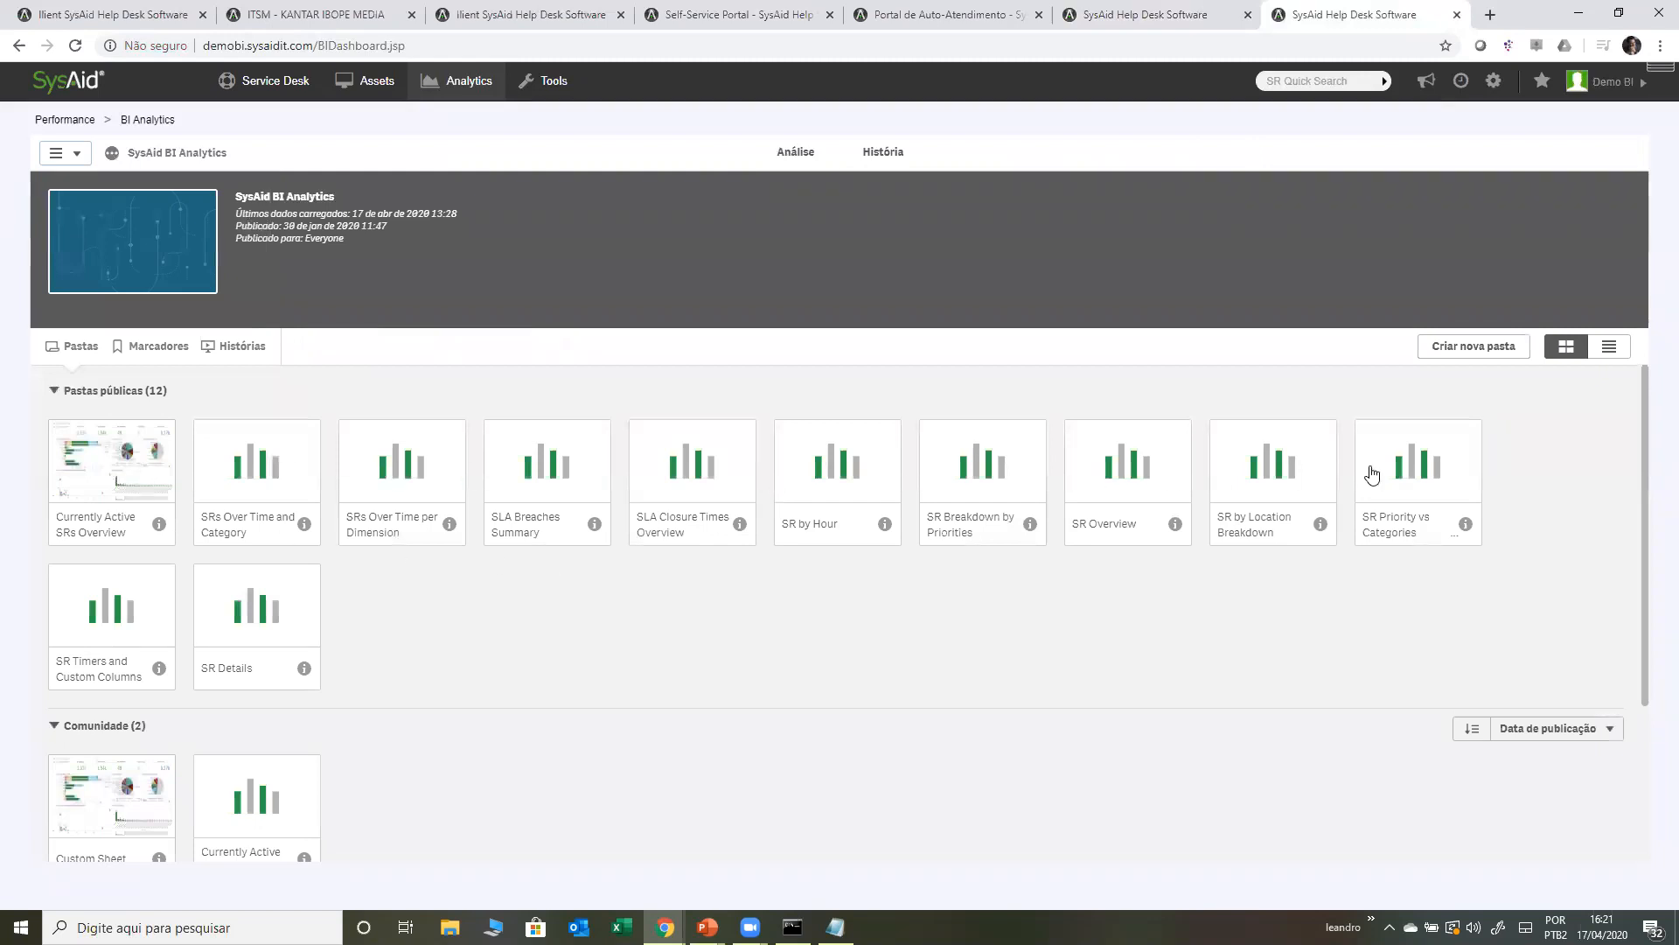
scroll(543, 642, down, 1)
scroll(537, 637, up, 1)
click(270, 503)
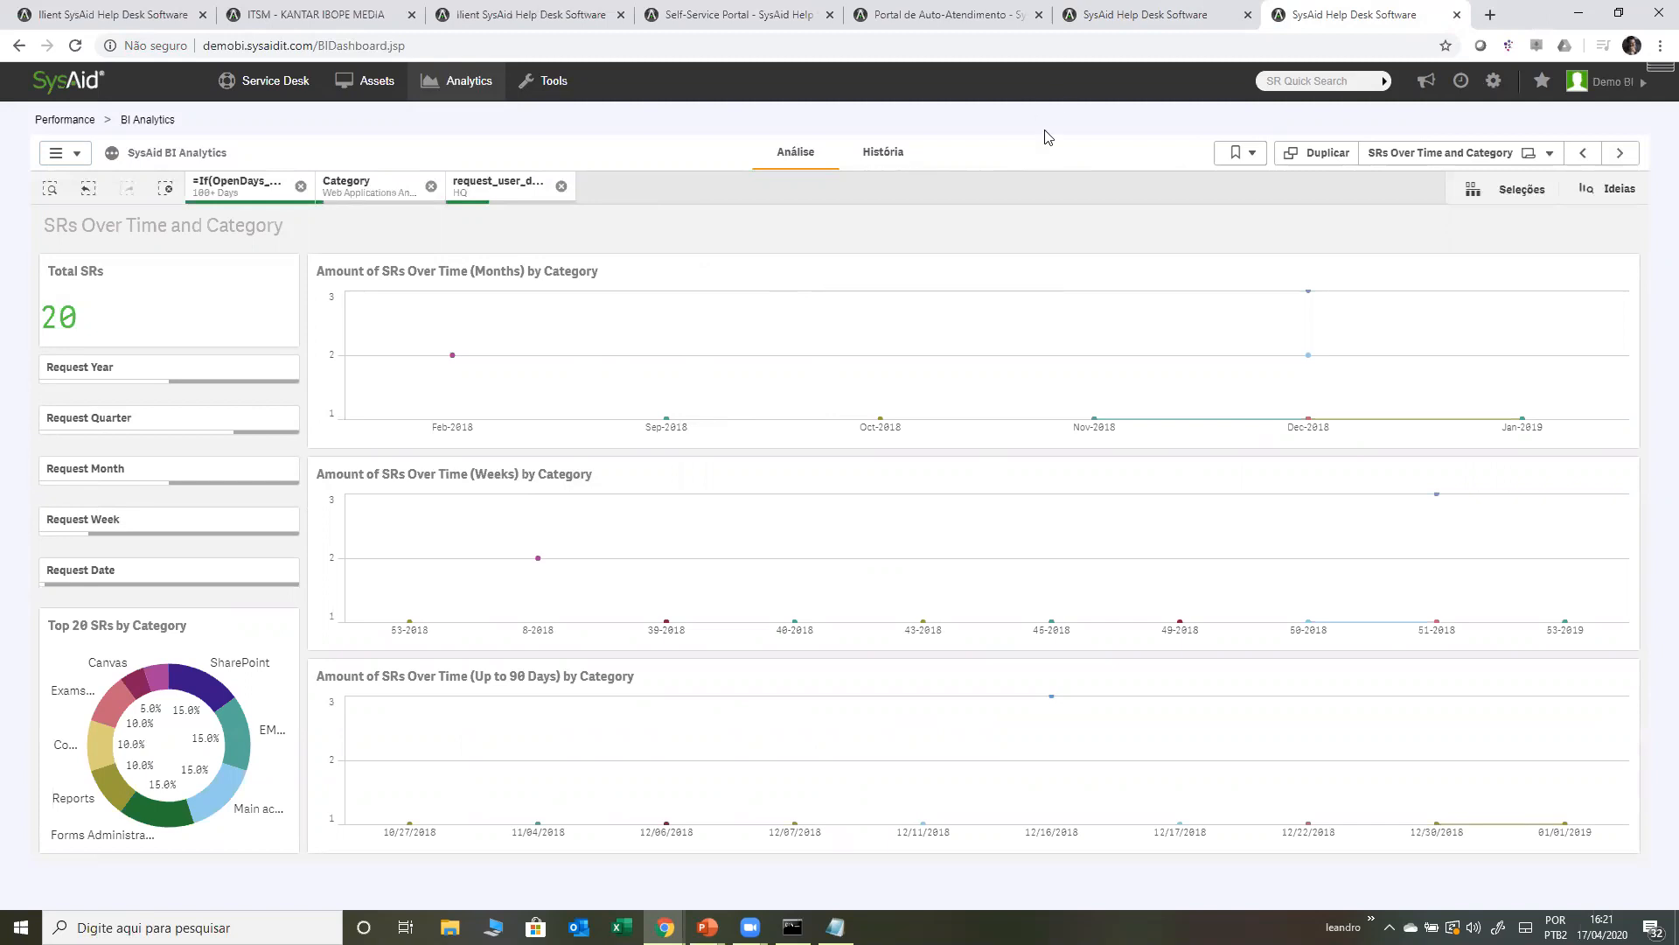
- Leave the demo browser window and open the administrator portal home page of the local SysAid installation
click(1103, 11)
click(966, 11)
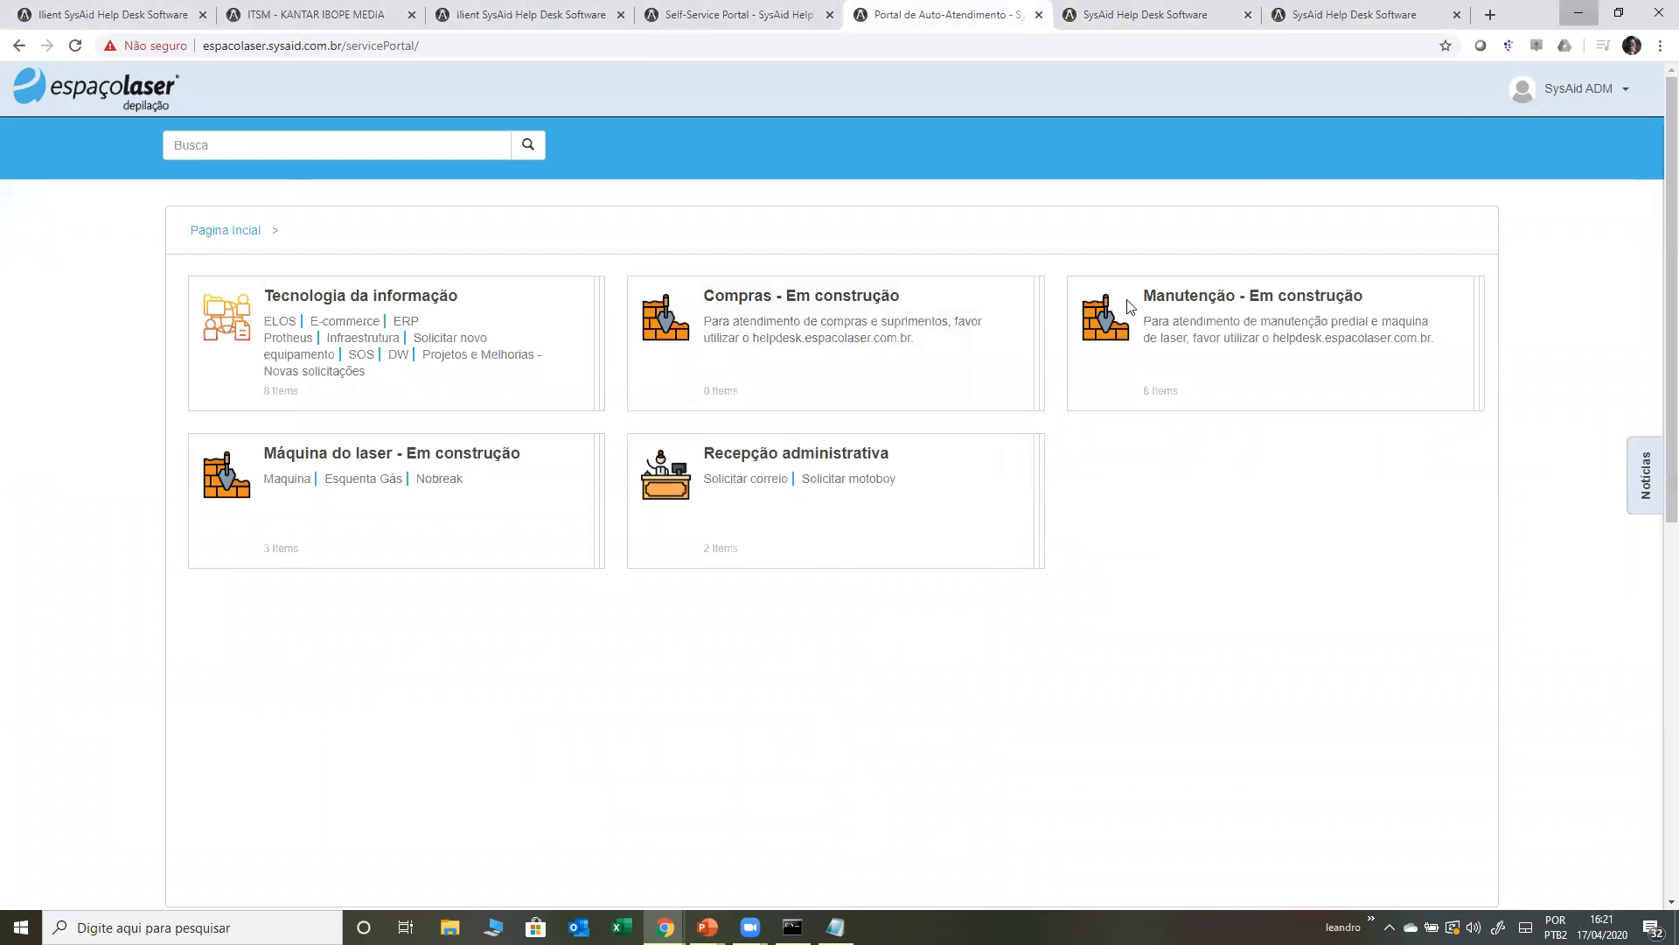
click(1579, 12)
click(30, 87)
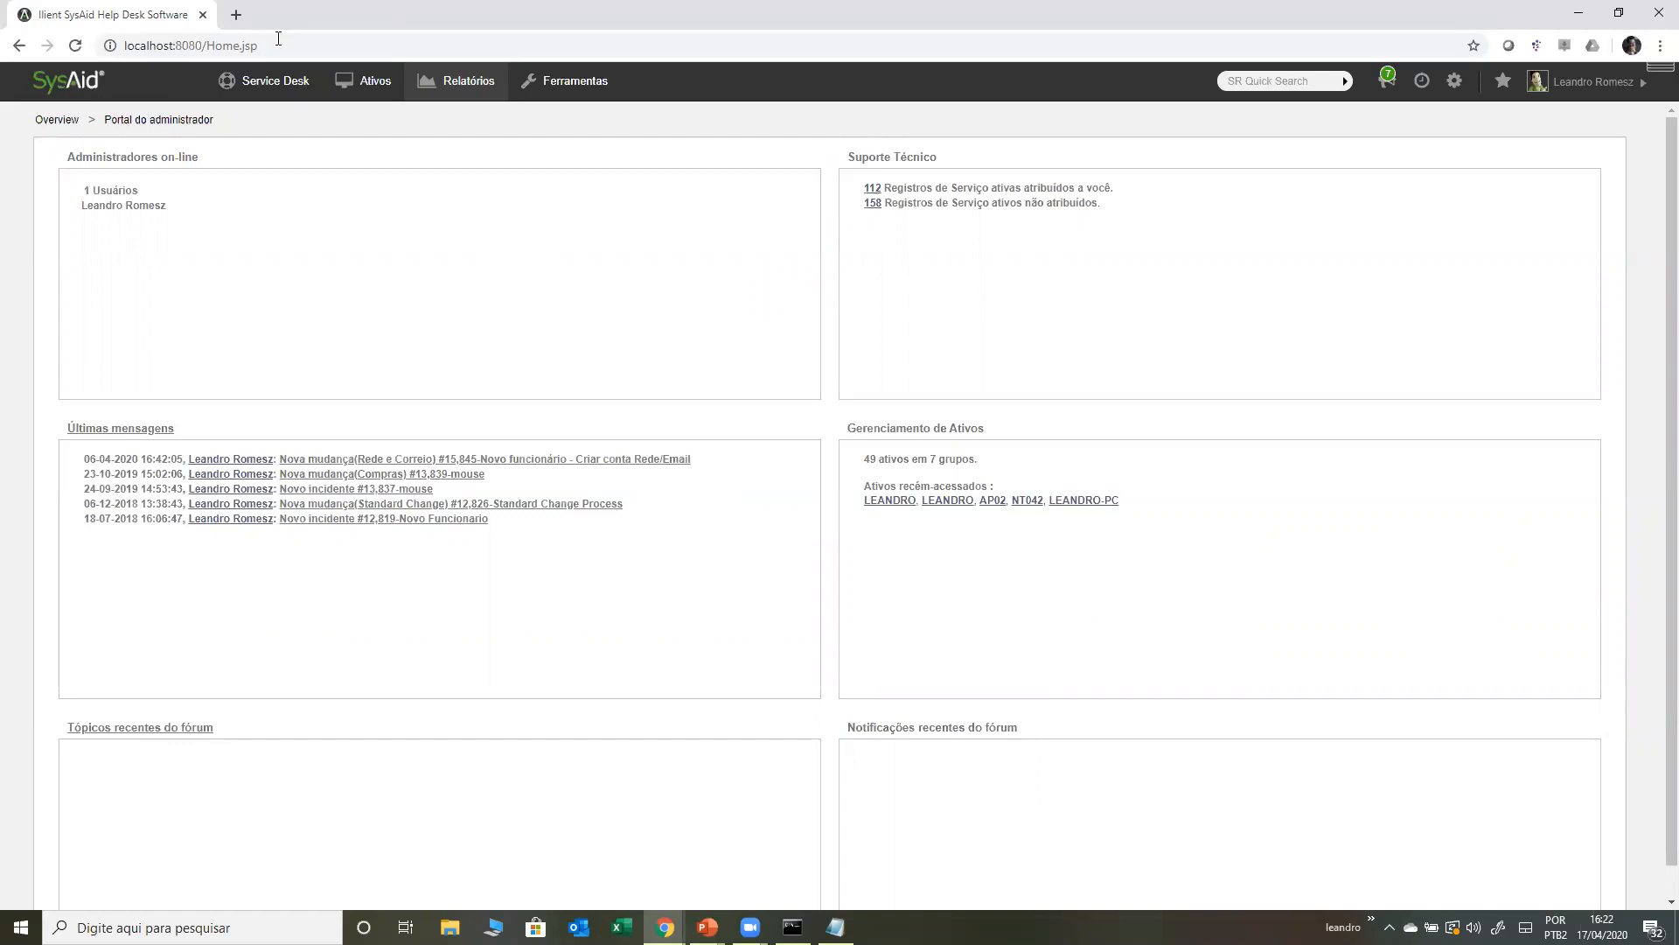
- View the general Service Desk settings and open the list of all reports
click(1454, 80)
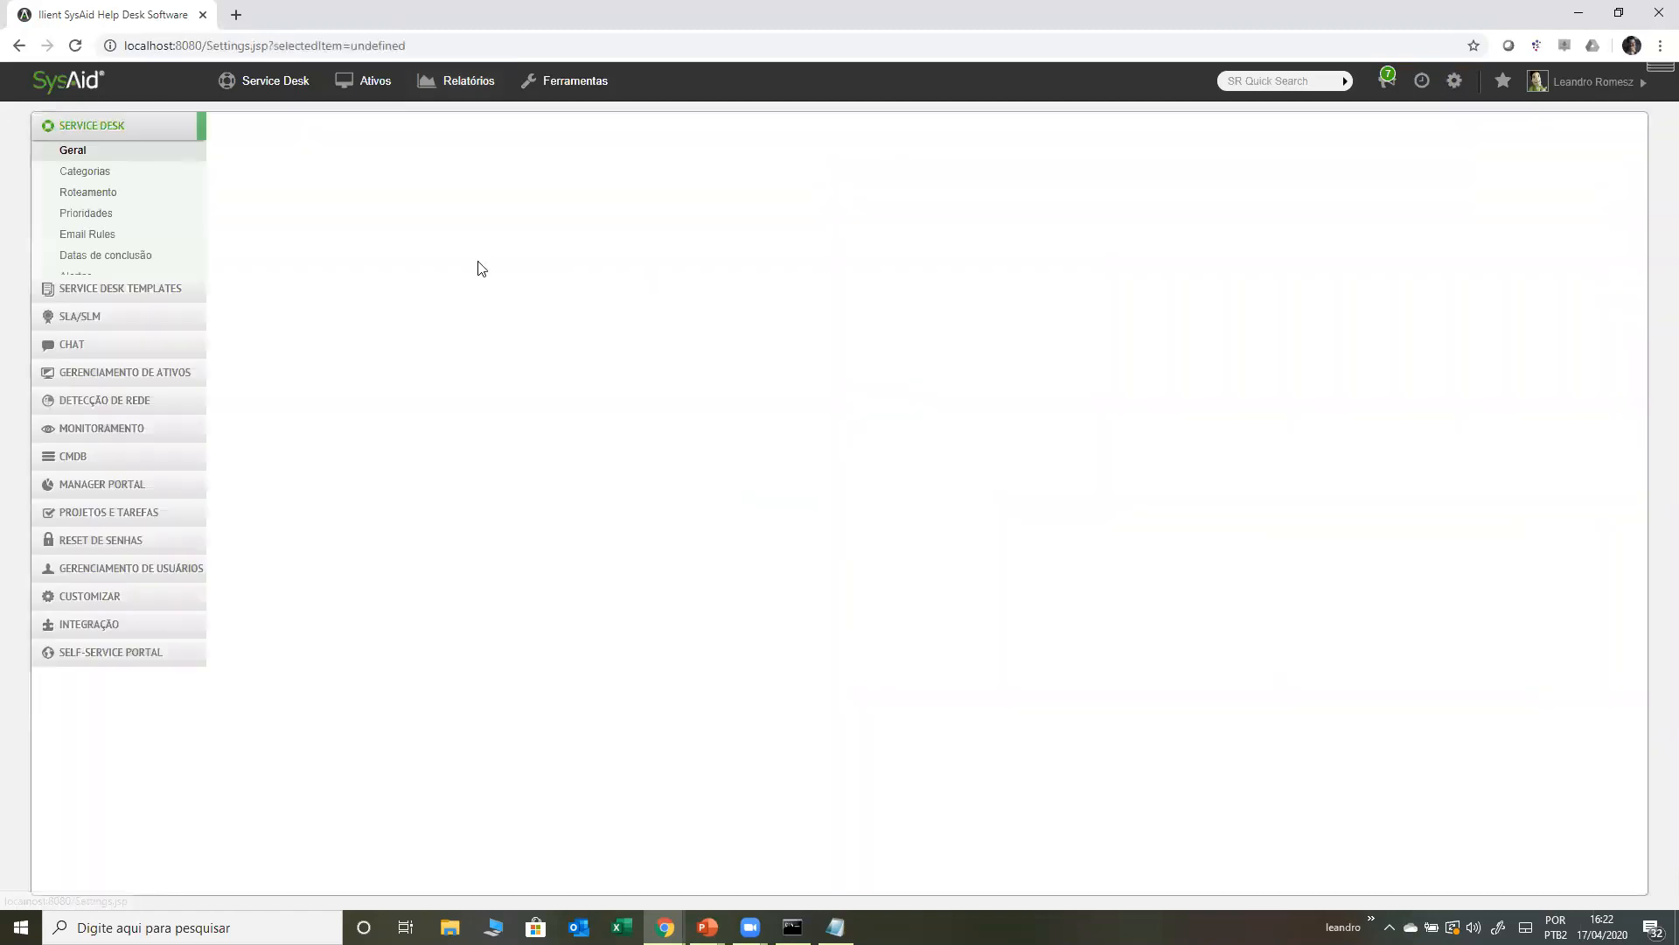
click(113, 133)
mouse_move(483, 80)
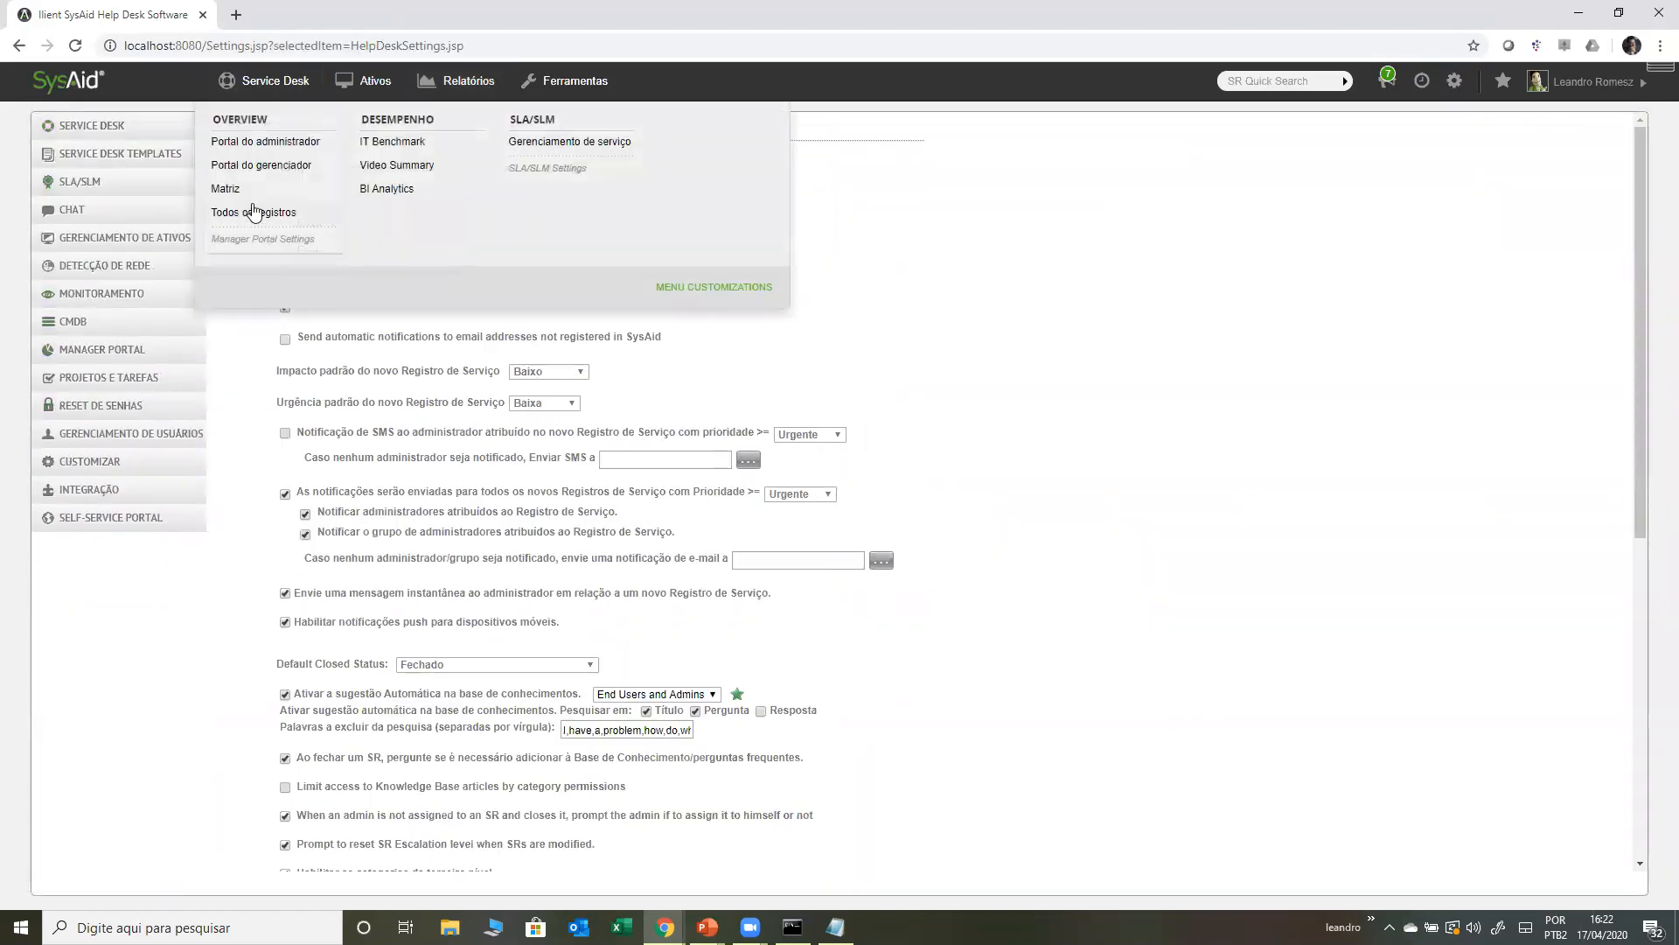
click(300, 213)
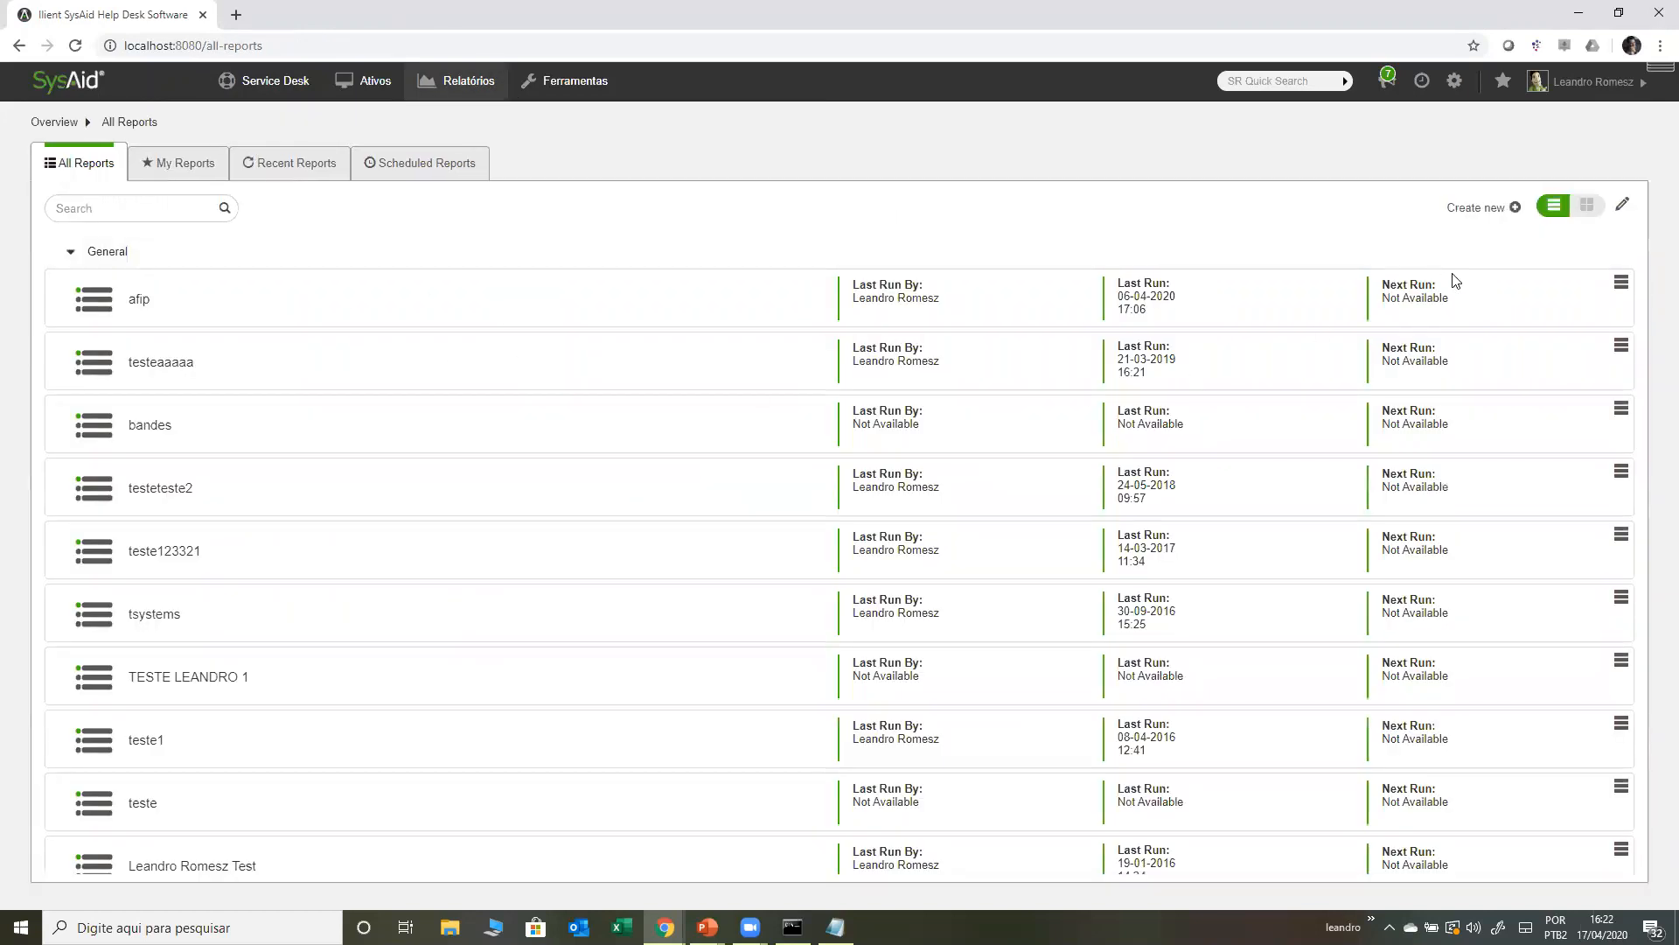
- Create a Service Record report named Demo123 in the General category, accessible to All Groups
click(1478, 208)
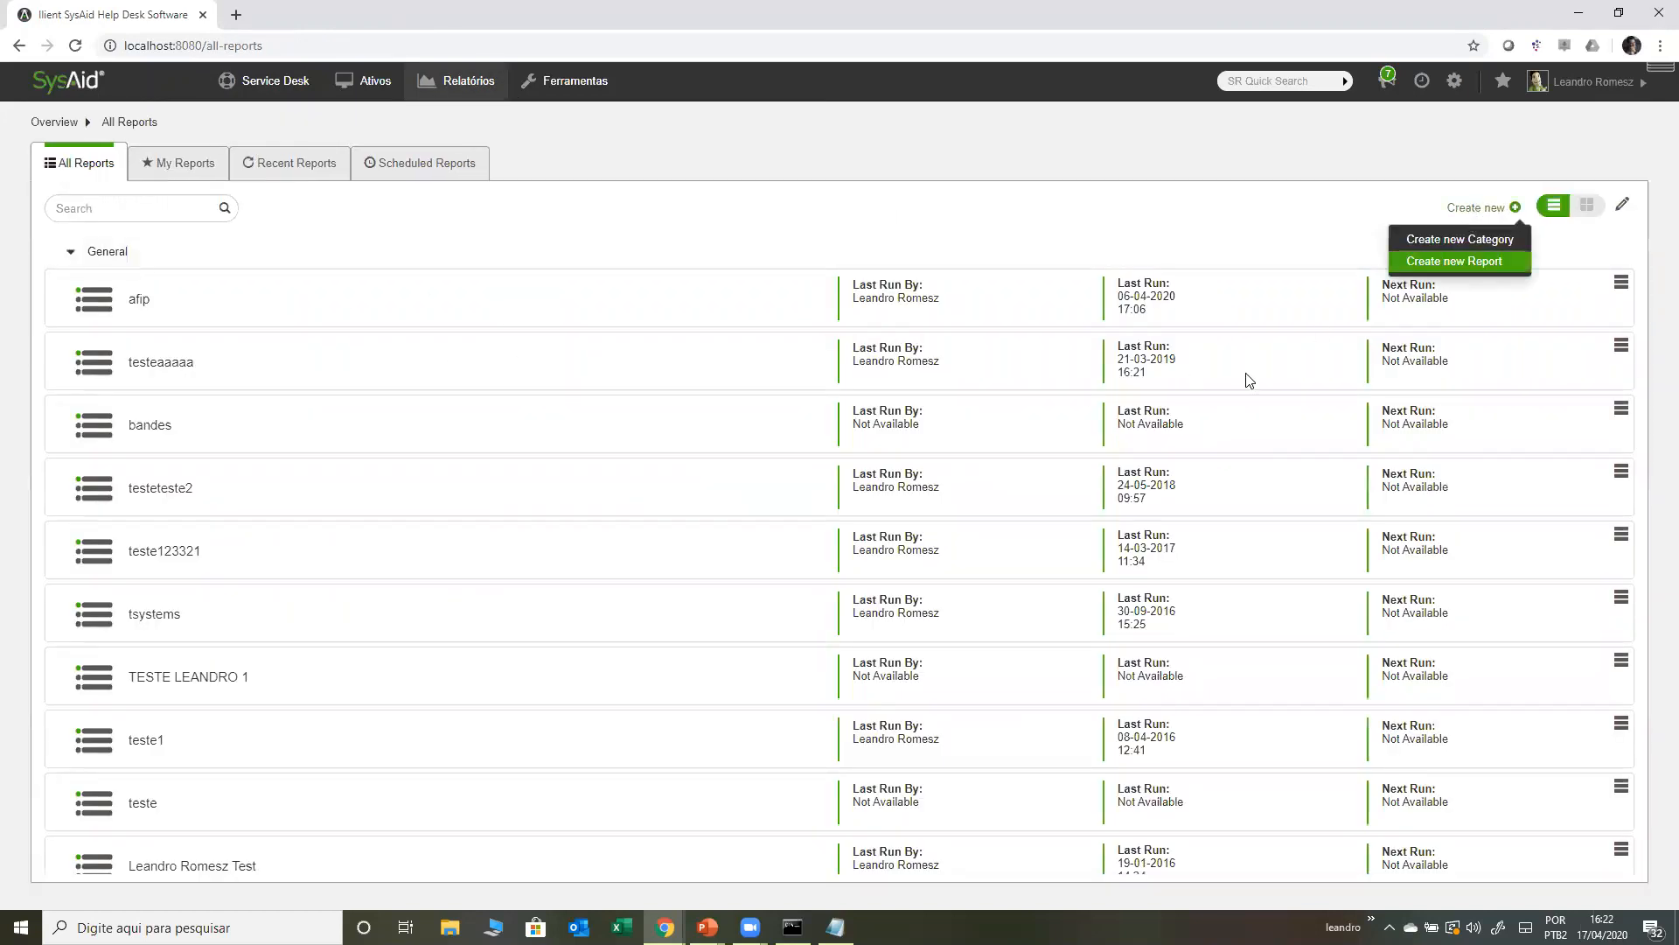
click(1487, 267)
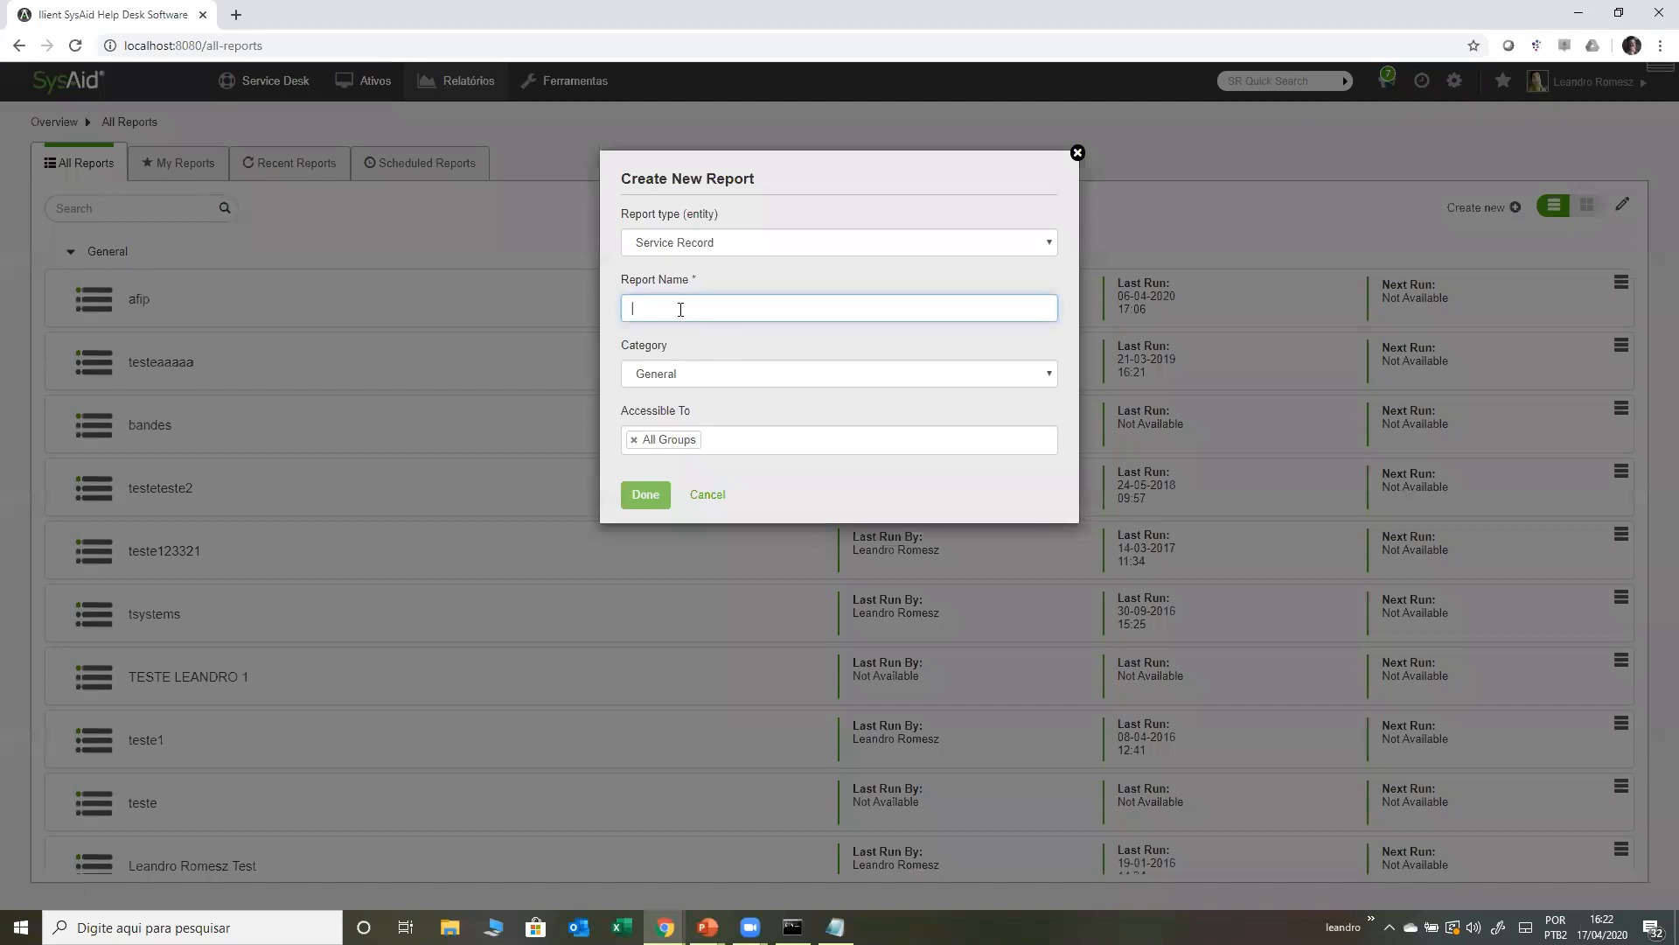
text(De)
click(646, 495)
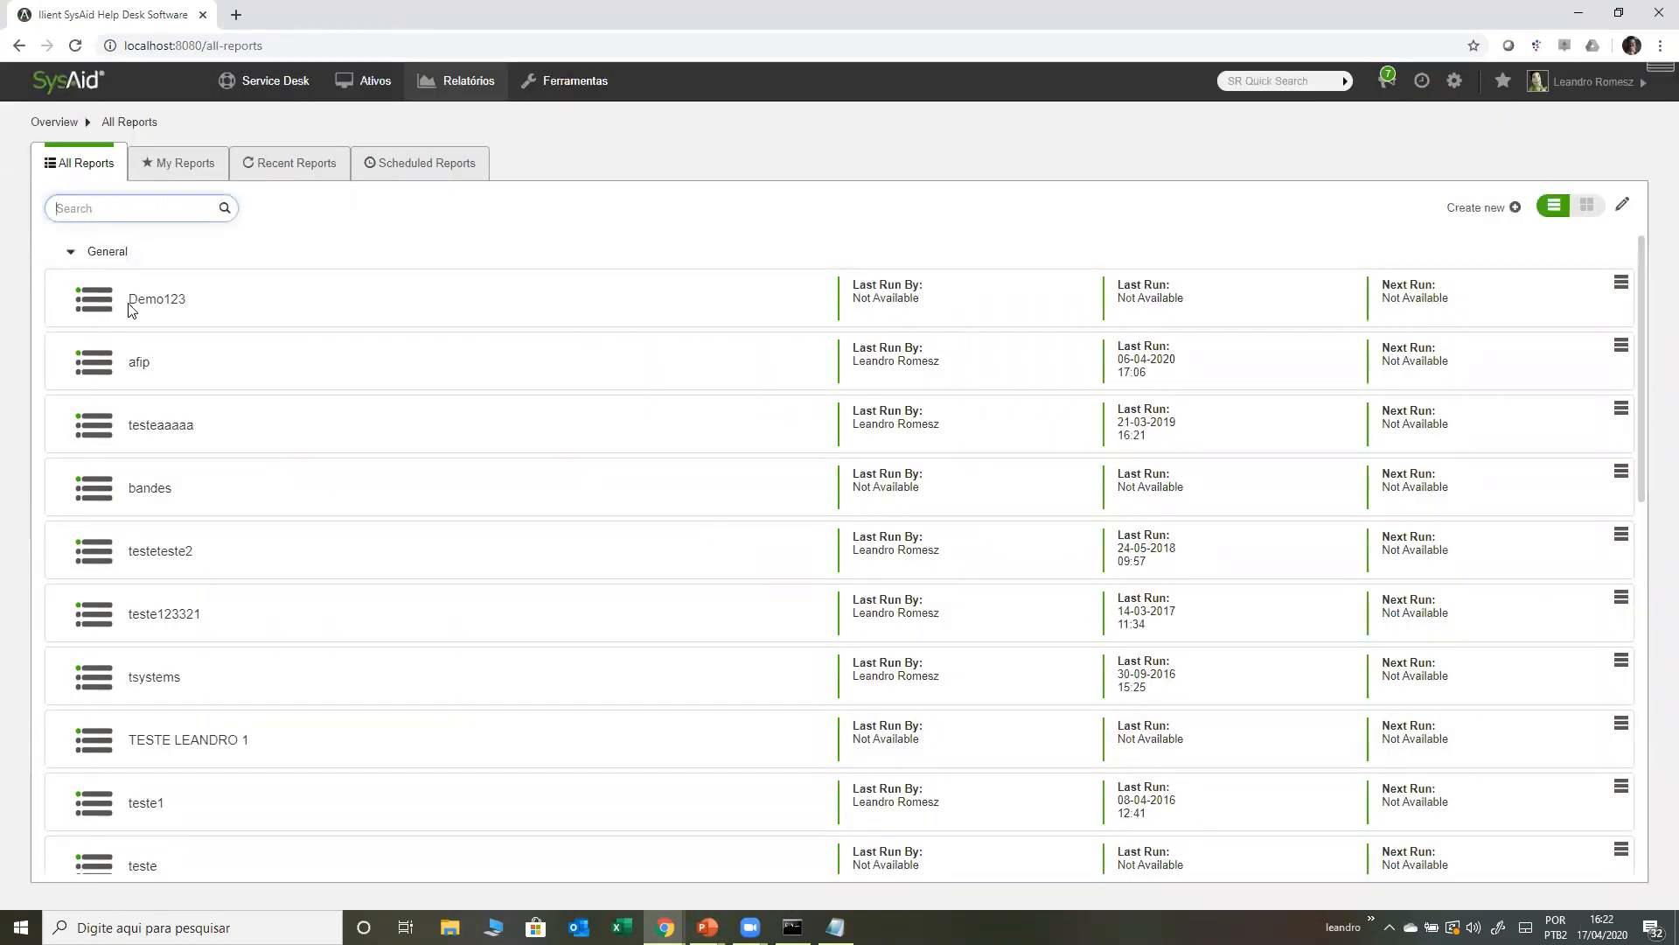
- Open the Demo123 report, set its request date filter to Last Year and run the report
click(133, 306)
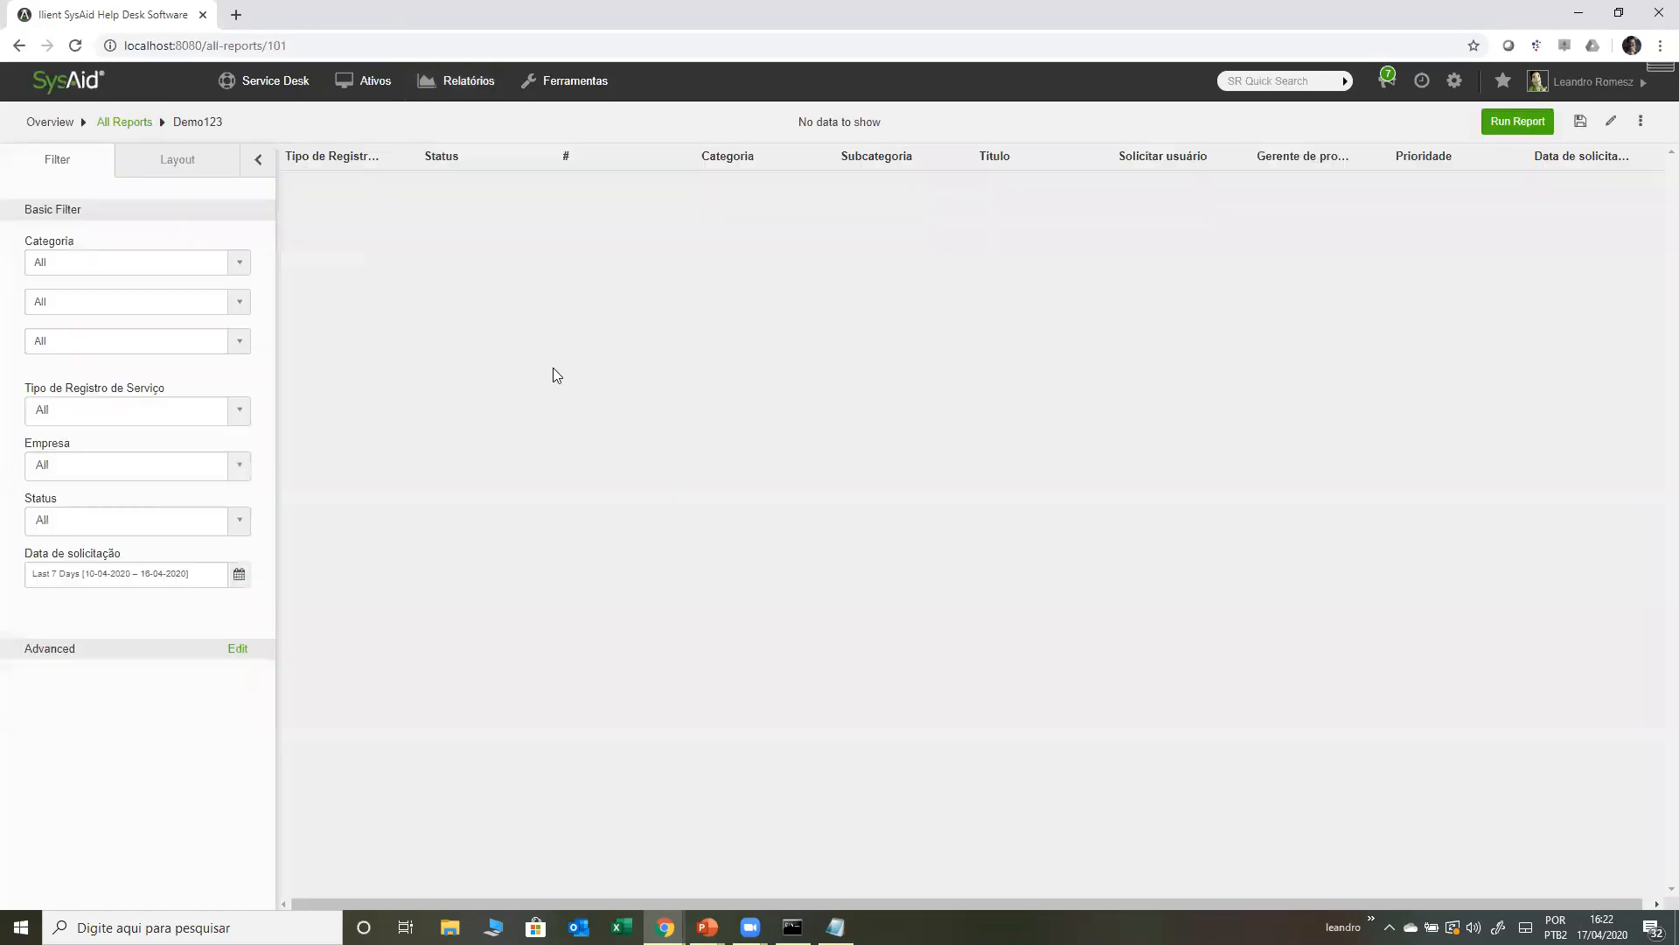
click(203, 579)
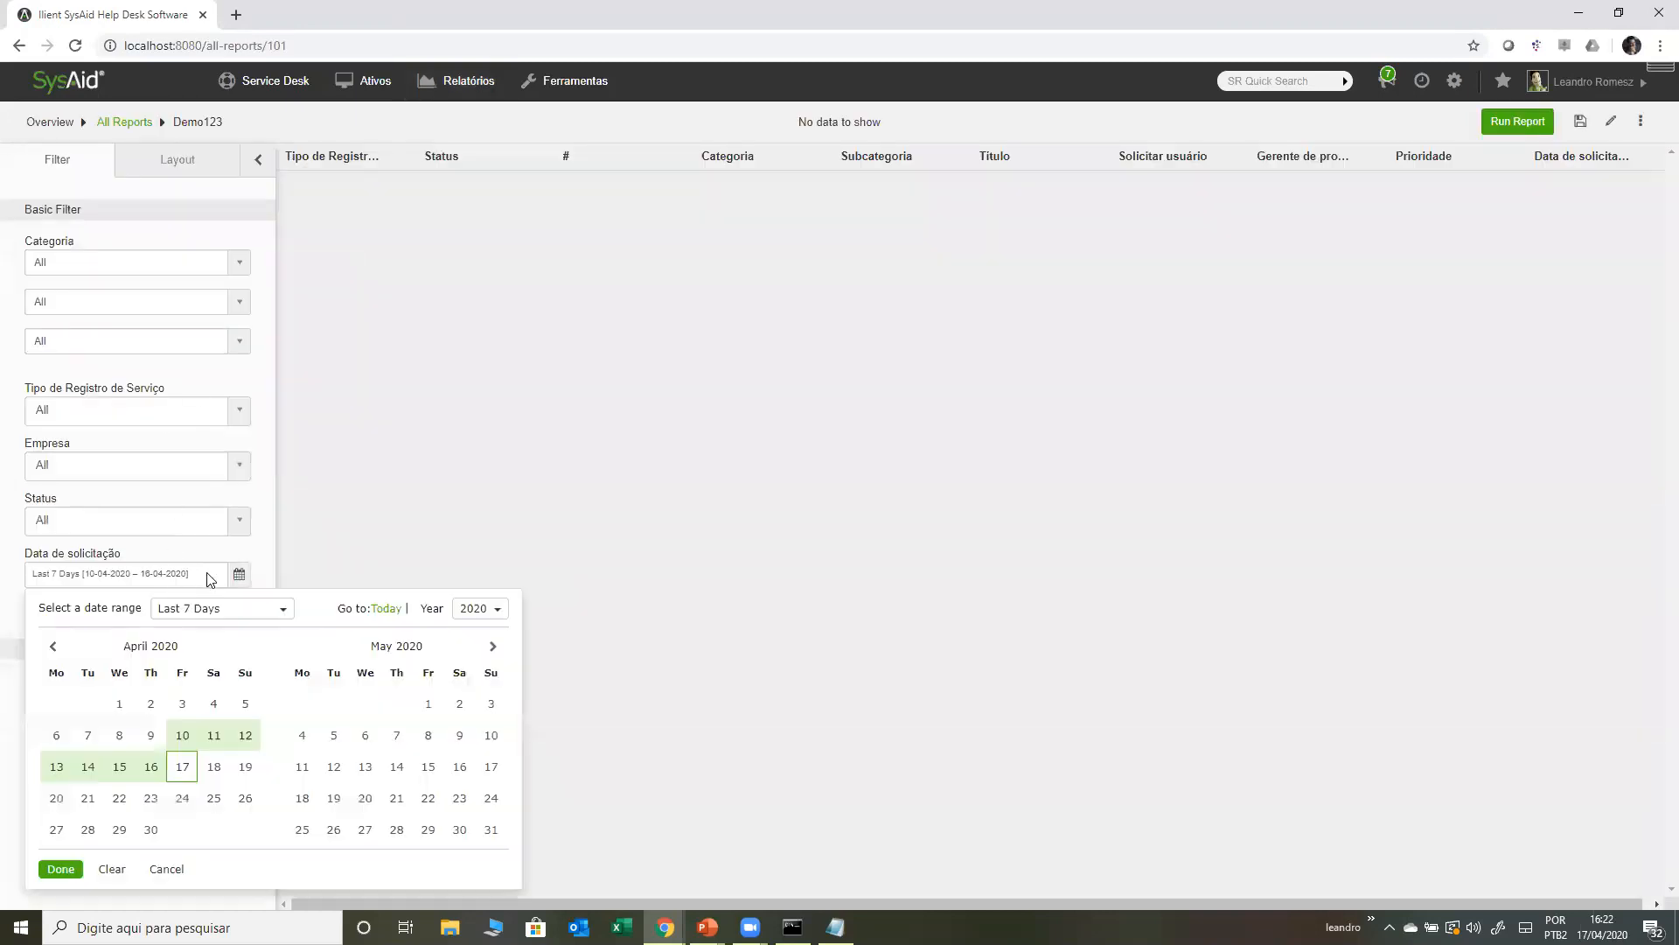
click(218, 609)
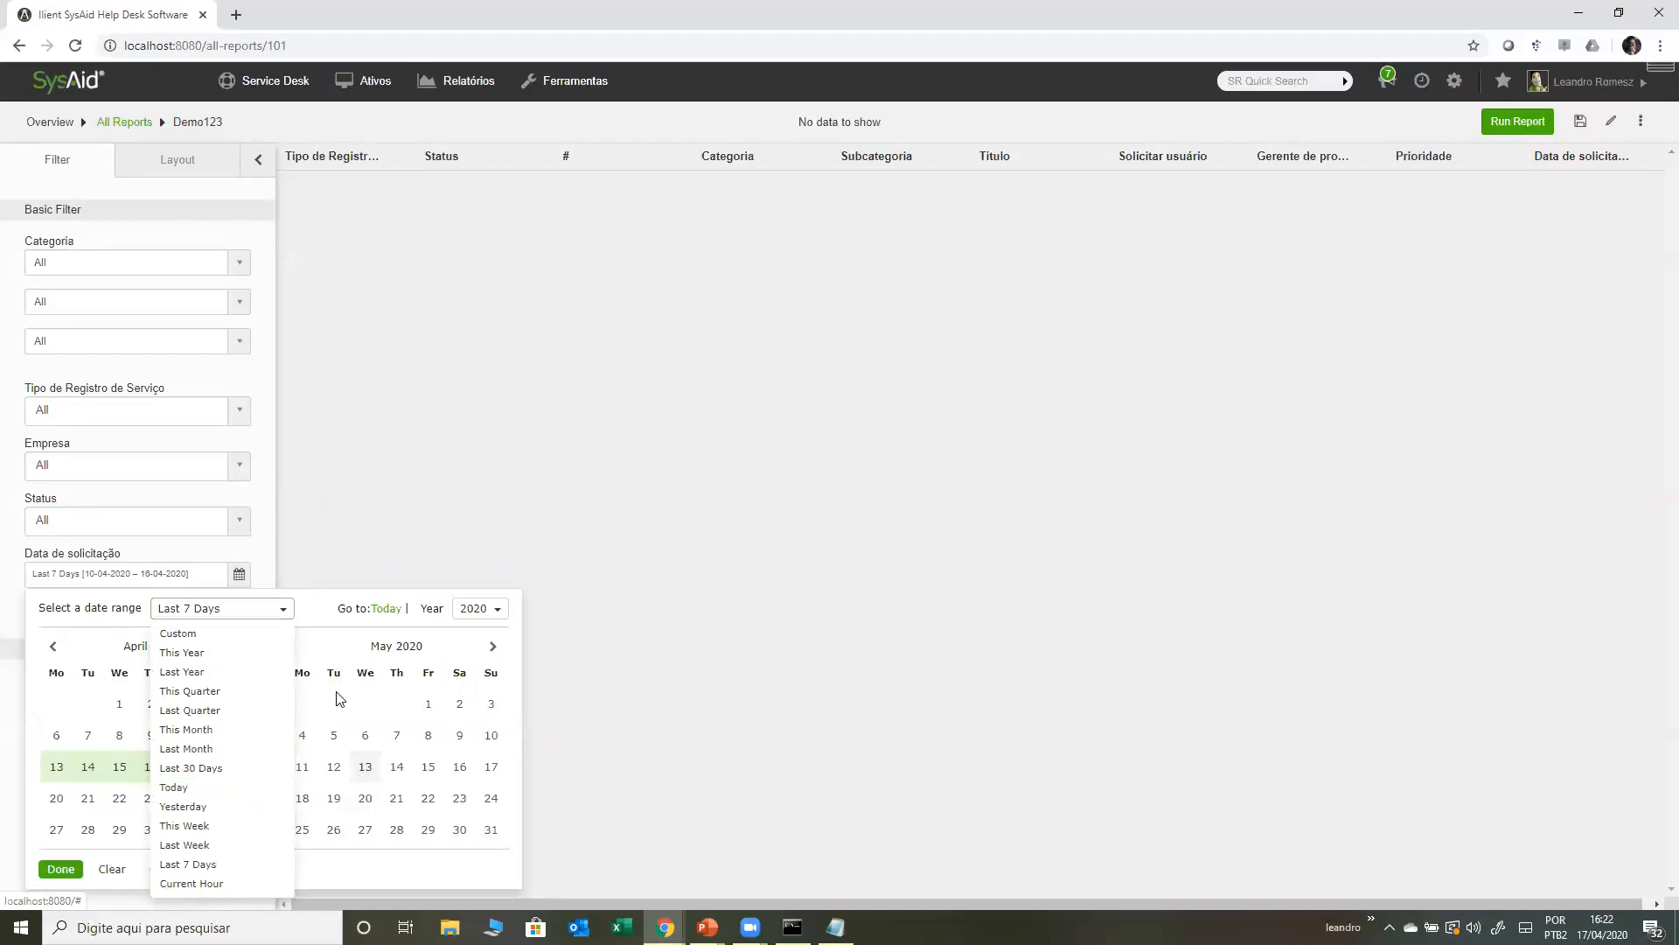
click(246, 608)
click(245, 611)
click(218, 680)
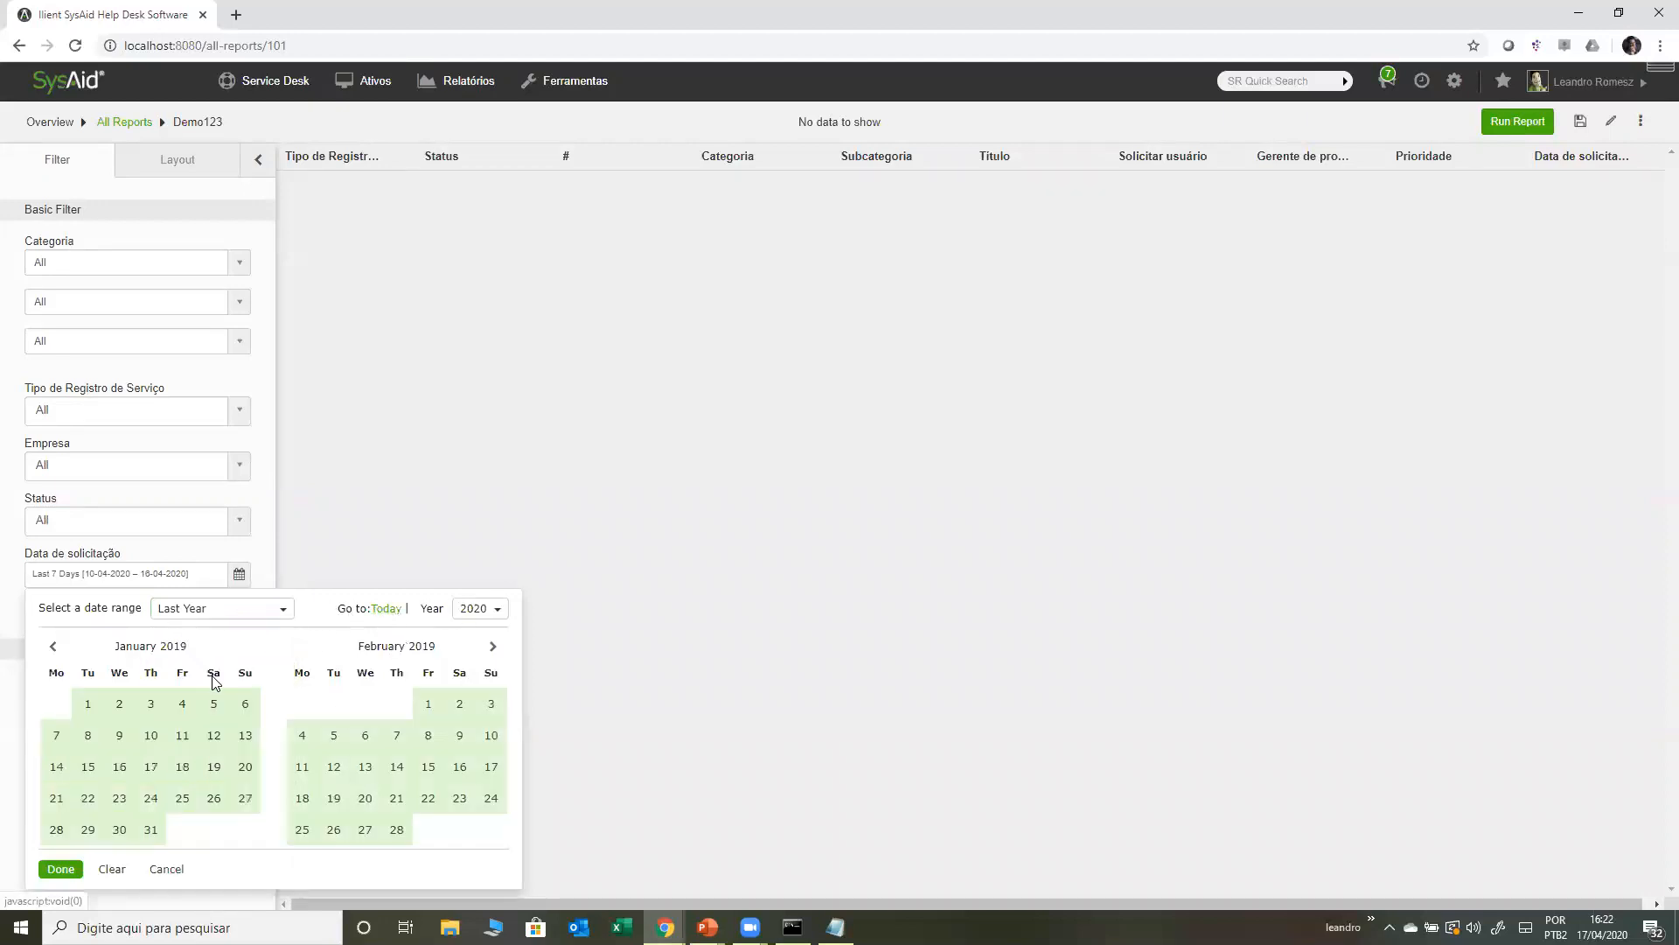
click(68, 869)
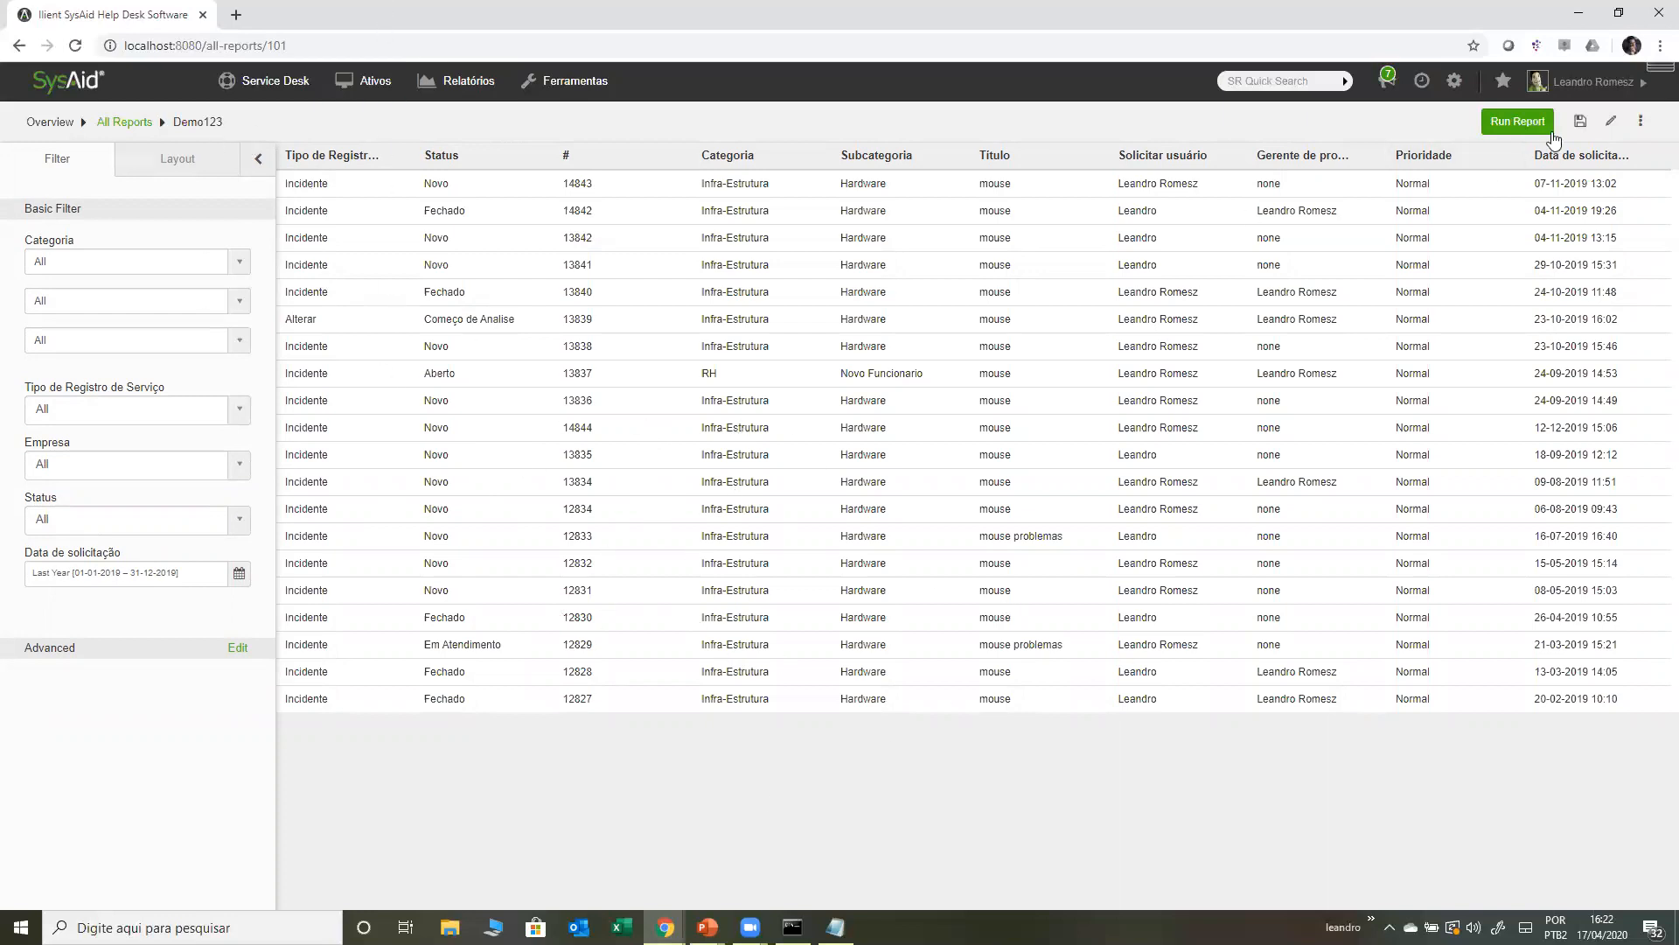
- Put the Demo123 report into edit mode and browse its available data fields
click(1611, 120)
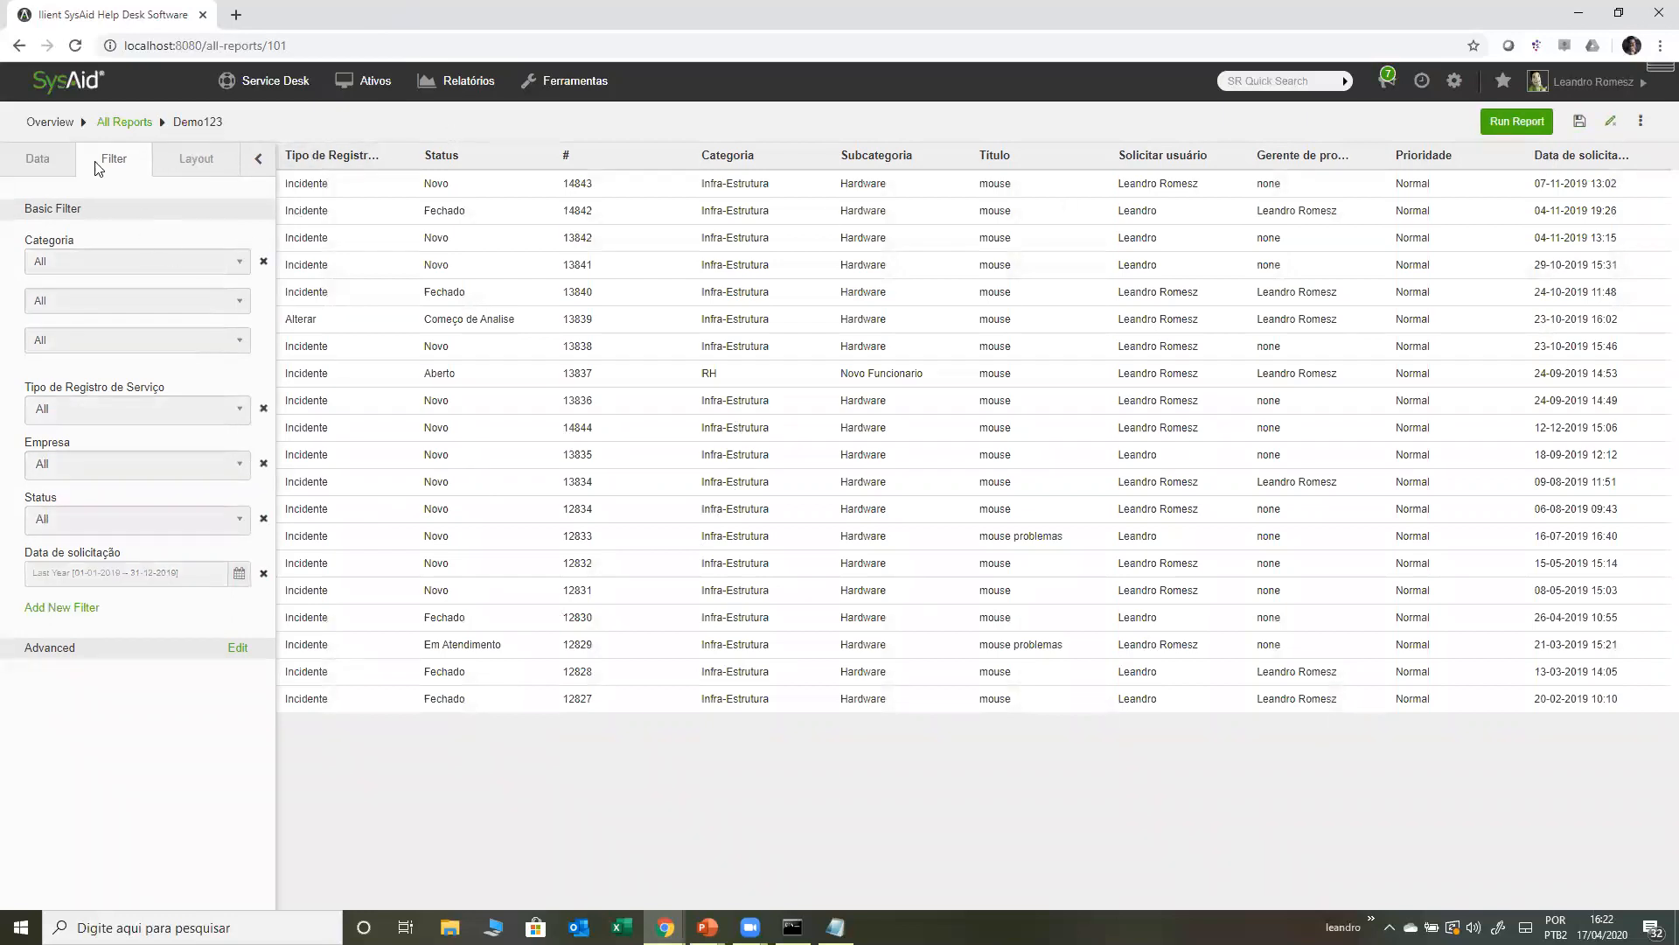
click(37, 158)
mouse_move(265, 273)
mouse_down()
mouse_move(260, 798)
mouse_move(313, 681)
mouse_move(324, 421)
mouse_move(254, 276)
mouse_up()
scroll(184, 490, down, 10)
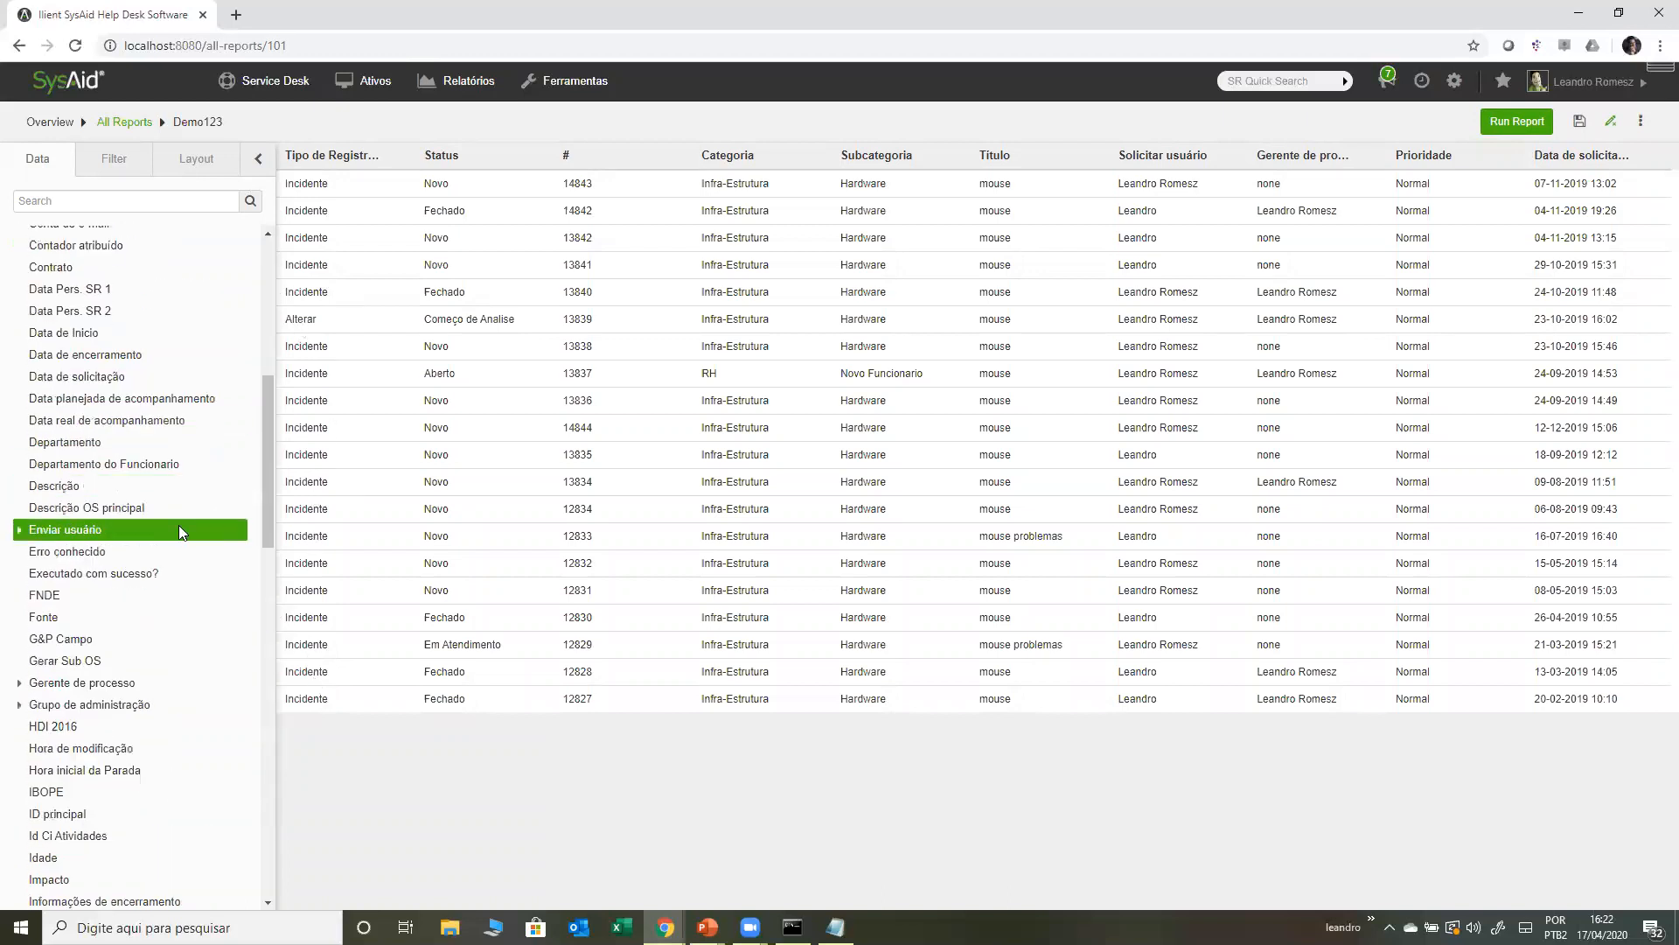
scroll(176, 510, up, 7)
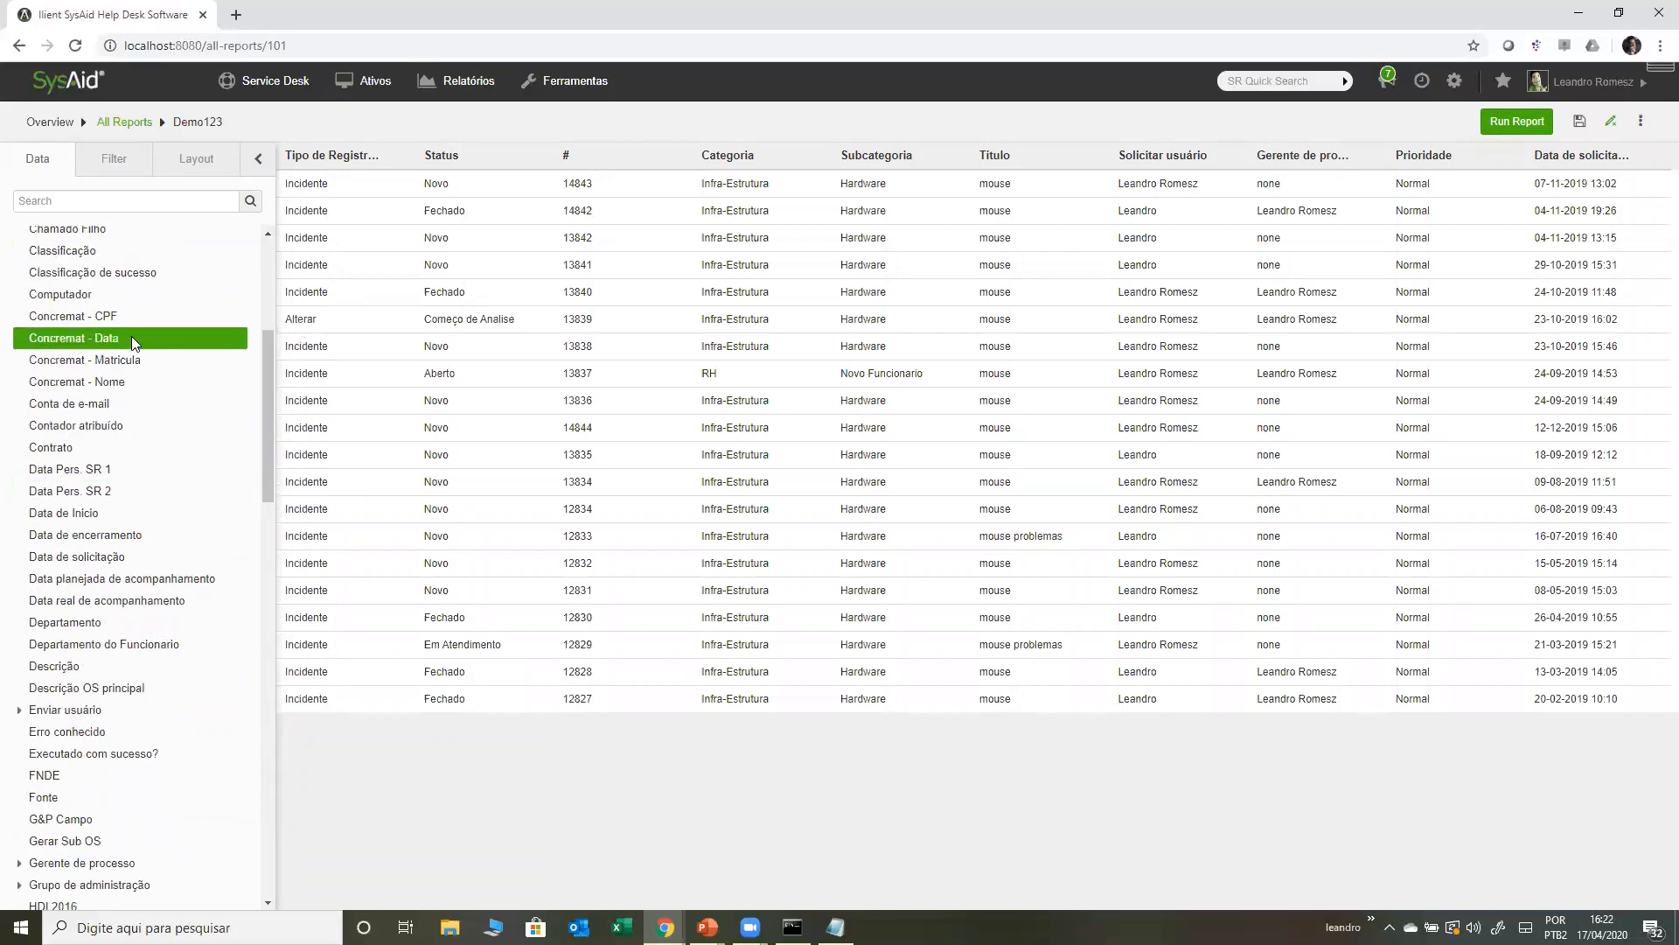
scroll(129, 385, up, 5)
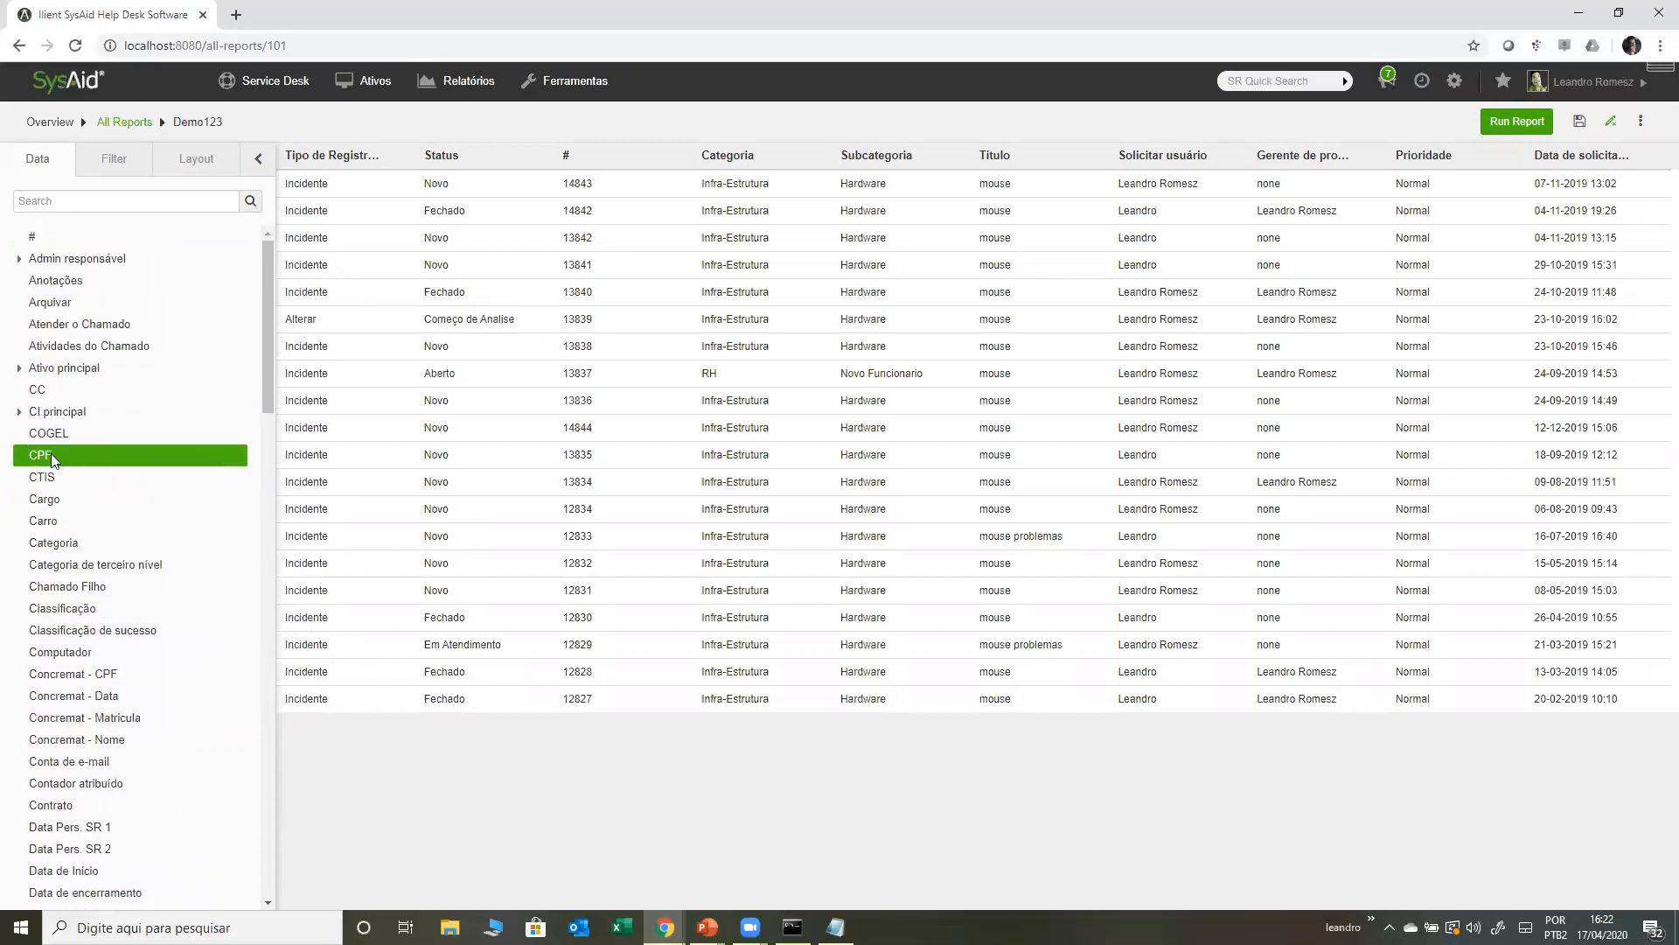
- Add the CPF field as a report column after Status, and remove that column again
drag(43, 448, 554, 168)
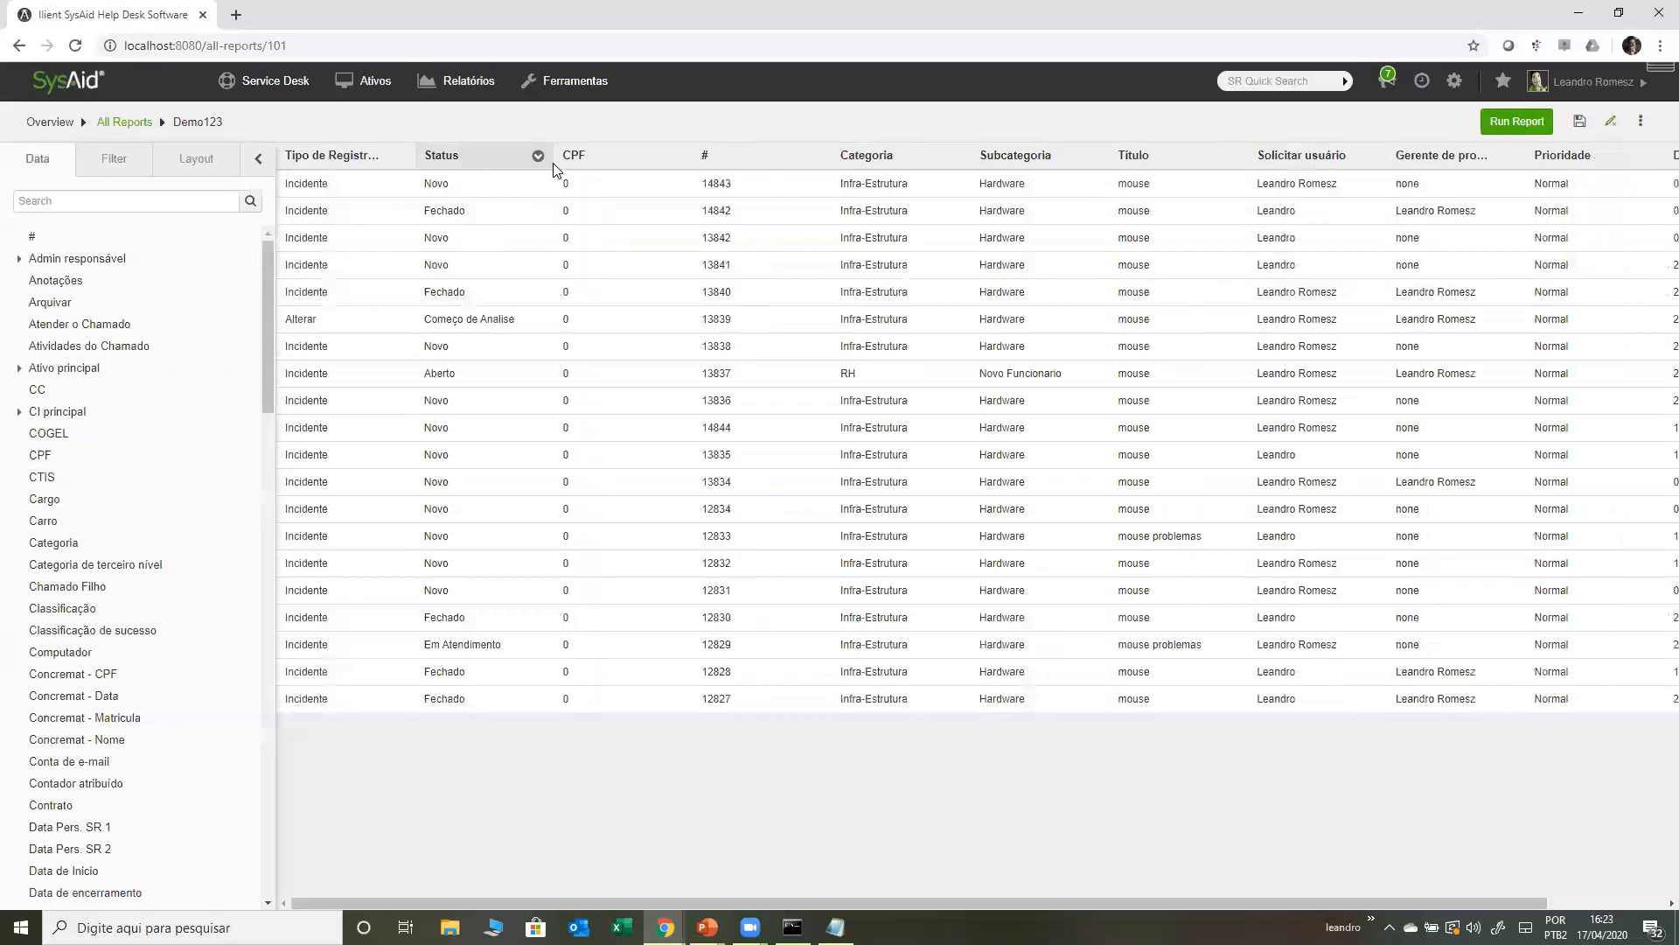
click(680, 157)
click(667, 271)
- Add the Hora de modificação field as a report column after Status, and remove that column again
scroll(53, 455, down, 7)
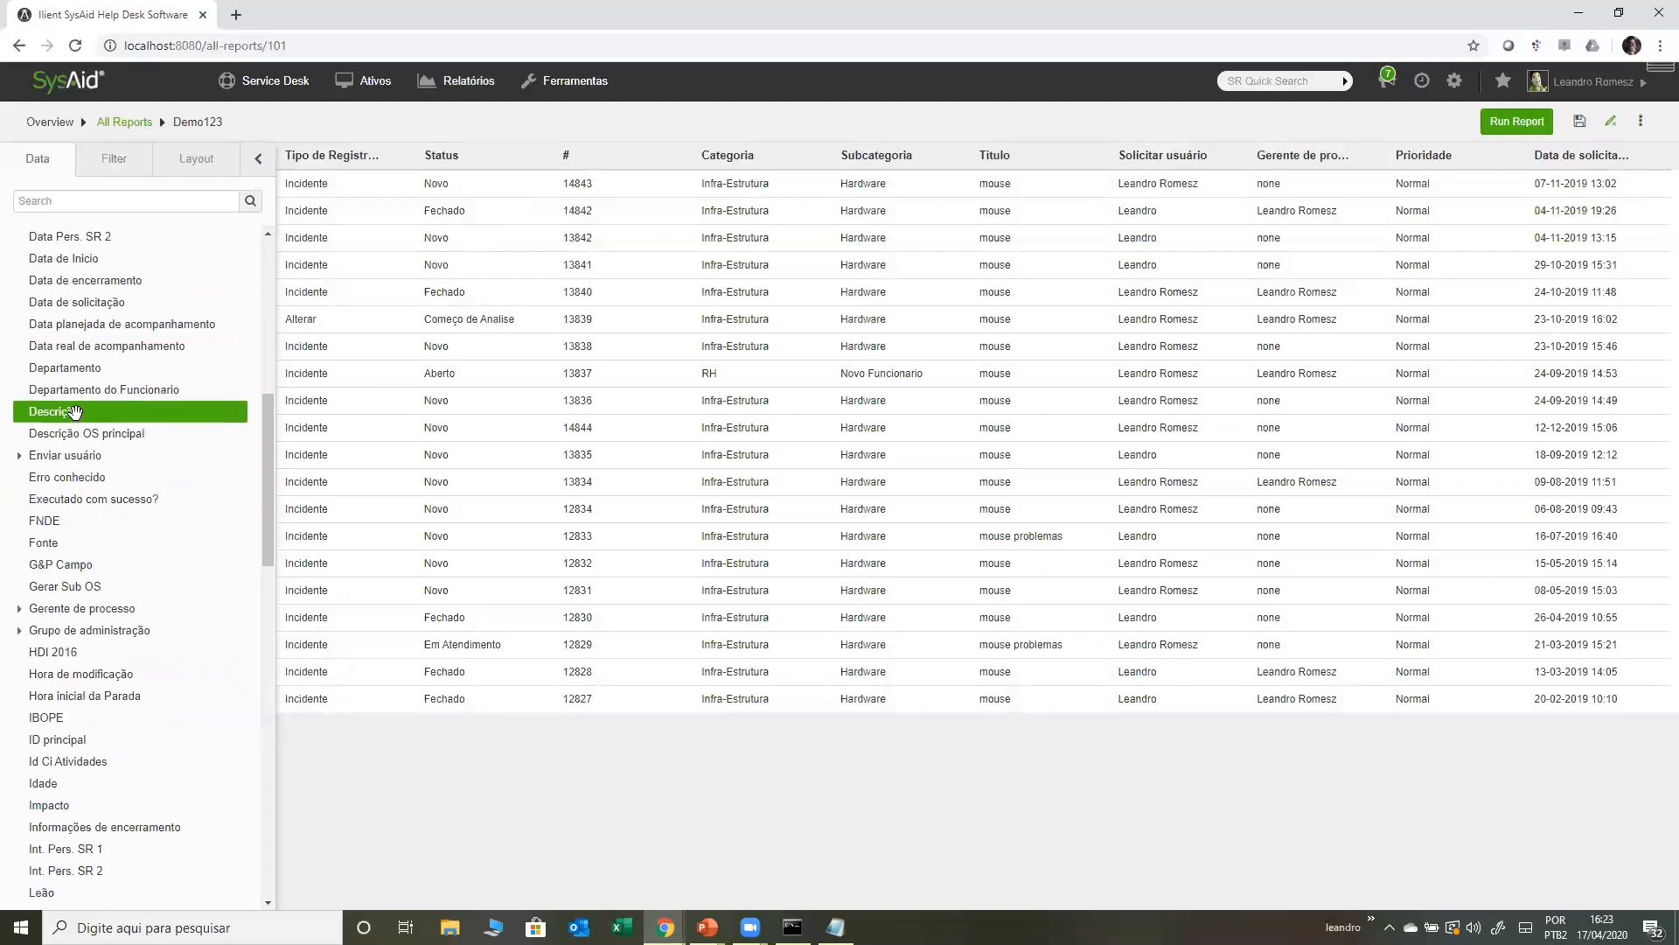
drag(128, 686, 555, 202)
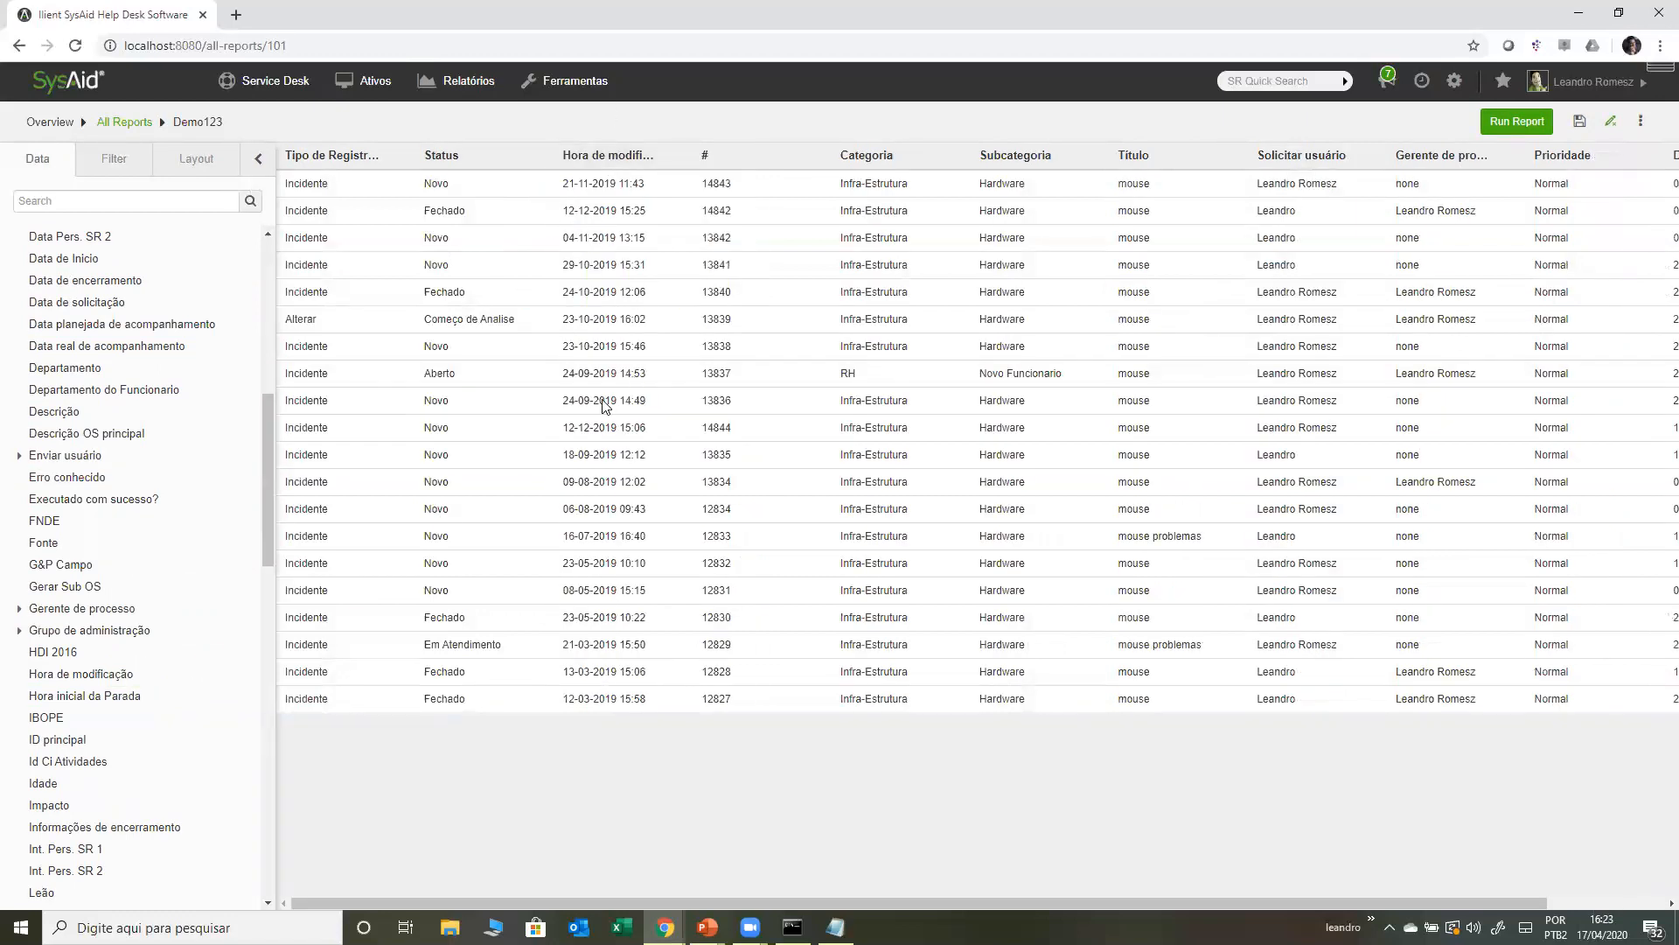
scroll(116, 579, down, 2)
scroll(114, 477, up, 9)
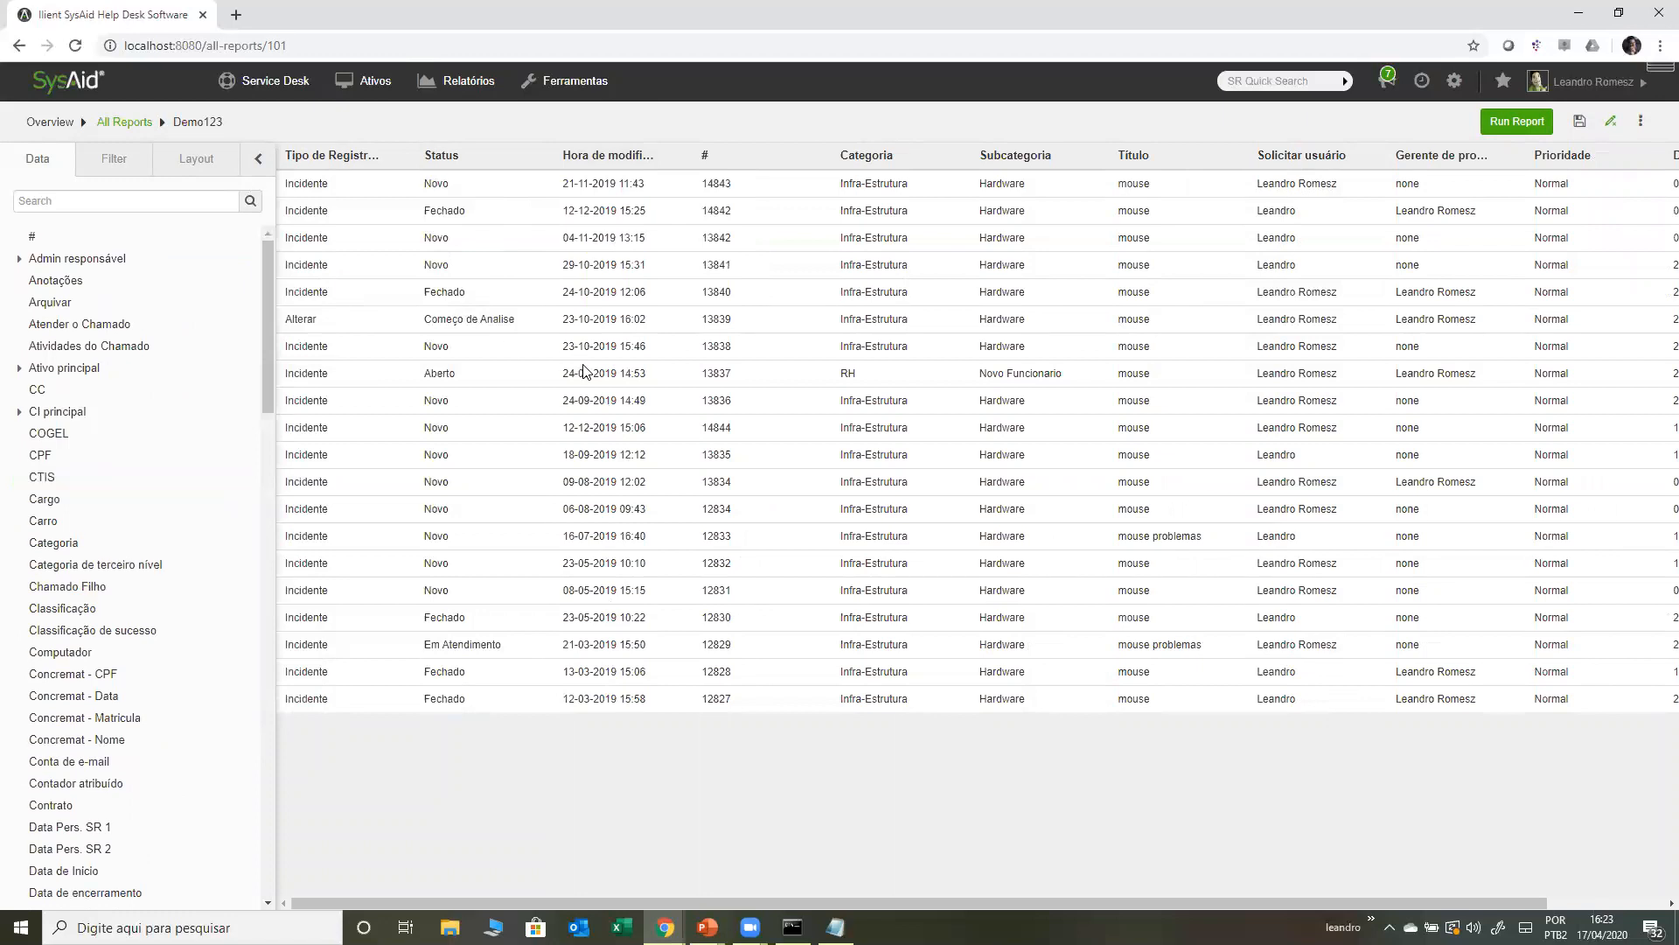
click(678, 156)
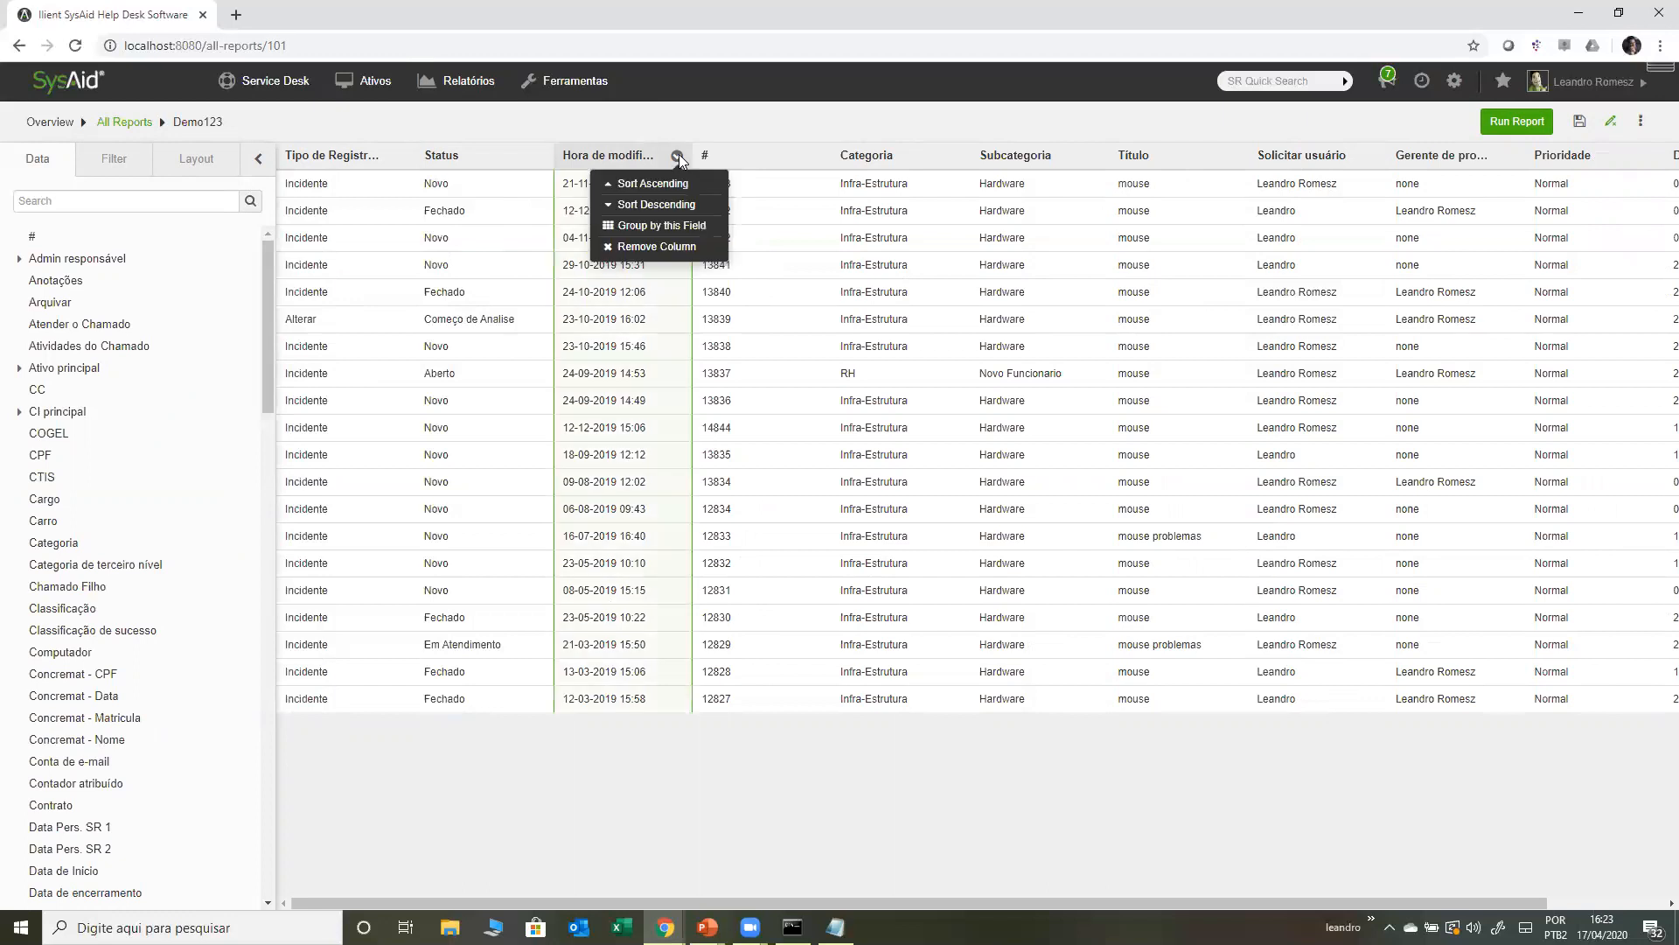
click(680, 247)
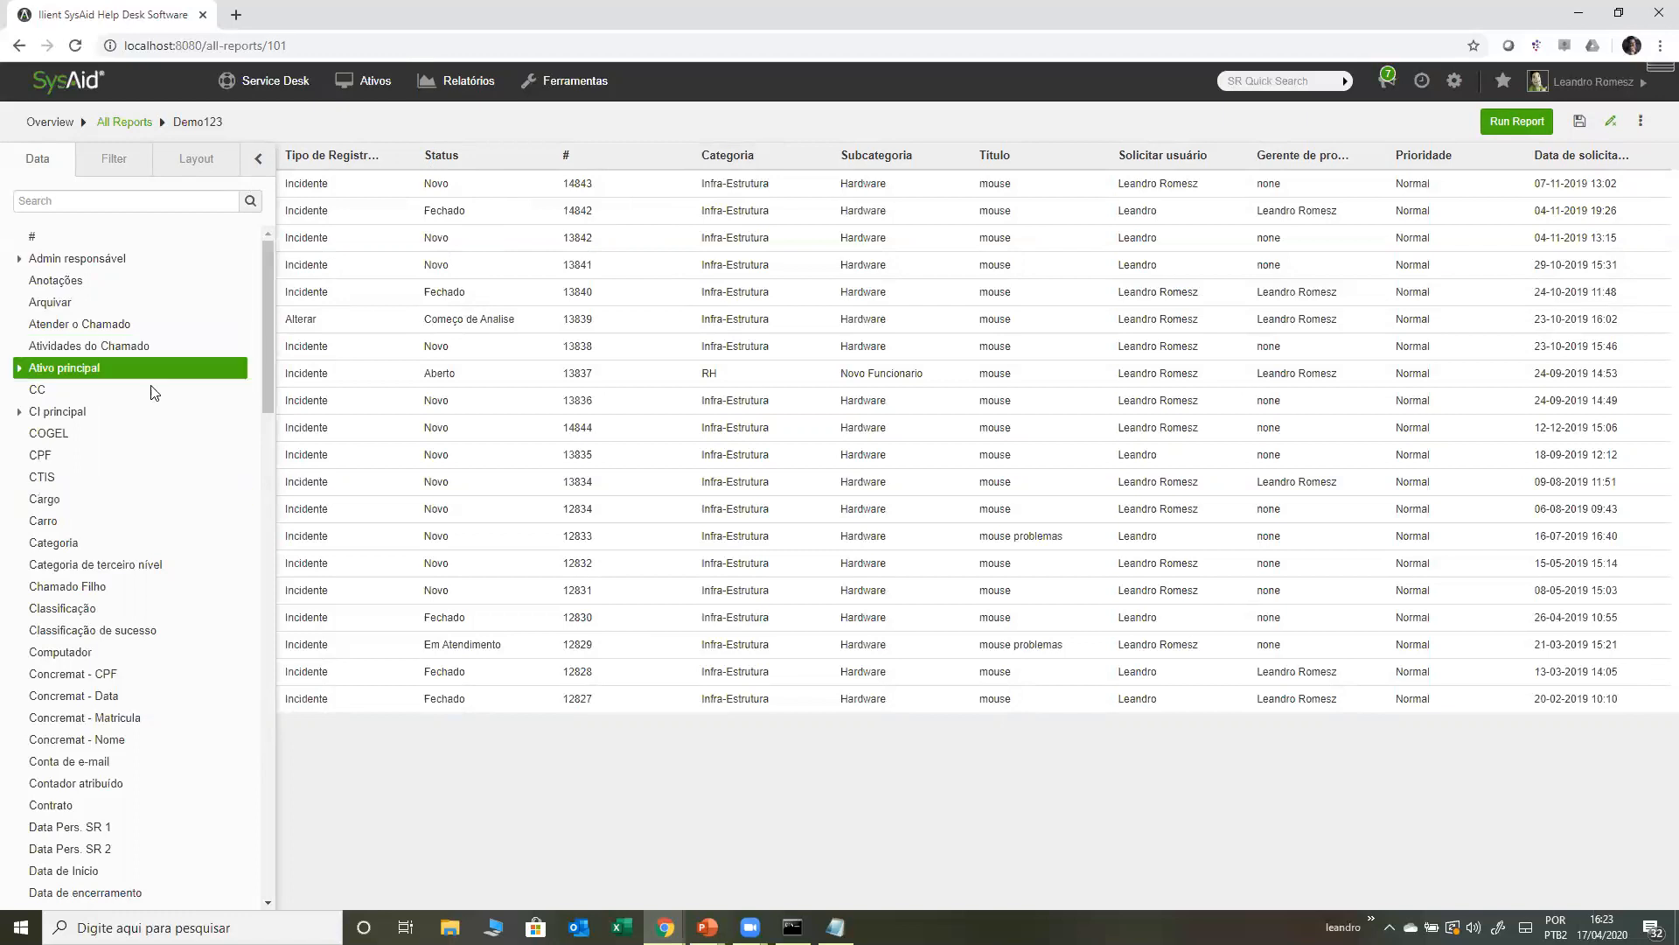
scroll(266, 341, down, 15)
drag(281, 338, 294, 254)
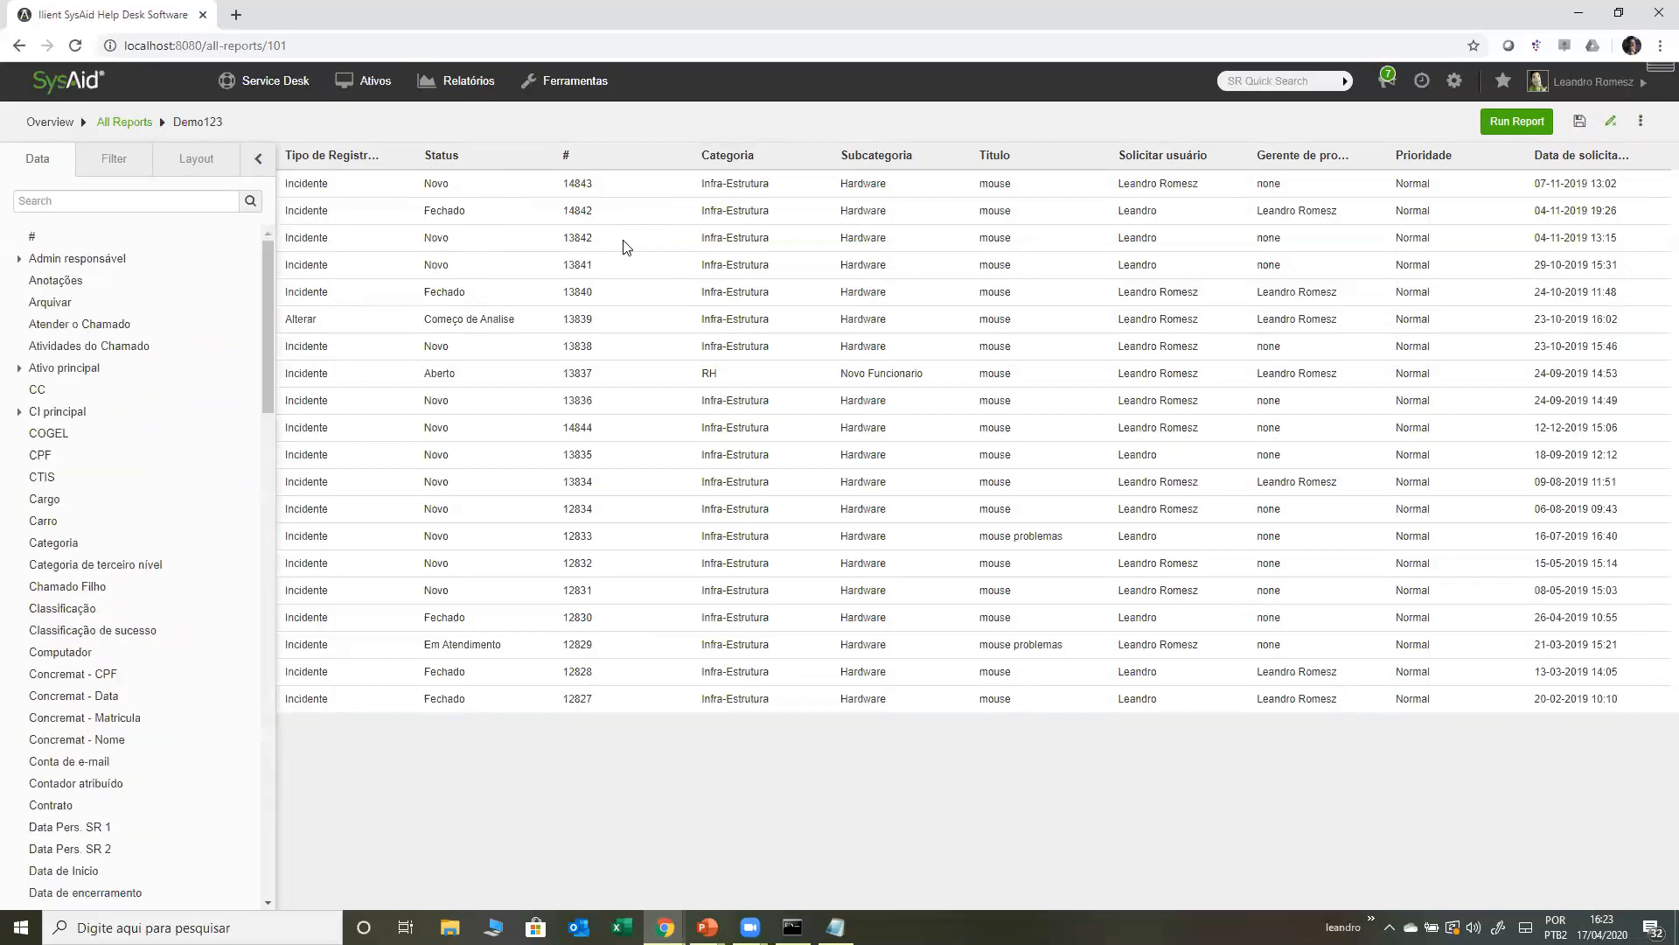
mouse_move(816, 161)
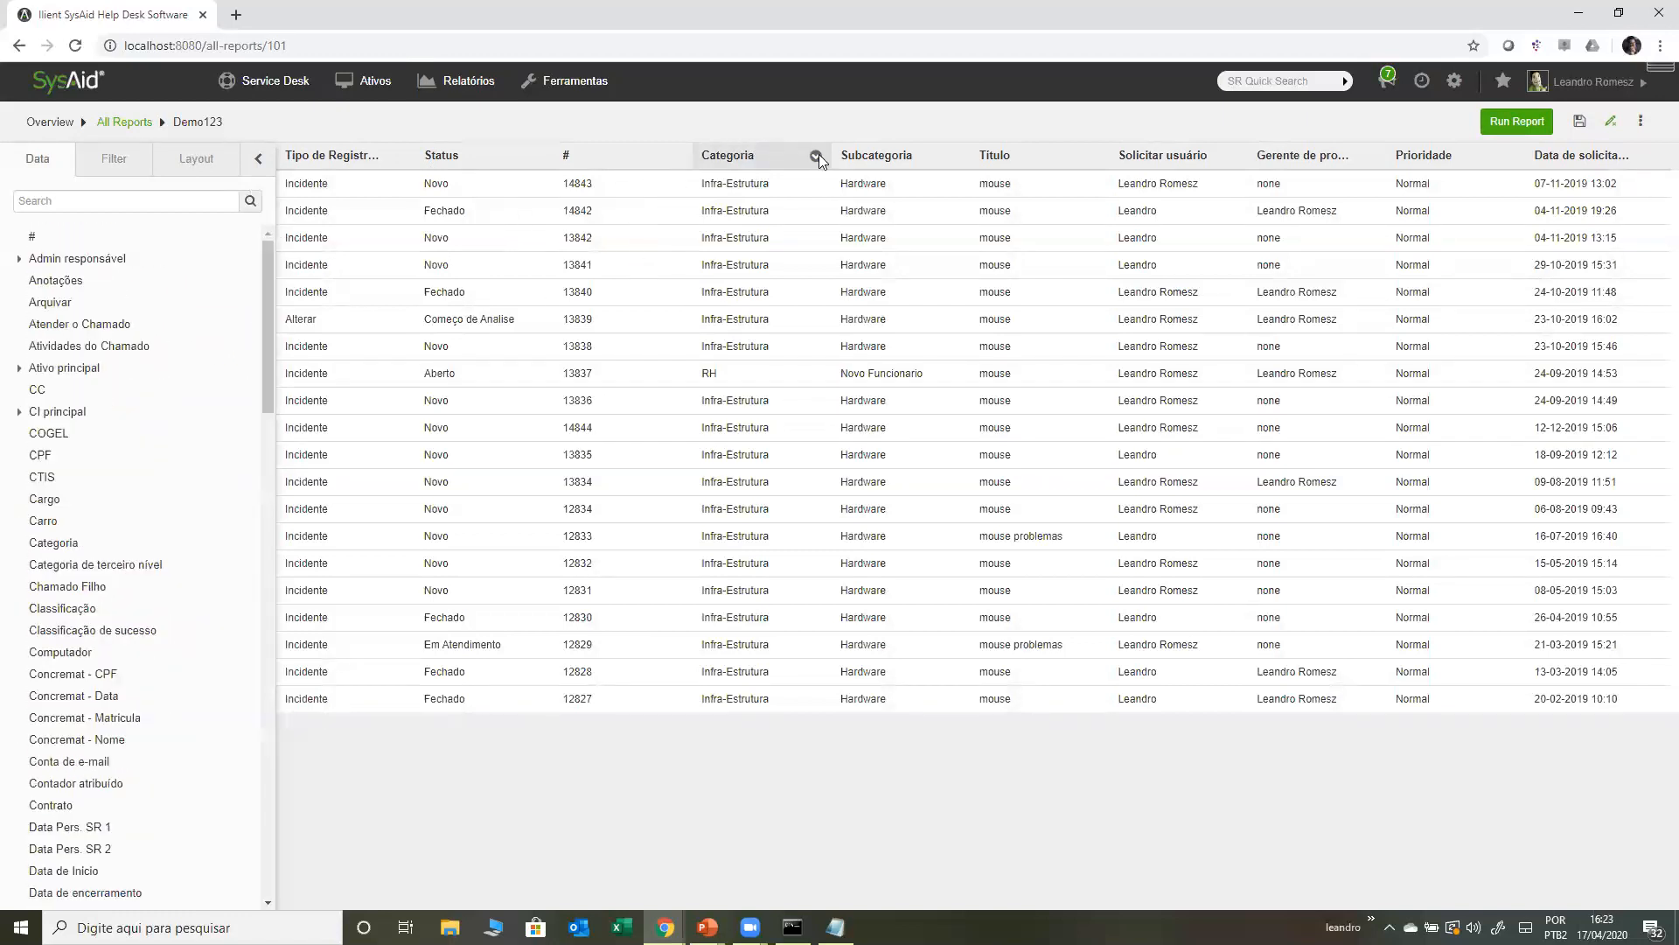
click(821, 159)
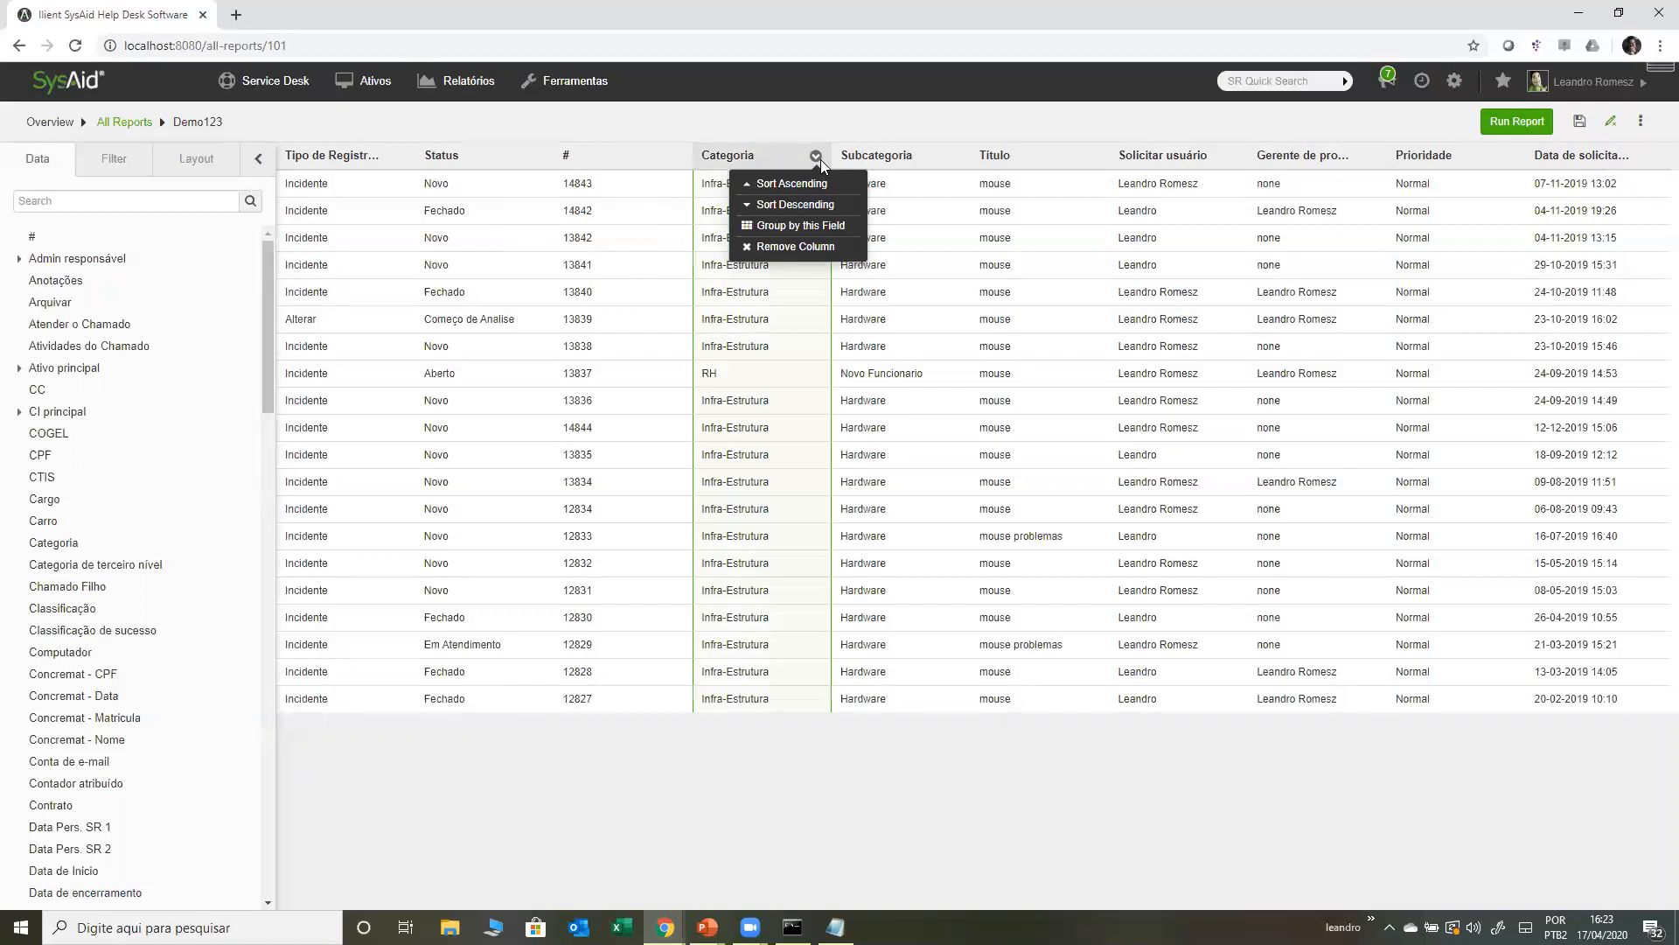
click(821, 159)
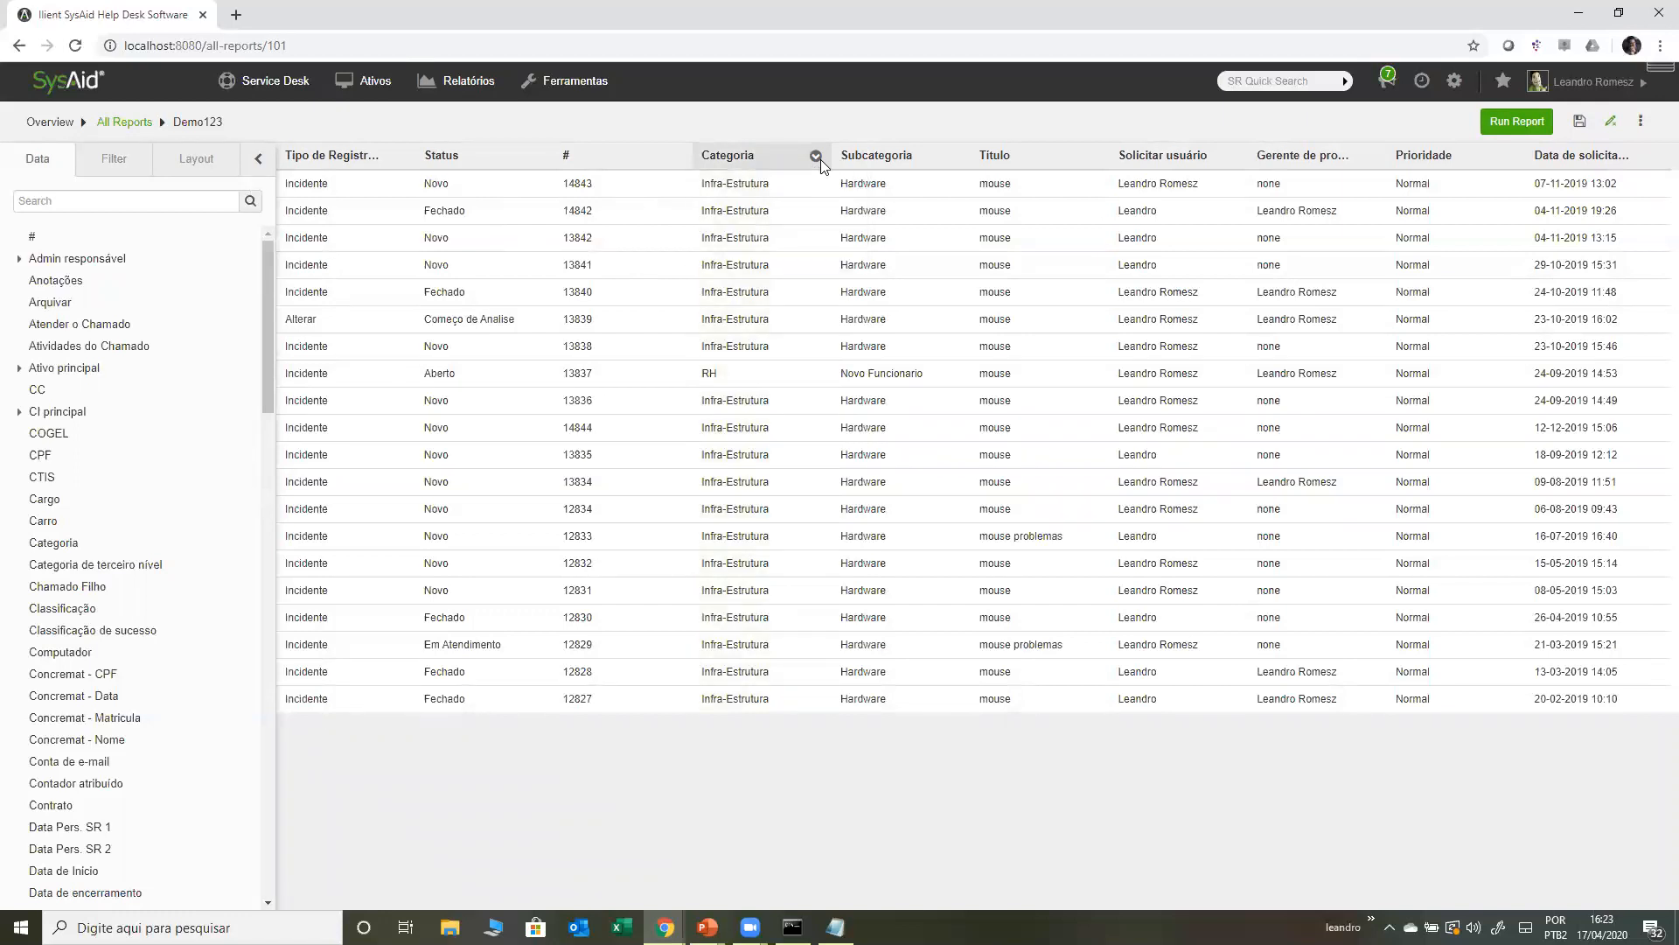
- Group the report rows by Tipo de Registro de Serviço and, within each type, by Status
click(400, 159)
click(406, 229)
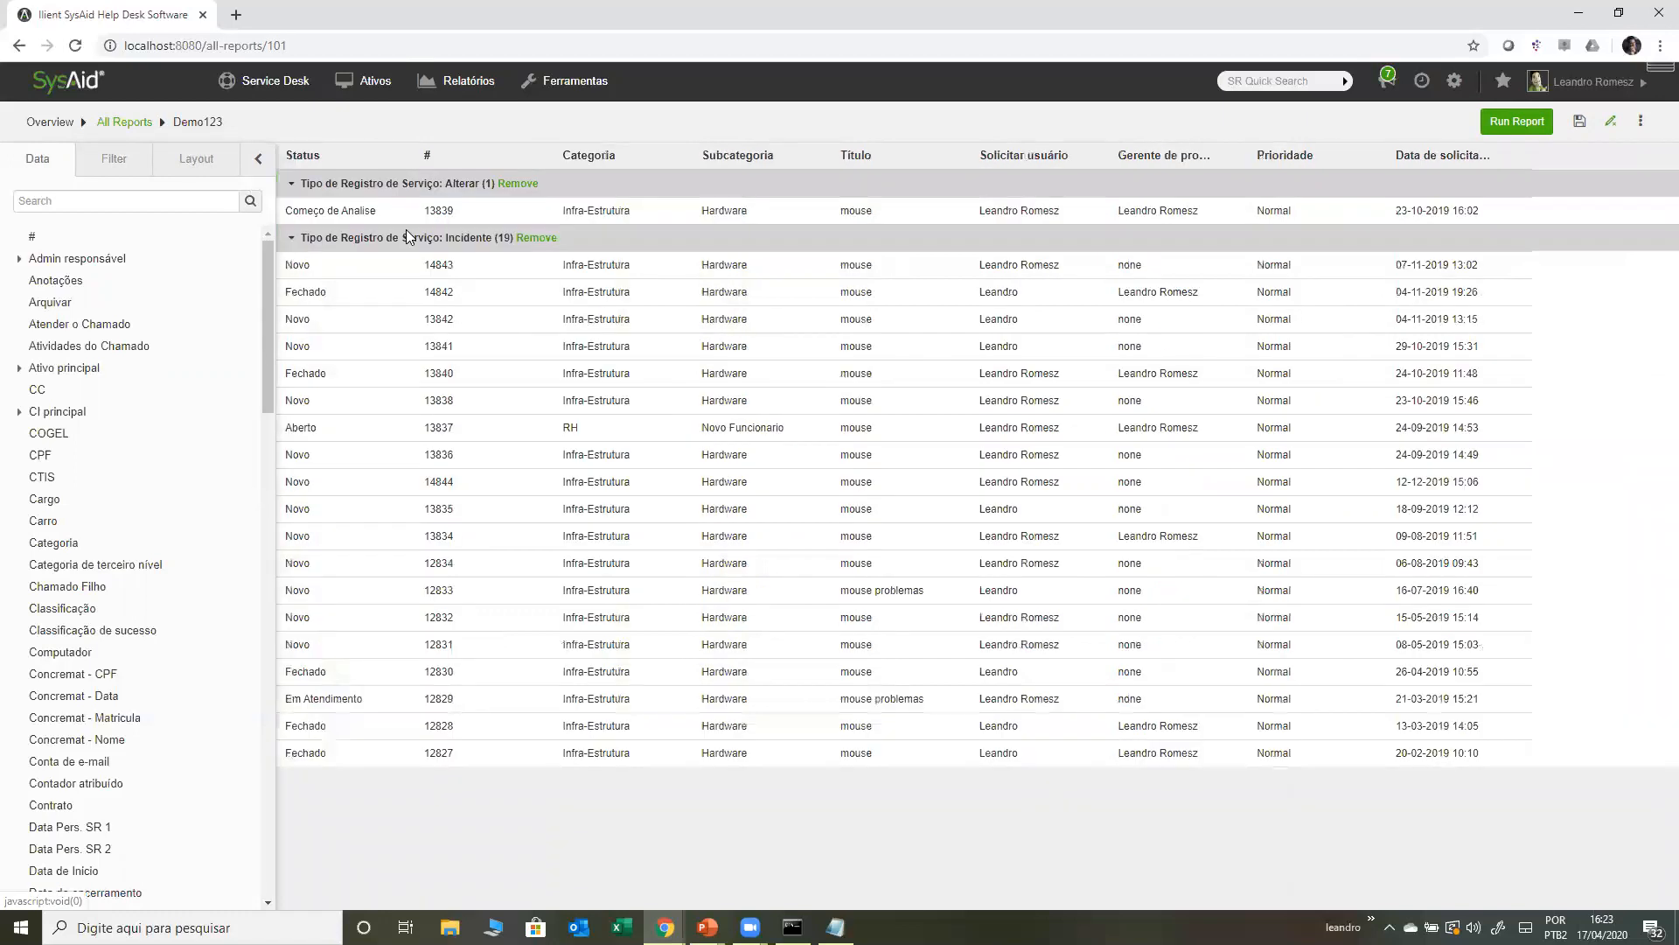
click(398, 156)
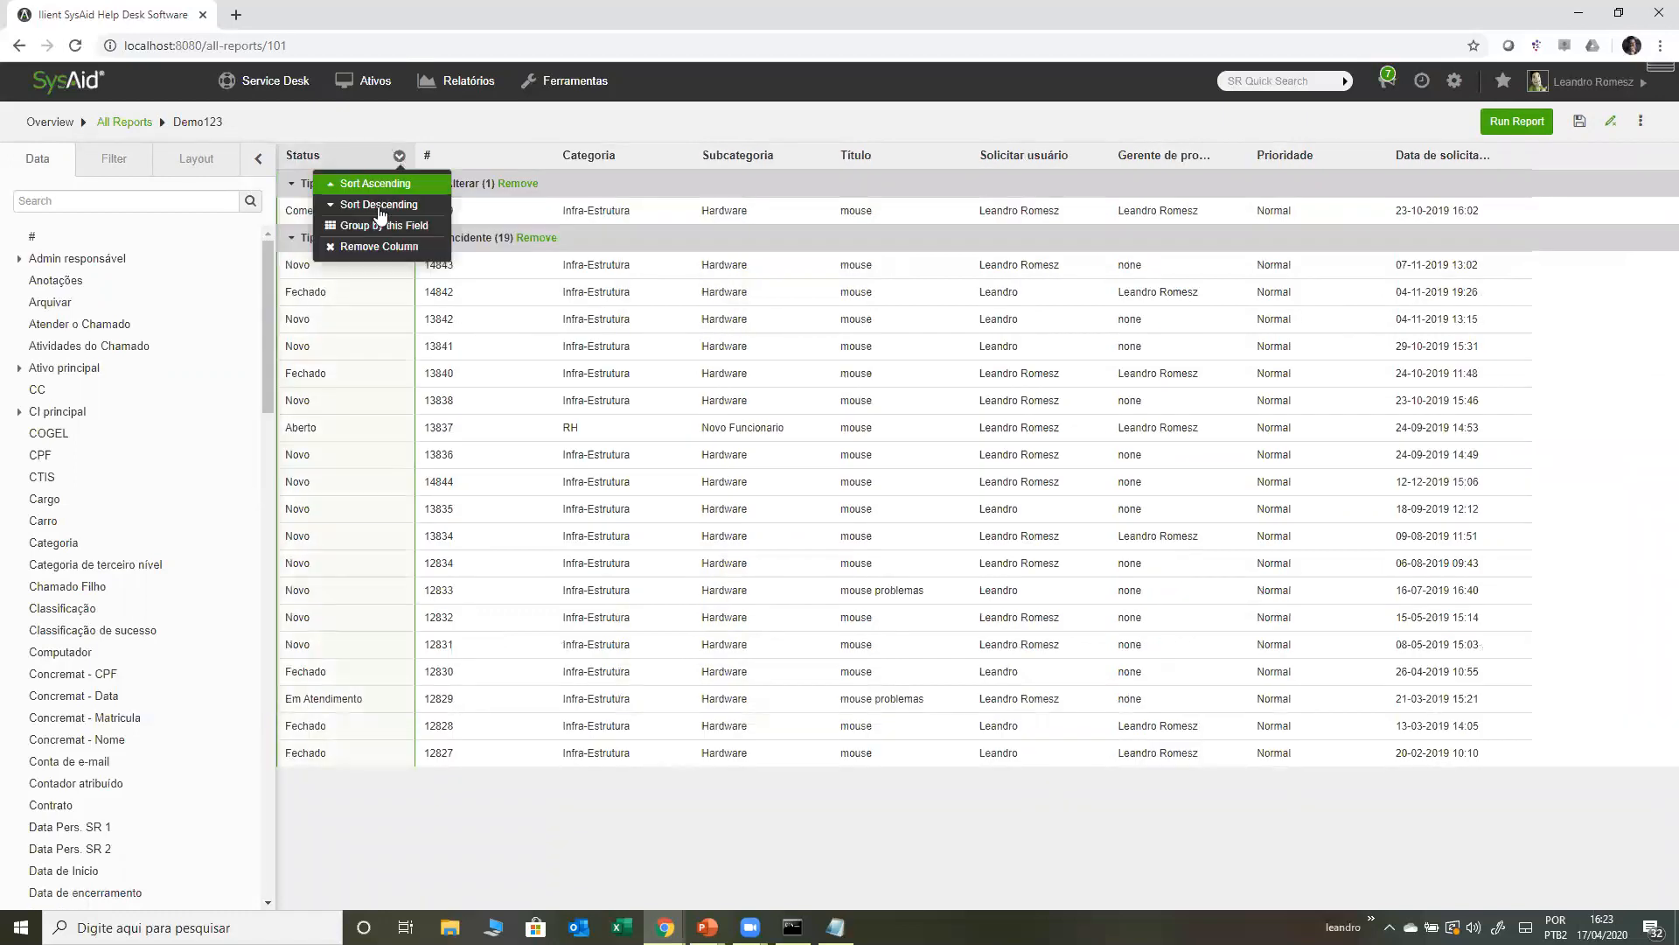
click(389, 224)
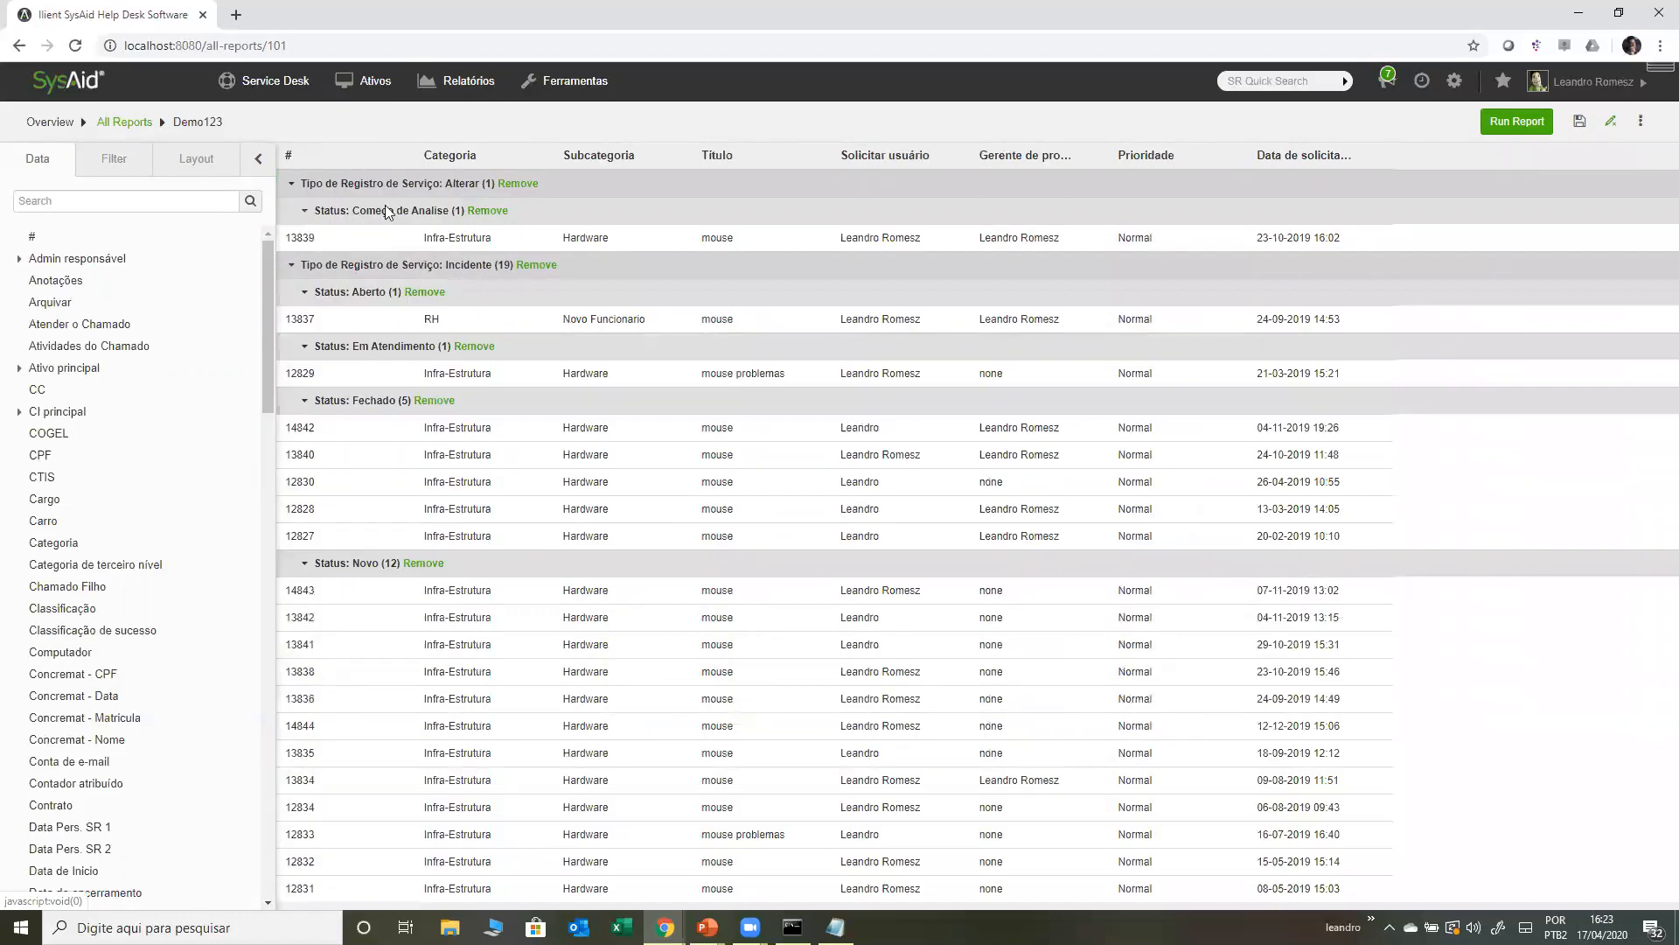
- Remove the Status grouping and the Tipo de Registro de Serviço grouping from the report
click(399, 156)
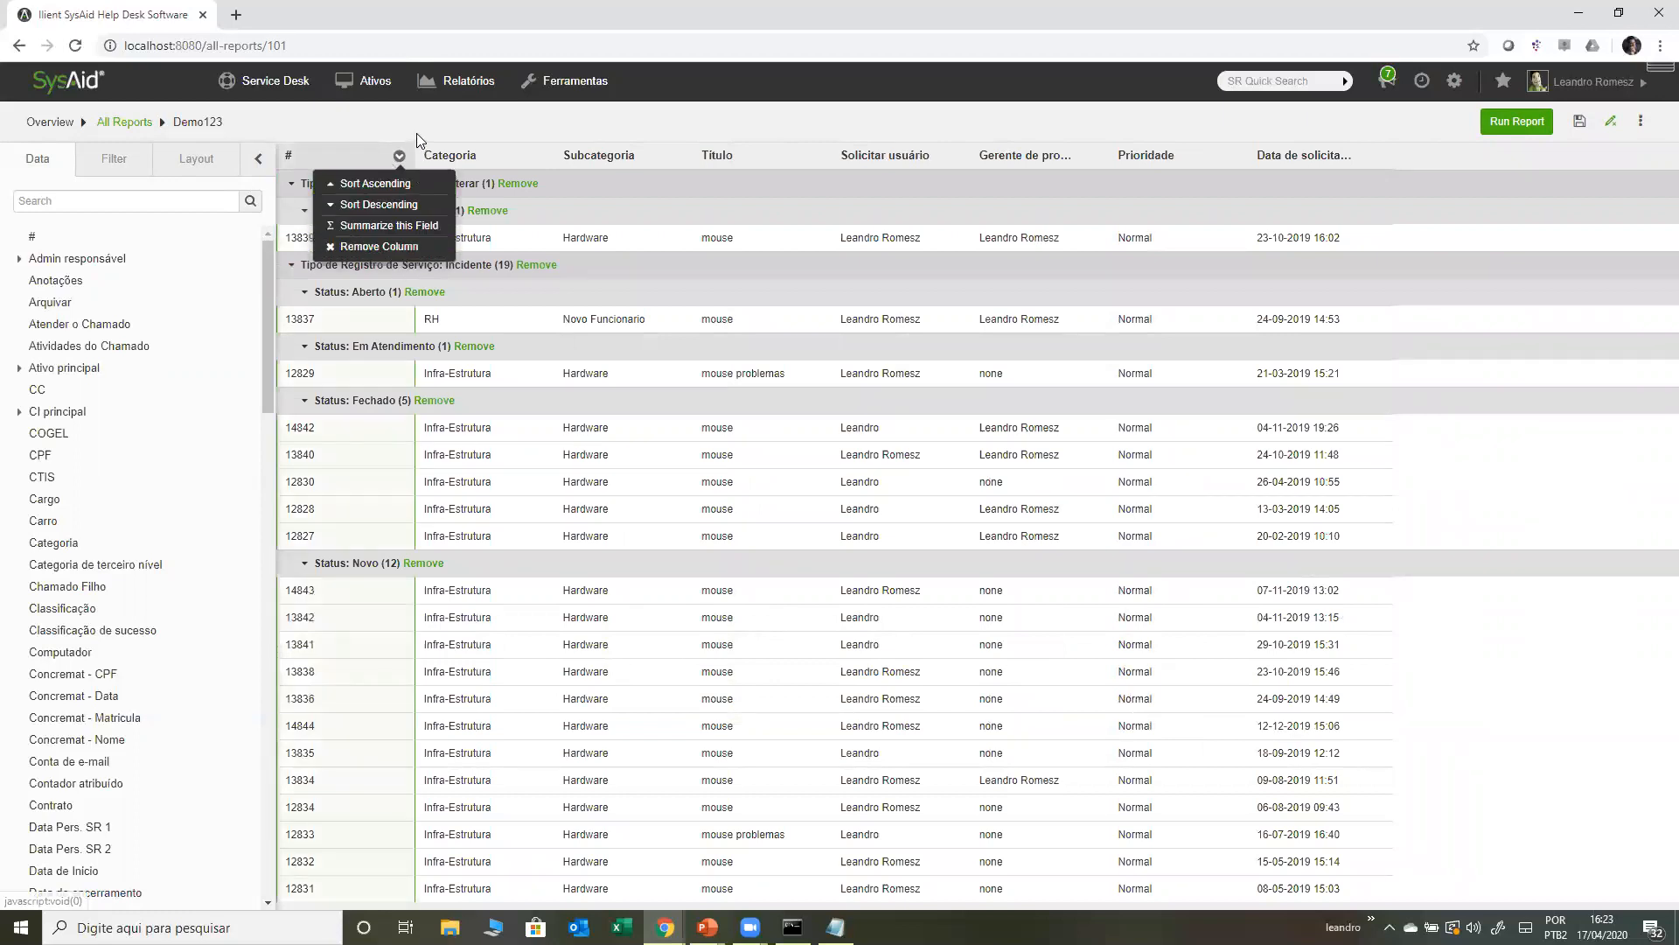
click(397, 248)
click(429, 292)
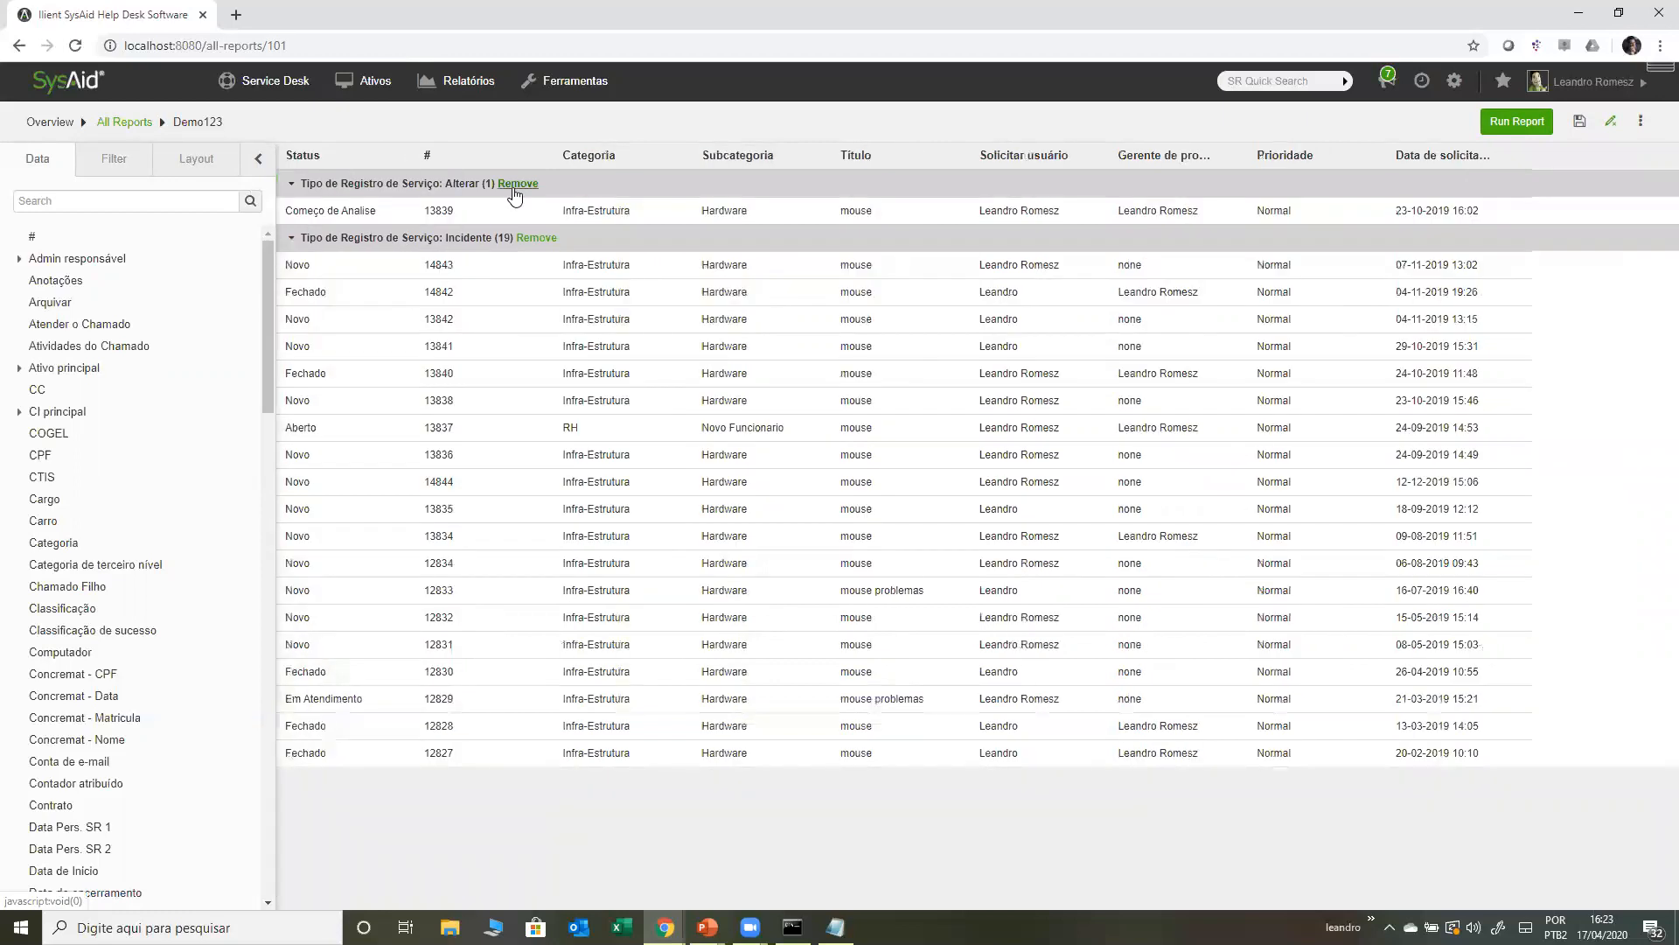
click(518, 184)
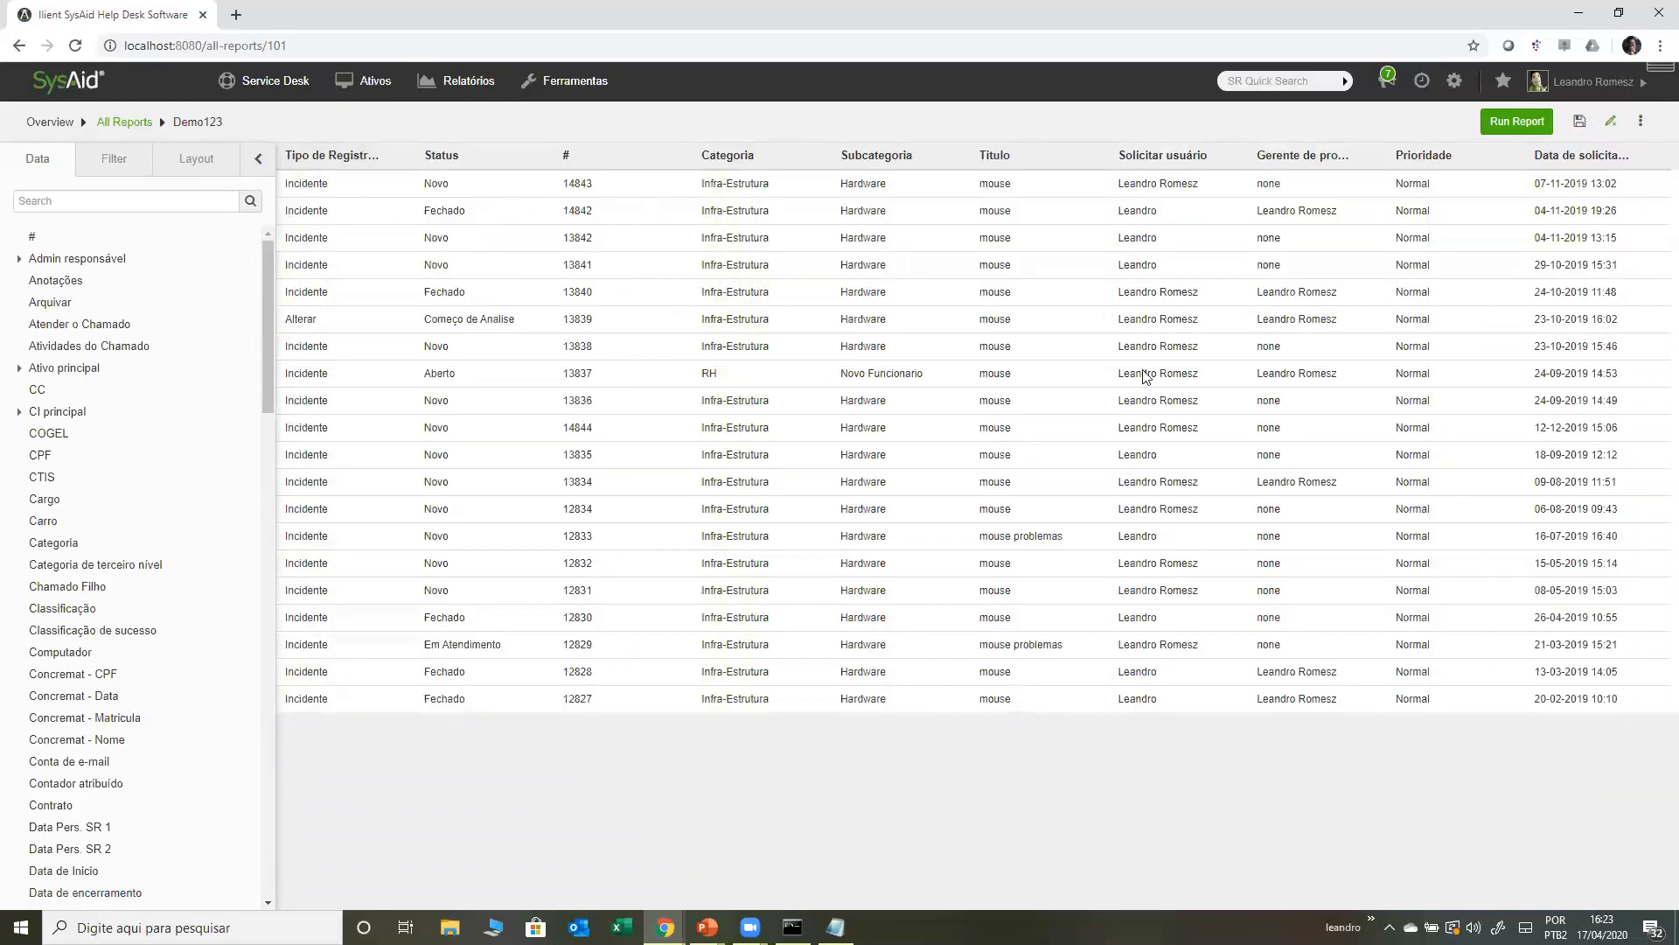
- Summarize the report's # column by Count
click(677, 156)
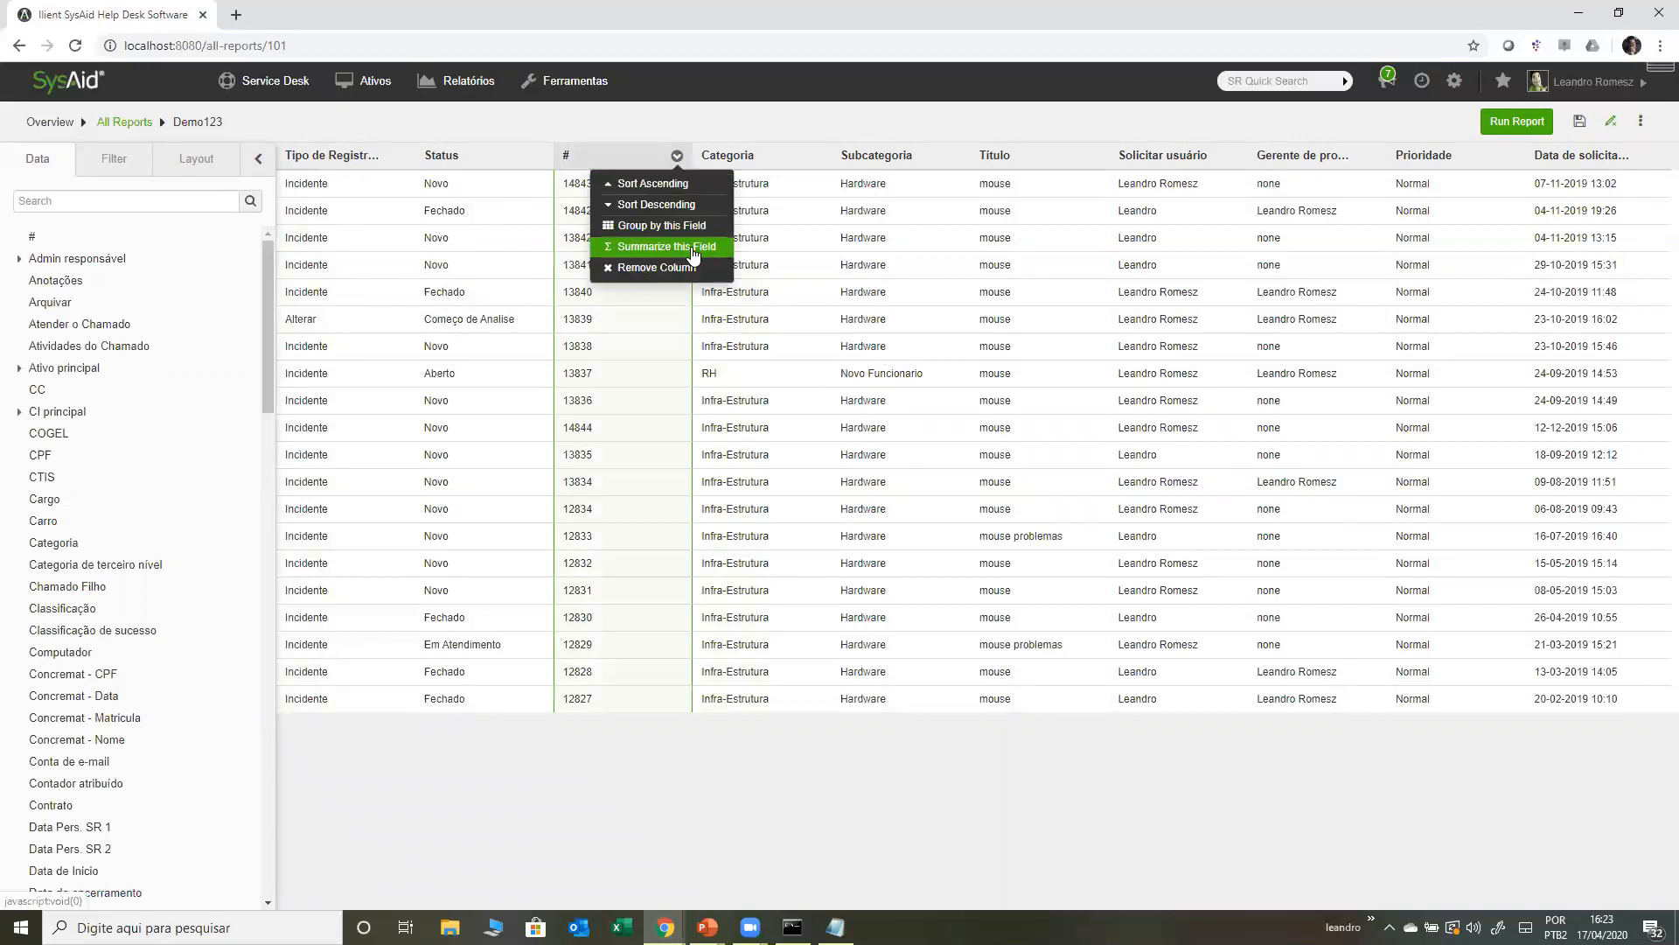
click(695, 248)
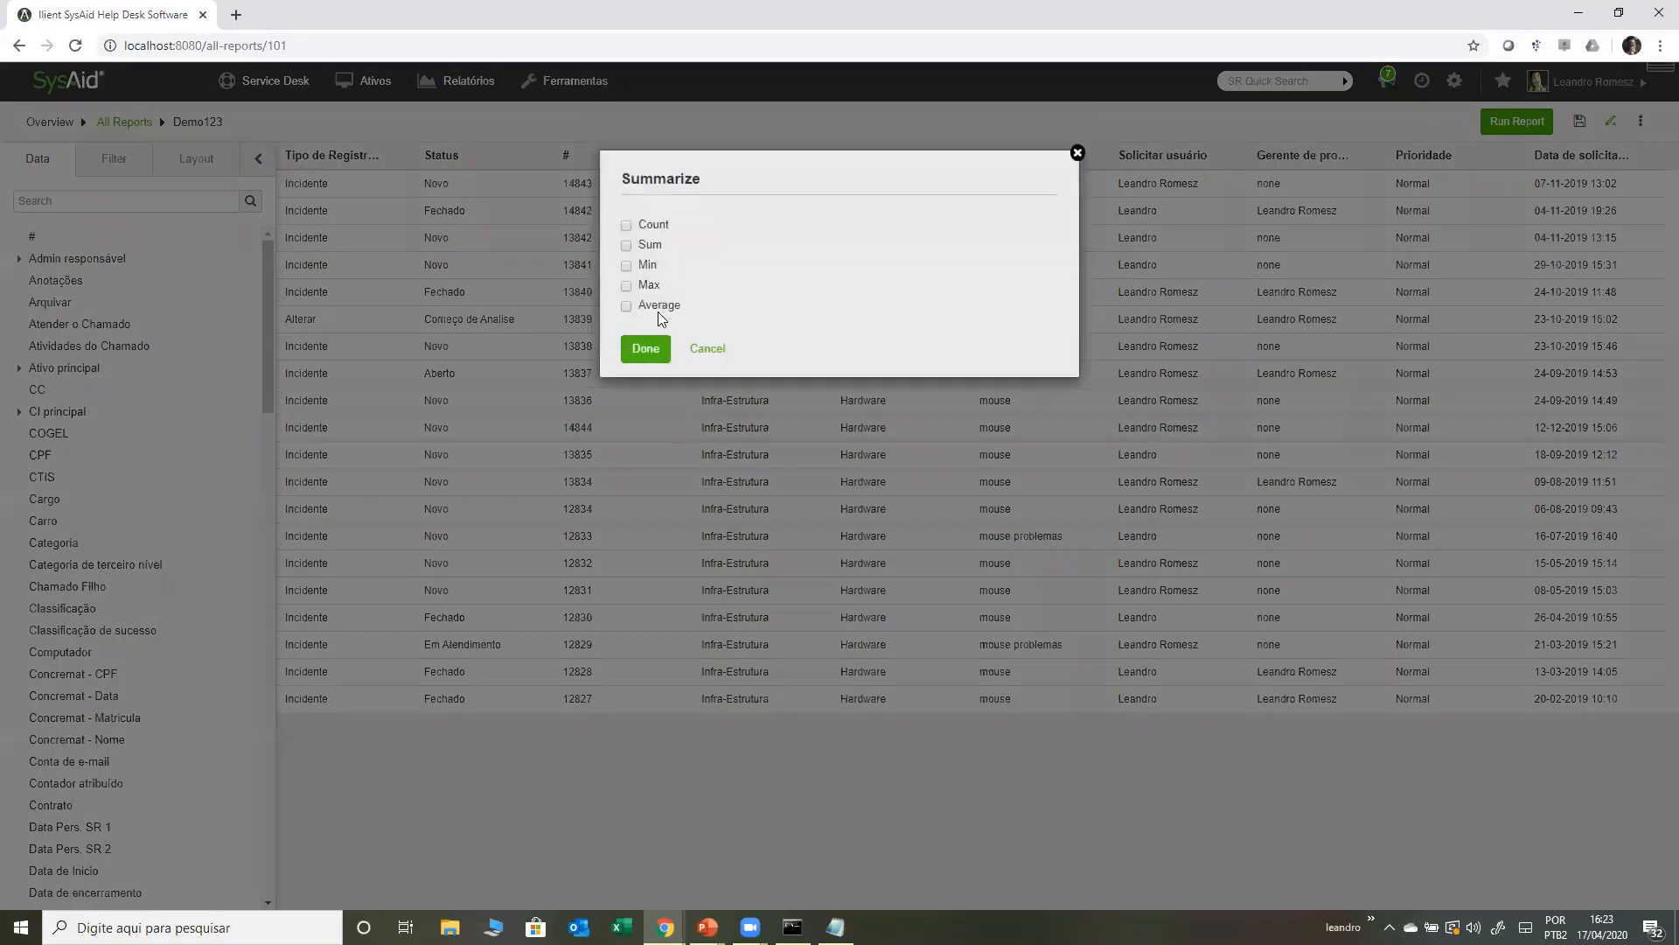
click(655, 354)
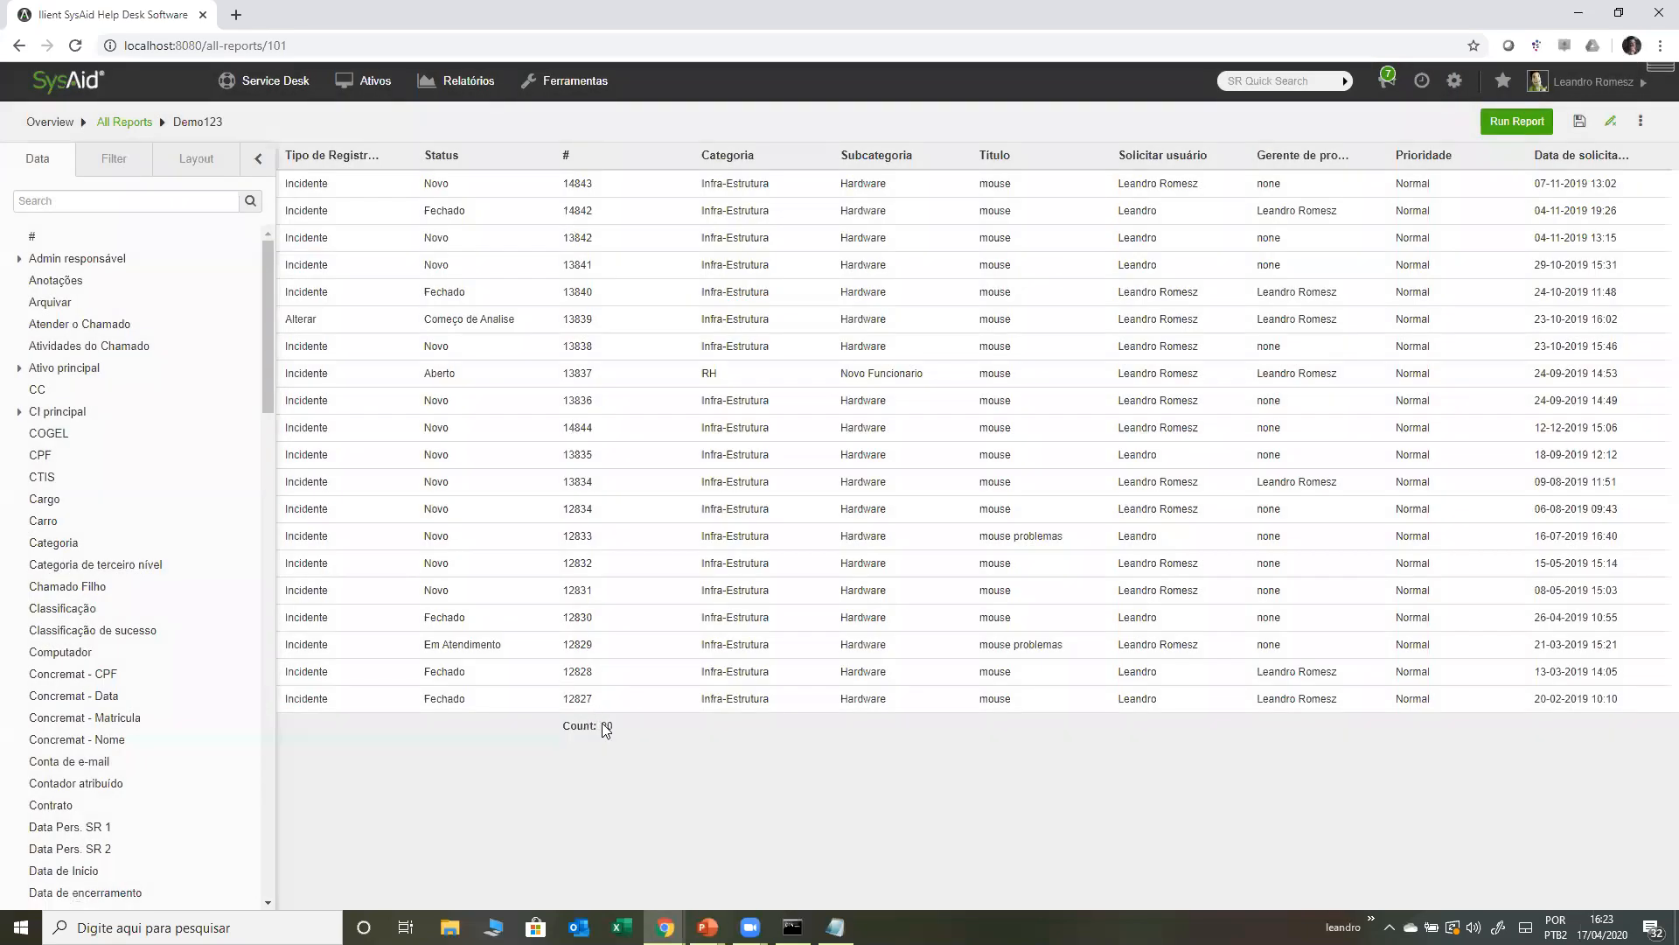
- Change the # column's summary from Count to Sum
click(678, 156)
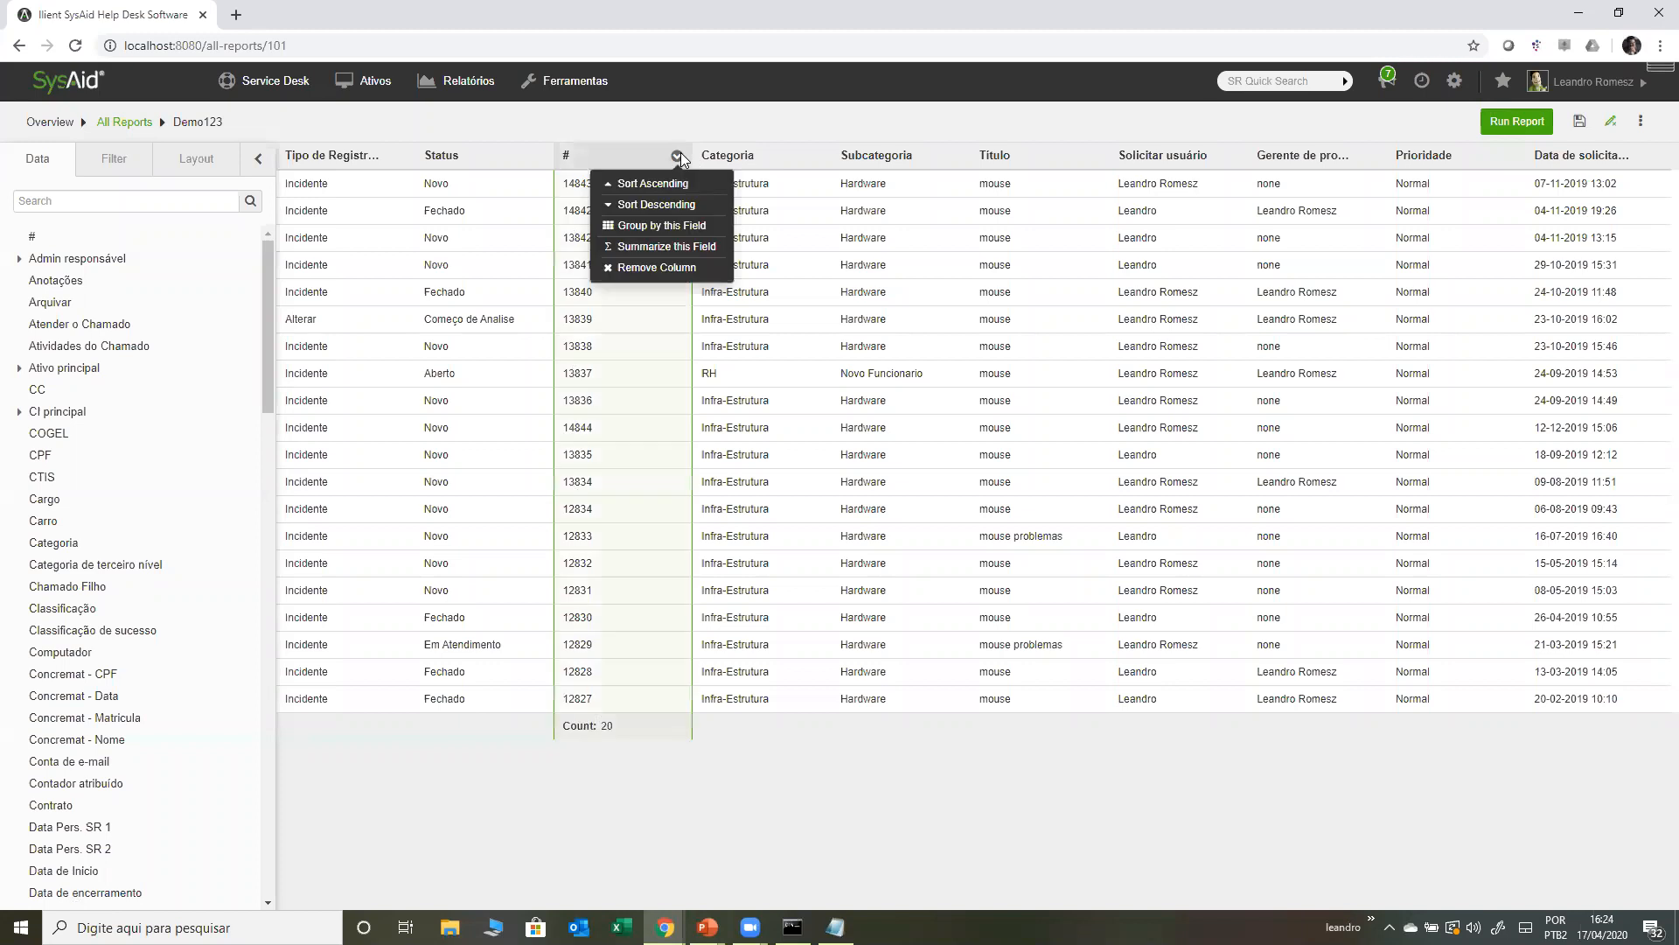
click(697, 247)
click(655, 245)
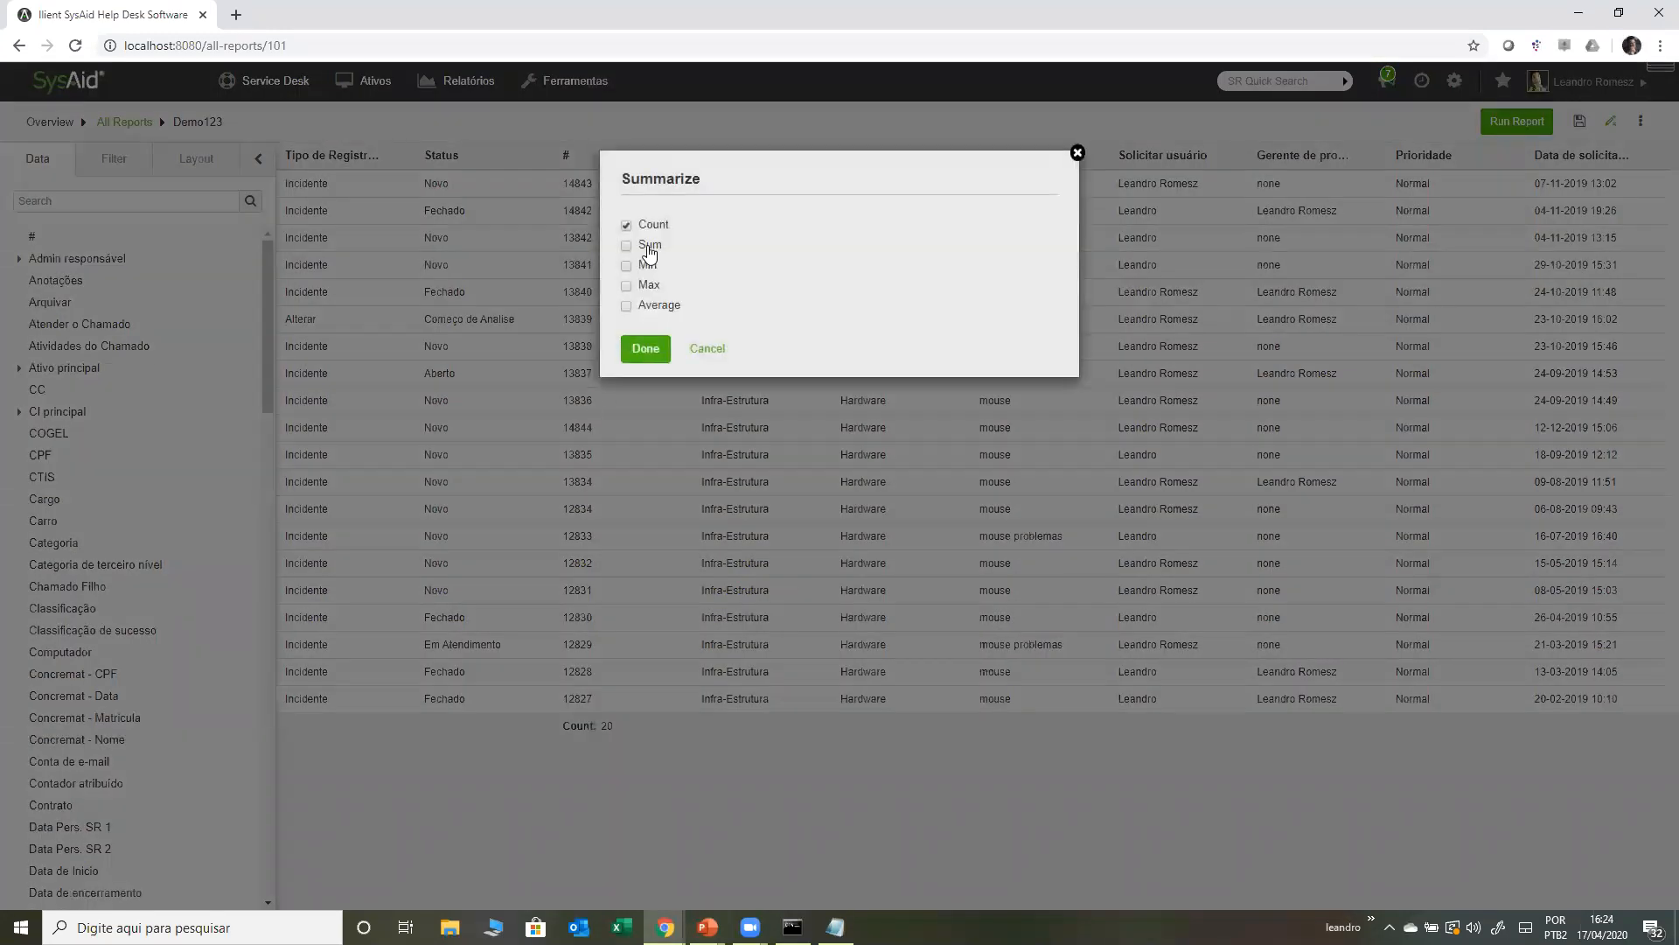
click(653, 227)
click(645, 348)
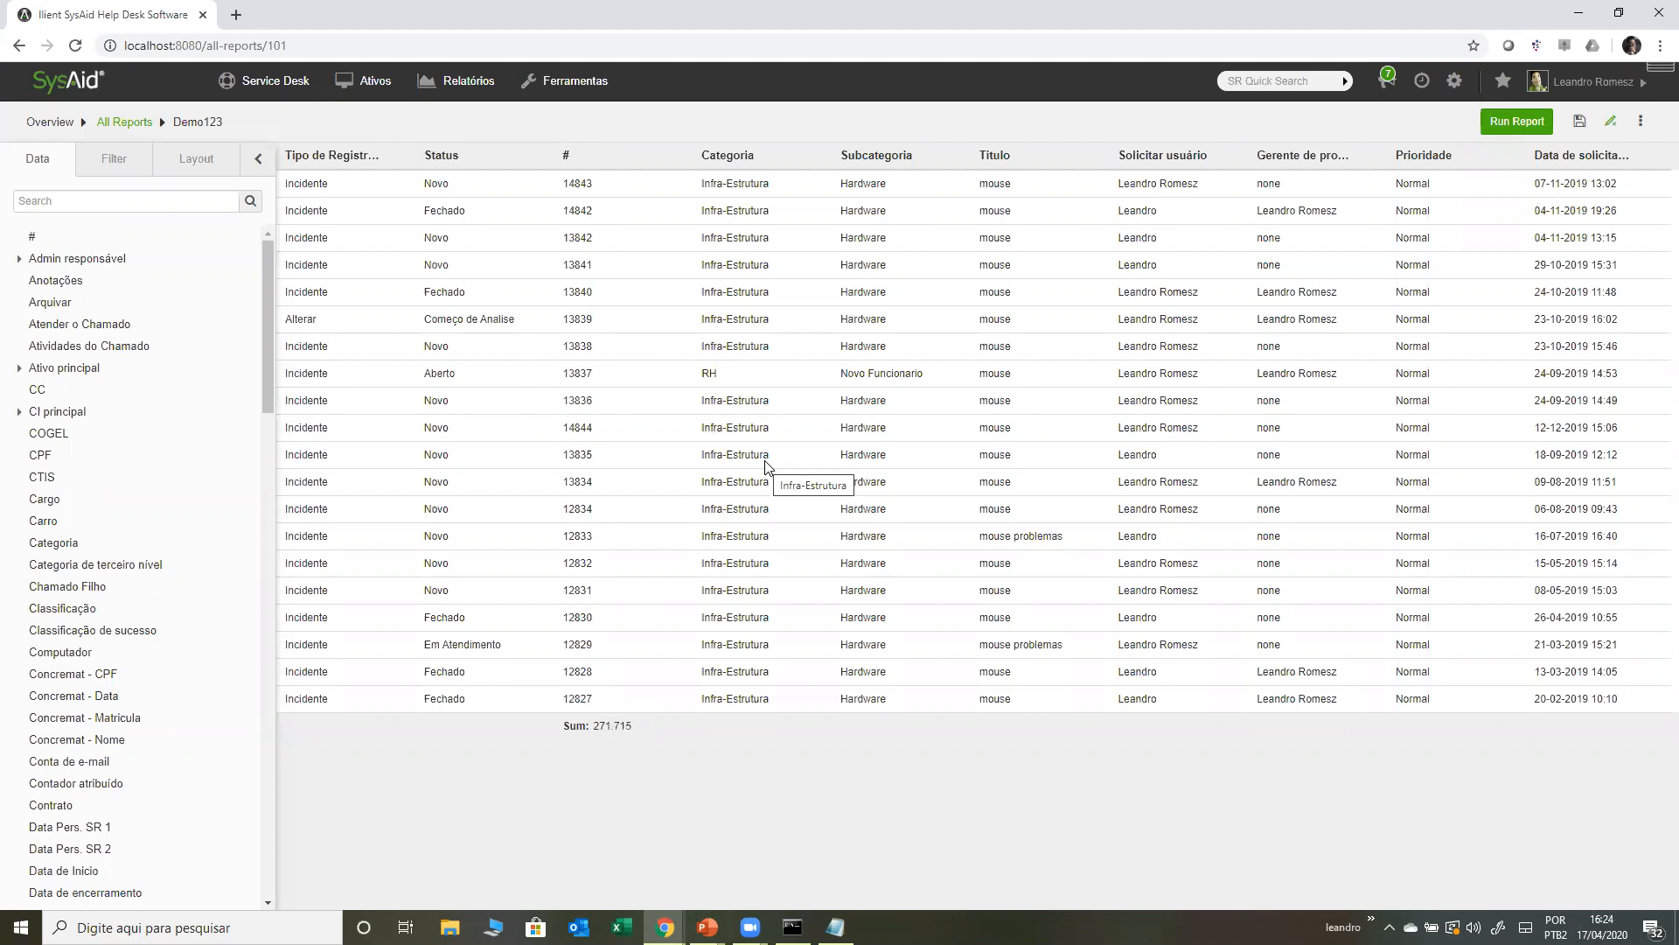
- Check the Demo123 report's filter settings and switch its preview layout to a pie chart
click(117, 160)
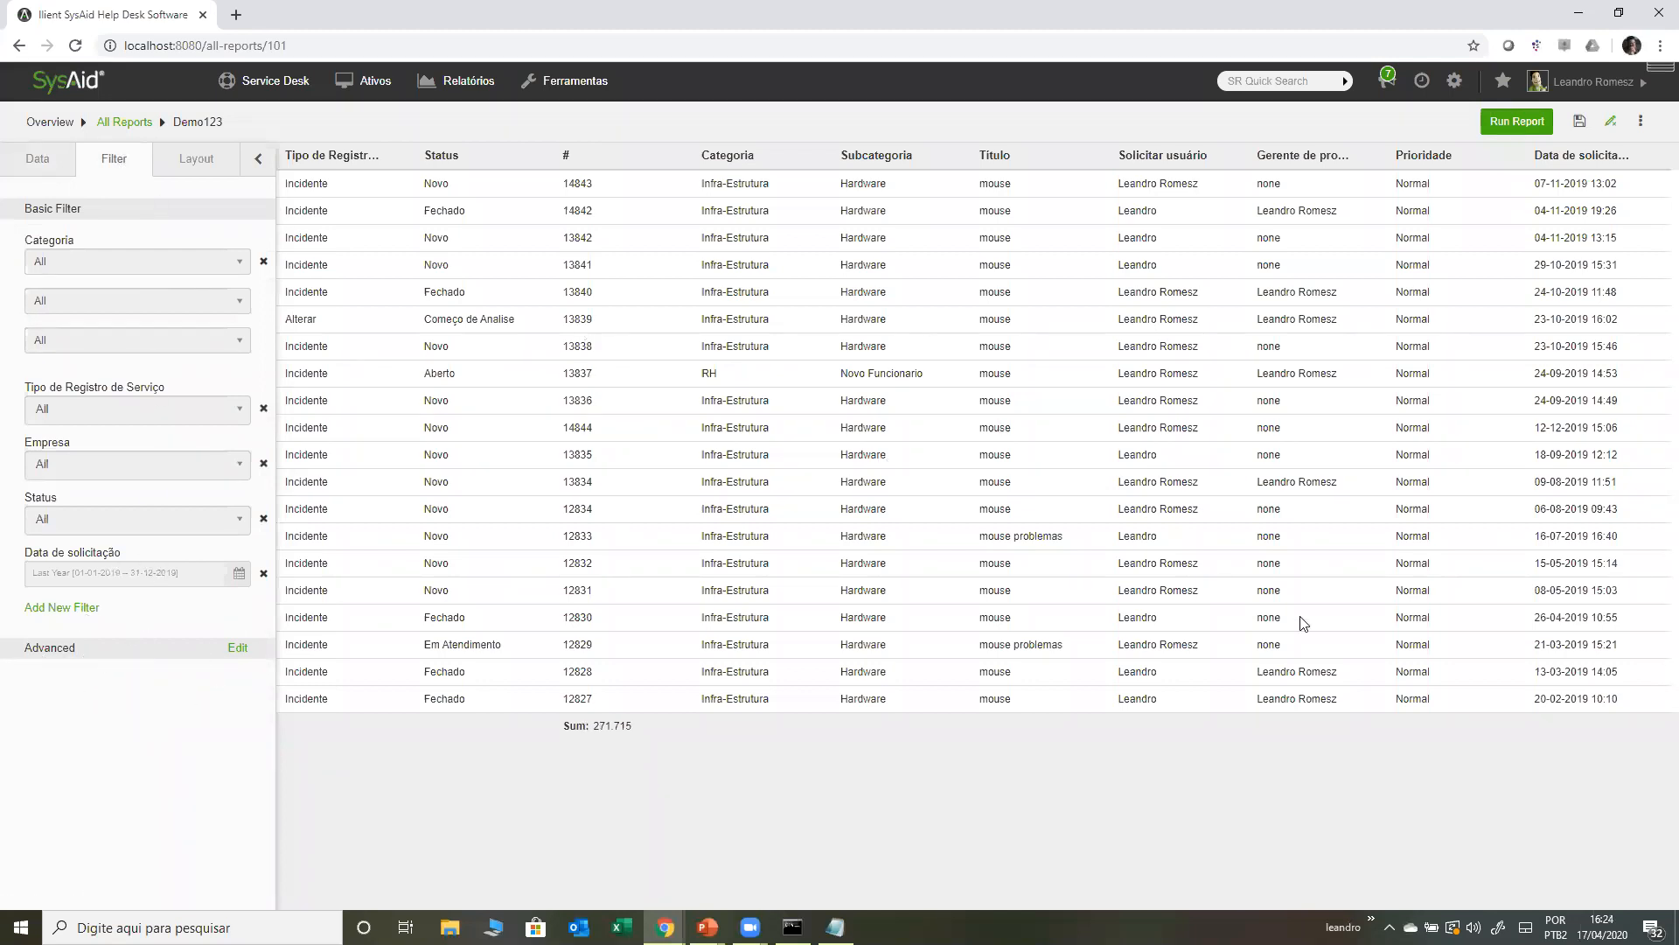
click(200, 160)
click(88, 274)
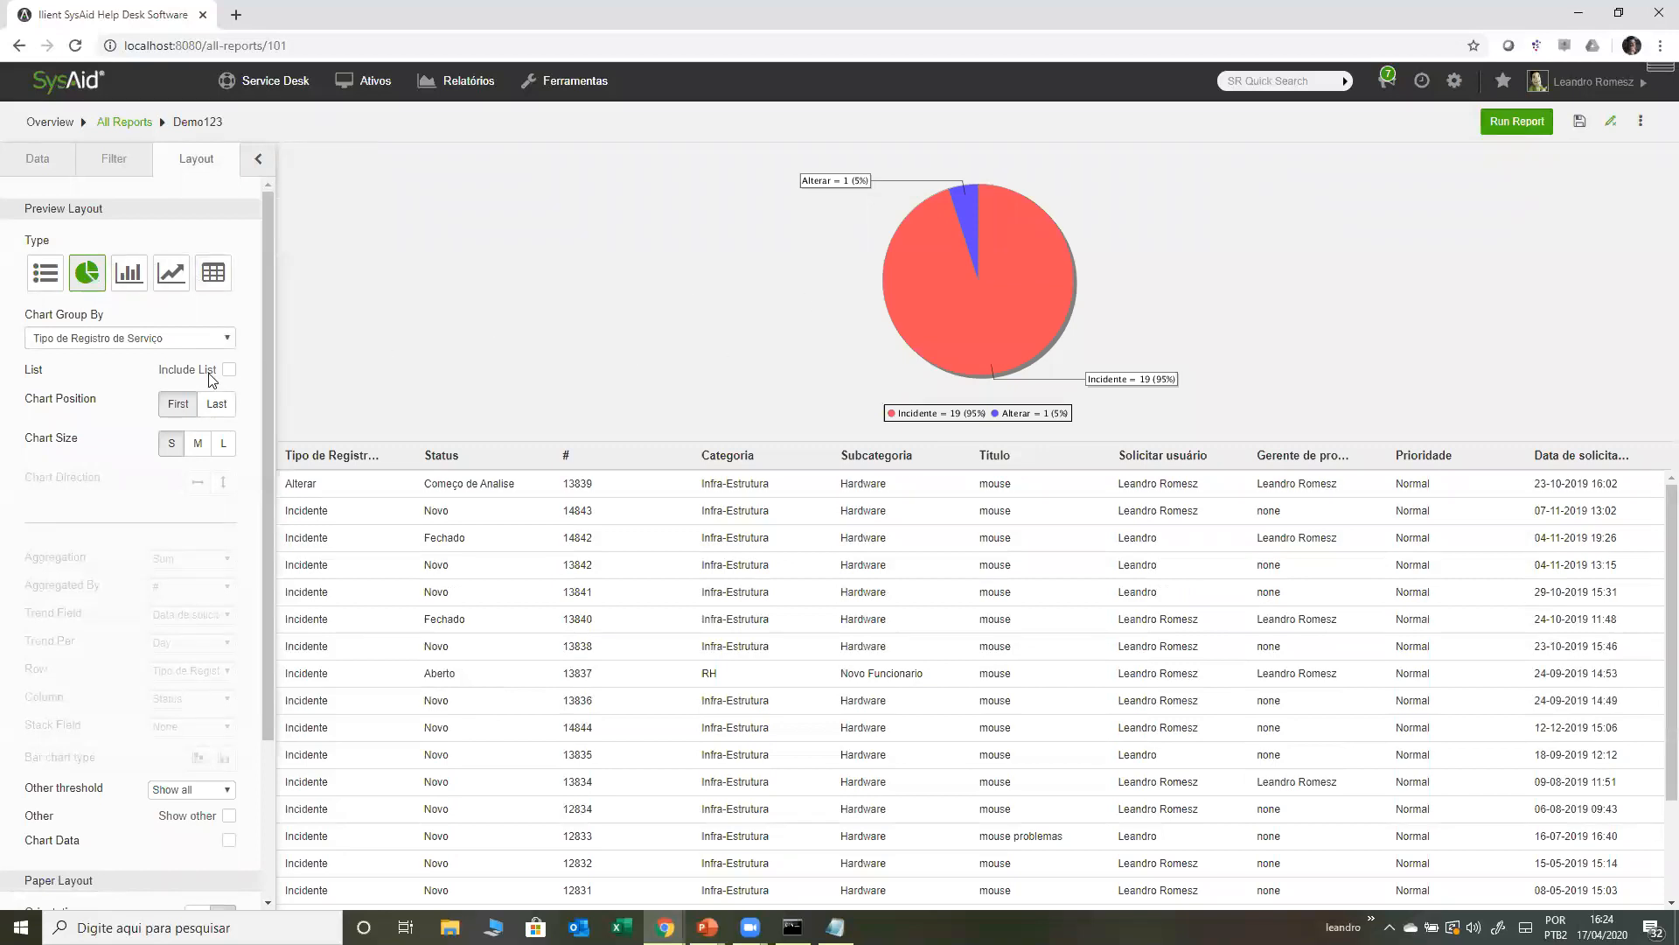
scroll(179, 487, down, 2)
scroll(179, 410, up, 2)
- Try grouping the pie chart by #, settle on Status as its grouping, and set the chart size to M
click(203, 338)
click(131, 414)
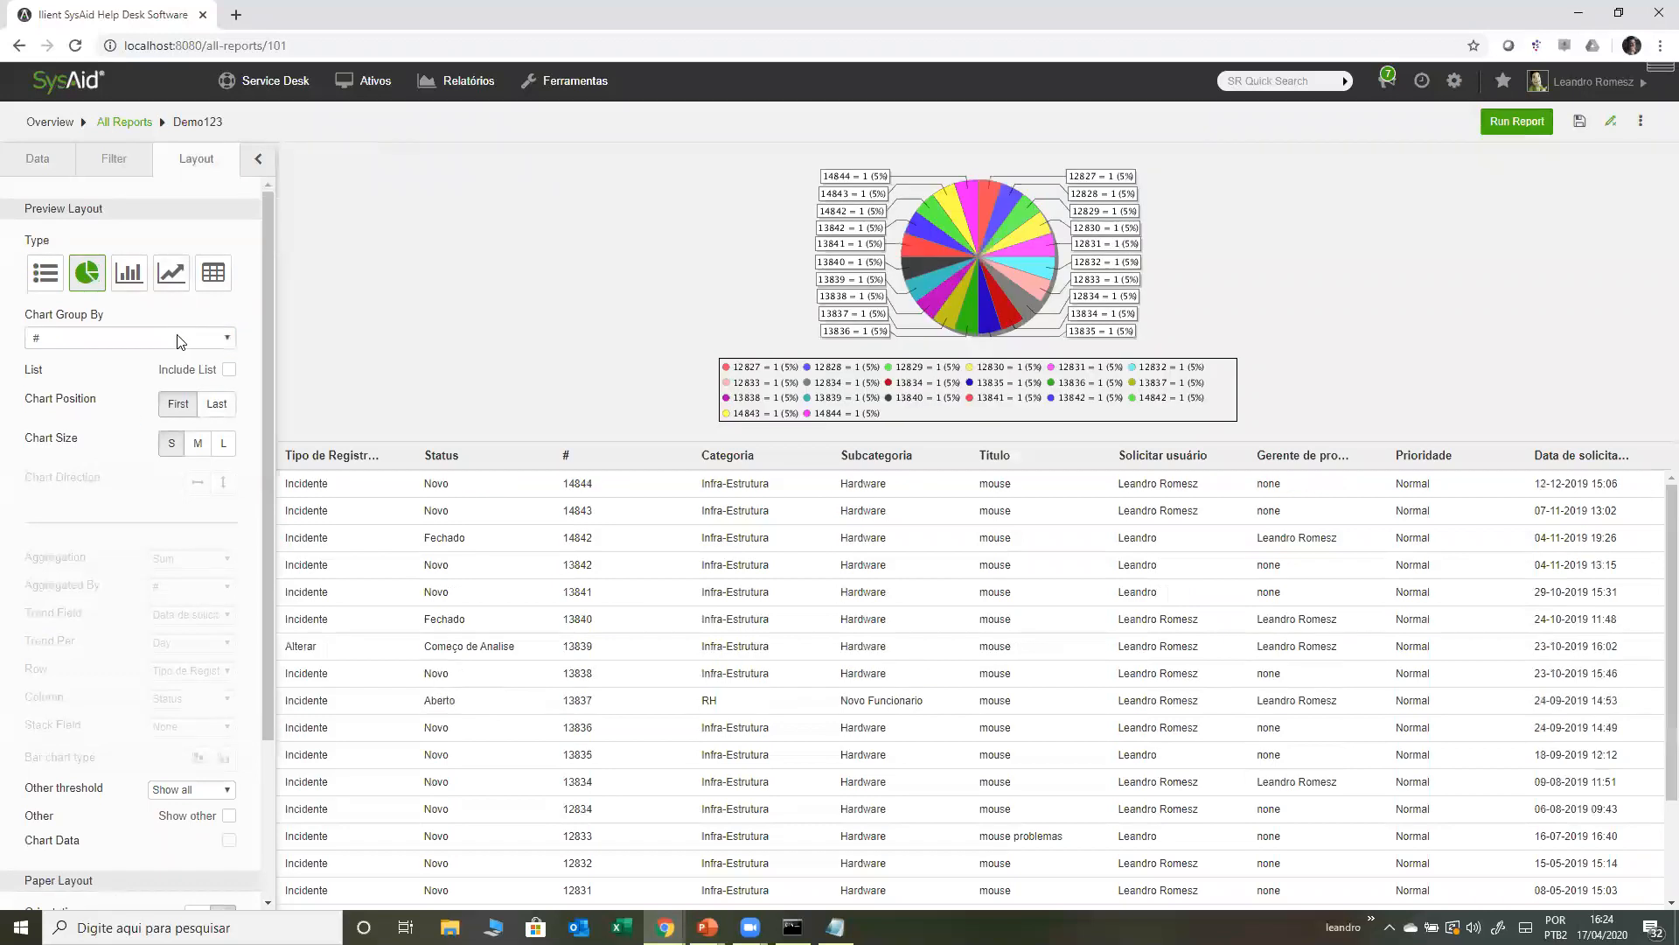
click(181, 341)
click(132, 387)
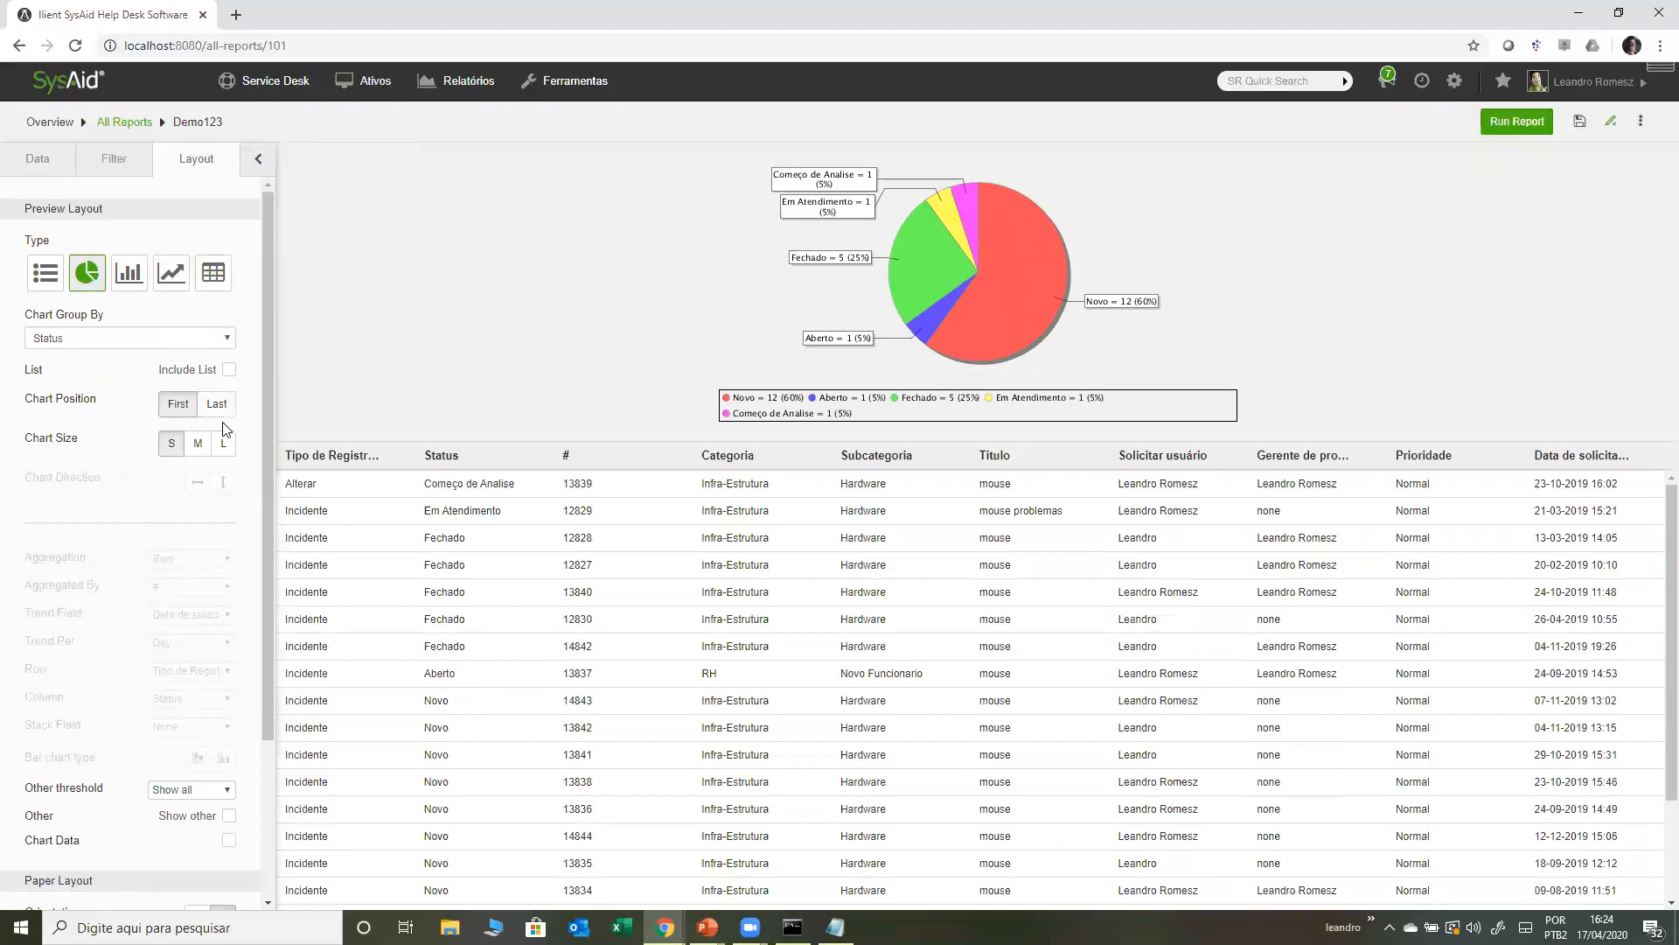
click(197, 442)
- Check the paper layout options, run the Demo123 report with PDF output and open the generated file
drag(264, 449, 264, 633)
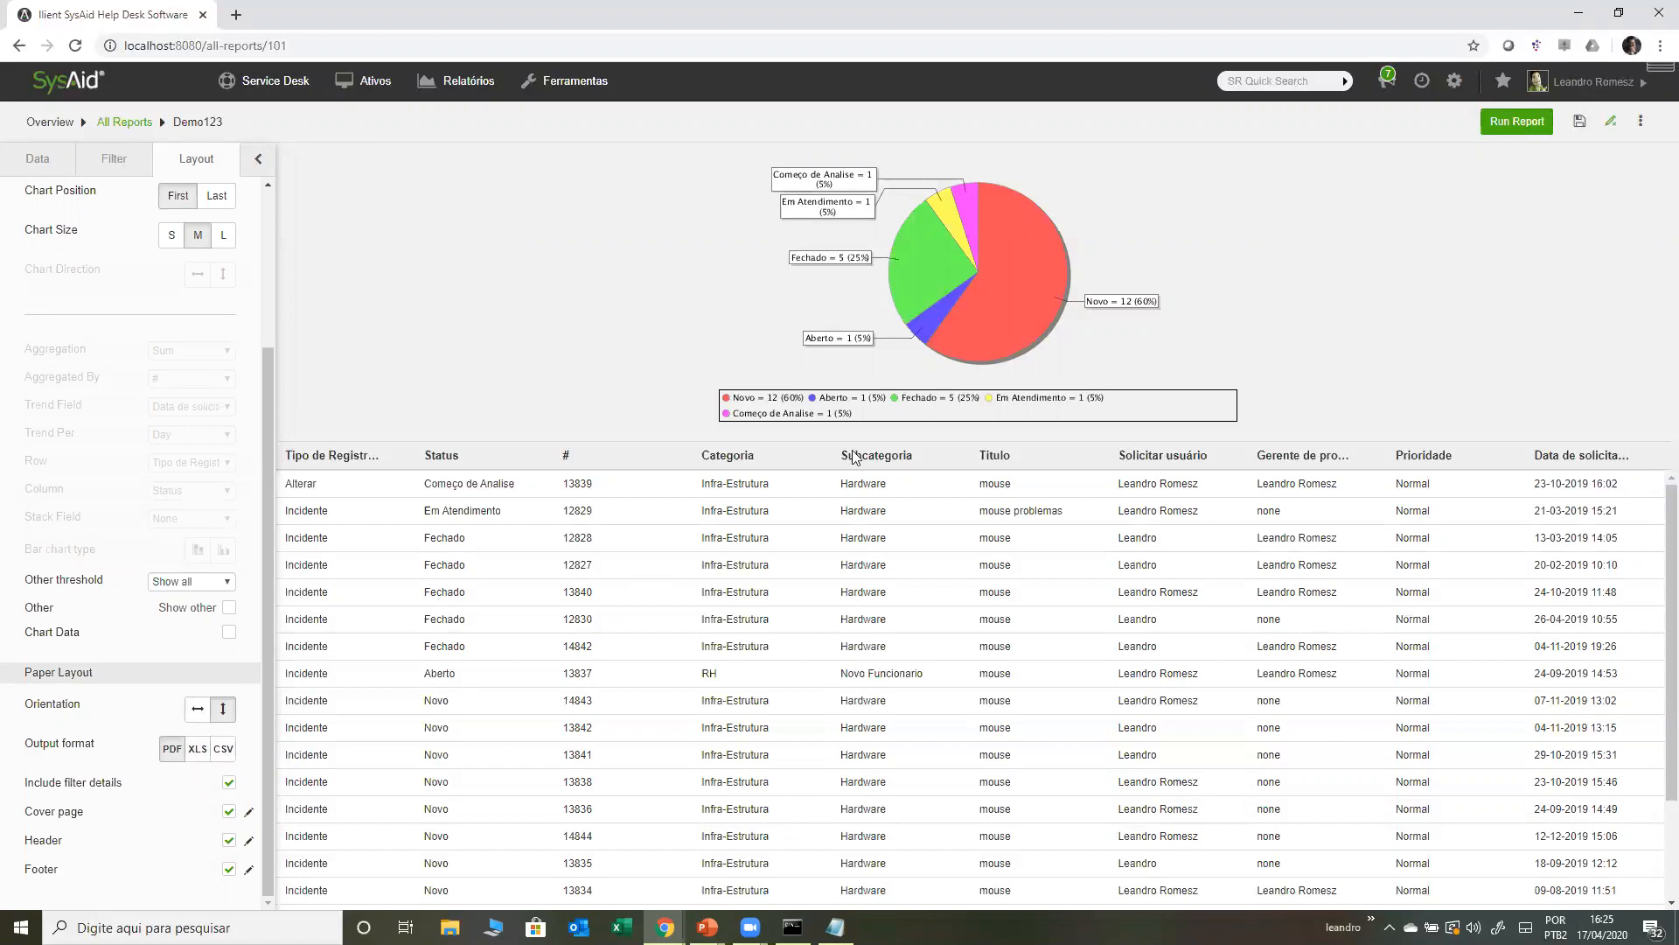
click(1518, 122)
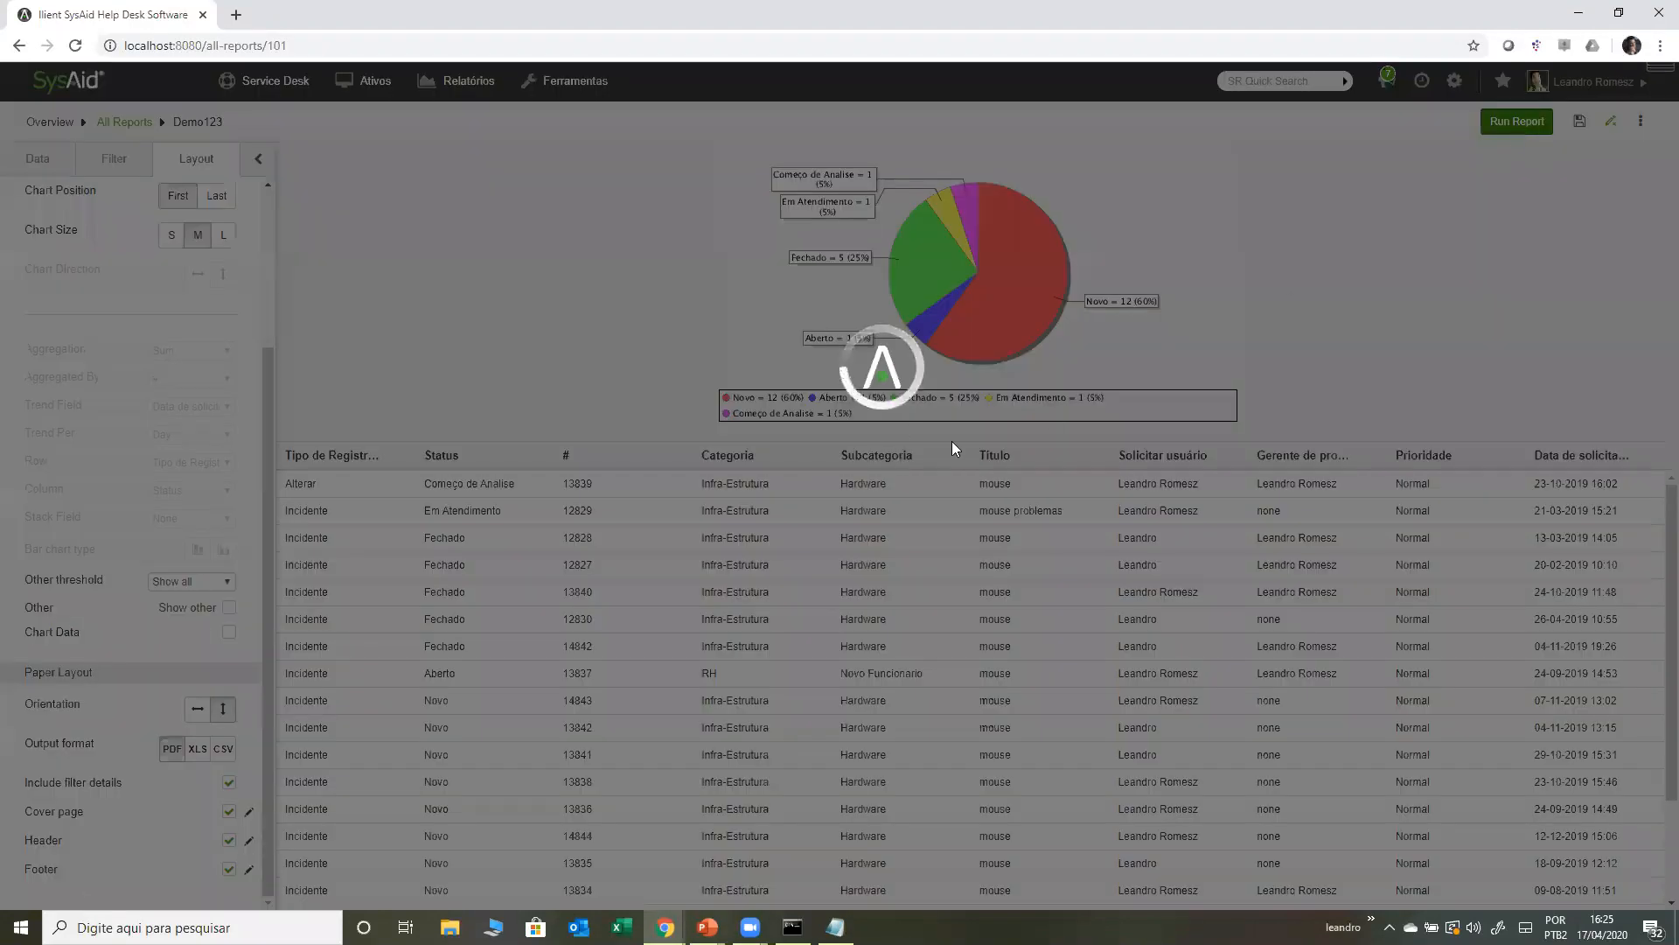
click(87, 888)
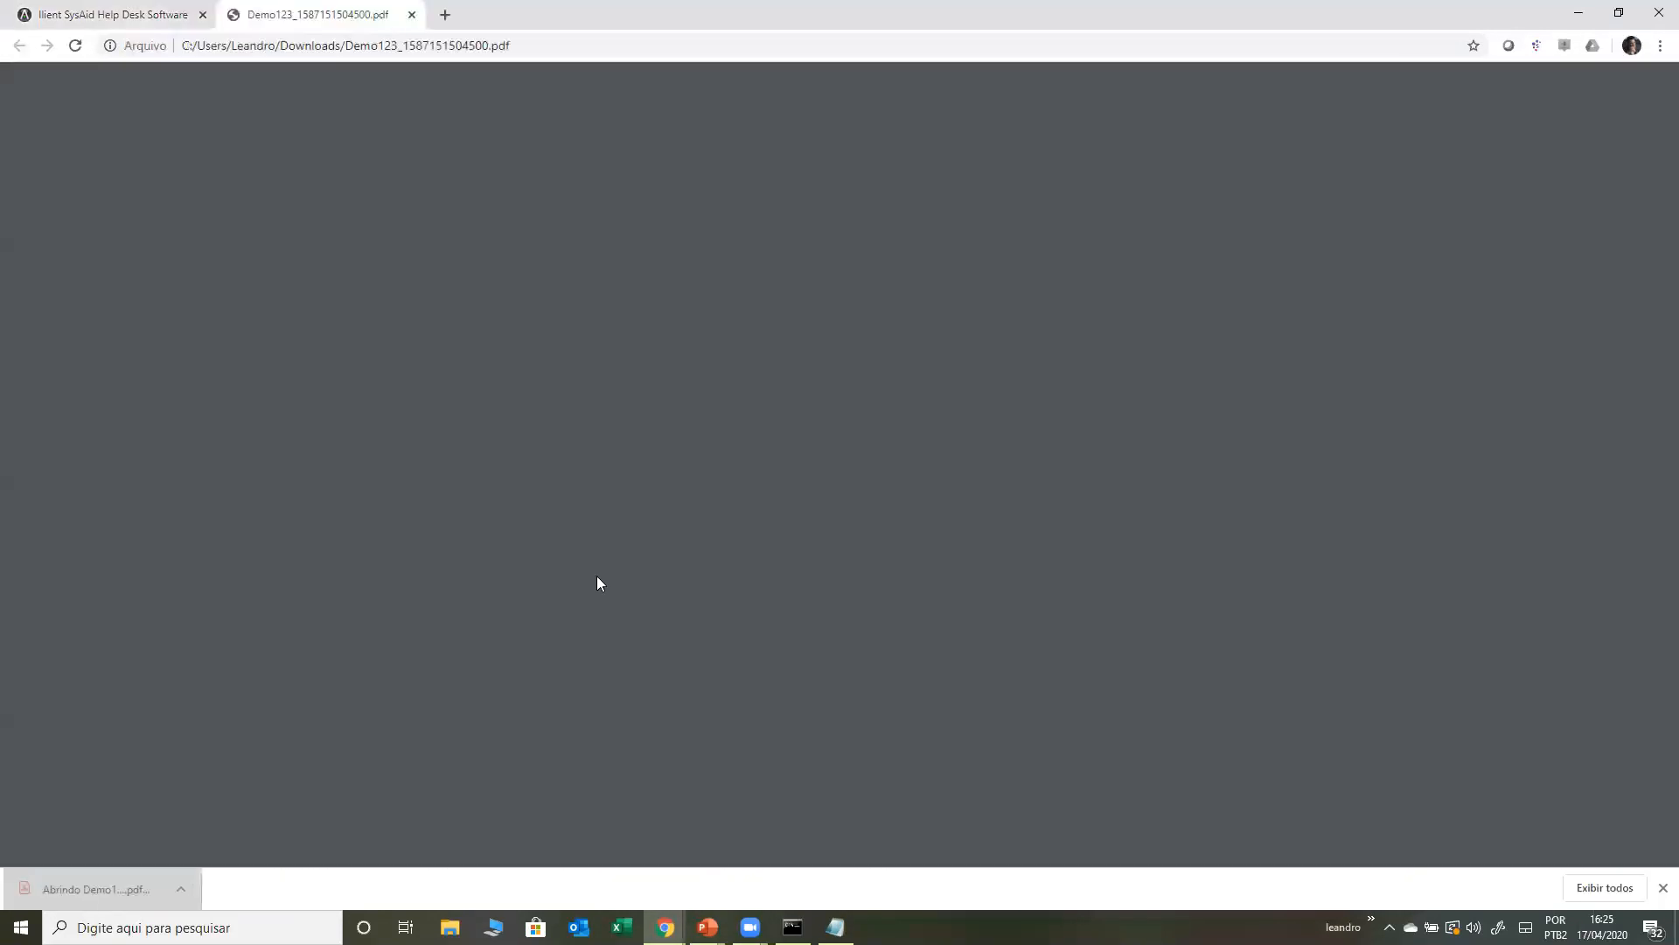
- Look through the PDF's cover page and Status pie chart page, and close the file
scroll(1394, 397, down, 7)
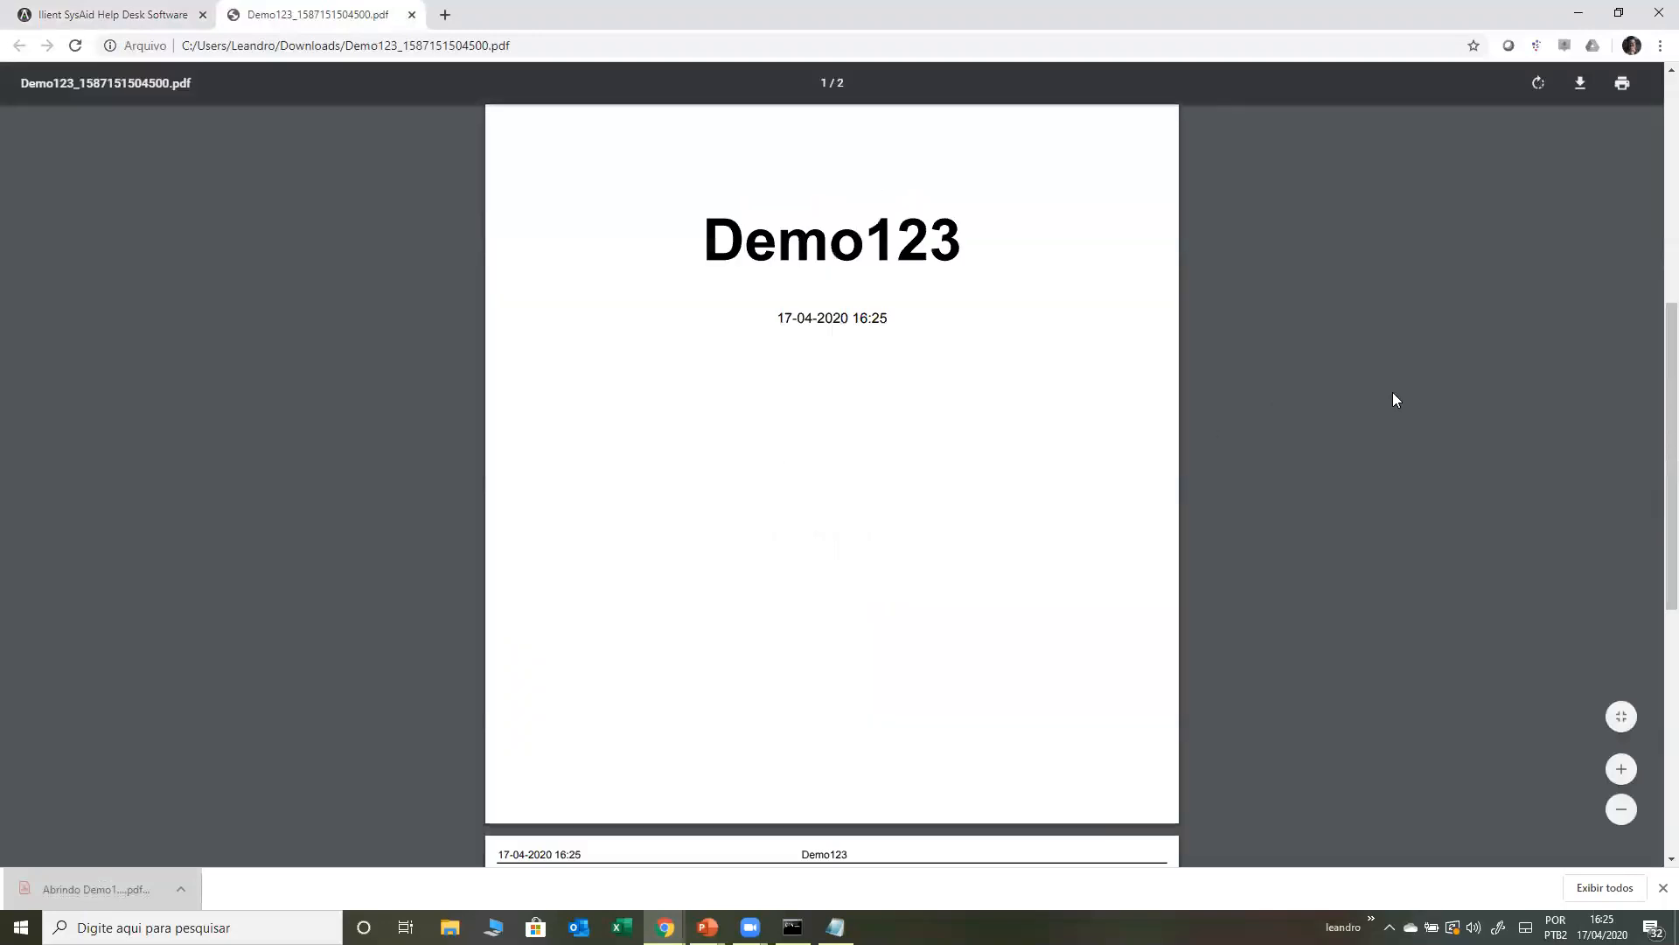
scroll(1655, 383, down, 6)
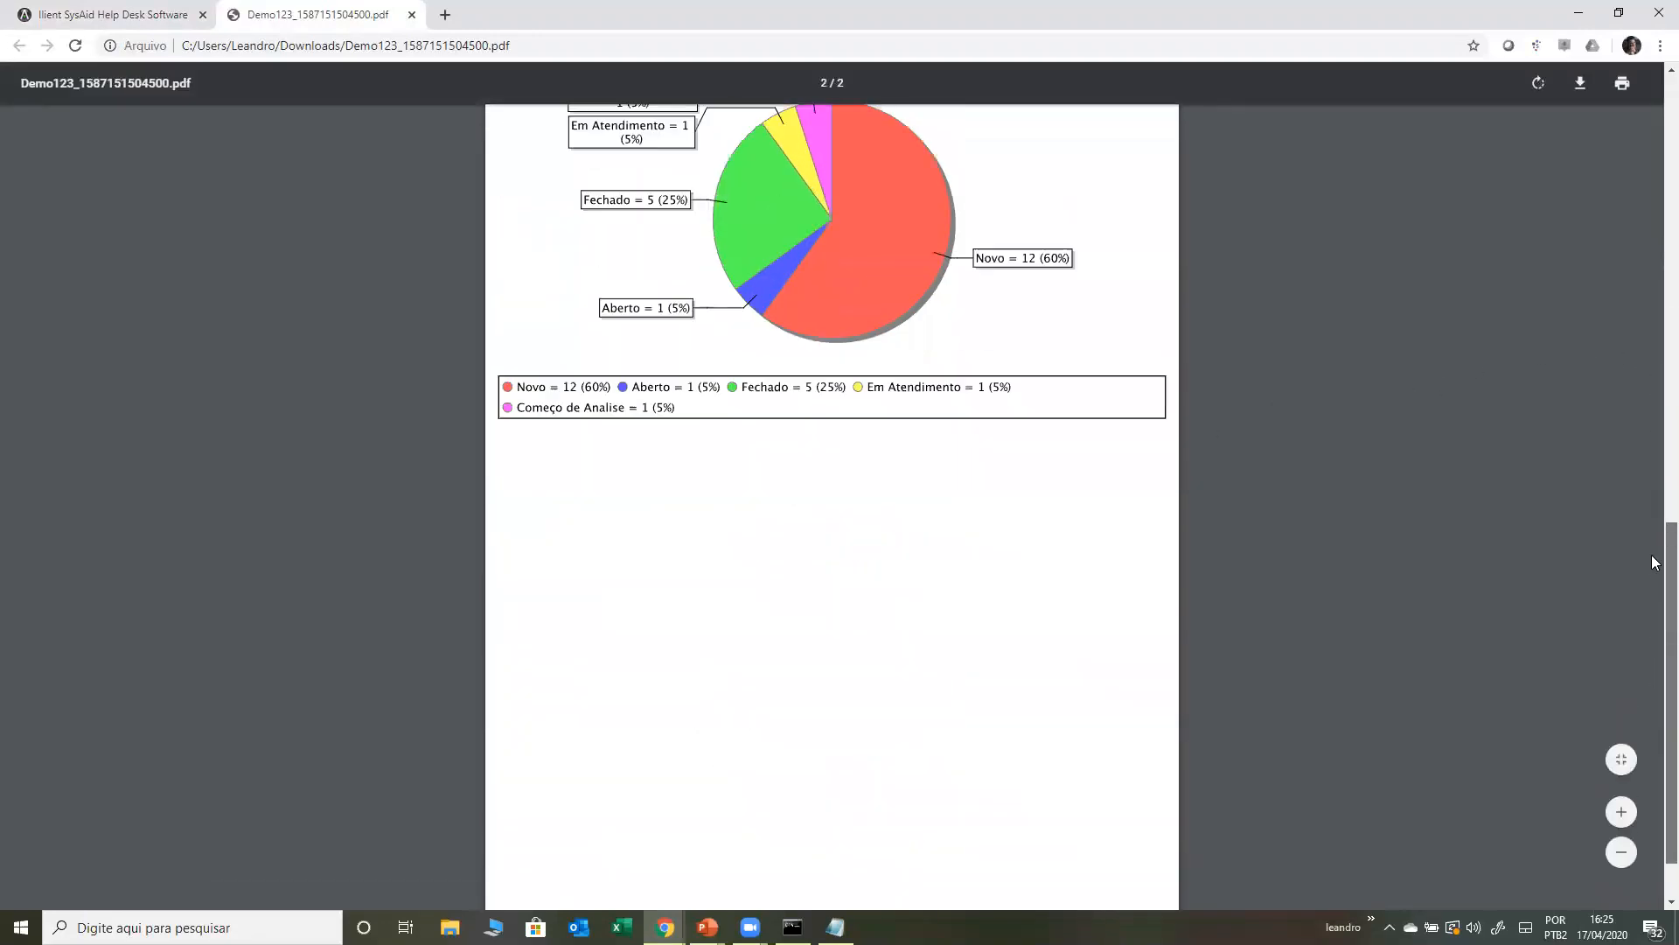
scroll(1632, 448, up, 3)
scroll(1632, 449, up, 10)
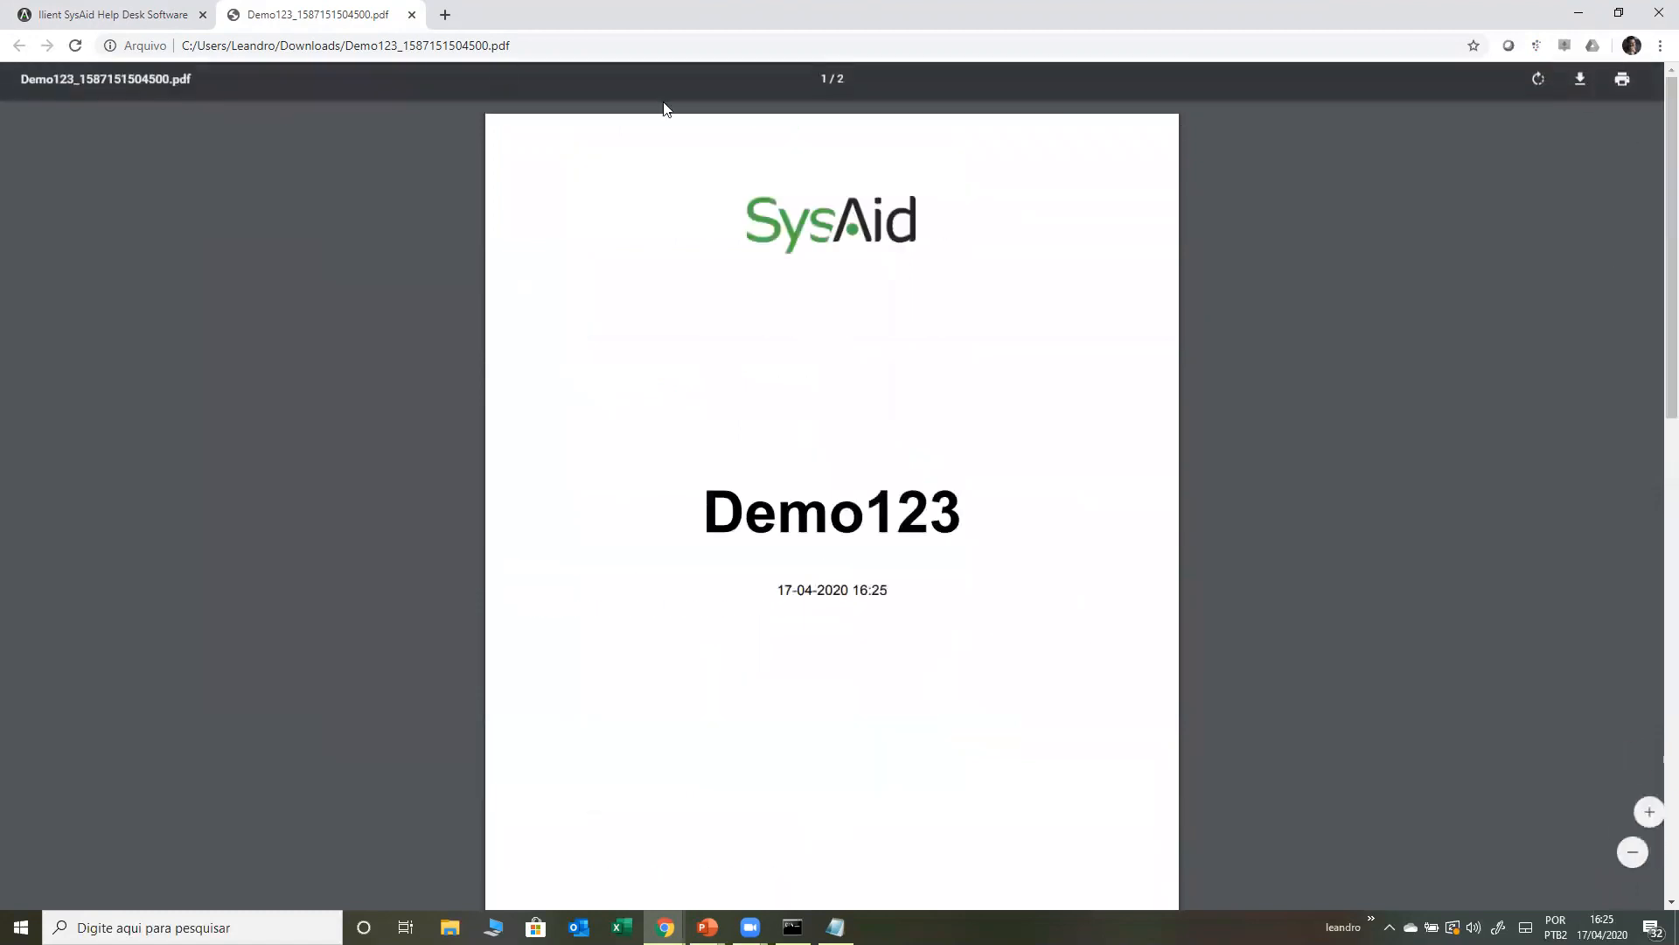
click(412, 15)
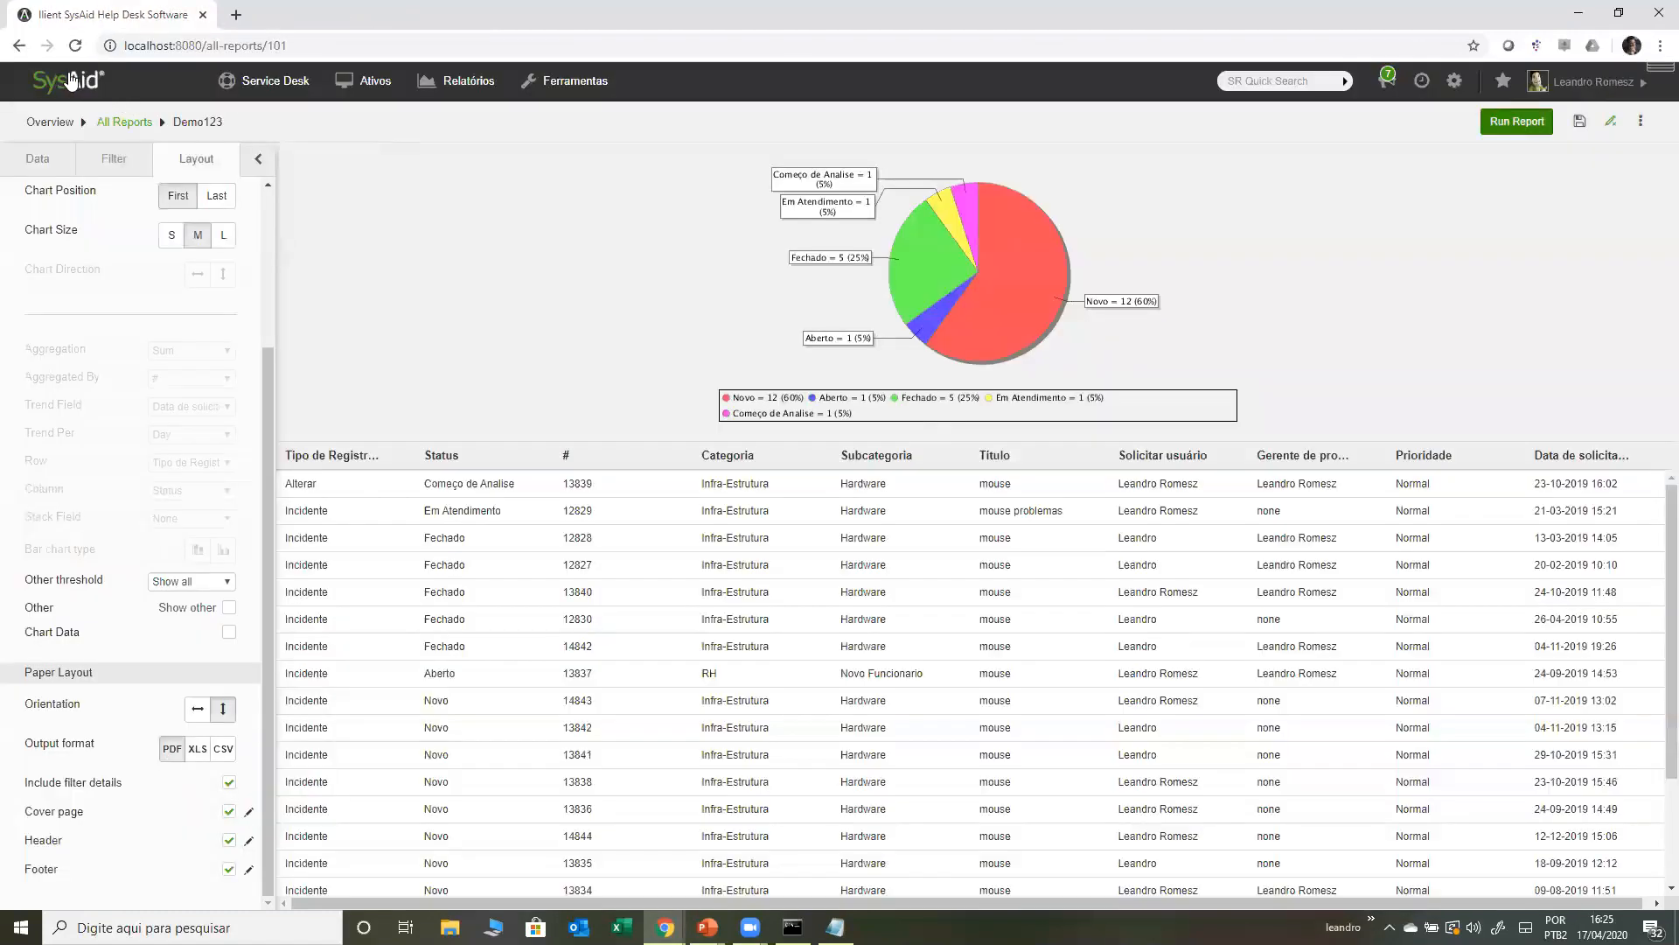
- Return to the administrator portal home page and review the entries under Service Desk, Ativos, Relatórios and Ferramentas
click(463, 314)
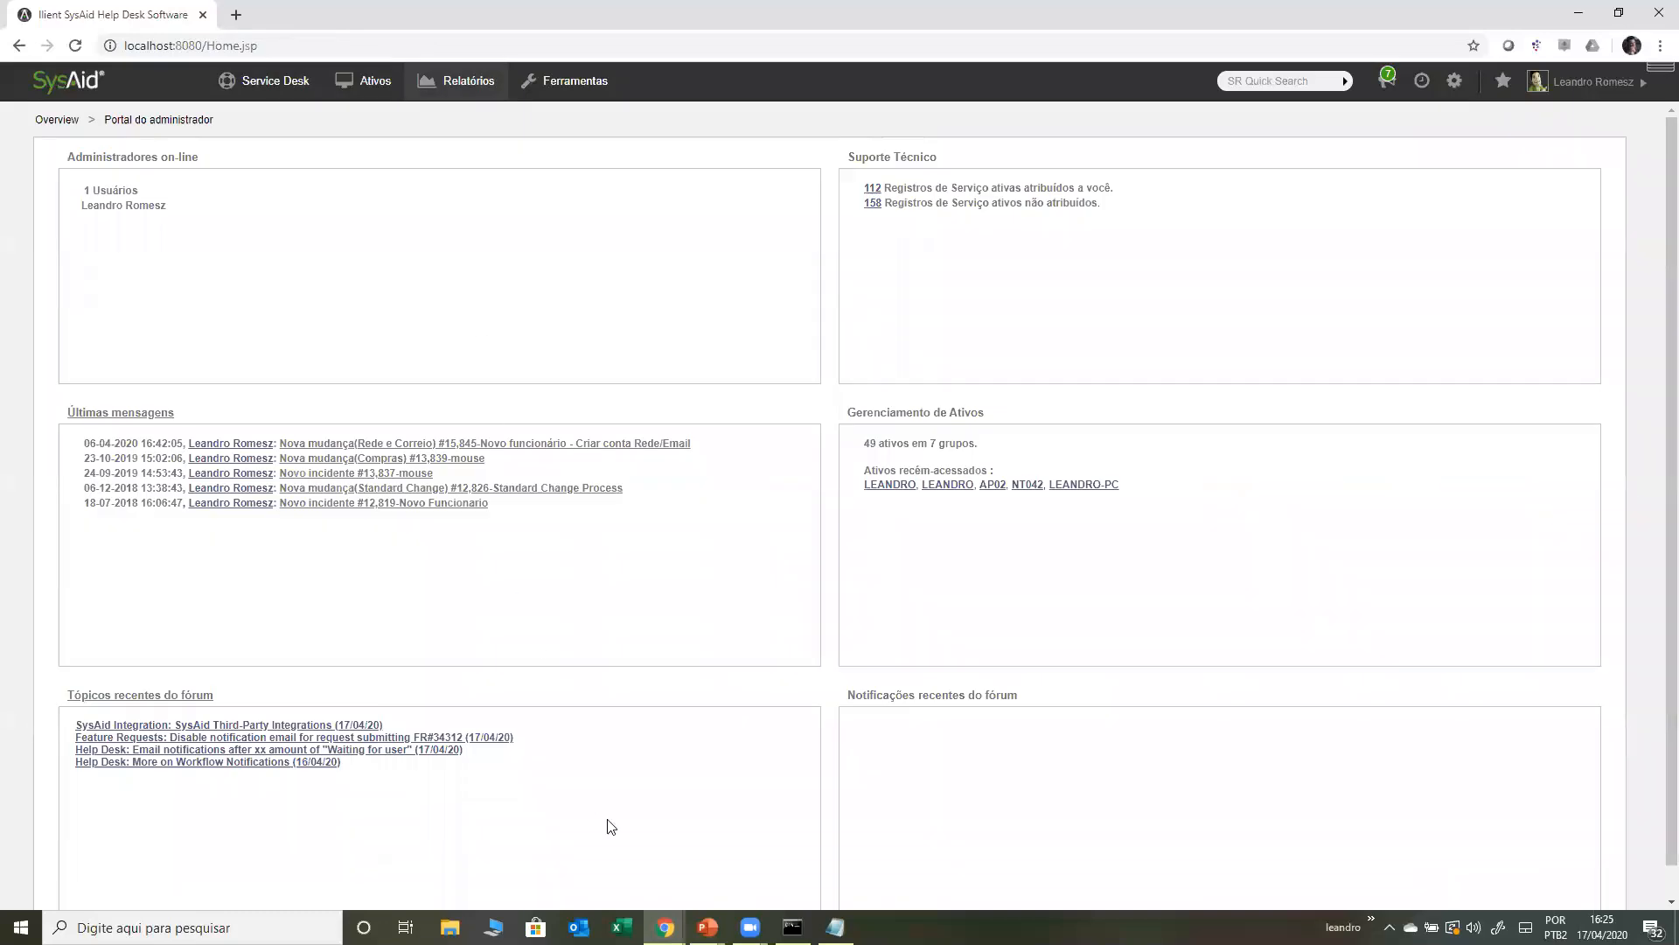
mouse_move(311, 81)
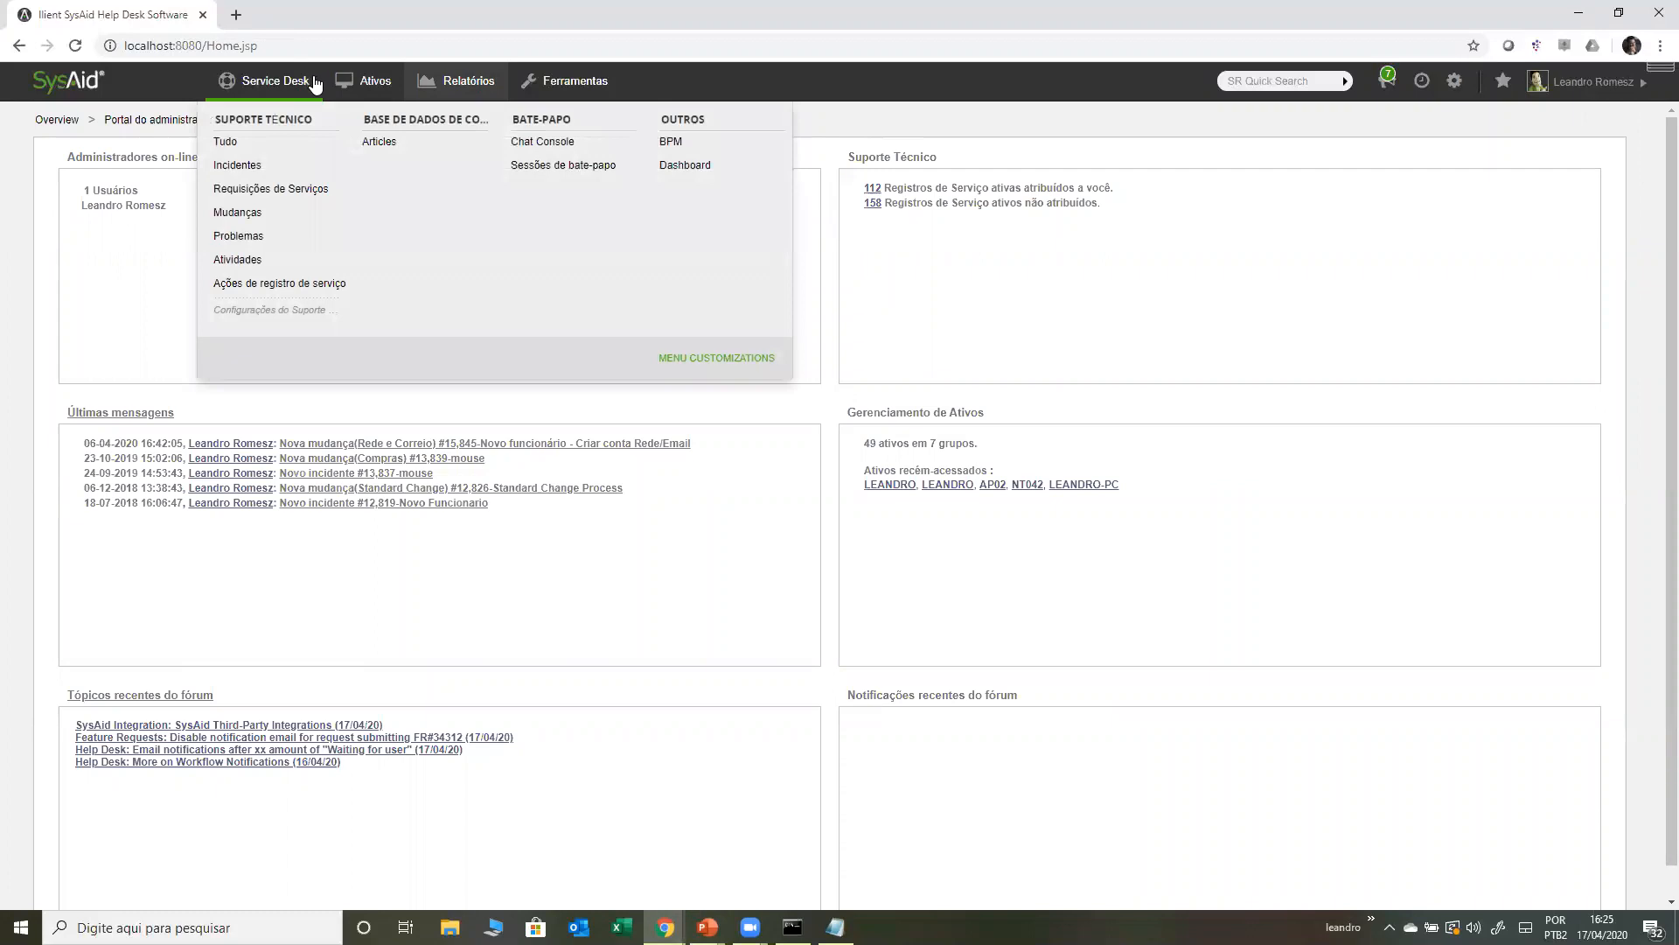
mouse_move(391, 90)
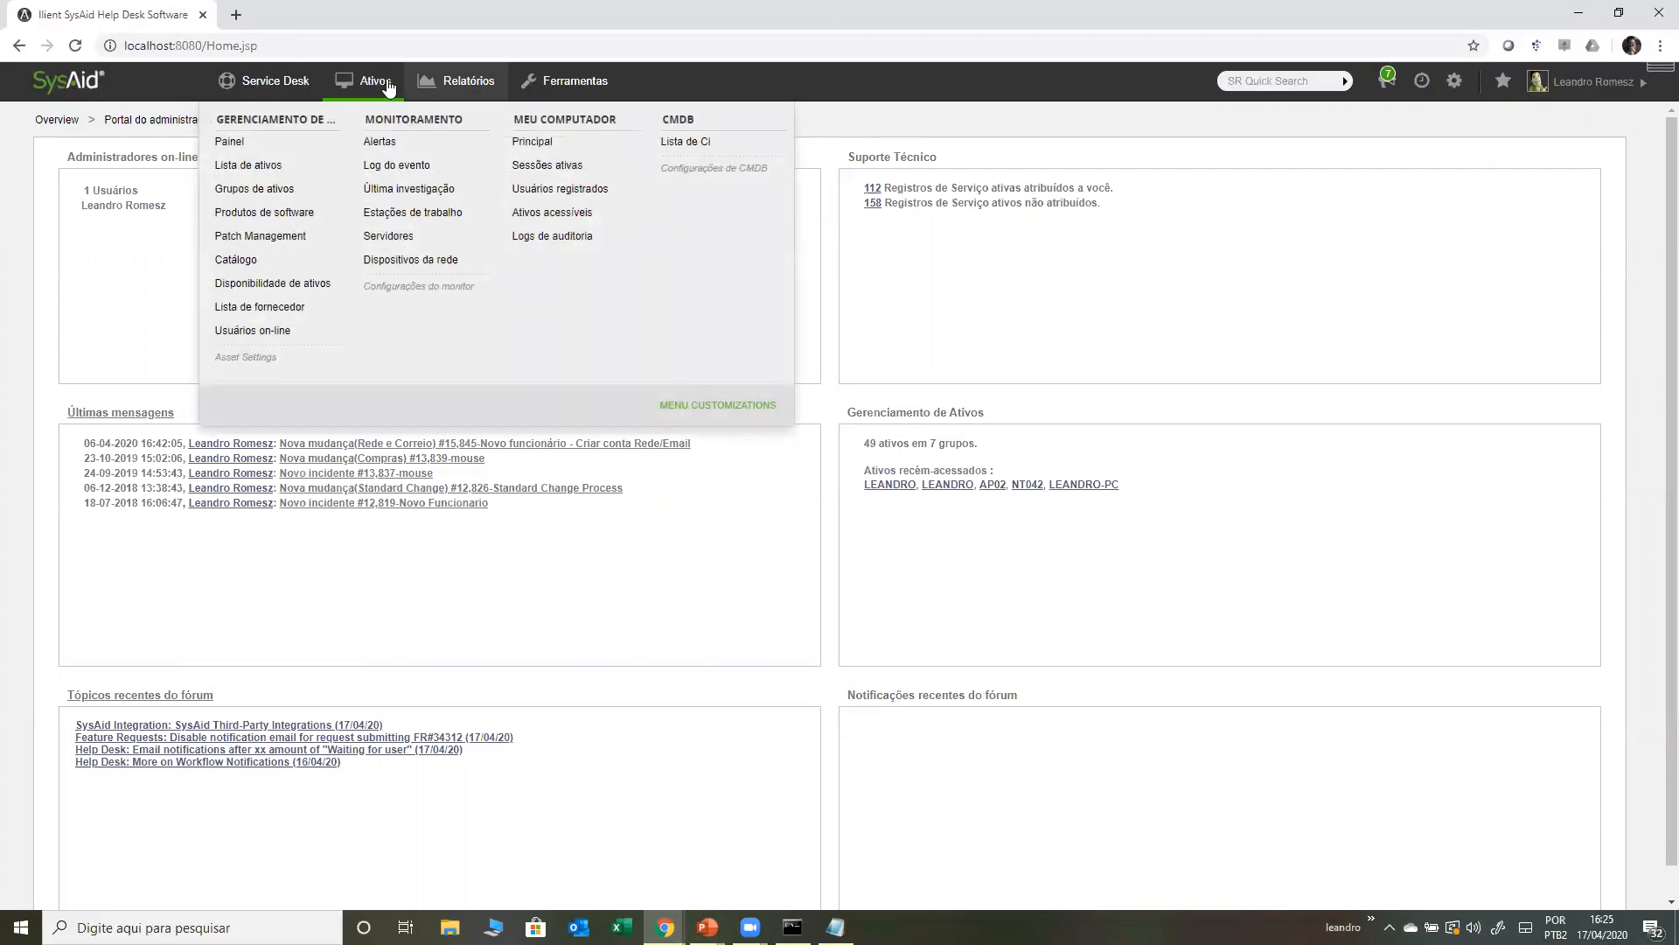
mouse_move(443, 85)
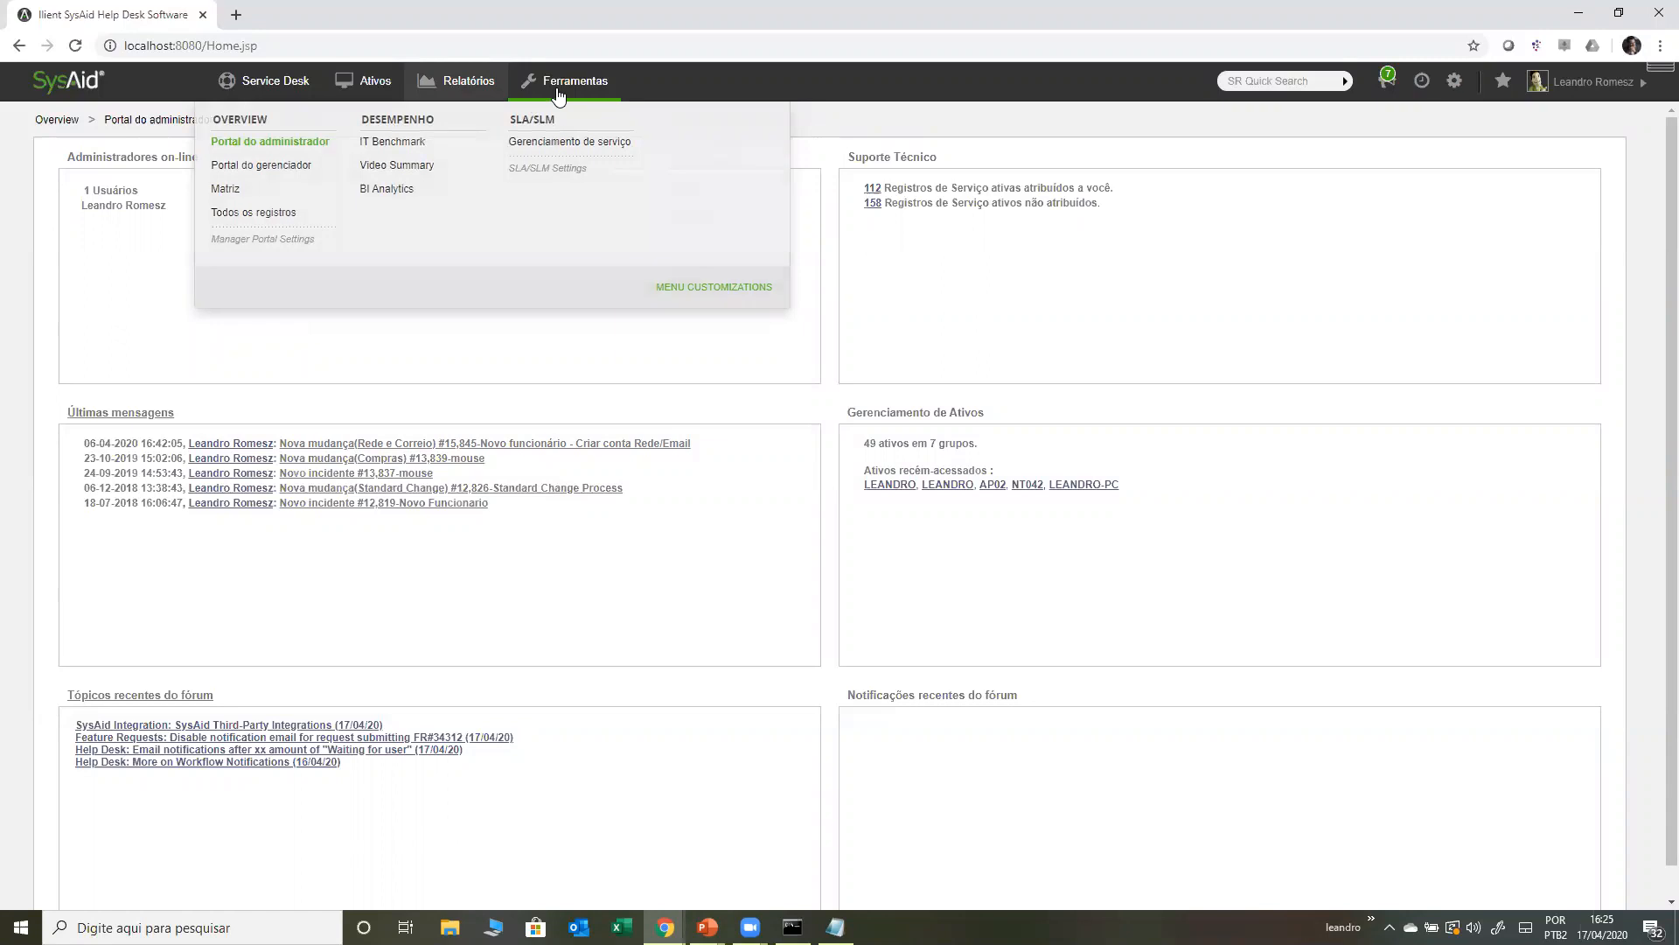
mouse_move(559, 93)
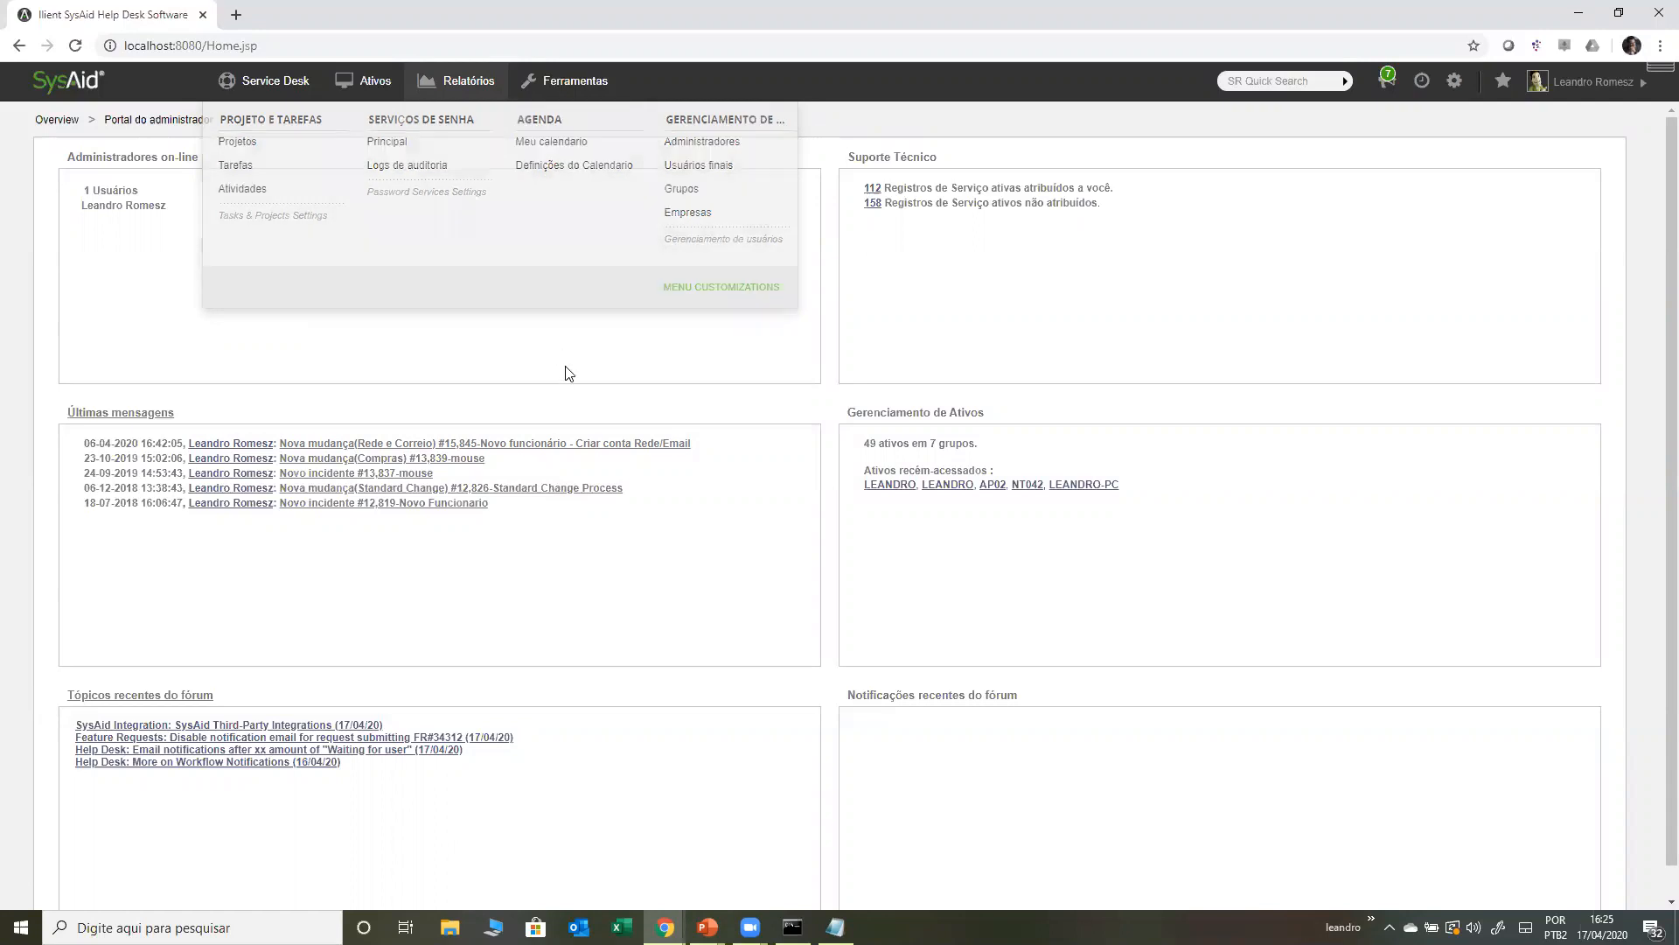
- Switch to the SysAid_.pptx presentation in PowerPoint to show its closing Obrigado slide
click(48, 91)
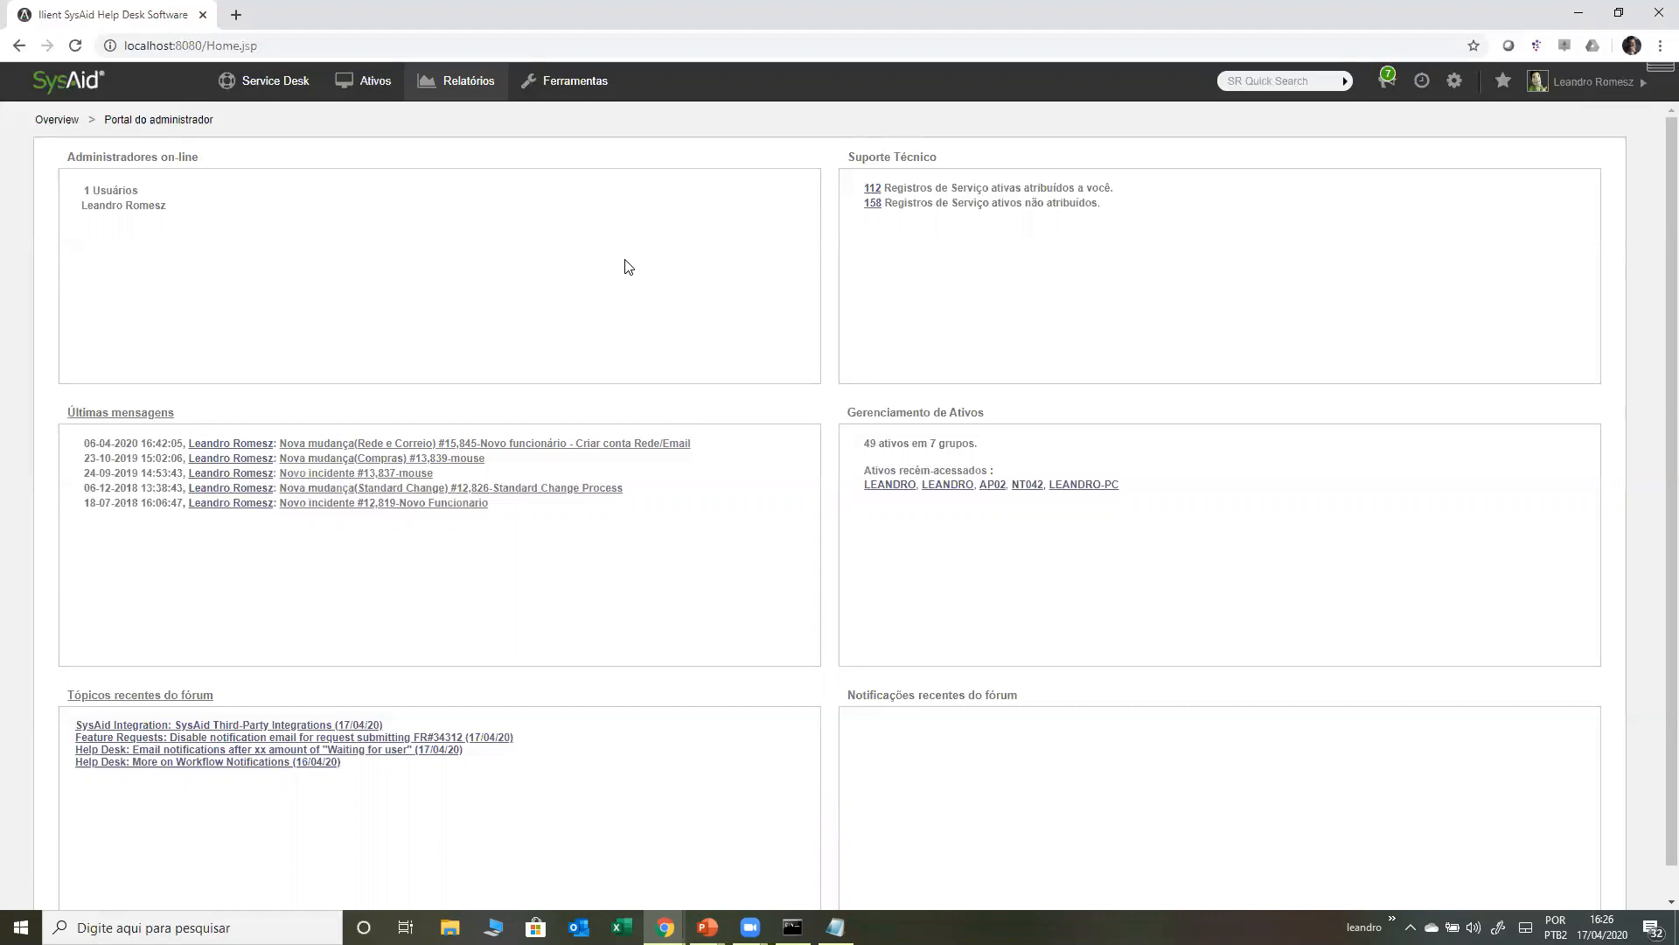
click(62, 87)
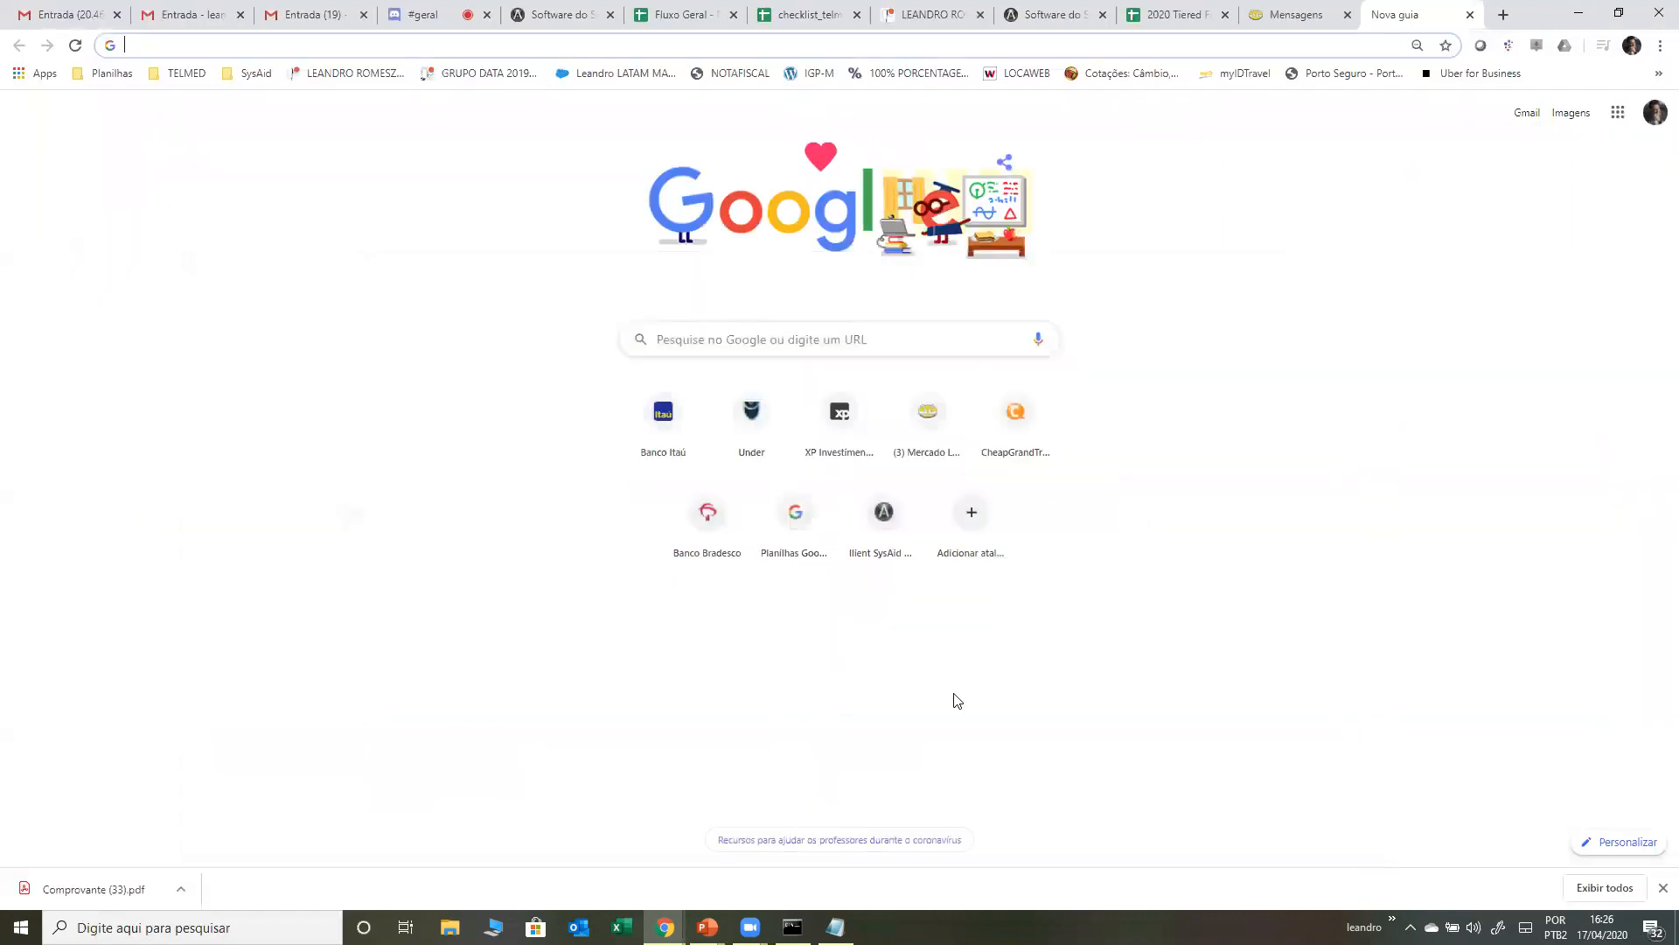
mouse_move(708, 927)
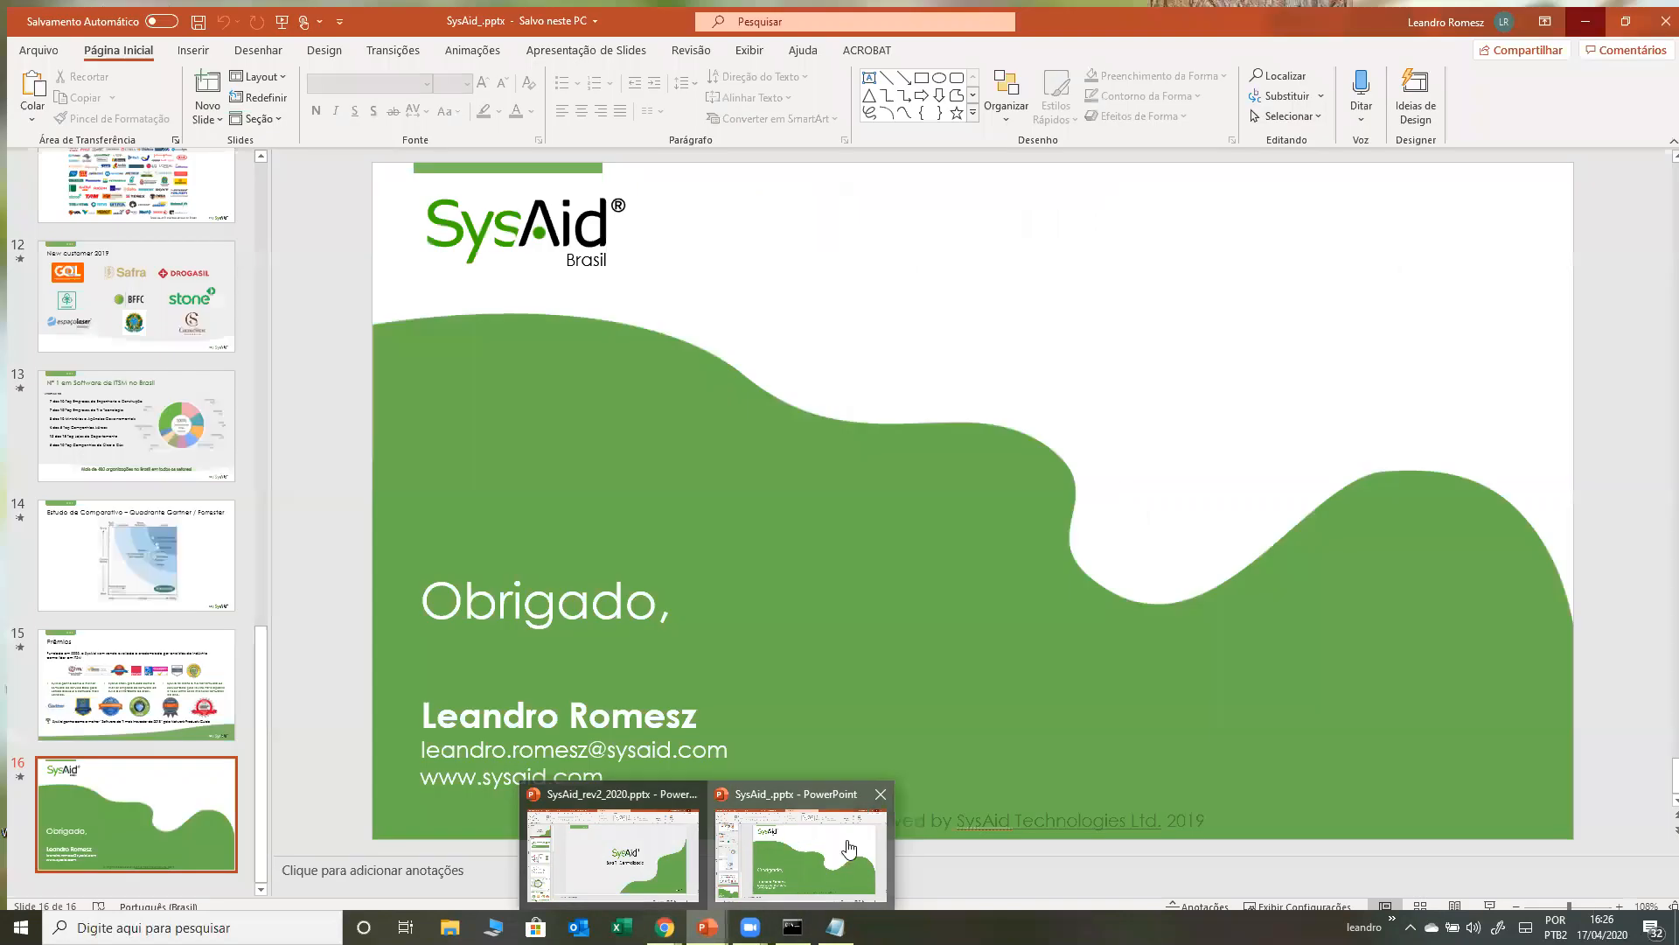
click(849, 847)
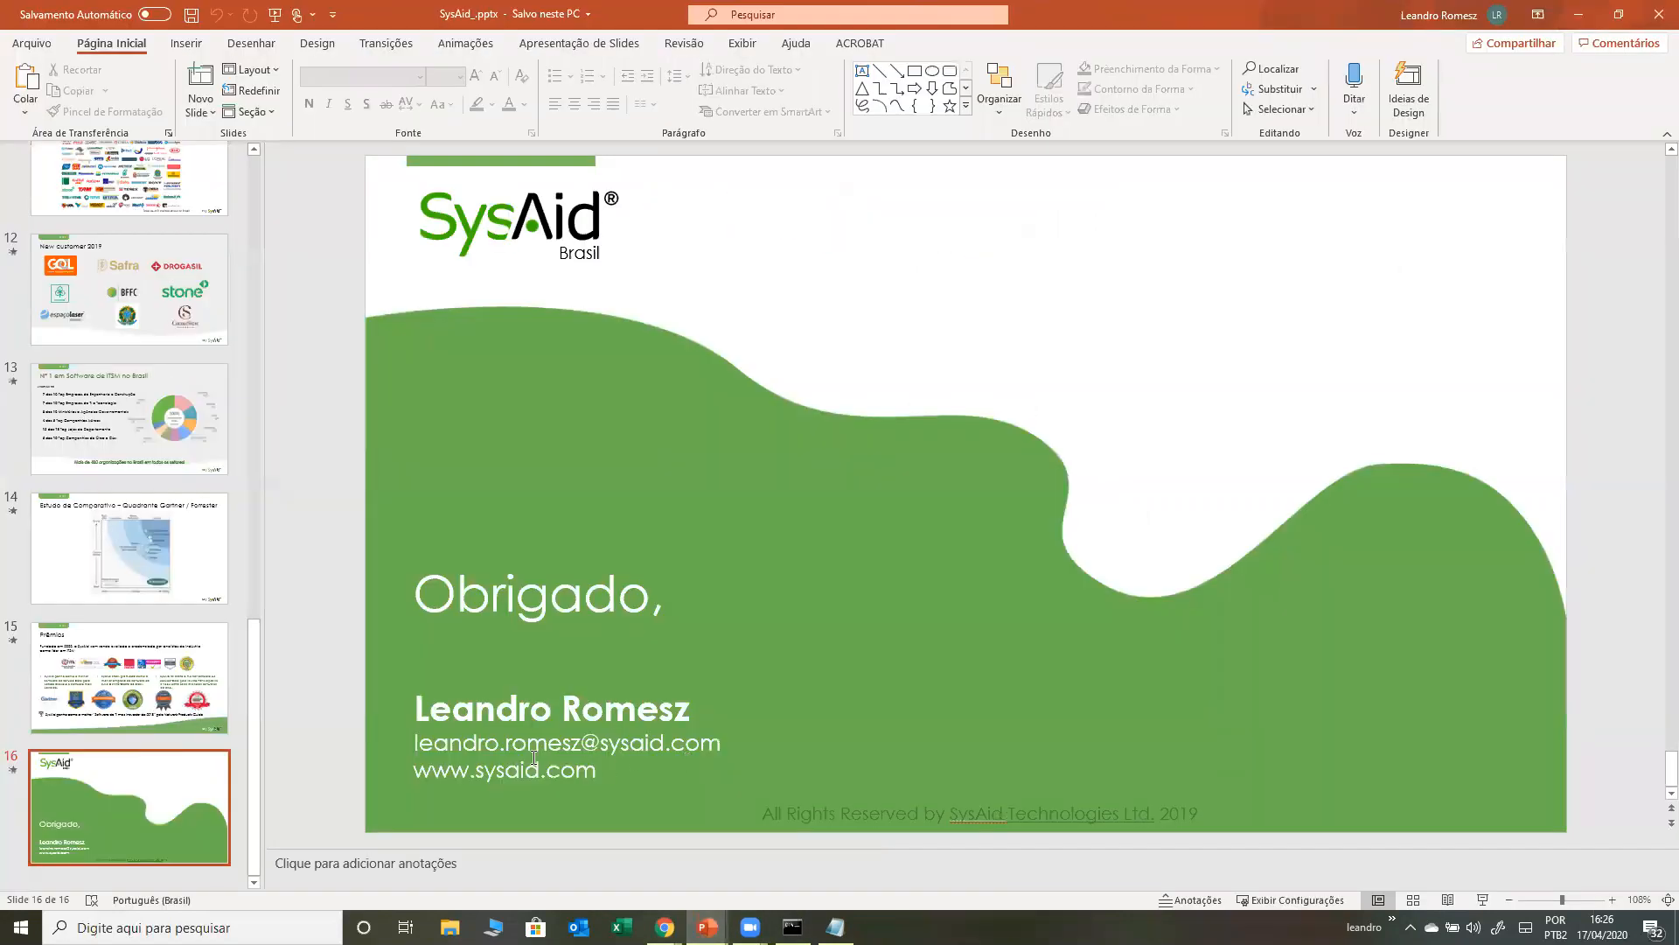